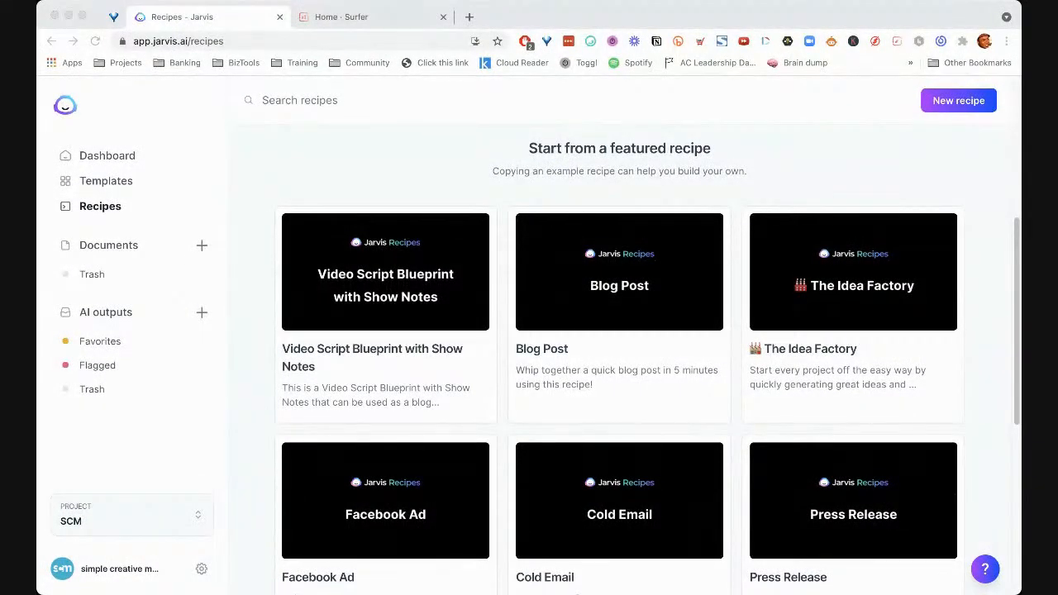
Look through the featured recipes, from Video Script Blueprint with Show Notes to The Perfect Non-Fiction Book Introduction & Outline
{"action": "left_click", "coordinate": [625, 320]}
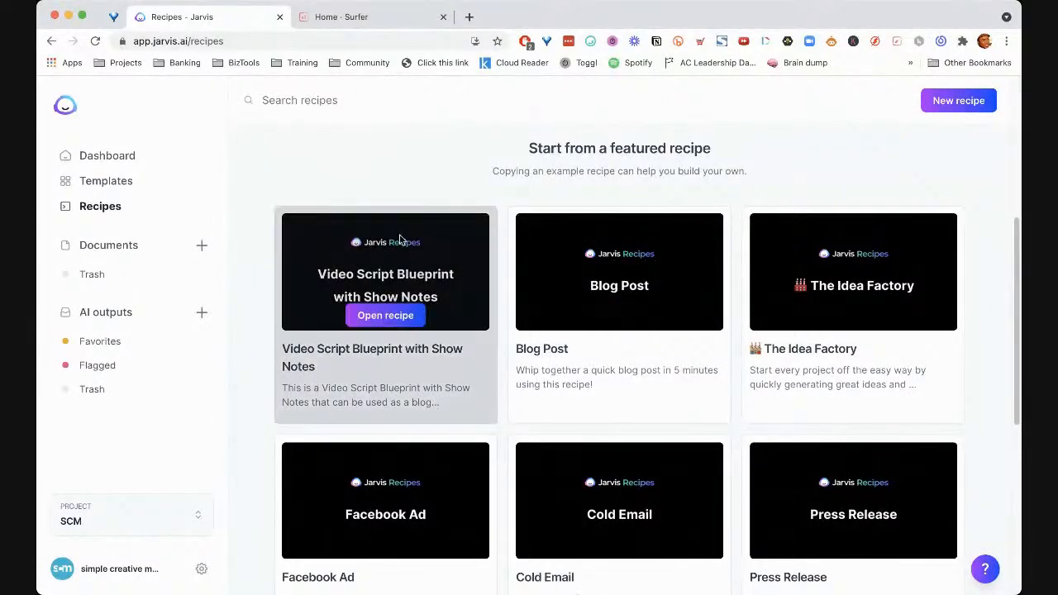
{"action": "scroll", "coordinate": [949, 277], "scroll_direction": "down", "scroll_amount": 2}
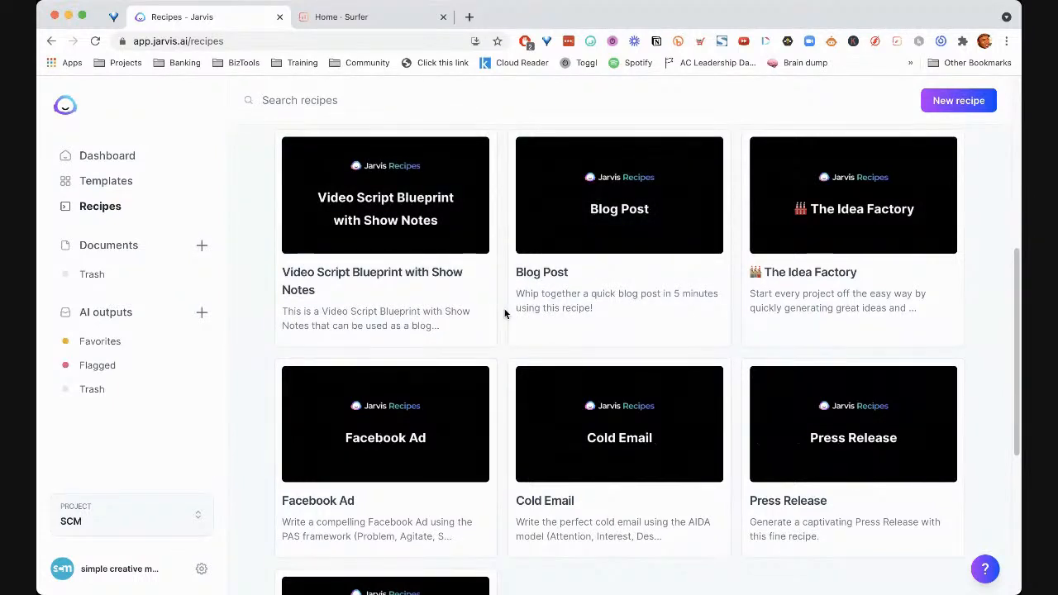
{"action": "scroll", "coordinate": [498, 308], "scroll_direction": "up", "scroll_amount": 3}
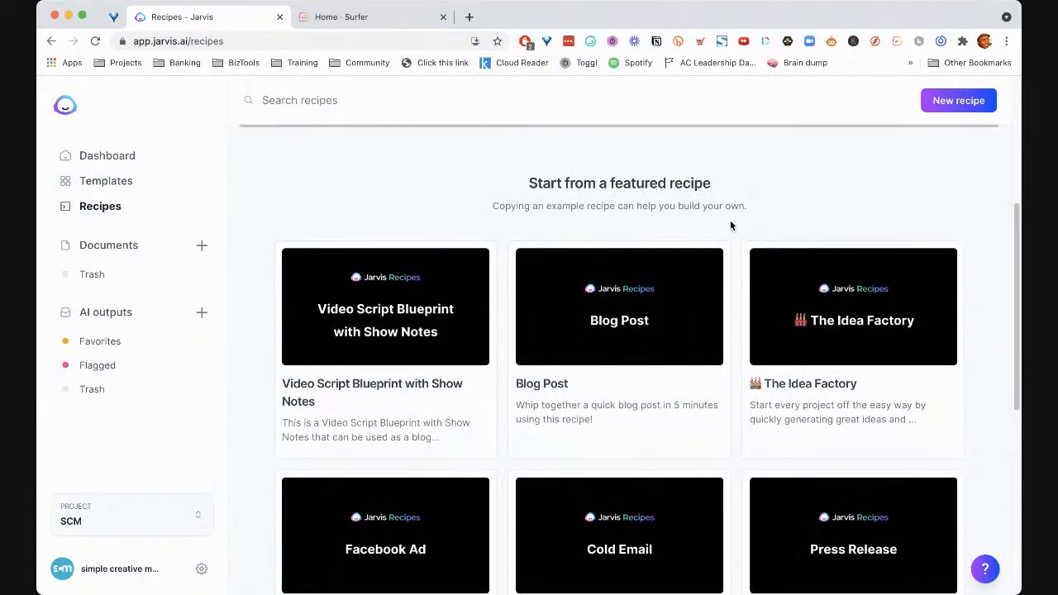
{"action": "scroll", "coordinate": [620, 231], "scroll_direction": "down", "scroll_amount": 2}
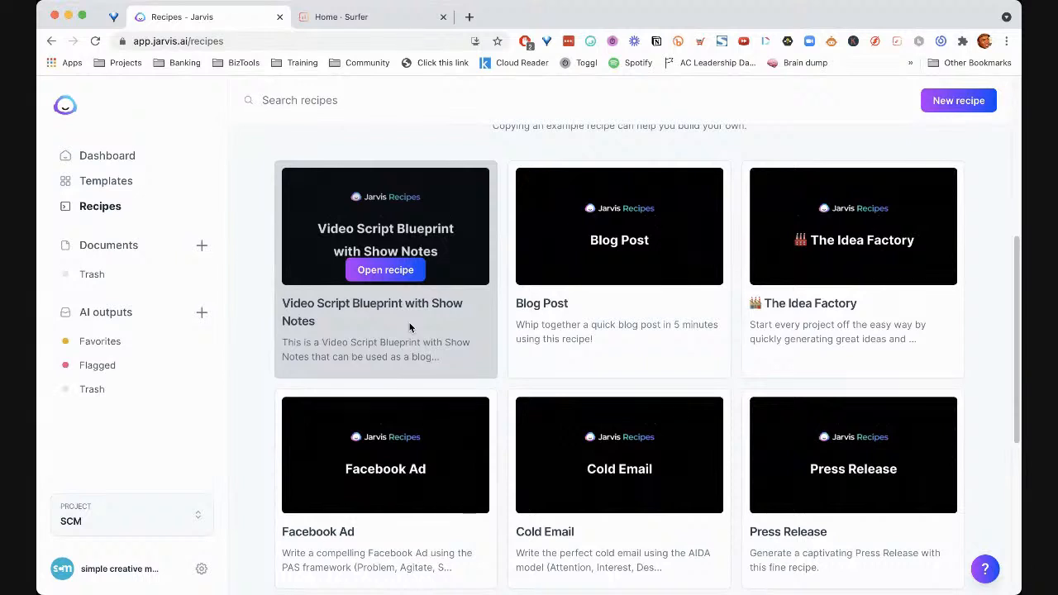
{"action": "scroll", "coordinate": [430, 306], "scroll_direction": "down", "scroll_amount": 1}
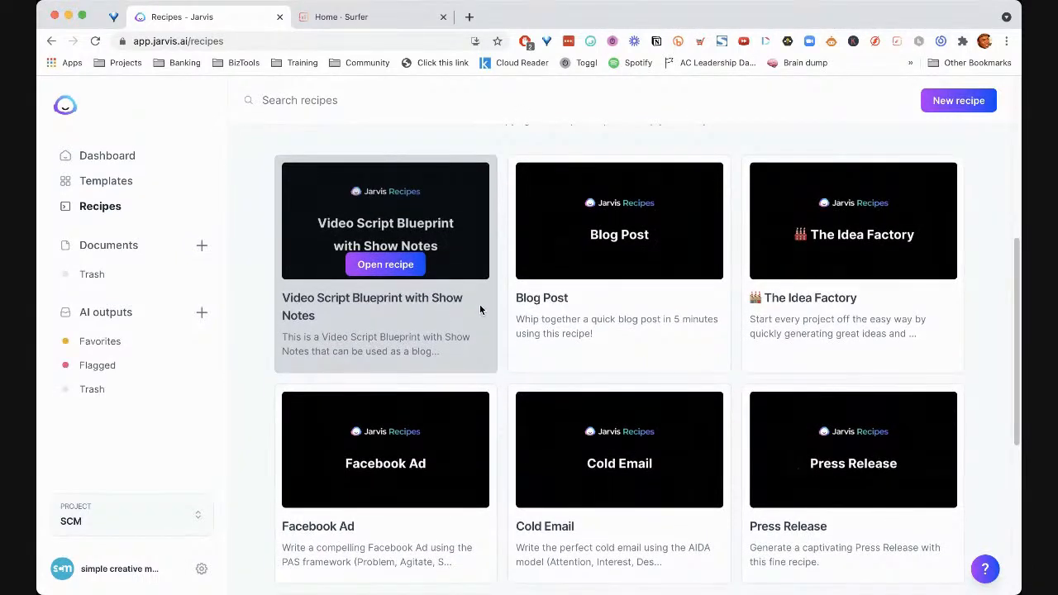
{"action": "scroll", "coordinate": [888, 308], "scroll_direction": "down", "scroll_amount": 1}
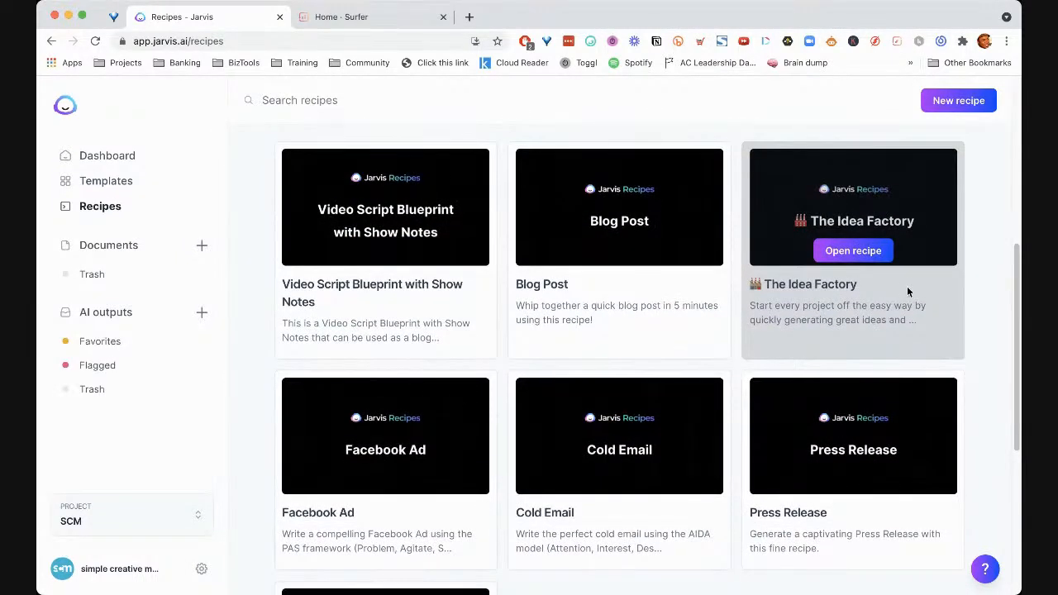
{"action": "scroll", "coordinate": [876, 263], "scroll_direction": "down", "scroll_amount": 1}
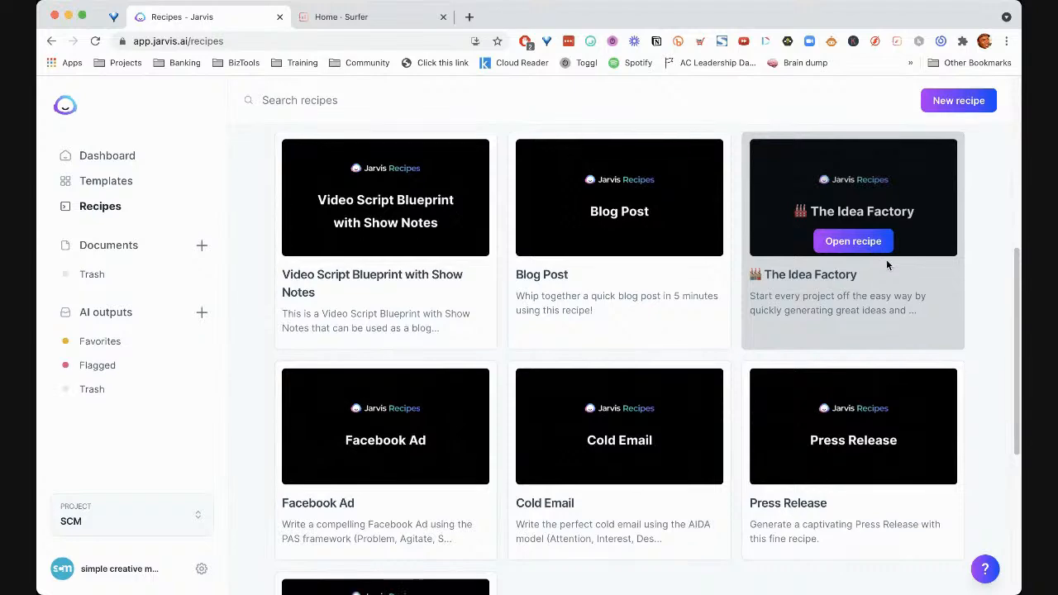
{"action": "scroll", "coordinate": [435, 376], "scroll_direction": "down", "scroll_amount": 5}
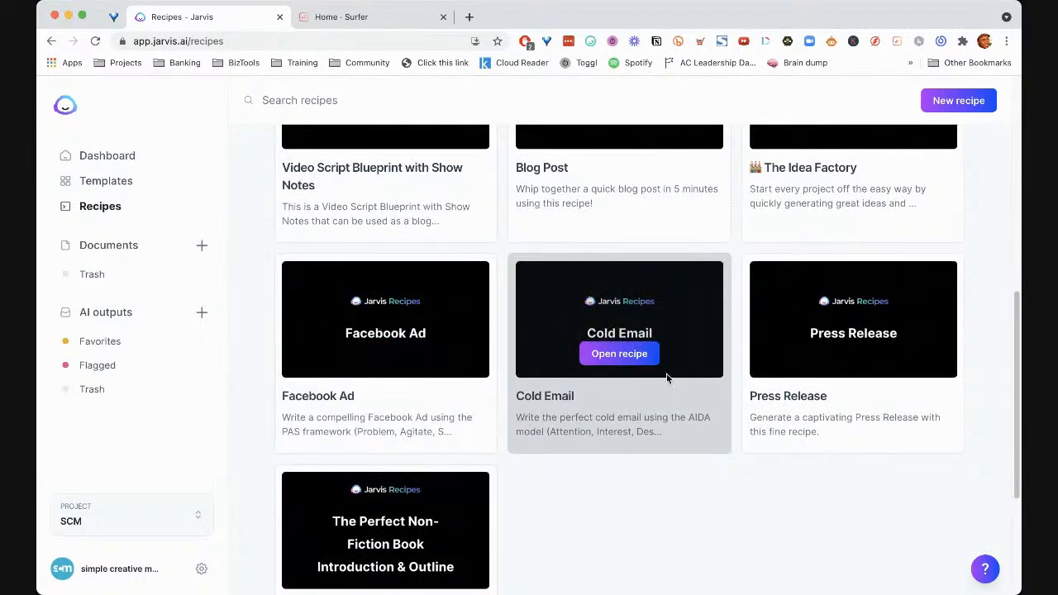
{"action": "scroll", "coordinate": [667, 373], "scroll_direction": "down", "scroll_amount": 3}
{"action": "scroll", "coordinate": [888, 314], "scroll_direction": "down", "scroll_amount": 3}
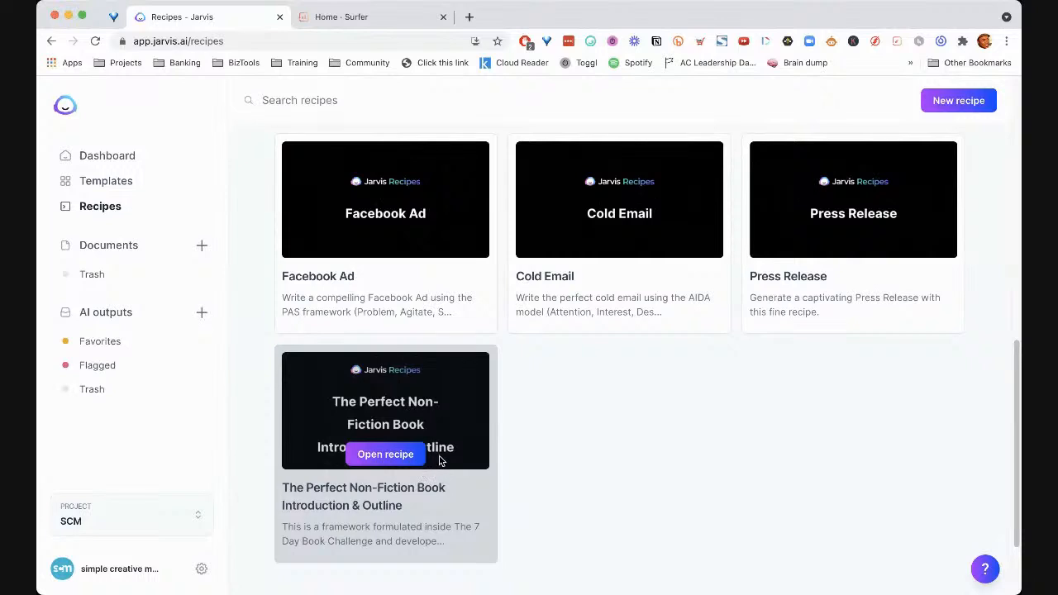
{"action": "scroll", "coordinate": [439, 460], "scroll_direction": "down", "scroll_amount": 1}
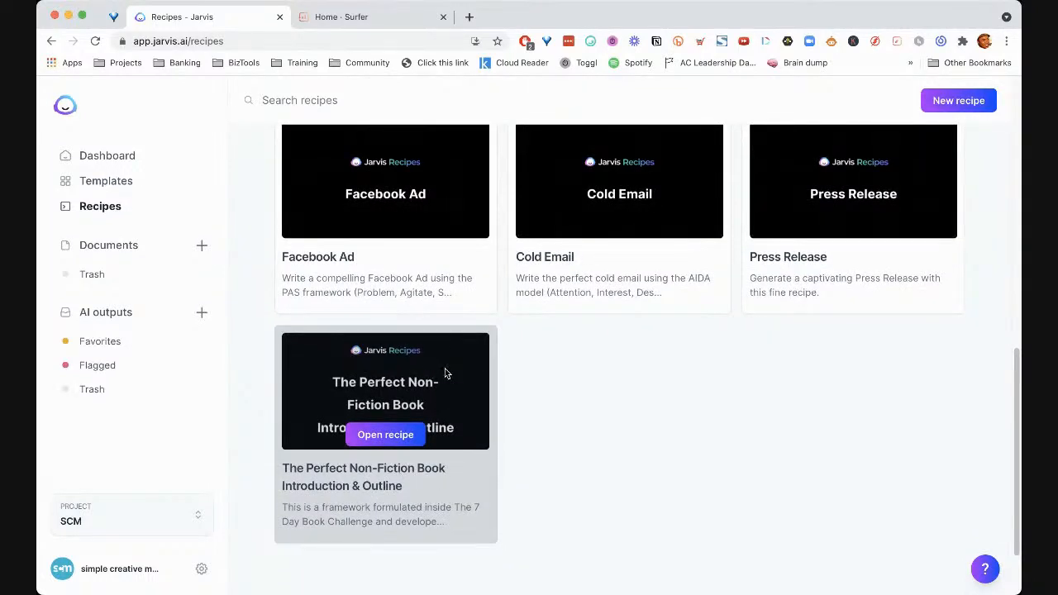
Open the saved recipe "SEO Optimized Article using Surfer SEO + Jarvis" and read its description
{"action": "scroll", "coordinate": [473, 398], "scroll_direction": "up", "scroll_amount": 1}
{"action": "scroll", "coordinate": [472, 398], "scroll_direction": "up", "scroll_amount": 5}
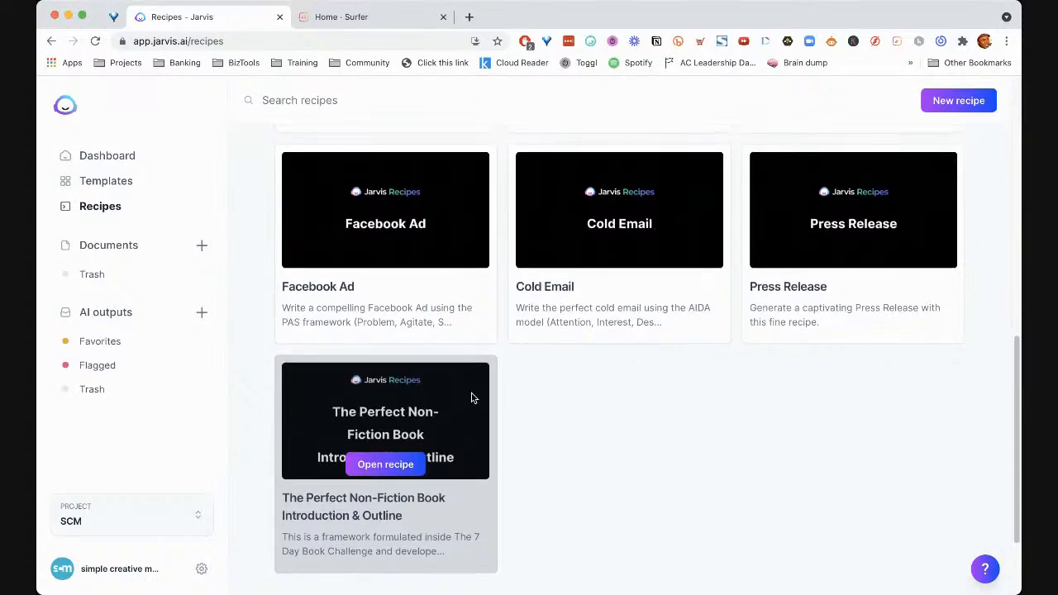
{"action": "scroll", "coordinate": [471, 397], "scroll_direction": "up", "scroll_amount": 6}
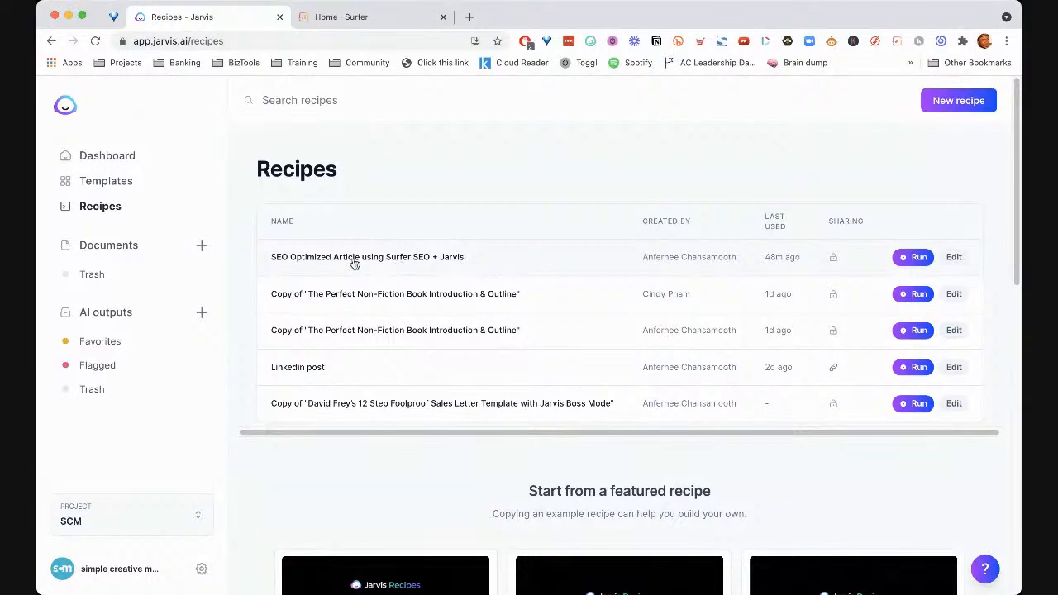
{"action": "left_click", "coordinate": [429, 265]}
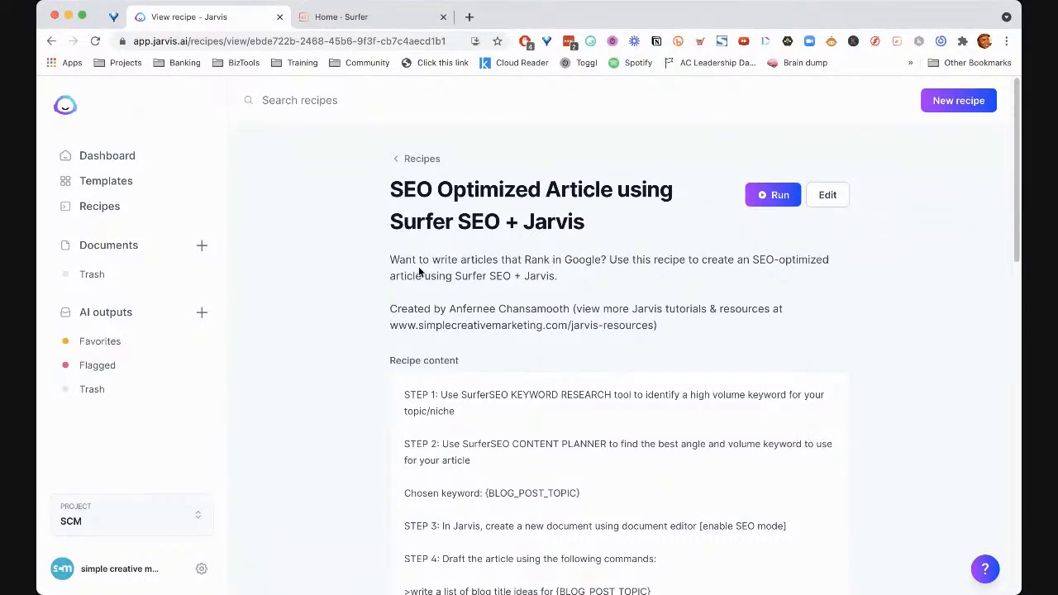
{"action": "left_click_drag", "start_coordinate": [398, 259], "coordinate": [691, 292]}
{"action": "left_click", "coordinate": [645, 295]}
{"action": "left_click_drag", "start_coordinate": [615, 259], "coordinate": [810, 275]}
{"action": "left_click", "coordinate": [776, 265]}
Skim the recipe content, focusing on the commands for blog title ideas, the article brief and the blog post intro
{"action": "scroll", "coordinate": [619, 295], "scroll_direction": "down", "scroll_amount": 2}
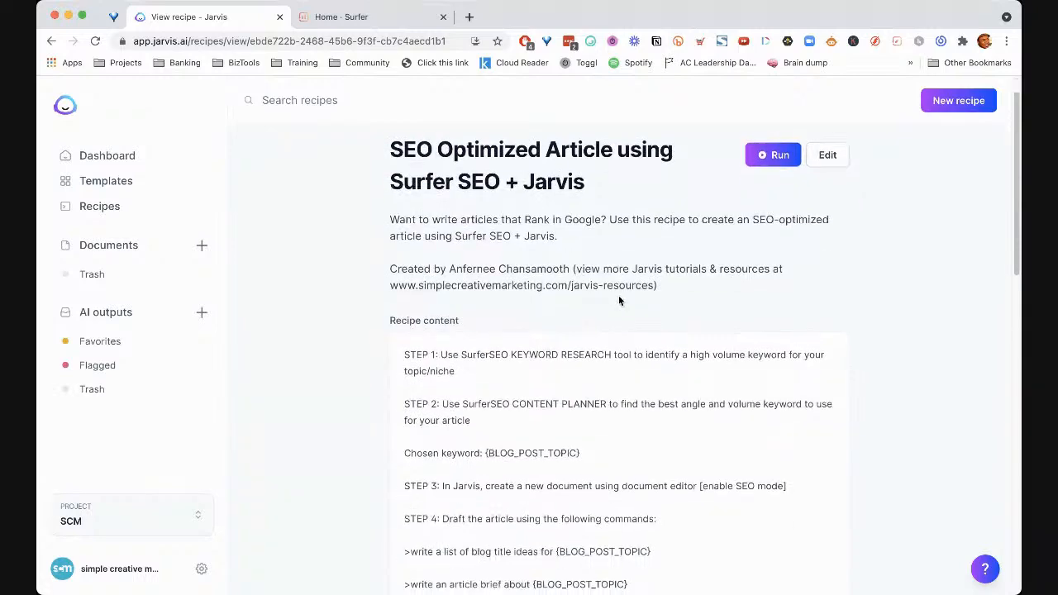
{"action": "scroll", "coordinate": [617, 264], "scroll_direction": "down", "scroll_amount": 4}
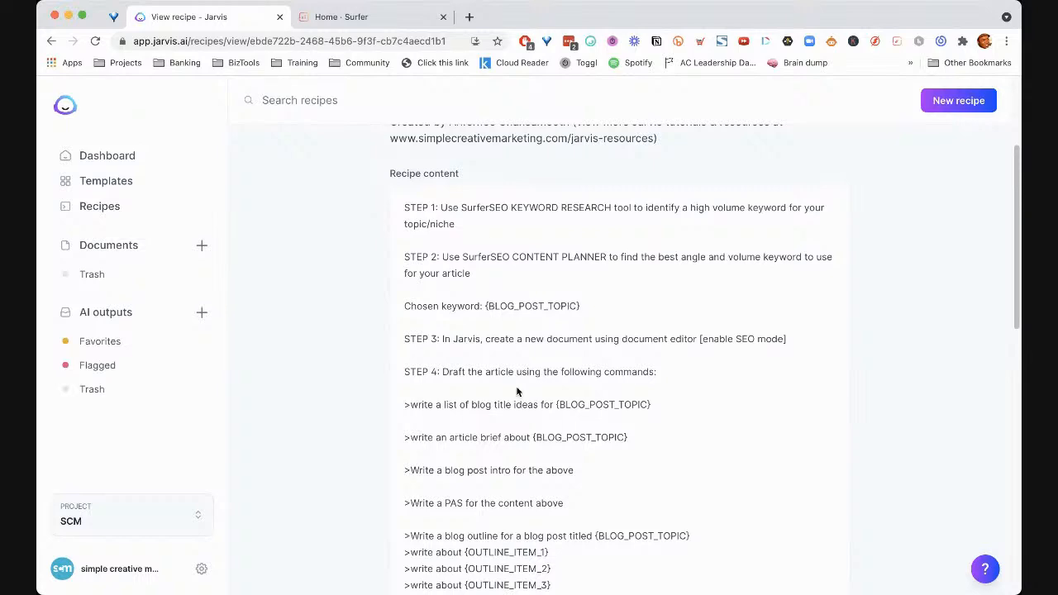
{"action": "scroll", "coordinate": [463, 241], "scroll_direction": "down", "scroll_amount": 1}
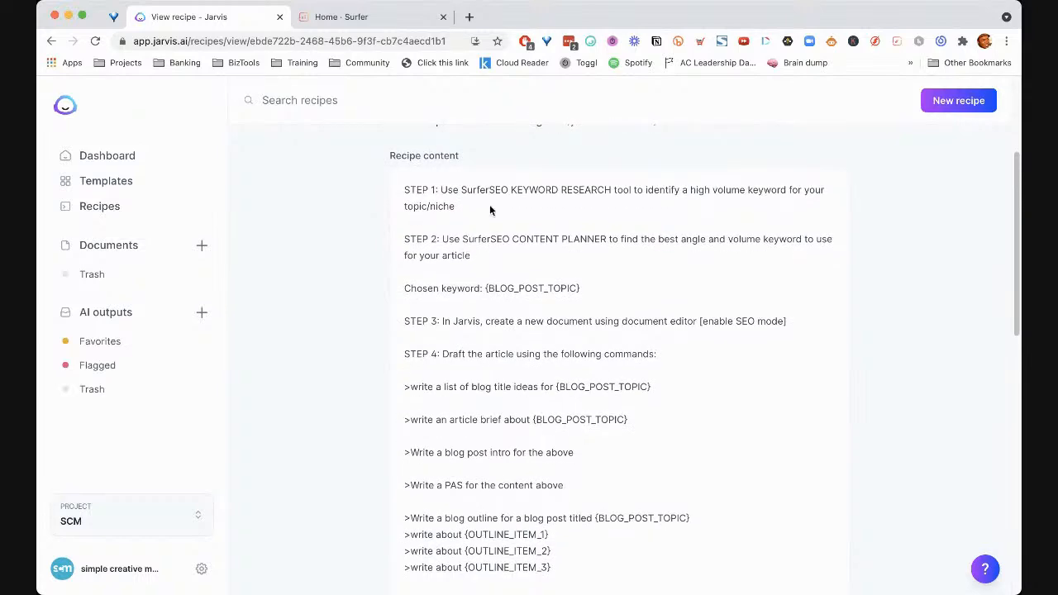
{"action": "scroll", "coordinate": [491, 389], "scroll_direction": "down", "scroll_amount": 5}
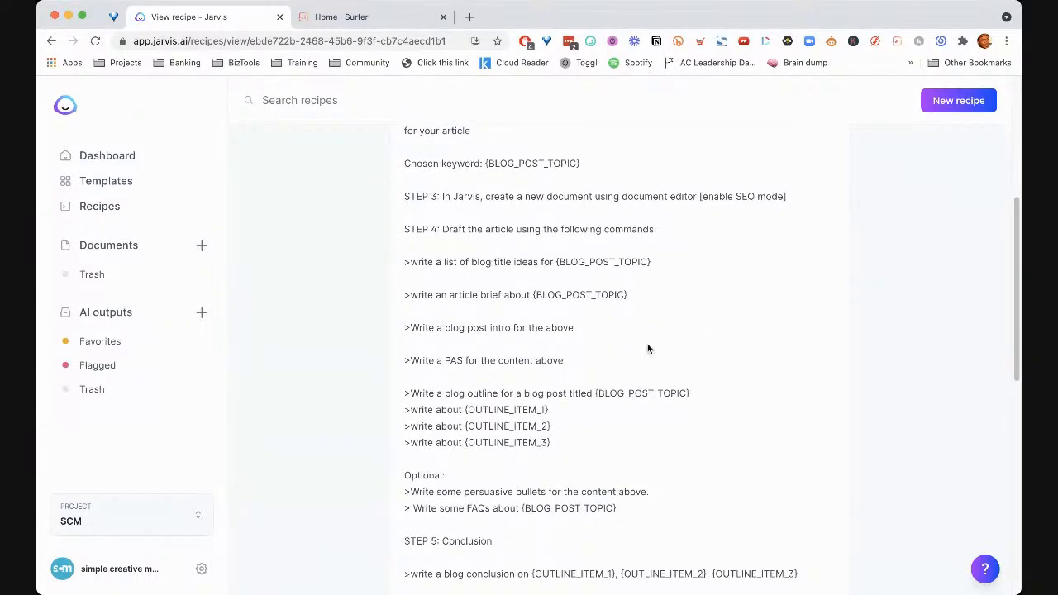
{"action": "scroll", "coordinate": [579, 331], "scroll_direction": "down", "scroll_amount": 3}
{"action": "scroll", "coordinate": [503, 344], "scroll_direction": "up", "scroll_amount": 4}
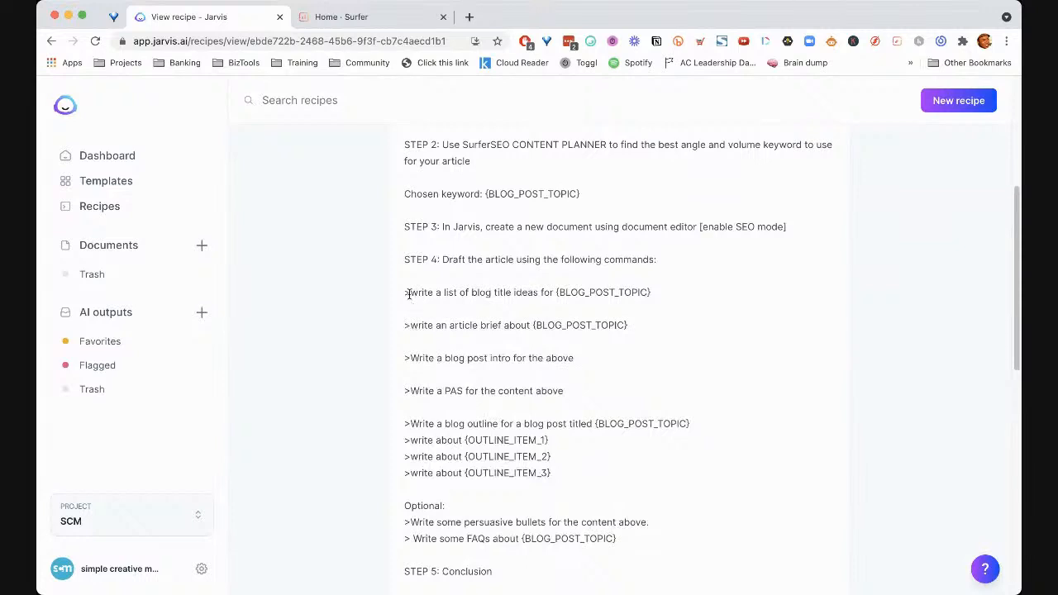
{"action": "left_click_drag", "start_coordinate": [405, 293], "coordinate": [745, 303]}
{"action": "left_click", "coordinate": [567, 322]}
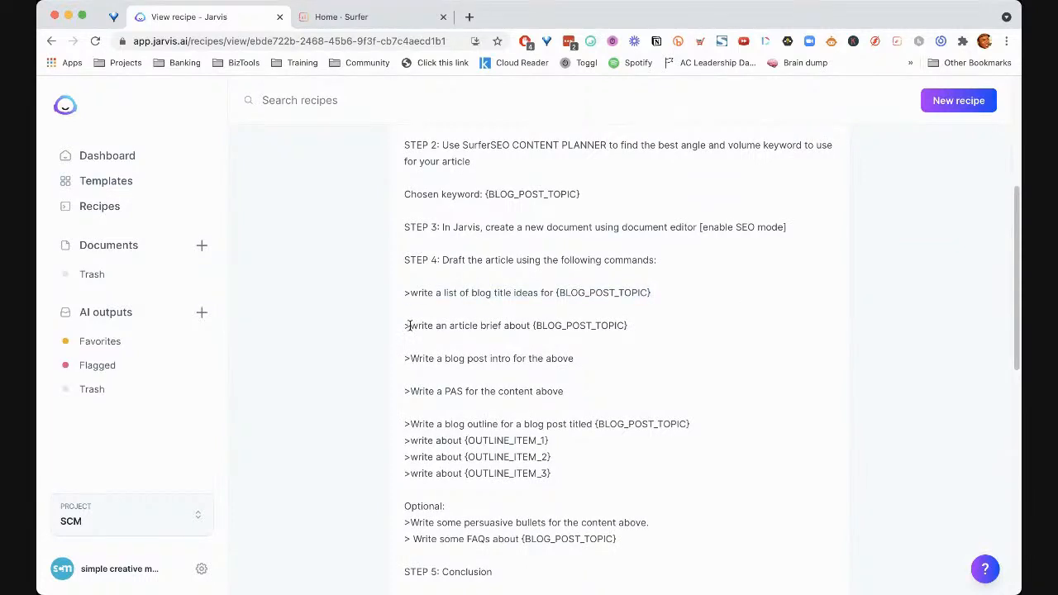
{"action": "left_click_drag", "start_coordinate": [409, 326], "coordinate": [653, 332]}
{"action": "left_click_drag", "start_coordinate": [403, 362], "coordinate": [625, 364]}
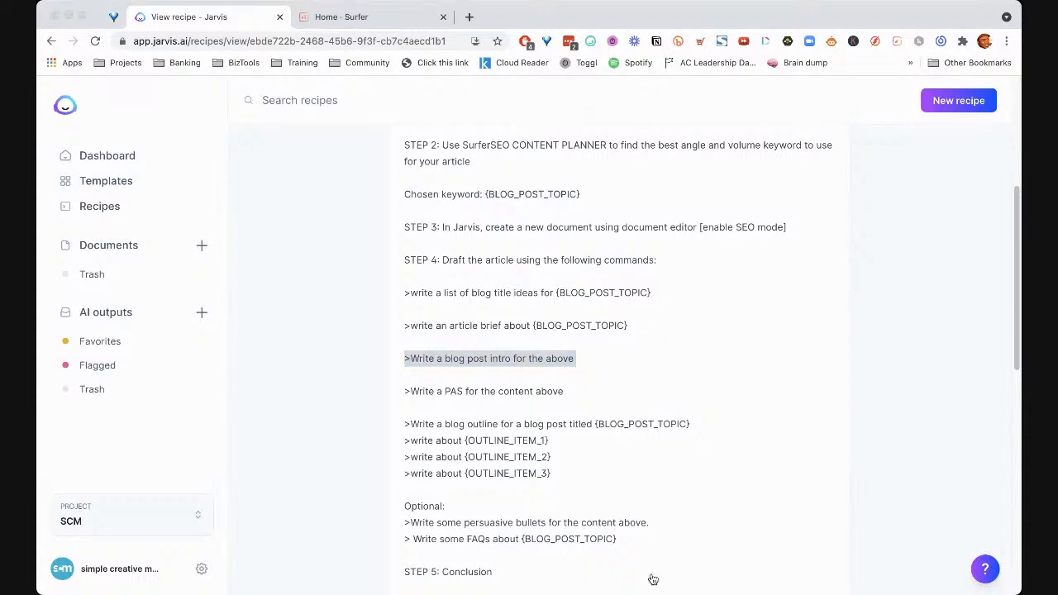
{"action": "scroll", "coordinate": [663, 299], "scroll_direction": "up", "scroll_amount": 3}
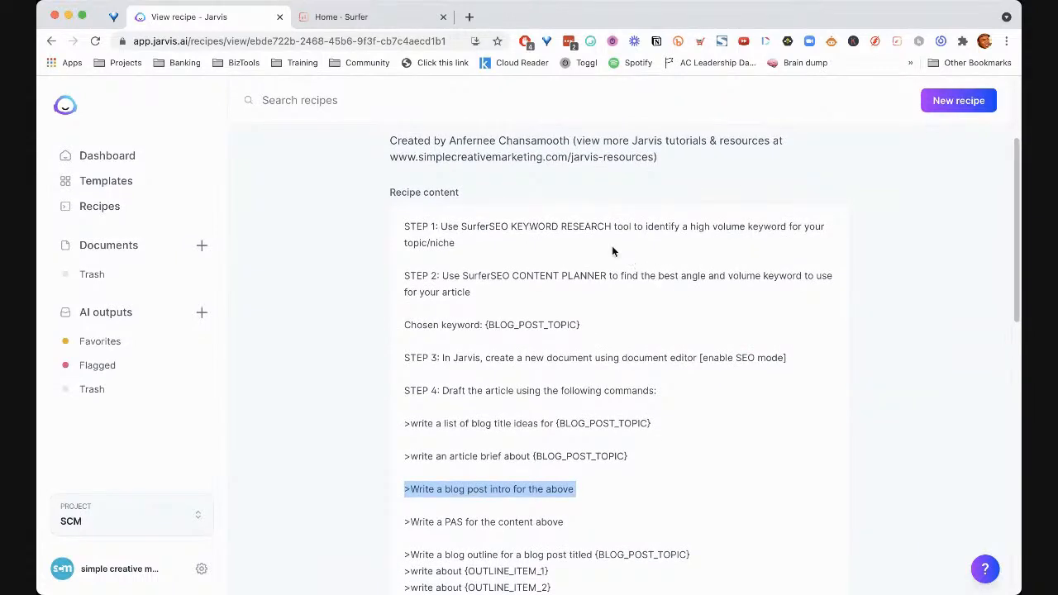
{"action": "scroll", "coordinate": [453, 236], "scroll_direction": "up", "scroll_amount": 2}
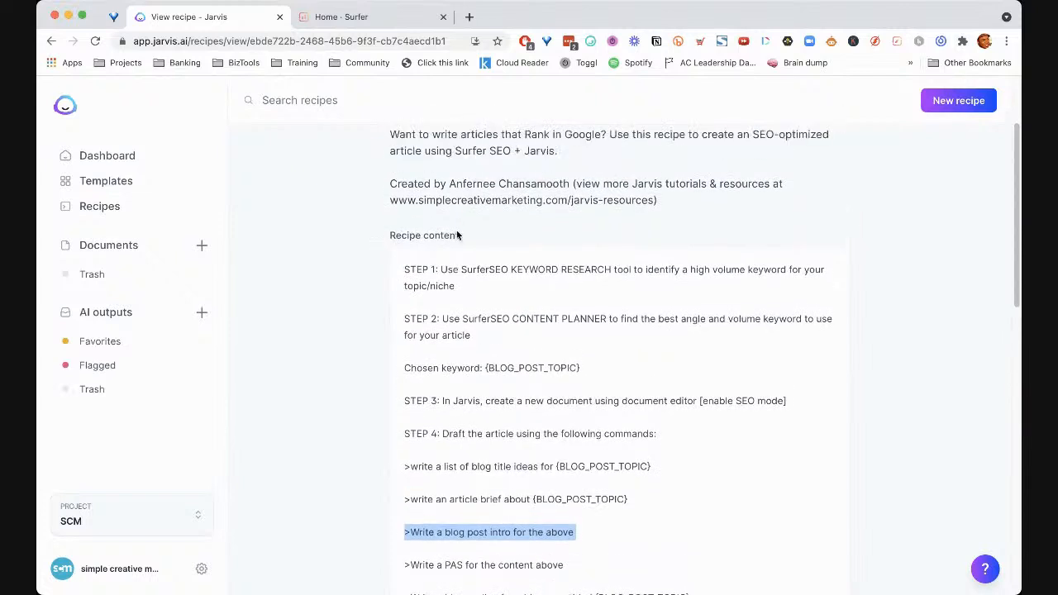
{"action": "left_click", "coordinate": [499, 258]}
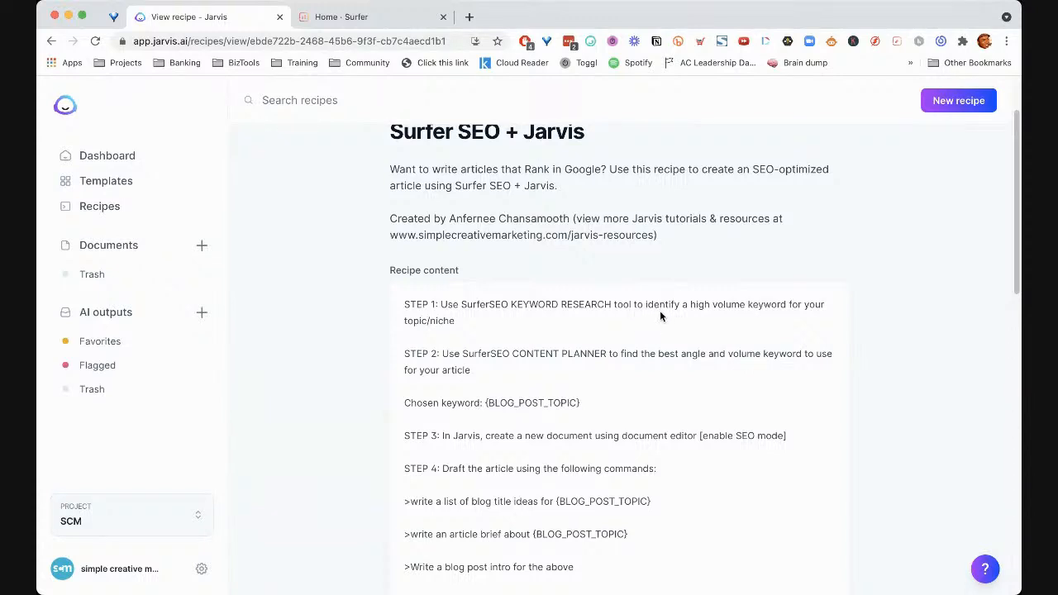
Read recipe steps 1 to 4, covering keyword research, content planning, the new SEO-mode document and the article drafting commands
{"action": "scroll", "coordinate": [735, 307], "scroll_direction": "down", "scroll_amount": 2}
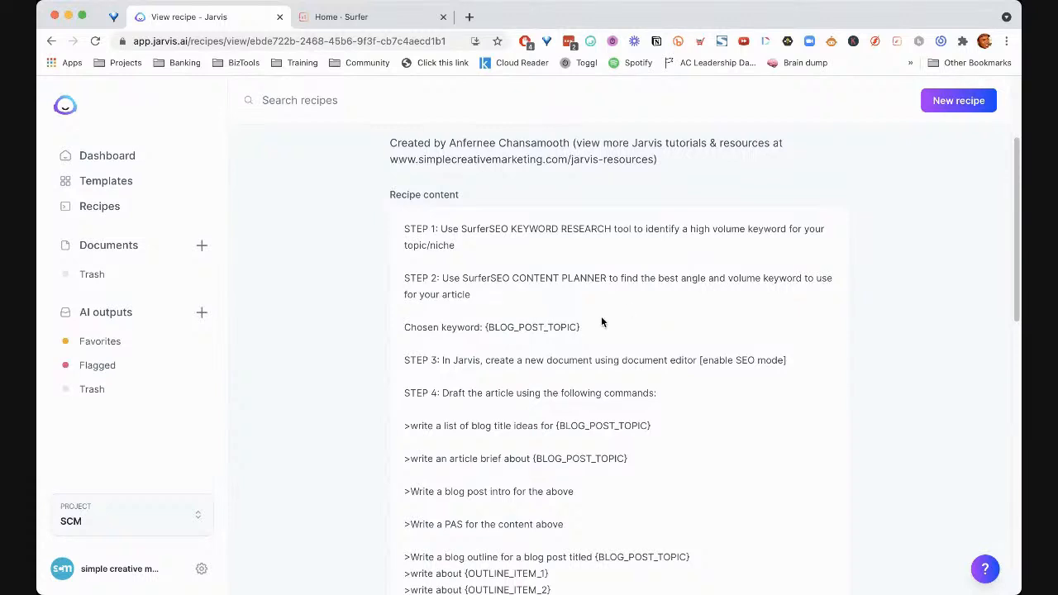
{"action": "scroll", "coordinate": [601, 317], "scroll_direction": "down", "scroll_amount": 1}
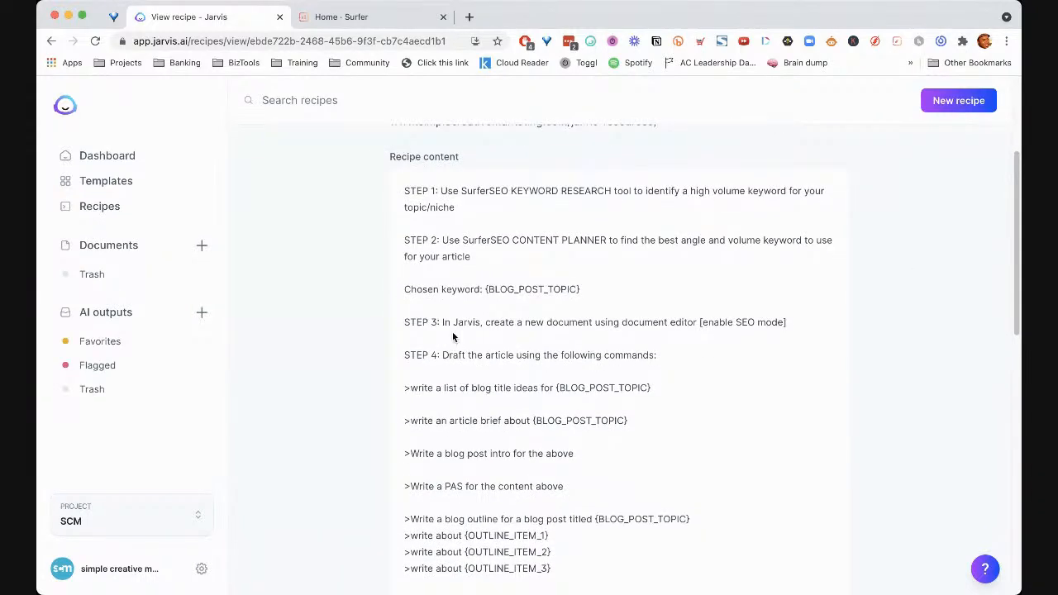
{"action": "left_click_drag", "start_coordinate": [437, 325], "coordinate": [711, 325]}
{"action": "left_click", "coordinate": [709, 326]}
{"action": "scroll", "coordinate": [771, 330], "scroll_direction": "down", "scroll_amount": 1}
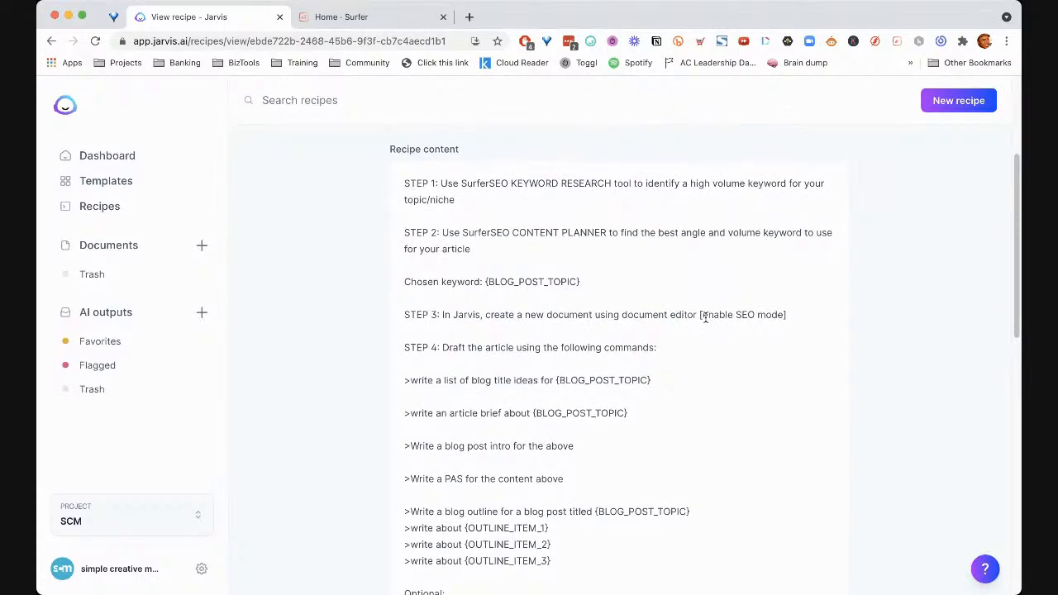
{"action": "scroll", "coordinate": [776, 317], "scroll_direction": "down", "scroll_amount": 3}
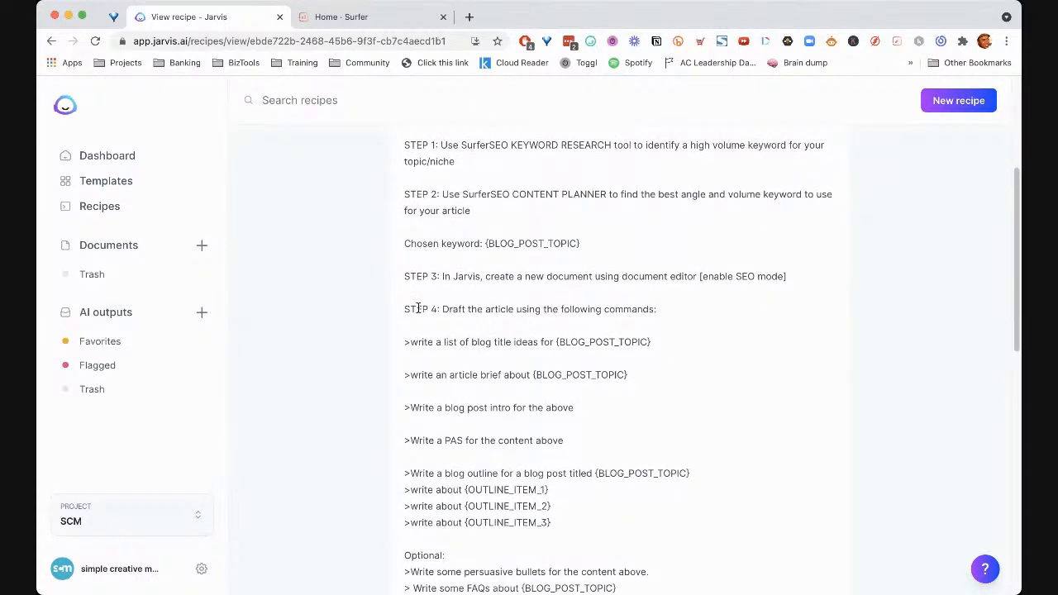
{"action": "left_click_drag", "start_coordinate": [418, 307], "coordinate": [716, 306]}
{"action": "scroll", "coordinate": [474, 236], "scroll_direction": "down", "scroll_amount": 3}
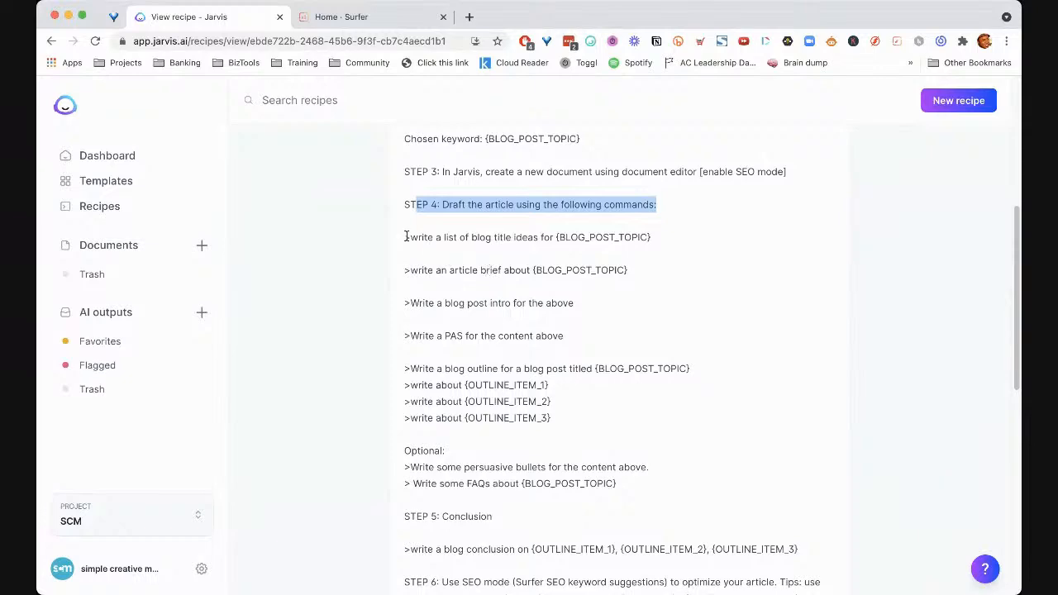
{"action": "left_click_drag", "start_coordinate": [407, 236], "coordinate": [556, 452]}
{"action": "left_click", "coordinate": [604, 418]}
{"action": "scroll", "coordinate": [532, 267], "scroll_direction": "down", "scroll_amount": 3}
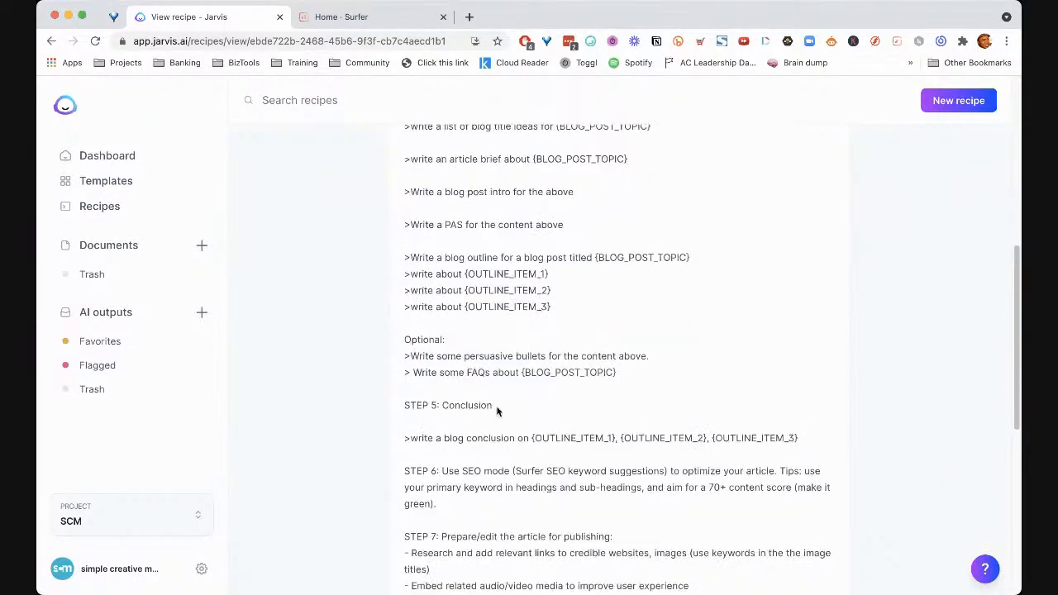
Read recipe steps 5 to 7 and the bonus tips, examining the publishing checklist with its Grammarly Pro and Copyscape checks
{"action": "scroll", "coordinate": [529, 390], "scroll_direction": "down", "scroll_amount": 4}
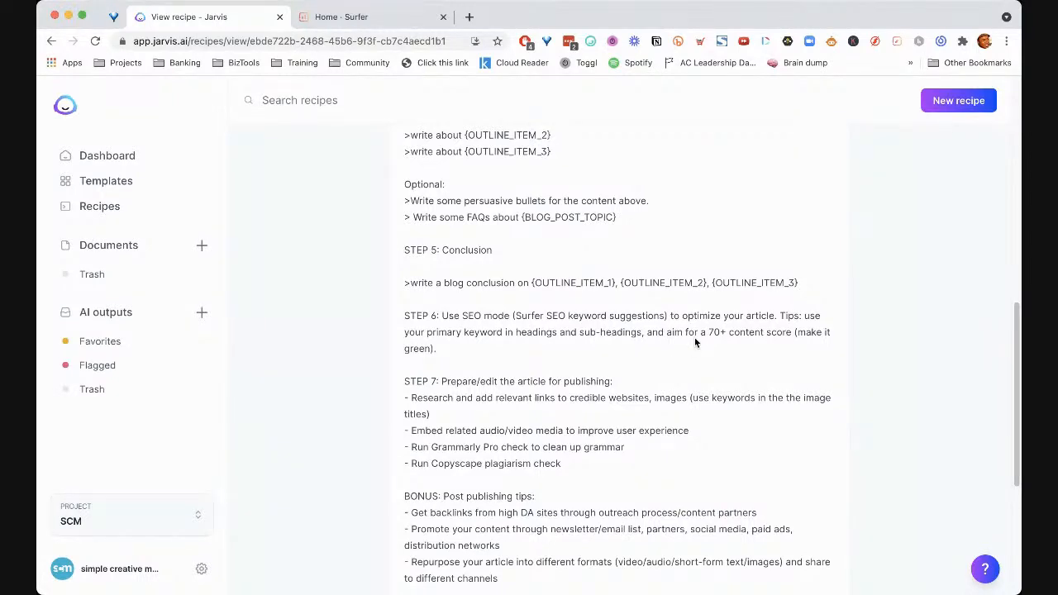
{"action": "scroll", "coordinate": [696, 338], "scroll_direction": "down", "scroll_amount": 3}
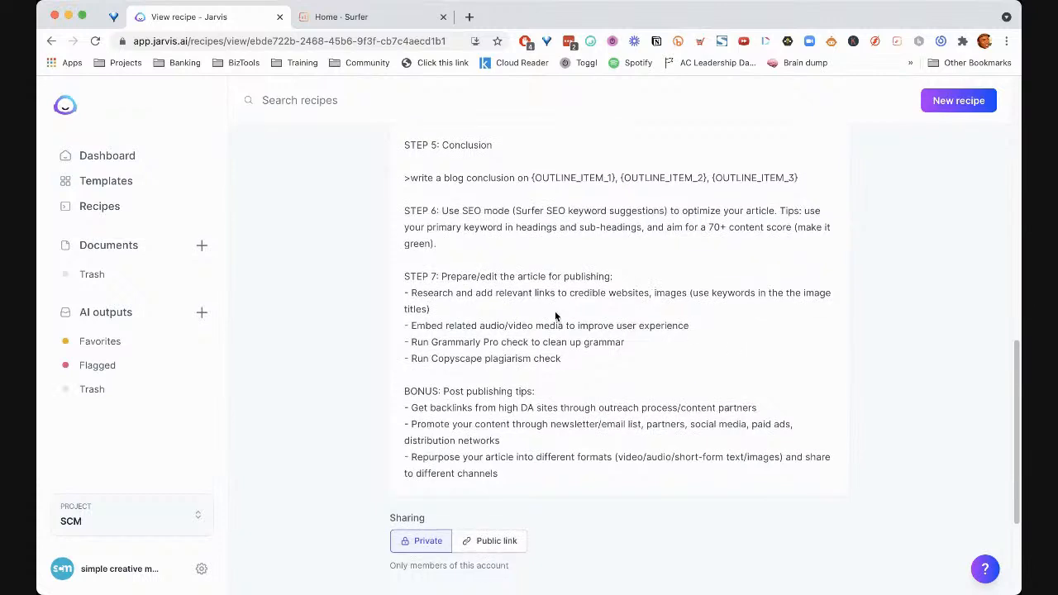
{"action": "left_click_drag", "start_coordinate": [405, 276], "coordinate": [576, 303]}
{"action": "left_click_drag", "start_coordinate": [587, 366], "coordinate": [403, 279]}
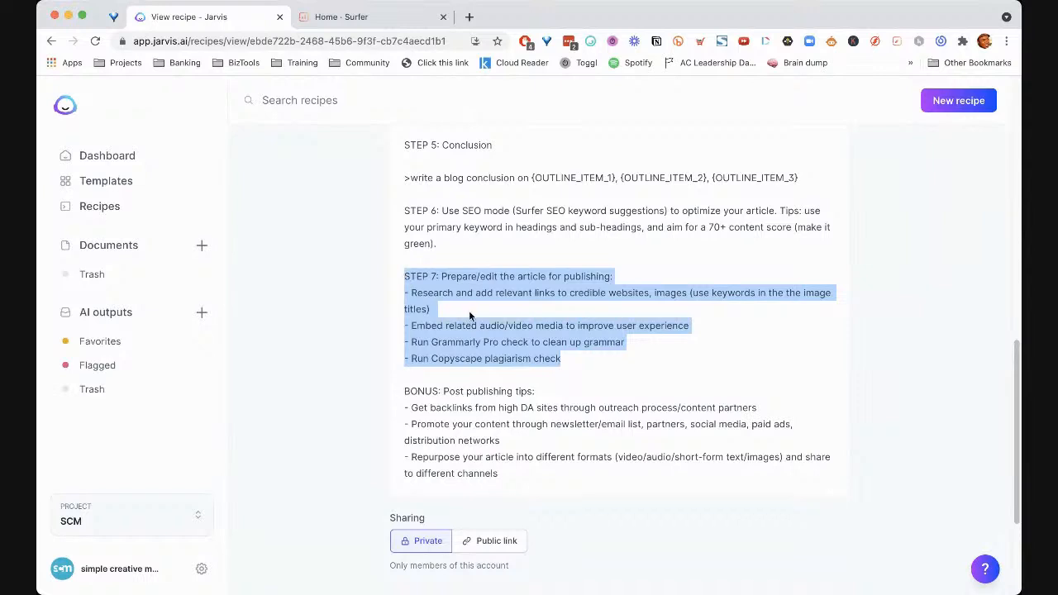
{"action": "left_click", "coordinate": [463, 344]}
{"action": "left_click_drag", "start_coordinate": [422, 343], "coordinate": [536, 344]}
{"action": "left_click", "coordinate": [437, 344]}
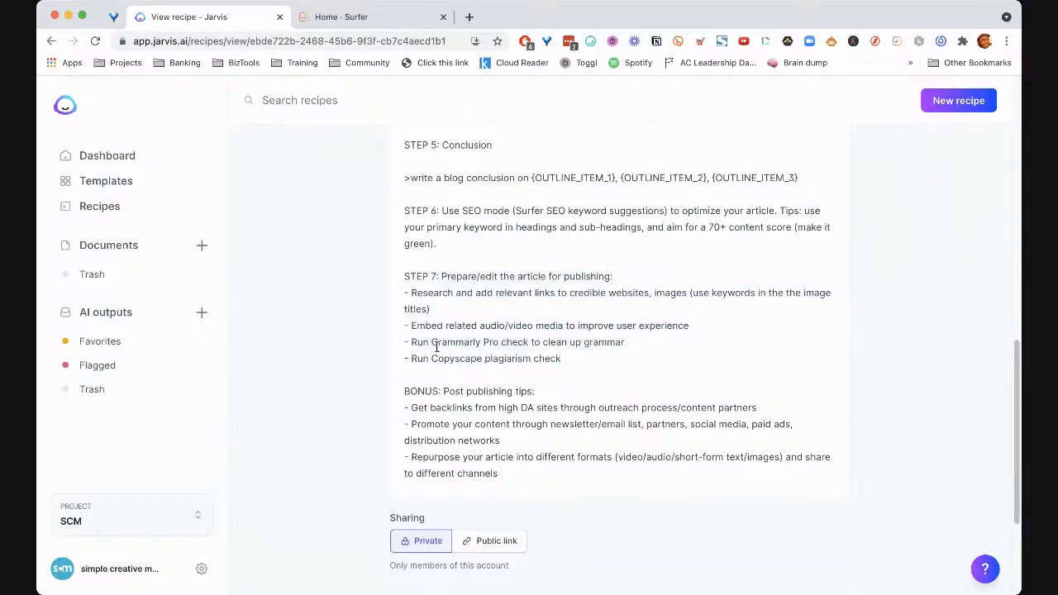
{"action": "left_click_drag", "start_coordinate": [413, 344], "coordinate": [613, 362]}
{"action": "left_click", "coordinate": [509, 355]}
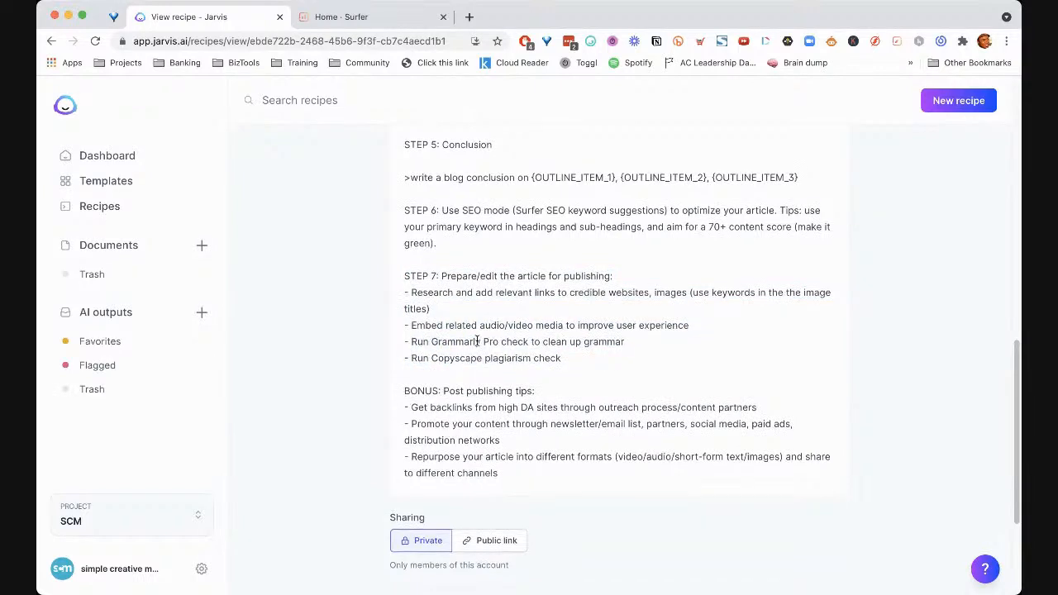
{"action": "scroll", "coordinate": [480, 346], "scroll_direction": "down", "scroll_amount": 1}
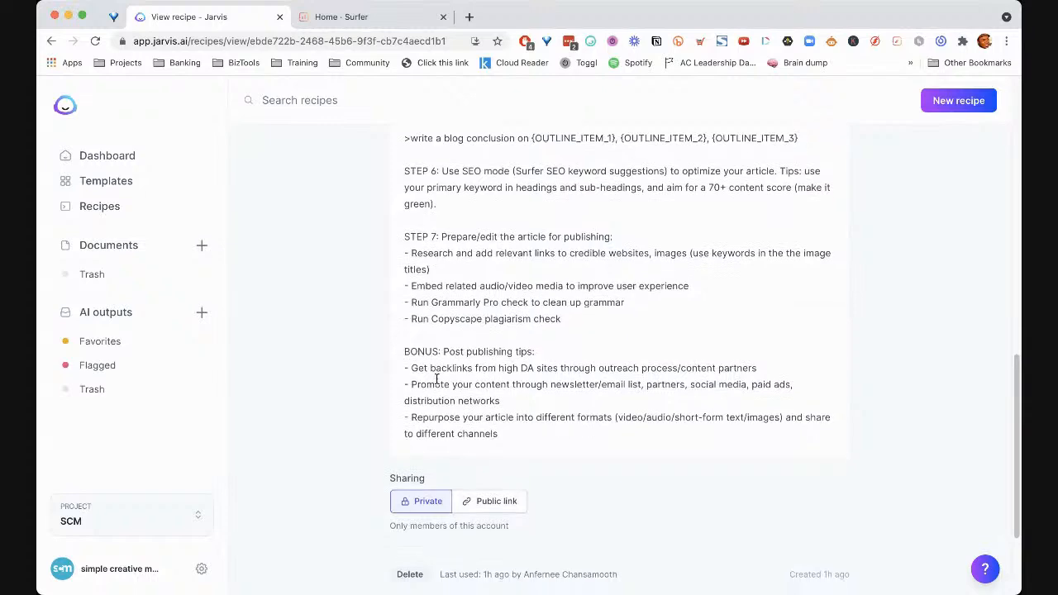
Share the recipe through a public link and copy that link
{"action": "left_click_drag", "start_coordinate": [410, 367], "coordinate": [441, 385]}
{"action": "scroll", "coordinate": [545, 405], "scroll_direction": "up", "scroll_amount": 1}
{"action": "scroll", "coordinate": [545, 405], "scroll_direction": "up", "scroll_amount": 10}
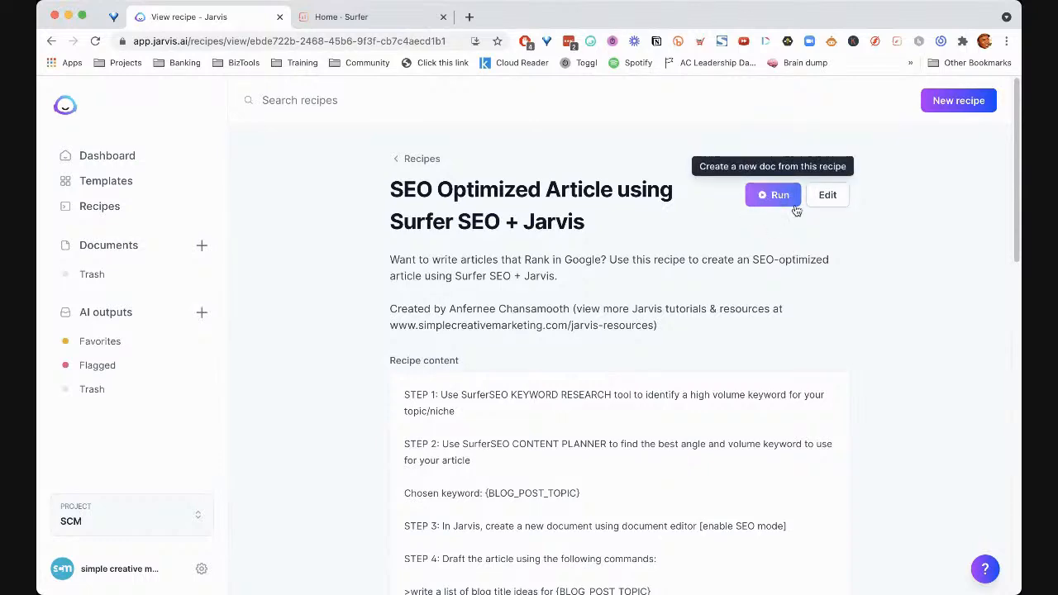
{"action": "scroll", "coordinate": [744, 248], "scroll_direction": "down", "scroll_amount": 15}
{"action": "scroll", "coordinate": [787, 295], "scroll_direction": "down", "scroll_amount": 3}
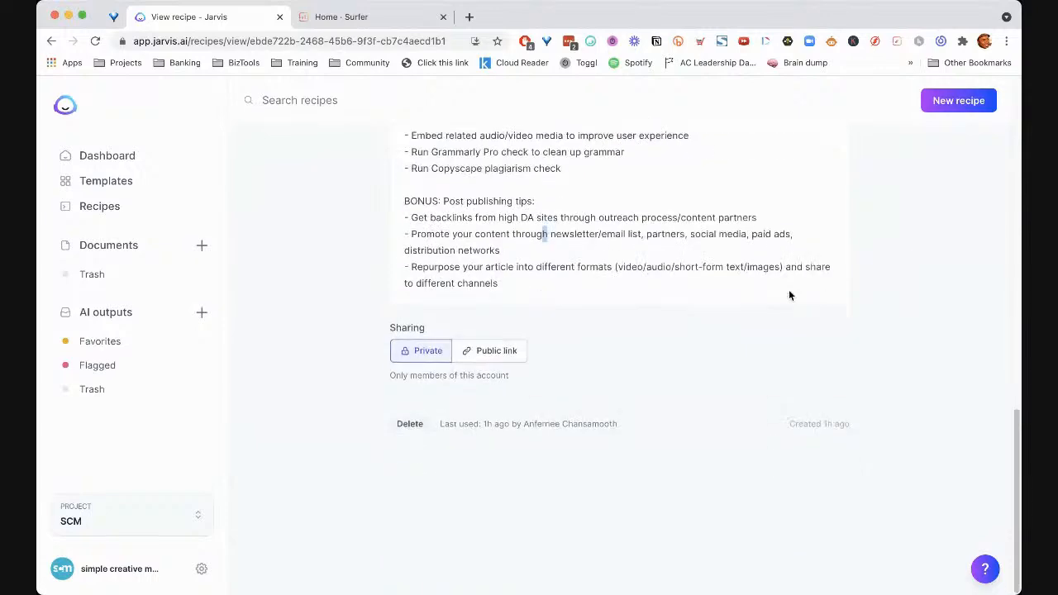
{"action": "left_click", "coordinate": [476, 352]}
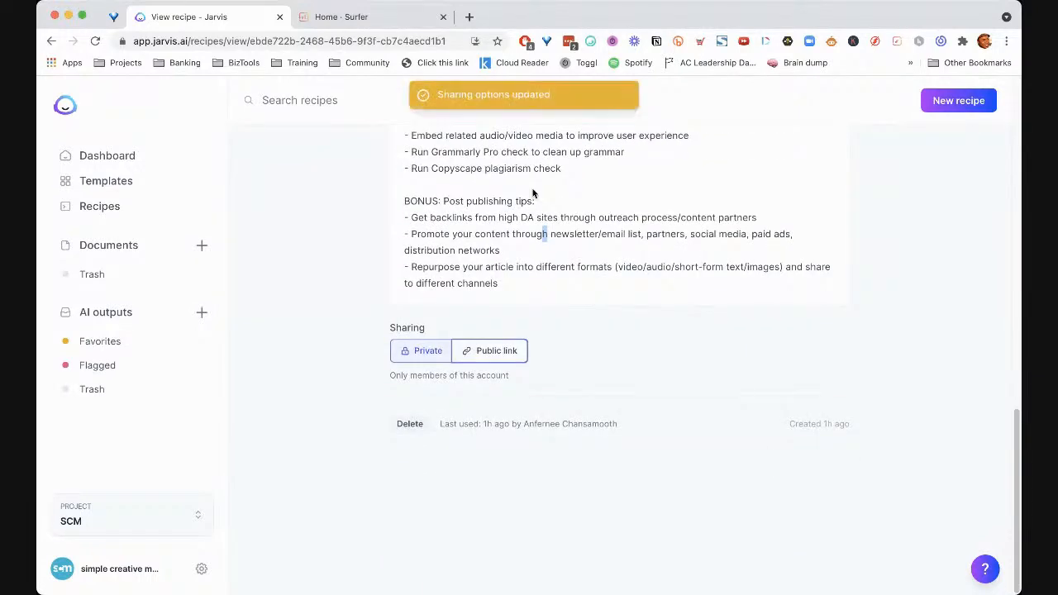
{"action": "scroll", "coordinate": [644, 202], "scroll_direction": "up", "scroll_amount": 15}
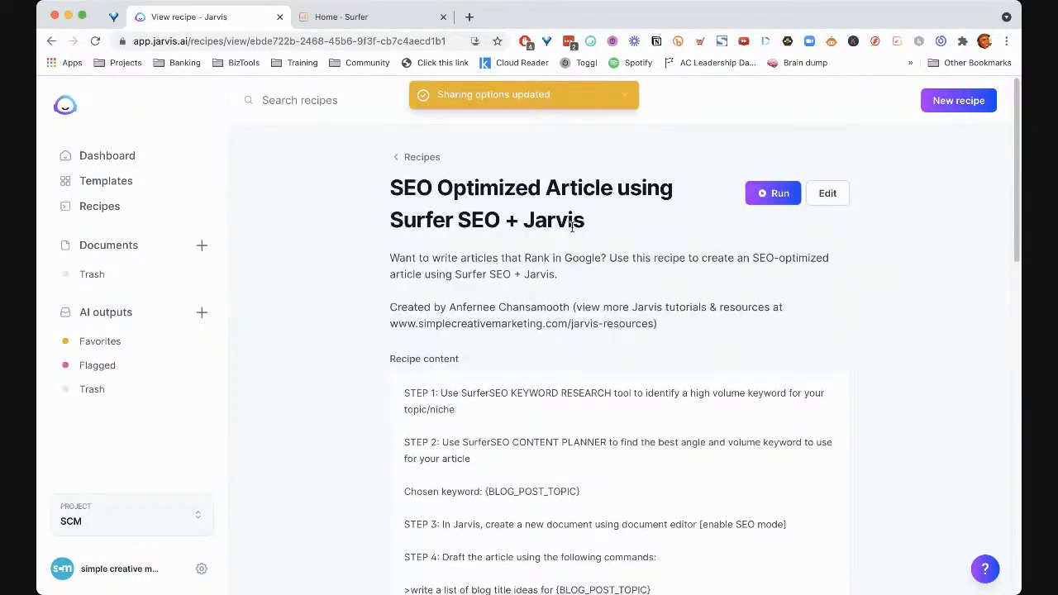
{"action": "scroll", "coordinate": [572, 220], "scroll_direction": "down", "scroll_amount": 15}
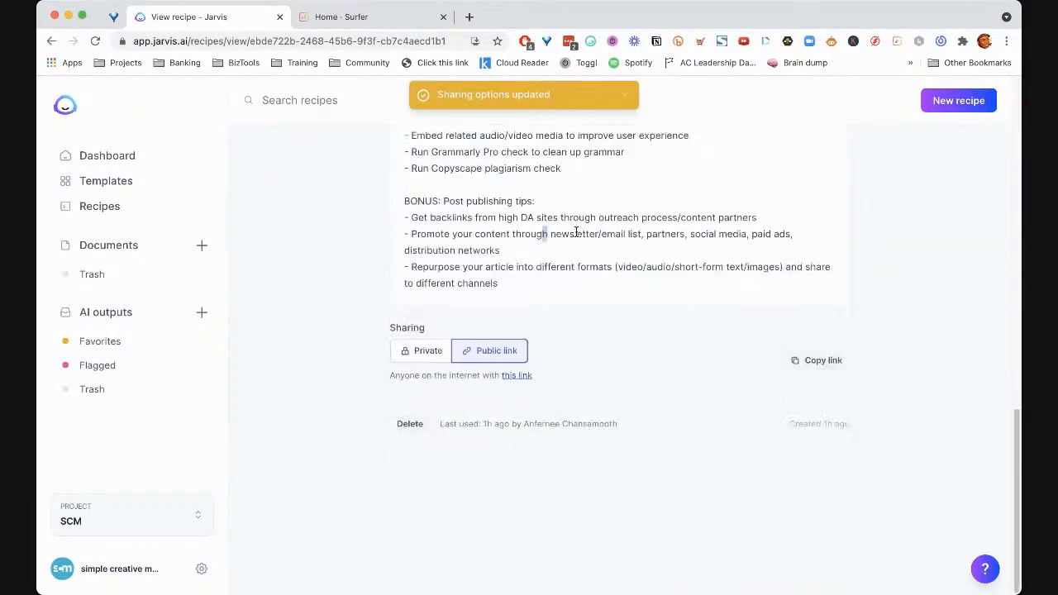
{"action": "left_click", "coordinate": [817, 360]}
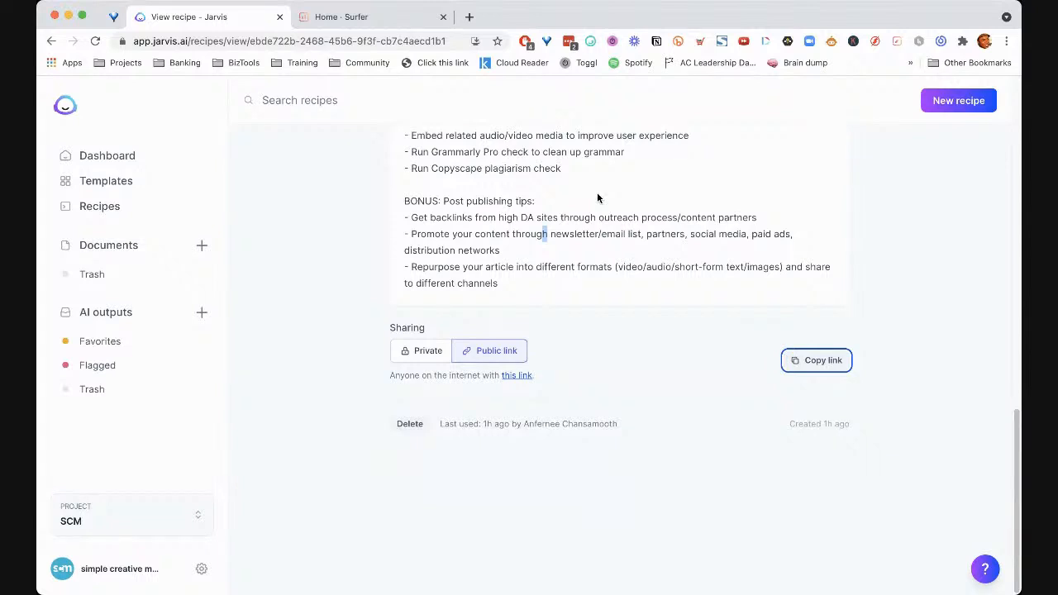
Set the recipe's sharing to Private and run the recipe to create a new document from it
{"action": "left_click", "coordinate": [419, 350]}
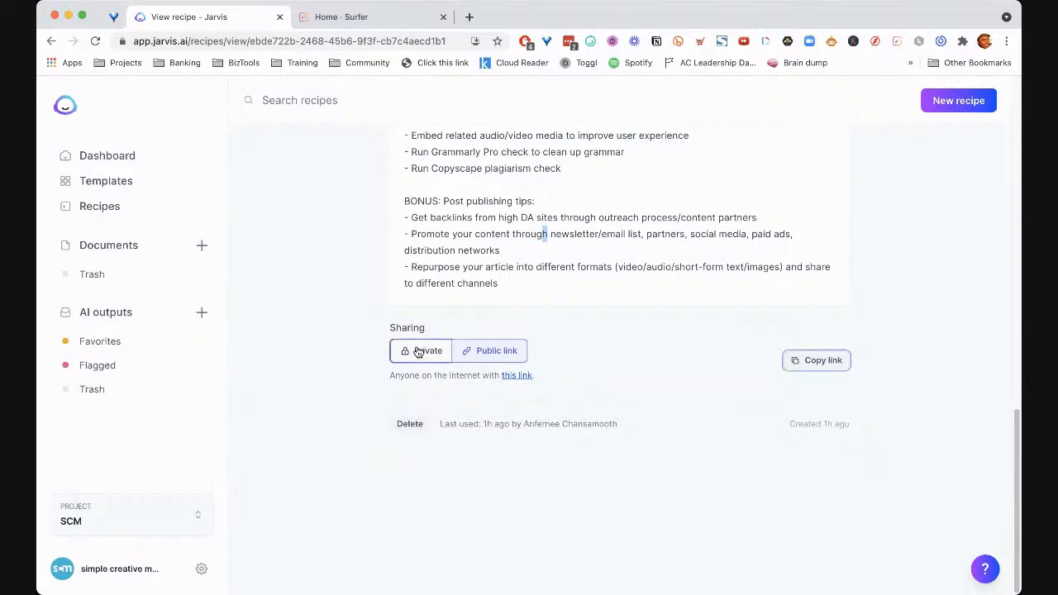
{"action": "scroll", "coordinate": [629, 310], "scroll_direction": "up", "scroll_amount": 5}
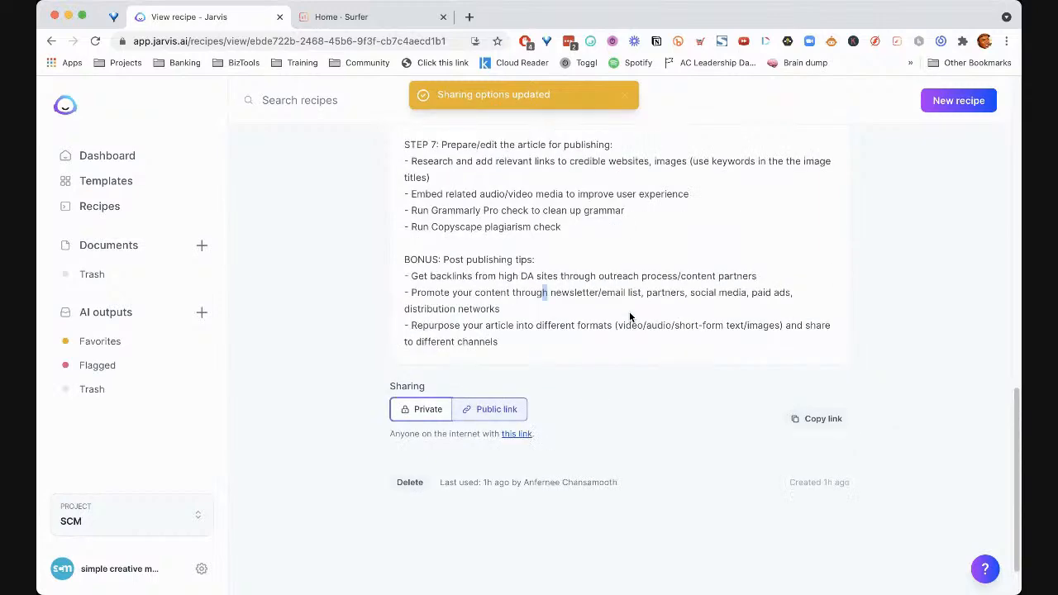
{"action": "scroll", "coordinate": [628, 303], "scroll_direction": "up", "scroll_amount": 15}
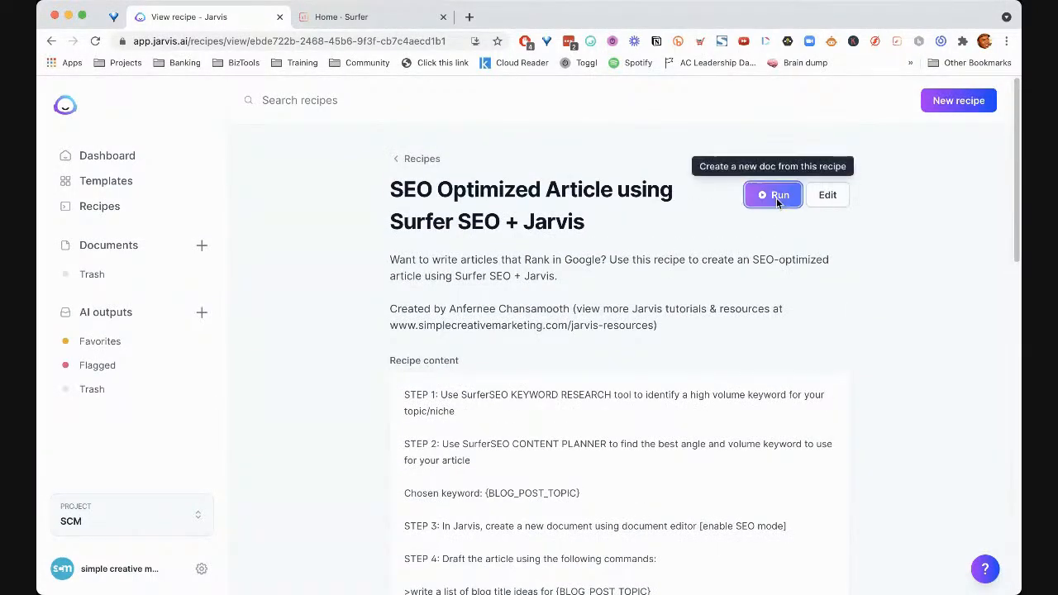
{"action": "left_click", "coordinate": [777, 199]}
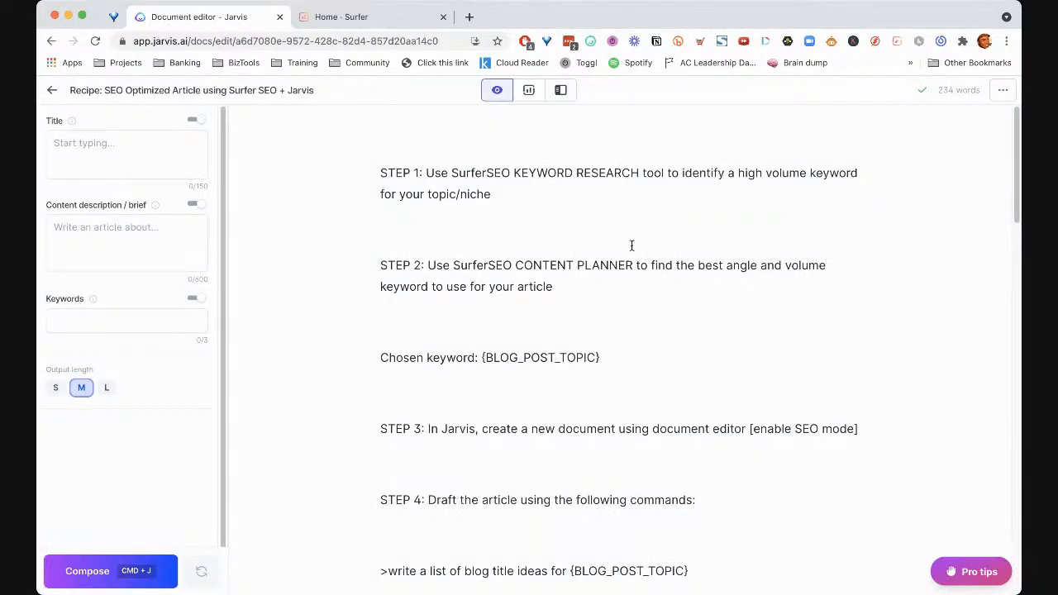
Look through the document created from the recipe, from the keyword research step to the article drafting commands in STEP 4
{"action": "scroll", "coordinate": [653, 245], "scroll_direction": "down", "scroll_amount": 3}
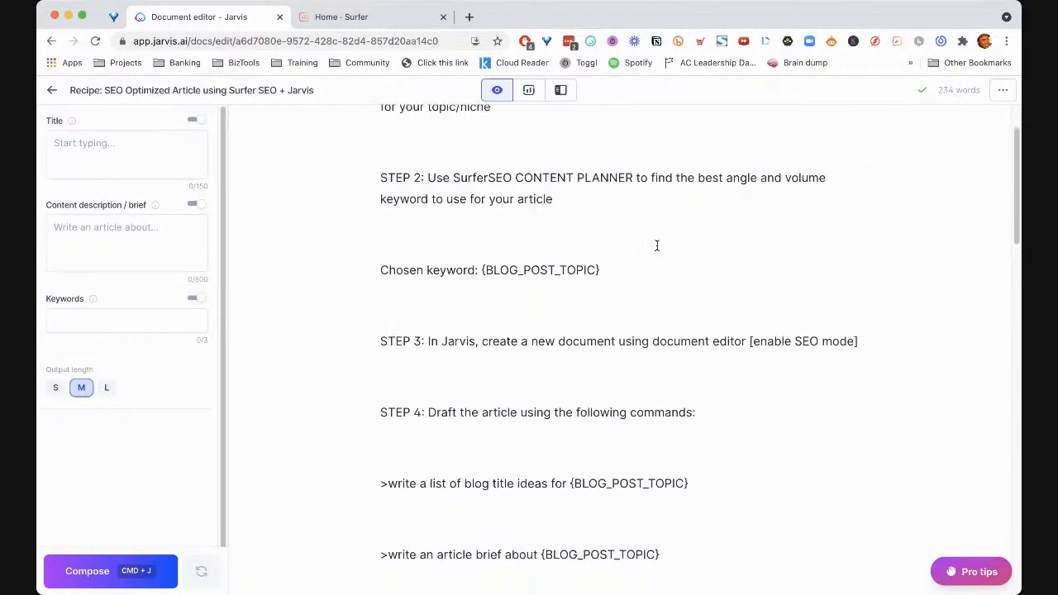
{"action": "scroll", "coordinate": [682, 258], "scroll_direction": "up", "scroll_amount": 3}
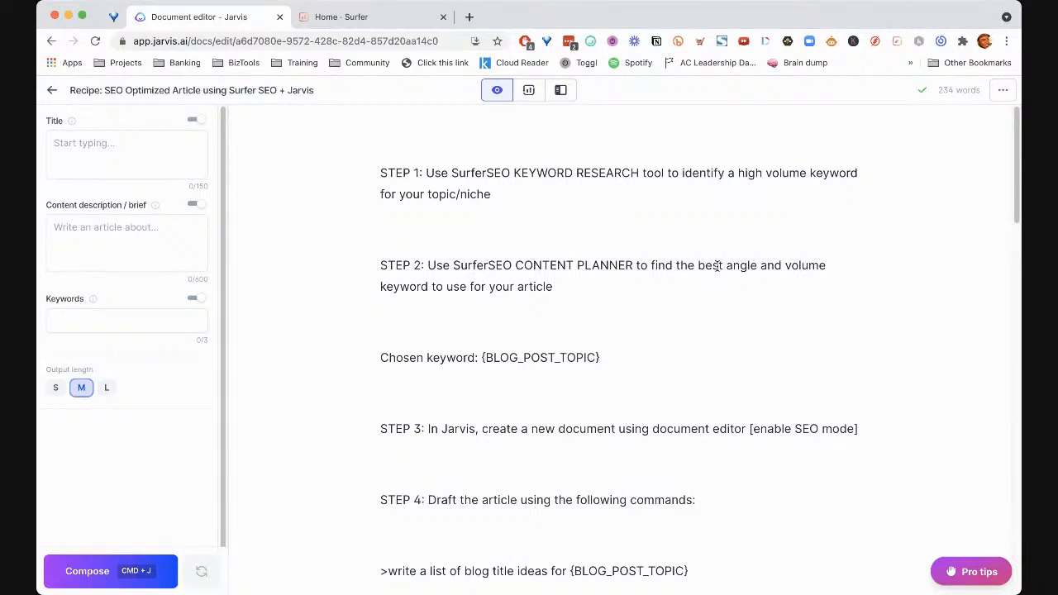
{"action": "scroll", "coordinate": [725, 265], "scroll_direction": "down", "scroll_amount": 1}
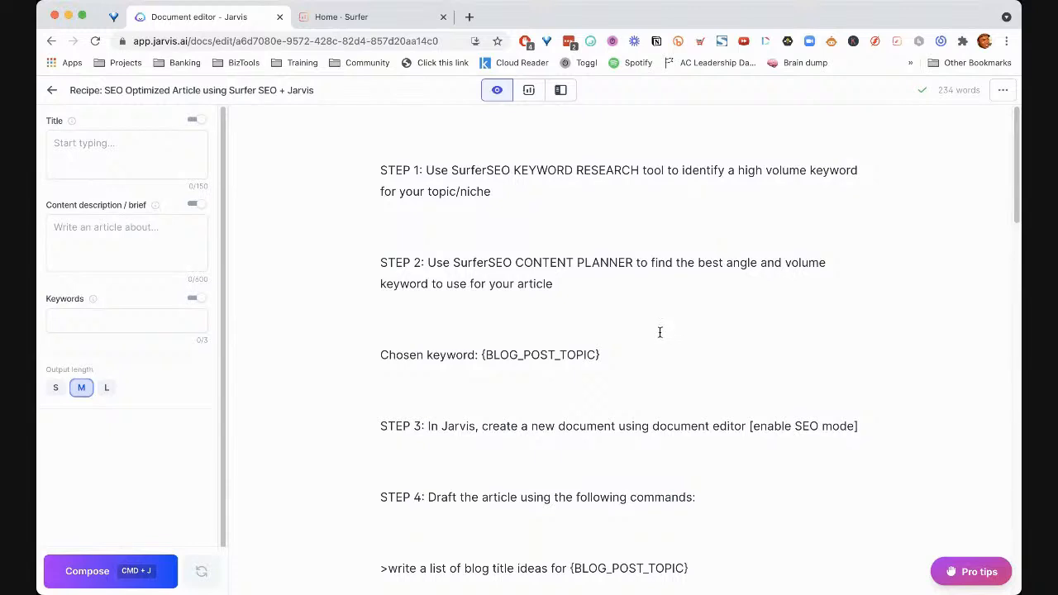
{"action": "scroll", "coordinate": [662, 333], "scroll_direction": "down", "scroll_amount": 1}
{"action": "scroll", "coordinate": [662, 332], "scroll_direction": "up", "scroll_amount": 1}
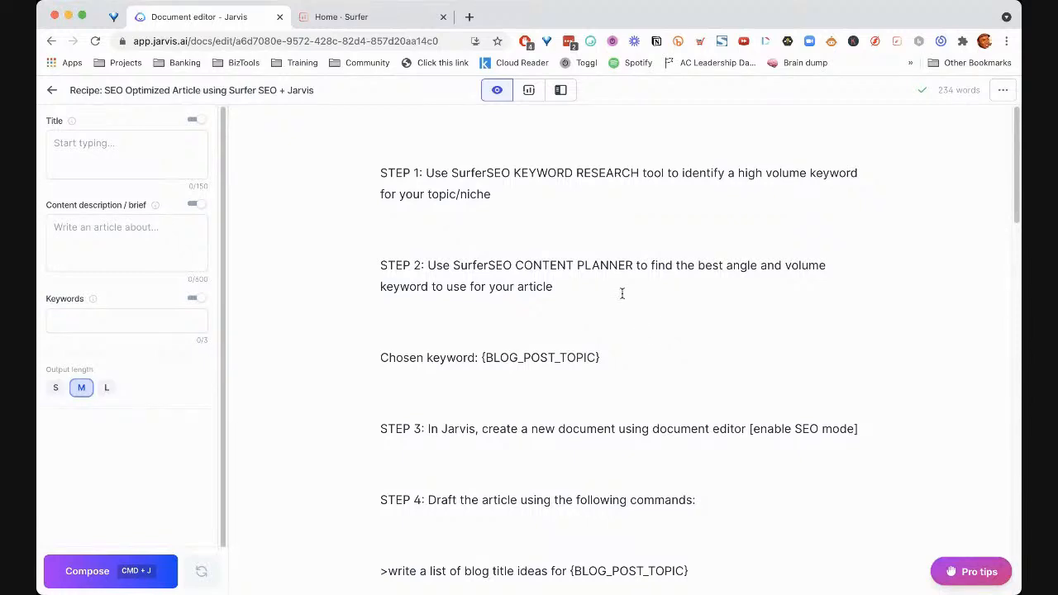
{"action": "scroll", "coordinate": [756, 319], "scroll_direction": "down", "scroll_amount": 2}
{"action": "scroll", "coordinate": [756, 321], "scroll_direction": "down", "scroll_amount": 8}
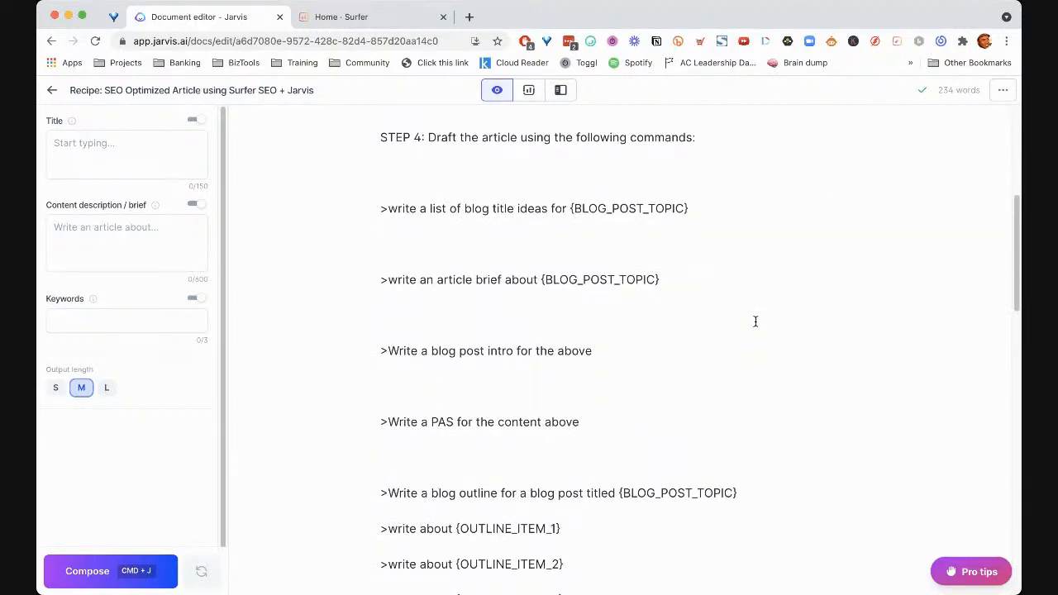
{"action": "scroll", "coordinate": [756, 317], "scroll_direction": "up", "scroll_amount": 9}
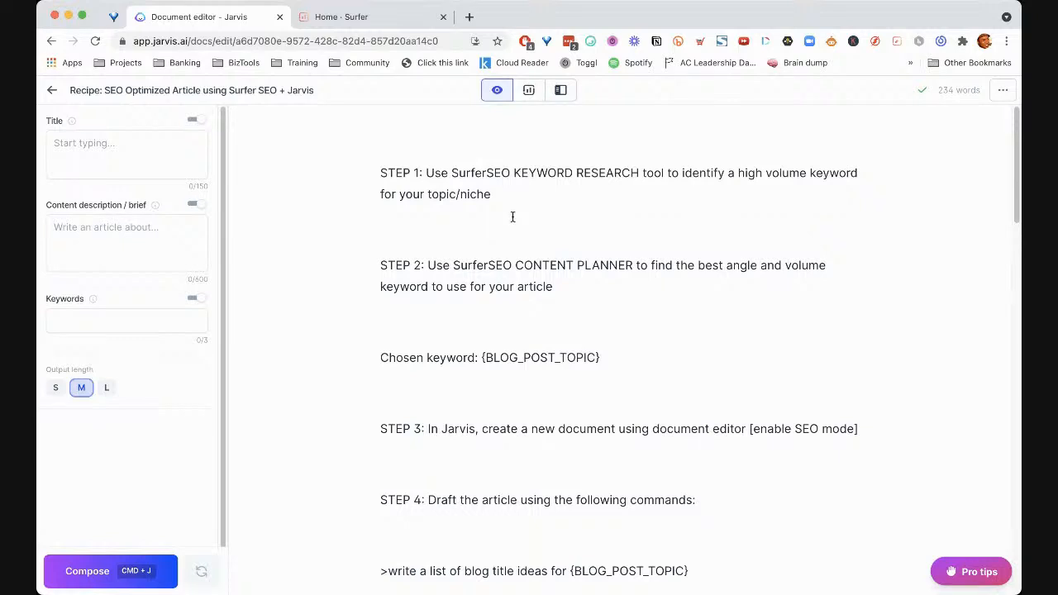
Highlight STEP 1 and STEP 2 and reread the instructions on keyword research, content planning and the chosen keyword
{"action": "left_click", "coordinate": [383, 173]}
{"action": "left_click", "coordinate": [556, 349], "text": "shift"}
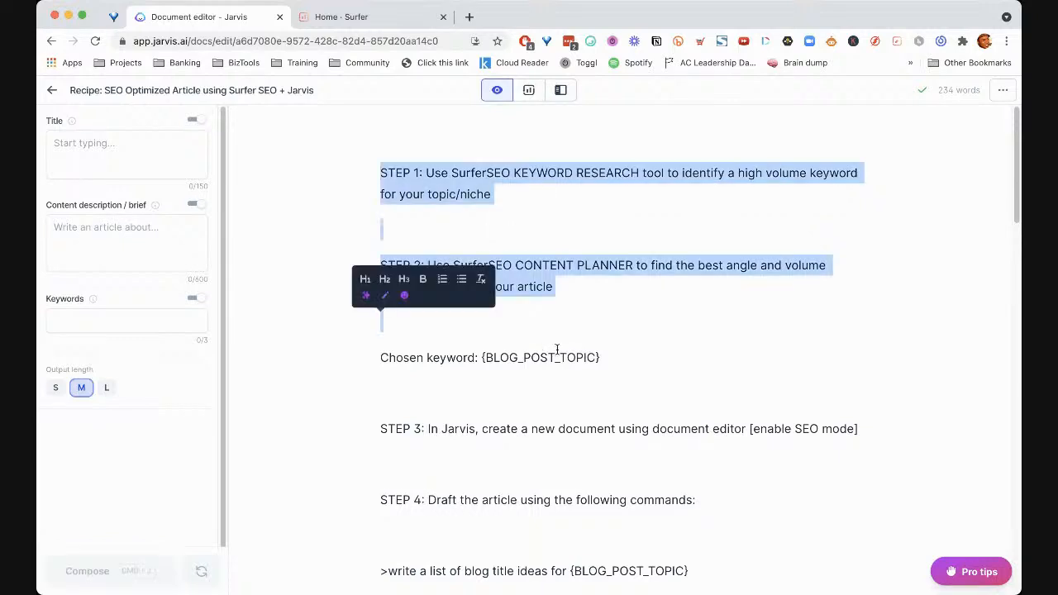
{"action": "scroll", "coordinate": [557, 348], "scroll_direction": "down", "scroll_amount": 2}
{"action": "left_click", "coordinate": [619, 340]}
{"action": "scroll", "coordinate": [531, 253], "scroll_direction": "up", "scroll_amount": 2}
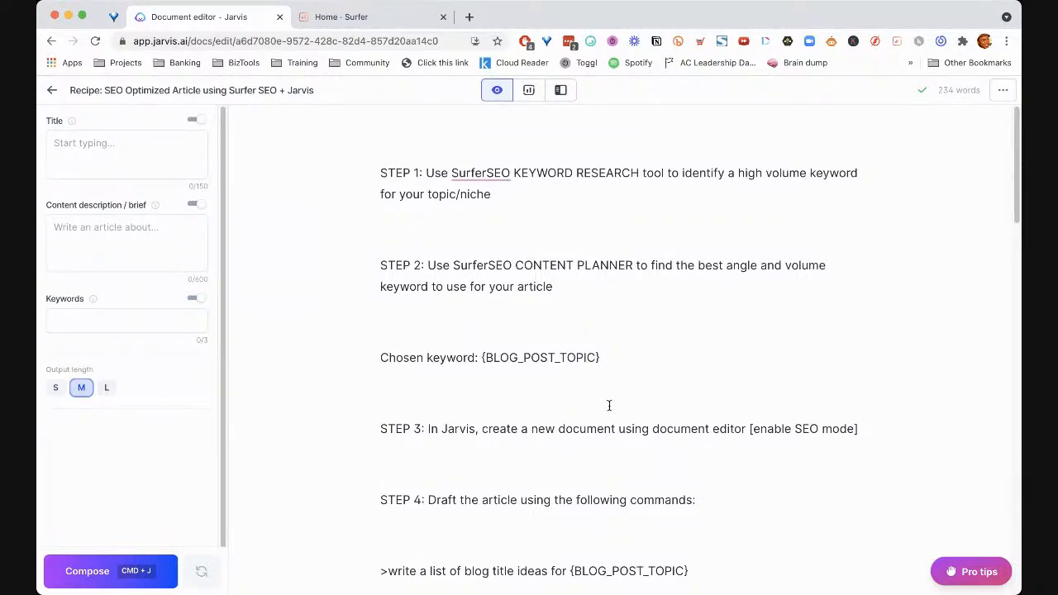
{"action": "scroll", "coordinate": [633, 396], "scroll_direction": "down", "scroll_amount": 1}
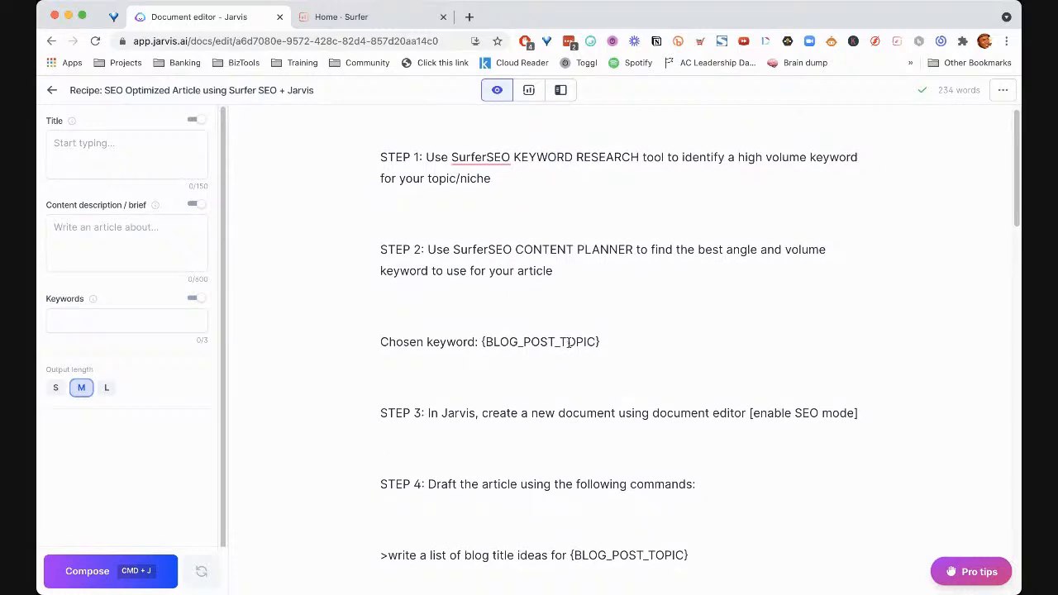
{"action": "scroll", "coordinate": [526, 307], "scroll_direction": "up", "scroll_amount": 1}
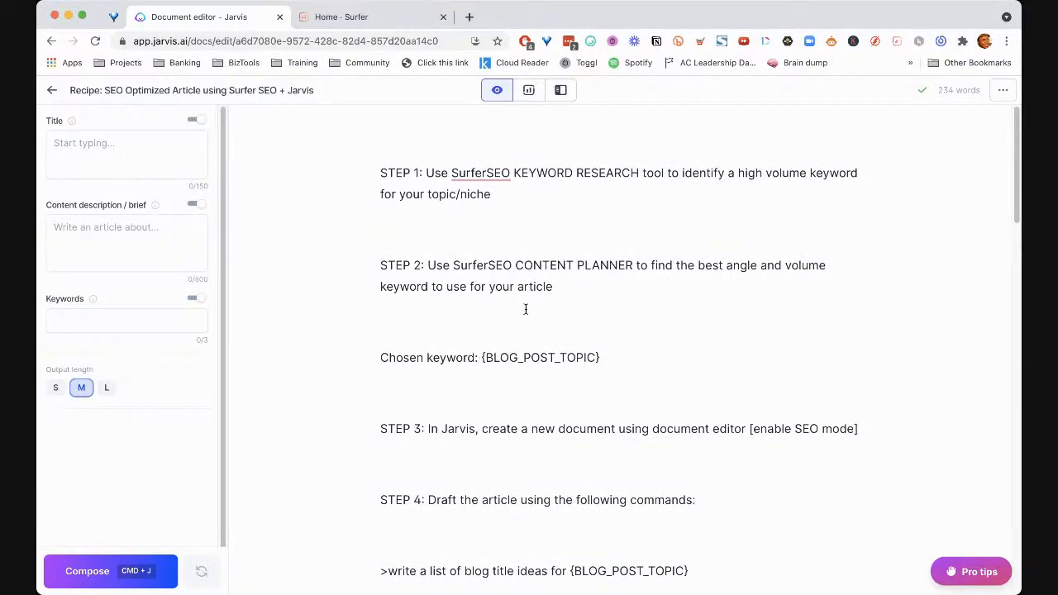
{"action": "left_click", "coordinate": [483, 195]}
Switch to Surfer and open its Keyword Research tool
{"action": "left_click", "coordinate": [395, 20]}
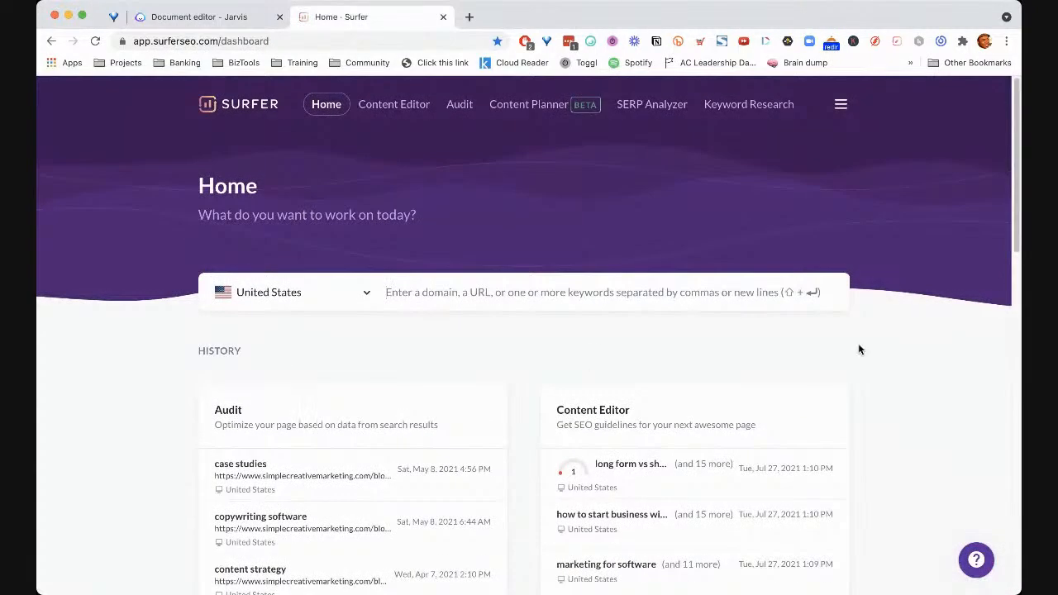
{"action": "scroll", "coordinate": [657, 320], "scroll_direction": "down", "scroll_amount": 1}
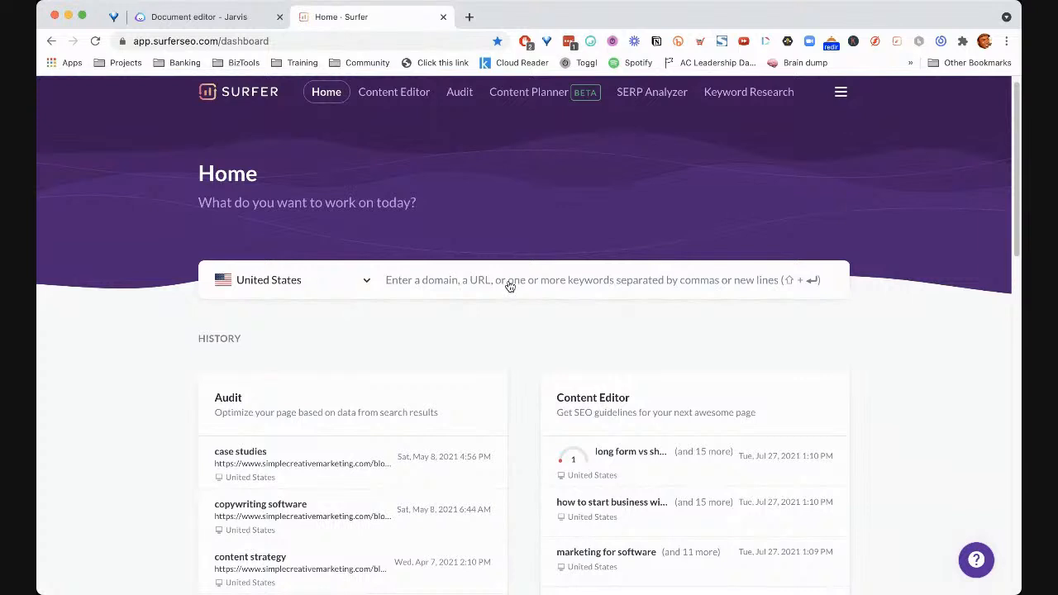
{"action": "left_click", "coordinate": [742, 93]}
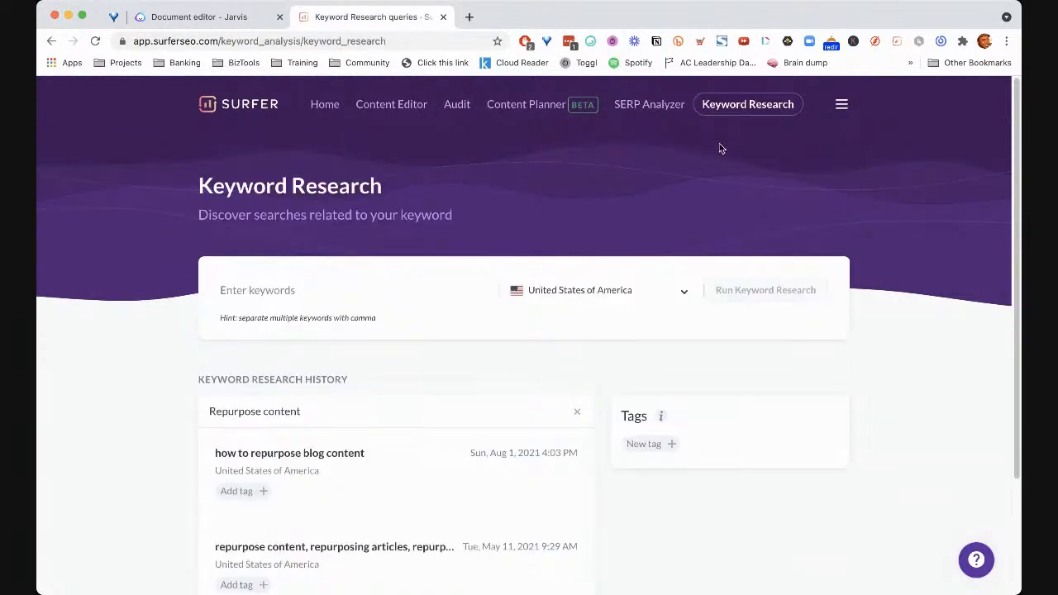
Run keyword research on "repurposing blog content" for the United States of America
{"action": "left_click", "coordinate": [295, 293]}
{"action": "type", "text": "repurpo"}
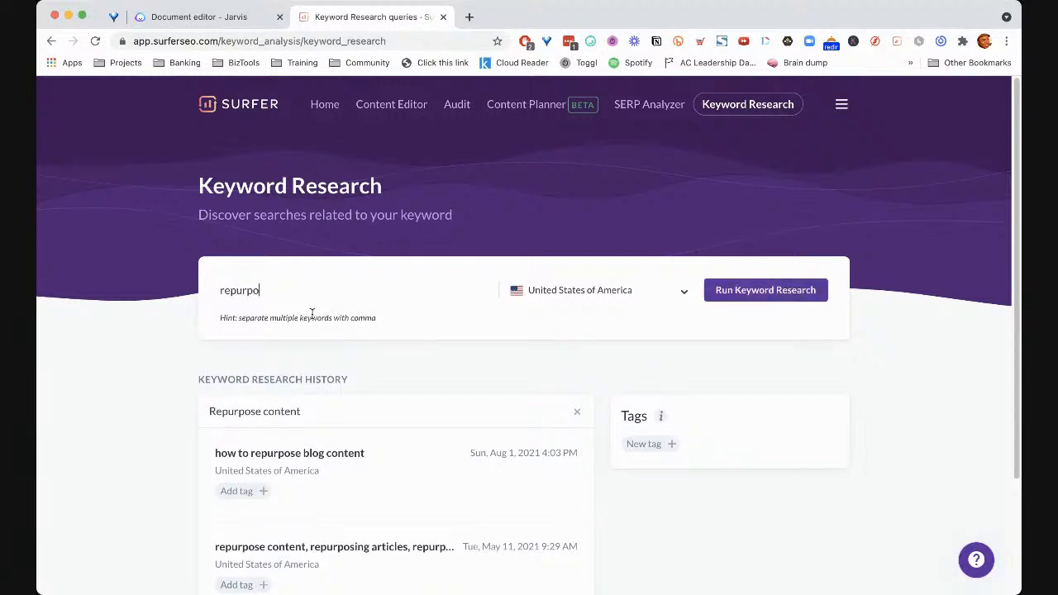
{"action": "type", "text": "sing blog content"}
{"action": "left_click", "coordinate": [746, 291]}
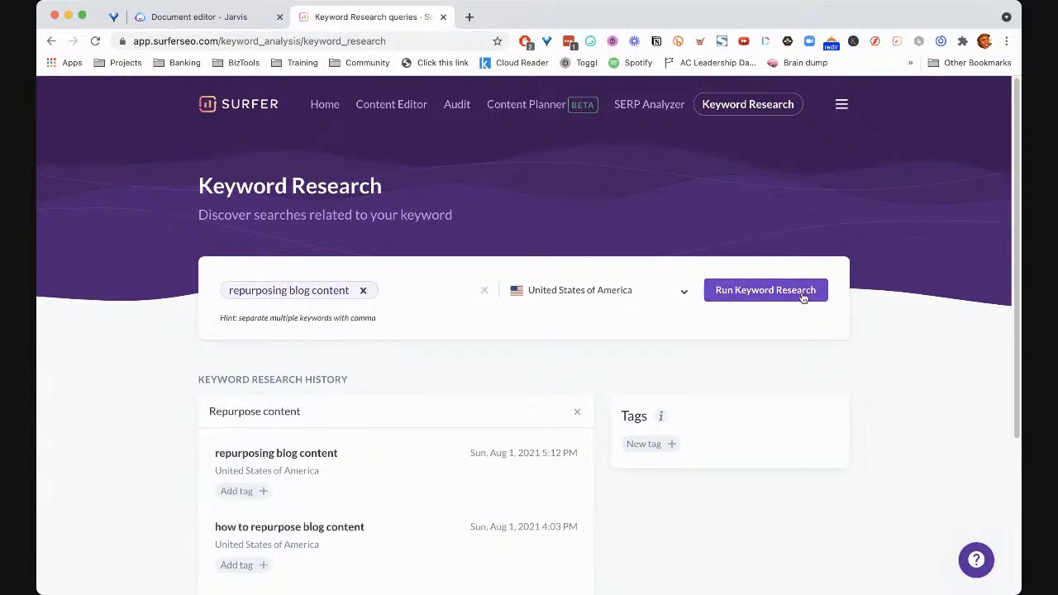
{"action": "left_click", "coordinate": [760, 291]}
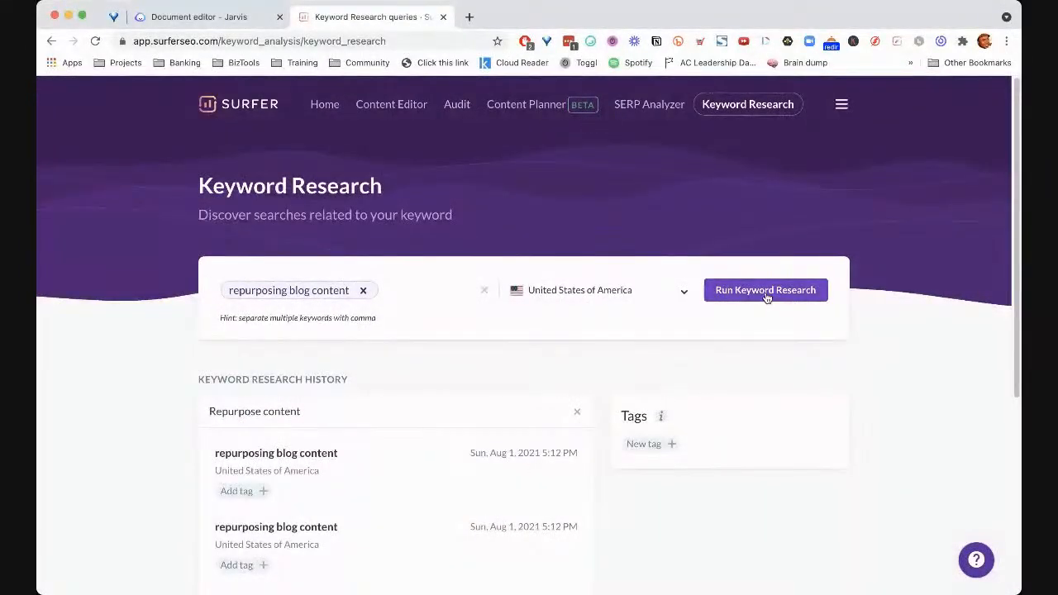
Delete the two duplicate "repurposing blog content" queries from the keyword research history
{"action": "scroll", "coordinate": [553, 366], "scroll_direction": "down", "scroll_amount": 5}
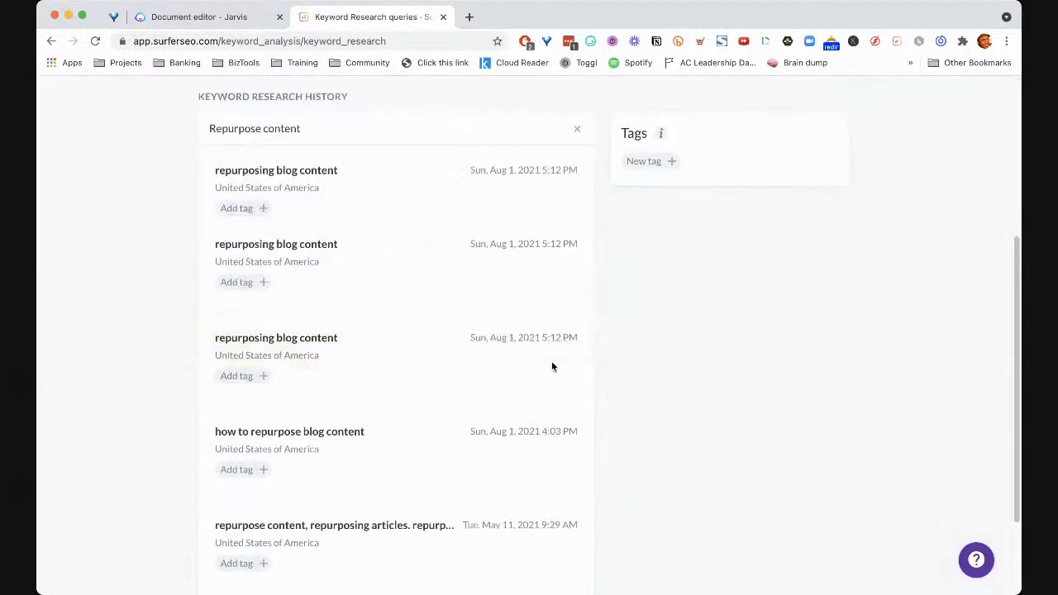
{"action": "left_click", "coordinate": [566, 341]}
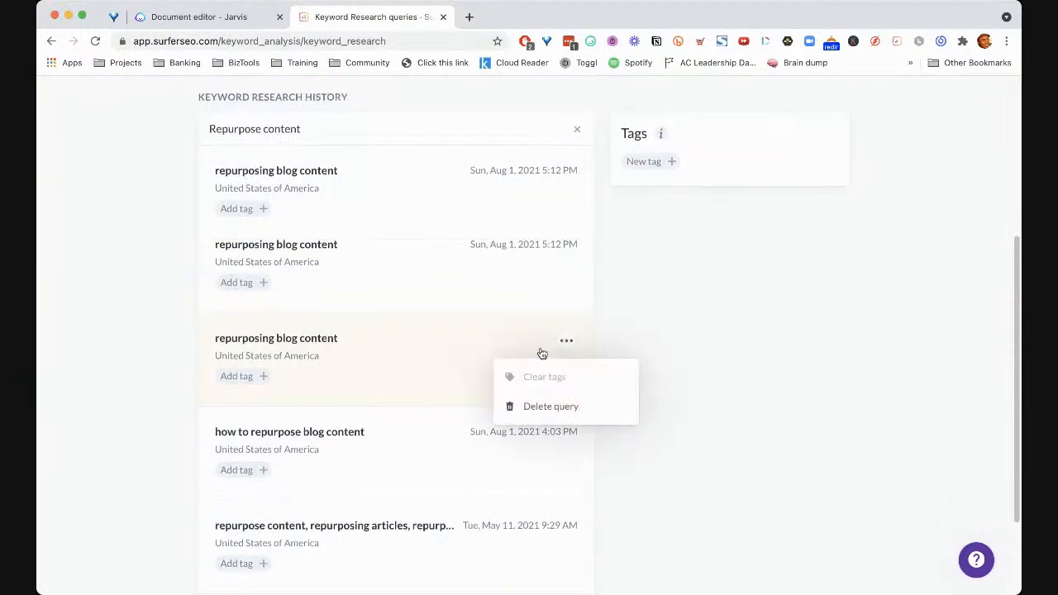
{"action": "left_click", "coordinate": [541, 406]}
{"action": "left_click", "coordinate": [567, 247]}
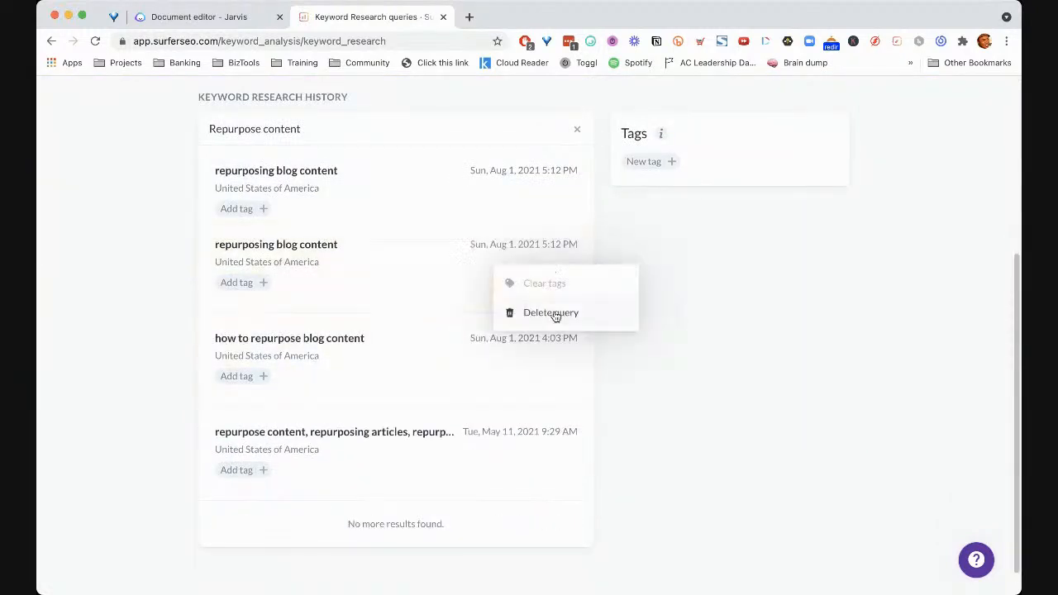
{"action": "left_click", "coordinate": [552, 313]}
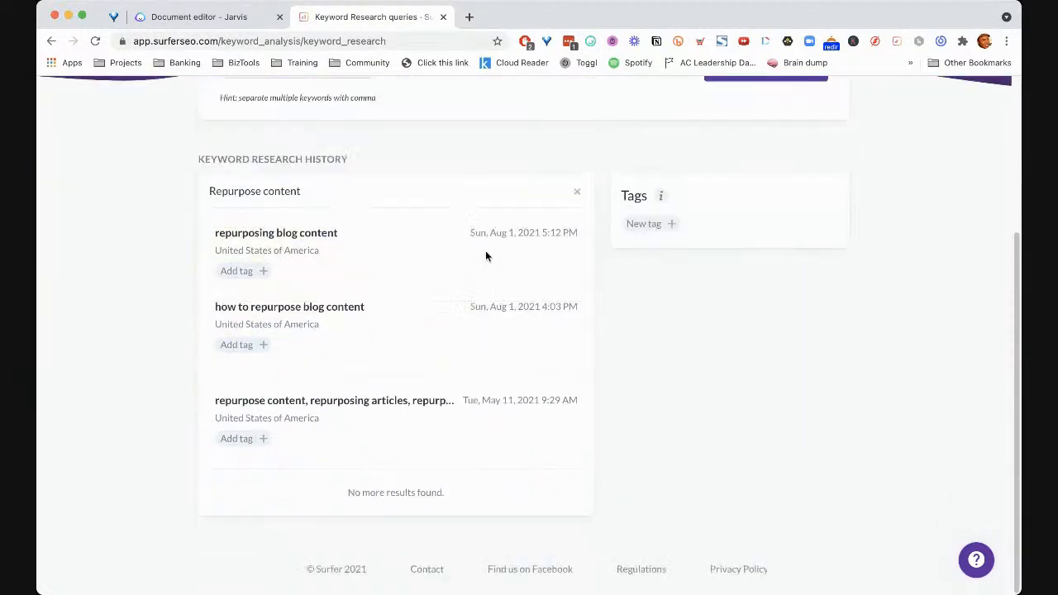
Open the "repurposing blog content" query and compare the similar keywords by SERP similarity and search volume
{"action": "left_click", "coordinate": [301, 238]}
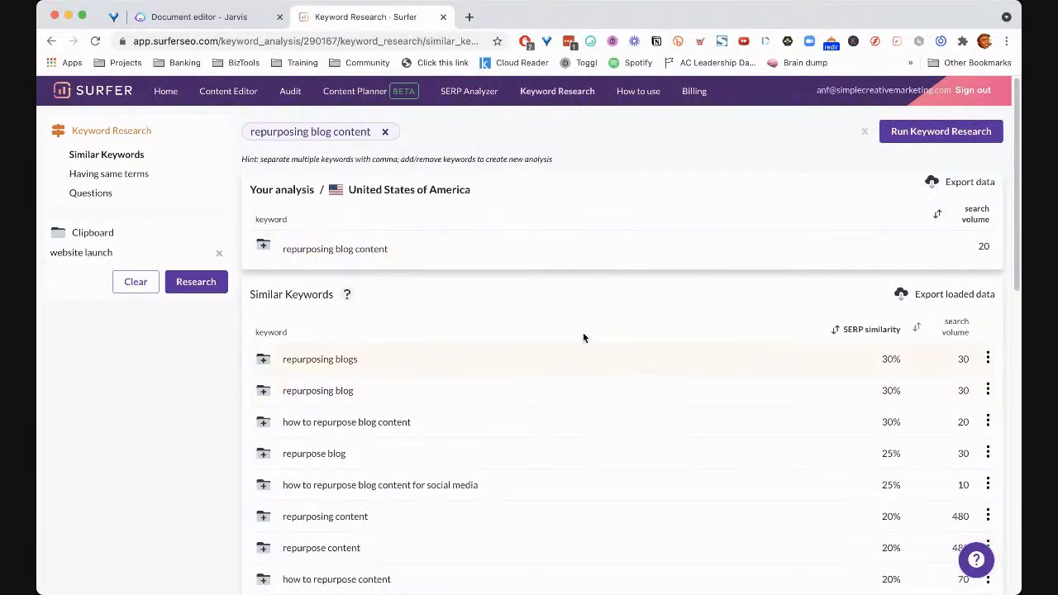
{"action": "scroll", "coordinate": [499, 318], "scroll_direction": "down", "scroll_amount": 1}
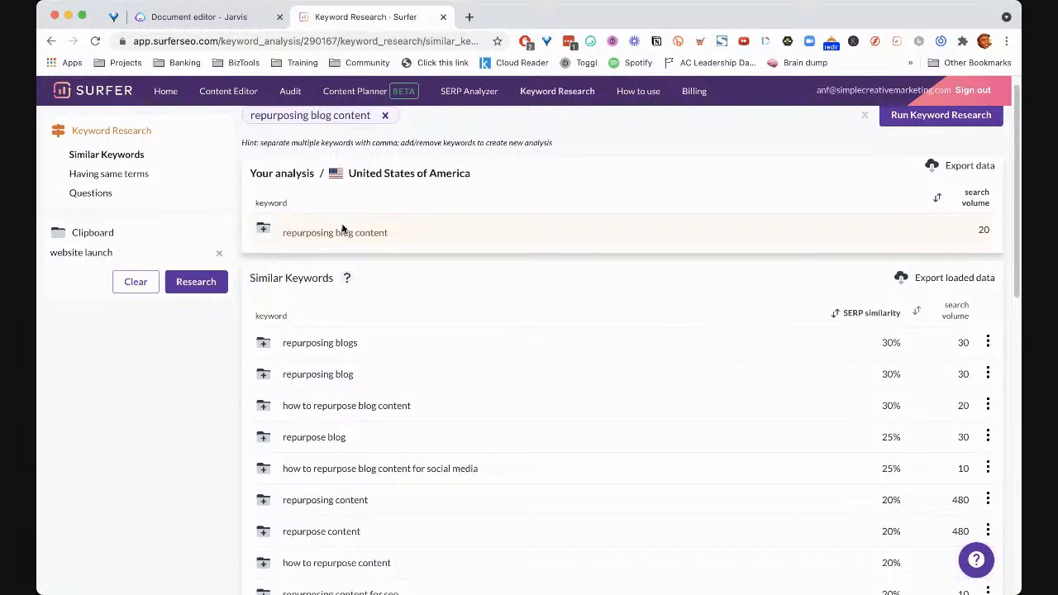
{"action": "scroll", "coordinate": [432, 251], "scroll_direction": "down", "scroll_amount": 3}
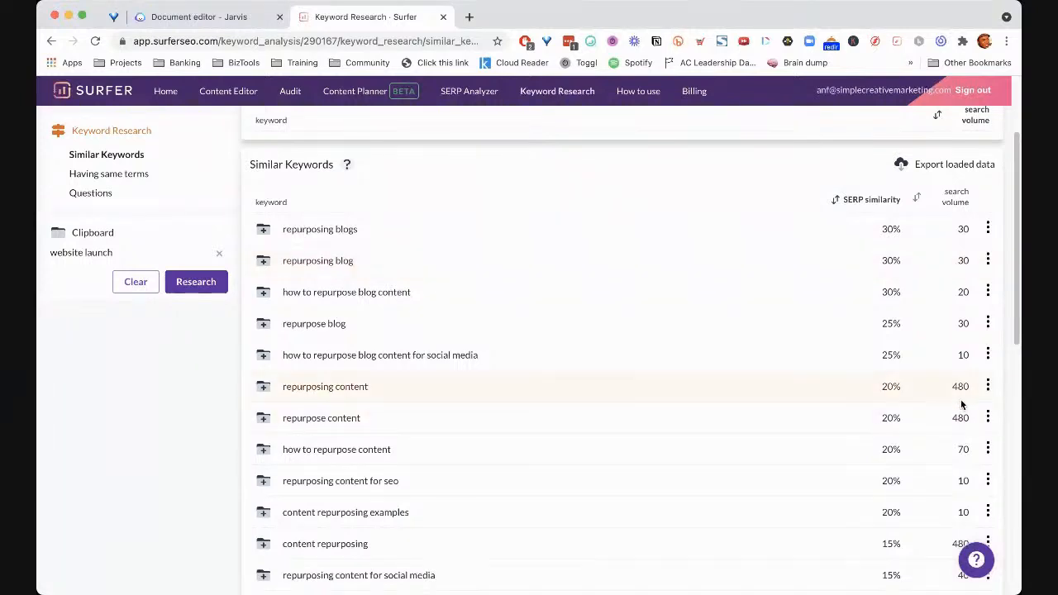
{"action": "scroll", "coordinate": [815, 439], "scroll_direction": "down", "scroll_amount": 1}
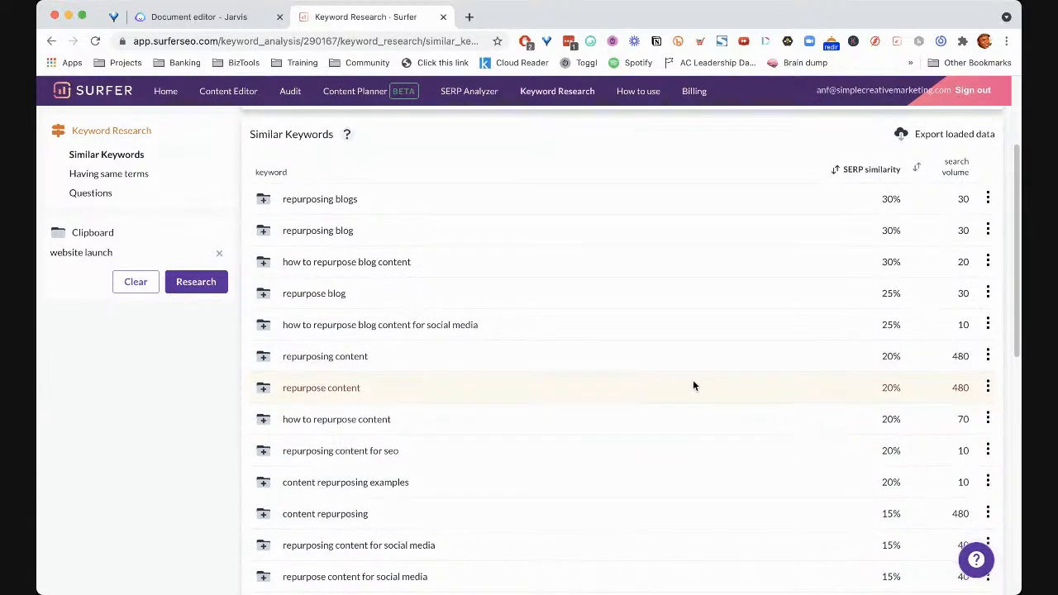
{"action": "scroll", "coordinate": [696, 386], "scroll_direction": "down", "scroll_amount": 3}
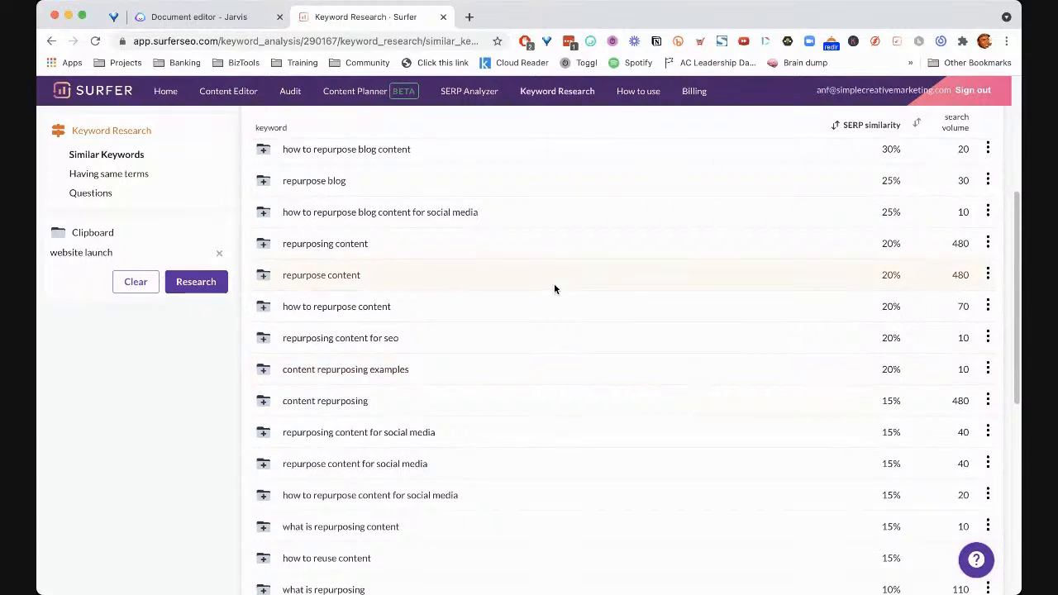
Review the similar keywords for a suitable main keyword, focusing on "how to repurpose blog content" and its search volume
{"action": "scroll", "coordinate": [546, 276], "scroll_direction": "up", "scroll_amount": 1}
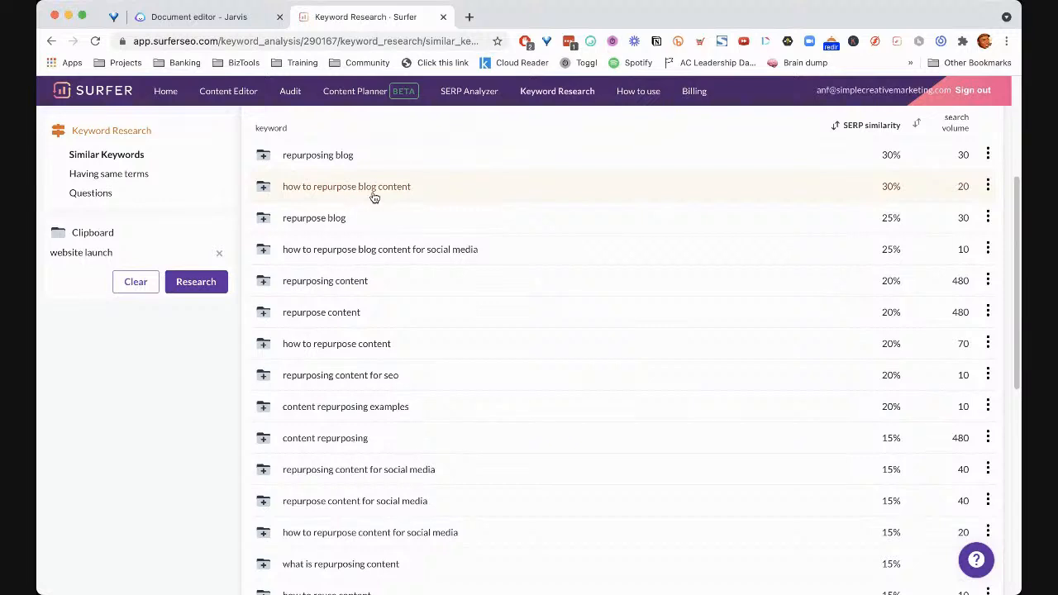
{"action": "left_click_drag", "start_coordinate": [284, 187], "coordinate": [396, 192]}
{"action": "left_click", "coordinate": [434, 192]}
{"action": "triple_click", "coordinate": [413, 192]}
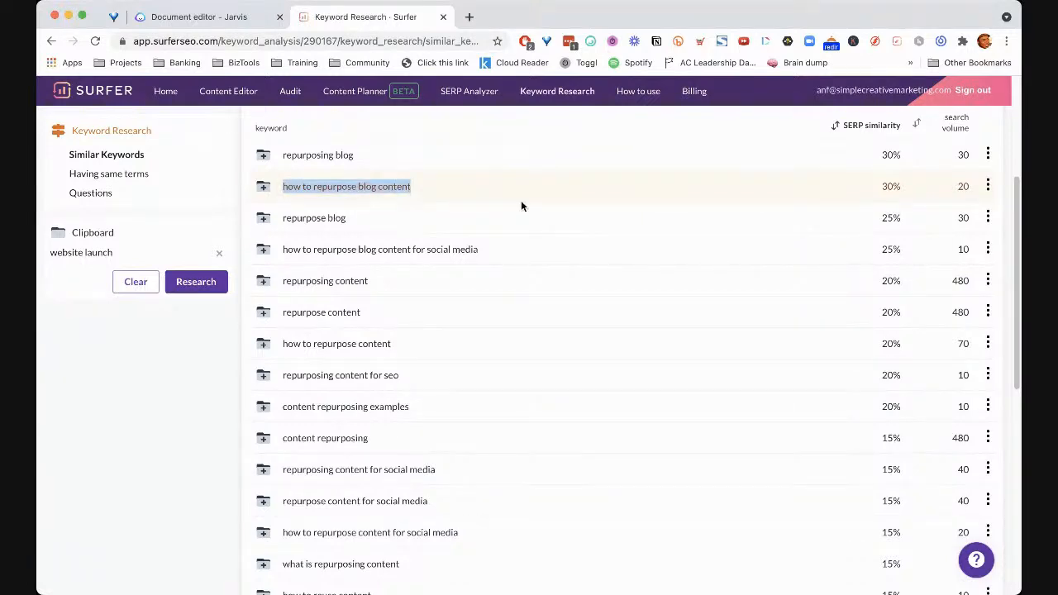
{"action": "scroll", "coordinate": [617, 208], "scroll_direction": "up", "scroll_amount": 3}
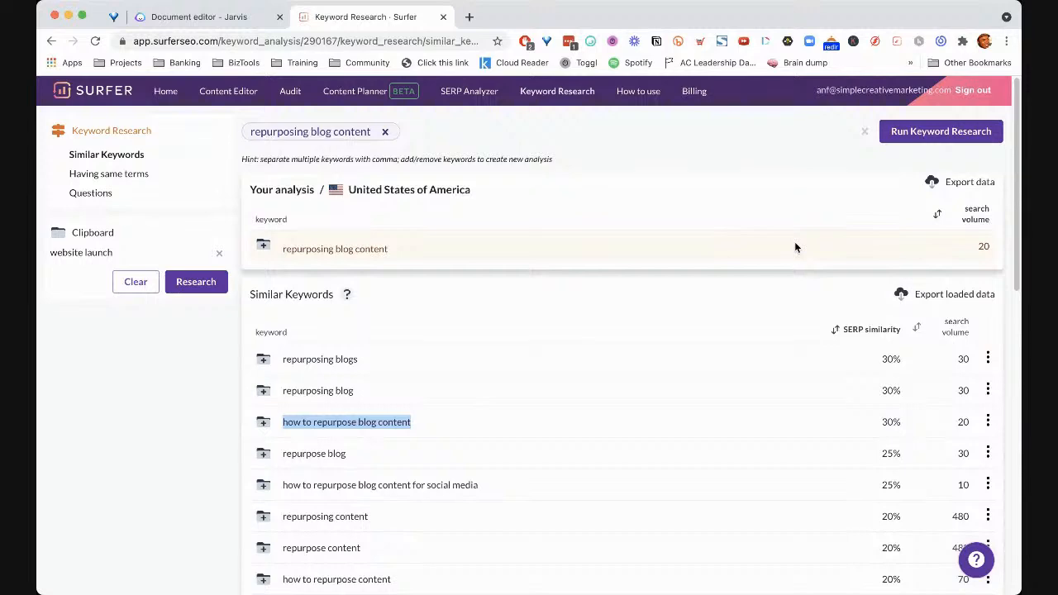
{"action": "scroll", "coordinate": [812, 262], "scroll_direction": "down", "scroll_amount": 5}
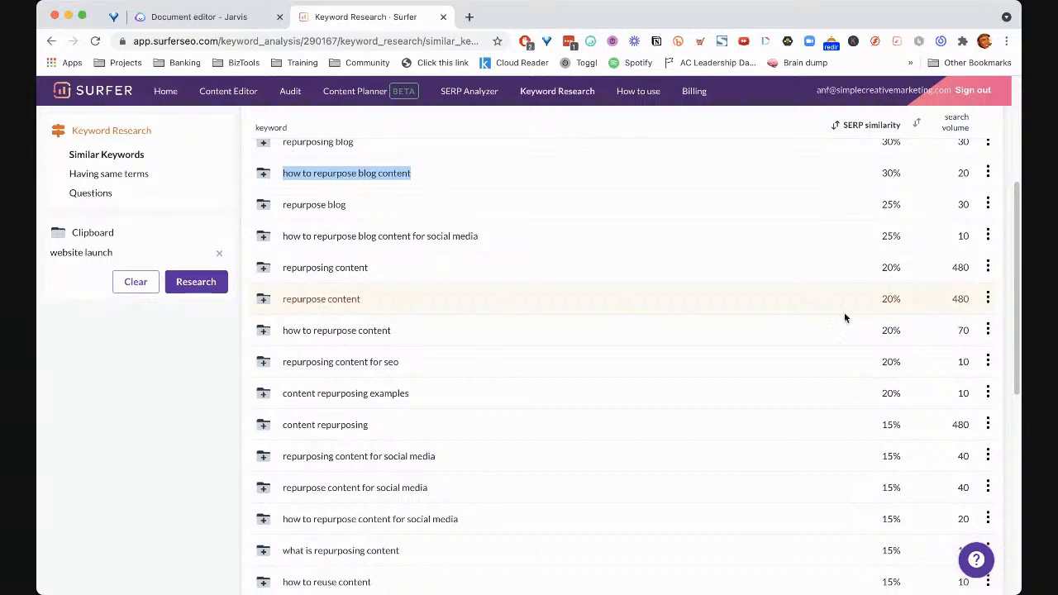
{"action": "scroll", "coordinate": [959, 314], "scroll_direction": "down", "scroll_amount": 10}
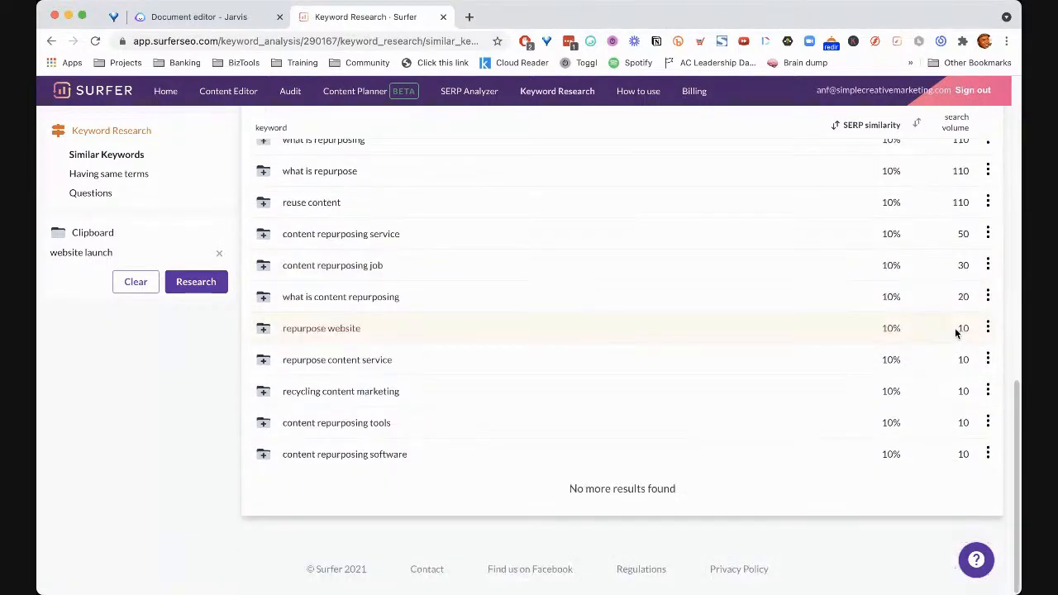
{"action": "scroll", "coordinate": [956, 330], "scroll_direction": "up", "scroll_amount": 15}
{"action": "scroll", "coordinate": [958, 335], "scroll_direction": "down", "scroll_amount": 1}
{"action": "scroll", "coordinate": [959, 335], "scroll_direction": "down", "scroll_amount": 1}
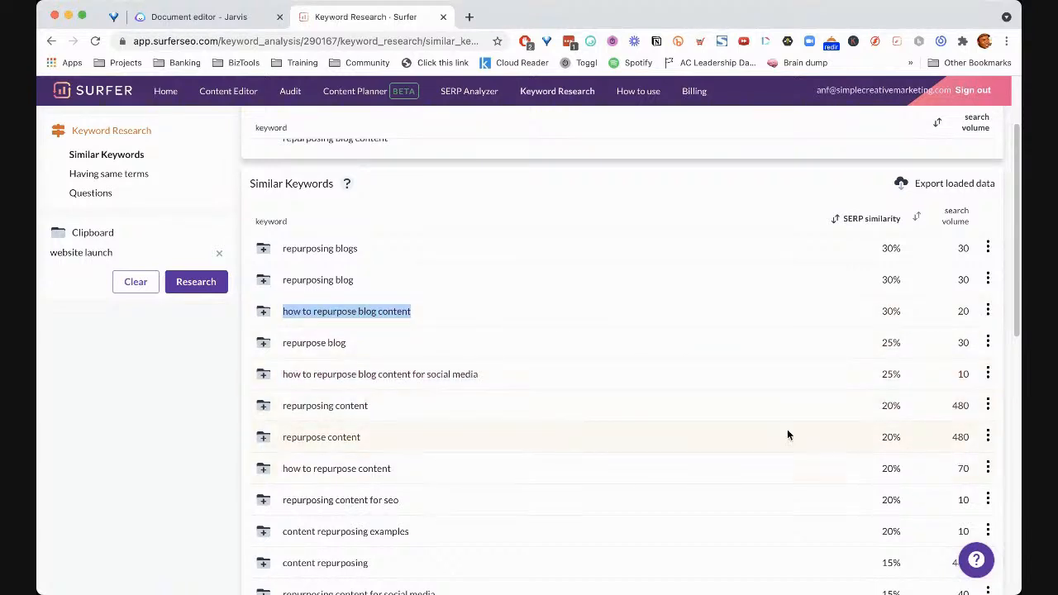
{"action": "scroll", "coordinate": [878, 426], "scroll_direction": "down", "scroll_amount": 1}
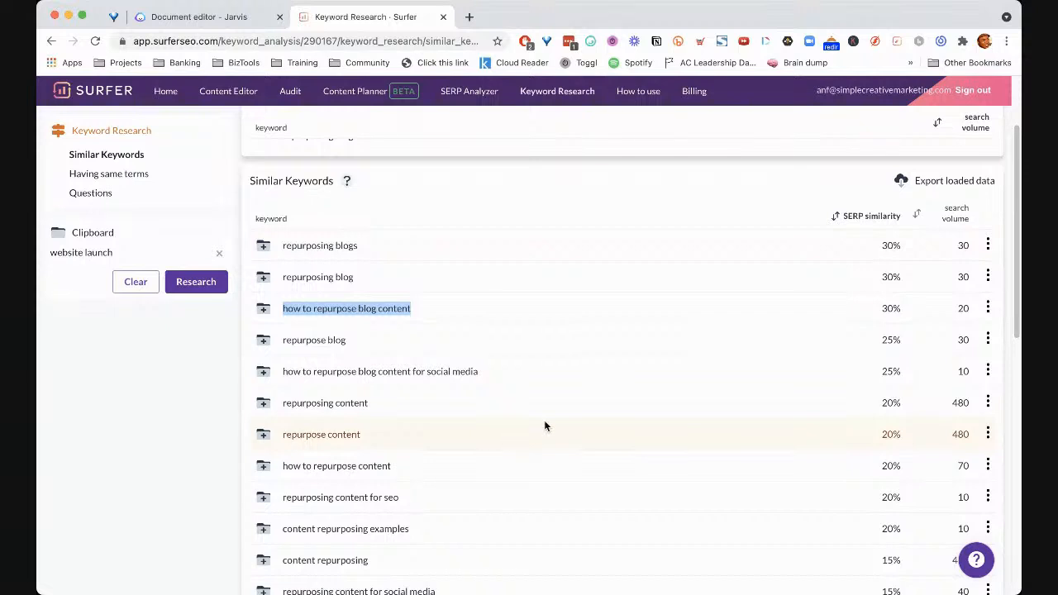
{"action": "scroll", "coordinate": [544, 421], "scroll_direction": "down", "scroll_amount": 2}
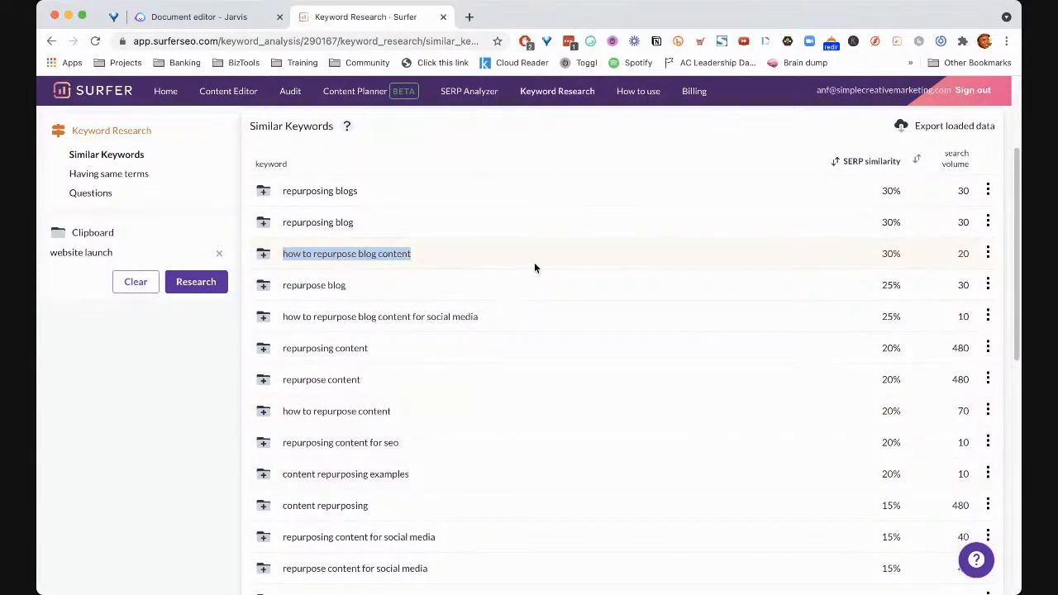
{"action": "scroll", "coordinate": [570, 378], "scroll_direction": "down", "scroll_amount": 1}
{"action": "scroll", "coordinate": [571, 375], "scroll_direction": "up", "scroll_amount": 5}
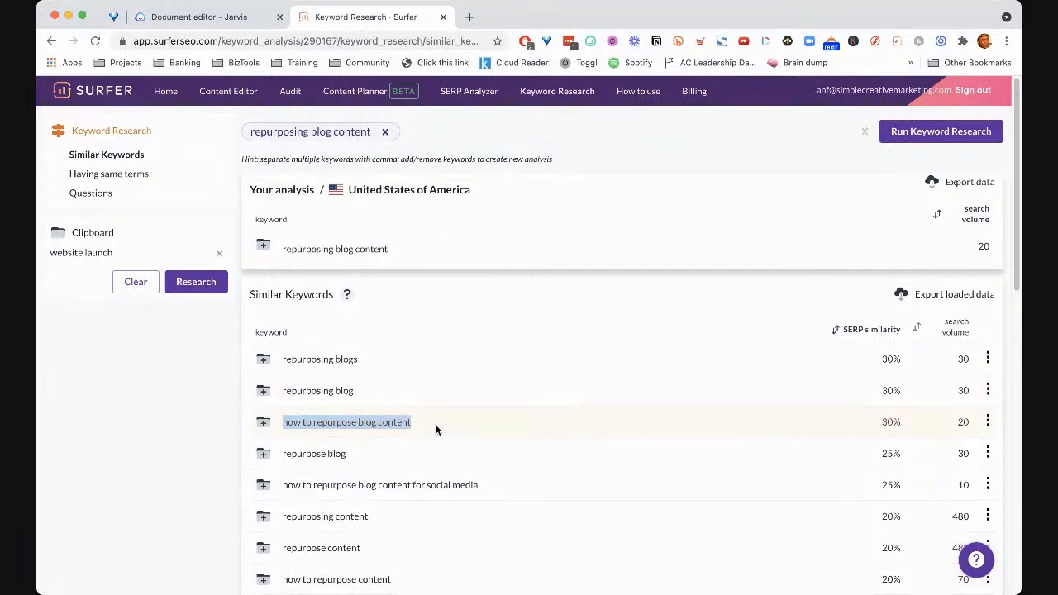
Copy the similar keyword "how to repurpose blog content" into the empty line below STEP 1 of the Jarvis recipe
{"action": "left_click_drag", "start_coordinate": [283, 422], "coordinate": [333, 424]}
{"action": "left_click", "coordinate": [415, 422]}
{"action": "triple_click", "coordinate": [415, 422]}
{"action": "key", "text": "super+c"}
{"action": "left_click", "coordinate": [210, 17]}
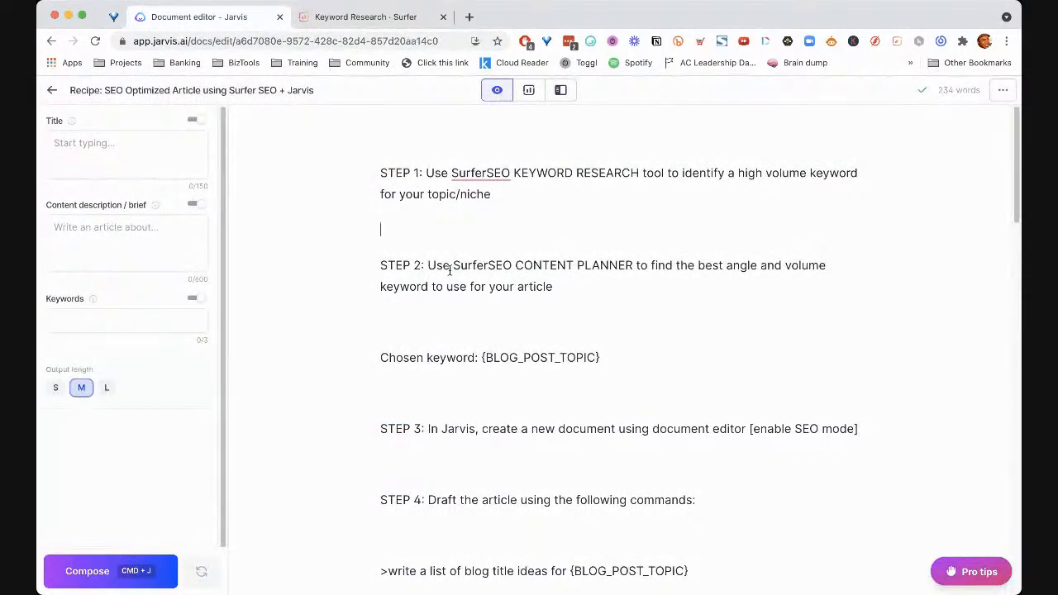
{"action": "left_click", "coordinate": [445, 233]}
{"action": "key", "text": "super+v"}
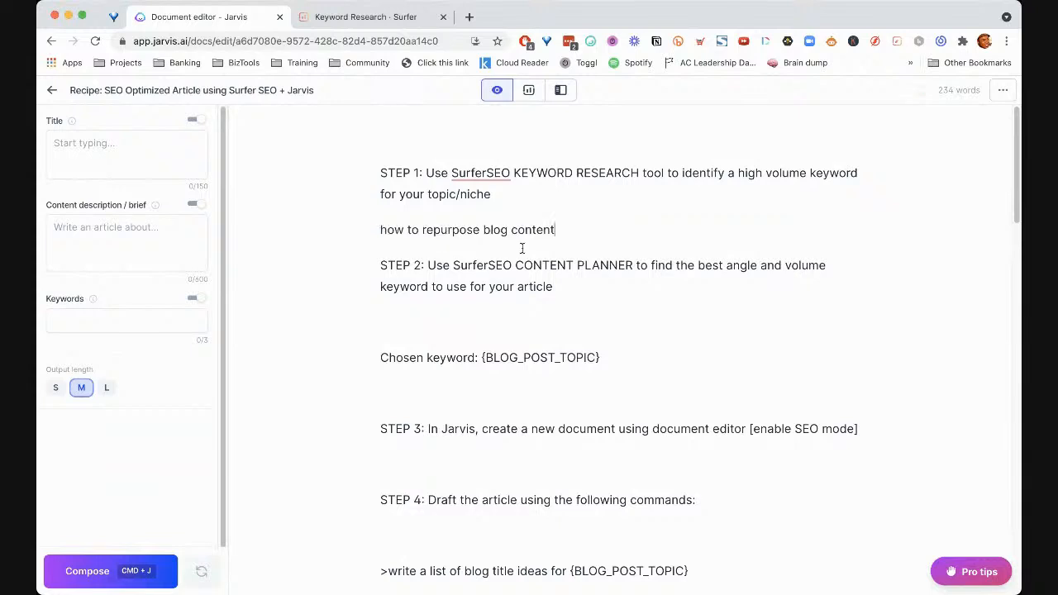
Copy the keyword below STEP 1, switch to Surfer, and enter it as the keyword in Content Planner
{"action": "left_click_drag", "start_coordinate": [597, 240], "coordinate": [380, 231]}
{"action": "key", "text": "super+c"}
{"action": "left_click", "coordinate": [453, 265]}
{"action": "left_click", "coordinate": [364, 16]}
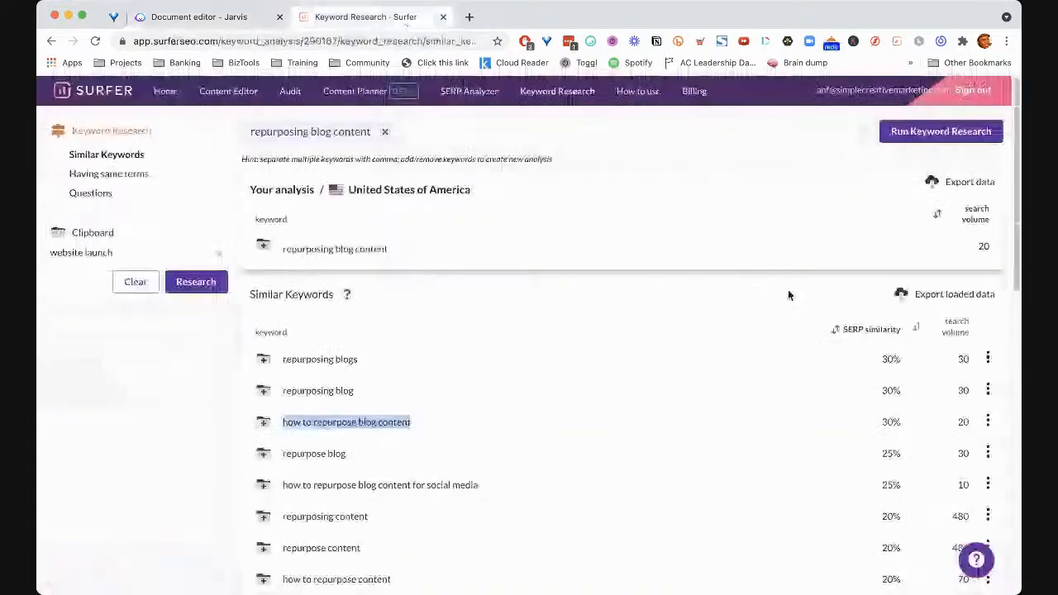
{"action": "left_click", "coordinate": [360, 95]}
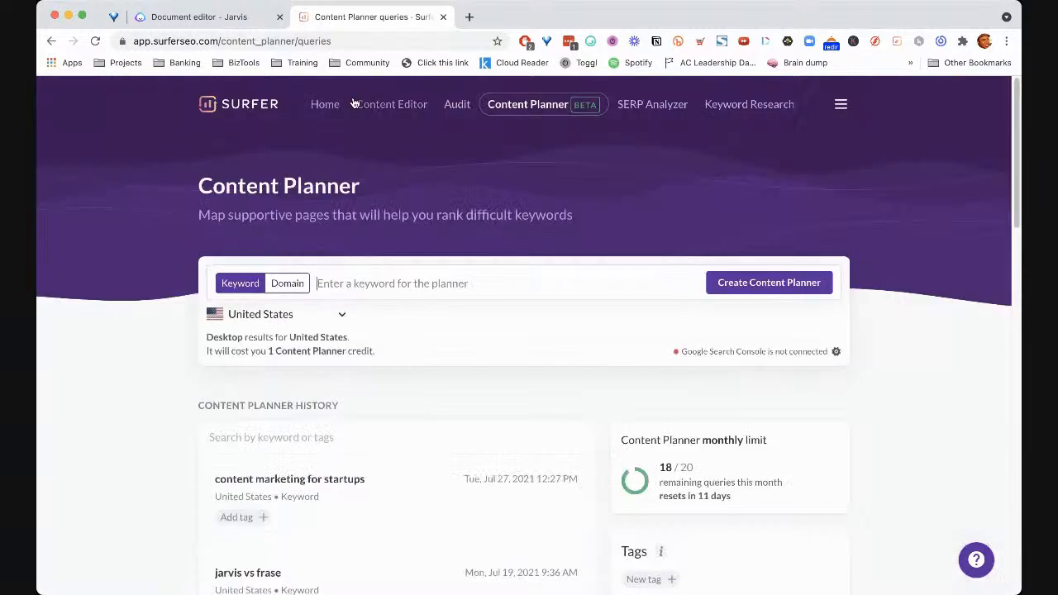
{"action": "left_click", "coordinate": [422, 278]}
{"action": "key", "text": "super+v"}
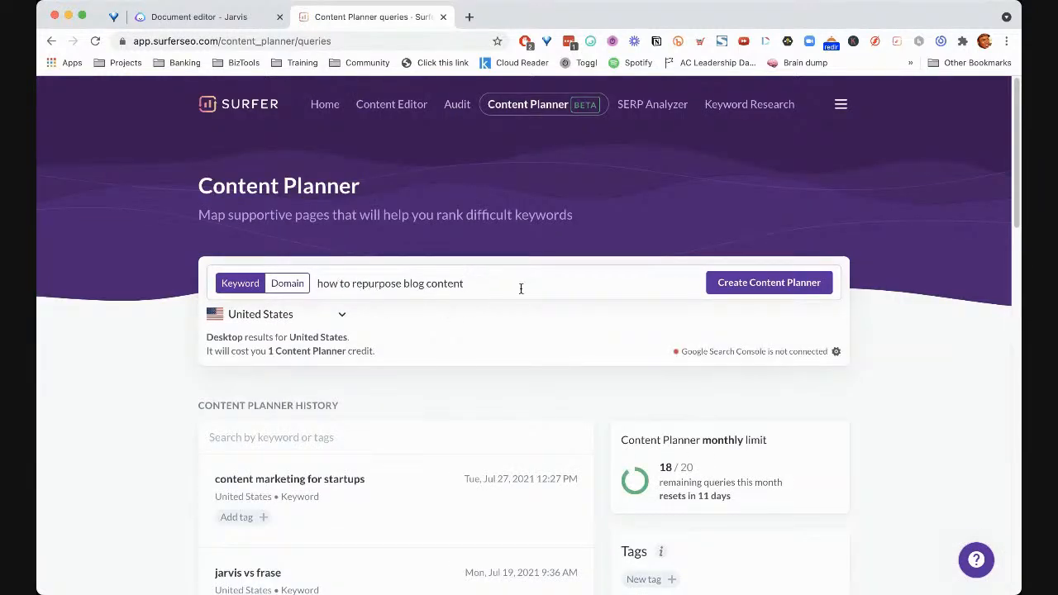
Check the available locations, keep United States, and create the content planner for "how to repurpose blog content"
{"action": "left_click", "coordinate": [323, 320]}
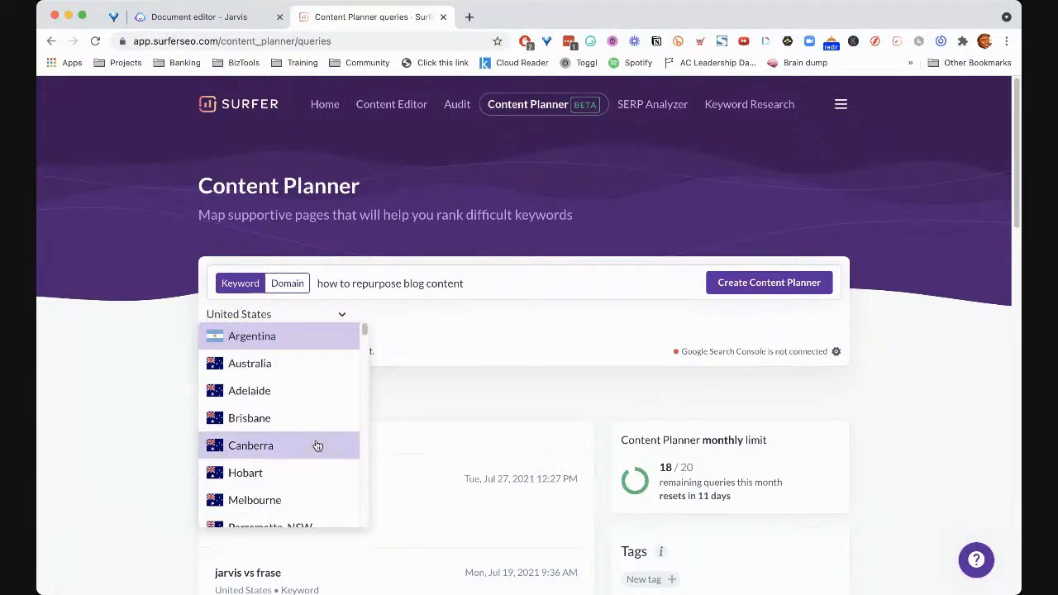
{"action": "scroll", "coordinate": [318, 446], "scroll_direction": "down", "scroll_amount": 15}
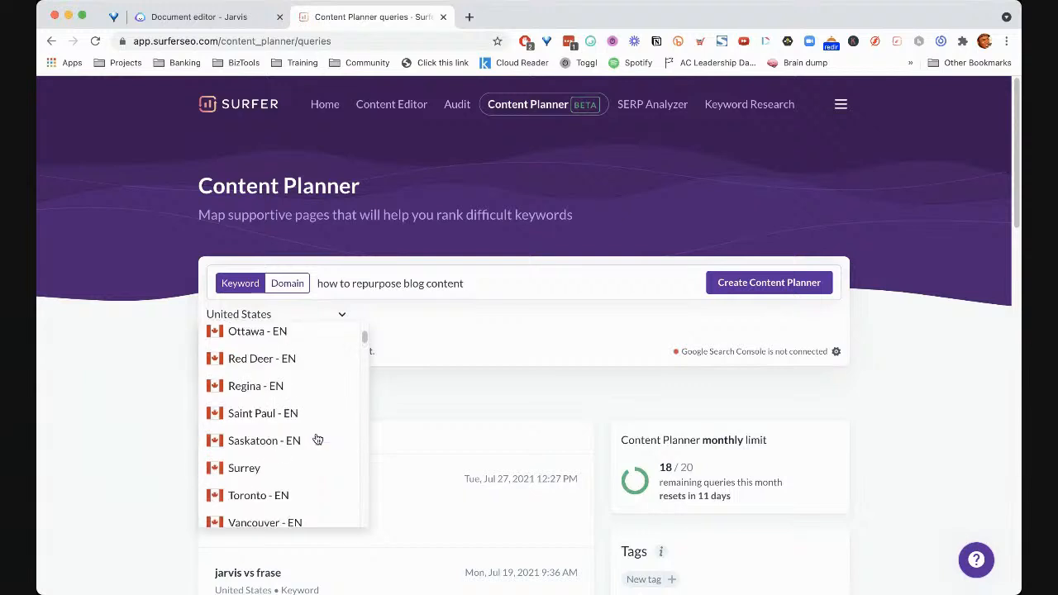
{"action": "scroll", "coordinate": [317, 439], "scroll_direction": "up", "scroll_amount": 10}
{"action": "left_click", "coordinate": [434, 328]}
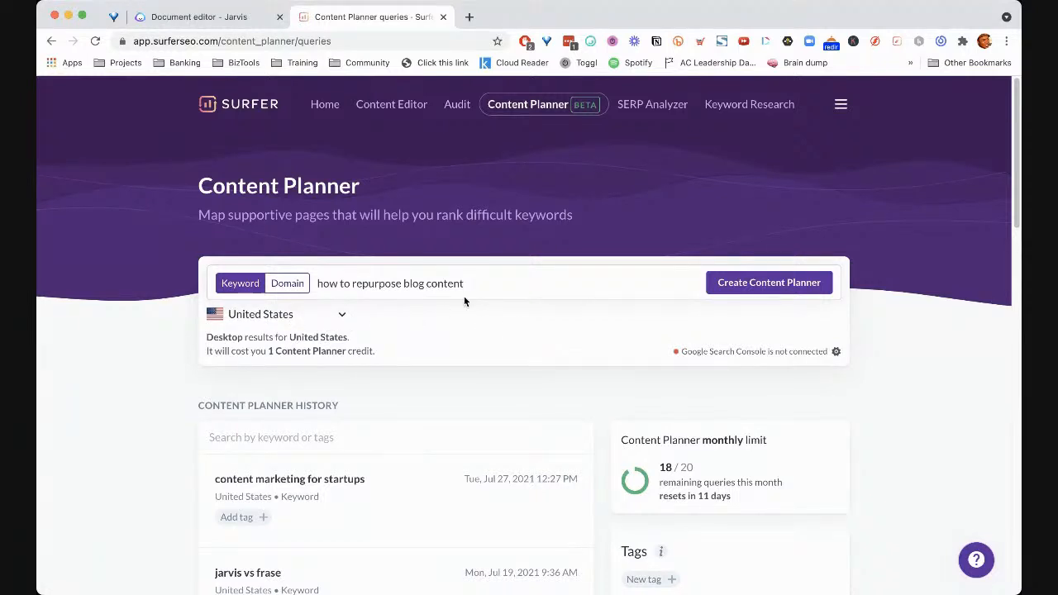
{"action": "left_click", "coordinate": [769, 283]}
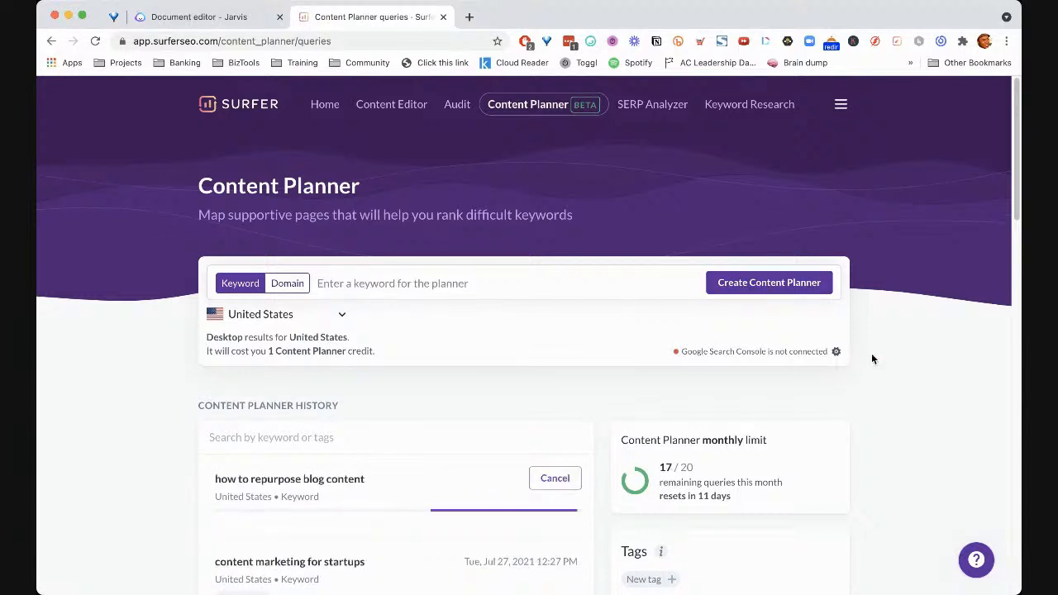
{"action": "scroll", "coordinate": [831, 356], "scroll_direction": "down", "scroll_amount": 1}
{"action": "scroll", "coordinate": [824, 361], "scroll_direction": "down", "scroll_amount": 5}
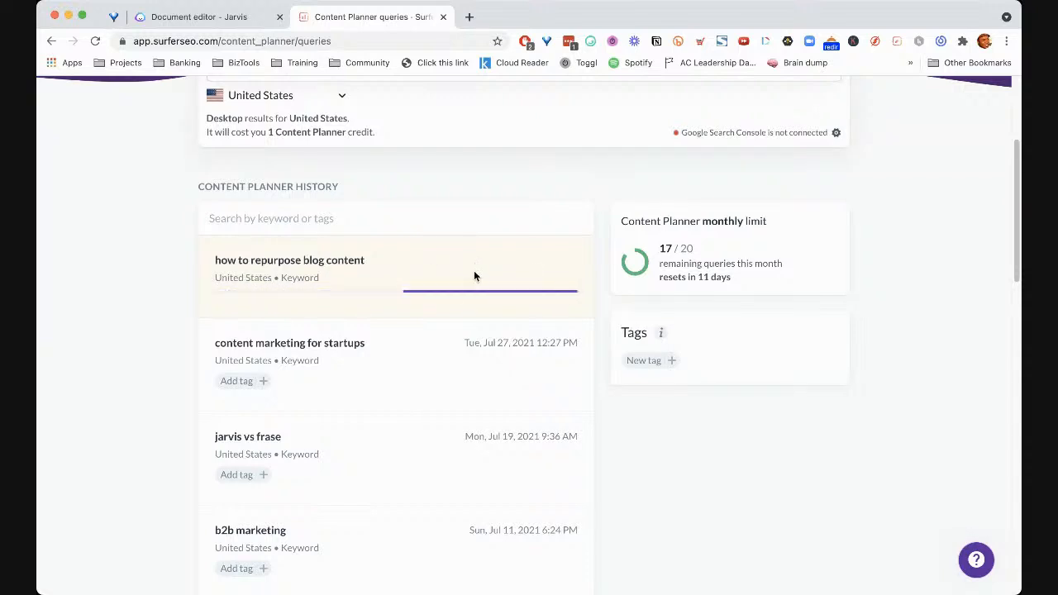
{"action": "scroll", "coordinate": [475, 272], "scroll_direction": "up", "scroll_amount": 5}
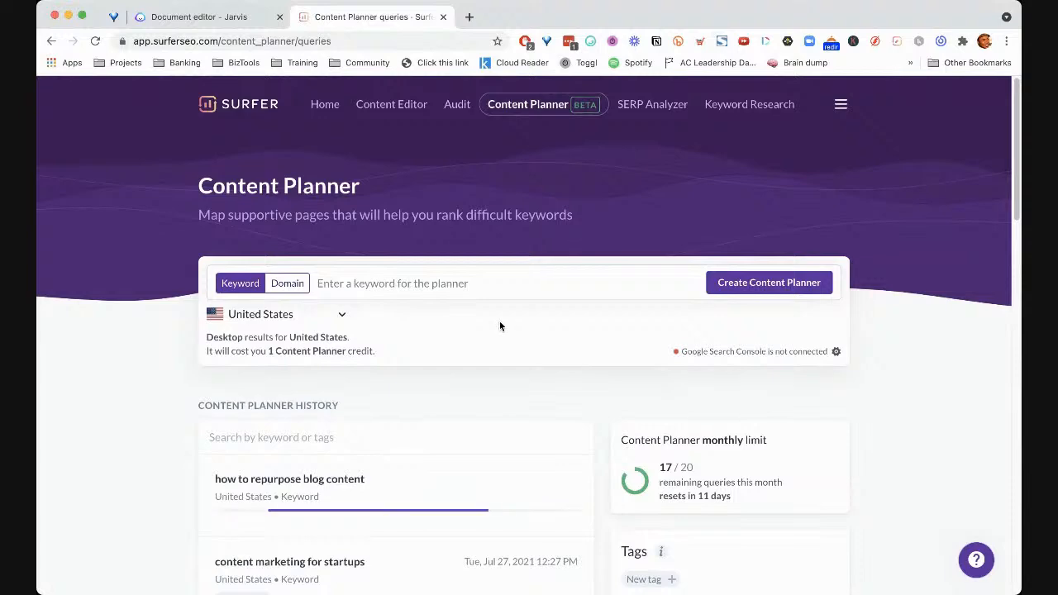
{"action": "scroll", "coordinate": [513, 322], "scroll_direction": "down", "scroll_amount": 5}
{"action": "scroll", "coordinate": [493, 283], "scroll_direction": "up", "scroll_amount": 5}
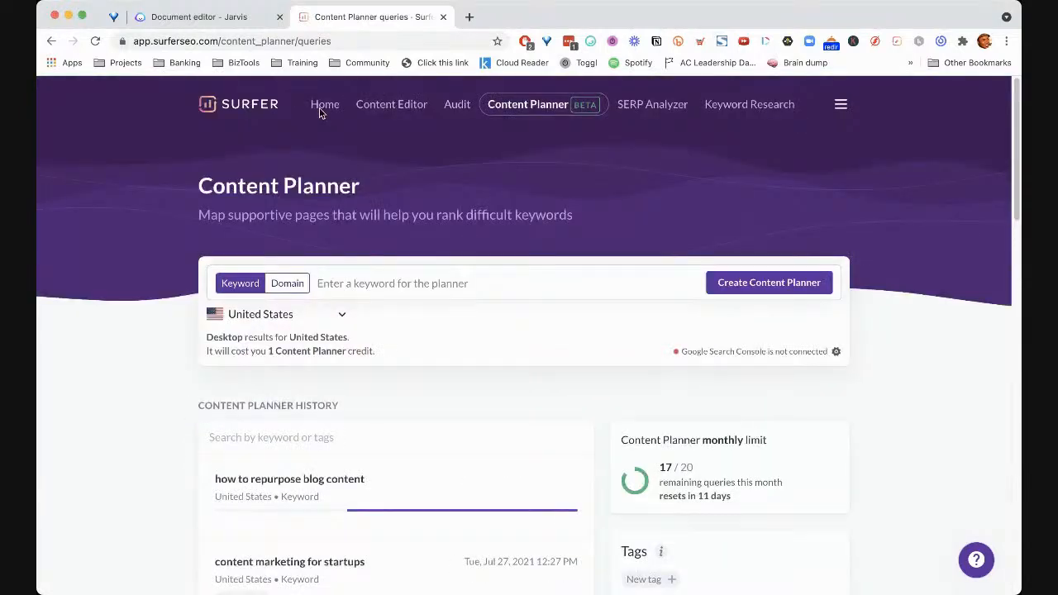
{"action": "left_click", "coordinate": [217, 23]}
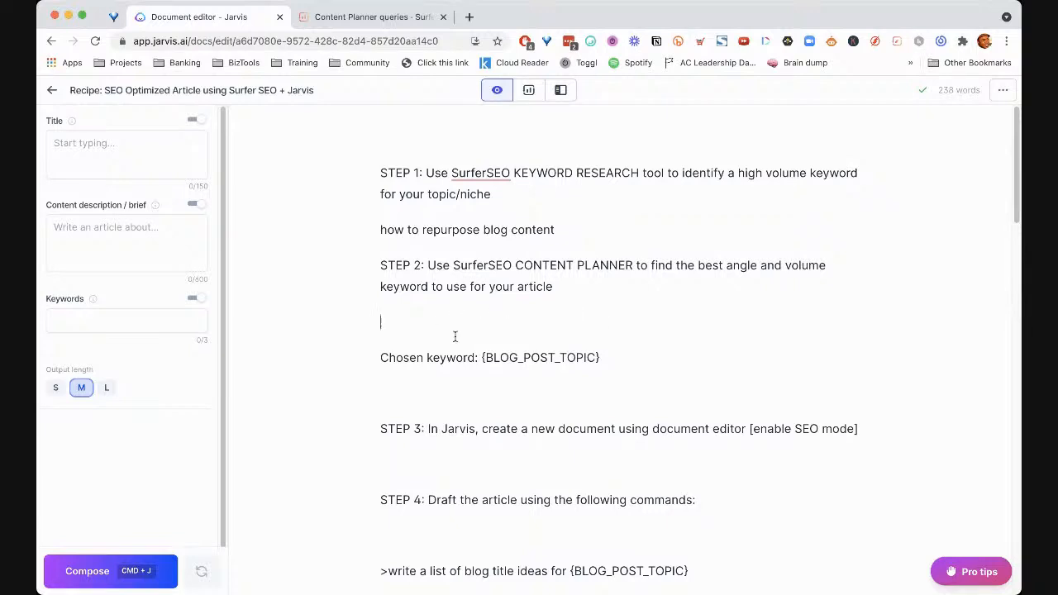
{"action": "scroll", "coordinate": [614, 311], "scroll_direction": "down", "scroll_amount": 1}
{"action": "scroll", "coordinate": [610, 312], "scroll_direction": "up", "scroll_amount": 1}
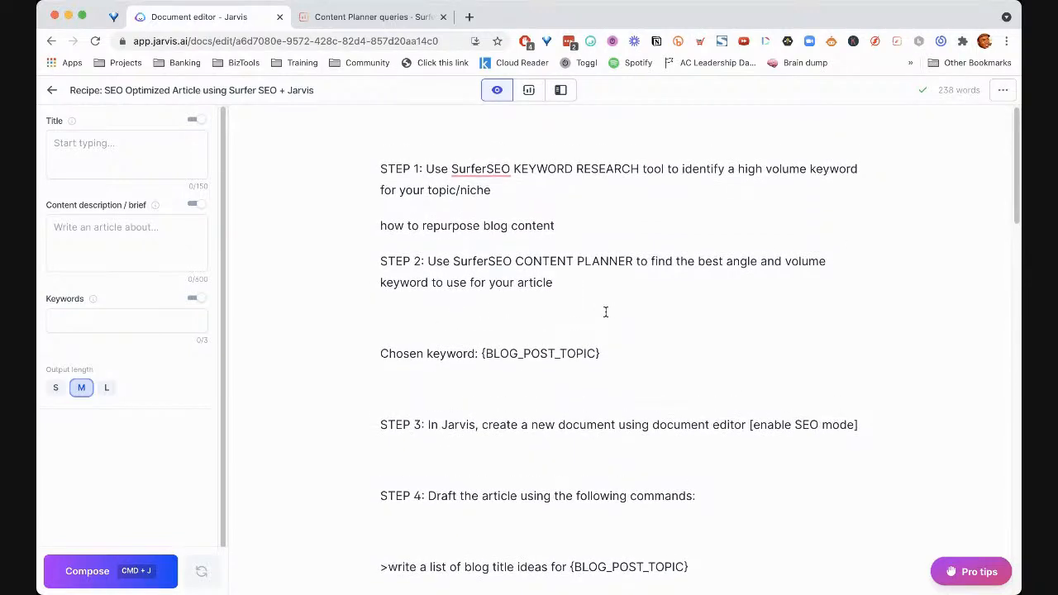
{"action": "scroll", "coordinate": [580, 327], "scroll_direction": "down", "scroll_amount": 3}
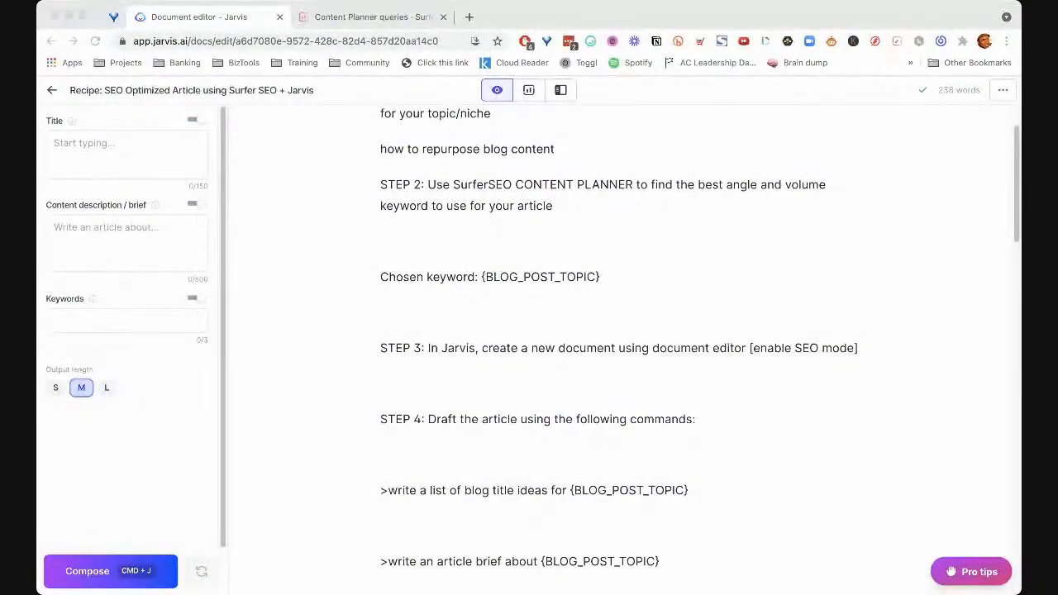
{"action": "left_click", "coordinate": [573, 13]}
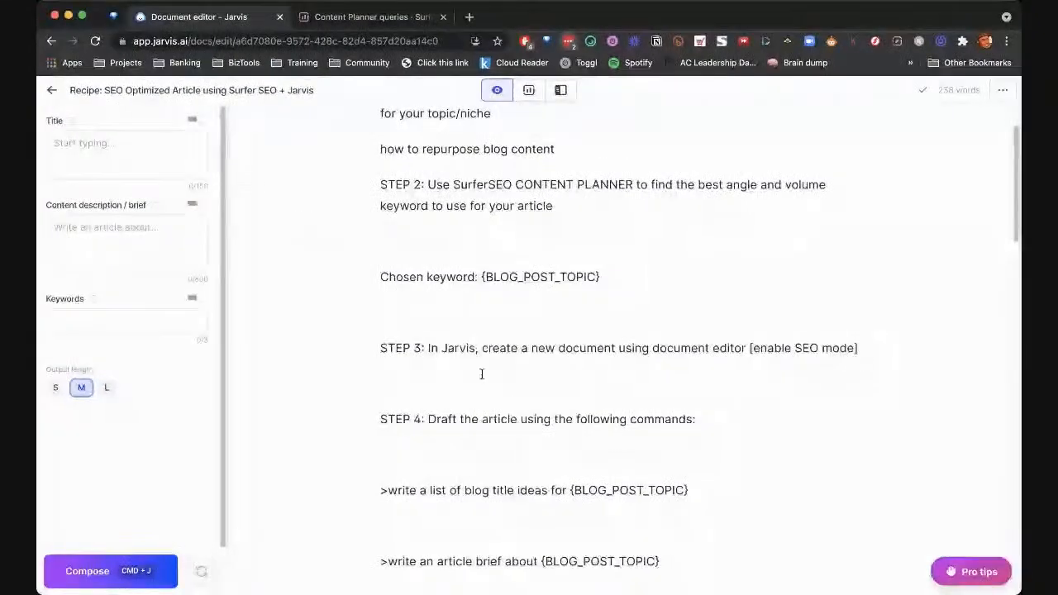
Switch back to Surfer and open the "how to repurpose blog content" query from the Content Planner history
{"action": "left_click", "coordinate": [372, 17]}
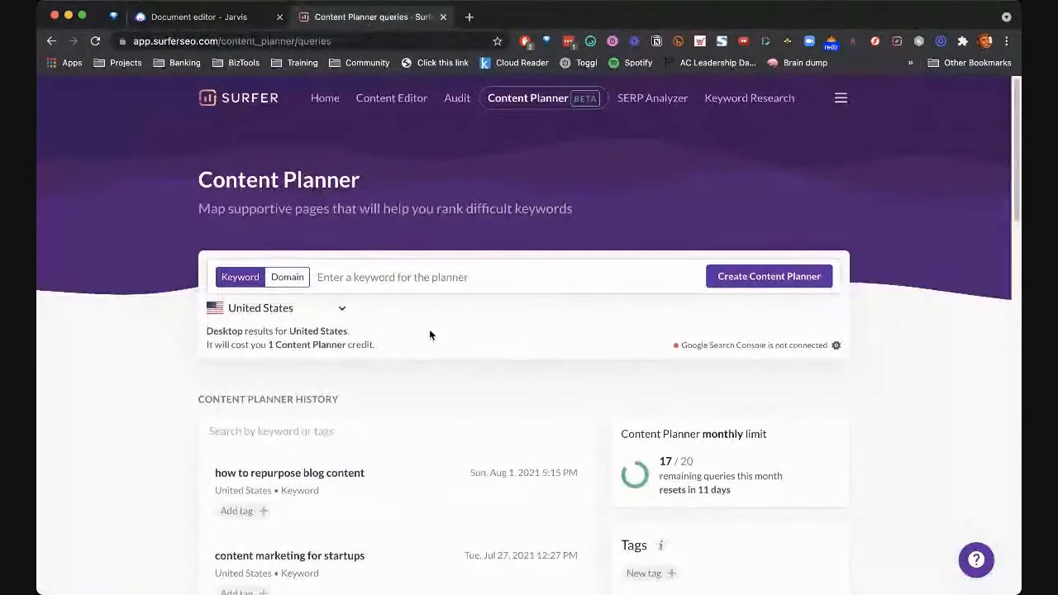
{"action": "scroll", "coordinate": [429, 330], "scroll_direction": "down", "scroll_amount": 2}
{"action": "scroll", "coordinate": [397, 396], "scroll_direction": "down", "scroll_amount": 1}
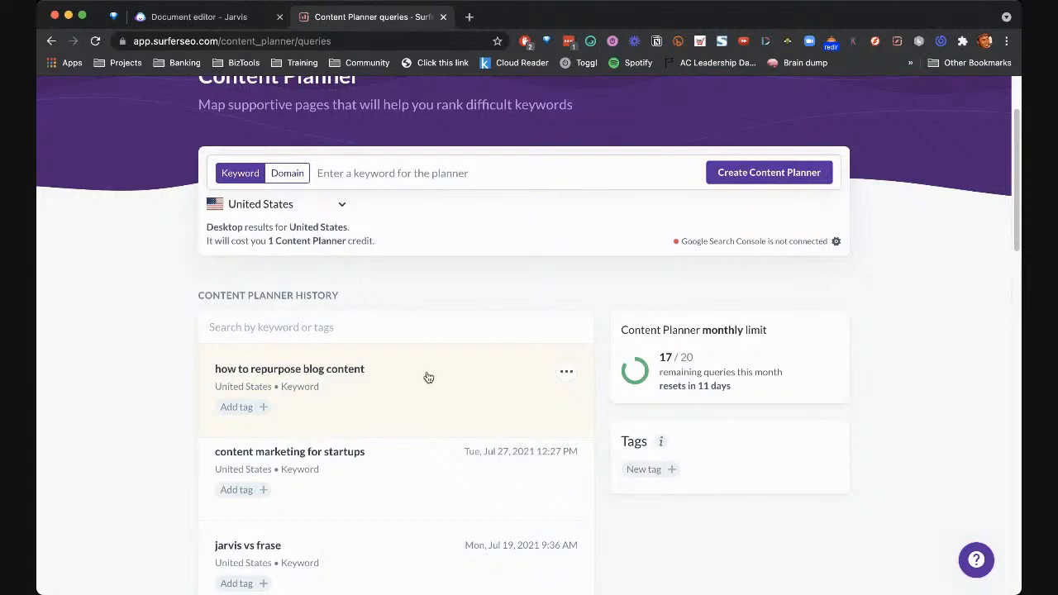
{"action": "scroll", "coordinate": [428, 378], "scroll_direction": "down", "scroll_amount": 2}
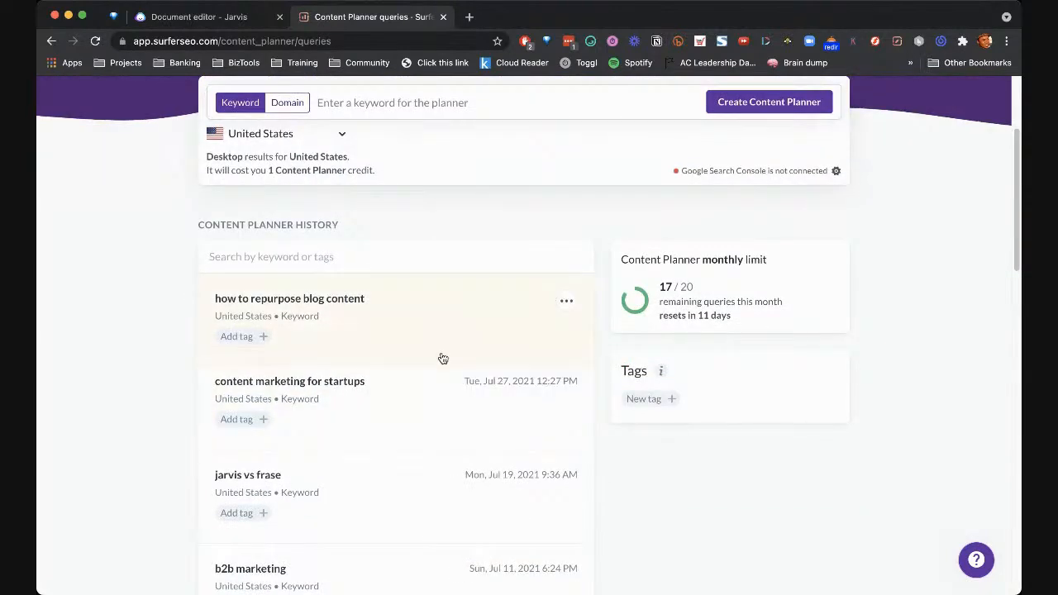
{"action": "left_click", "coordinate": [311, 306]}
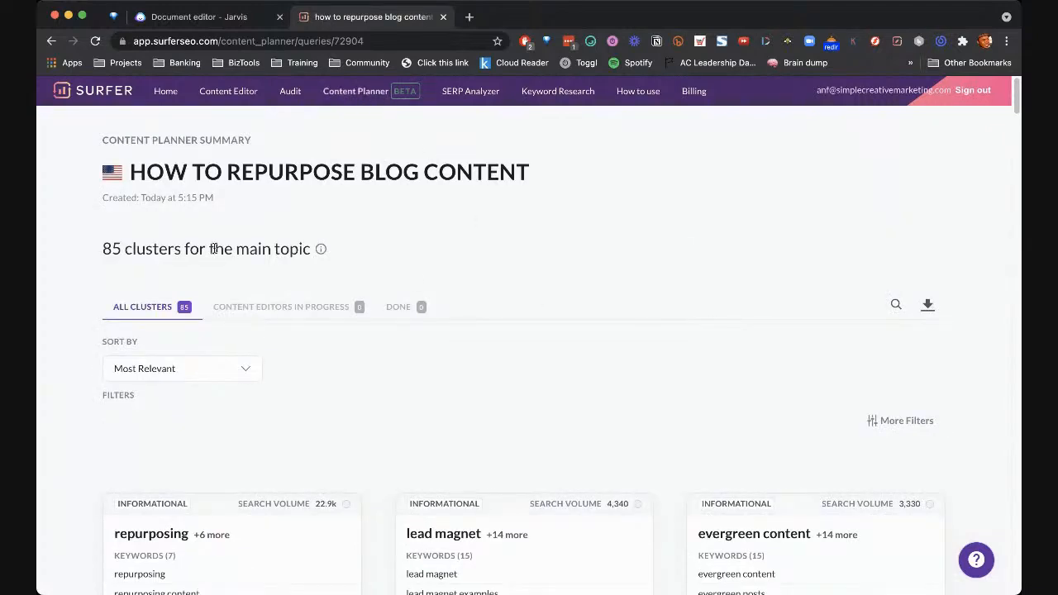
Examine the topic clusters of the content plan, comparing their keywords and search volumes
{"action": "scroll", "coordinate": [160, 267], "scroll_direction": "down", "scroll_amount": 2}
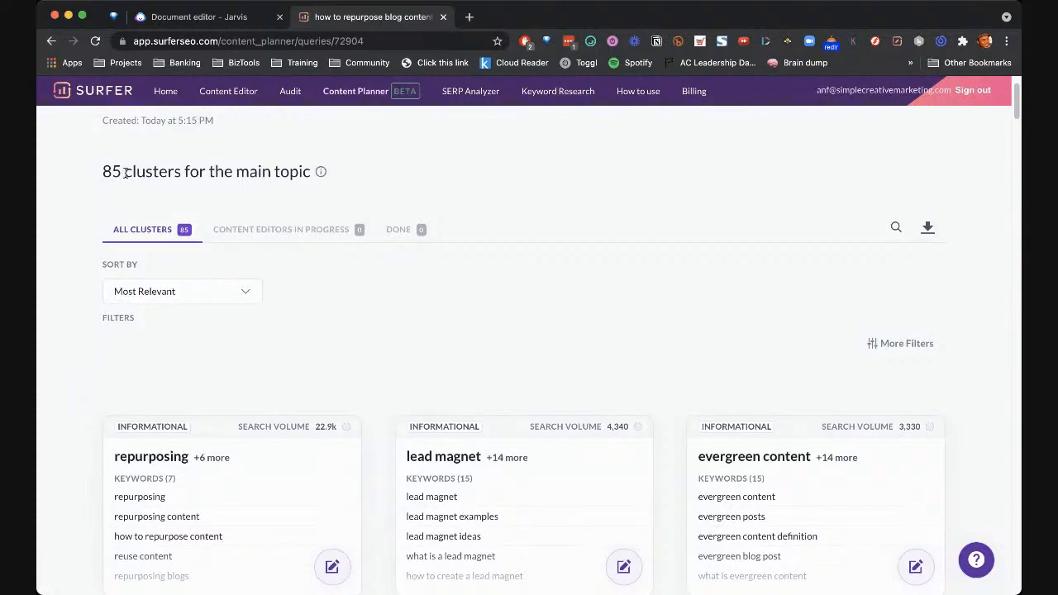
{"action": "scroll", "coordinate": [113, 169], "scroll_direction": "up", "scroll_amount": 2}
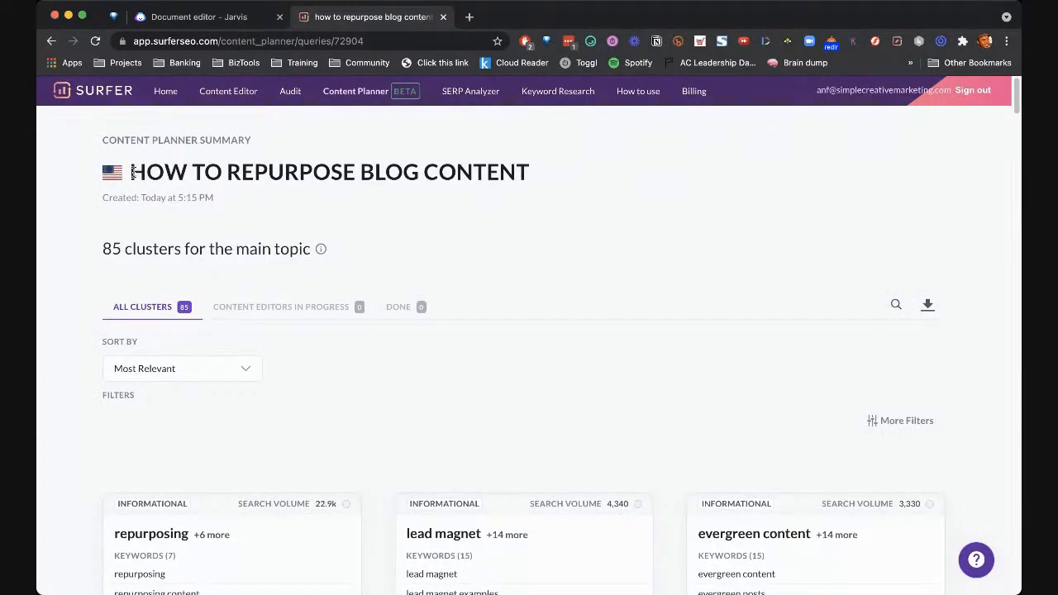
{"action": "left_click_drag", "start_coordinate": [131, 172], "coordinate": [503, 203]}
{"action": "left_click", "coordinate": [362, 247]}
{"action": "scroll", "coordinate": [374, 254], "scroll_direction": "down", "scroll_amount": 5}
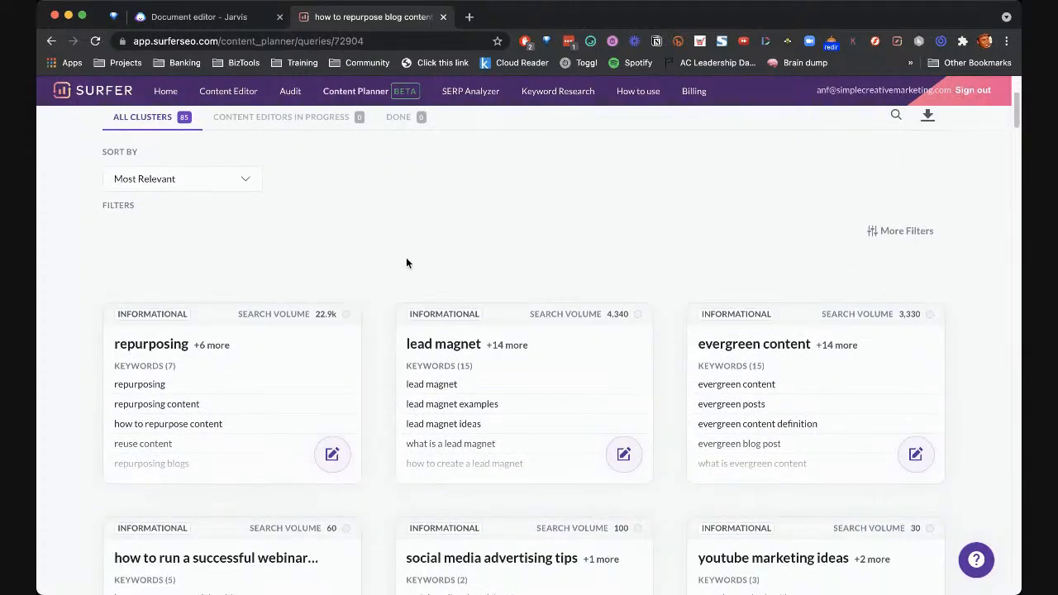
{"action": "scroll", "coordinate": [447, 331], "scroll_direction": "down", "scroll_amount": 3}
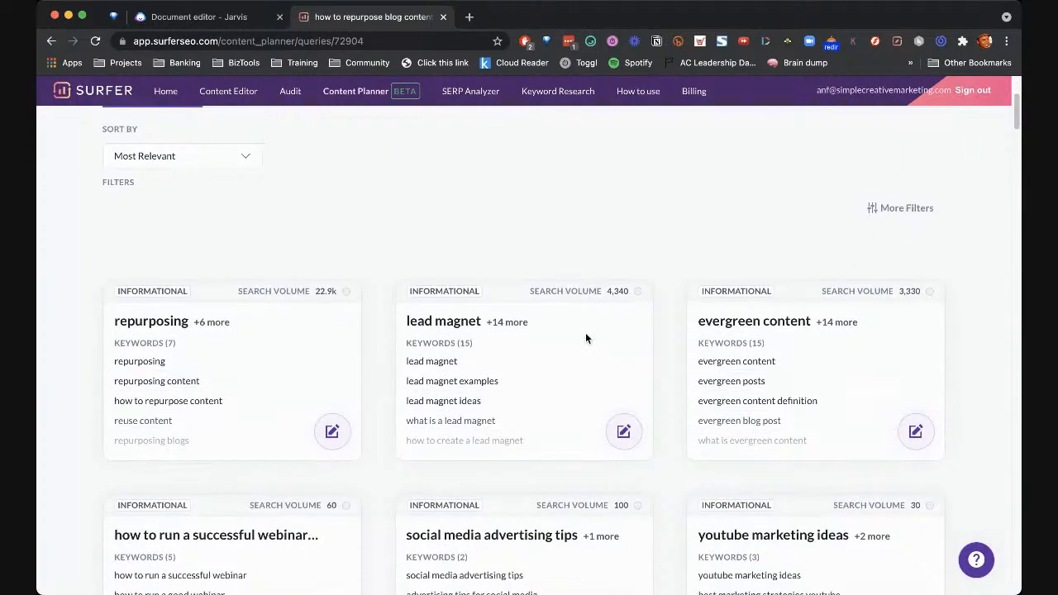
{"action": "scroll", "coordinate": [191, 262], "scroll_direction": "up", "scroll_amount": 3}
{"action": "scroll", "coordinate": [208, 325], "scroll_direction": "down", "scroll_amount": 1}
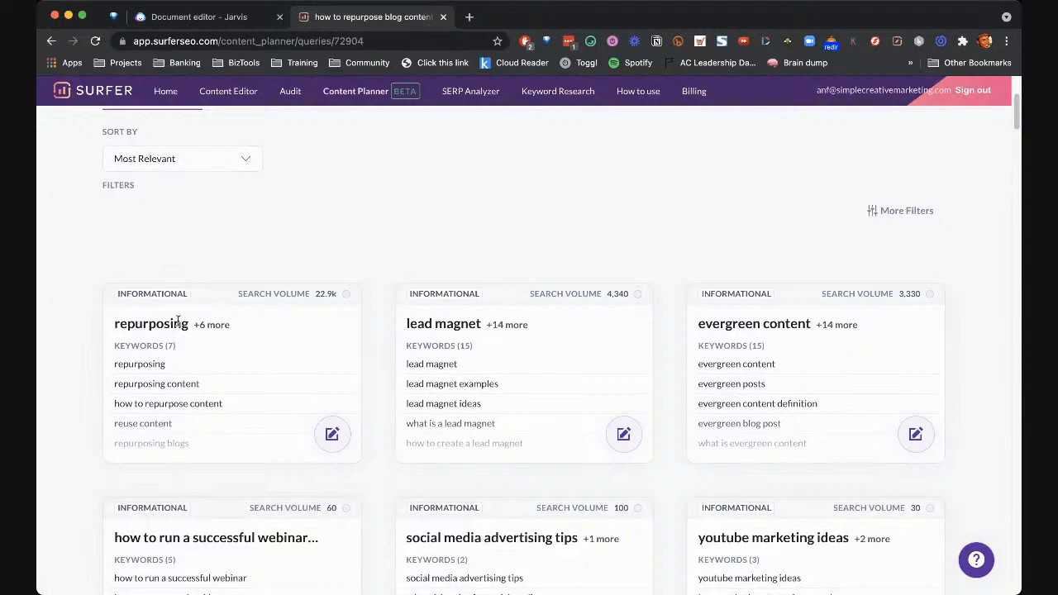
{"action": "scroll", "coordinate": [196, 295], "scroll_direction": "up", "scroll_amount": 10}
{"action": "scroll", "coordinate": [248, 186], "scroll_direction": "down", "scroll_amount": 12}
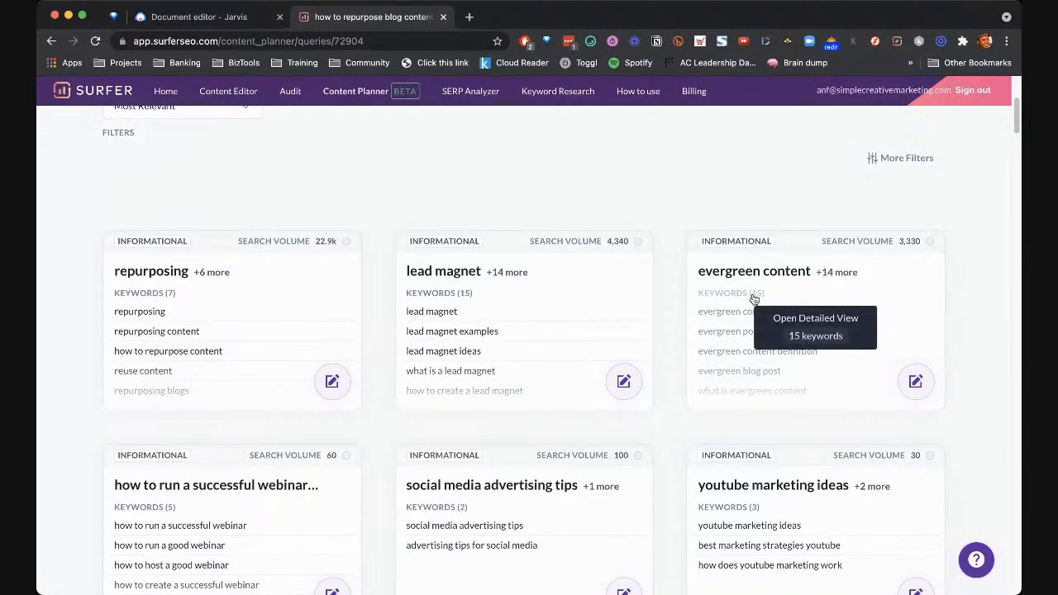
Review the plan's most relevant clusters under the main topic, from repurposing and lead magnet down to types of content and blog readers
{"action": "scroll", "coordinate": [642, 289], "scroll_direction": "down", "scroll_amount": 1}
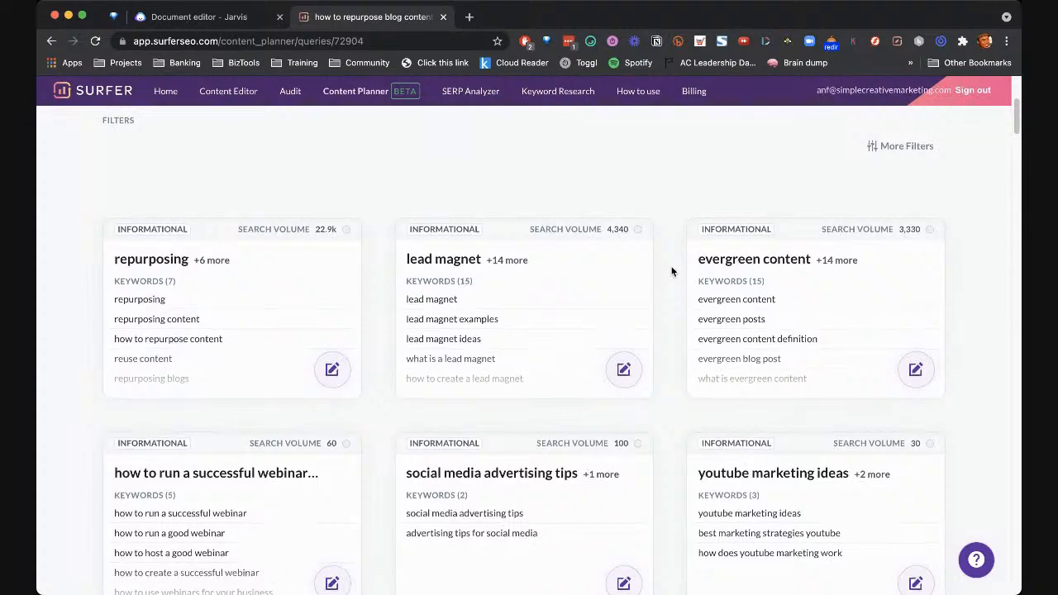
{"action": "scroll", "coordinate": [670, 270], "scroll_direction": "up", "scroll_amount": 4}
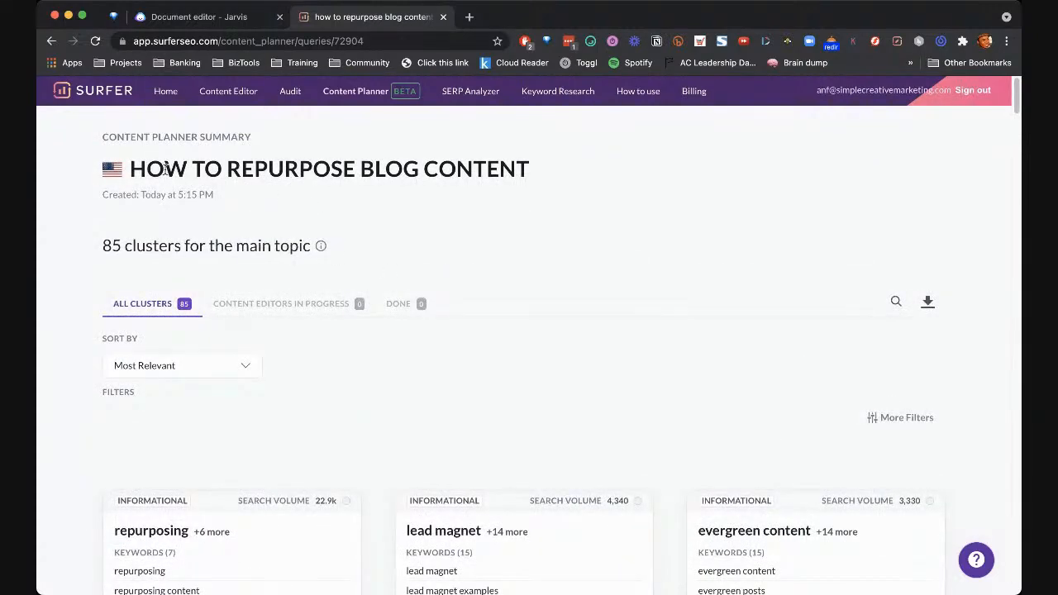
{"action": "scroll", "coordinate": [611, 195], "scroll_direction": "down", "scroll_amount": 2}
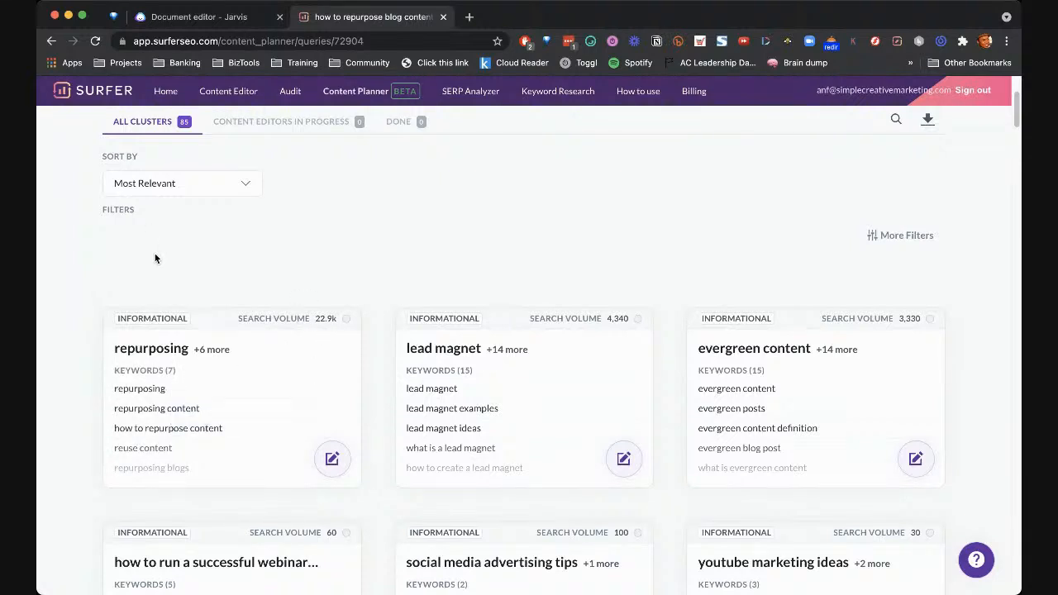
{"action": "scroll", "coordinate": [359, 235], "scroll_direction": "down", "scroll_amount": 1}
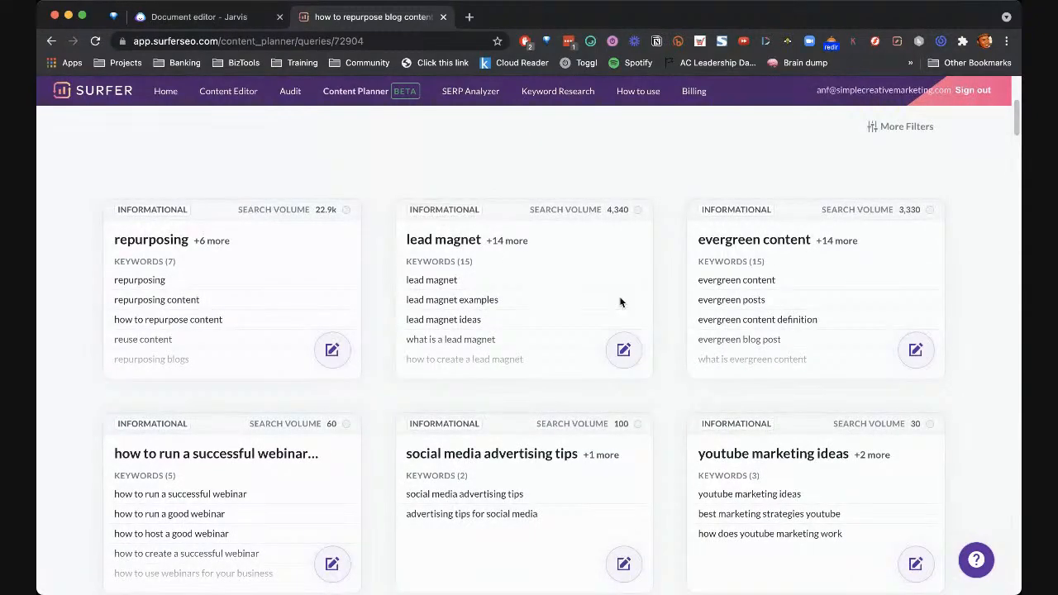
{"action": "scroll", "coordinate": [786, 293], "scroll_direction": "down", "scroll_amount": 1}
{"action": "scroll", "coordinate": [437, 373], "scroll_direction": "down", "scroll_amount": 1}
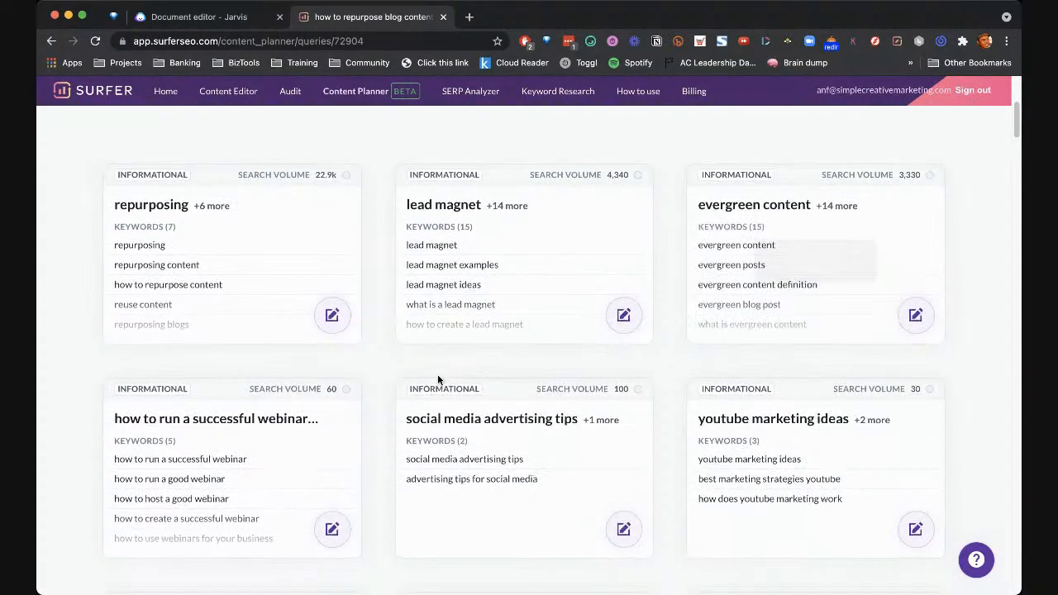
{"action": "scroll", "coordinate": [388, 387], "scroll_direction": "down", "scroll_amount": 2}
{"action": "scroll", "coordinate": [384, 364], "scroll_direction": "up", "scroll_amount": 5}
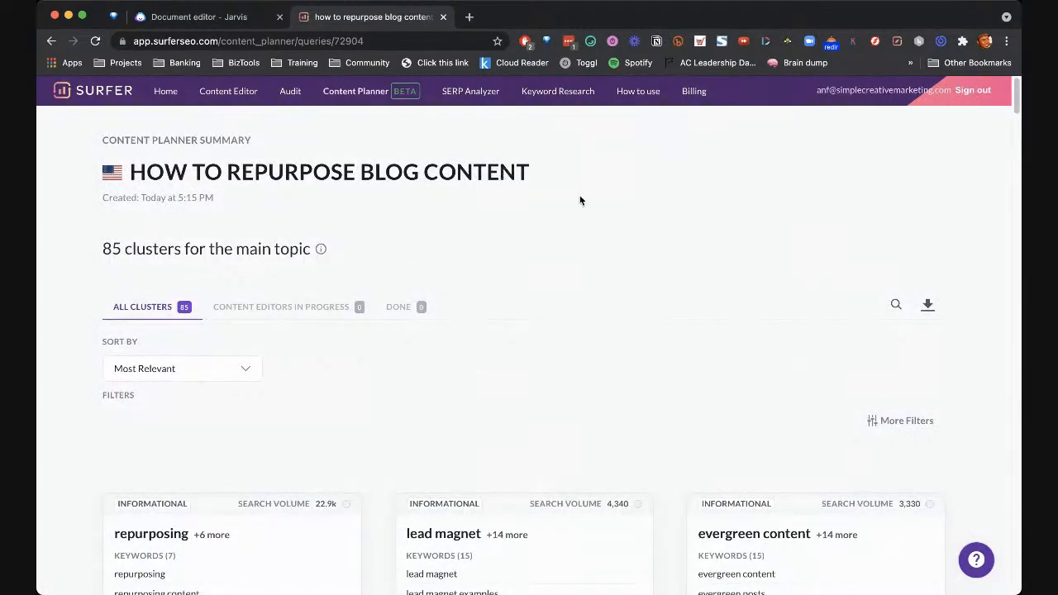
{"action": "scroll", "coordinate": [587, 203], "scroll_direction": "down", "scroll_amount": 3}
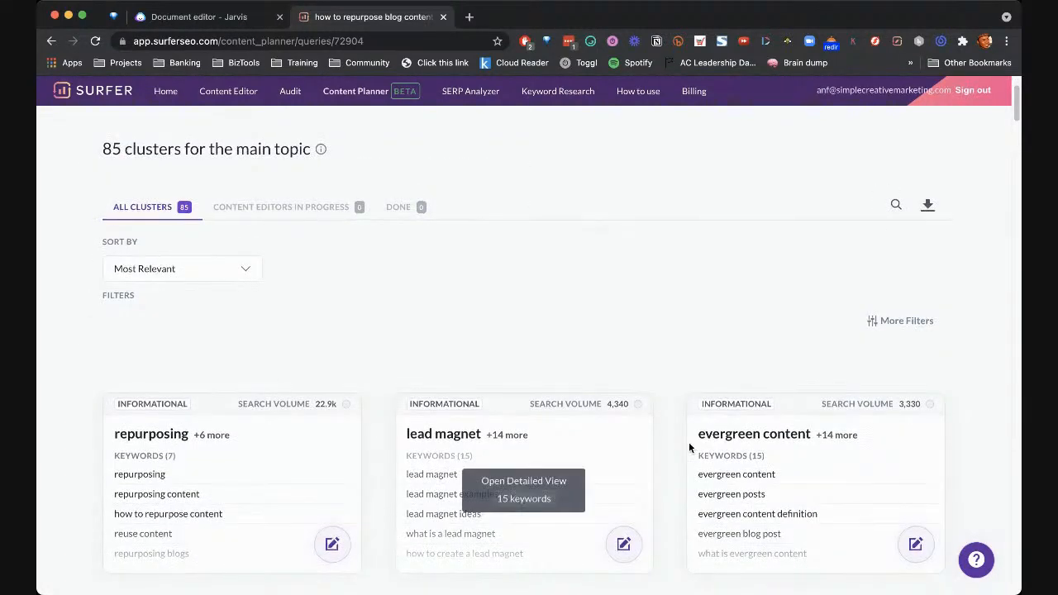
{"action": "scroll", "coordinate": [823, 427], "scroll_direction": "down", "scroll_amount": 5}
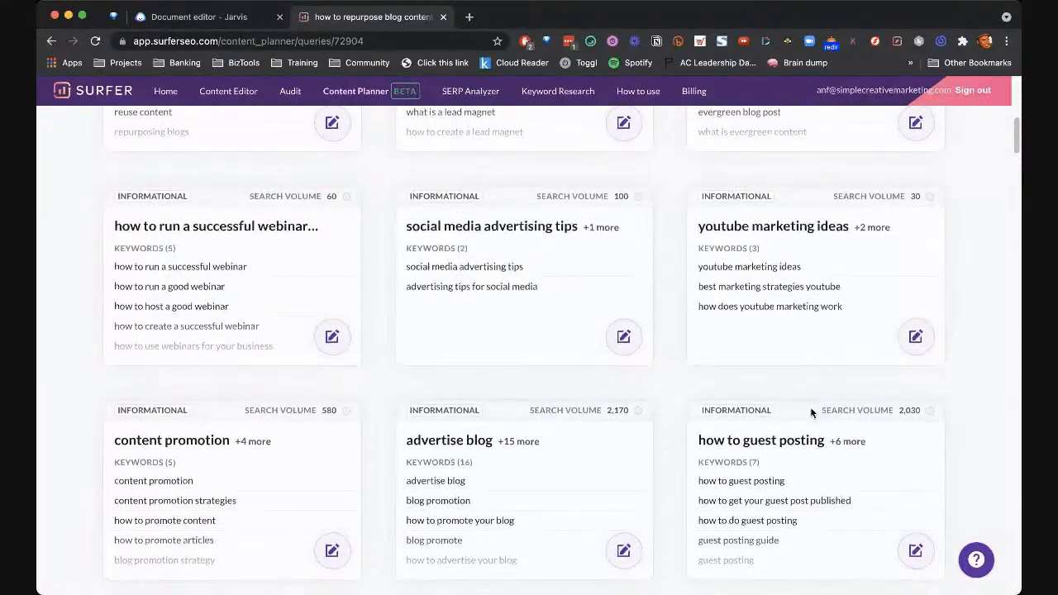
{"action": "scroll", "coordinate": [566, 417], "scroll_direction": "down", "scroll_amount": 2}
{"action": "scroll", "coordinate": [307, 385], "scroll_direction": "down", "scroll_amount": 4}
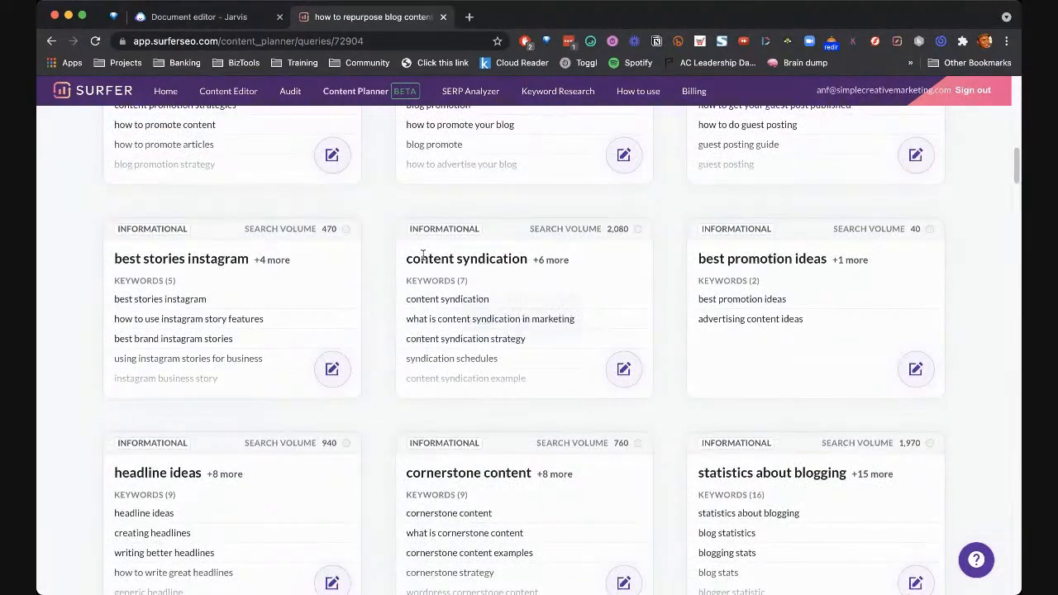
{"action": "scroll", "coordinate": [562, 355], "scroll_direction": "down", "scroll_amount": 3}
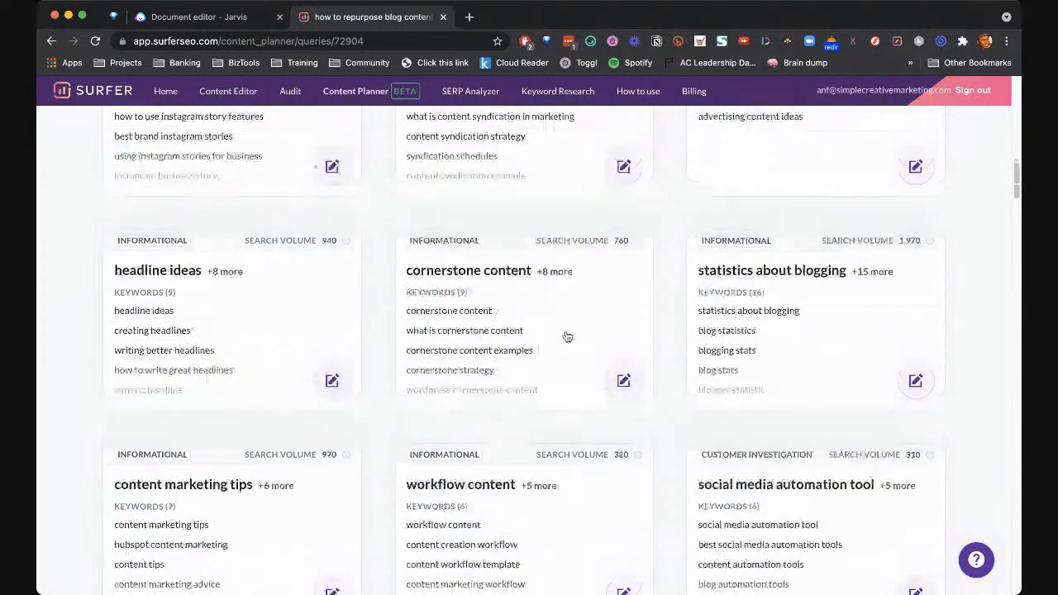
{"action": "scroll", "coordinate": [578, 339], "scroll_direction": "down", "scroll_amount": 7}
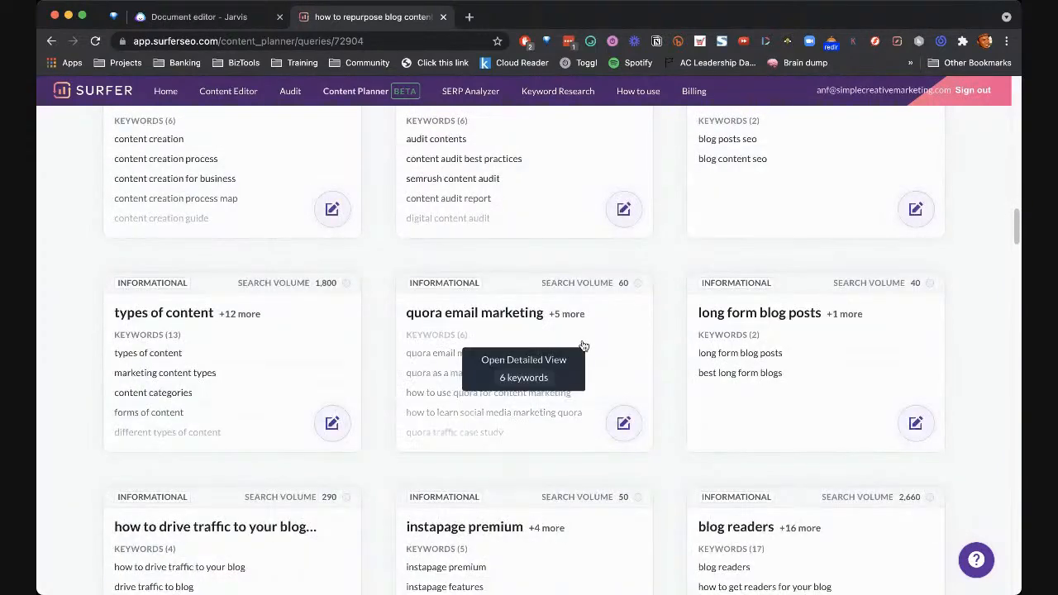
{"action": "scroll", "coordinate": [583, 344], "scroll_direction": "up", "scroll_amount": 15}
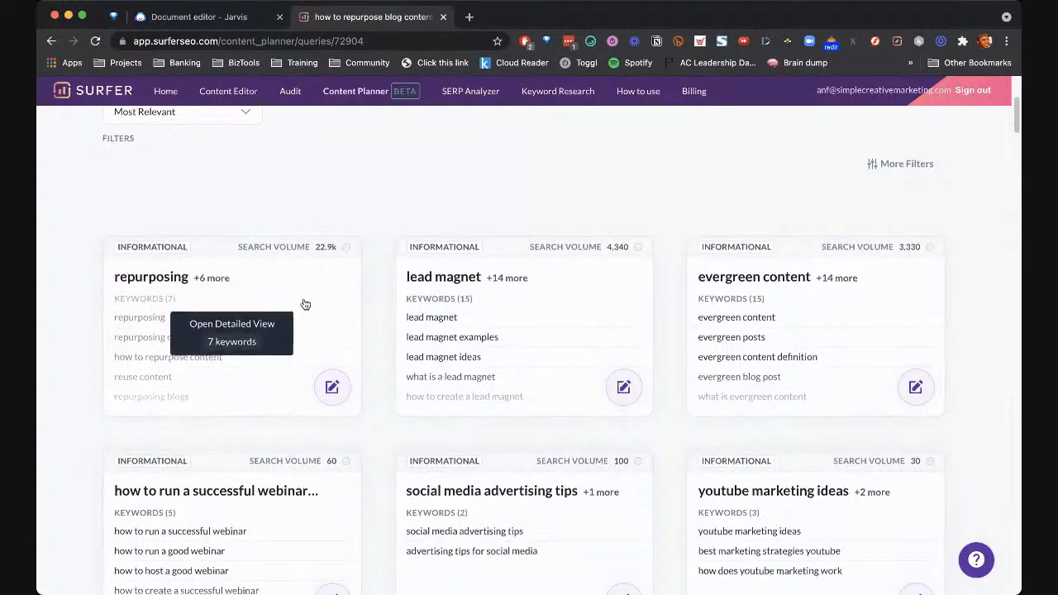
{"action": "scroll", "coordinate": [303, 303], "scroll_direction": "up", "scroll_amount": 3}
{"action": "scroll", "coordinate": [304, 298], "scroll_direction": "up", "scroll_amount": 3}
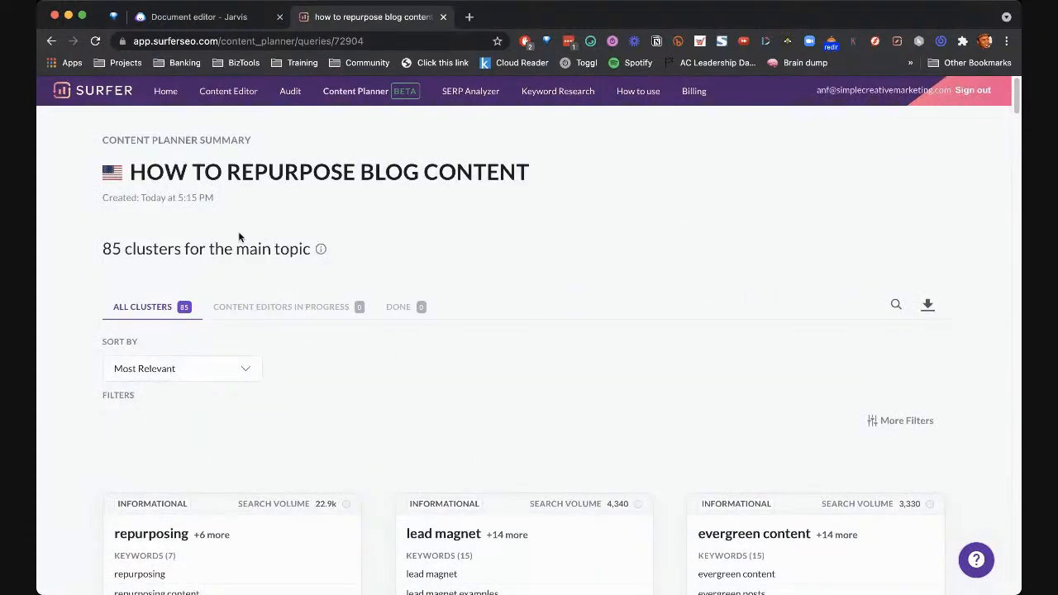
{"action": "scroll", "coordinate": [472, 264], "scroll_direction": "down", "scroll_amount": 4}
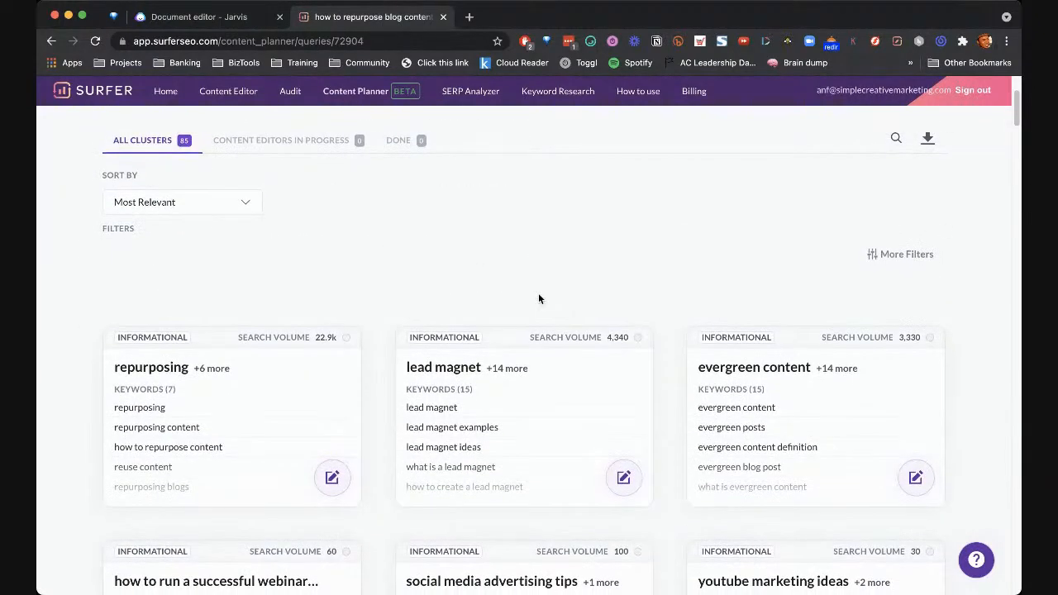
Check the sorting options for the clusters and scan the rest of the cluster list down to its end
{"action": "left_click", "coordinate": [194, 212]}
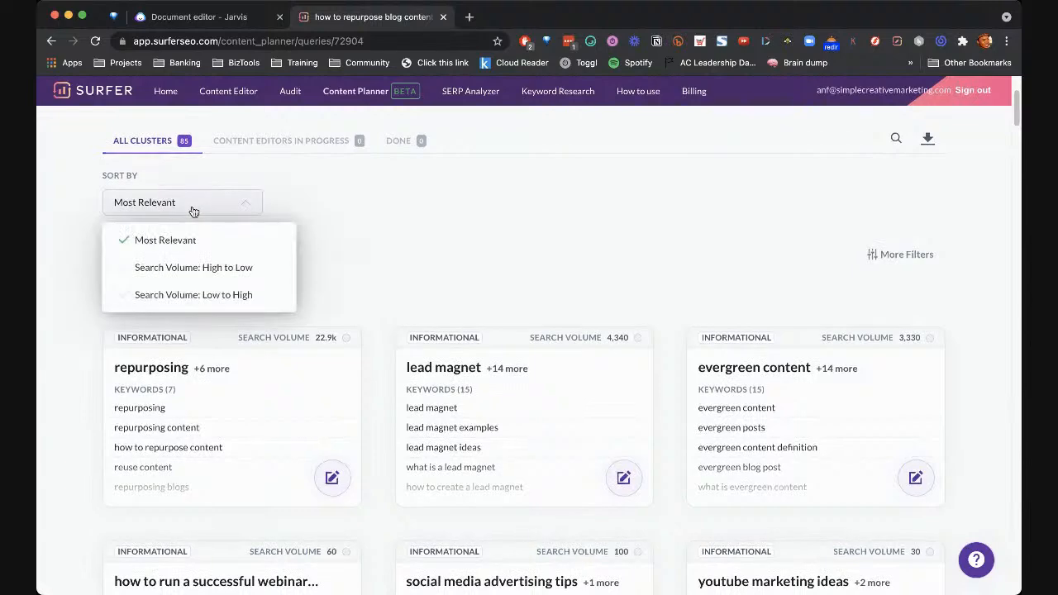
{"action": "left_click", "coordinate": [448, 261]}
{"action": "scroll", "coordinate": [607, 289], "scroll_direction": "down", "scroll_amount": 15}
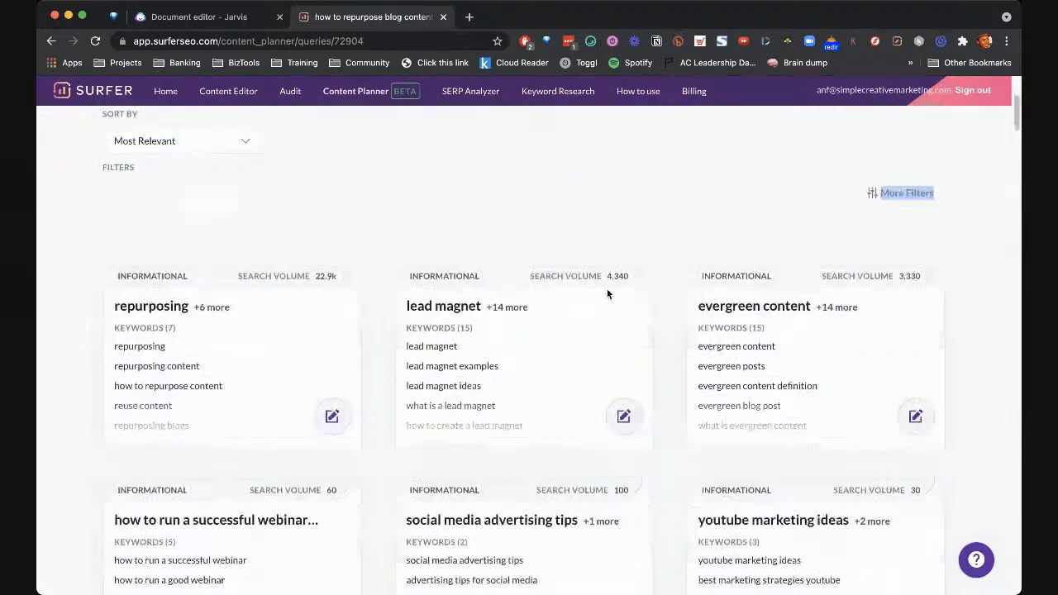
{"action": "scroll", "coordinate": [628, 305], "scroll_direction": "down", "scroll_amount": 5}
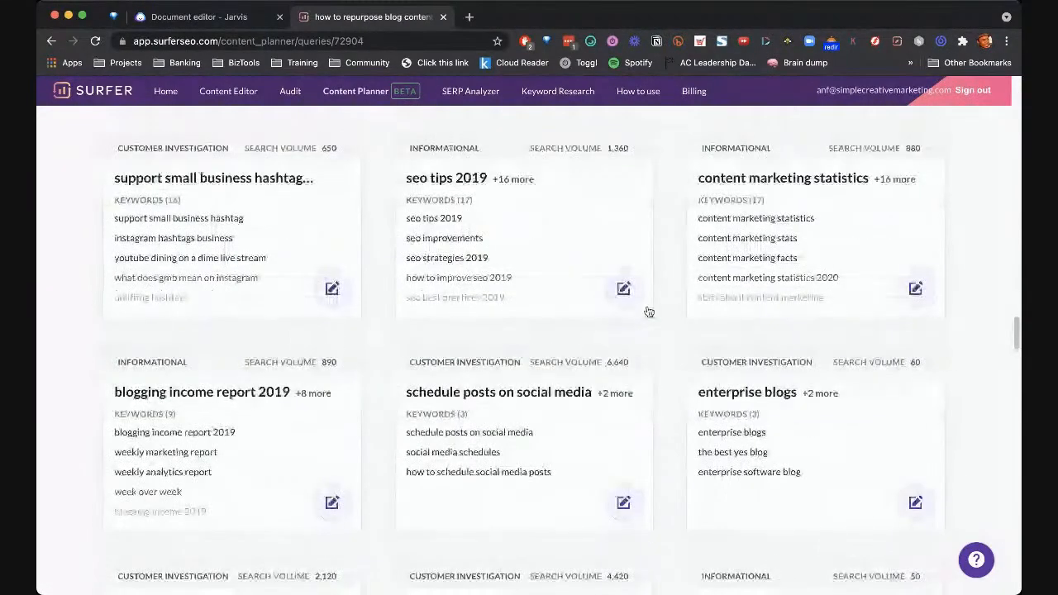
{"action": "scroll", "coordinate": [653, 312], "scroll_direction": "down", "scroll_amount": 5}
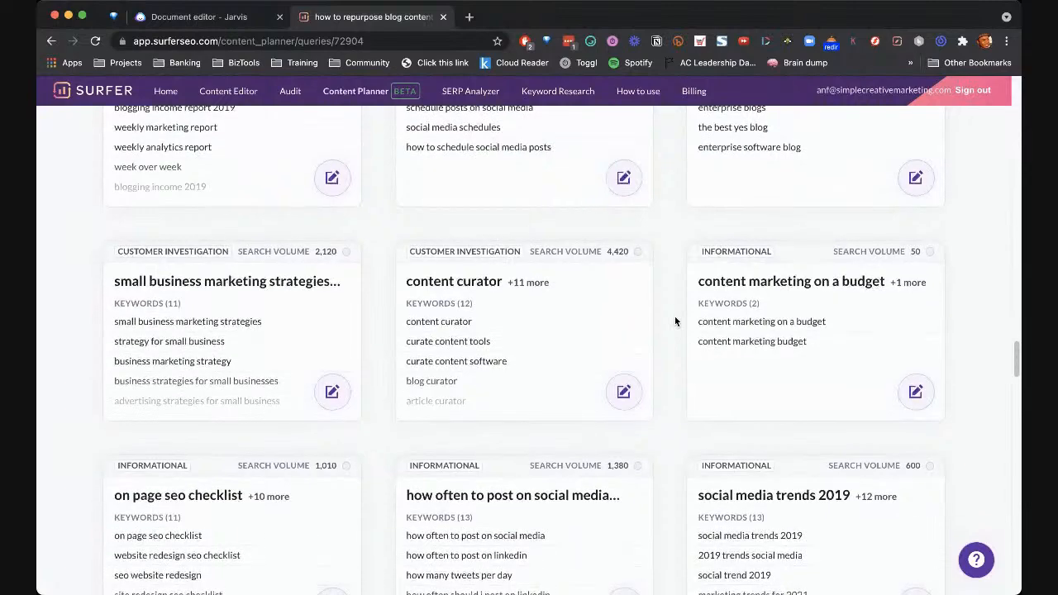
{"action": "scroll", "coordinate": [674, 321], "scroll_direction": "down", "scroll_amount": 13}
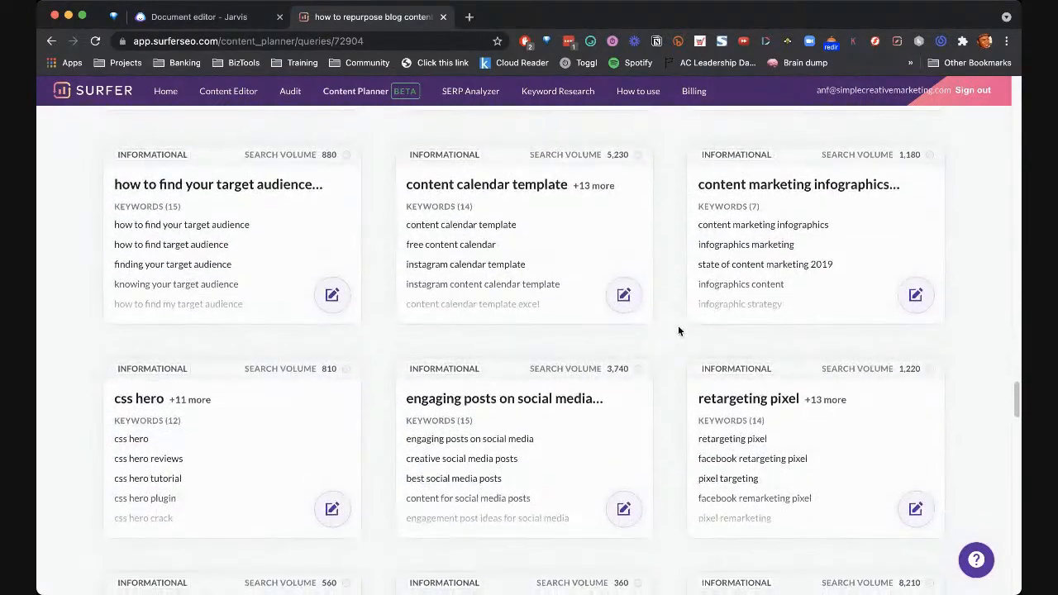
{"action": "scroll", "coordinate": [677, 325], "scroll_direction": "down", "scroll_amount": 7}
{"action": "scroll", "coordinate": [691, 335], "scroll_direction": "down", "scroll_amount": 5}
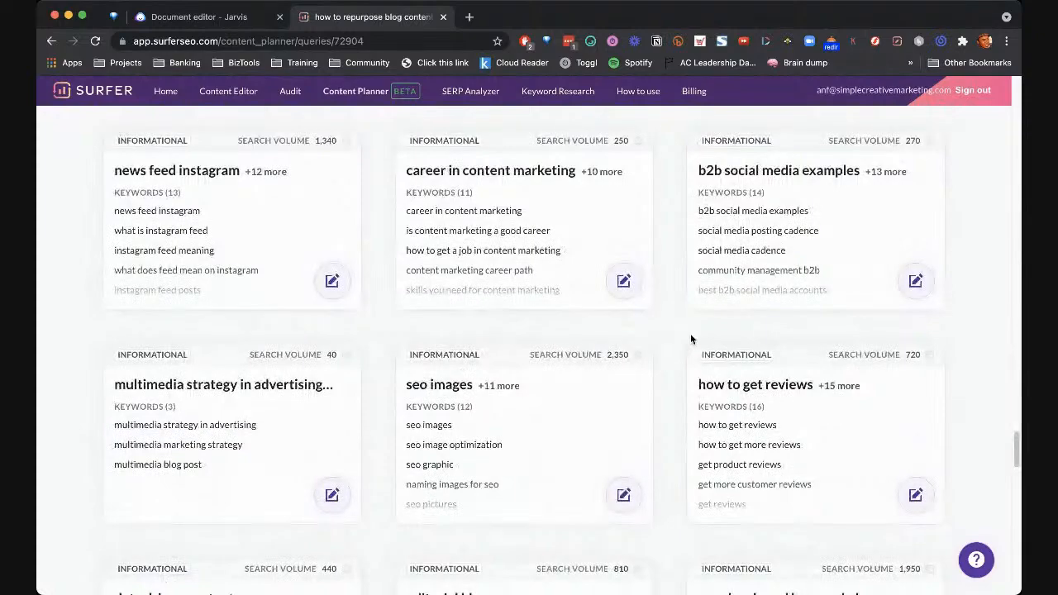
{"action": "scroll", "coordinate": [690, 334], "scroll_direction": "down", "scroll_amount": 20}
{"action": "scroll", "coordinate": [691, 339], "scroll_direction": "up", "scroll_amount": 20}
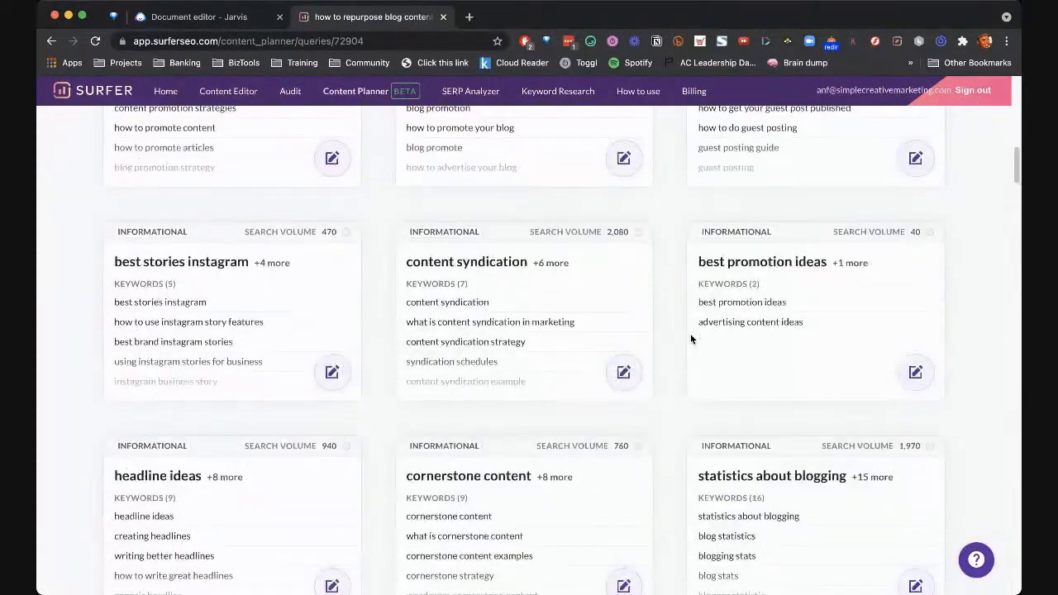
{"action": "scroll", "coordinate": [690, 339], "scroll_direction": "down", "scroll_amount": 3}
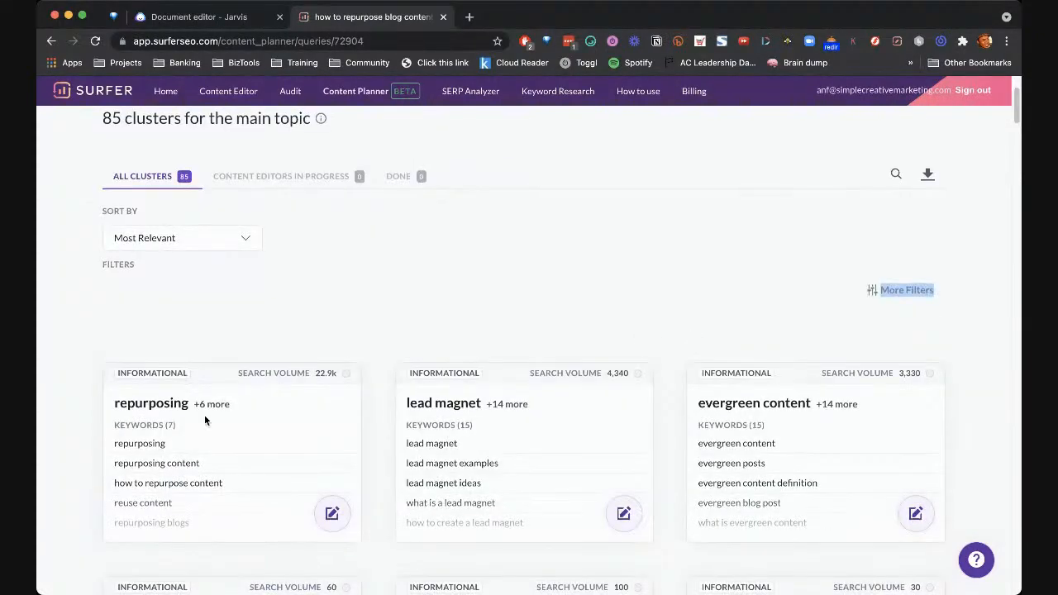
{"action": "scroll", "coordinate": [275, 404], "scroll_direction": "down", "scroll_amount": 3}
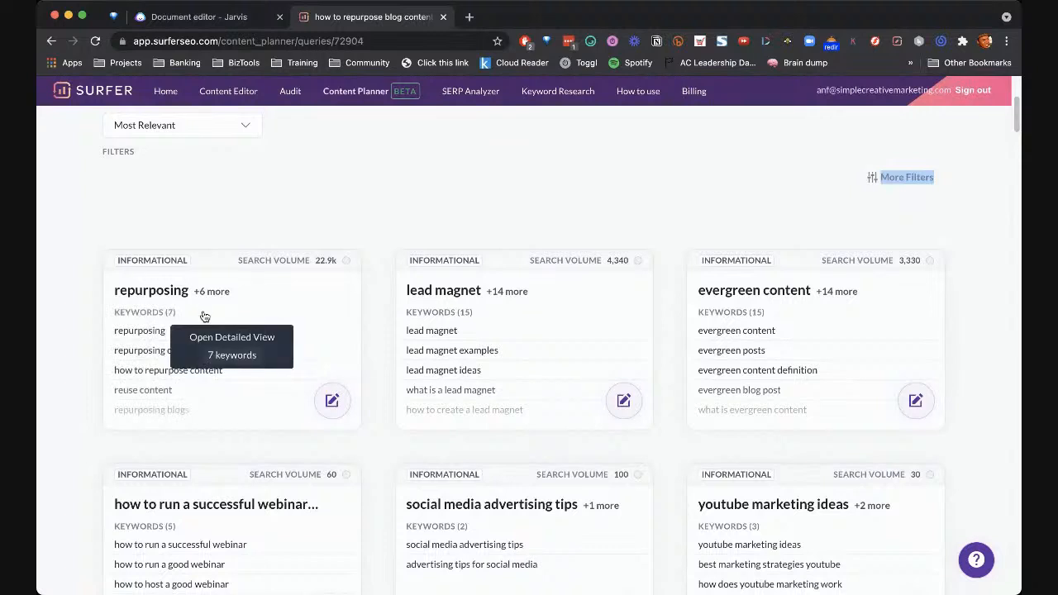
Open the details of the repurposing cluster and create a Content Editor with all its keywords included and NLP off
{"action": "left_click", "coordinate": [333, 402]}
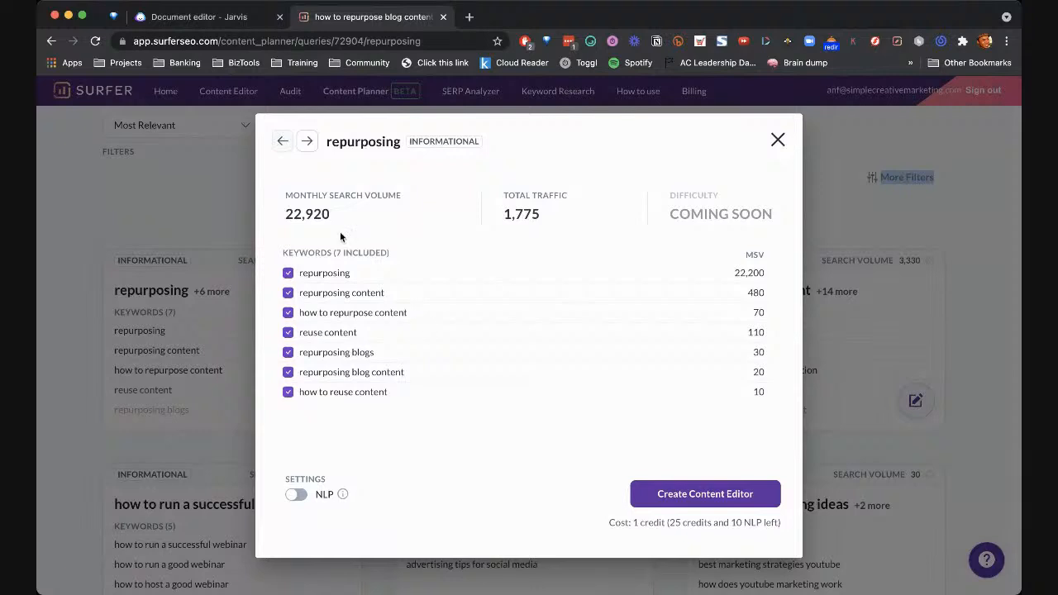
{"action": "left_click_drag", "start_coordinate": [326, 141], "coordinate": [398, 141]}
{"action": "left_click", "coordinate": [393, 143]}
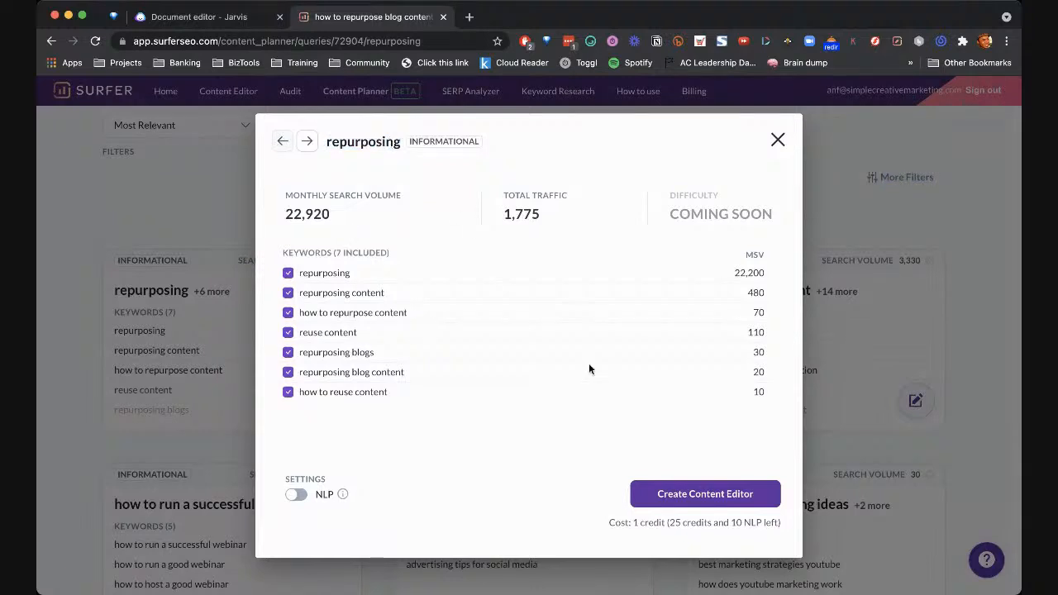
{"action": "left_click", "coordinate": [695, 498]}
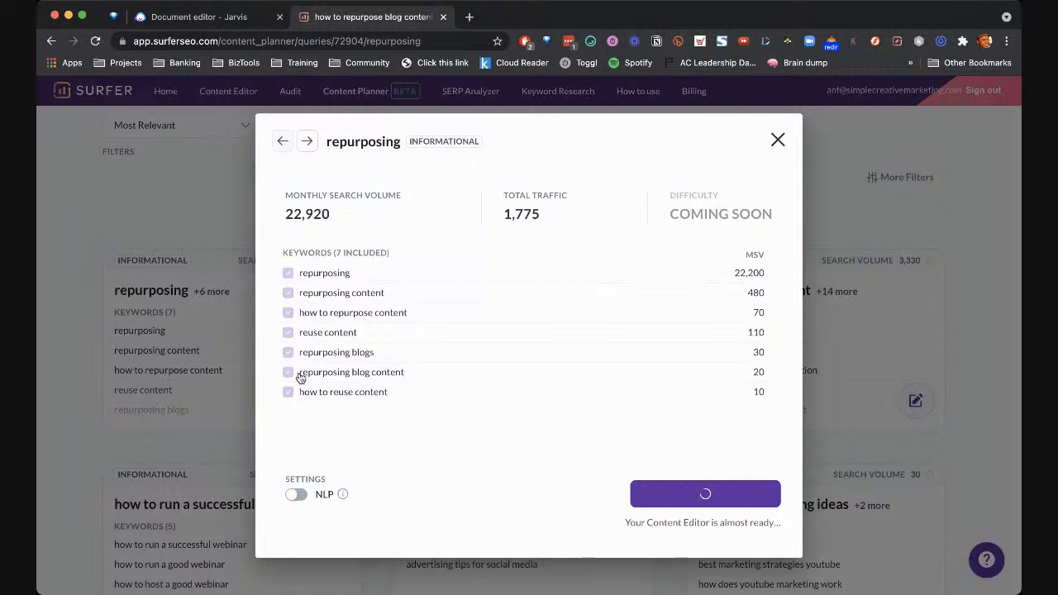
Copy the keyword "repurposing blog content" from the repurposing cluster's keyword list
{"action": "left_click_drag", "start_coordinate": [299, 373], "coordinate": [387, 373]}
{"action": "left_click", "coordinate": [414, 374]}
{"action": "triple_click", "coordinate": [405, 378]}
{"action": "key", "text": "super+c"}
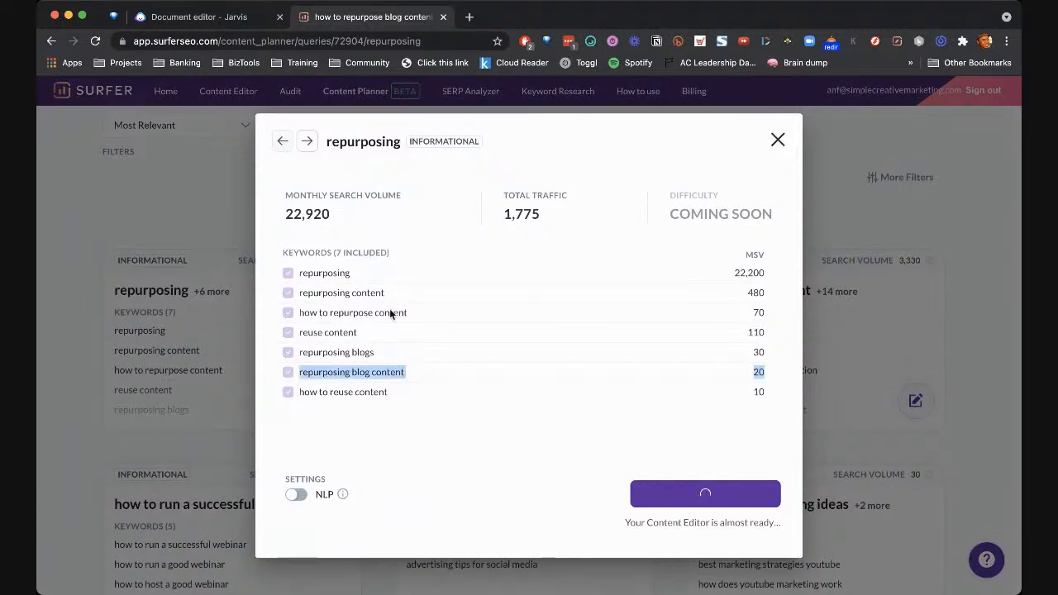
Switch to the Jarvis recipe document and replace the {BLOG_POST_TOPIC} placeholder after "Chosen keyword:" with only "repurposing blog content"
{"action": "left_click", "coordinate": [225, 16]}
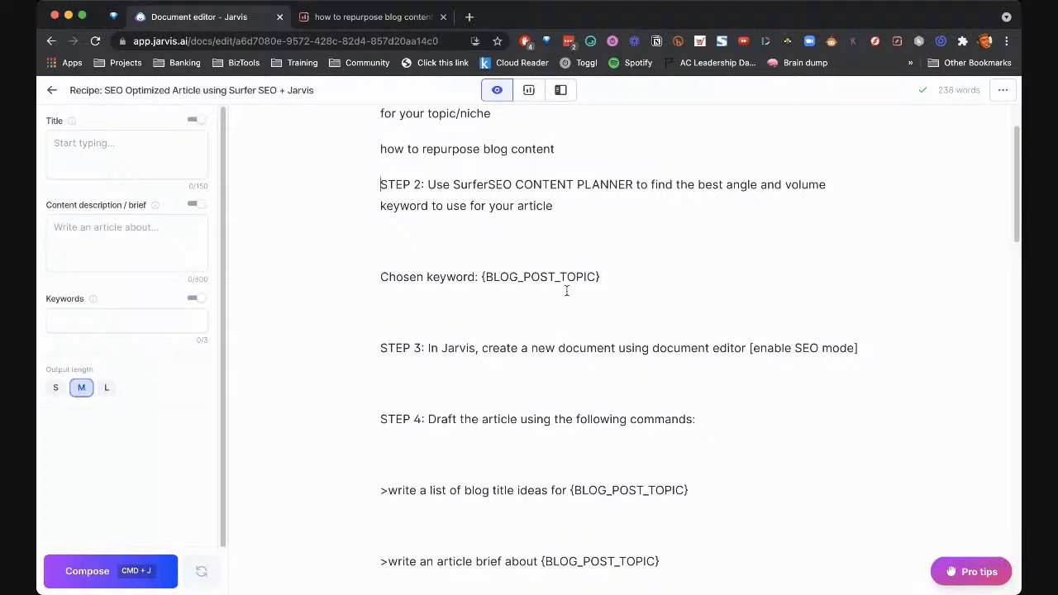
{"action": "left_click_drag", "start_coordinate": [589, 278], "coordinate": [480, 278]}
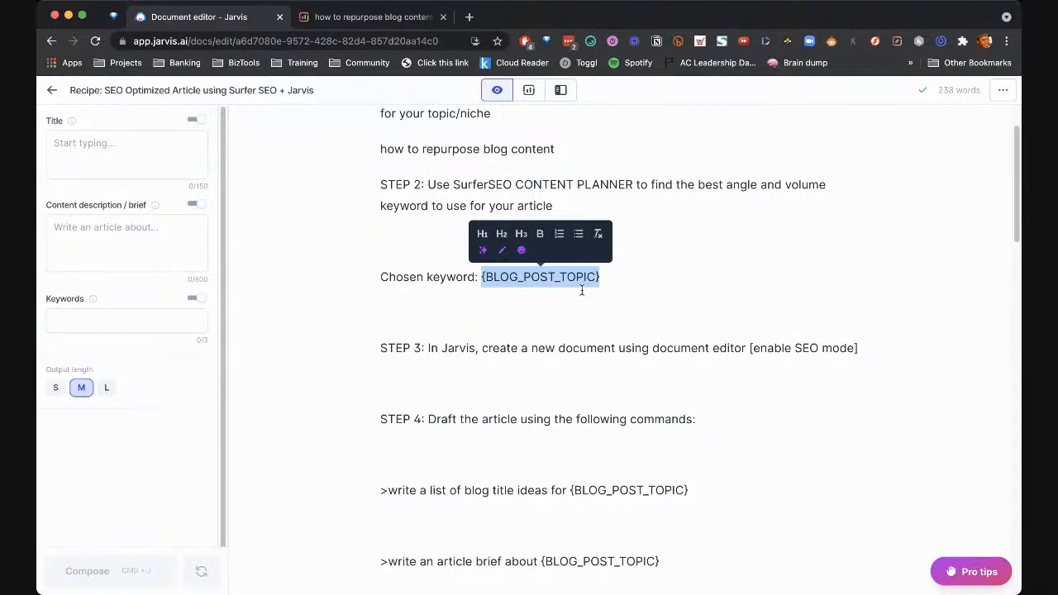
{"action": "key", "text": "super+v"}
{"action": "key", "text": "Return"}
{"action": "type", "text": "20"}
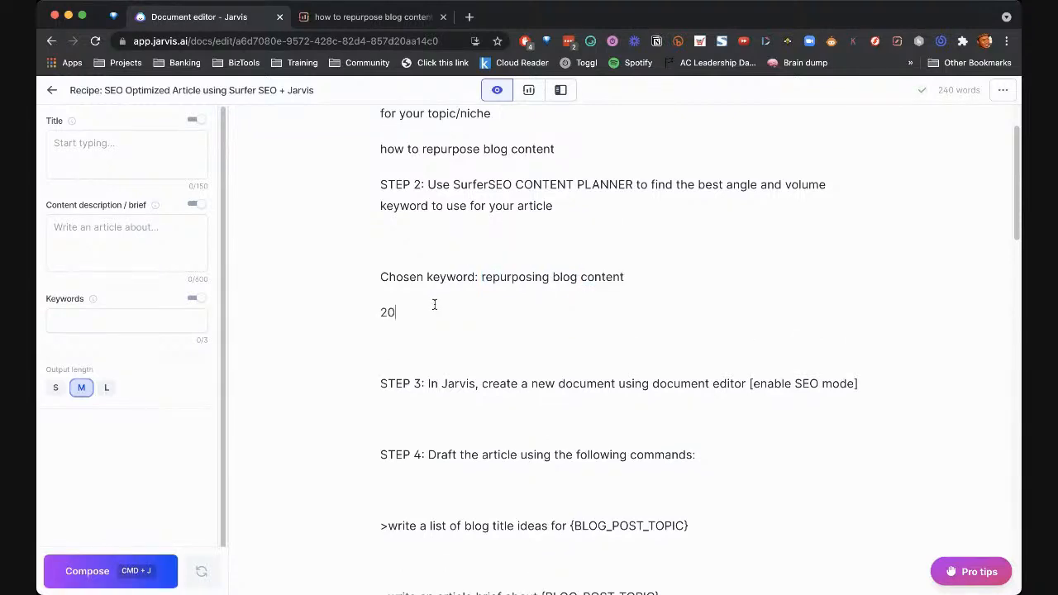
{"action": "key", "text": "BackSpace"}
{"action": "key", "text": "BackSpace"}
{"action": "key", "text": "BackSpace"}
{"action": "key", "text": "BackSpace"}
{"action": "type", "text": "t"}
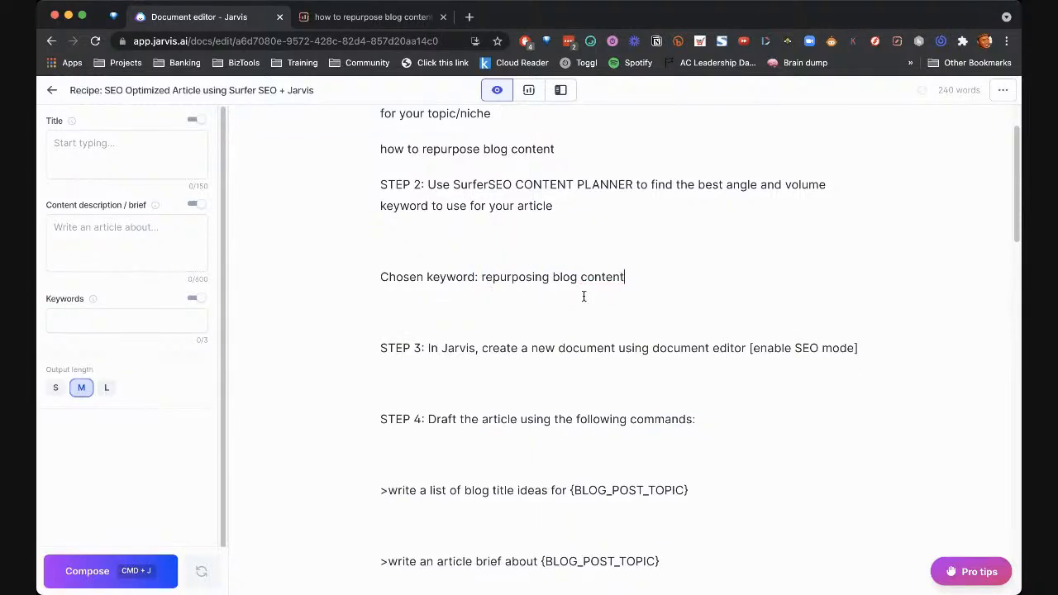
Review the chosen keyword and the STEP 3 instruction about creating a new document with SEO mode enabled
{"action": "left_click_drag", "start_coordinate": [630, 277], "coordinate": [481, 277]}
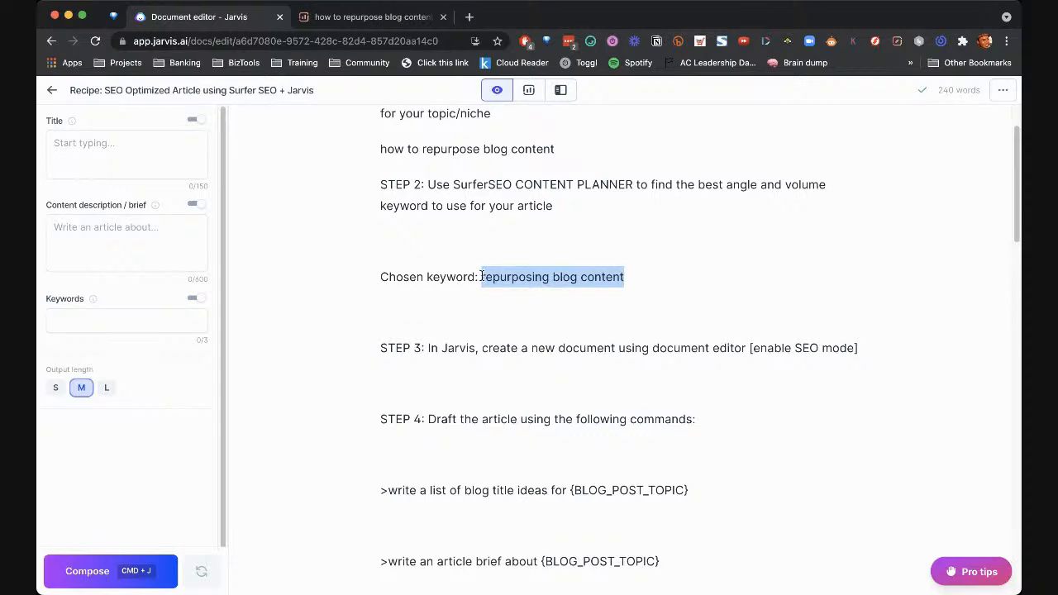
{"action": "left_click", "coordinate": [708, 240]}
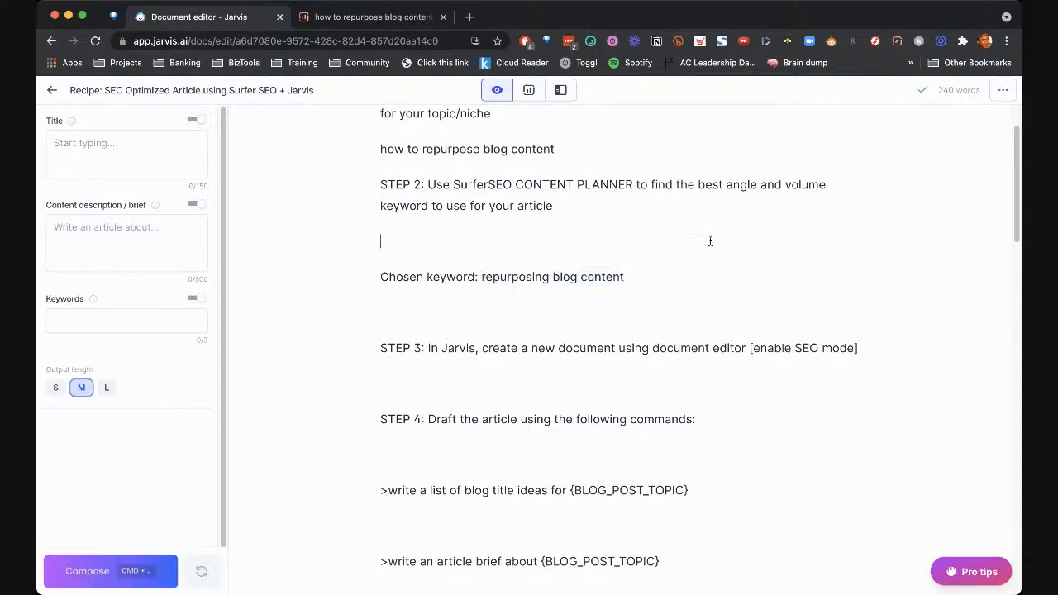
{"action": "scroll", "coordinate": [579, 248], "scroll_direction": "down", "scroll_amount": 4}
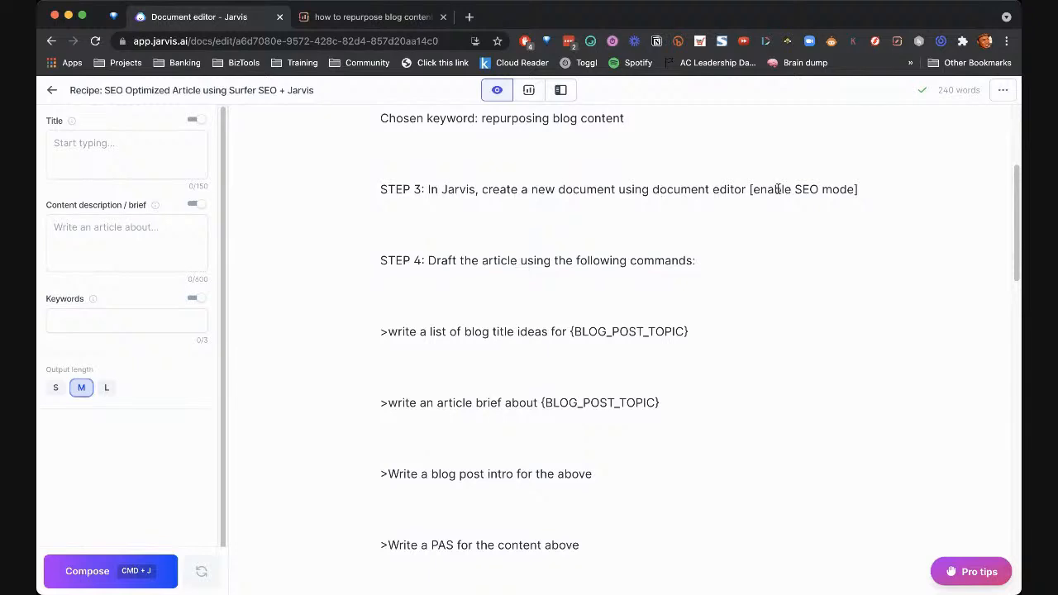
{"action": "left_click_drag", "start_coordinate": [754, 190], "coordinate": [856, 190]}
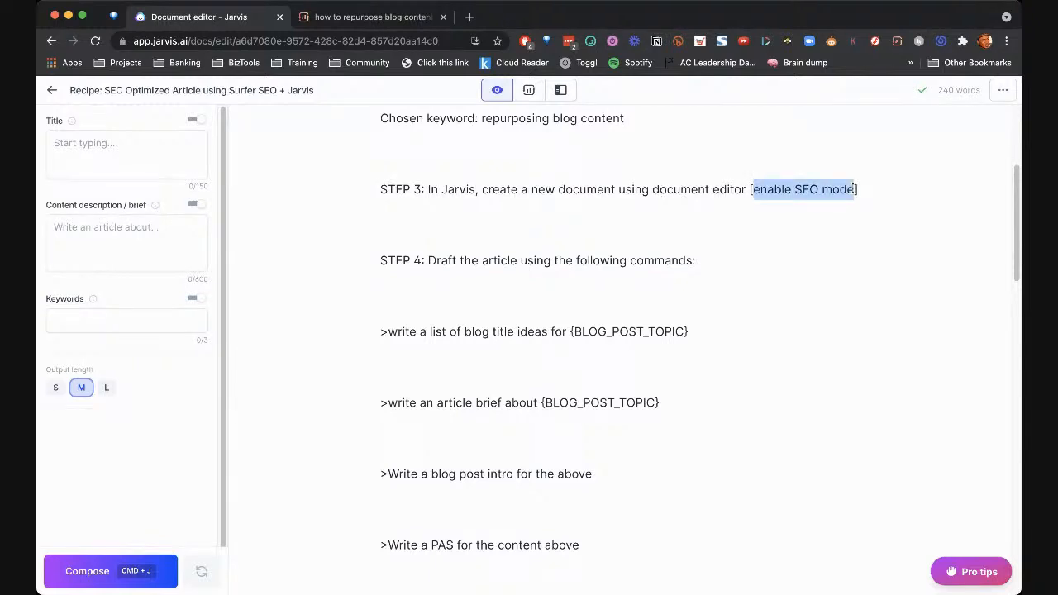
Enable SEO mode for the recipe document and open the existing "repurposing (and 6 more)" Content Editor
{"action": "left_click", "coordinate": [802, 189]}
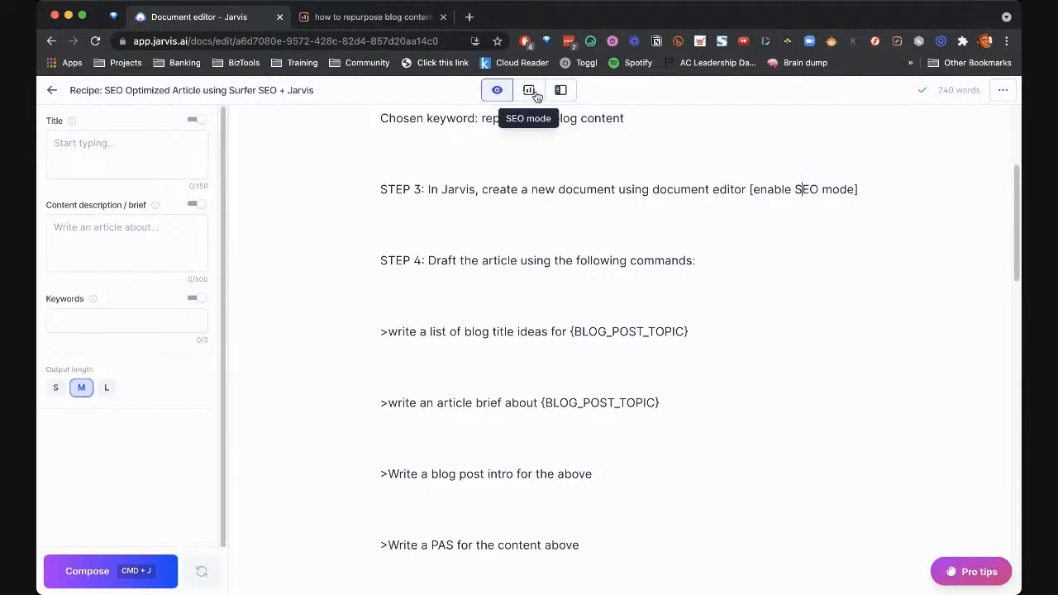
{"action": "left_click", "coordinate": [490, 92]}
{"action": "left_click", "coordinate": [529, 91]}
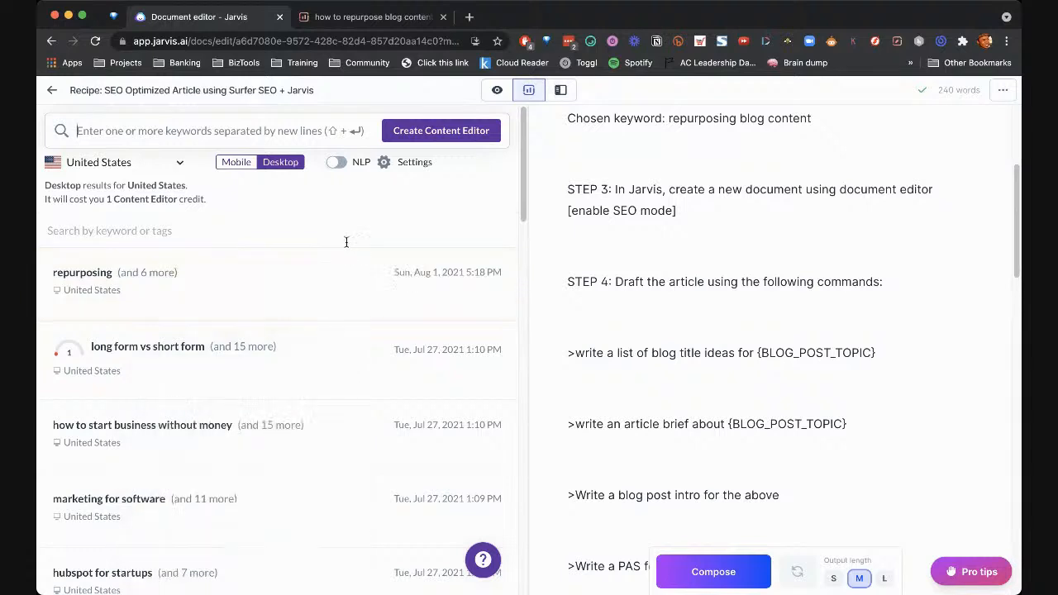
{"action": "mouse_move", "coordinate": [93, 277]}
{"action": "left_click", "coordinate": [444, 275]}
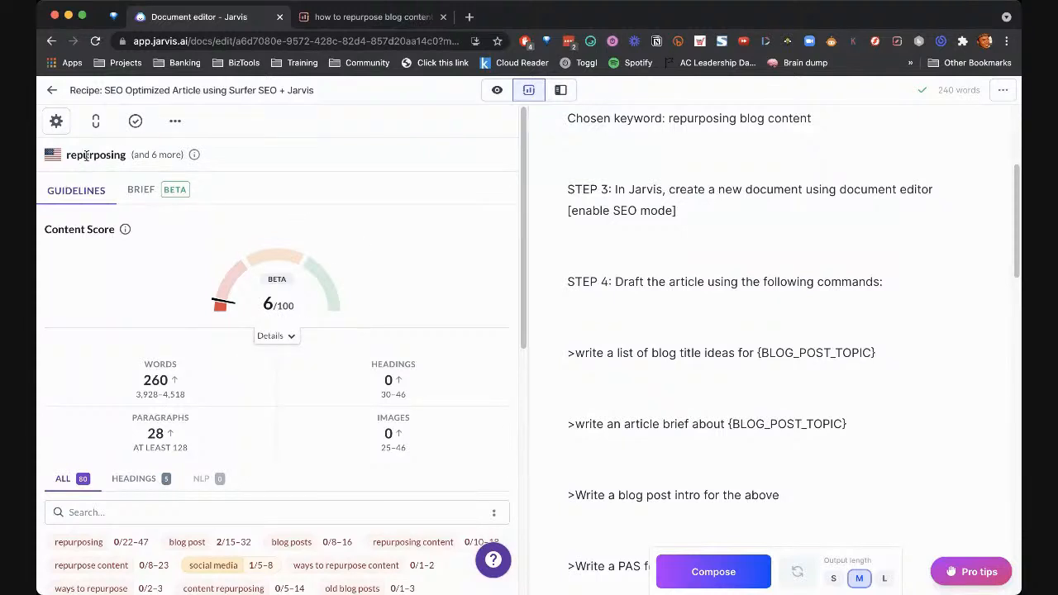
Examine the content score, the included keywords and the recommended ranges for words, headings, paragraphs and images
{"action": "mouse_move", "coordinate": [272, 229]}
{"action": "mouse_move", "coordinate": [218, 367]}
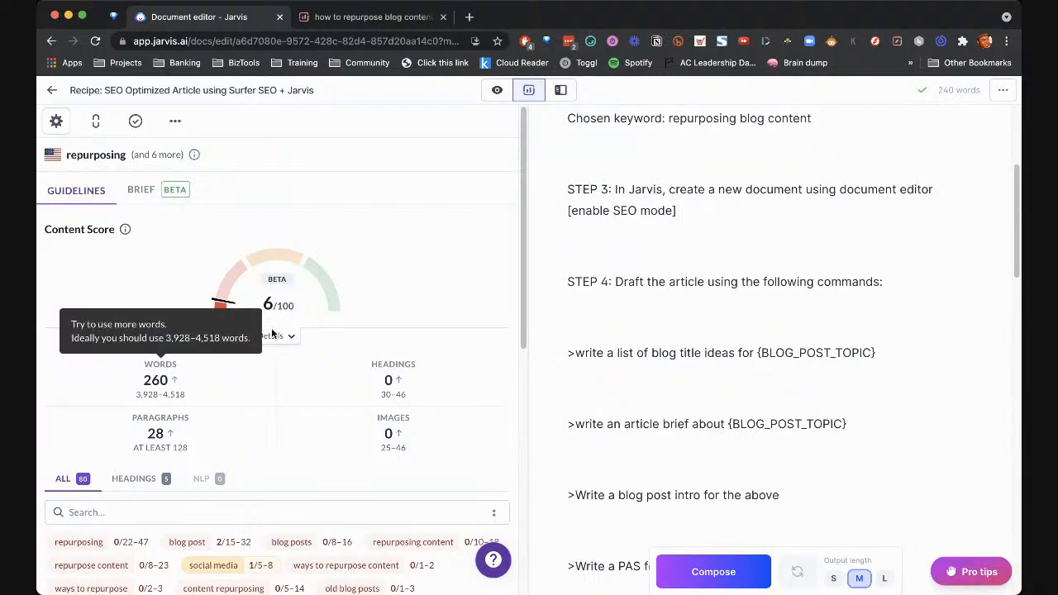
{"action": "left_click_drag", "start_coordinate": [68, 155], "coordinate": [129, 159]}
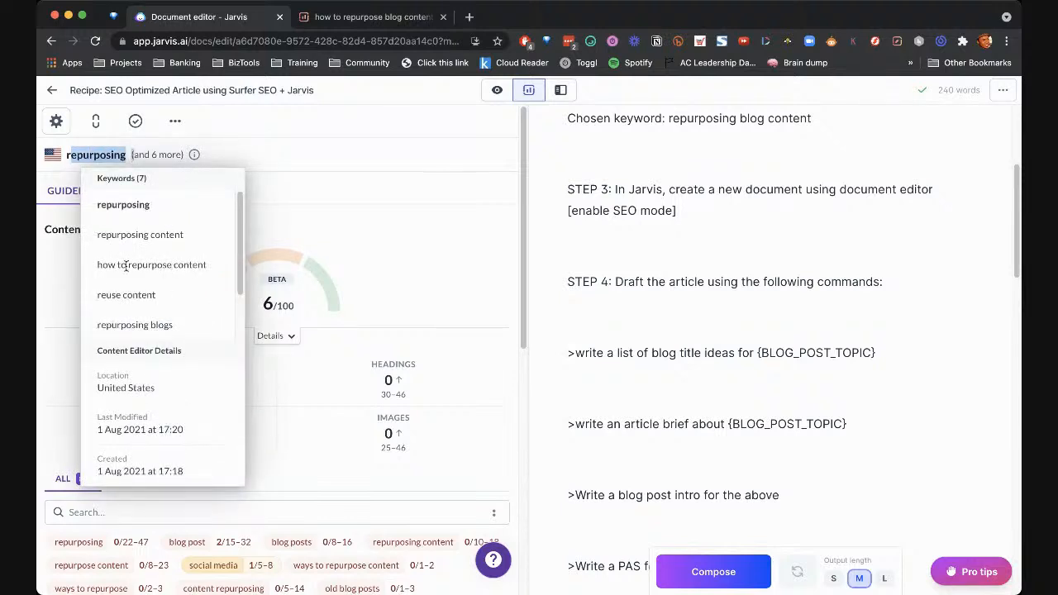
{"action": "left_click", "coordinate": [303, 268]}
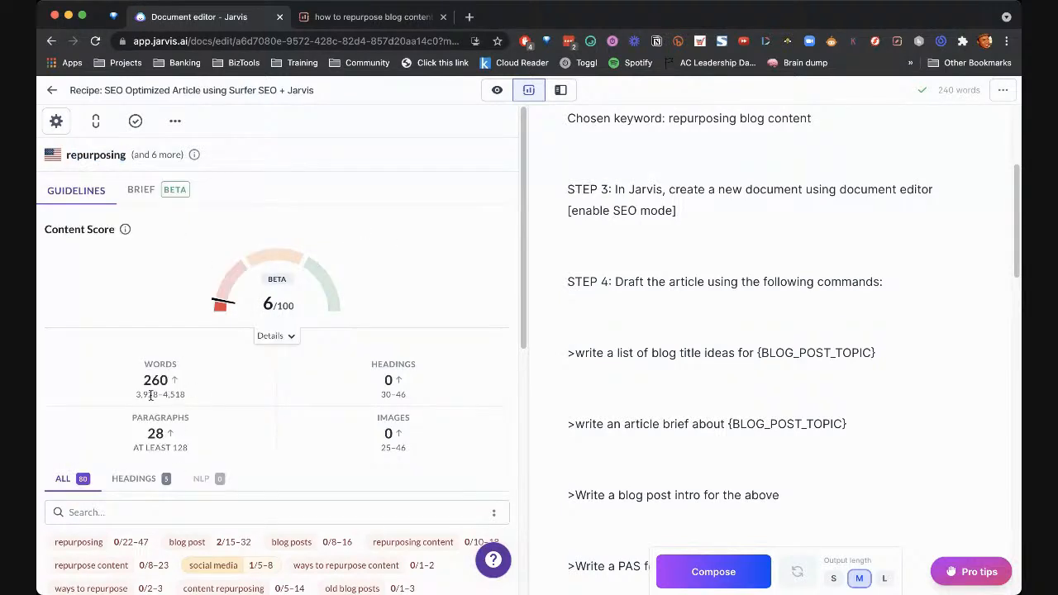
{"action": "left_click_drag", "start_coordinate": [136, 394], "coordinate": [195, 393]}
{"action": "left_click", "coordinate": [195, 395]}
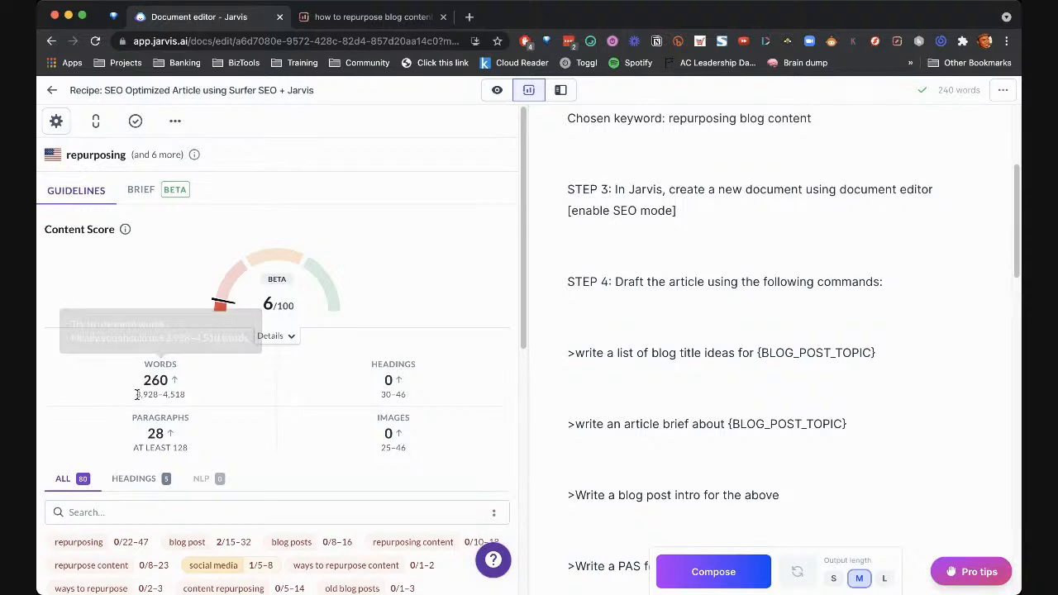
{"action": "left_click_drag", "start_coordinate": [135, 394], "coordinate": [205, 400]}
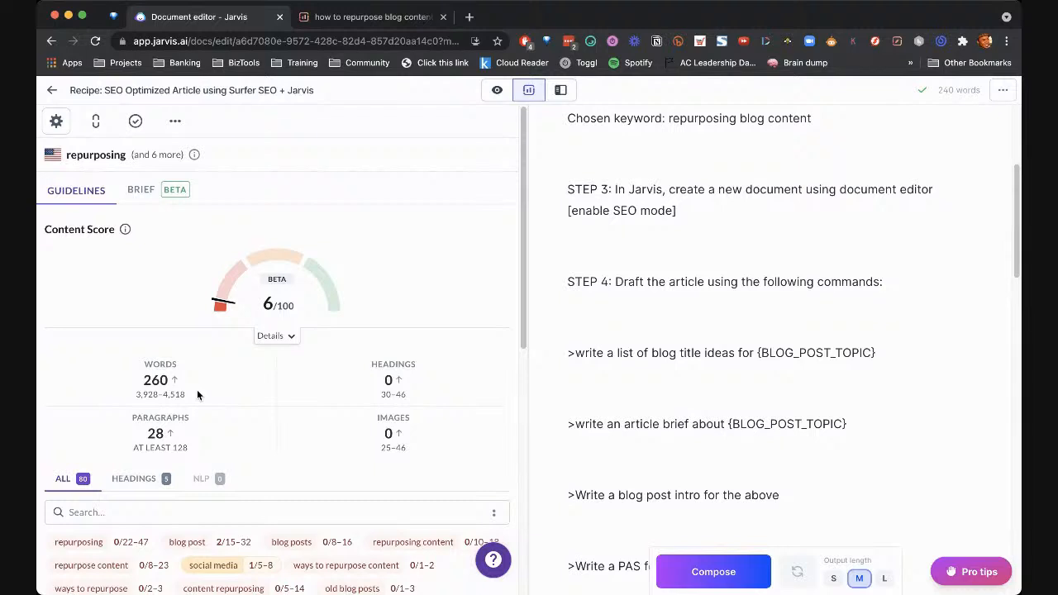
{"action": "left_click_drag", "start_coordinate": [381, 395], "coordinate": [395, 394]}
{"action": "left_click", "coordinate": [195, 446]}
{"action": "left_click_drag", "start_coordinate": [383, 447], "coordinate": [426, 453]}
Look through the guidelines' full list of suggested terms and their recommended usage counts
{"action": "scroll", "coordinate": [268, 354], "scroll_direction": "down", "scroll_amount": 5}
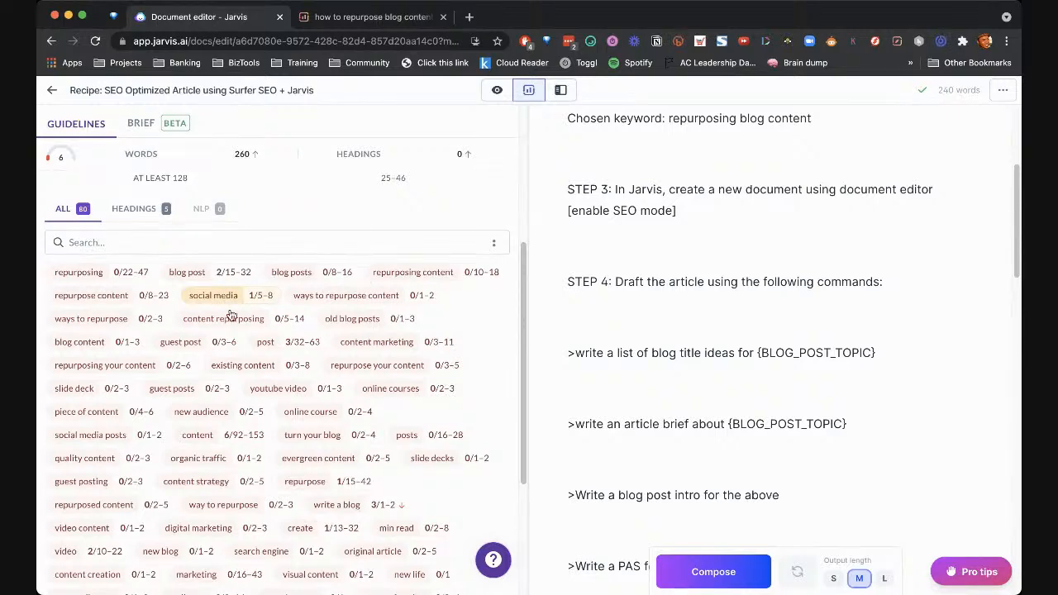
{"action": "scroll", "coordinate": [207, 347], "scroll_direction": "down", "scroll_amount": 5}
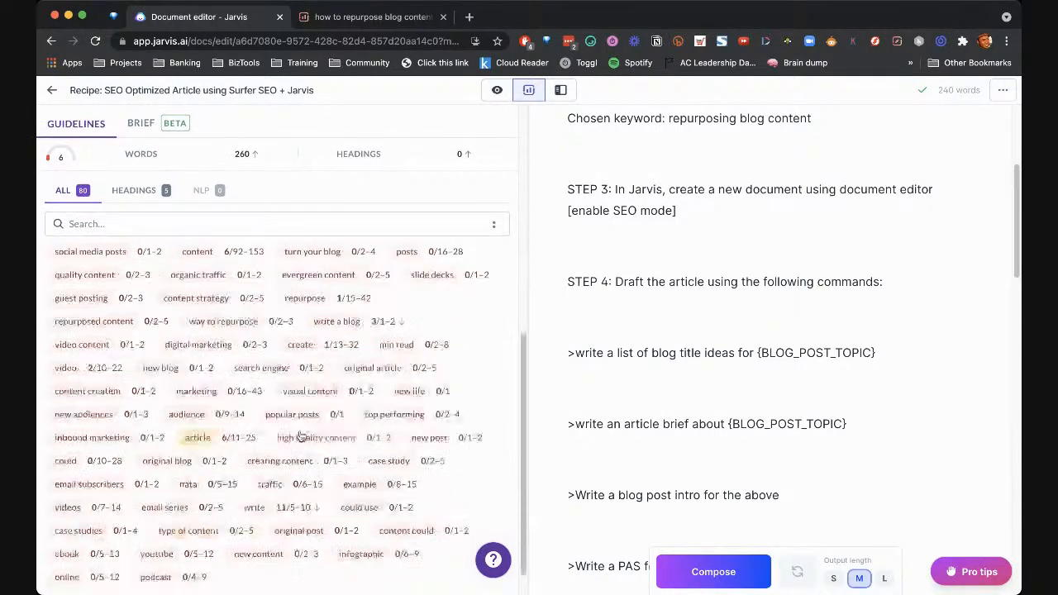
{"action": "scroll", "coordinate": [298, 412], "scroll_direction": "up", "scroll_amount": 6}
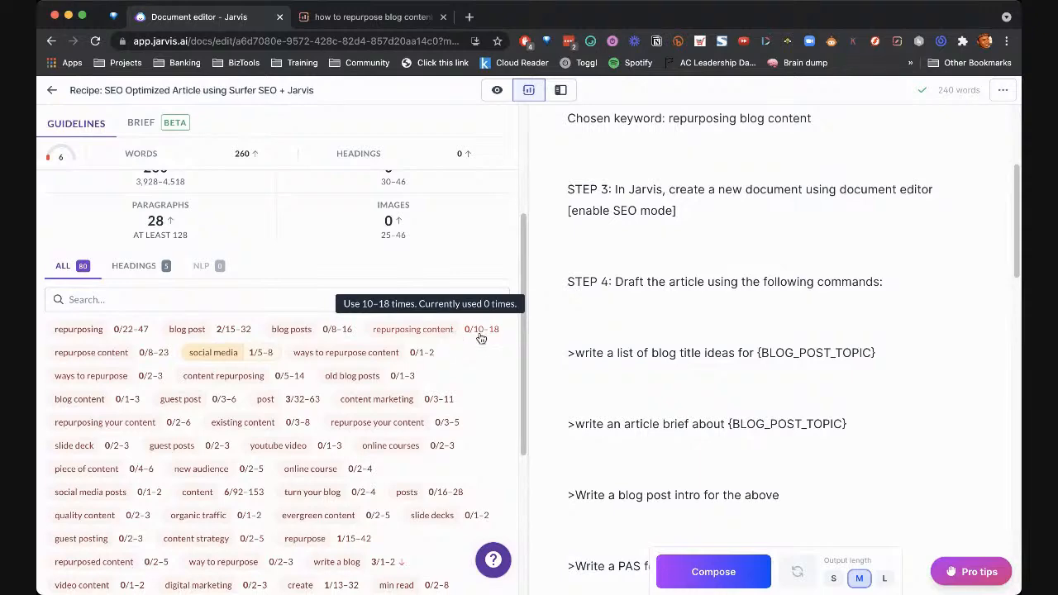
{"action": "scroll", "coordinate": [413, 367], "scroll_direction": "down", "scroll_amount": 1}
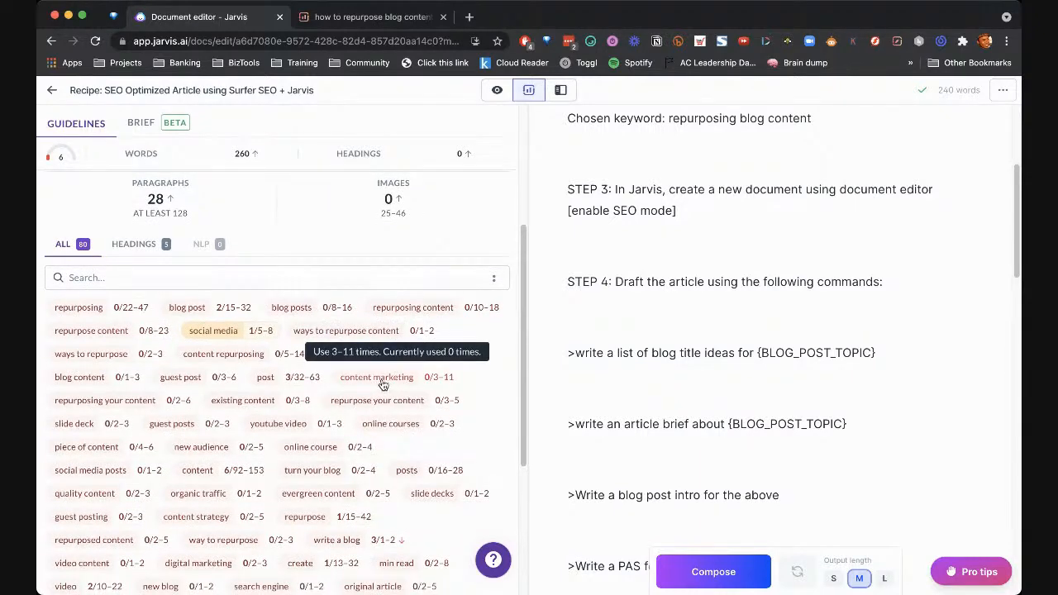
{"action": "scroll", "coordinate": [383, 384], "scroll_direction": "down", "scroll_amount": 3}
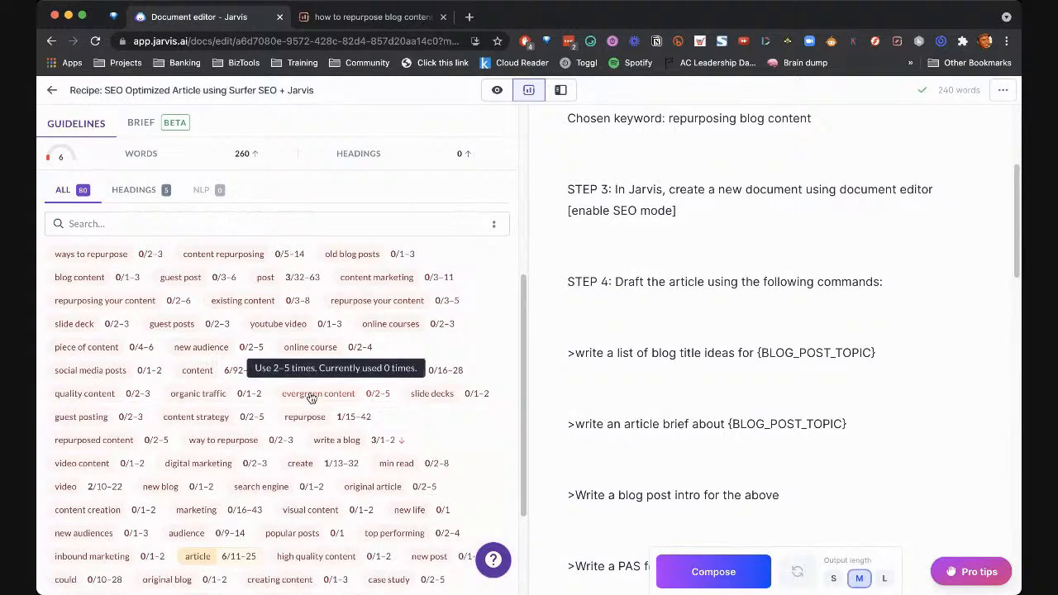
{"action": "scroll", "coordinate": [281, 413], "scroll_direction": "up", "scroll_amount": 8}
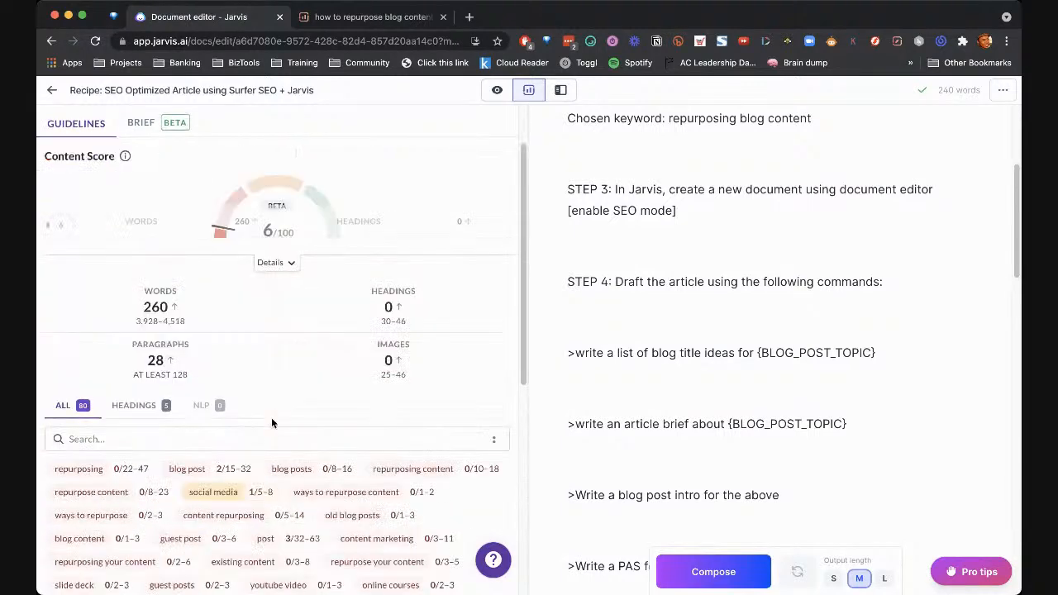
{"action": "scroll", "coordinate": [382, 457], "scroll_direction": "down", "scroll_amount": 5}
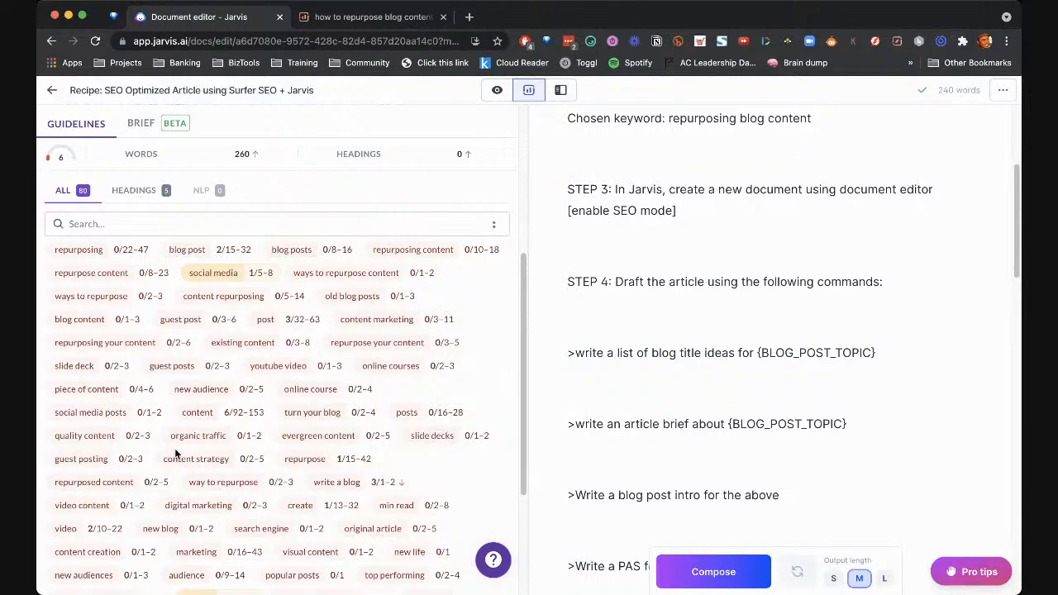
{"action": "scroll", "coordinate": [301, 489], "scroll_direction": "up", "scroll_amount": 2}
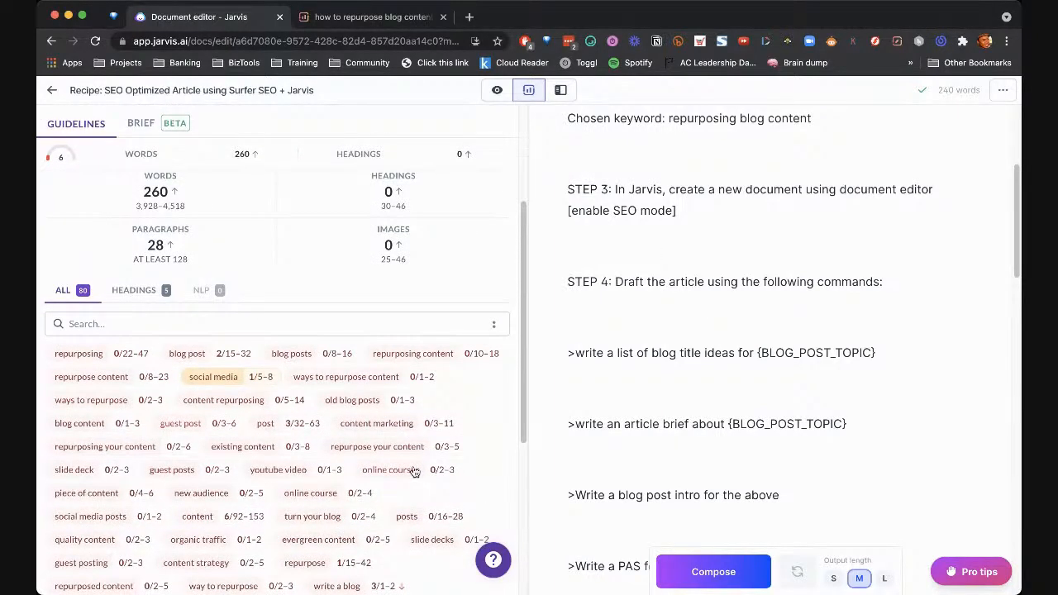
{"action": "scroll", "coordinate": [400, 459], "scroll_direction": "up", "scroll_amount": 3}
{"action": "scroll", "coordinate": [400, 454], "scroll_direction": "down", "scroll_amount": 3}
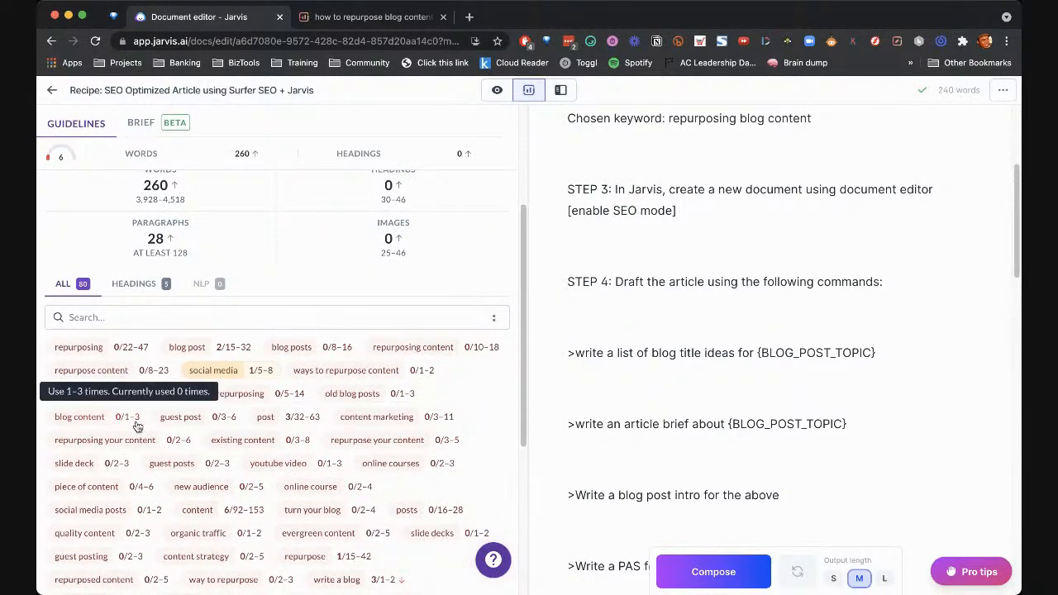
Try out the suggested term "blog content" on the blank line under STEP 4, and delete it again
{"action": "type", "text": "log"}
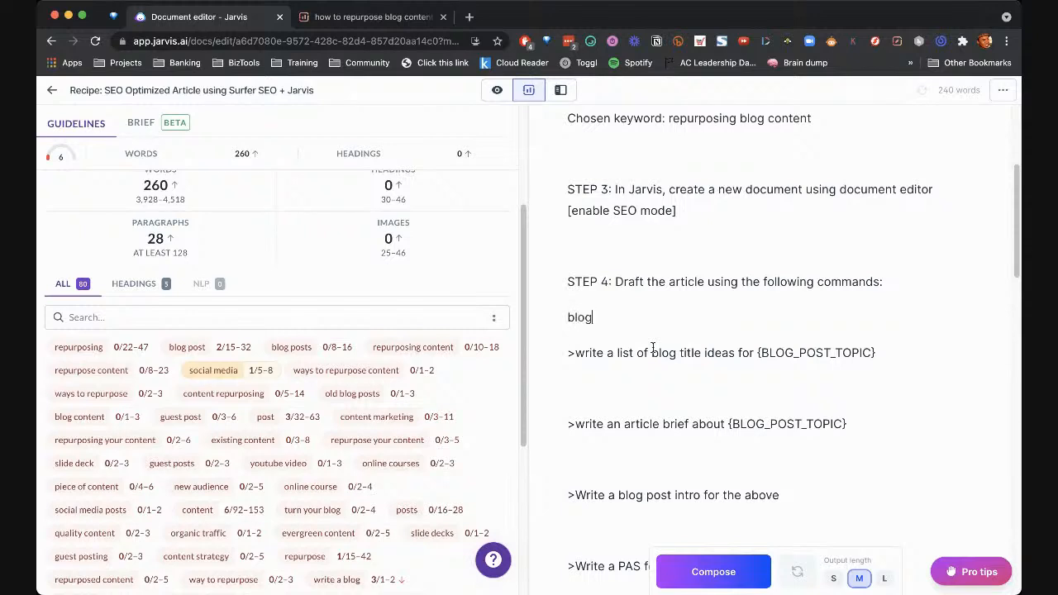
{"action": "type", "text": " content"}
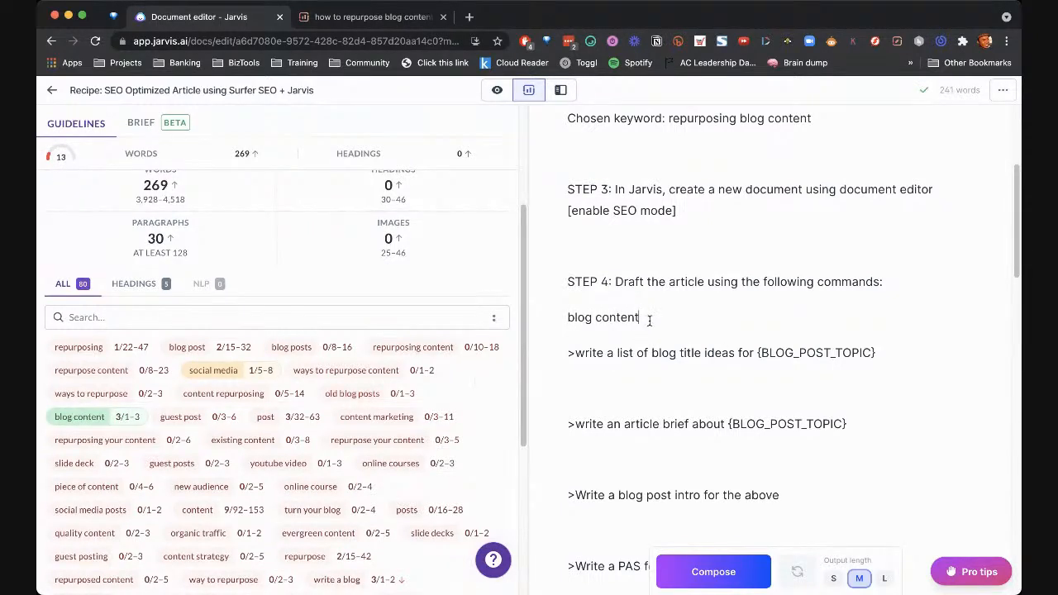
{"action": "left_click_drag", "start_coordinate": [650, 321], "coordinate": [562, 318]}
{"action": "key", "text": "BackSpace"}
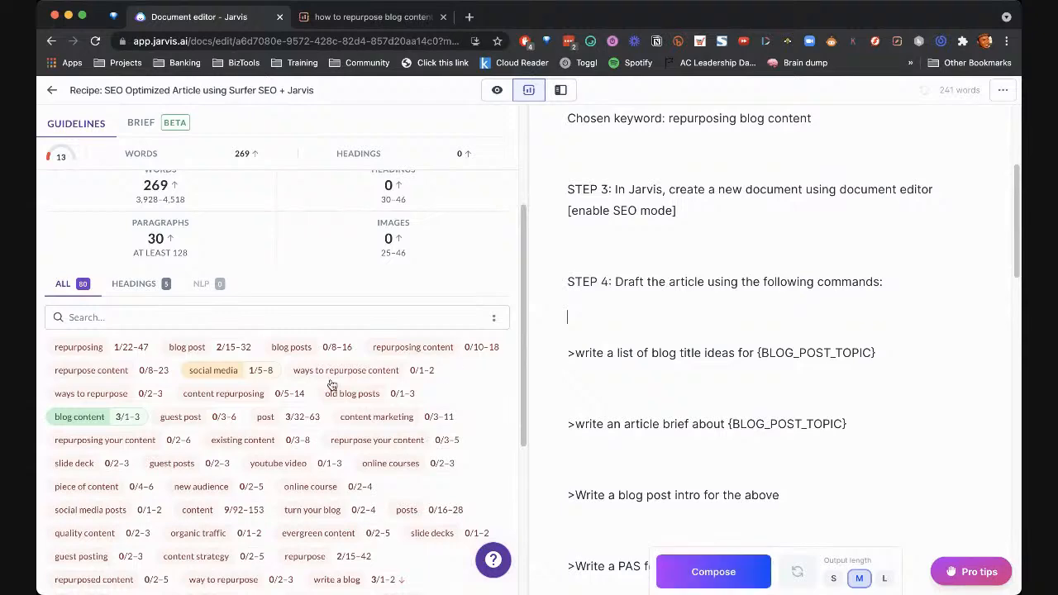
Review the remaining suggested terms and the content score, and reread STEP 1 to STEP 4 of the recipe
{"action": "scroll", "coordinate": [305, 400], "scroll_direction": "down", "scroll_amount": 4}
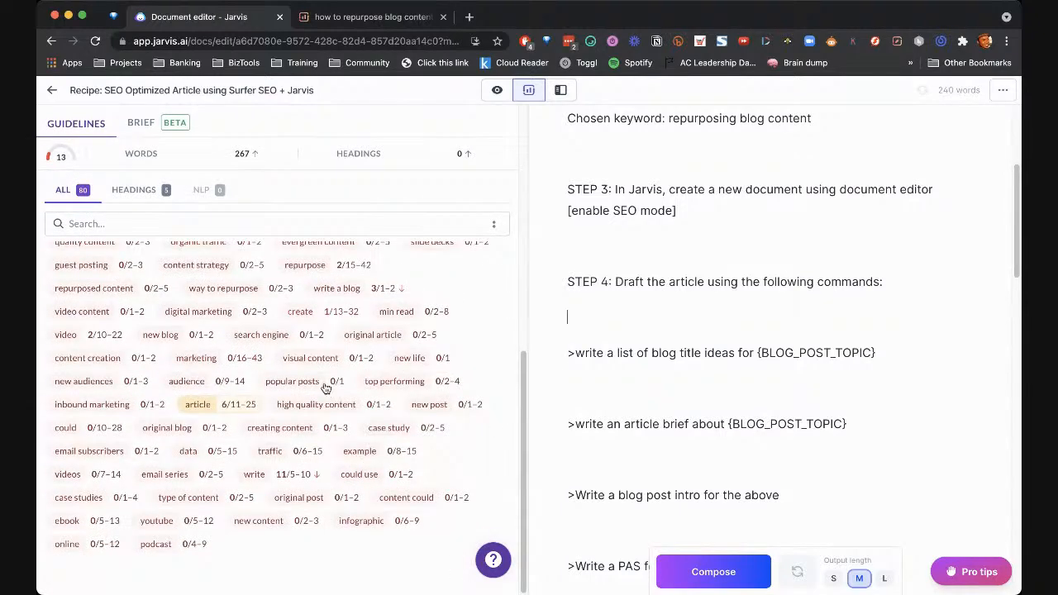
{"action": "scroll", "coordinate": [326, 387], "scroll_direction": "up", "scroll_amount": 5}
{"action": "scroll", "coordinate": [325, 381], "scroll_direction": "up", "scroll_amount": 2}
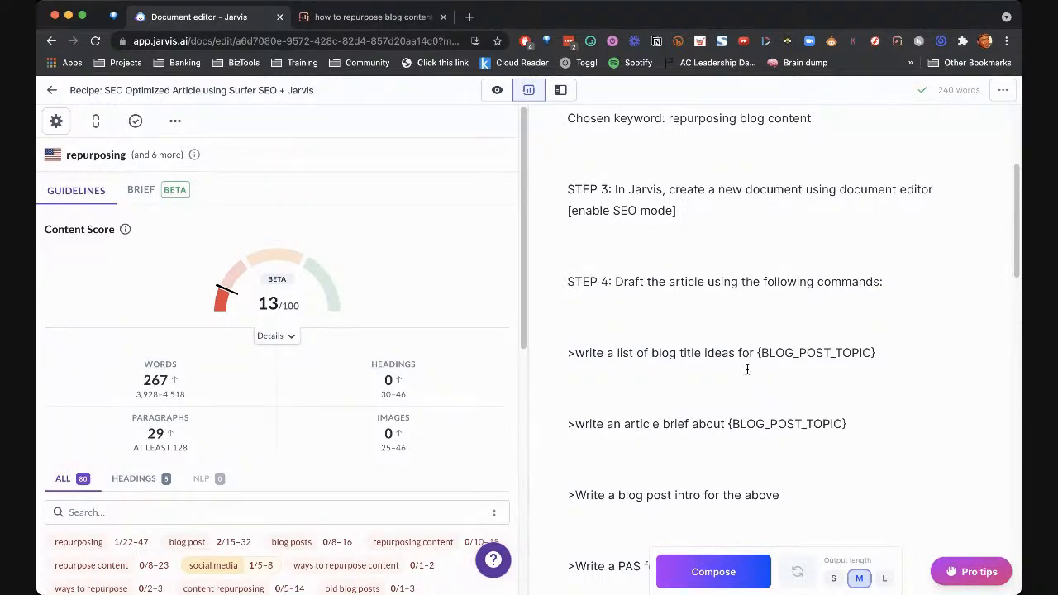
{"action": "mouse_move", "coordinate": [330, 303]}
{"action": "scroll", "coordinate": [681, 333], "scroll_direction": "up", "scroll_amount": 3}
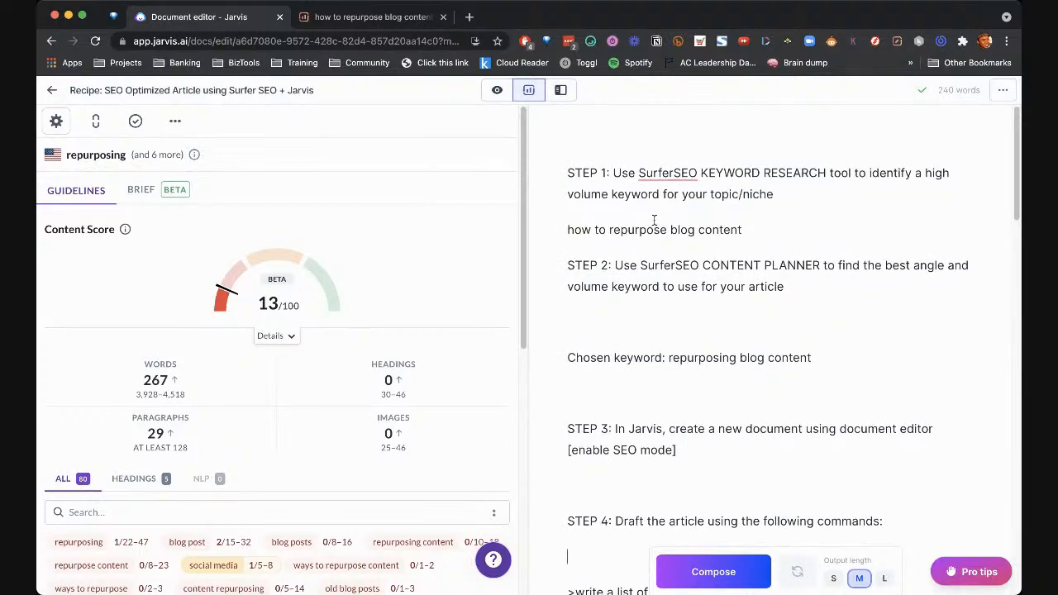
{"action": "left_click", "coordinate": [696, 310]}
{"action": "scroll", "coordinate": [696, 310], "scroll_direction": "down", "scroll_amount": 3}
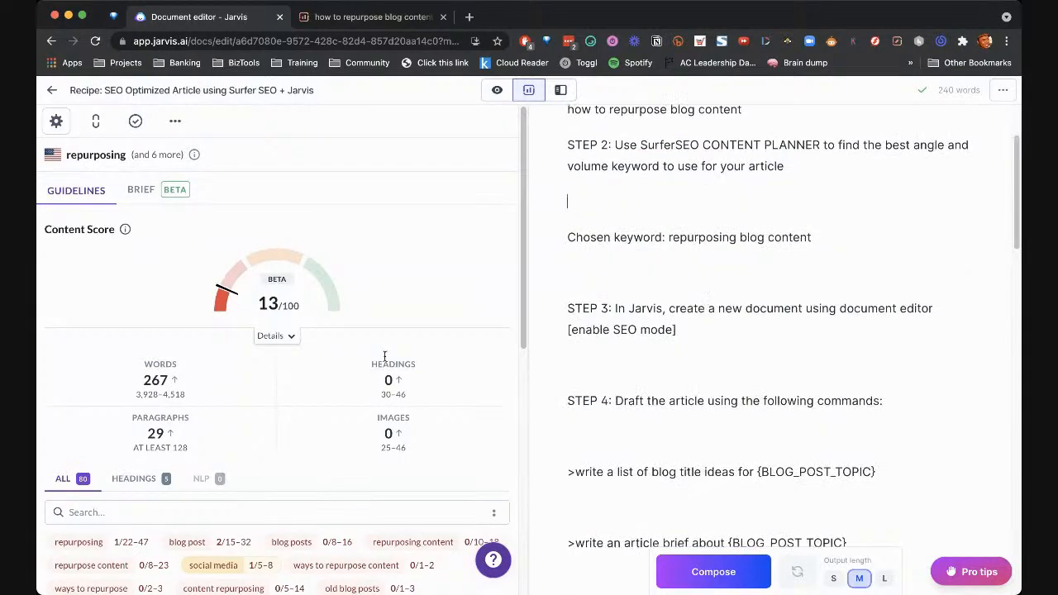
{"action": "scroll", "coordinate": [359, 331], "scroll_direction": "down", "scroll_amount": 5}
{"action": "scroll", "coordinate": [359, 423], "scroll_direction": "up", "scroll_amount": 5}
{"action": "scroll", "coordinate": [690, 270], "scroll_direction": "up", "scroll_amount": 1}
{"action": "scroll", "coordinate": [681, 240], "scroll_direction": "down", "scroll_amount": 1}
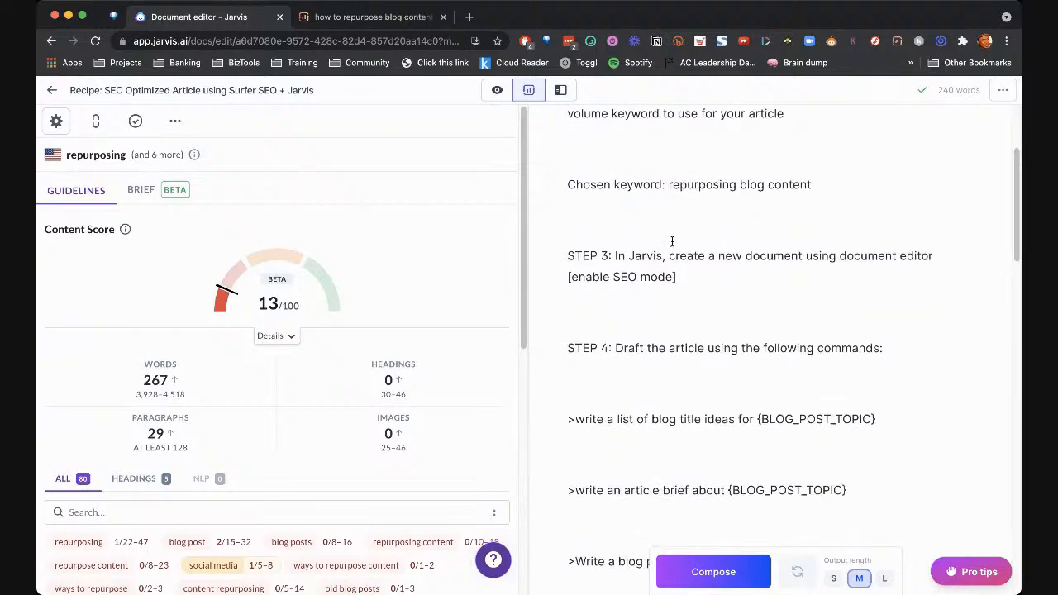
{"action": "scroll", "coordinate": [652, 296], "scroll_direction": "down", "scroll_amount": 3}
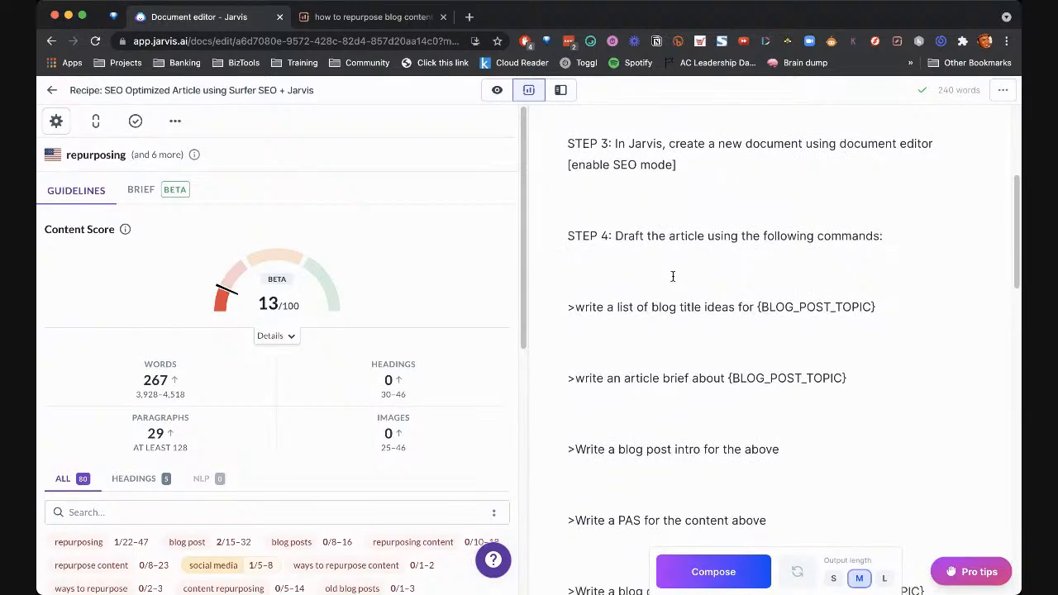
{"action": "scroll", "coordinate": [639, 220], "scroll_direction": "up", "scroll_amount": 5}
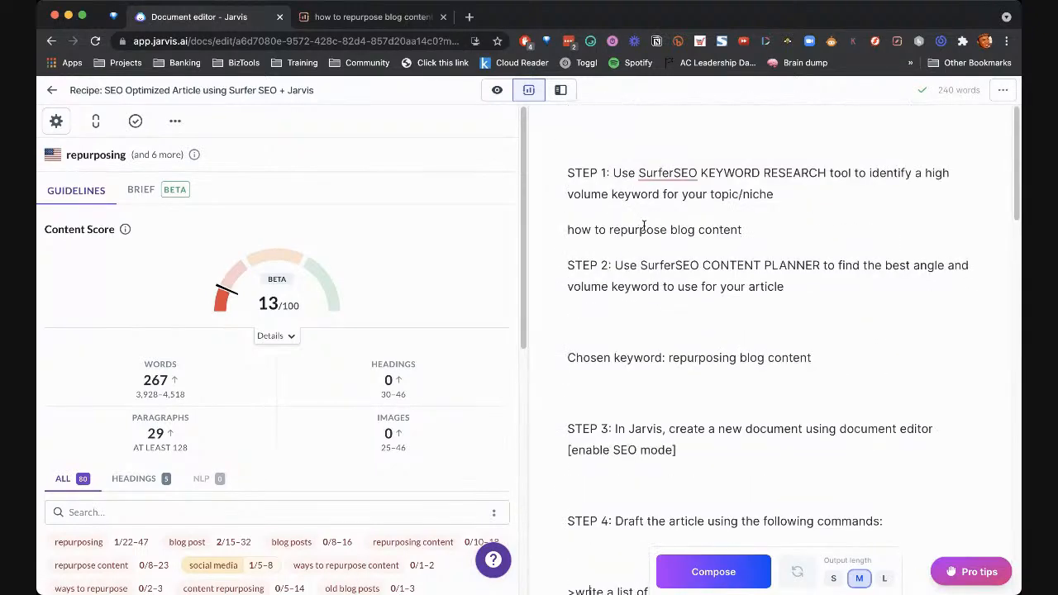
Copy "repurposing blog content" from the "Chosen keyword:" line and make it bold there
{"action": "scroll", "coordinate": [628, 306], "scroll_direction": "down", "scroll_amount": 1}
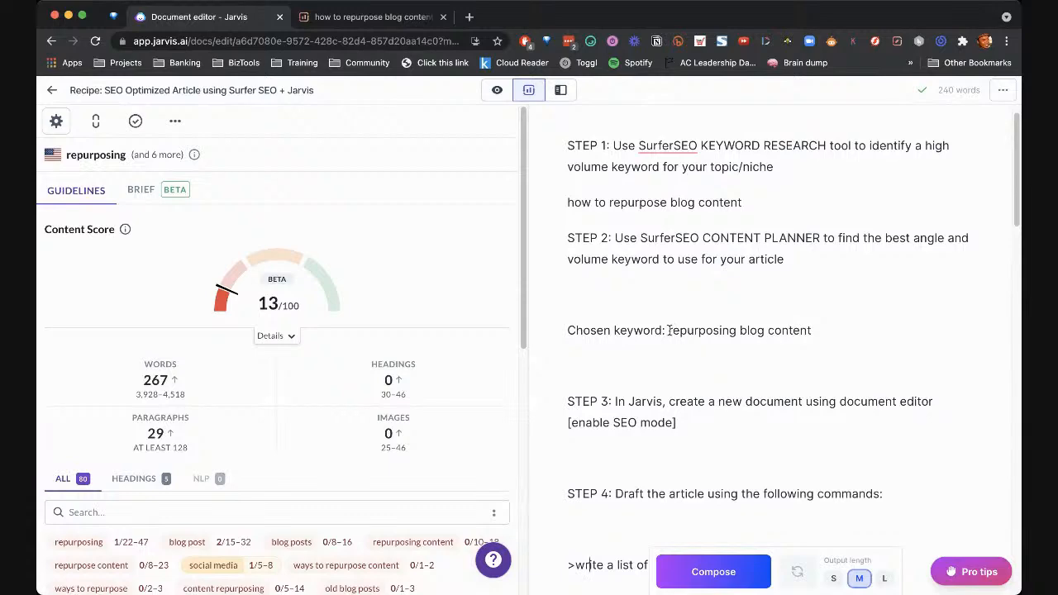
{"action": "left_click_drag", "start_coordinate": [668, 330], "coordinate": [811, 329]}
{"action": "key", "text": "super+c"}
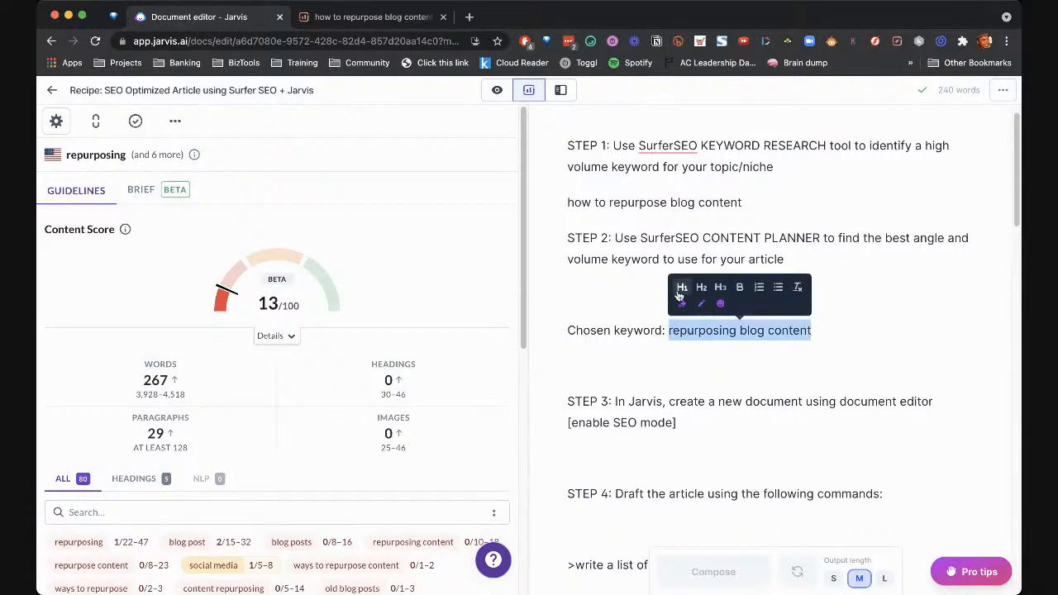
{"action": "left_click", "coordinate": [740, 287]}
Replace {BLOG_POST_TOPIC} in the blog title ideas command under STEP 4 with "repurposing blog content"
{"action": "scroll", "coordinate": [789, 236], "scroll_direction": "down", "scroll_amount": 5}
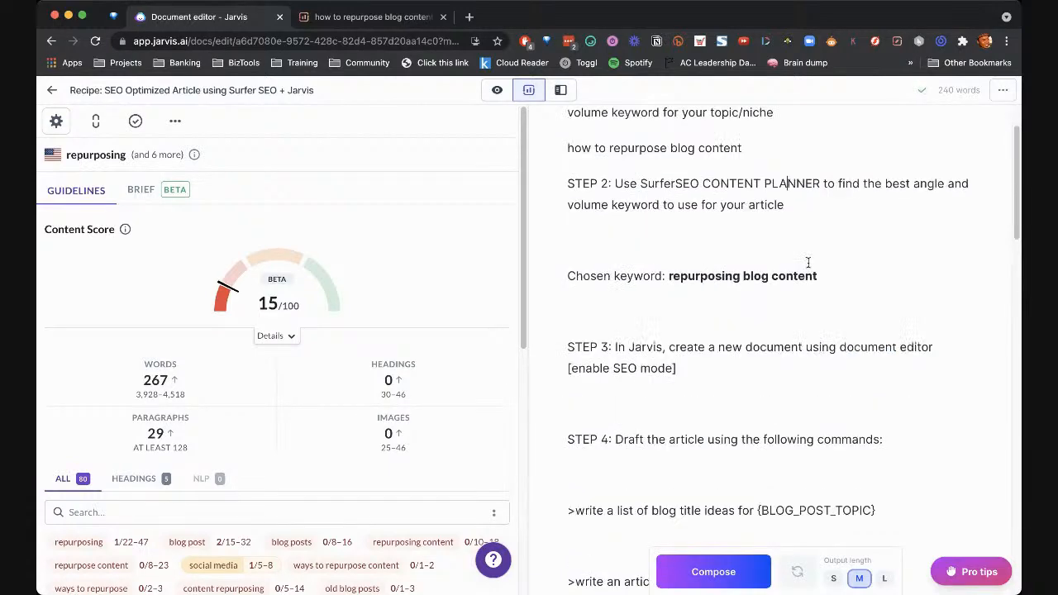
{"action": "scroll", "coordinate": [810, 265], "scroll_direction": "up", "scroll_amount": 2}
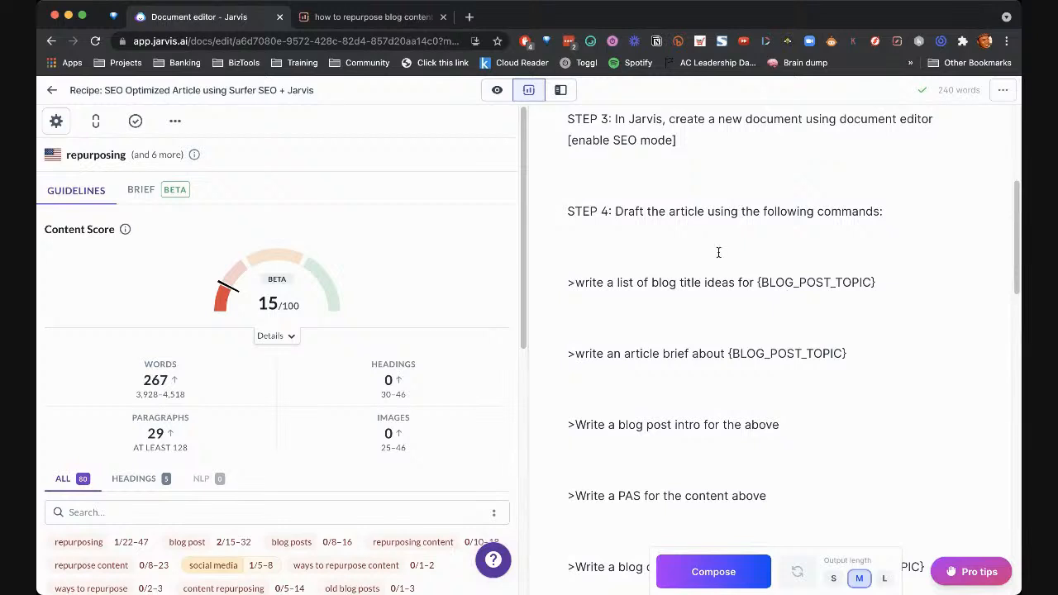
{"action": "left_click_drag", "start_coordinate": [757, 282], "coordinate": [886, 284]}
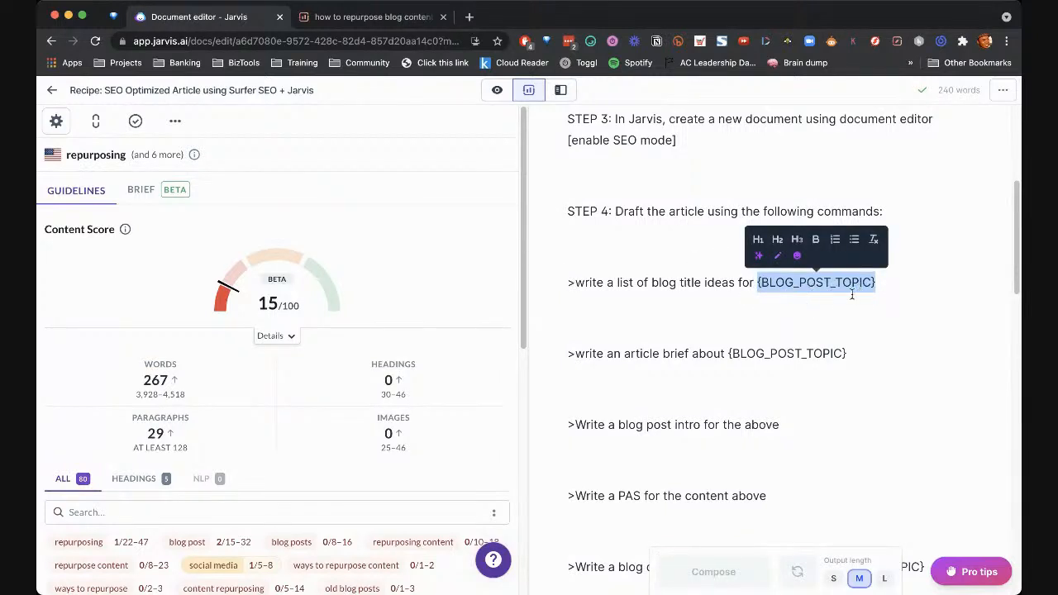
{"action": "key", "text": "super+v"}
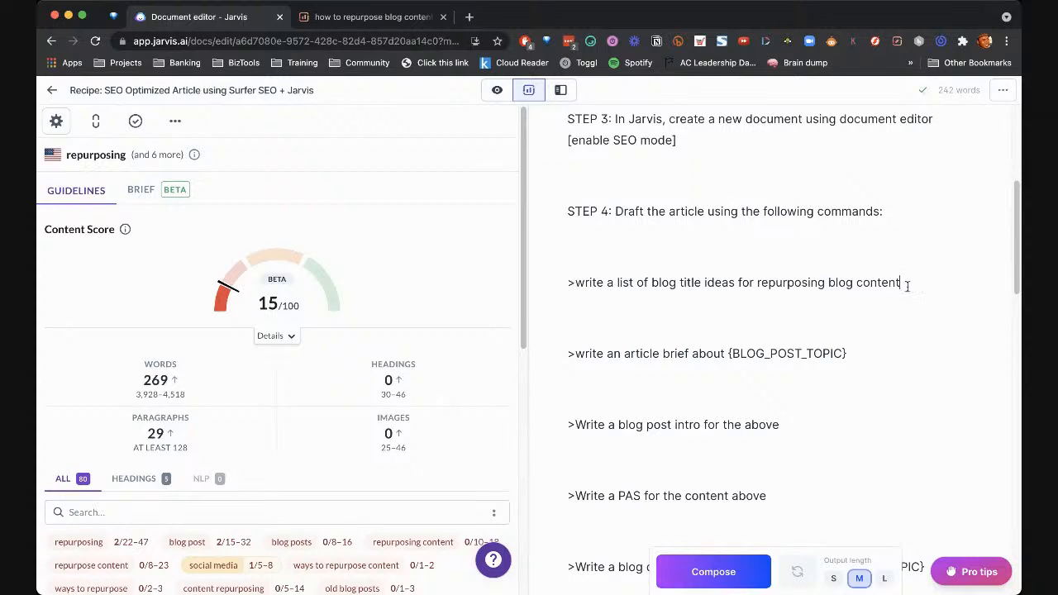
Review the pro tips on keyboard shortcuts for running and re-running Jarvis commands, and close them
{"action": "scroll", "coordinate": [819, 285], "scroll_direction": "down", "scroll_amount": 1}
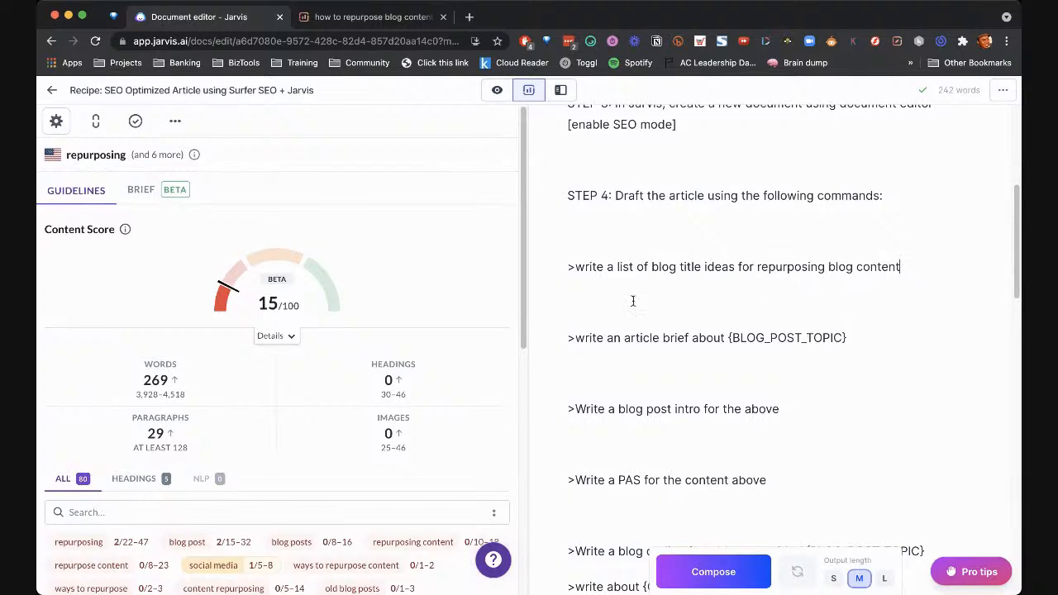
{"action": "left_click_drag", "start_coordinate": [559, 268], "coordinate": [917, 269]}
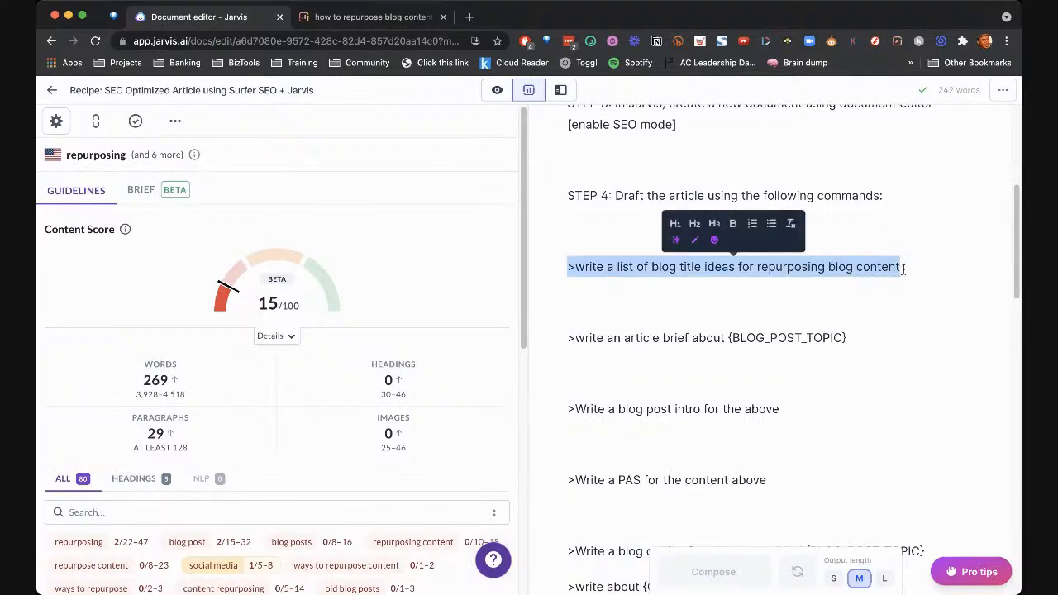
{"action": "left_click", "coordinate": [903, 268]}
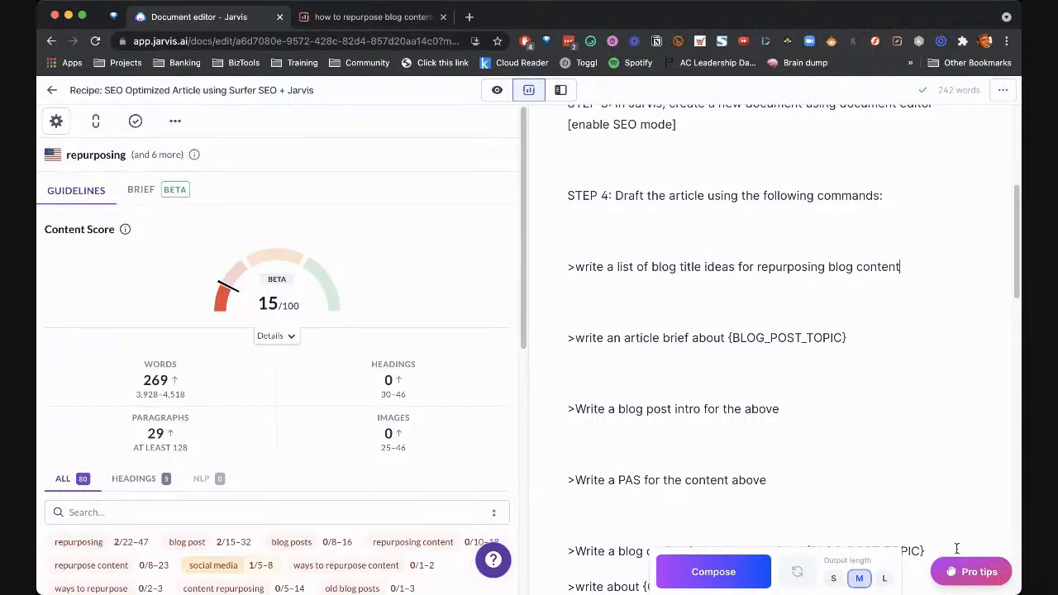
{"action": "left_click", "coordinate": [992, 580]}
{"action": "left_click", "coordinate": [909, 410]}
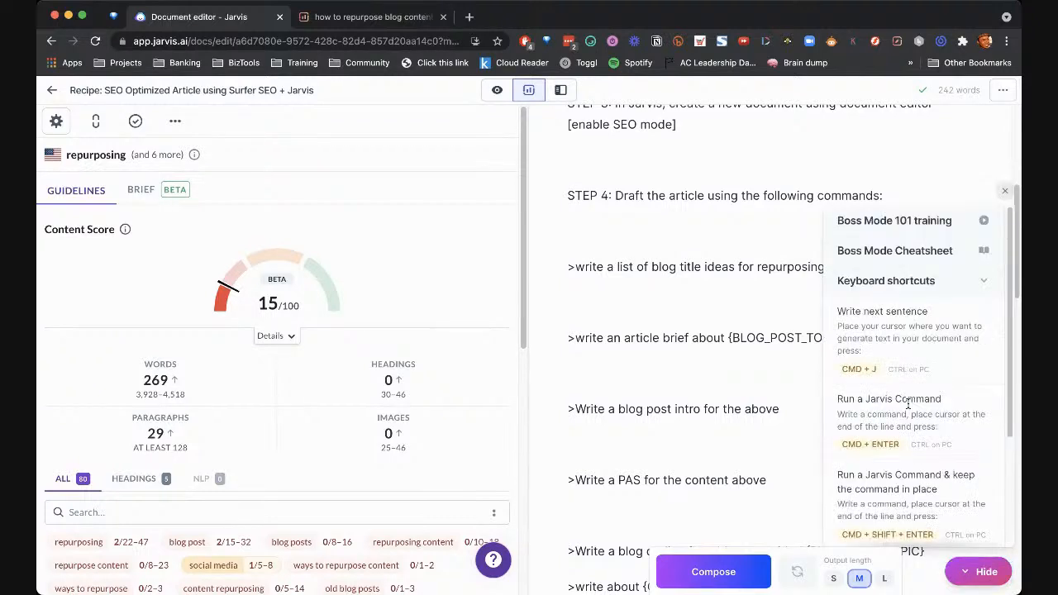
{"action": "scroll", "coordinate": [942, 334], "scroll_direction": "down", "scroll_amount": 3}
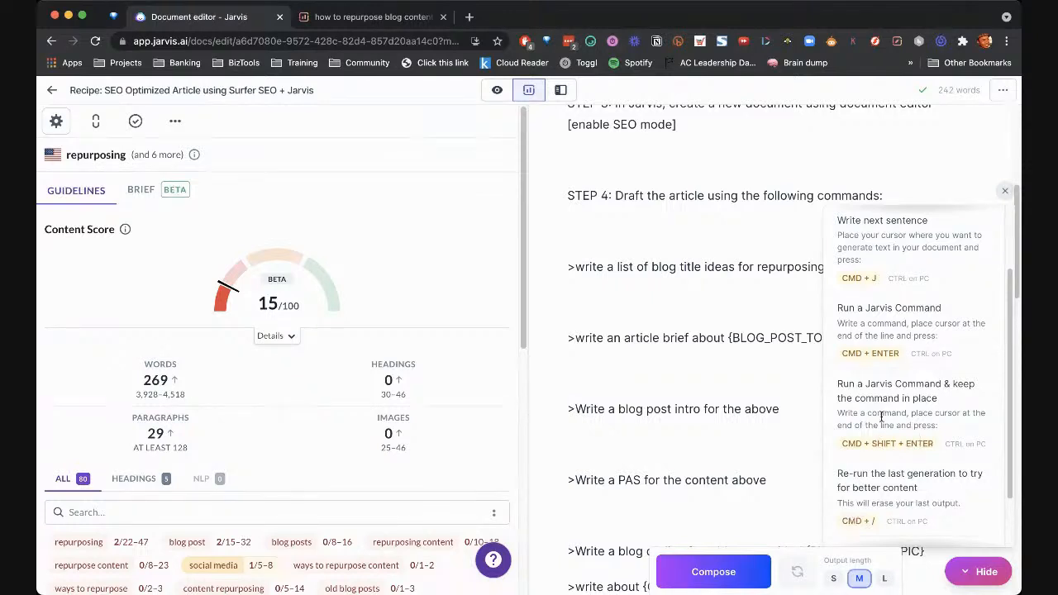
{"action": "scroll", "coordinate": [882, 423], "scroll_direction": "down", "scroll_amount": 1}
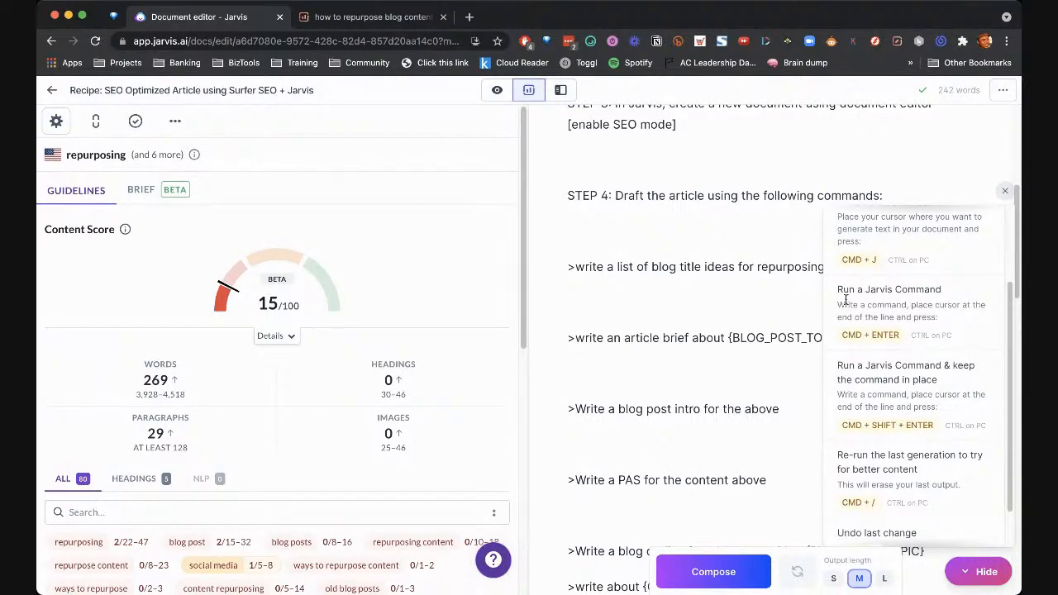
{"action": "scroll", "coordinate": [876, 310], "scroll_direction": "up", "scroll_amount": 2}
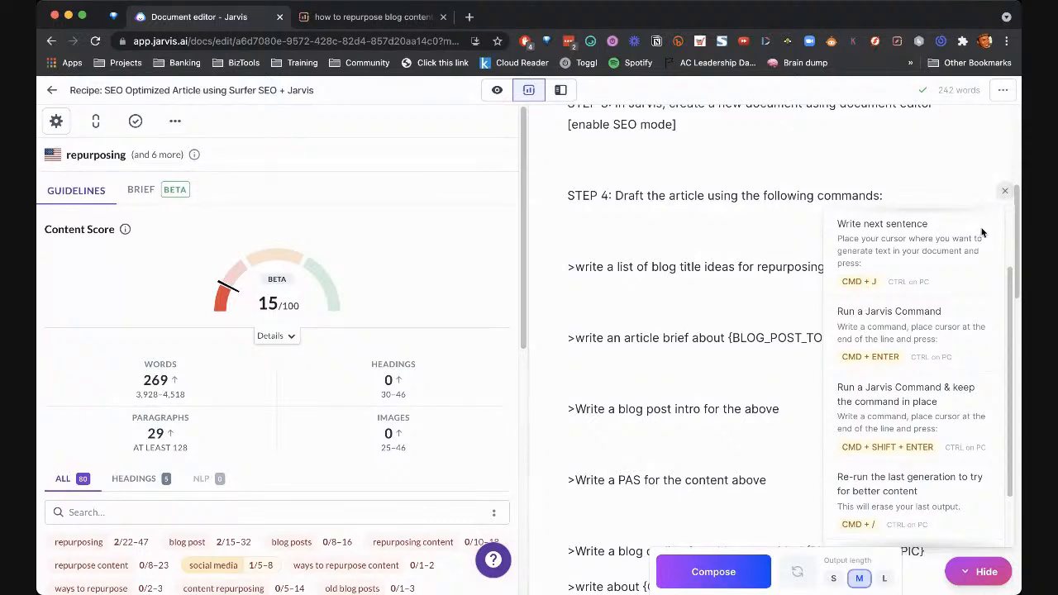
{"action": "scroll", "coordinate": [1002, 205], "scroll_direction": "down", "scroll_amount": 1}
{"action": "left_click", "coordinate": [1004, 194]}
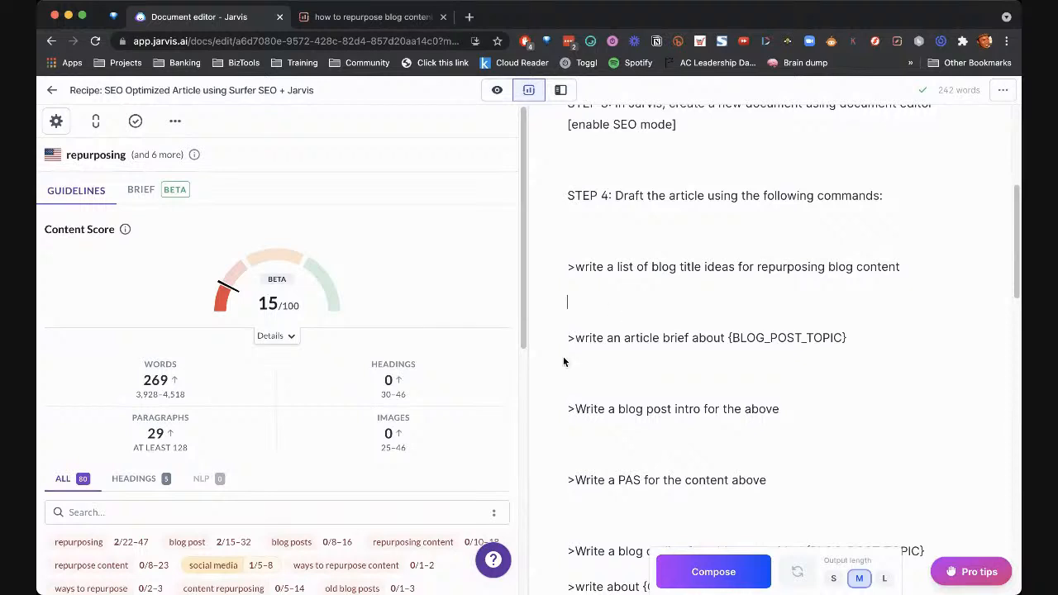
Try out the text "And then I can speak it out right so let's up" below the blog title ideas command, and delete it
{"action": "type", "text": "And then I can speak it out right so"}
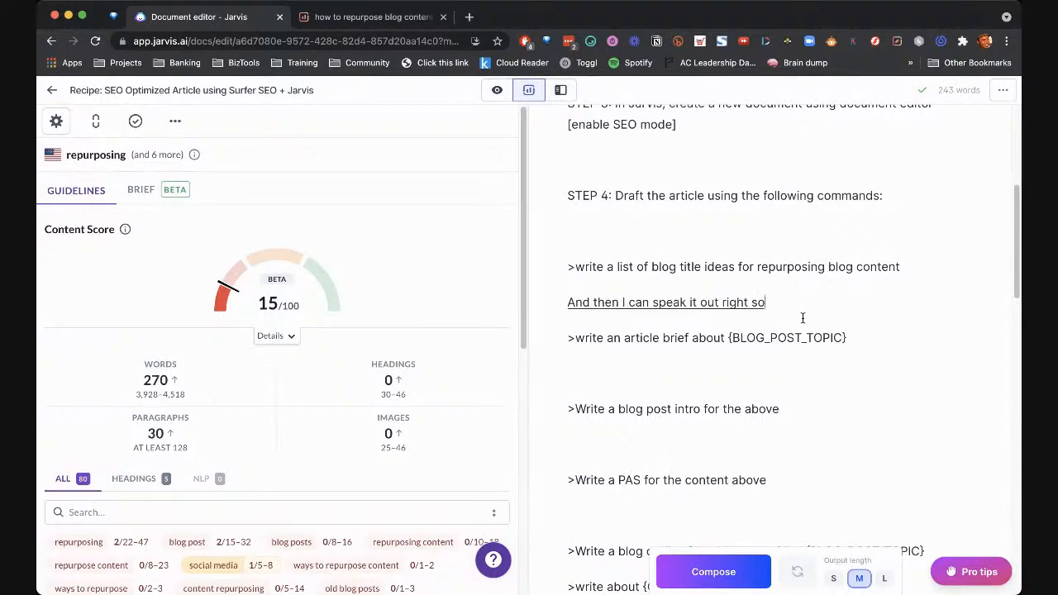
{"action": "type", "text": " let's up"}
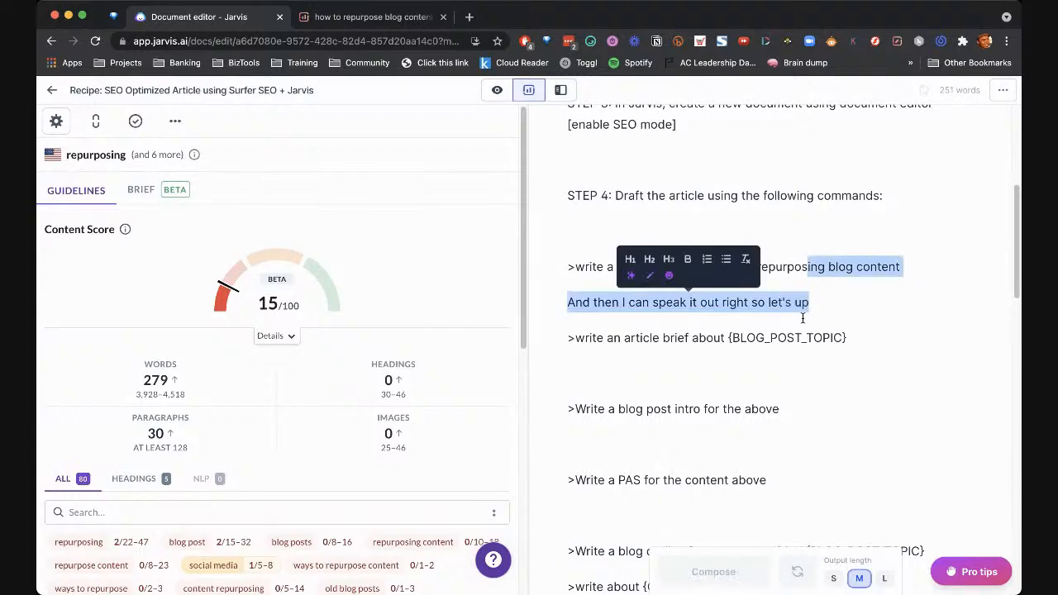
{"action": "left_click_drag", "start_coordinate": [815, 304], "coordinate": [569, 304]}
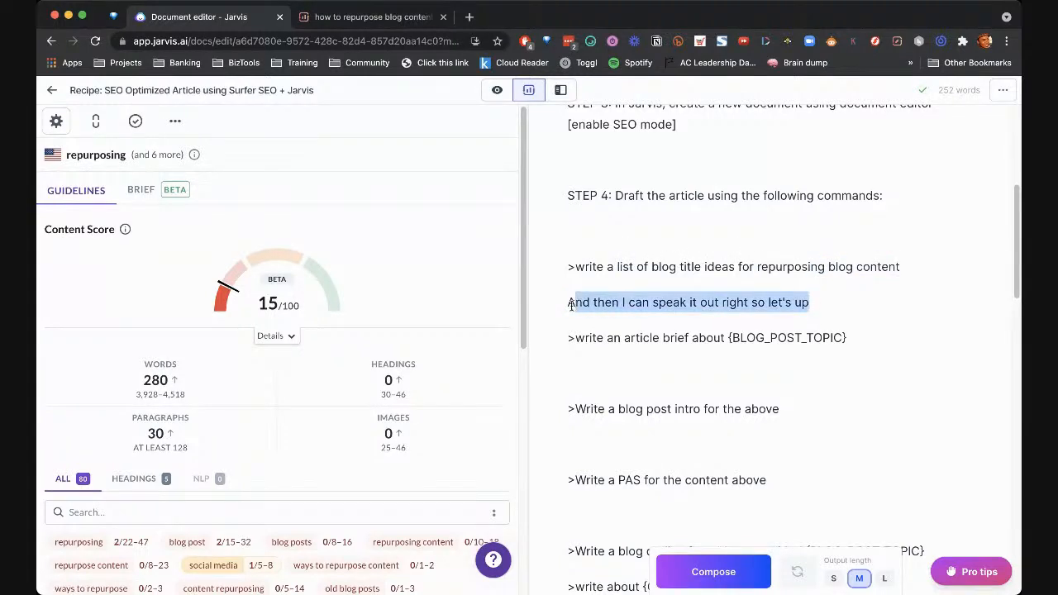
{"action": "key", "text": "BackSpace"}
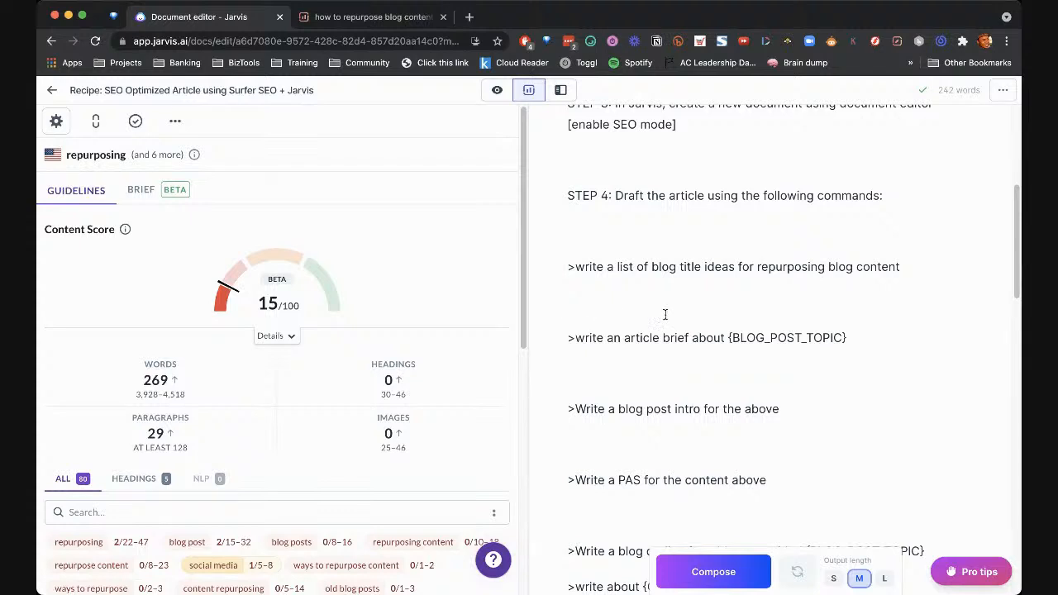
Try out the line "Write a list of blog title ideas for repurposing blog content" below the matching command, correcting "blow" to "blog", and delete it
{"action": "type", "text": "Write a list of Blo tidal"}
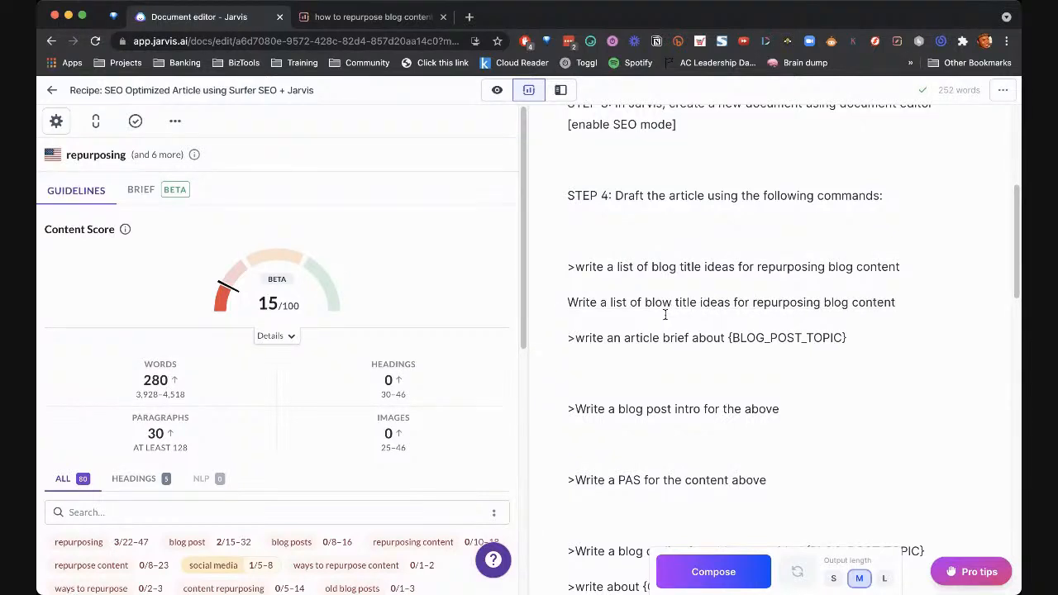
{"action": "left_click_drag", "start_coordinate": [662, 303], "coordinate": [672, 304]}
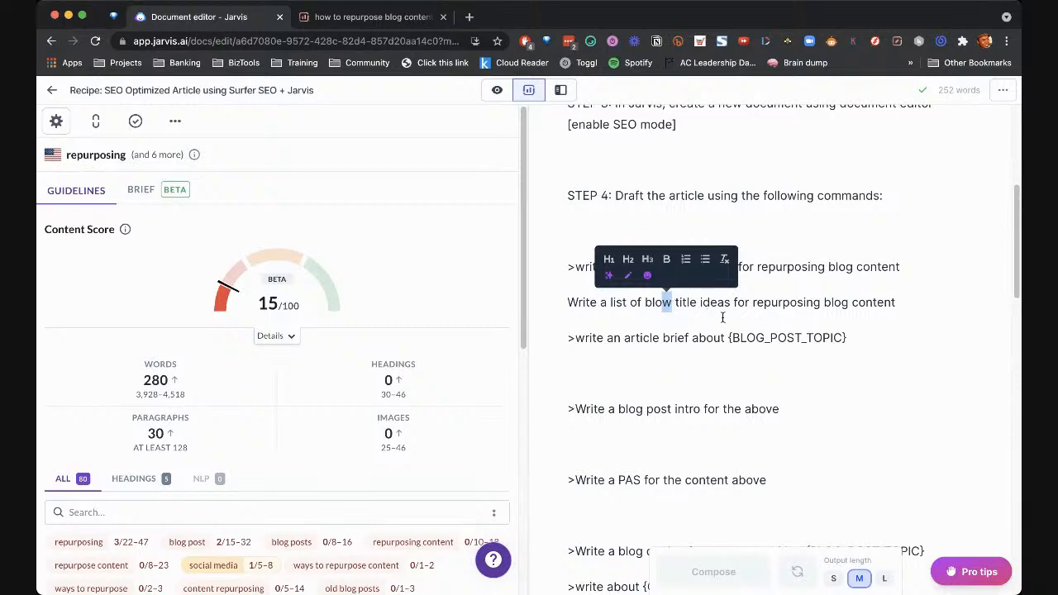
{"action": "type", "text": "g"}
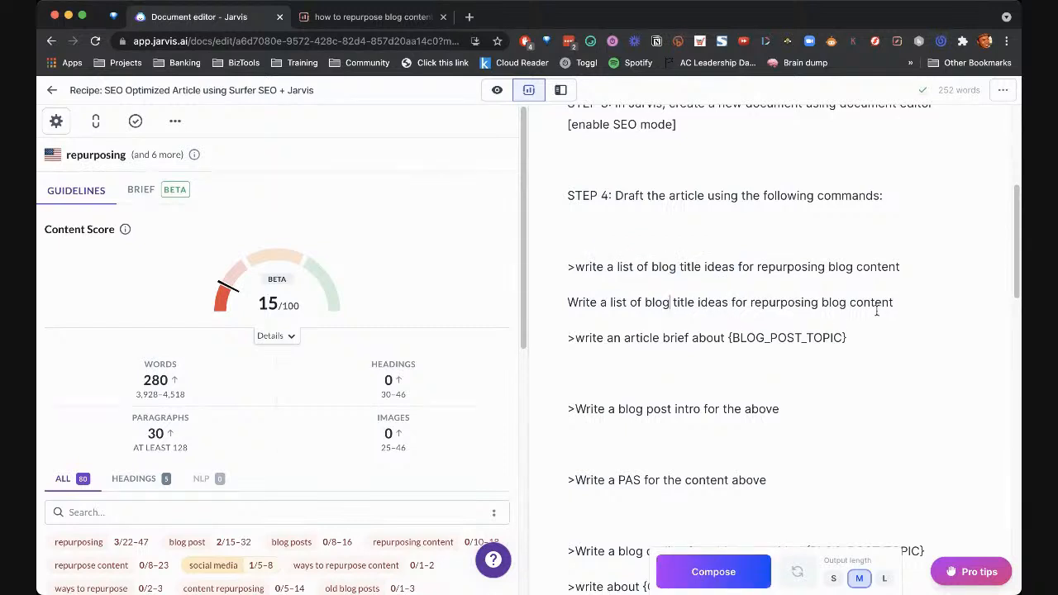
{"action": "left_click_drag", "start_coordinate": [894, 302], "coordinate": [569, 310]}
{"action": "key", "text": "BackSpace"}
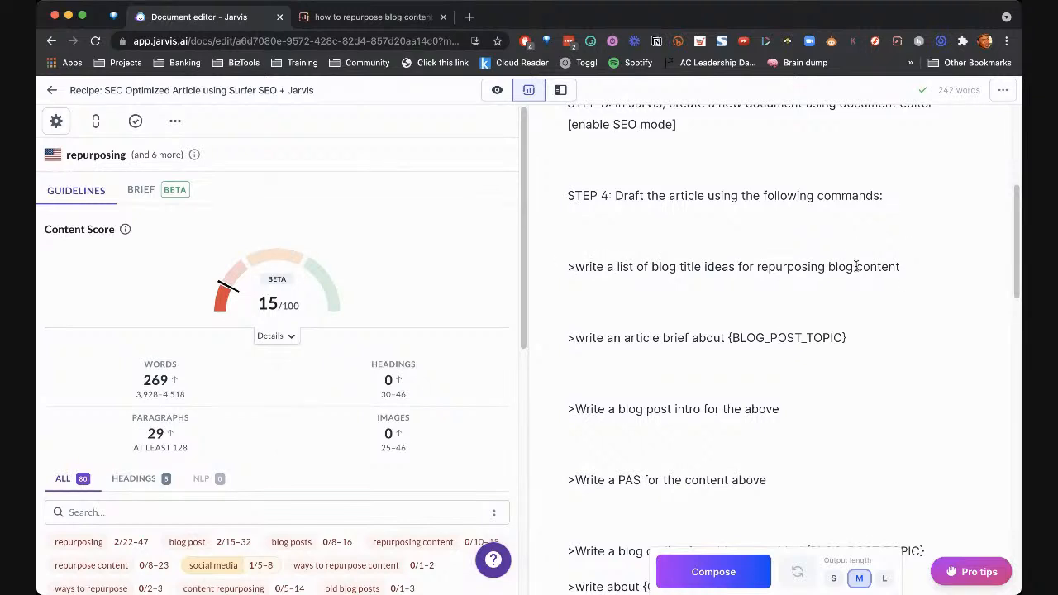
Run the blog title ideas command under STEP 4 and delete the generated text below it
{"action": "scroll", "coordinate": [670, 235], "scroll_direction": "down", "scroll_amount": 3}
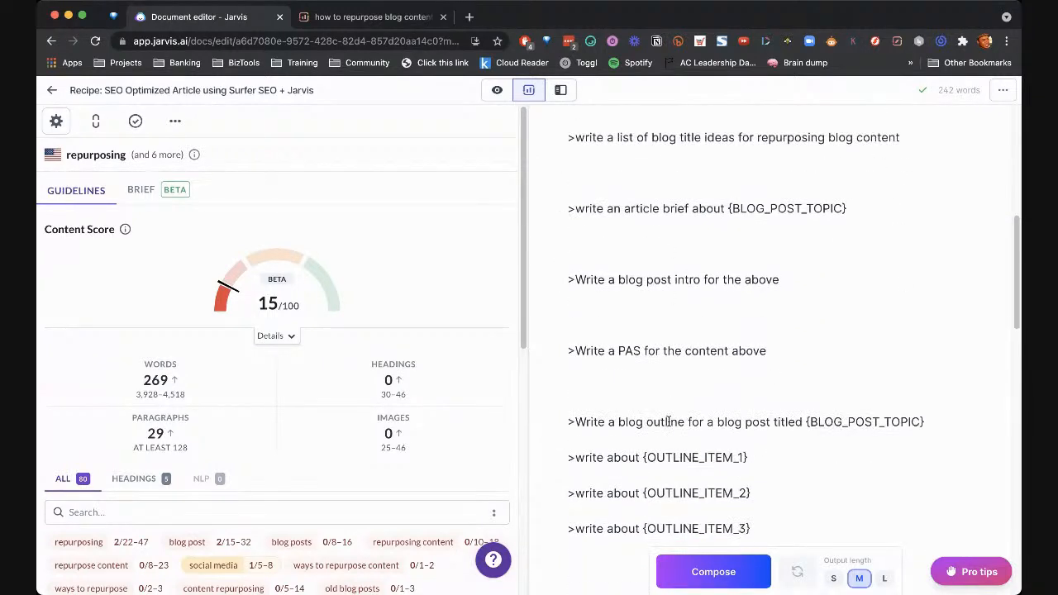
{"action": "scroll", "coordinate": [667, 422], "scroll_direction": "down", "scroll_amount": 2}
{"action": "scroll", "coordinate": [767, 371], "scroll_direction": "up", "scroll_amount": 5}
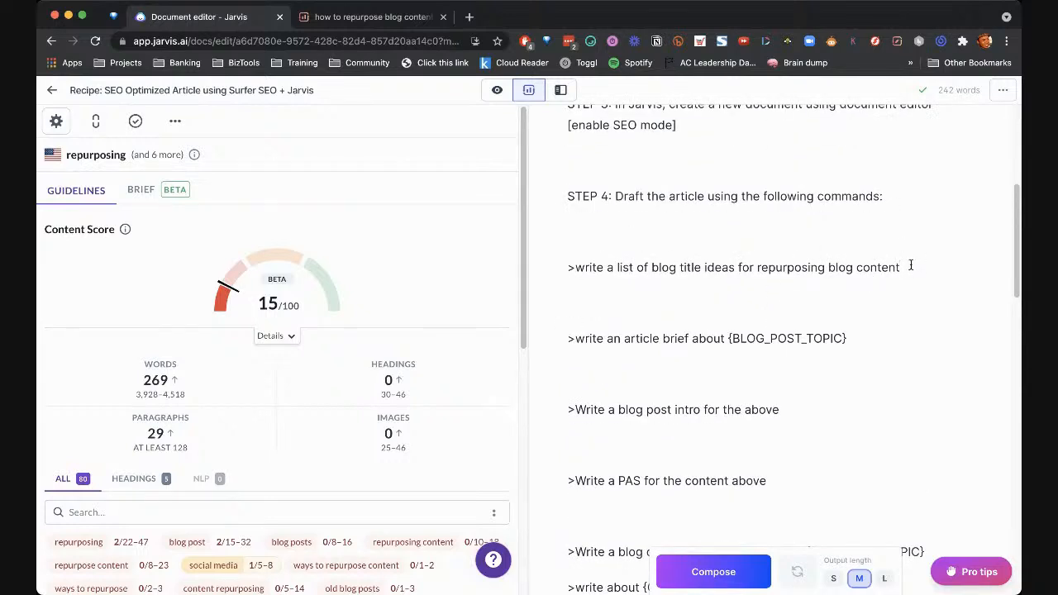
{"action": "key", "text": "super+Return"}
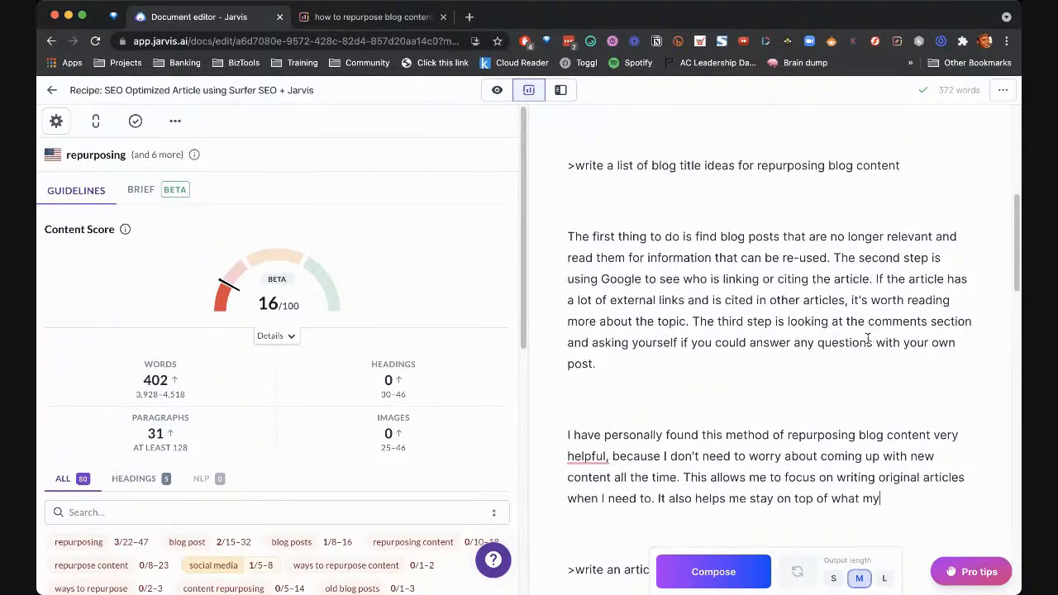
{"action": "left_click_drag", "start_coordinate": [881, 499], "coordinate": [559, 236]}
{"action": "key", "text": "BackSpace"}
{"action": "scroll", "coordinate": [612, 219], "scroll_direction": "up", "scroll_amount": 2}
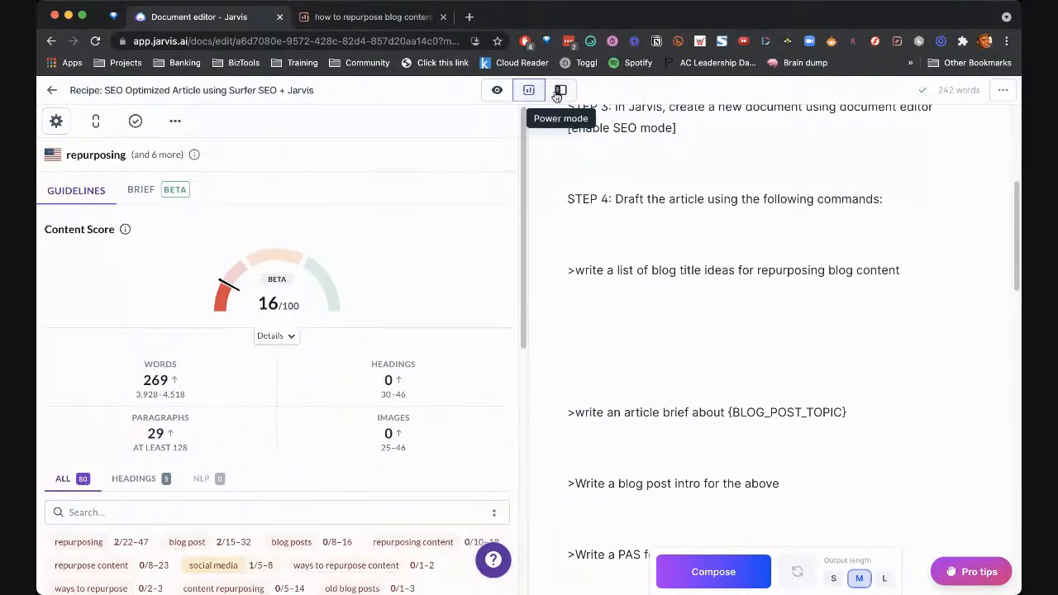
Leave SEO mode for the view with the title and brief fields, and enter "repurposing blog content" as keyword and title
{"action": "left_click", "coordinate": [497, 89]}
{"action": "scroll", "coordinate": [522, 265], "scroll_direction": "up", "scroll_amount": 2}
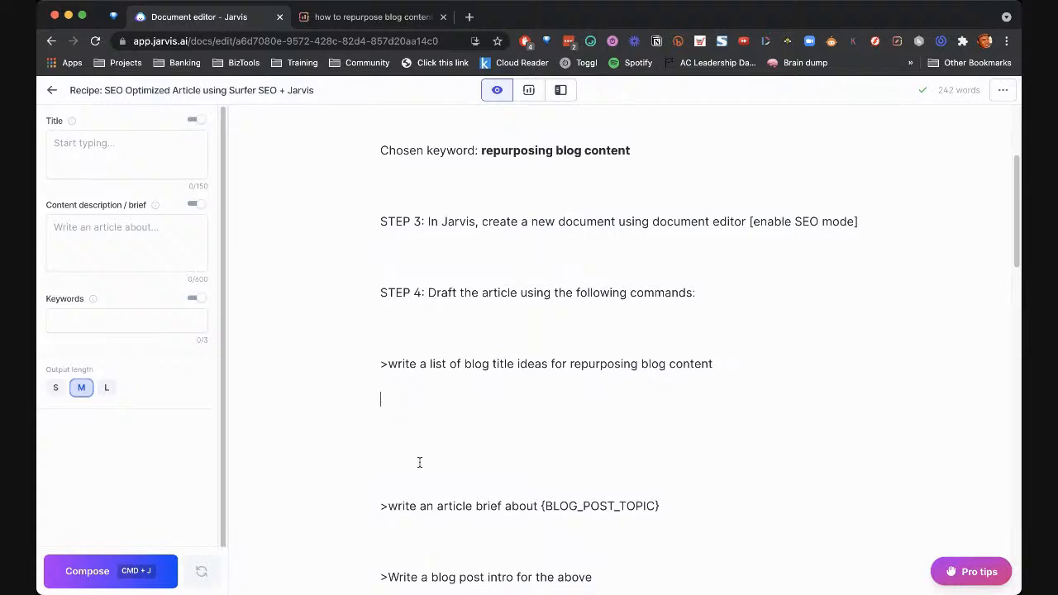
{"action": "left_click_drag", "start_coordinate": [420, 462], "coordinate": [401, 398]}
{"action": "left_click", "coordinate": [137, 164]}
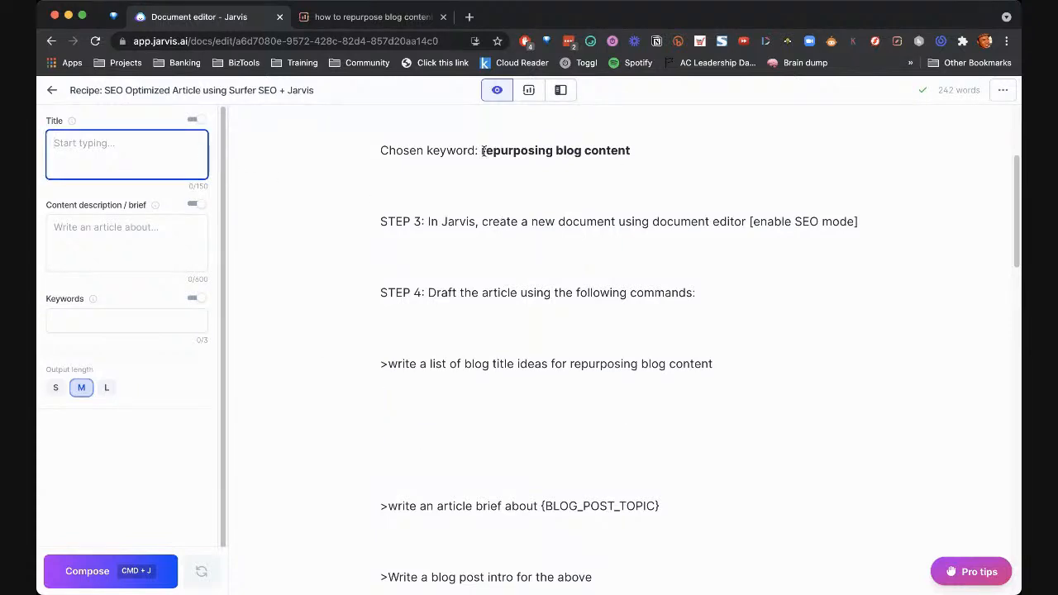
{"action": "left_click_drag", "start_coordinate": [484, 151], "coordinate": [659, 155]}
{"action": "key", "text": "super+c"}
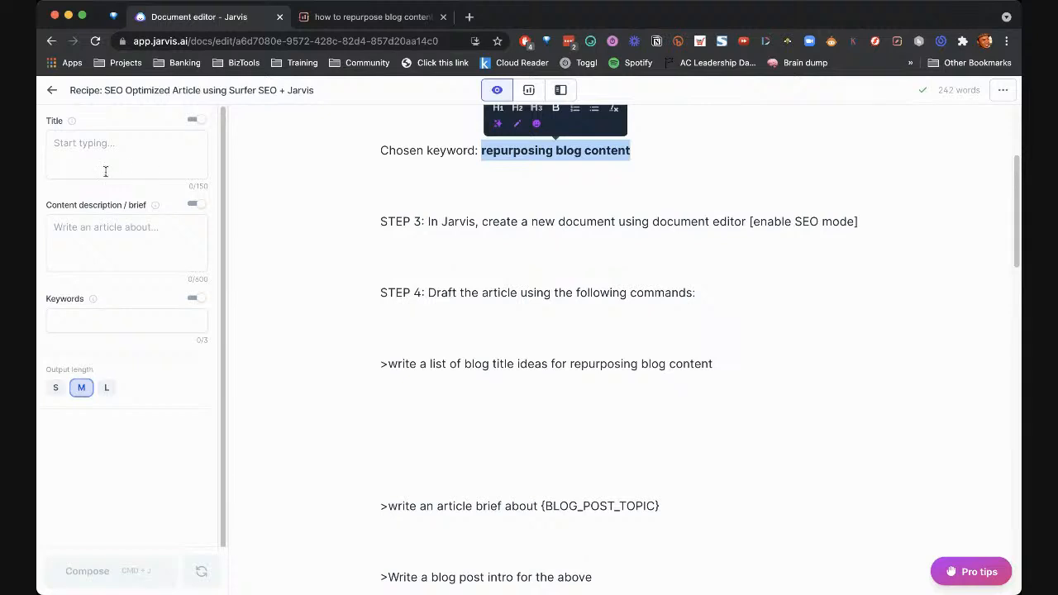
{"action": "left_click", "coordinate": [98, 320]}
{"action": "key", "text": "super+v"}
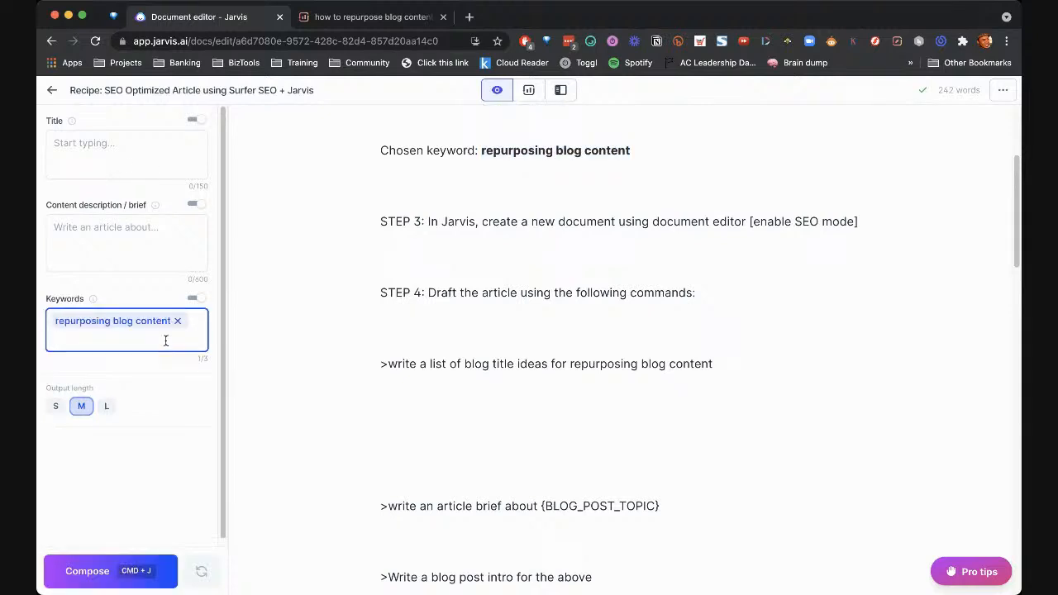
{"action": "left_click", "coordinate": [105, 155]}
{"action": "key", "text": "super+v"}
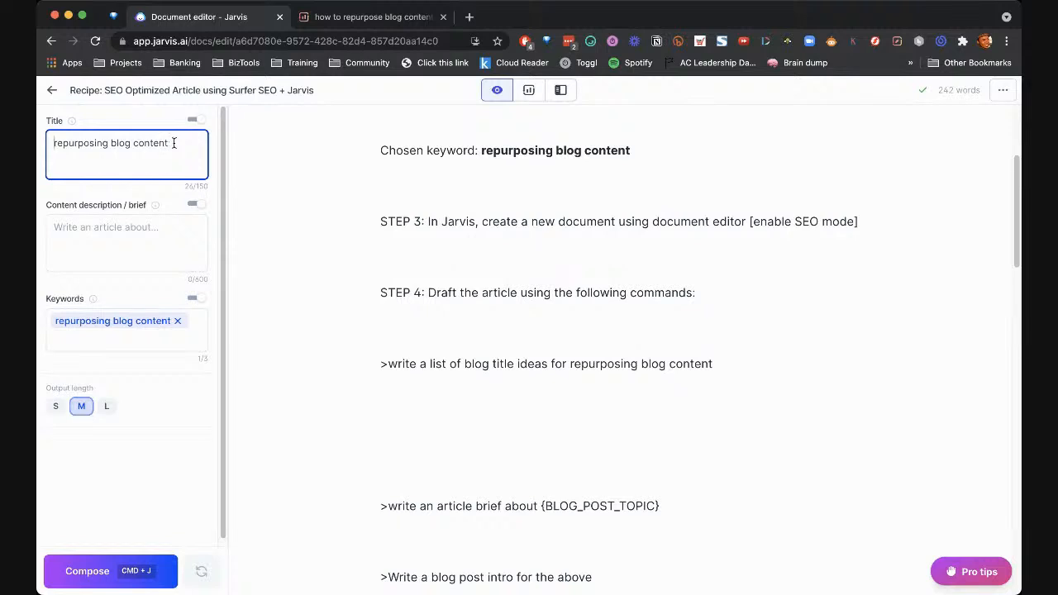
Try out the prefix "the ultimate guide to" in front of the title, and remove it again
{"action": "type", "text": "guide to"}
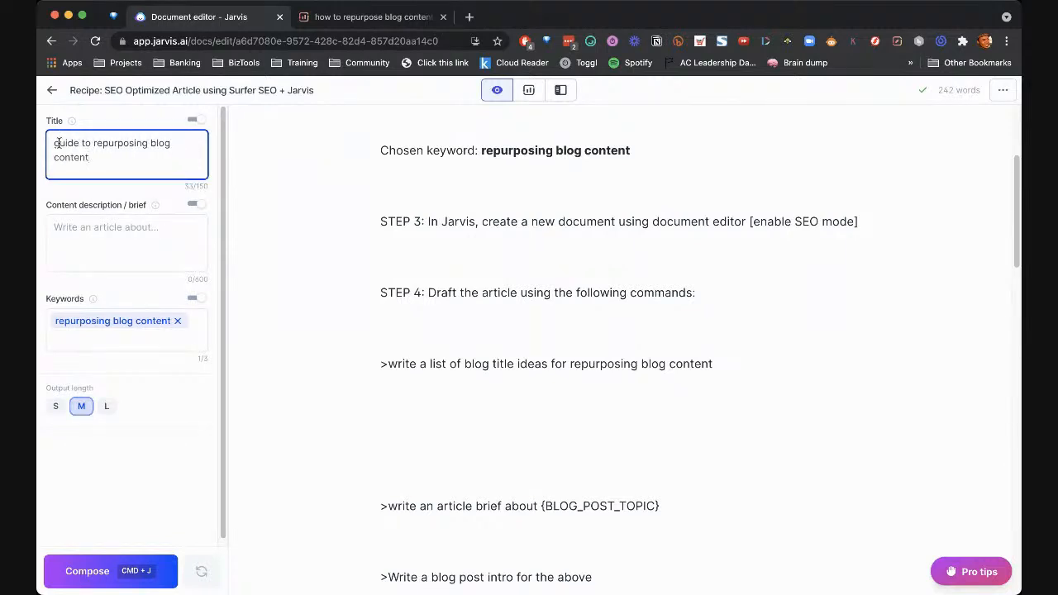
{"action": "left_click", "coordinate": [55, 143]}
{"action": "type", "text": "the u"}
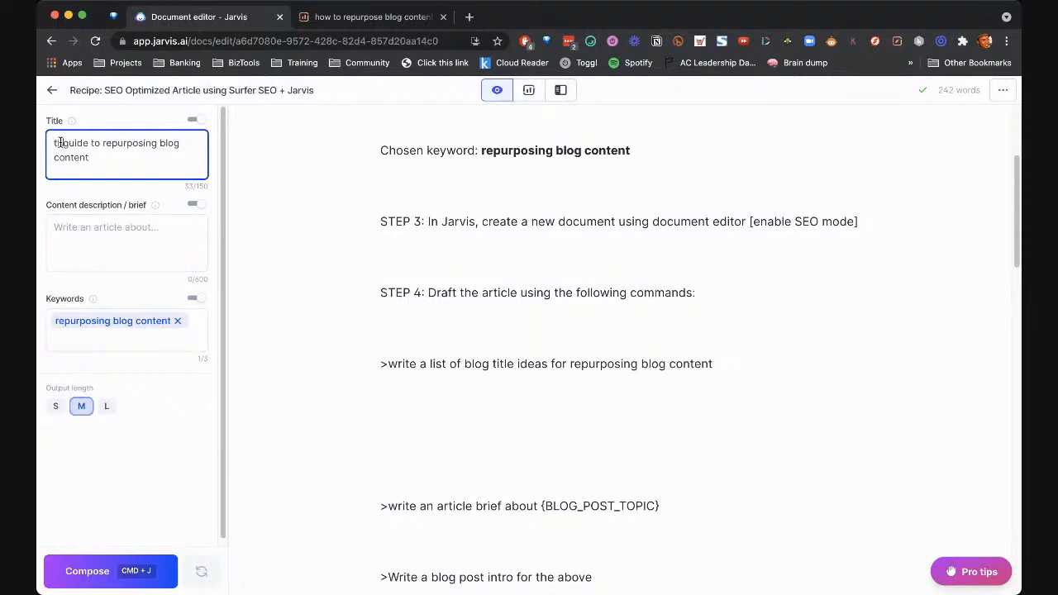
{"action": "type", "text": "ltimate"}
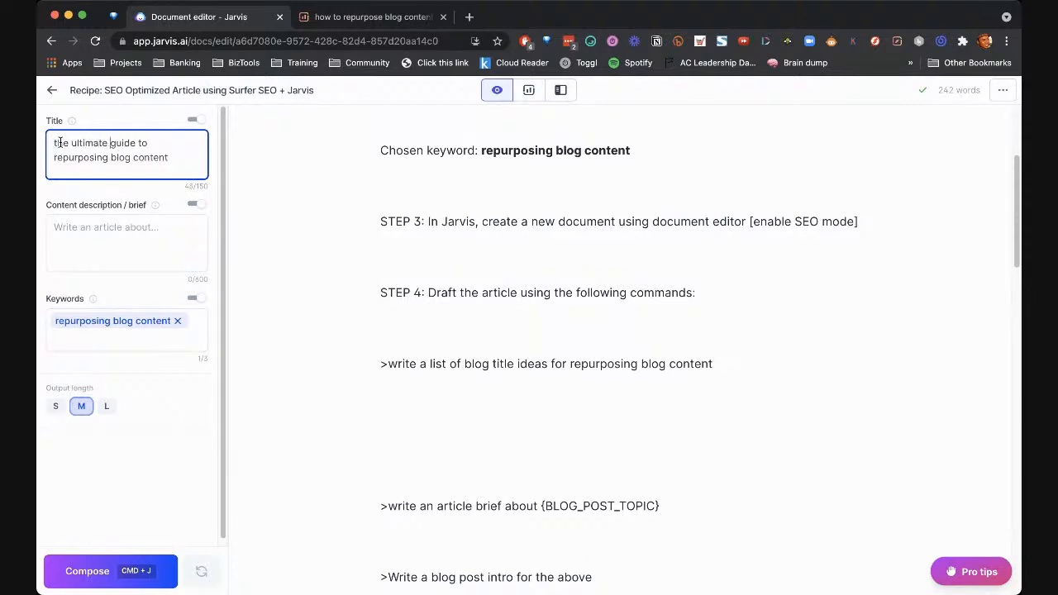
{"action": "left_click_drag", "start_coordinate": [163, 146], "coordinate": [52, 143]}
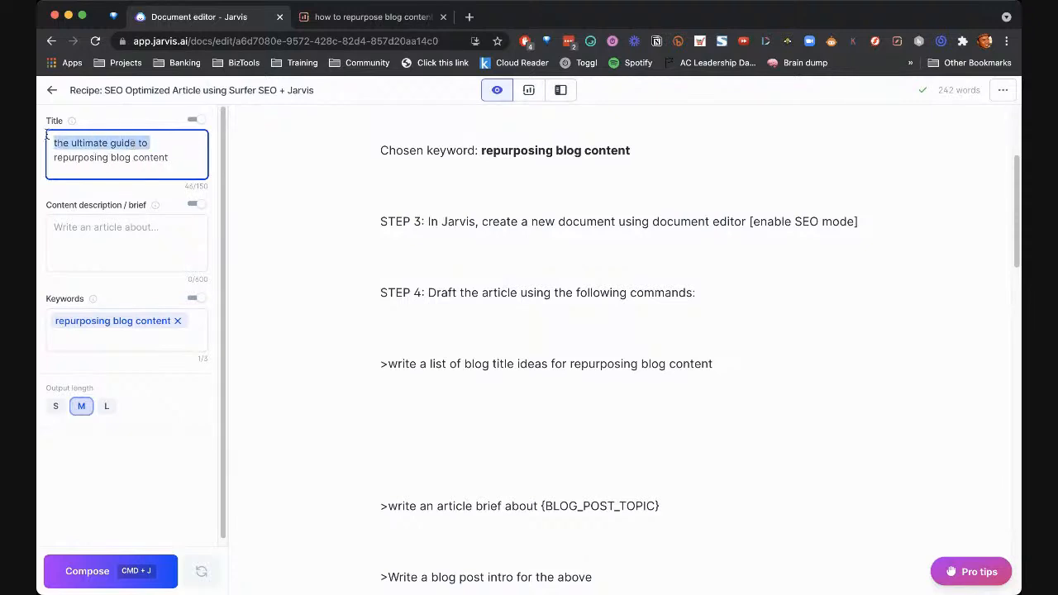
{"action": "key", "text": "BackSpace"}
Enter "this is an article on repurposing blog content" as the content description
{"action": "left_click", "coordinate": [151, 237]}
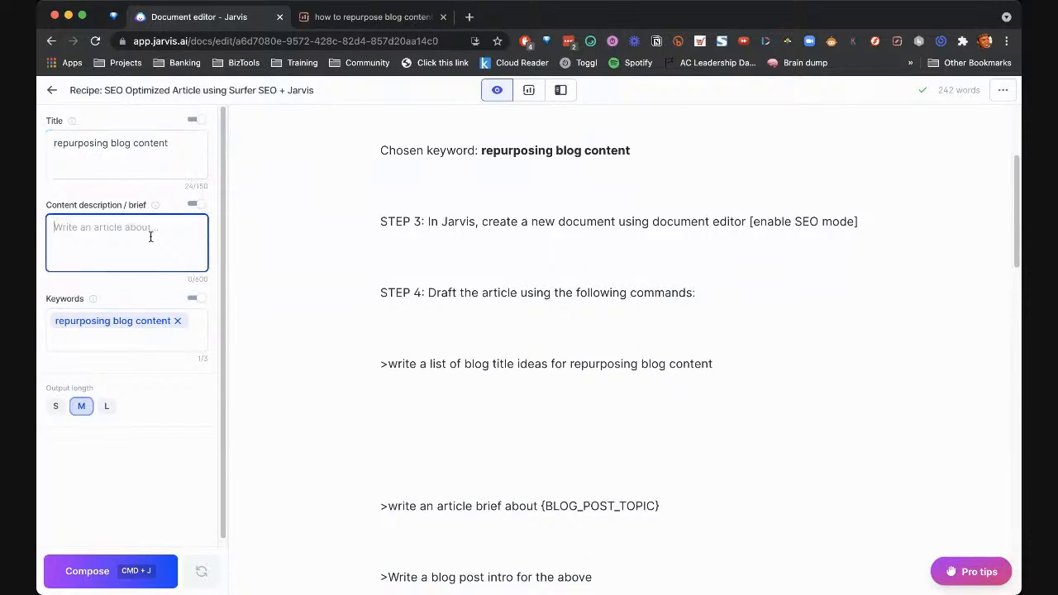
{"action": "type", "text": "this is an article on"}
{"action": "key", "text": "super+v"}
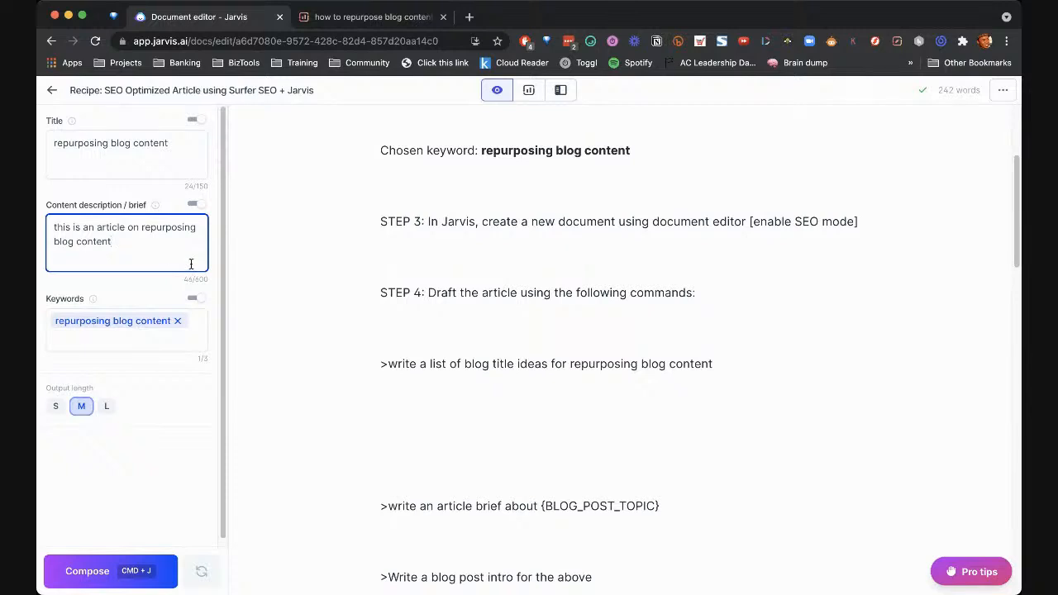
{"action": "left_click", "coordinate": [372, 312]}
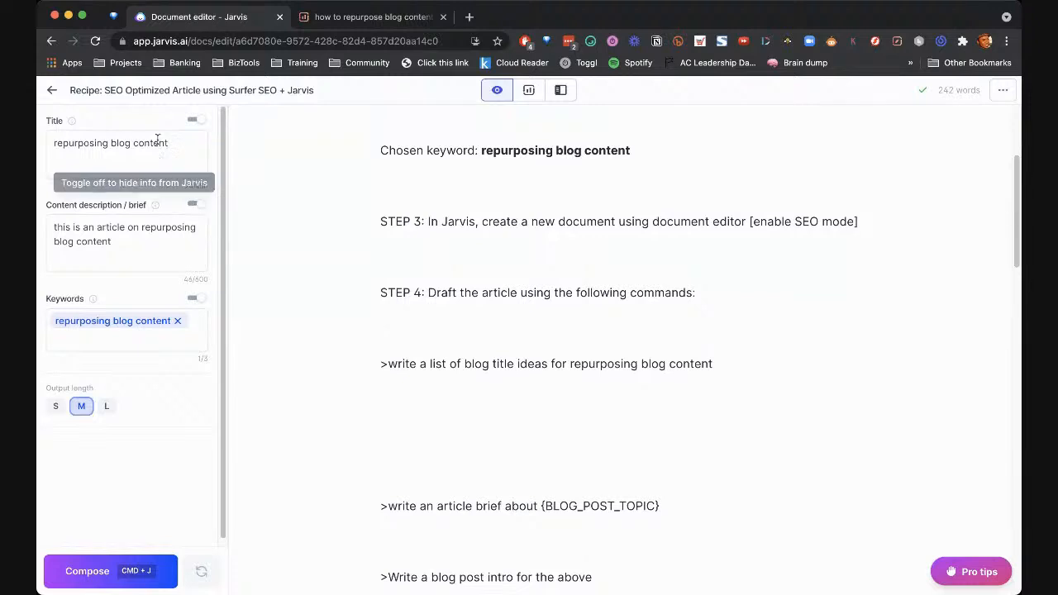
Toggle whether the content description is hidden from Jarvis, and restore the original setting
{"action": "left_click", "coordinate": [137, 158]}
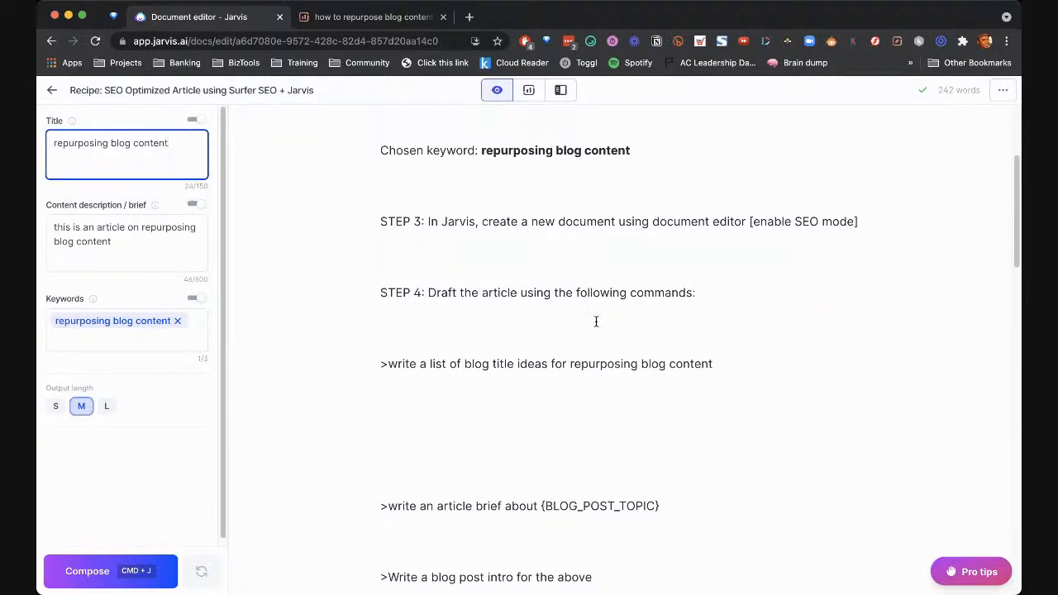
{"action": "left_click", "coordinate": [108, 238]}
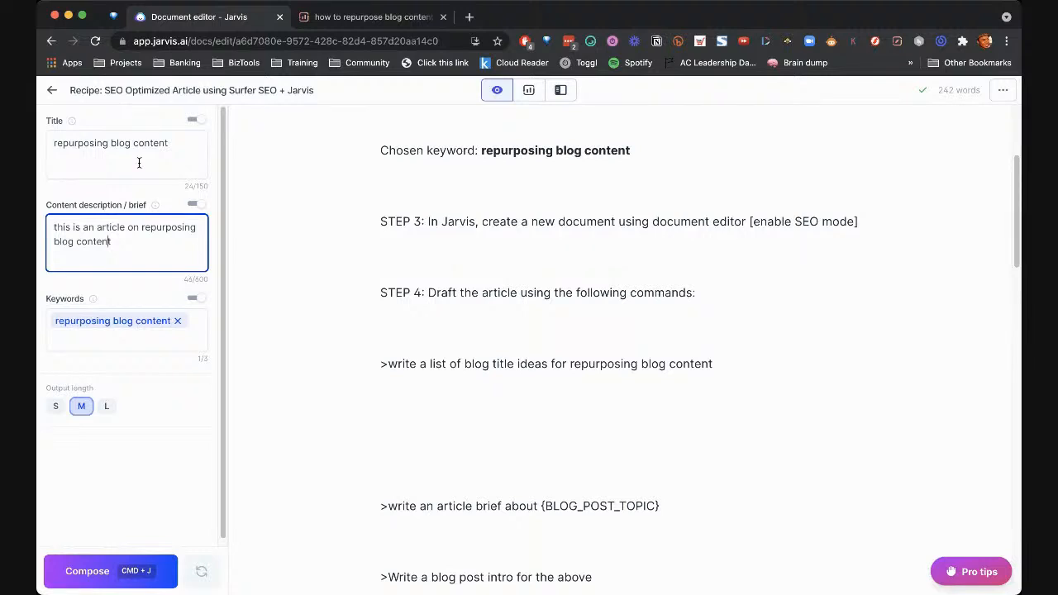
{"action": "left_click", "coordinate": [196, 204]}
{"action": "left_click", "coordinate": [196, 204]}
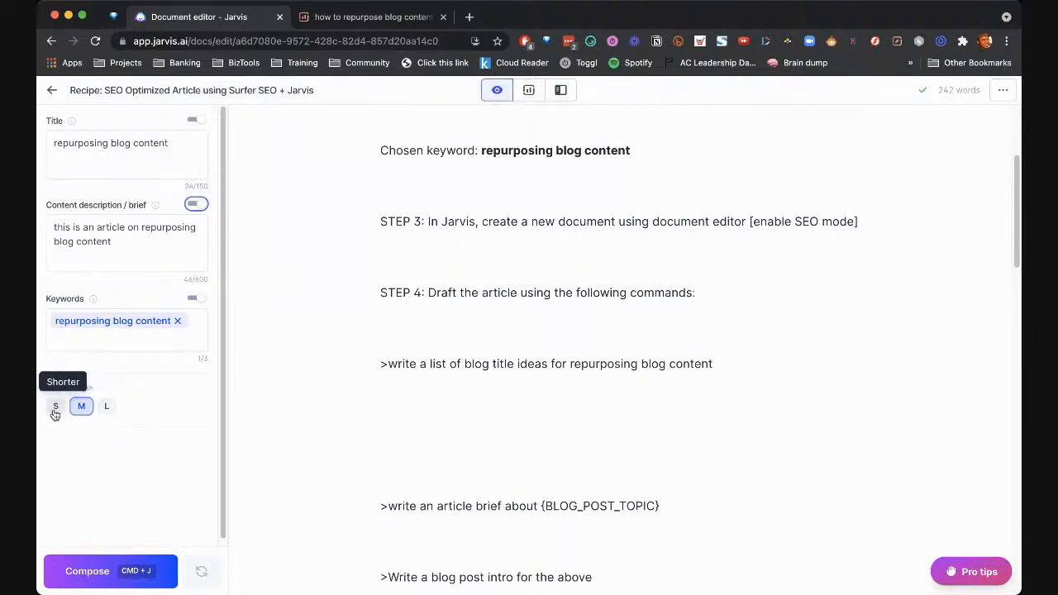
Set the output length to L for longer results
{"action": "left_click", "coordinate": [106, 405]}
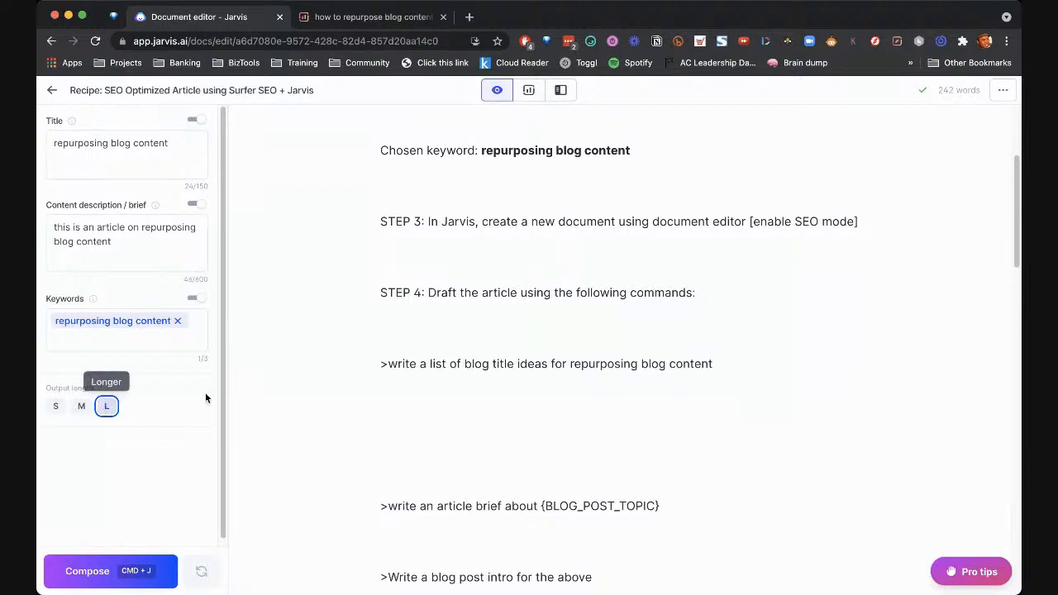
{"action": "left_click", "coordinate": [513, 276]}
Try out a "***" separator line below the chosen keyword, and delete it again
{"action": "scroll", "coordinate": [513, 272], "scroll_direction": "up", "scroll_amount": 1}
{"action": "scroll", "coordinate": [513, 272], "scroll_direction": "up", "scroll_amount": 5}
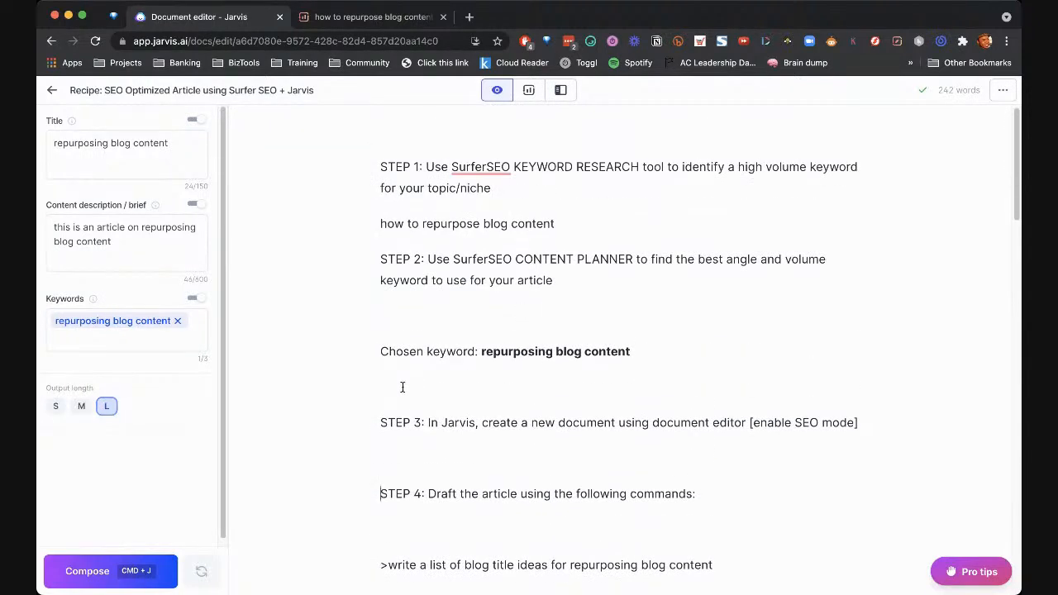
{"action": "left_click", "coordinate": [402, 386]}
{"action": "scroll", "coordinate": [547, 391], "scroll_direction": "down", "scroll_amount": 1}
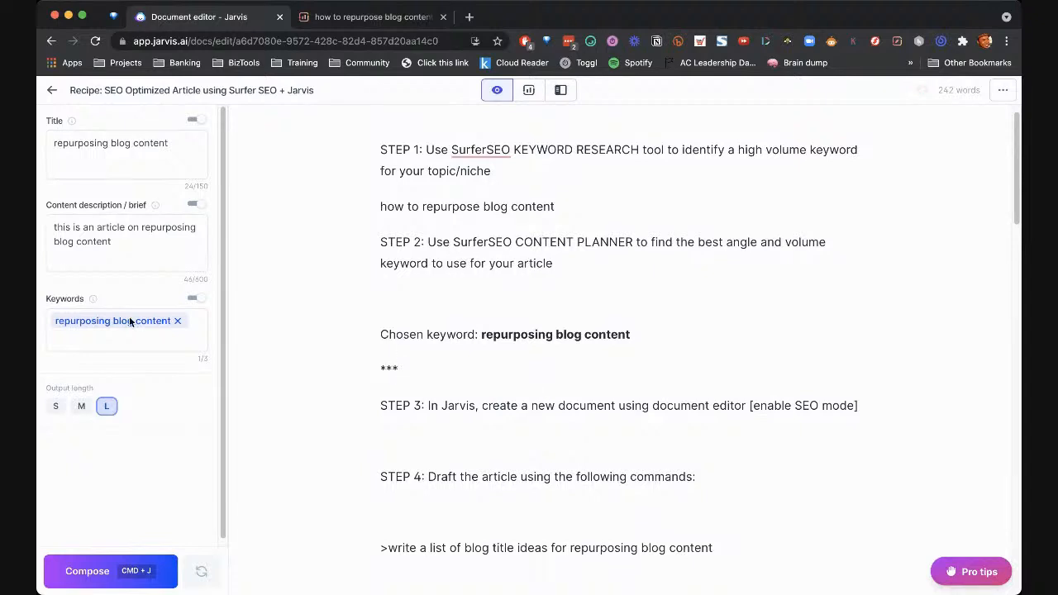
{"action": "scroll", "coordinate": [419, 270], "scroll_direction": "down", "scroll_amount": 3}
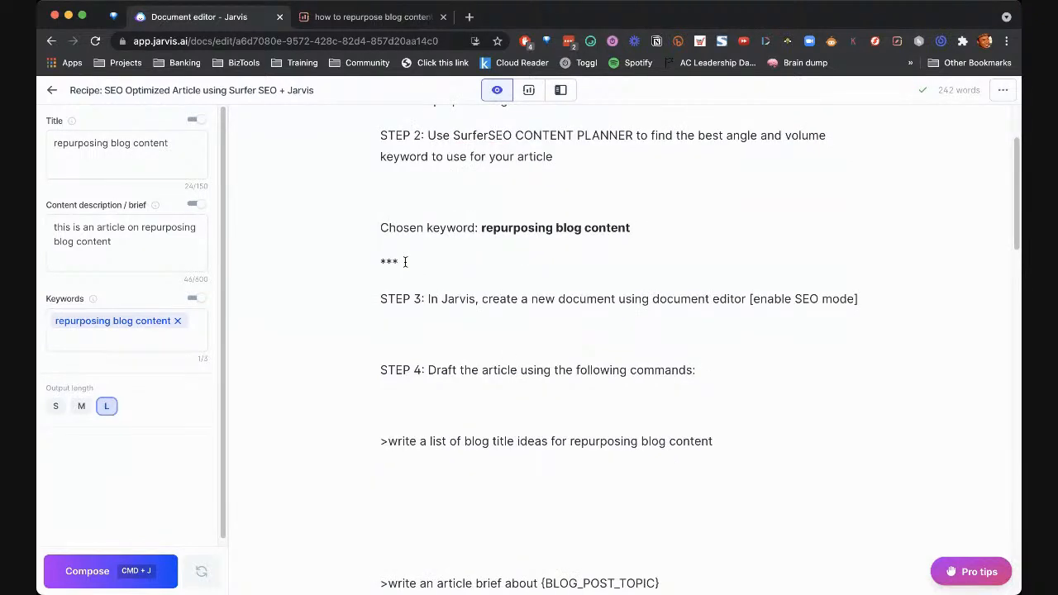
{"action": "double_click", "coordinate": [405, 261]}
{"action": "left_click", "coordinate": [411, 267]}
{"action": "scroll", "coordinate": [502, 276], "scroll_direction": "up", "scroll_amount": 4}
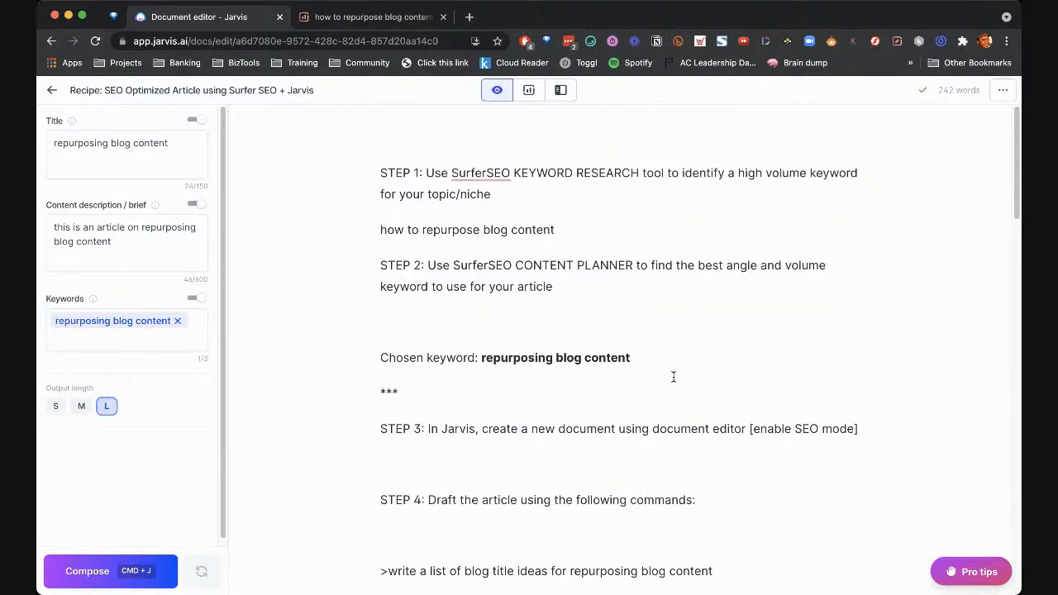
{"action": "left_click_drag", "start_coordinate": [674, 377], "coordinate": [354, 156]}
{"action": "left_click_drag", "start_coordinate": [416, 409], "coordinate": [386, 395]}
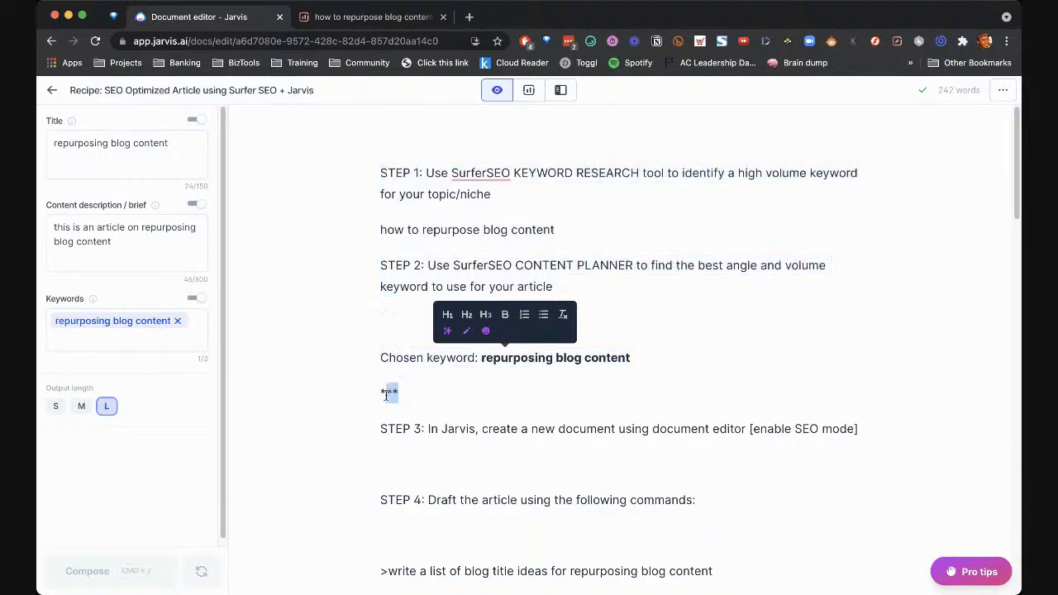
{"action": "left_click", "coordinate": [398, 394]}
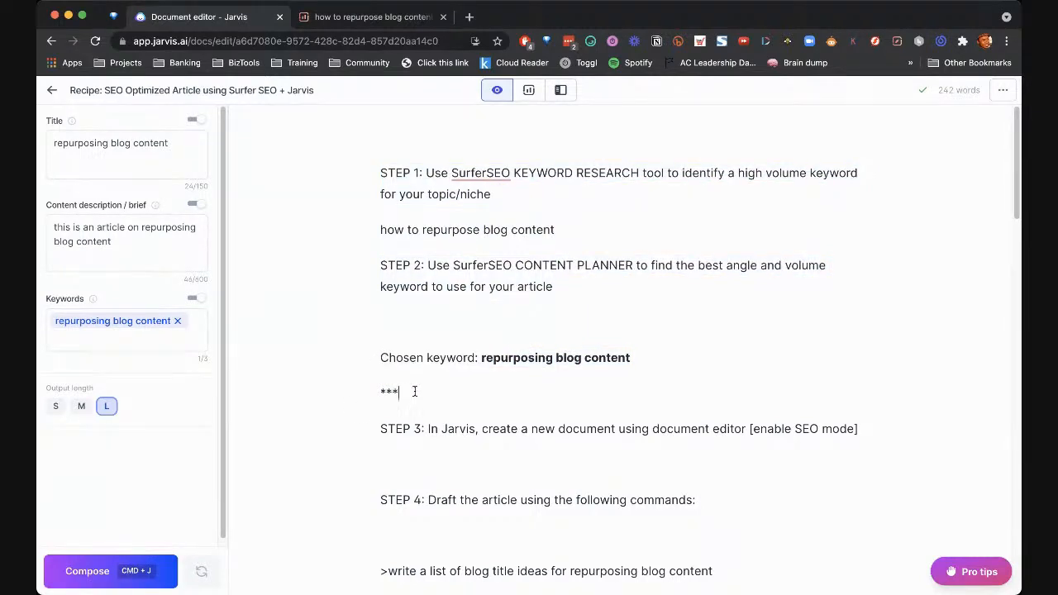
{"action": "left_click_drag", "start_coordinate": [415, 392], "coordinate": [371, 392]}
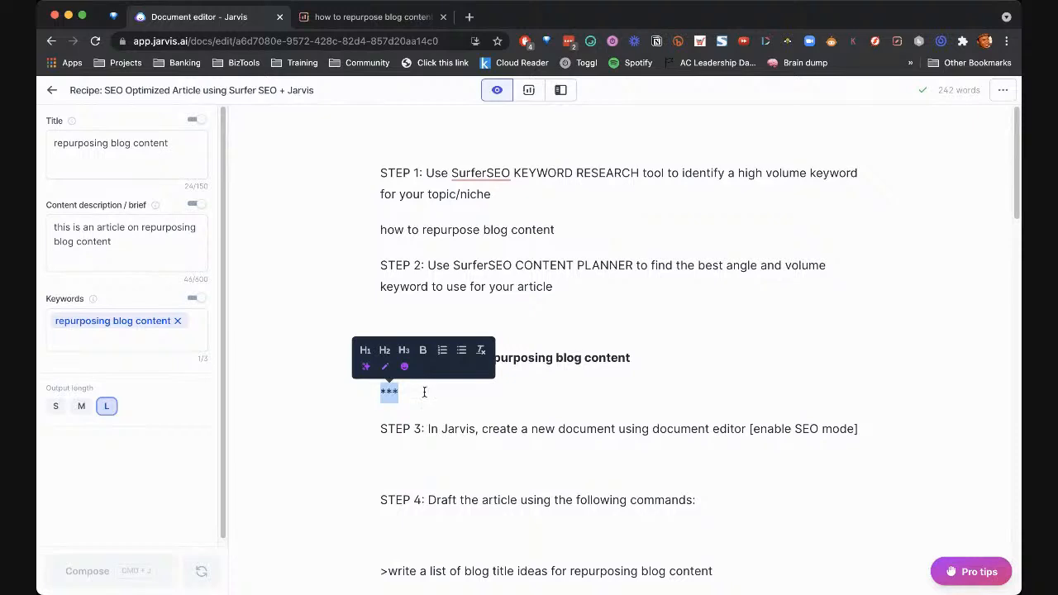
{"action": "key", "text": "BackSpace"}
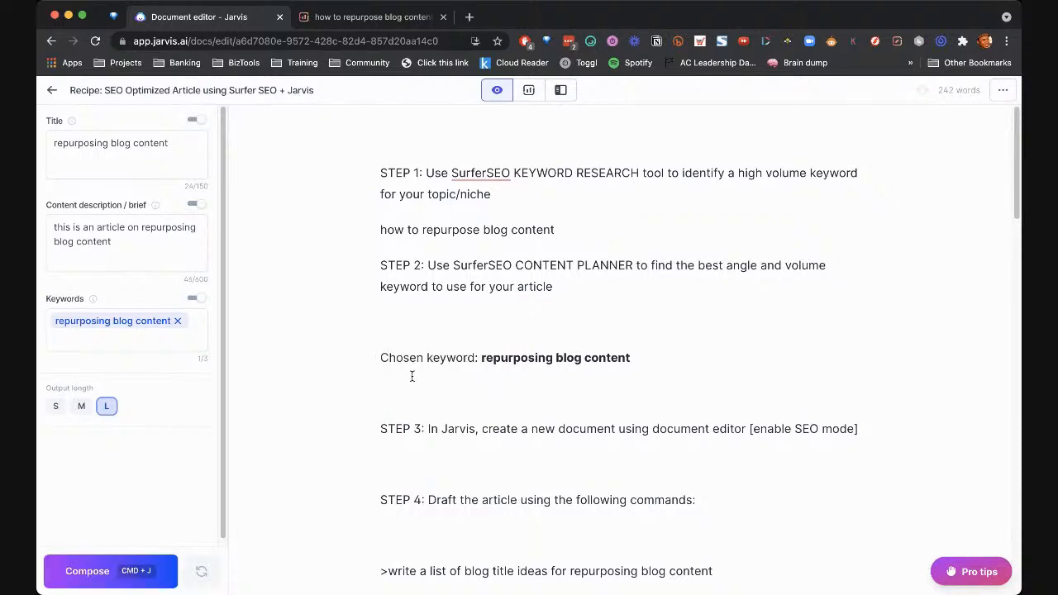
Examine the blog title ideas command and the recipe steps above it that Jarvis can read as context
{"action": "scroll", "coordinate": [696, 535], "scroll_direction": "down", "scroll_amount": 1}
{"action": "scroll", "coordinate": [744, 480], "scroll_direction": "down", "scroll_amount": 3}
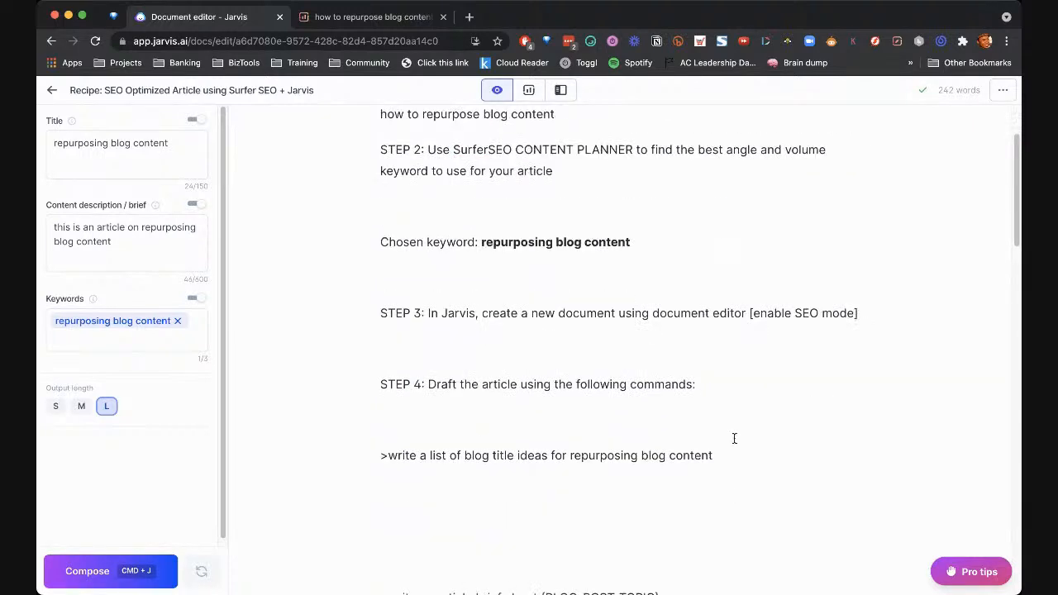
{"action": "left_click_drag", "start_coordinate": [733, 459], "coordinate": [359, 458]}
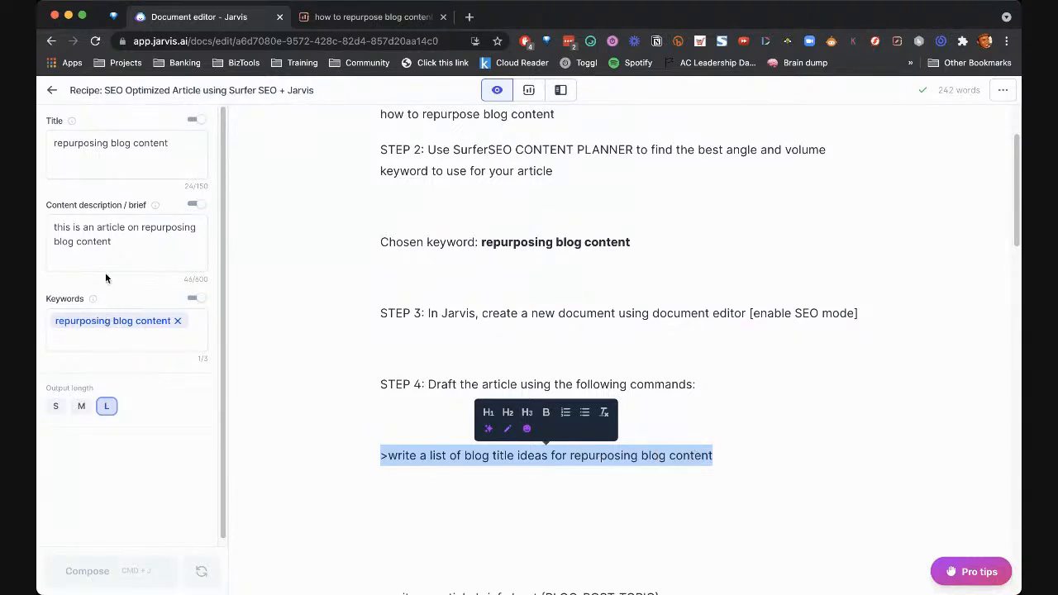
{"action": "left_click", "coordinate": [753, 460]}
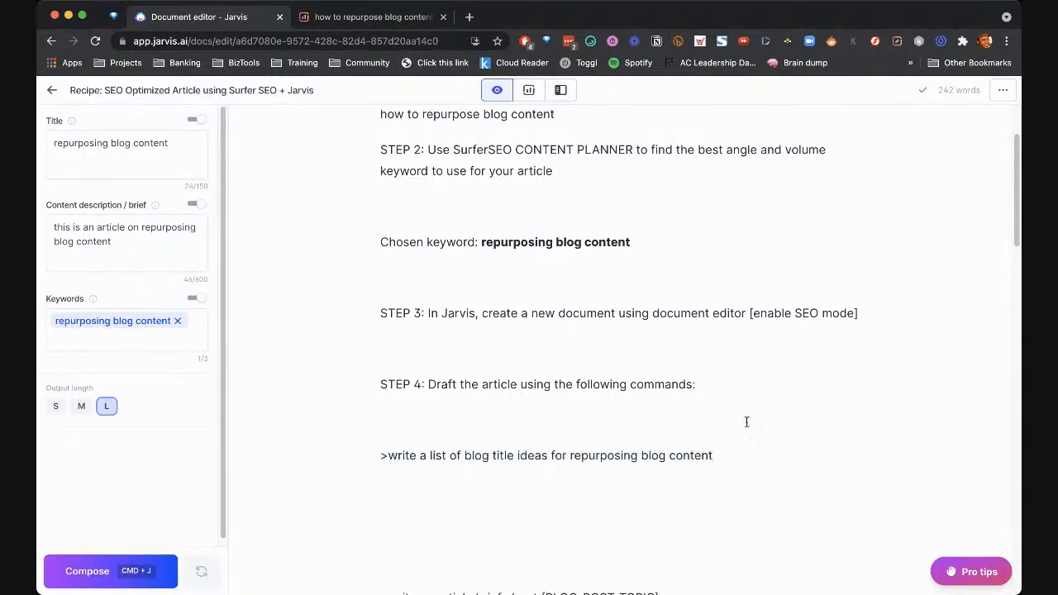
{"action": "left_click_drag", "start_coordinate": [703, 385], "coordinate": [380, 173]}
{"action": "scroll", "coordinate": [742, 457], "scroll_direction": "down", "scroll_amount": 2}
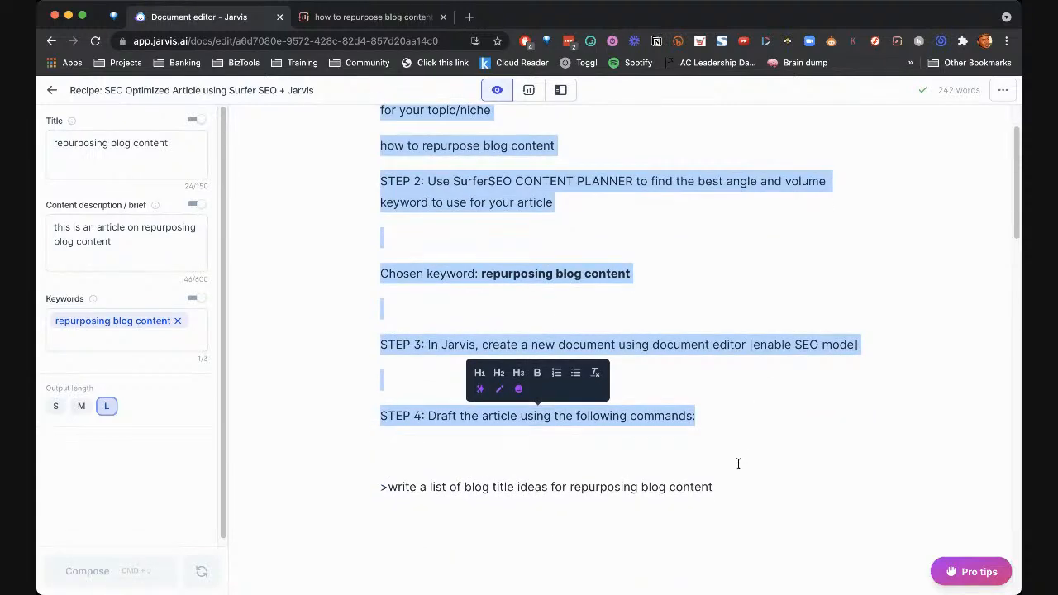
{"action": "left_click", "coordinate": [731, 488]}
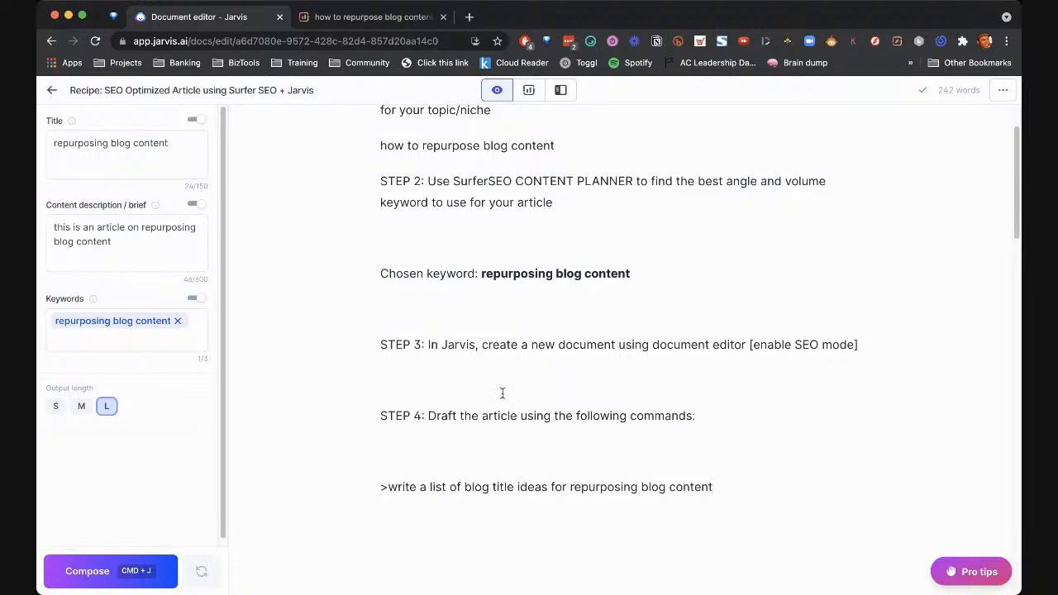
{"action": "scroll", "coordinate": [503, 239], "scroll_direction": "up", "scroll_amount": 2}
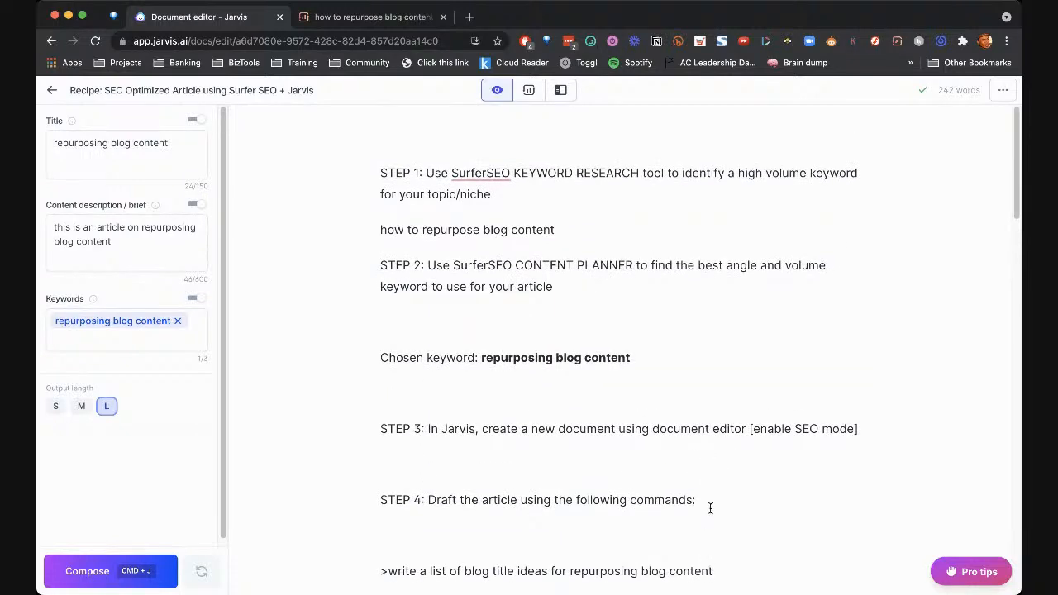
{"action": "left_click_drag", "start_coordinate": [710, 507], "coordinate": [731, 491]}
{"action": "left_click", "coordinate": [728, 493]}
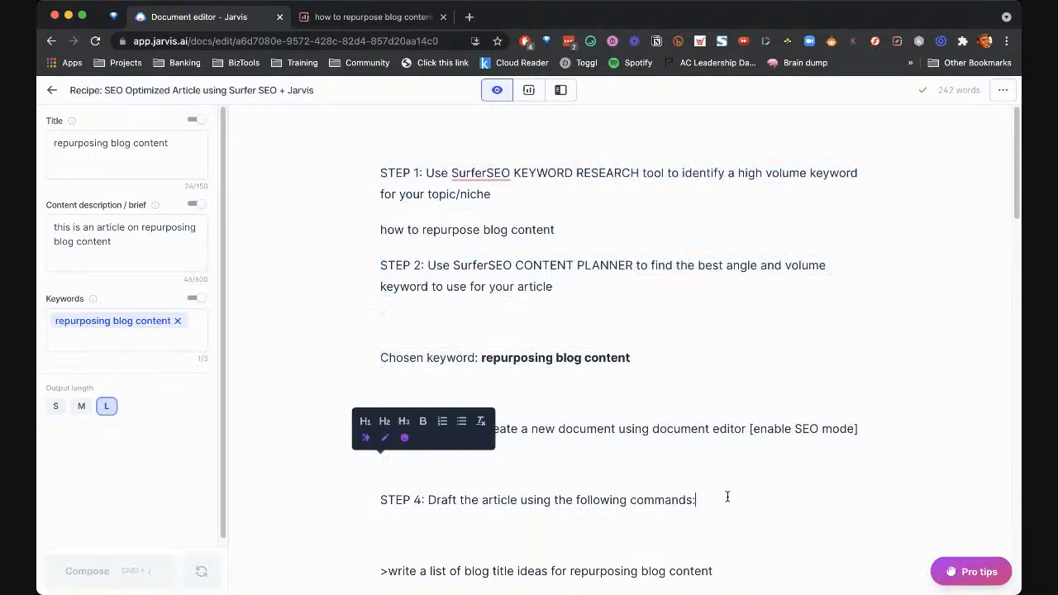
Insert a "***" separator line between the STEP 4 line and the blog title ideas command
{"action": "scroll", "coordinate": [519, 441], "scroll_direction": "down", "scroll_amount": 2}
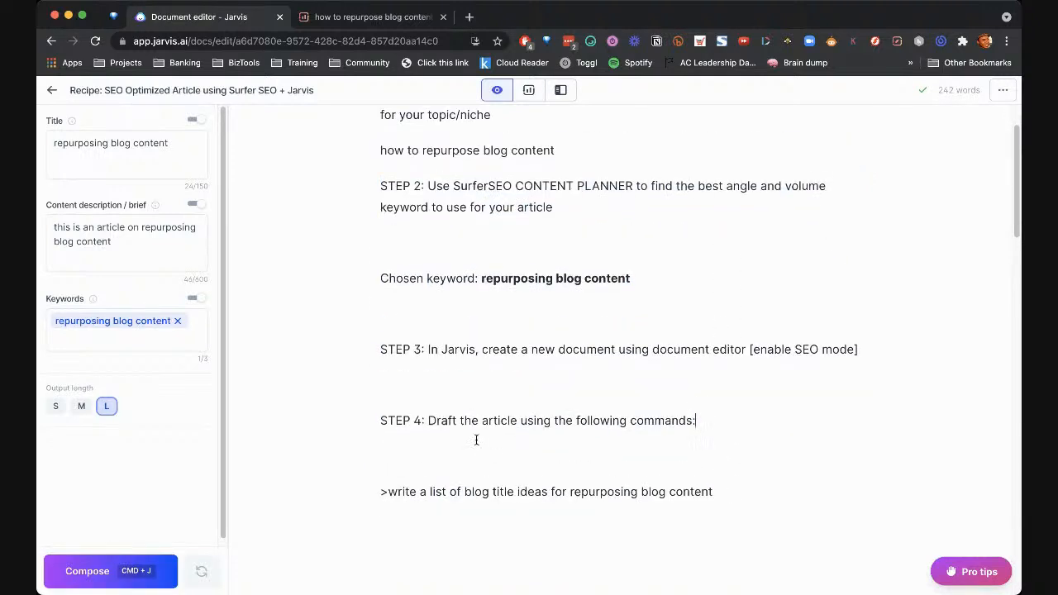
{"action": "scroll", "coordinate": [413, 335], "scroll_direction": "down", "scroll_amount": 3}
{"action": "left_click", "coordinate": [413, 335]}
{"action": "type", "text": "**"}
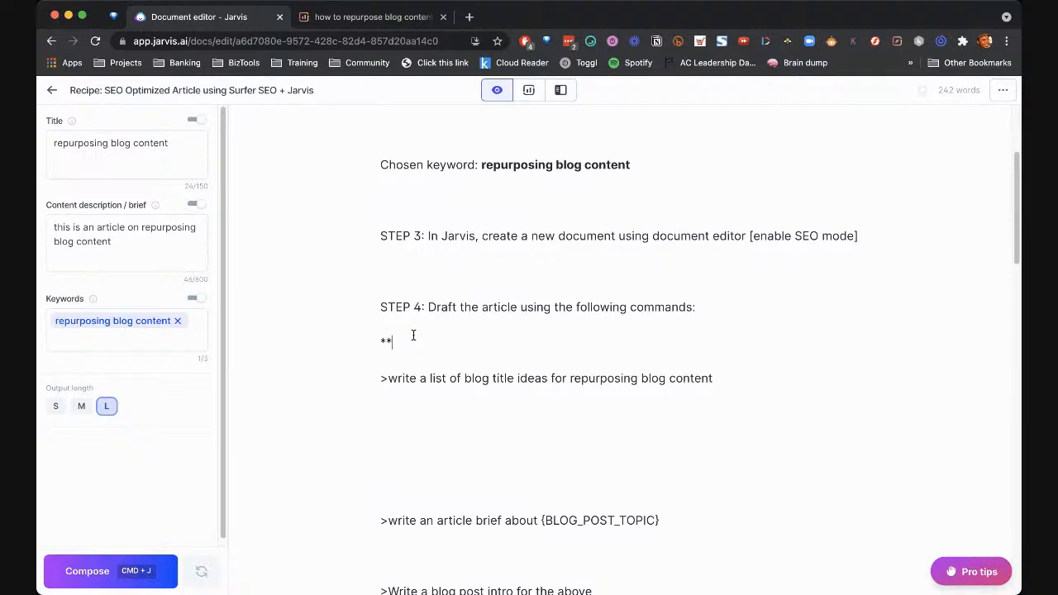
{"action": "left_click_drag", "start_coordinate": [383, 341], "coordinate": [420, 353]}
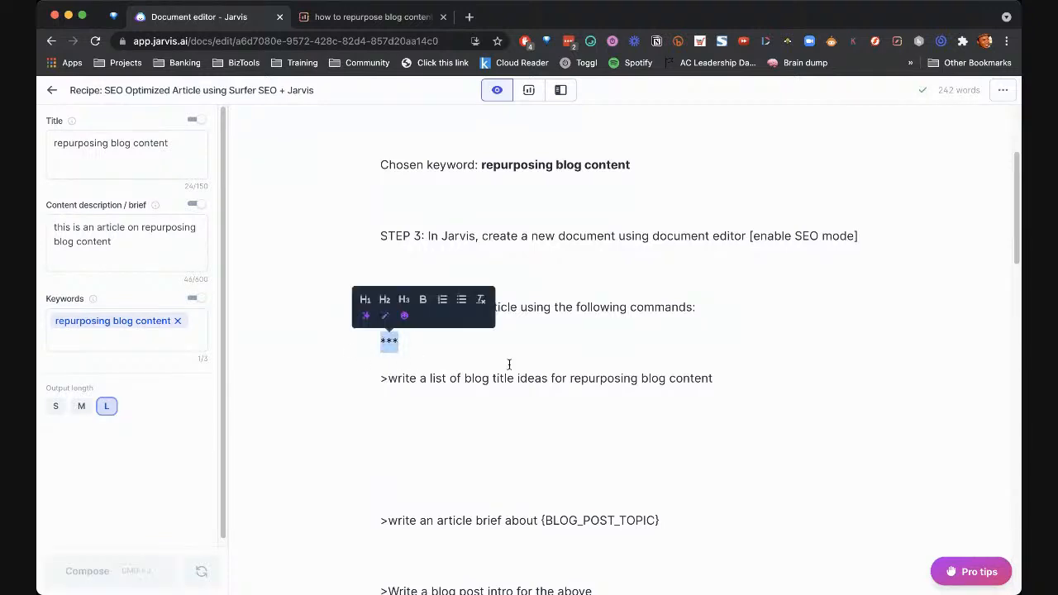
Run the command ">write a list of blog title ideas for repurposing blog content"
{"action": "left_click", "coordinate": [508, 365]}
{"action": "scroll", "coordinate": [721, 381], "scroll_direction": "down", "scroll_amount": 1}
{"action": "scroll", "coordinate": [521, 368], "scroll_direction": "down", "scroll_amount": 1}
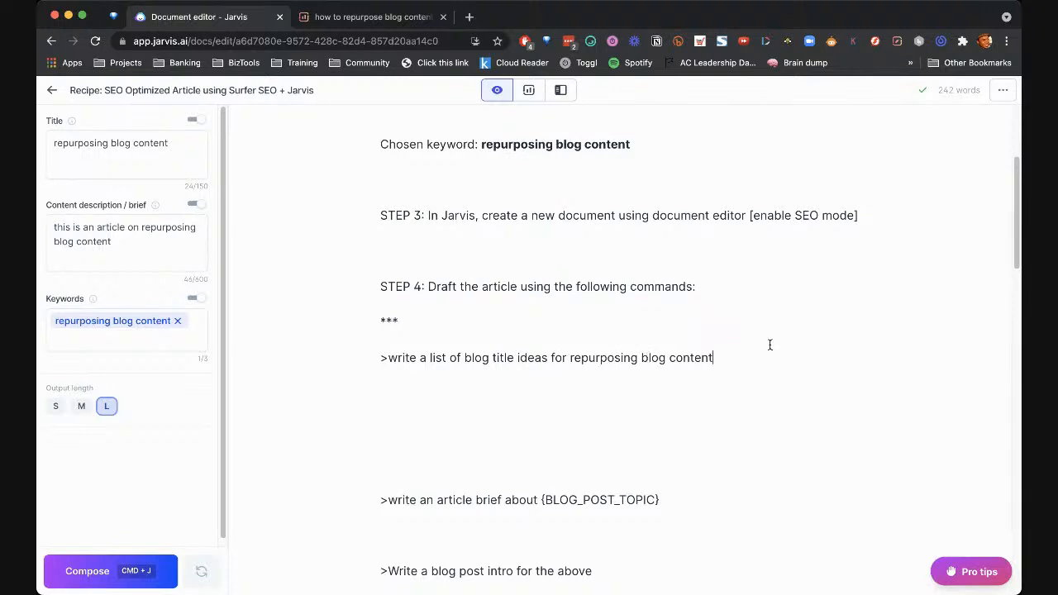
{"action": "key", "text": "super+j"}
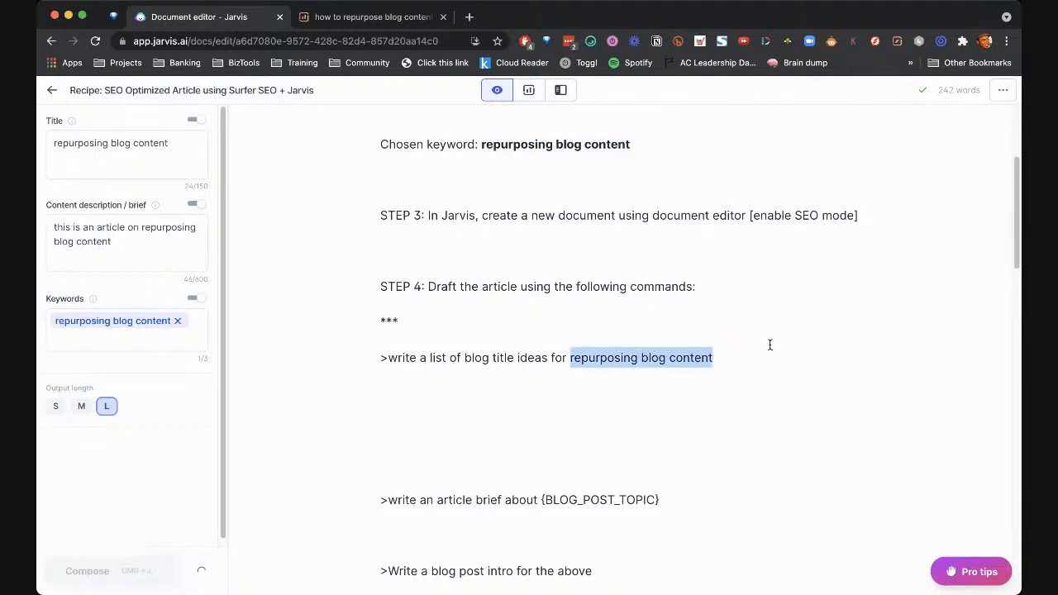
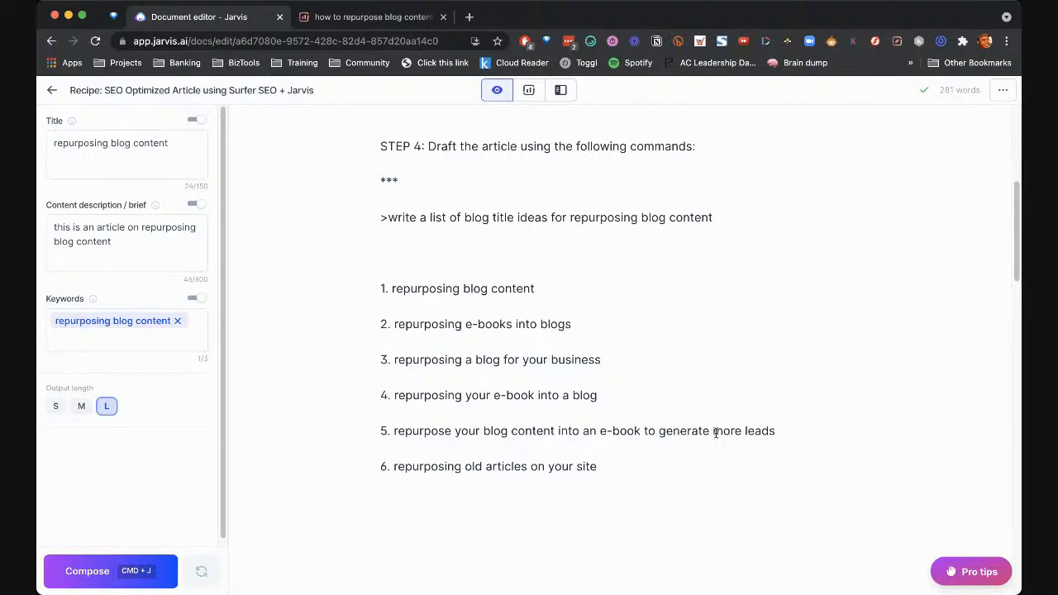
Run the blog title ideas command again from the end of its line, and delete the short list it generates
{"action": "left_click_drag", "start_coordinate": [777, 431], "coordinate": [394, 436]}
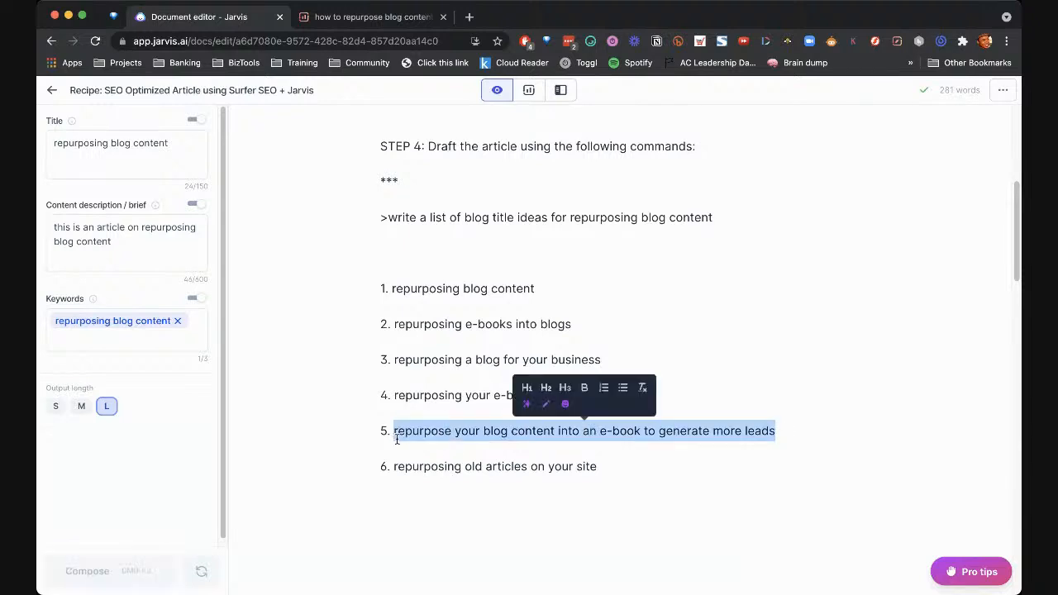
{"action": "left_click", "coordinate": [526, 466]}
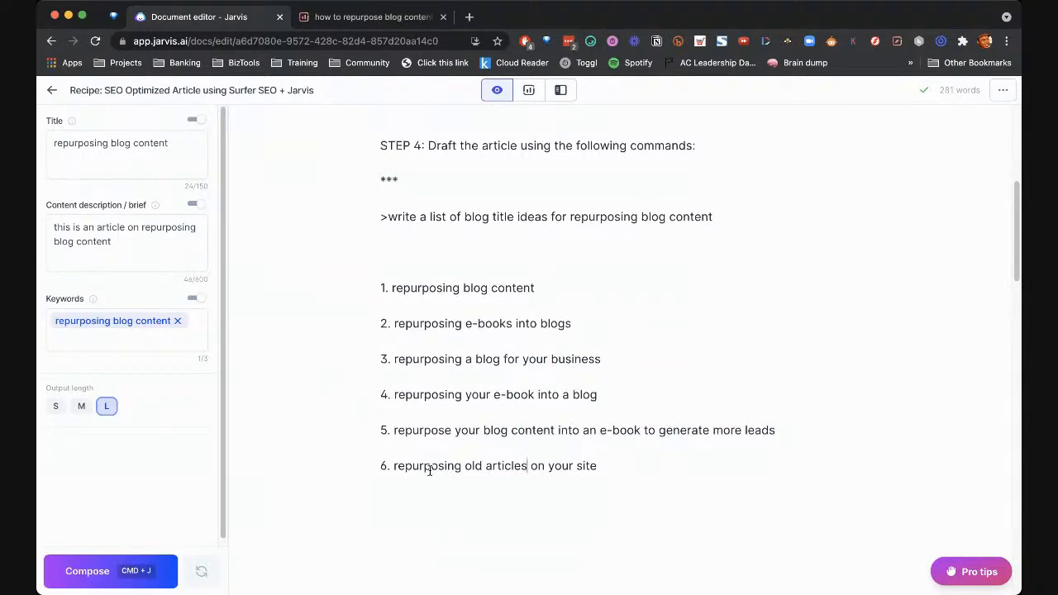
{"action": "scroll", "coordinate": [505, 469], "scroll_direction": "down", "scroll_amount": 1}
{"action": "left_click", "coordinate": [405, 237]}
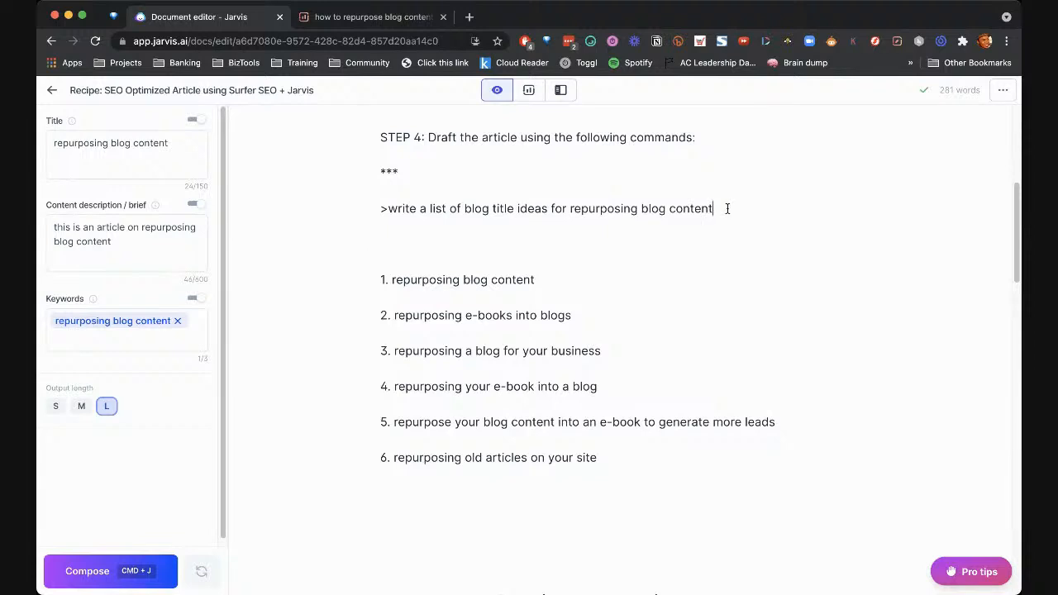
{"action": "left_click_drag", "start_coordinate": [725, 209], "coordinate": [373, 207]}
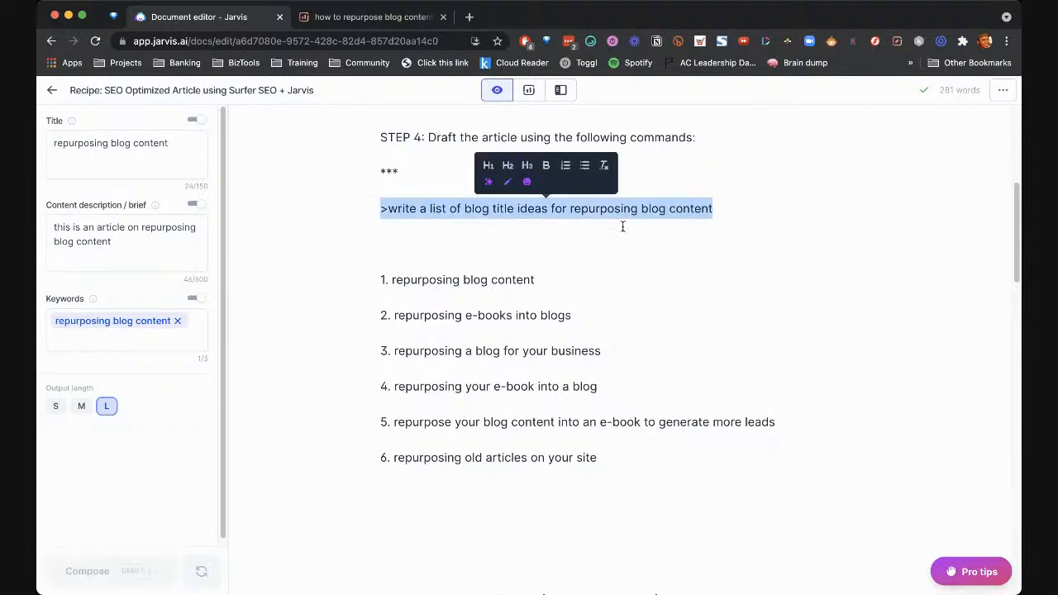
{"action": "left_click", "coordinate": [719, 208]}
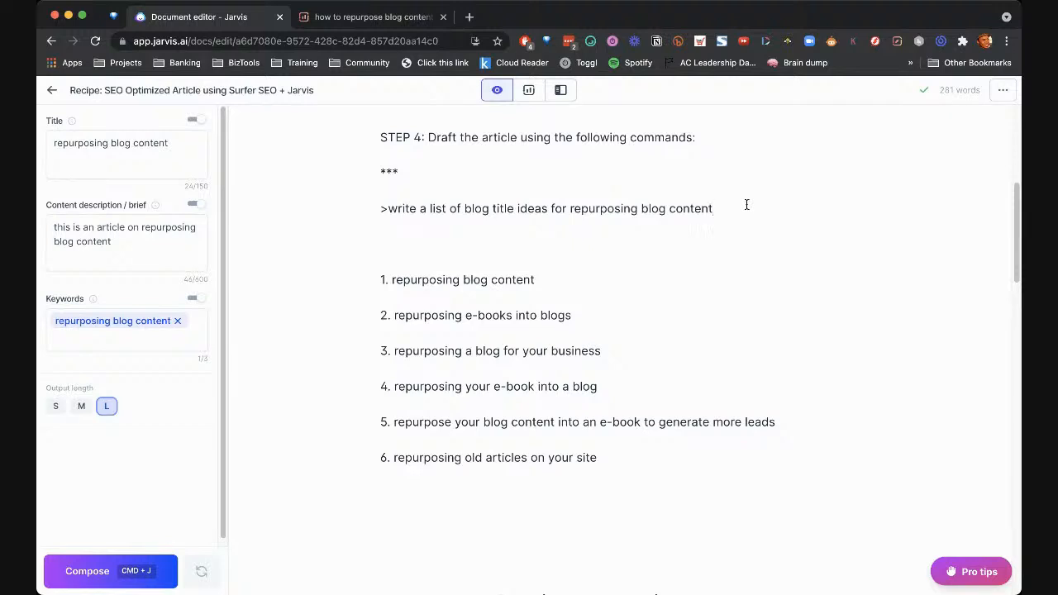
{"action": "key", "text": "super+j"}
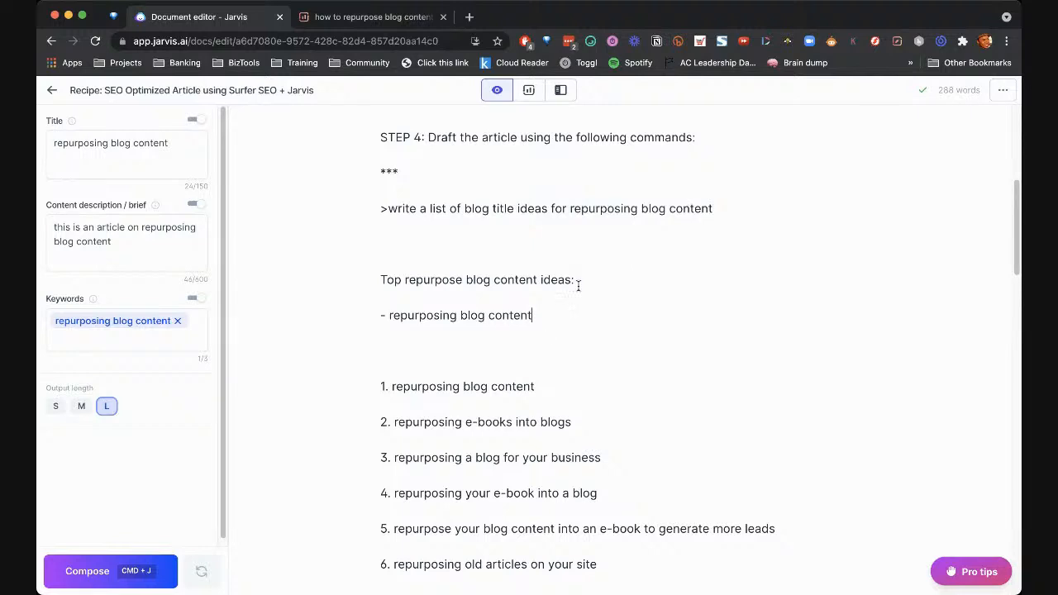
{"action": "left_click_drag", "start_coordinate": [560, 319], "coordinate": [469, 244]}
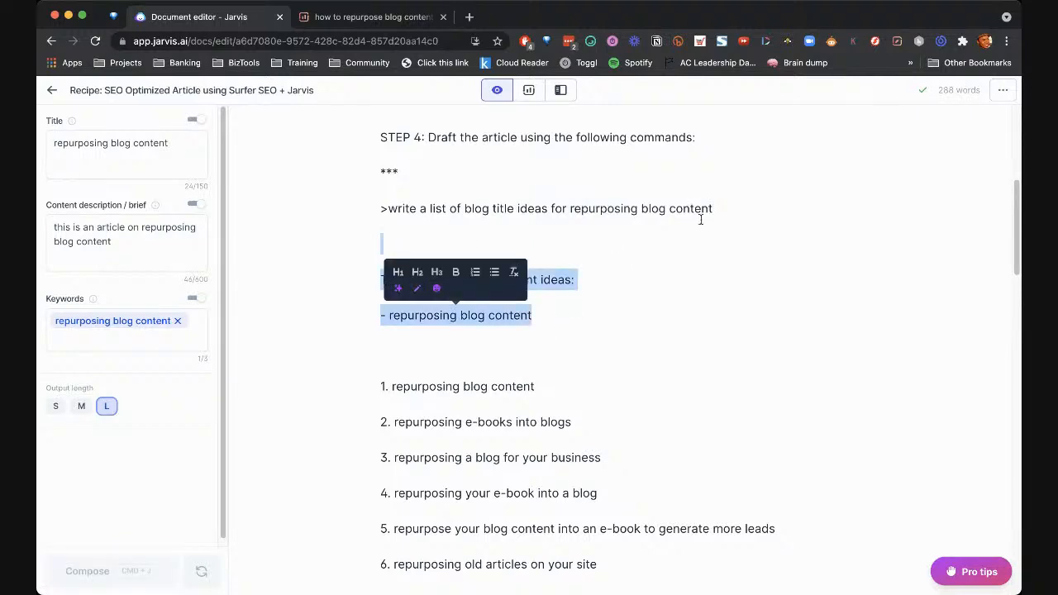
{"action": "key", "text": "BackSpace"}
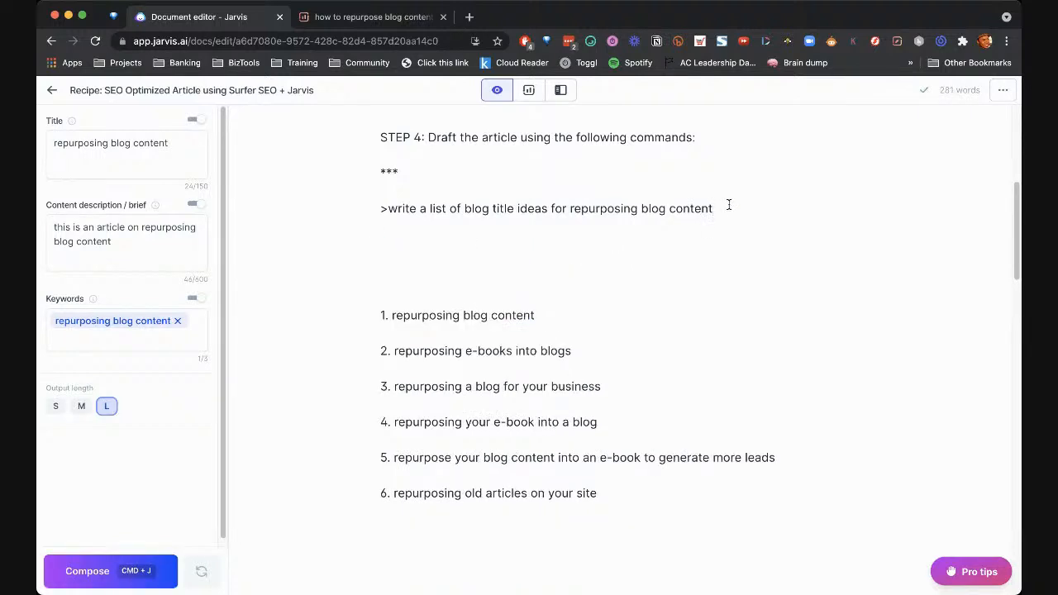
Generate another list of blog title ideas, and delete the off-topic content title, writing prompt, description text and blank lines below it
{"action": "key", "text": "super+j"}
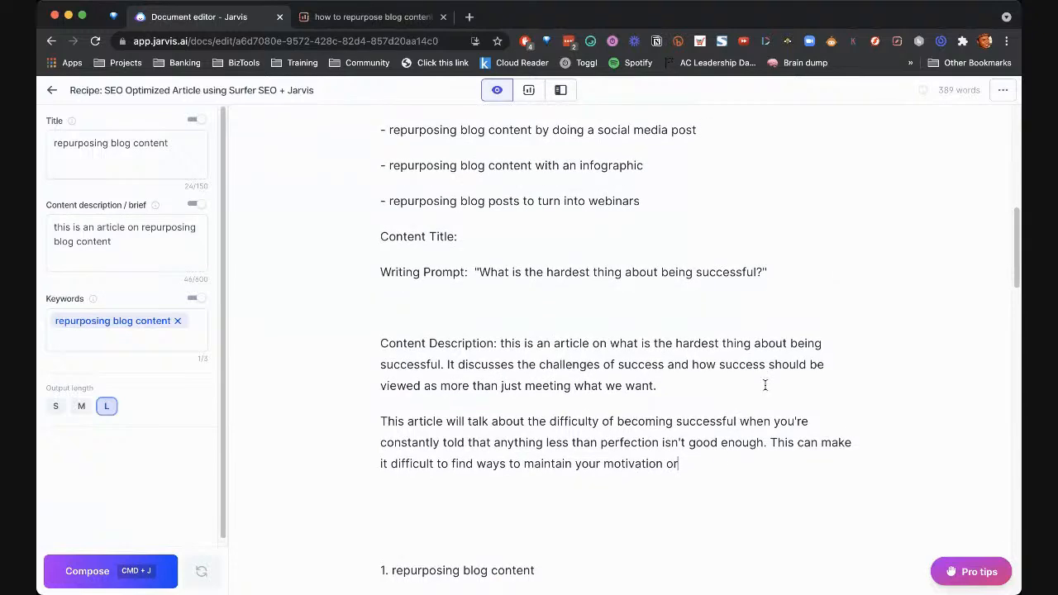
{"action": "left_click_drag", "start_coordinate": [721, 462], "coordinate": [368, 237]}
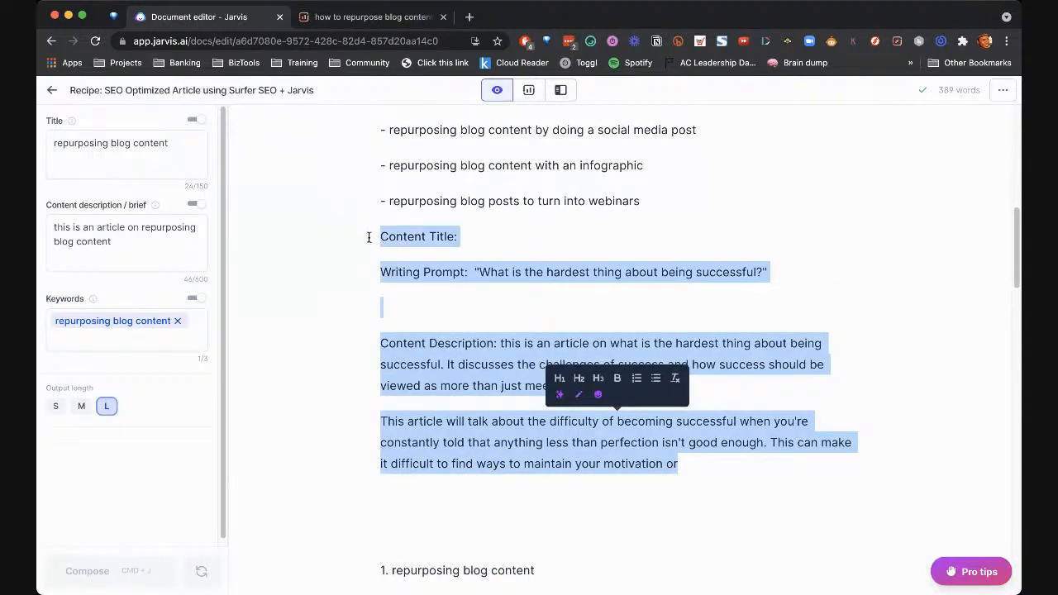
{"action": "key", "text": "BackSpace"}
{"action": "left_click_drag", "start_coordinate": [425, 322], "coordinate": [368, 245]}
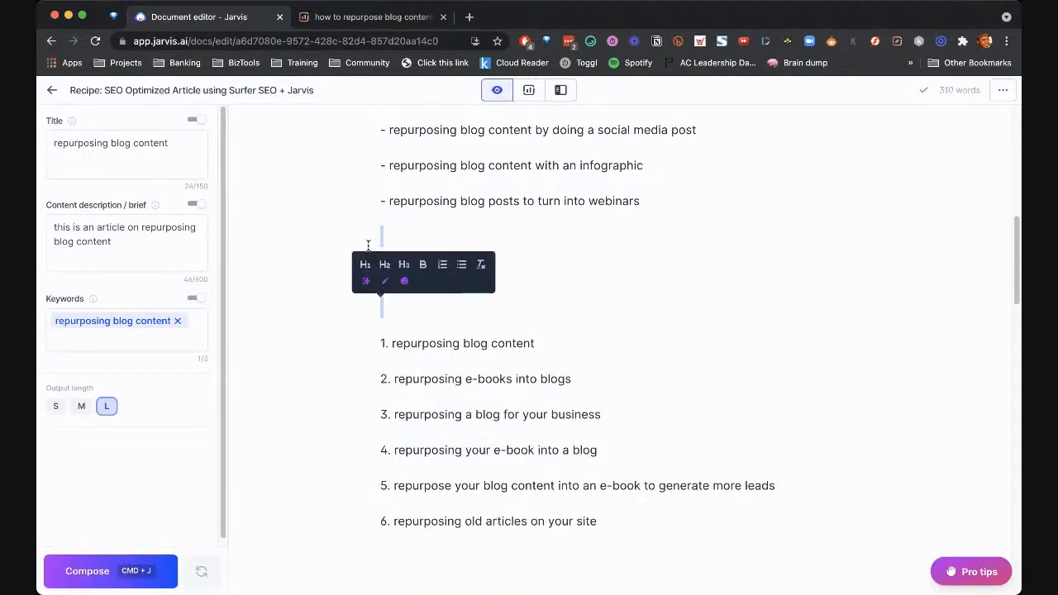
{"action": "key", "text": "BackSpace"}
{"action": "scroll", "coordinate": [695, 272], "scroll_direction": "up", "scroll_amount": 5}
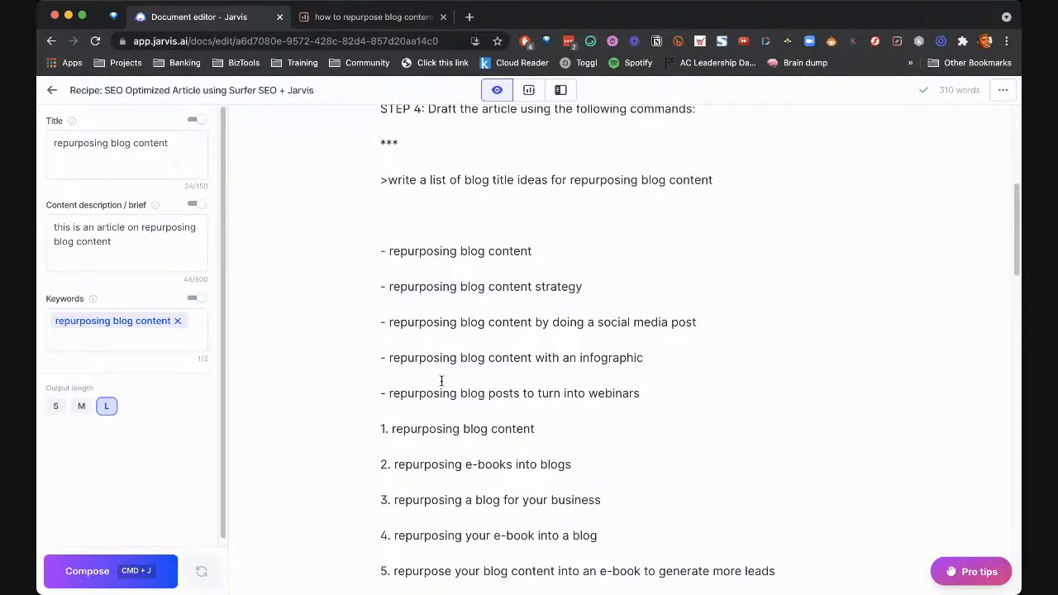
{"action": "scroll", "coordinate": [653, 400], "scroll_direction": "down", "scroll_amount": 3}
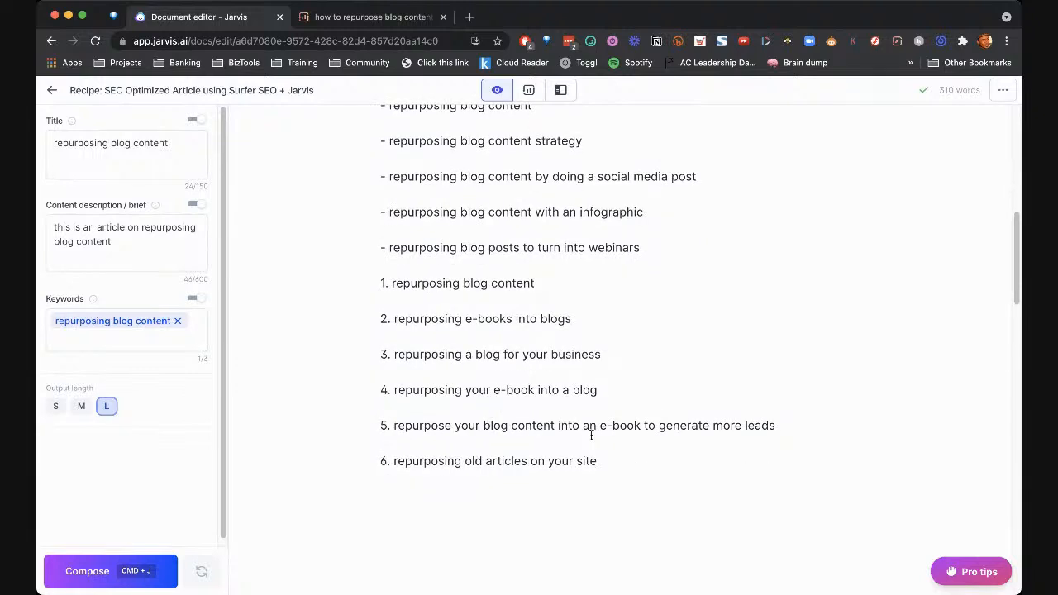
Examine the numbered title ideas about repurposing a blog for business and into an e-book for wording to reuse
{"action": "left_click_drag", "start_coordinate": [393, 355], "coordinate": [609, 355]}
{"action": "left_click", "coordinate": [439, 427]}
{"action": "left_click_drag", "start_coordinate": [394, 426], "coordinate": [824, 426]}
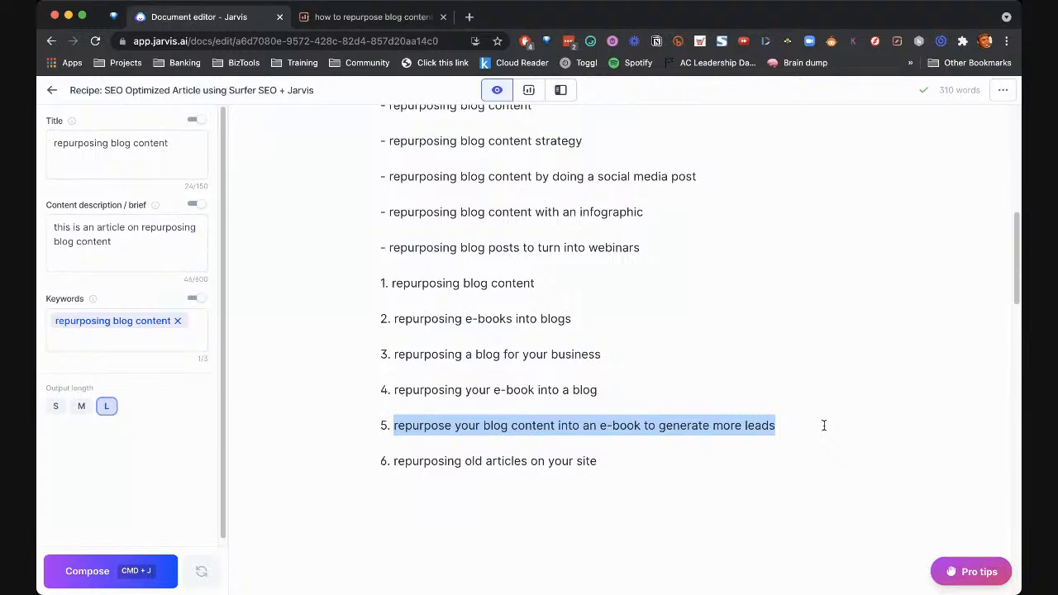
{"action": "left_click", "coordinate": [689, 425]}
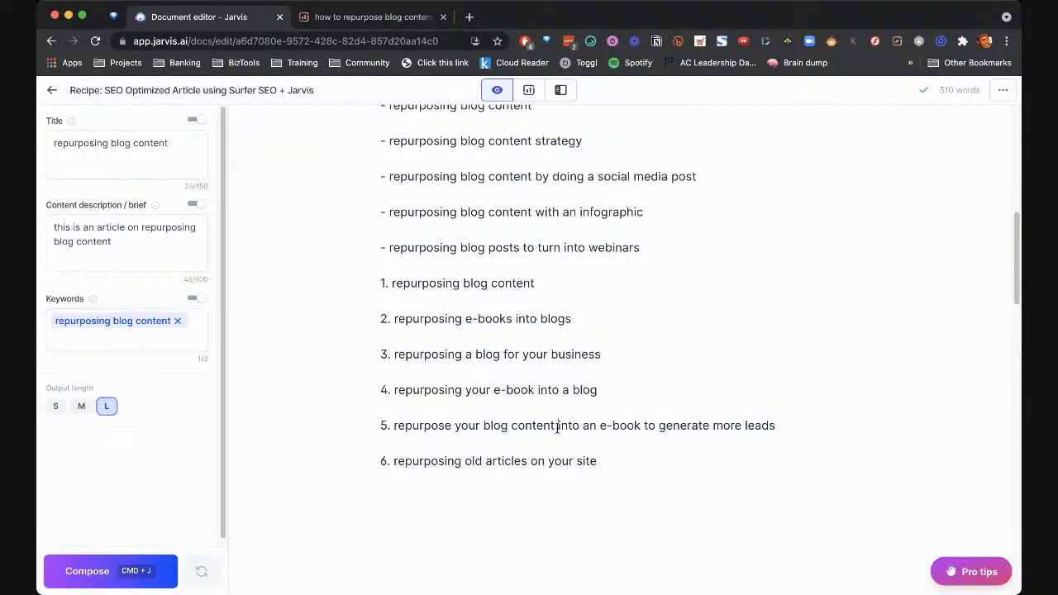
{"action": "left_click_drag", "start_coordinate": [558, 428], "coordinate": [643, 427]}
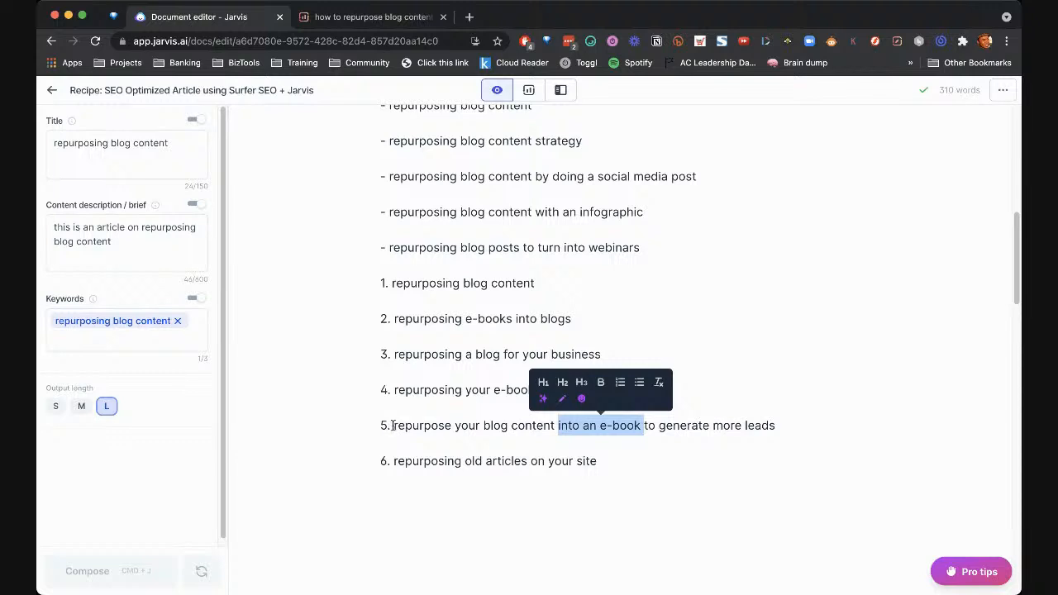
{"action": "left_click_drag", "start_coordinate": [393, 426], "coordinate": [796, 426]}
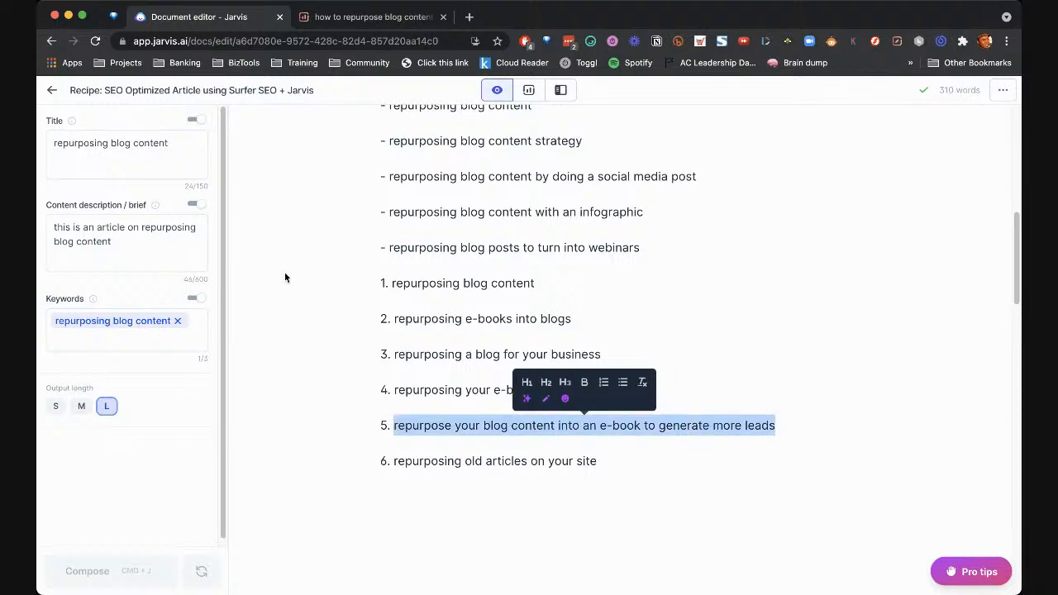
Extend the document's title to "repurposing blog content to generate more traffic and leads for your business"
{"action": "left_click", "coordinate": [167, 157]}
{"action": "left_click_drag", "start_coordinate": [165, 144], "coordinate": [58, 137]}
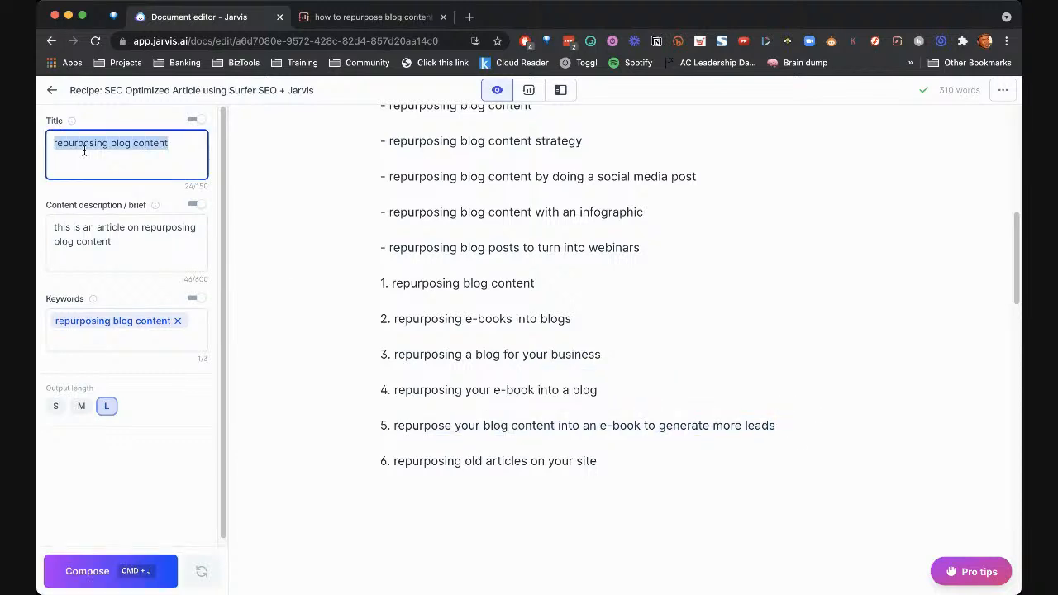
{"action": "left_click", "coordinate": [183, 147]}
{"action": "type", "text": "generate more "}
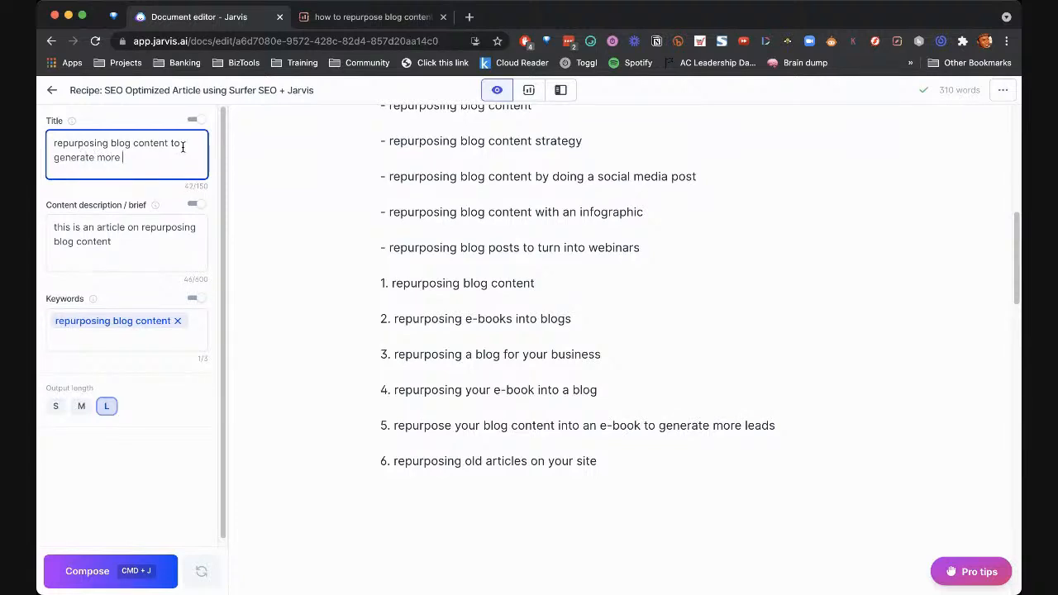
{"action": "type", "text": "traffic and leds"}
{"action": "key", "text": "BackSpace"}
{"action": "type", "text": "ads for yo"}
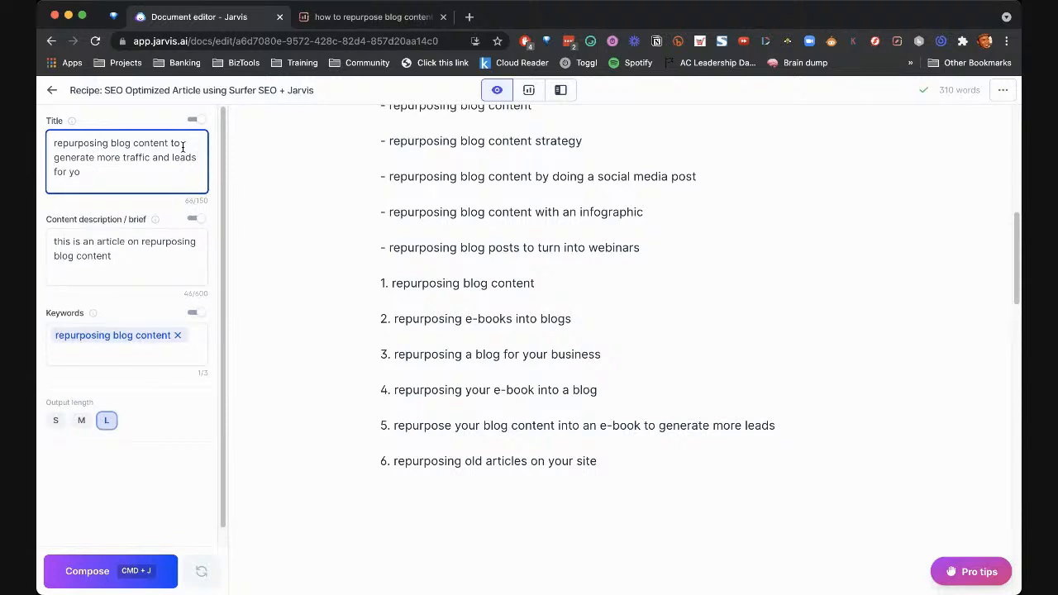
{"action": "type", "text": "iurbusiness"}
Extend the content description with "for small businesses wanting to systemize their marketing to generate more leads and traffic."
{"action": "left_click", "coordinate": [113, 264]}
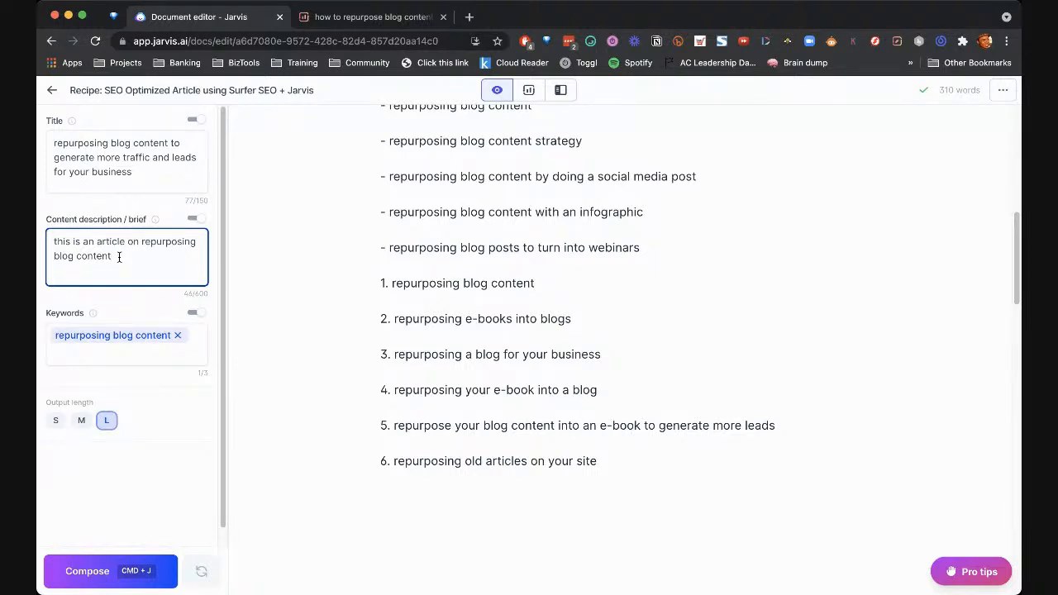
{"action": "type", "text": "small businesses"}
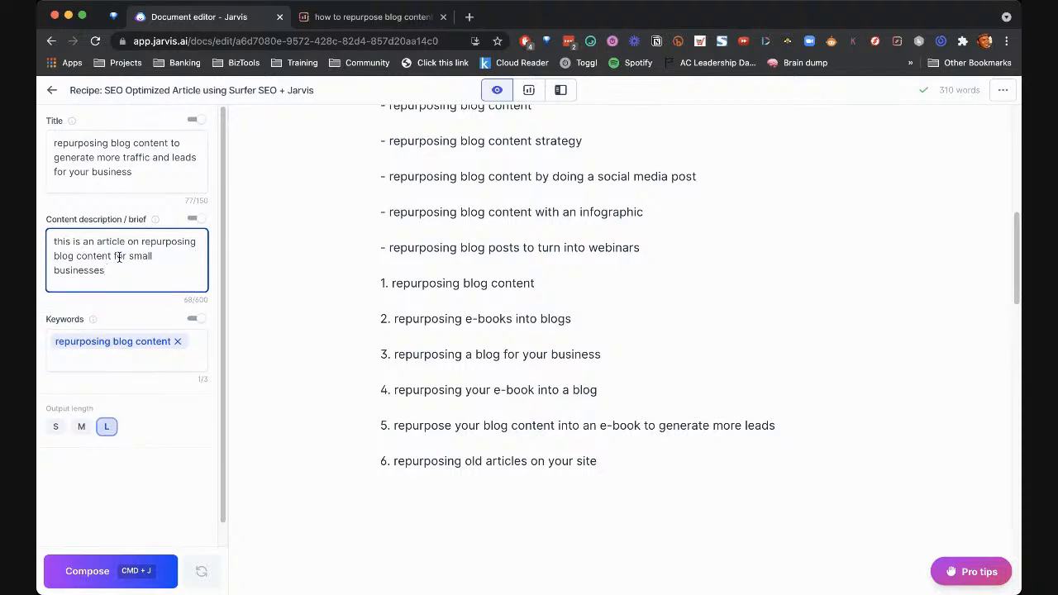
{"action": "type", "text": " wanting to system"}
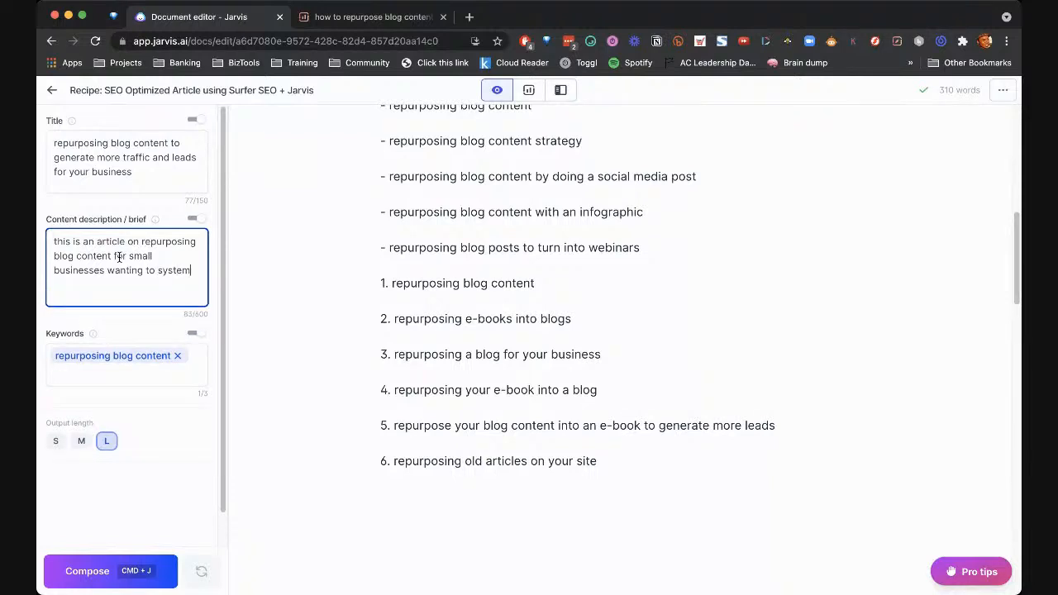
{"action": "type", "text": "ize their marketing"}
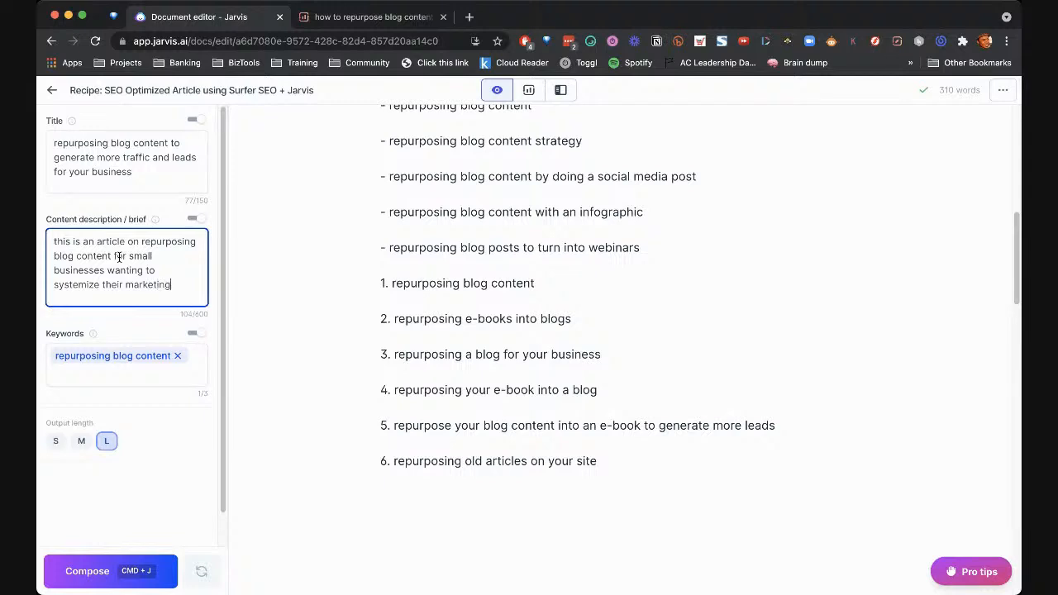
{"action": "type", "text": " to genera"}
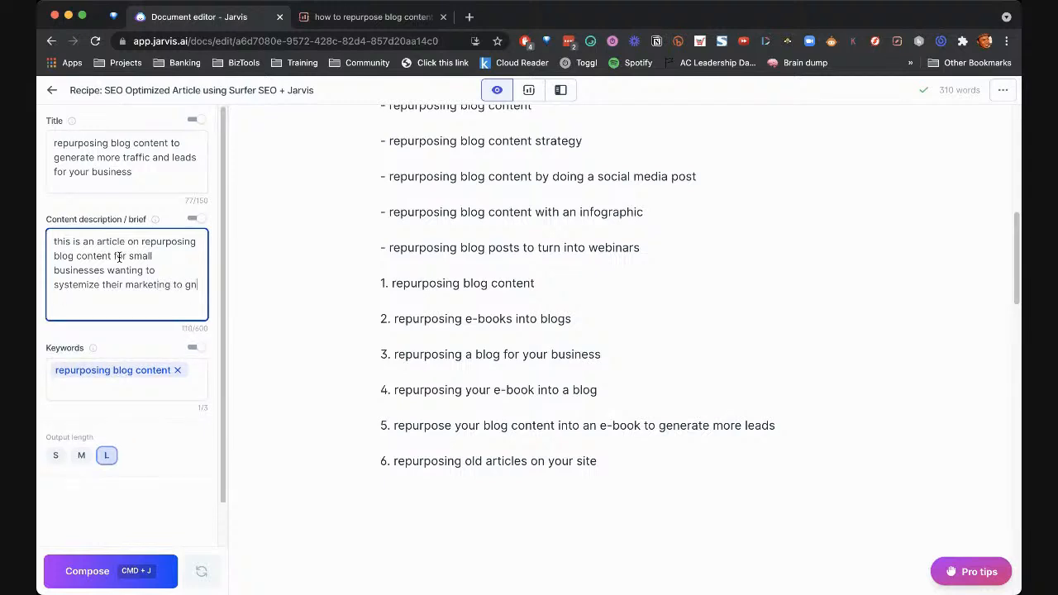
{"action": "type", "text": "te more leads and traffic"}
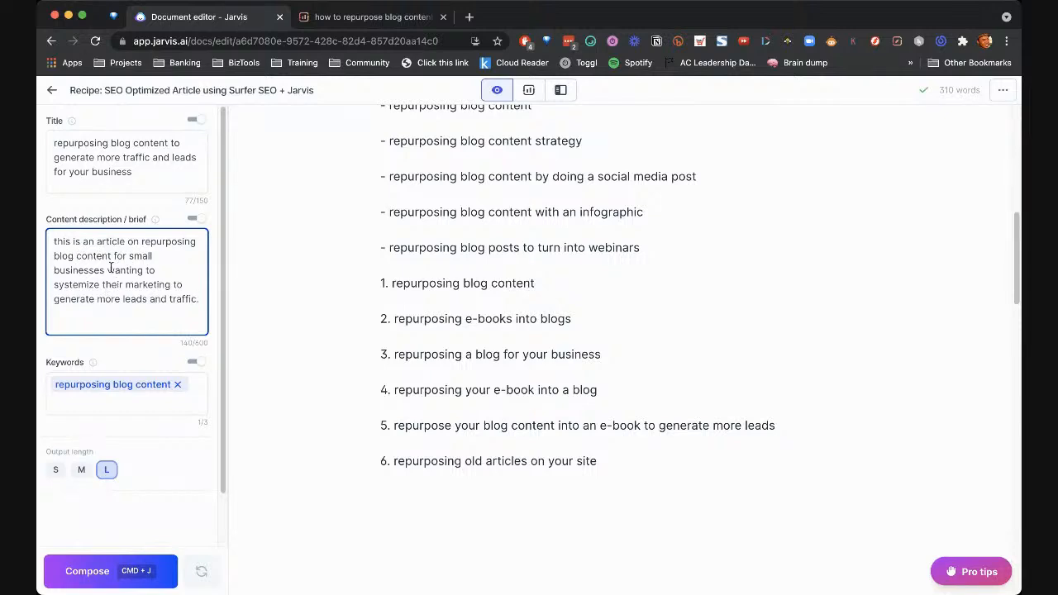
Change "small businesses" to "small business owners" in the content description
{"action": "left_click", "coordinate": [104, 270]}
{"action": "key", "text": "BackSpace"}
{"action": "key", "text": "BackSpace"}
{"action": "type", "text": "owner"}
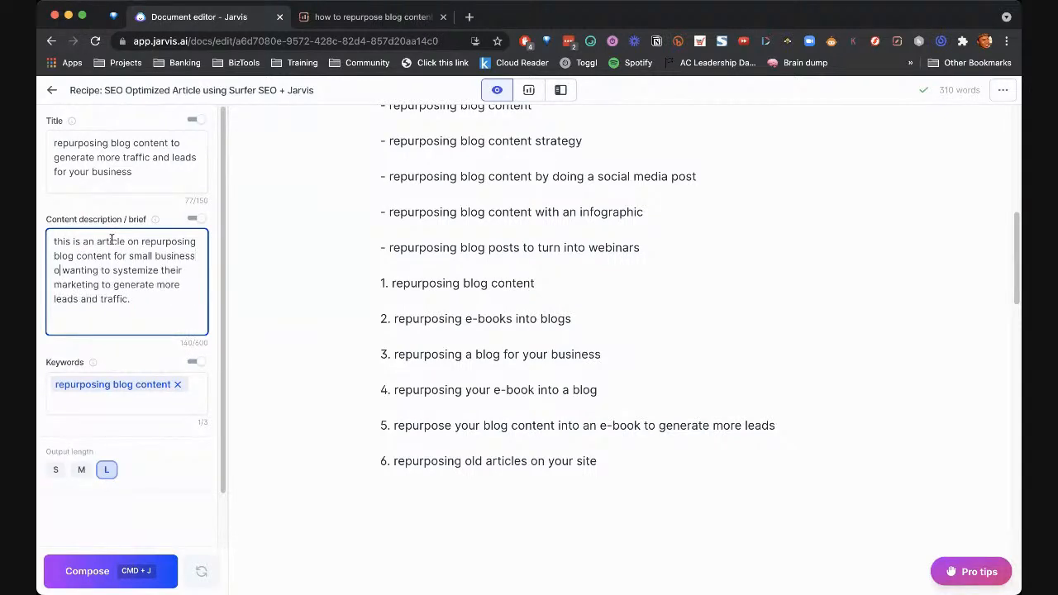
{"action": "type", "text": "s"}
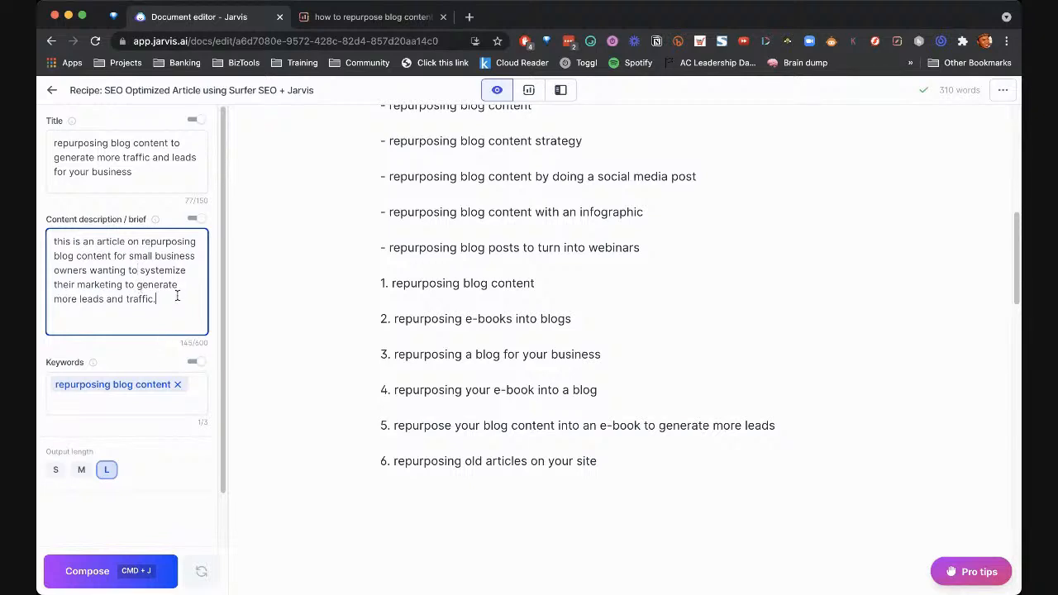
{"action": "left_click_drag", "start_coordinate": [179, 298], "coordinate": [52, 240]}
{"action": "left_click", "coordinate": [147, 272]}
Run the command ">write a list of blog title ideas for repurposing blog content" again using the updated title and description
{"action": "left_click", "coordinate": [585, 438]}
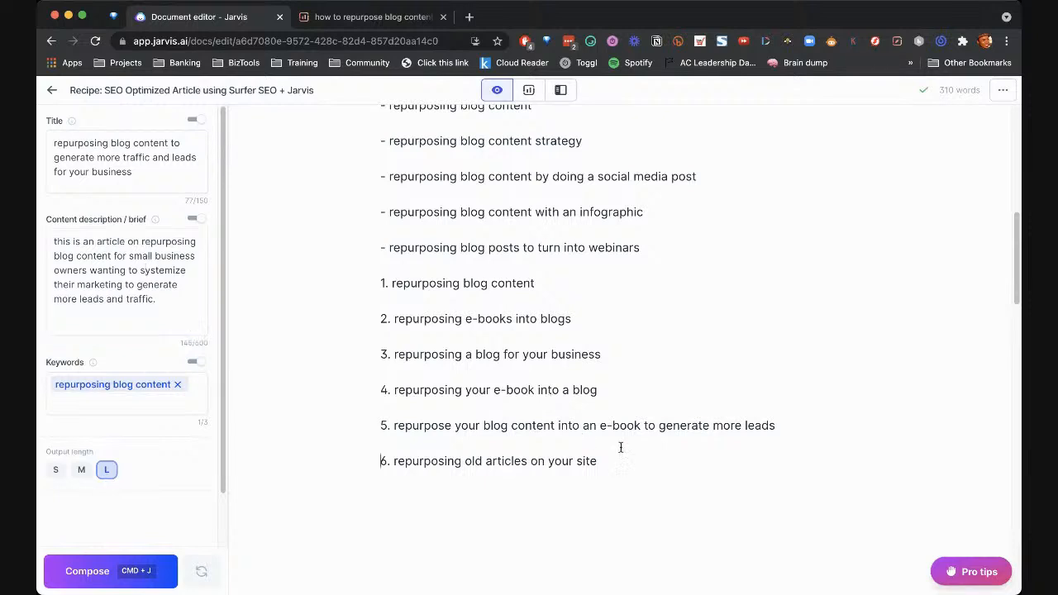
{"action": "scroll", "coordinate": [610, 424], "scroll_direction": "up", "scroll_amount": 2}
{"action": "scroll", "coordinate": [610, 424], "scroll_direction": "up", "scroll_amount": 2}
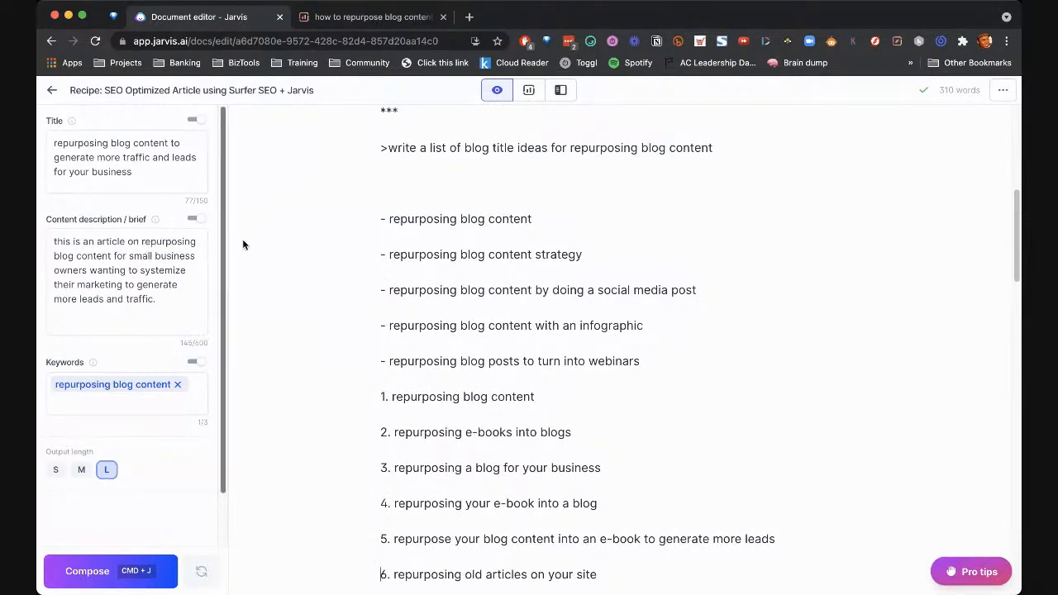
{"action": "scroll", "coordinate": [578, 202], "scroll_direction": "up", "scroll_amount": 1}
{"action": "left_click_drag", "start_coordinate": [724, 173], "coordinate": [381, 172]}
{"action": "left_click", "coordinate": [727, 172]}
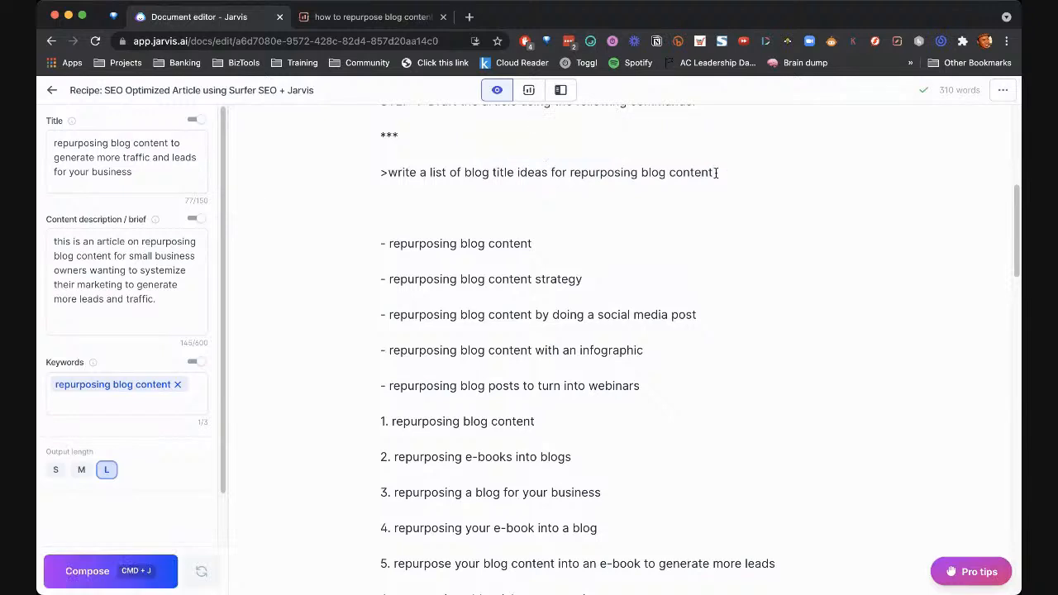
{"action": "left_click_drag", "start_coordinate": [716, 173], "coordinate": [372, 173]}
{"action": "left_click", "coordinate": [728, 171]}
{"action": "key", "text": "super+j"}
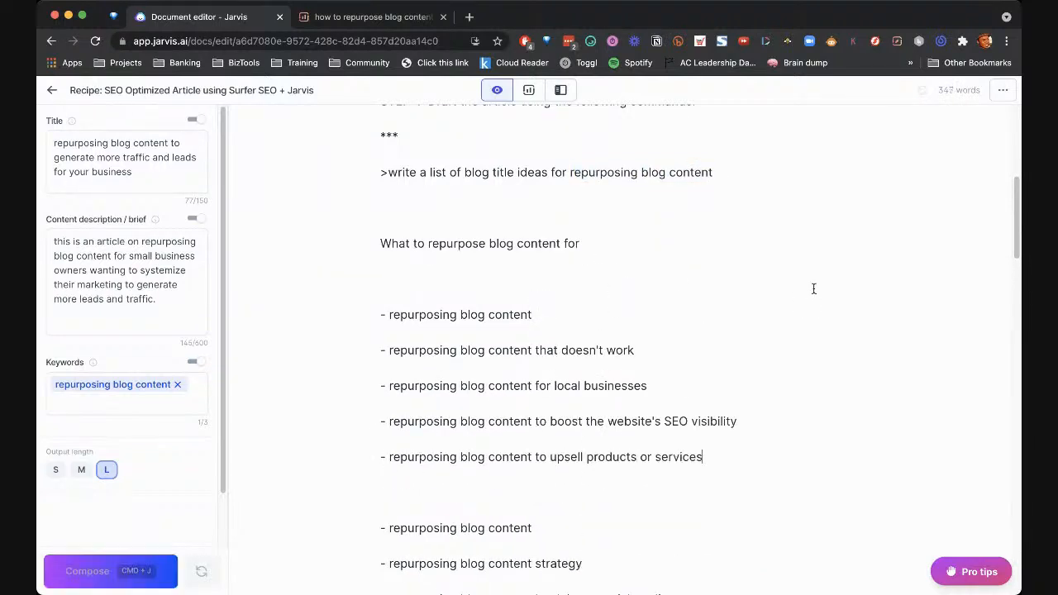
Examine the newly generated title ideas, particularly those on local businesses and upselling products or services, against the content description
{"action": "scroll", "coordinate": [813, 289], "scroll_direction": "down", "scroll_amount": 3}
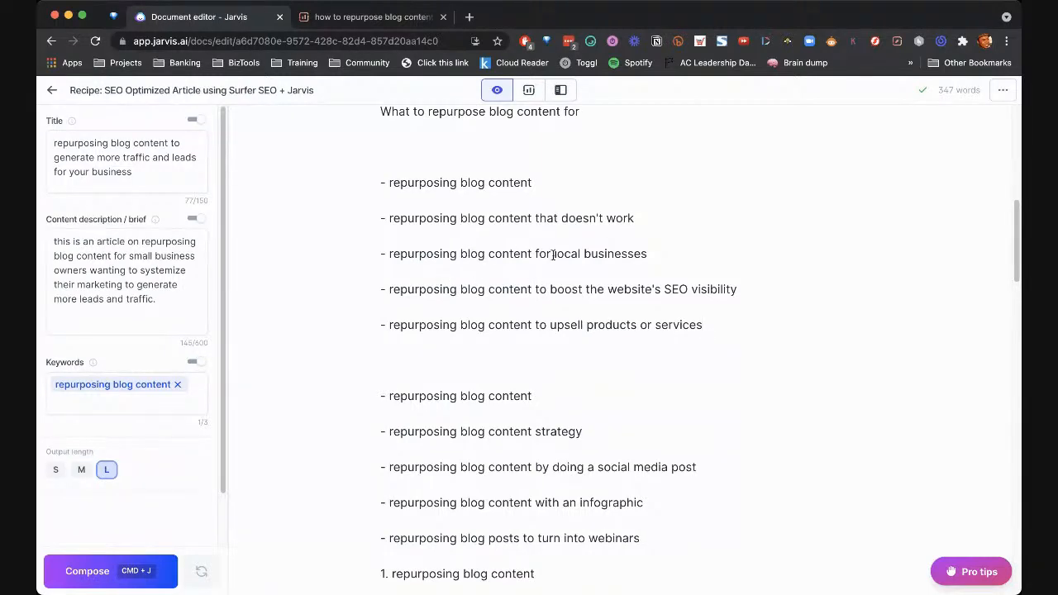
{"action": "left_click", "coordinate": [654, 257]}
{"action": "left_click_drag", "start_coordinate": [711, 325], "coordinate": [390, 331]}
{"action": "left_click", "coordinate": [389, 330]}
{"action": "scroll", "coordinate": [633, 359], "scroll_direction": "down", "scroll_amount": 3}
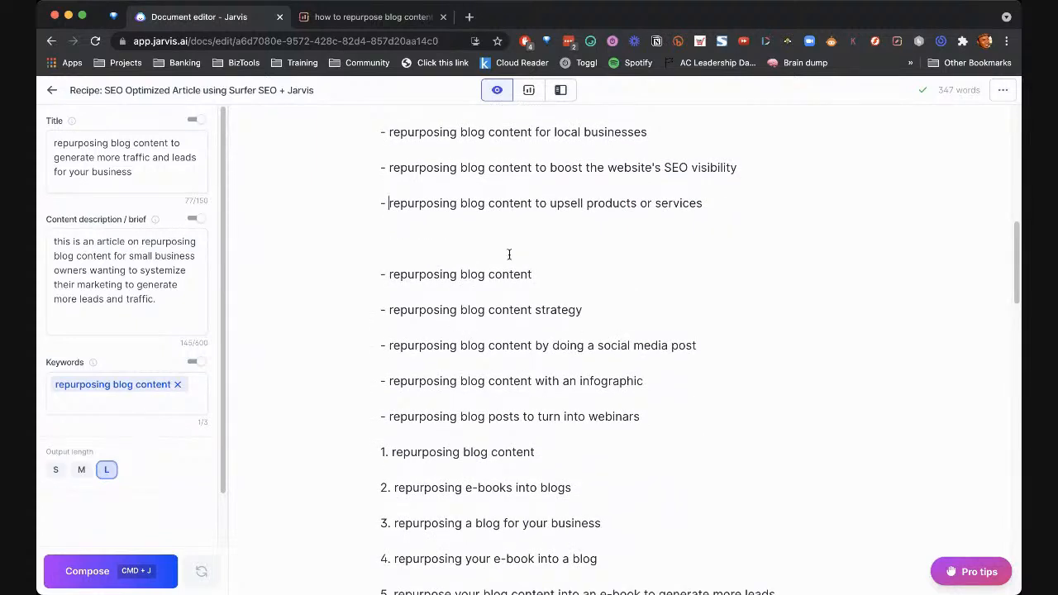
{"action": "scroll", "coordinate": [507, 253], "scroll_direction": "up", "scroll_amount": 3}
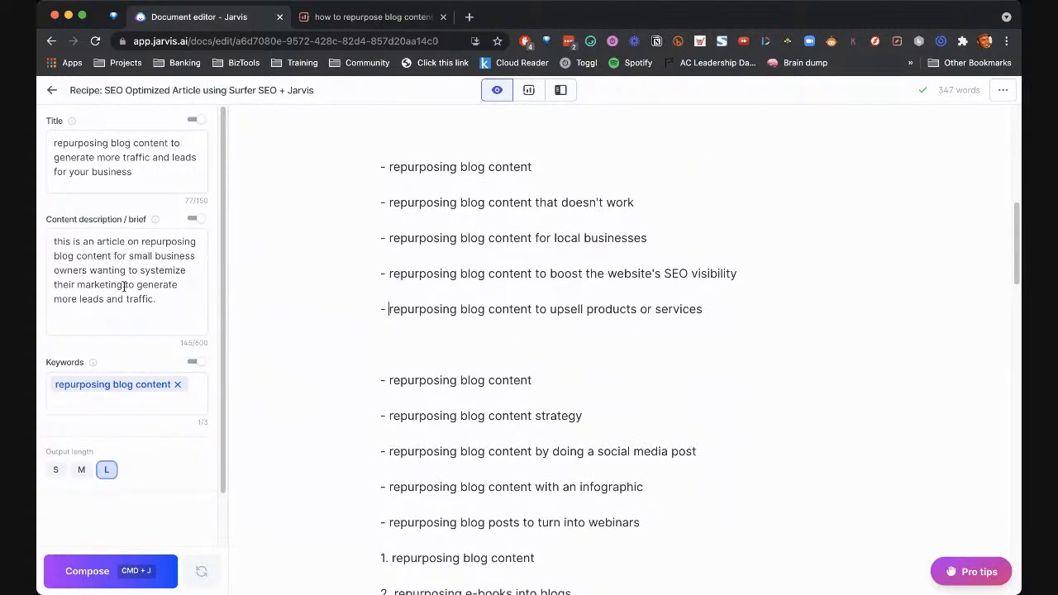
{"action": "left_click_drag", "start_coordinate": [724, 308], "coordinate": [378, 313]}
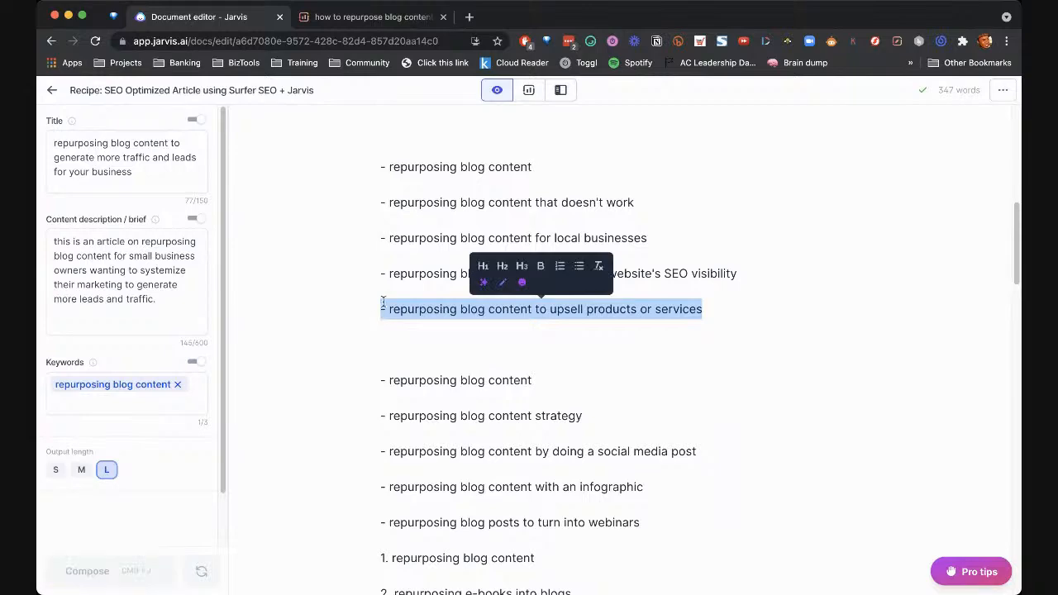
{"action": "left_click", "coordinate": [378, 310]}
Delete the older dashed and numbered title ideas below the newly generated list
{"action": "scroll", "coordinate": [515, 317], "scroll_direction": "down", "scroll_amount": 2}
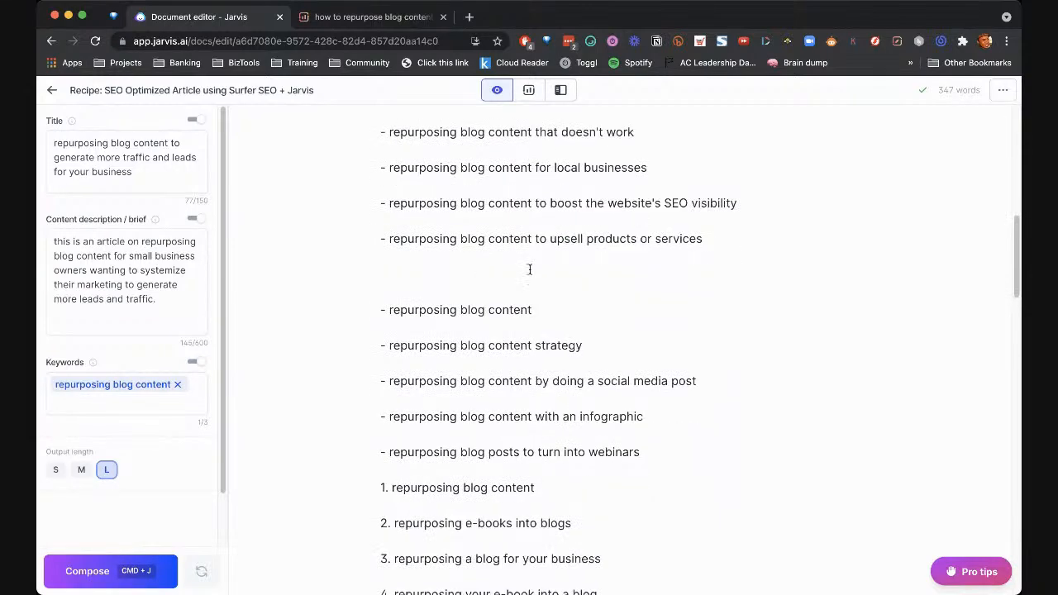
{"action": "left_click", "coordinate": [397, 284]}
{"action": "left_click_drag", "start_coordinate": [397, 284], "coordinate": [626, 359]}
{"action": "key", "text": "BackSpace"}
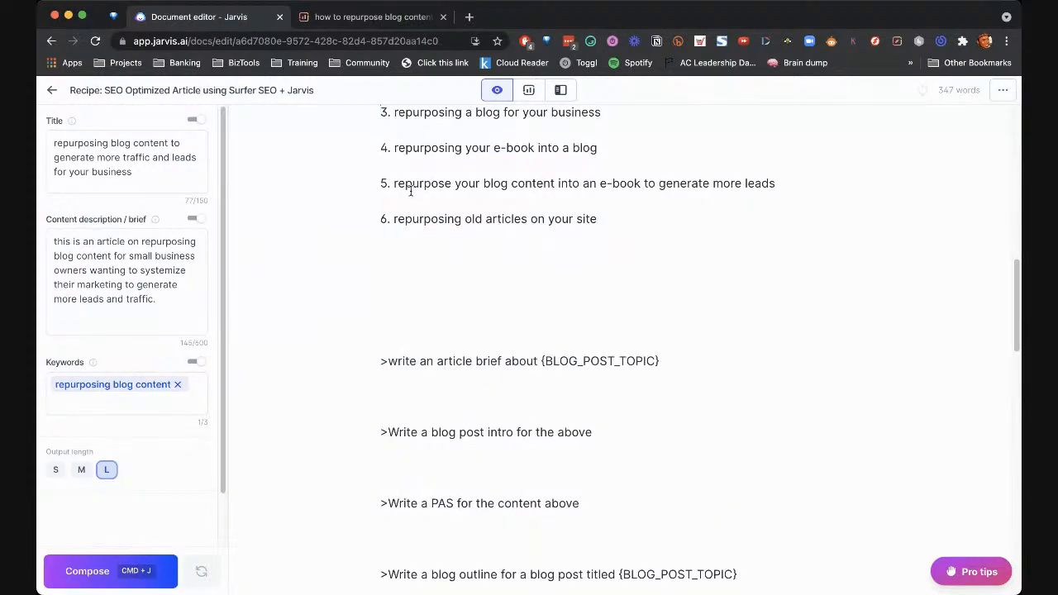
{"action": "scroll", "coordinate": [410, 191], "scroll_direction": "up", "scroll_amount": 2}
{"action": "left_click_drag", "start_coordinate": [381, 202], "coordinate": [728, 311]}
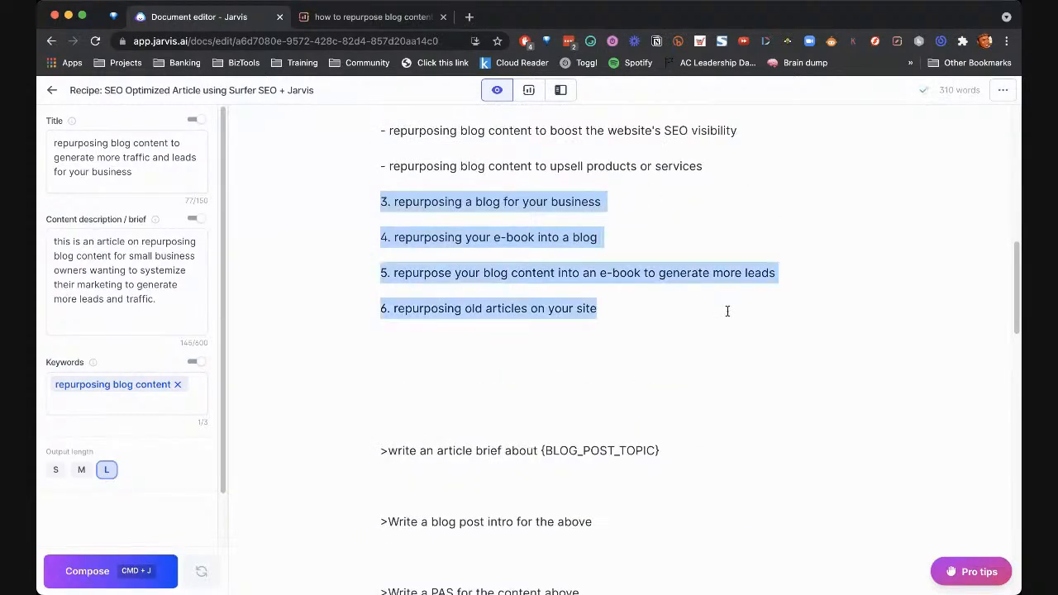
{"action": "key", "text": "BackSpace"}
Delete the "What to repurpose blog content for" line with its surrounding blank lines, and the first two title ideas
{"action": "scroll", "coordinate": [581, 223], "scroll_direction": "up", "scroll_amount": 6}
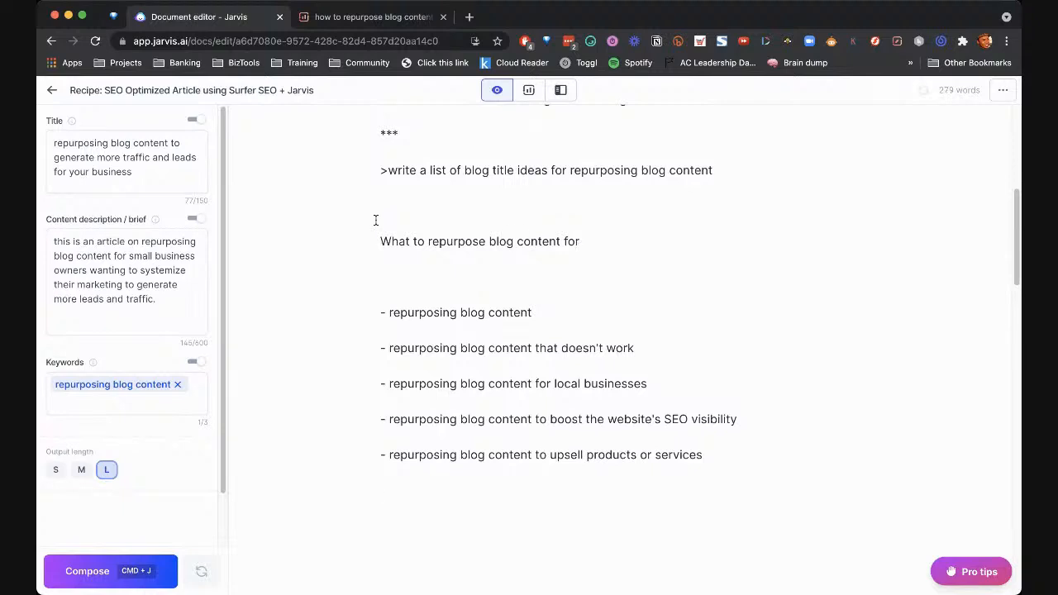
{"action": "left_click_drag", "start_coordinate": [375, 217], "coordinate": [616, 292]}
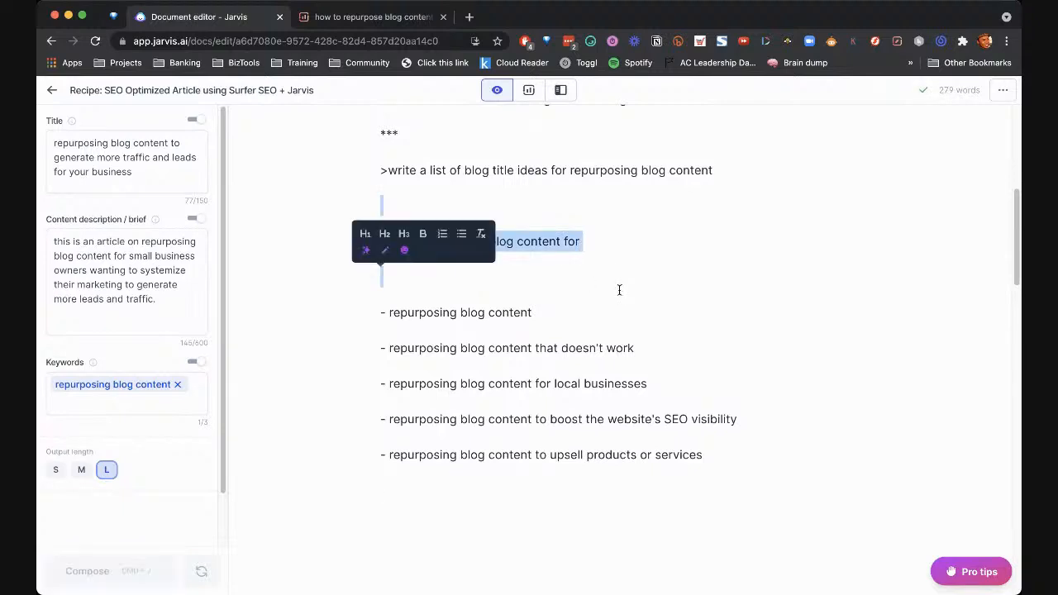
{"action": "key", "text": "BackSpace"}
{"action": "scroll", "coordinate": [561, 265], "scroll_direction": "down", "scroll_amount": 1}
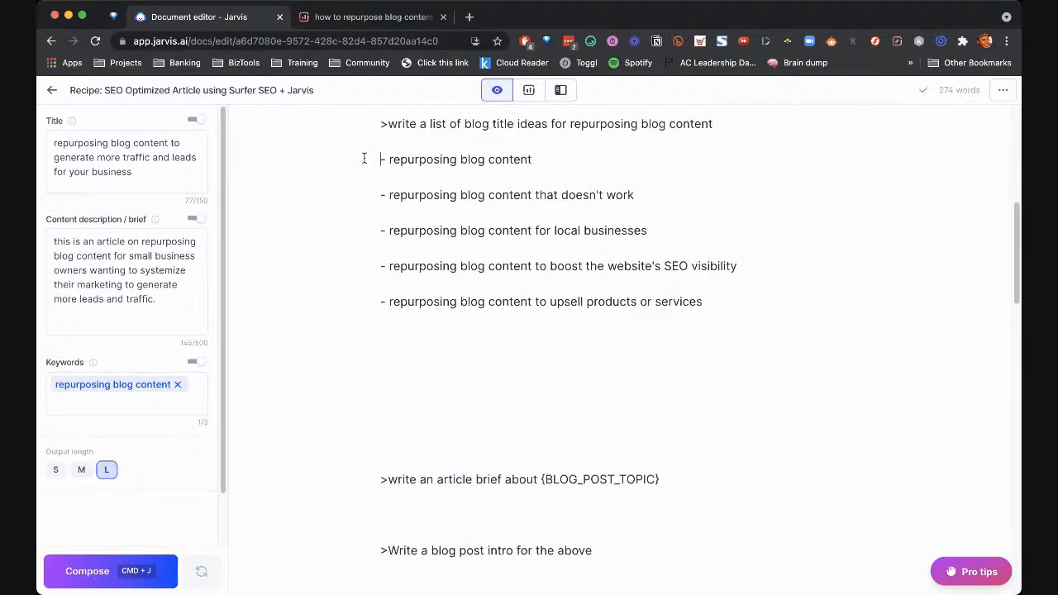
{"action": "left_click_drag", "start_coordinate": [372, 159], "coordinate": [673, 211]}
{"action": "key", "text": "BackSpace"}
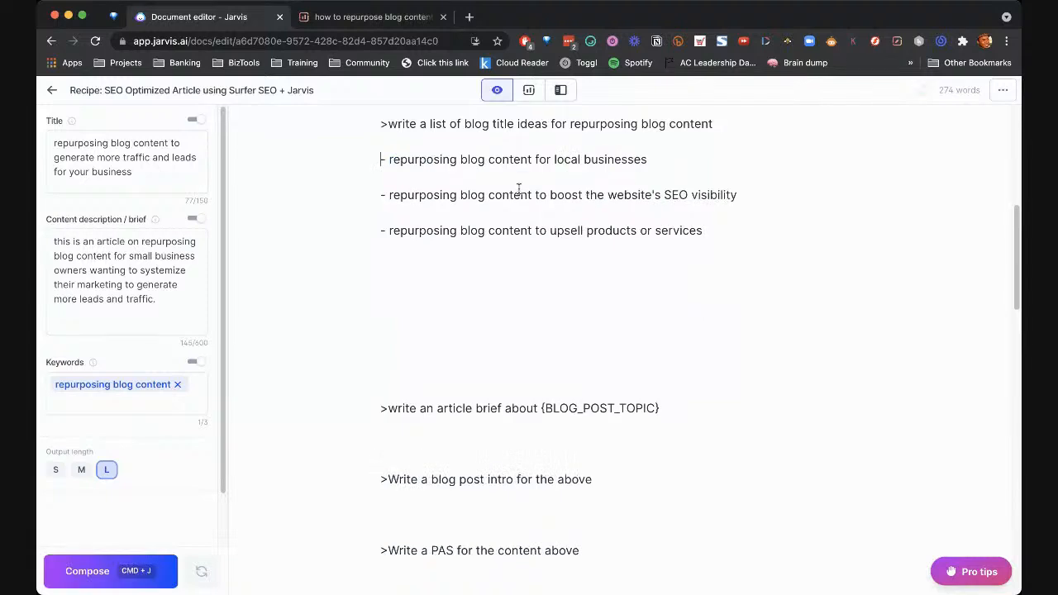
Rewrite the local businesses idea as "repurposing blog content for online businesses to build brand awareness, website traffic and leads"
{"action": "double_click", "coordinate": [557, 157]}
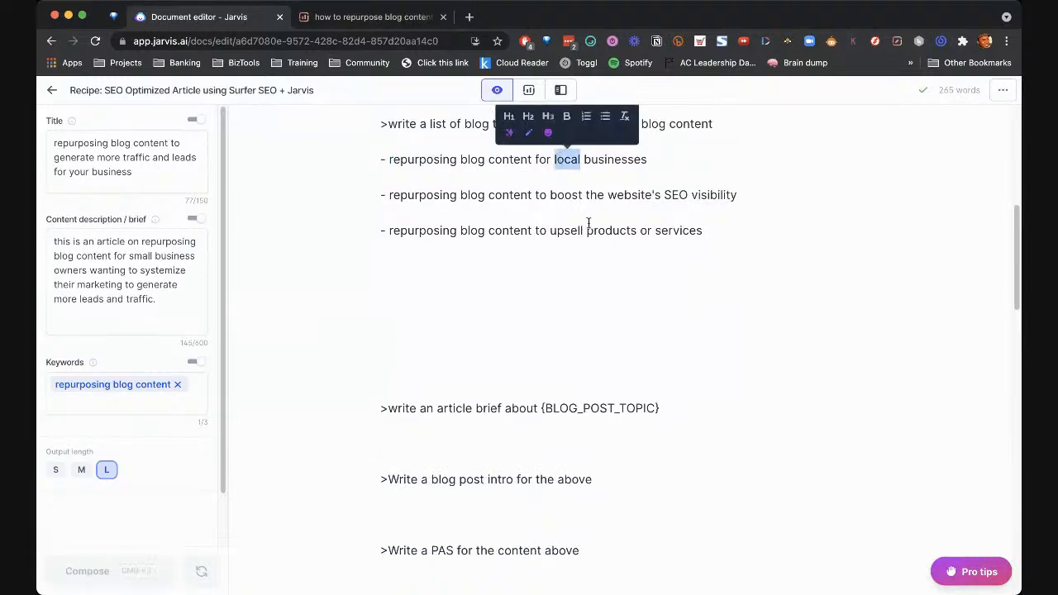
{"action": "type", "text": "online"}
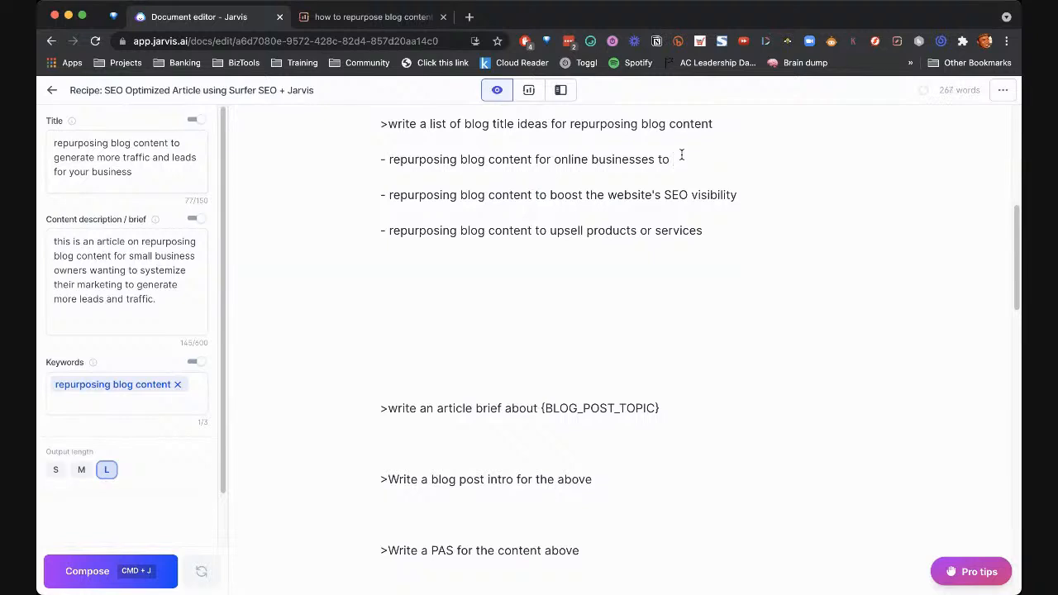
{"action": "type", "text": "ild bran dawa"}
{"action": "key", "text": "BackSpace"}
{"action": "key", "text": "BackSpace"}
{"action": "type", "text": "enes"}
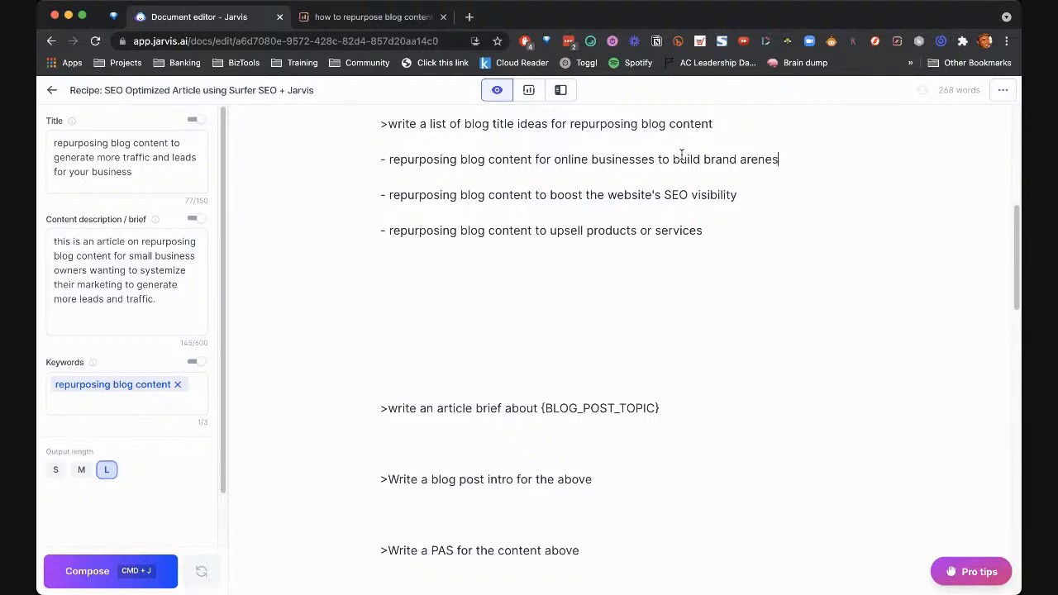
{"action": "type", "text": "s,"}
{"action": "key", "text": "BackSpace"}
{"action": "key", "text": "BackSpace"}
{"action": "key", "text": "BackSpace"}
{"action": "key", "text": "BackSpace"}
{"action": "key", "text": "BackSpace"}
{"action": "key", "text": "BackSpace"}
{"action": "key", "text": "BackSpace"}
{"action": "type", "text": "waer"}
{"action": "key", "text": "BackSpace"}
{"action": "type", "text": "eness, traffic and leads"}
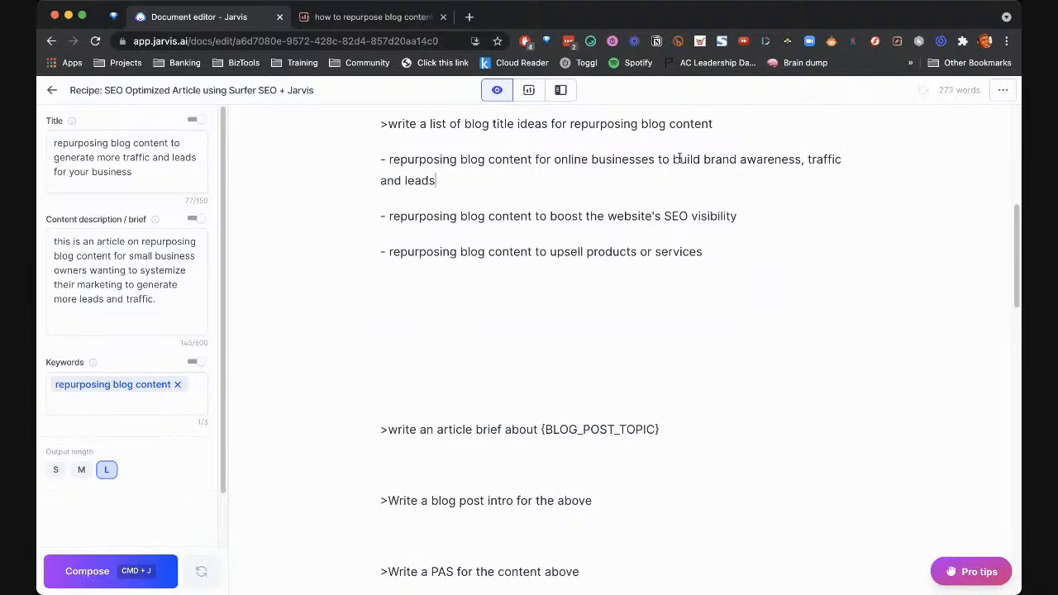
{"action": "left_click", "coordinate": [804, 158]}
{"action": "type", "text": "website"}
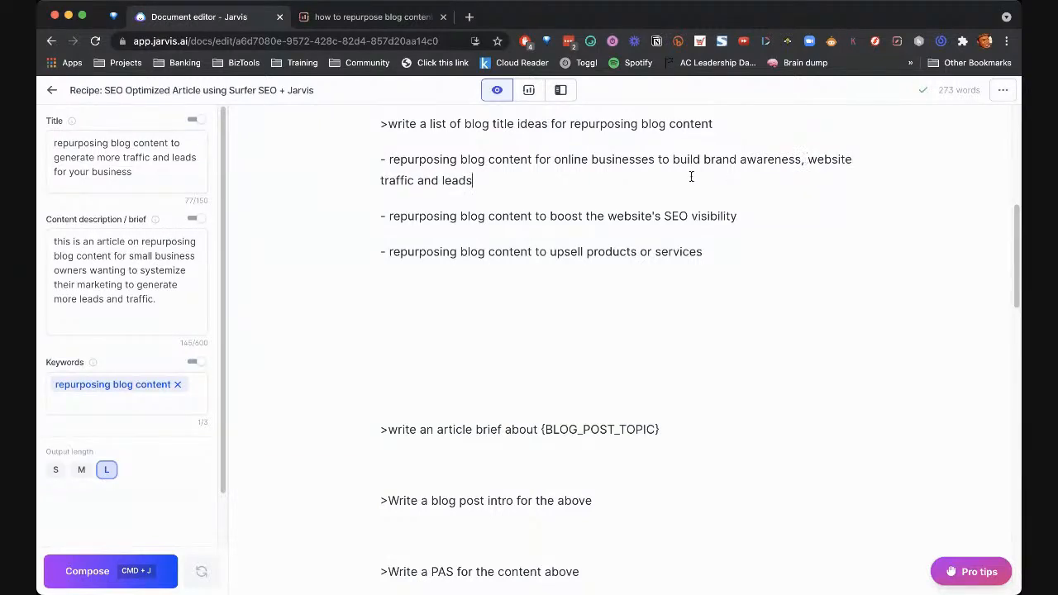
Replace the Title with the idea "repurposing blog content for online businesses to build brand awareness, website traffic and leads"
{"action": "left_click_drag", "start_coordinate": [471, 181], "coordinate": [393, 168]}
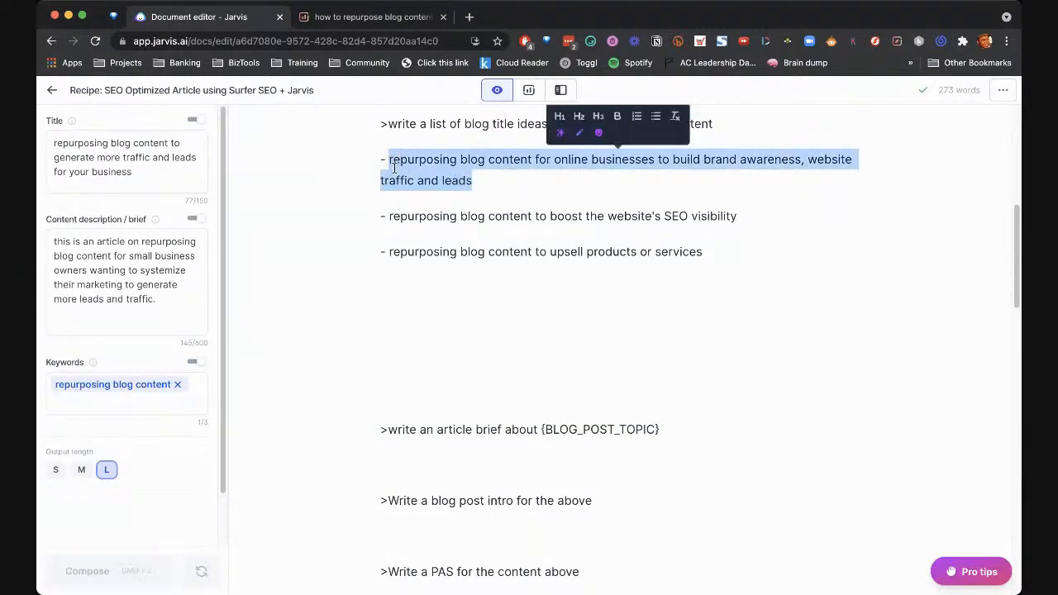
{"action": "key", "text": "super+c"}
{"action": "left_click", "coordinate": [161, 151]}
{"action": "key", "text": "super+a"}
{"action": "key", "text": "super+v"}
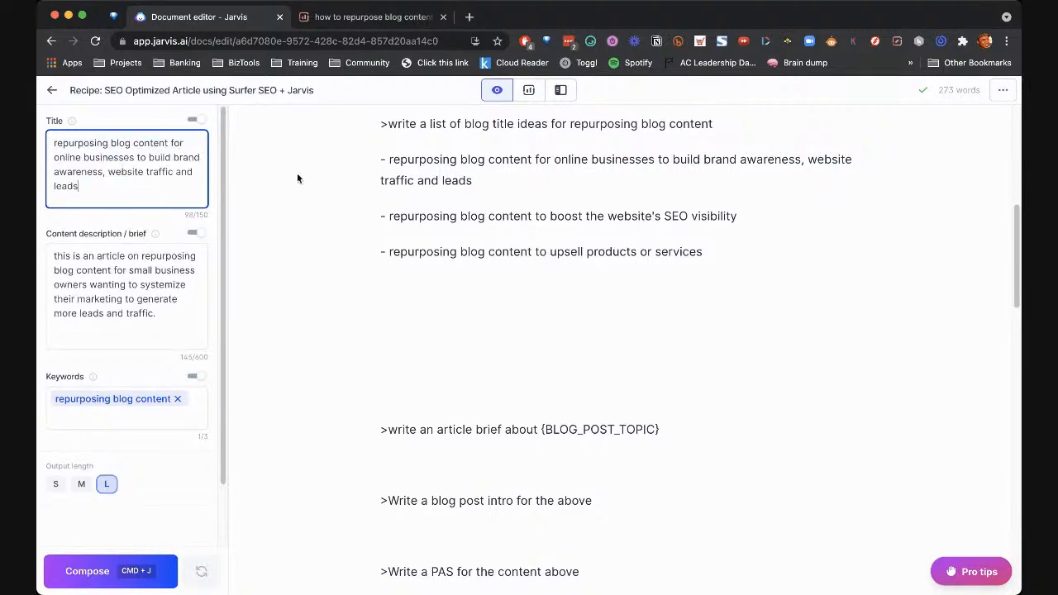
{"action": "left_click", "coordinate": [491, 196]}
{"action": "scroll", "coordinate": [586, 196], "scroll_direction": "down", "scroll_amount": 1}
{"action": "left_click_drag", "start_coordinate": [132, 185], "coordinate": [107, 153]}
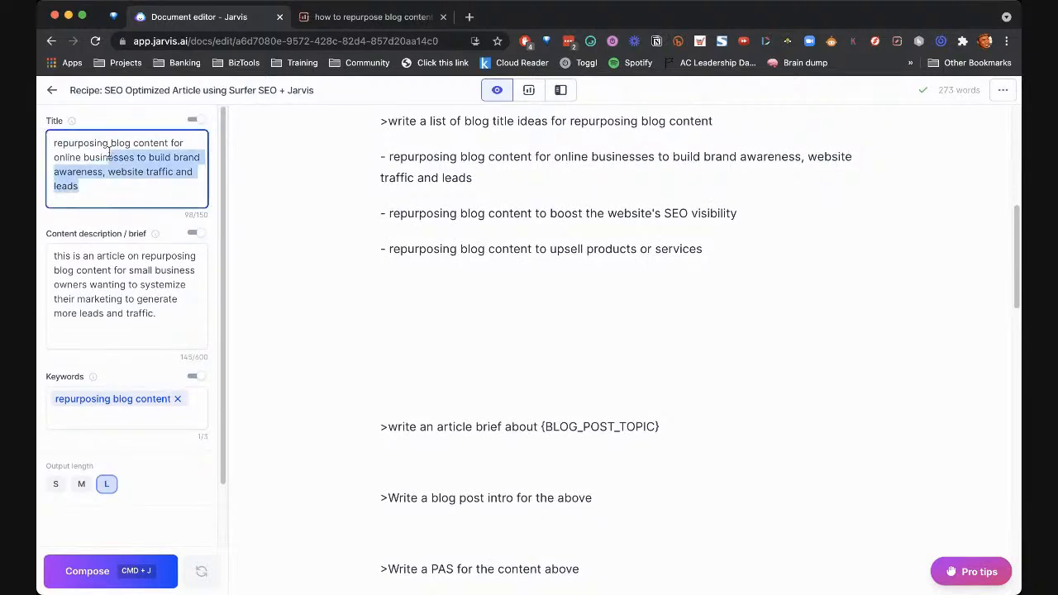
{"action": "left_click", "coordinate": [605, 212]}
Add a "***" separator line directly above the "write an article brief" command
{"action": "scroll", "coordinate": [591, 239], "scroll_direction": "down", "scroll_amount": 3}
{"action": "scroll", "coordinate": [424, 226], "scroll_direction": "up", "scroll_amount": 3}
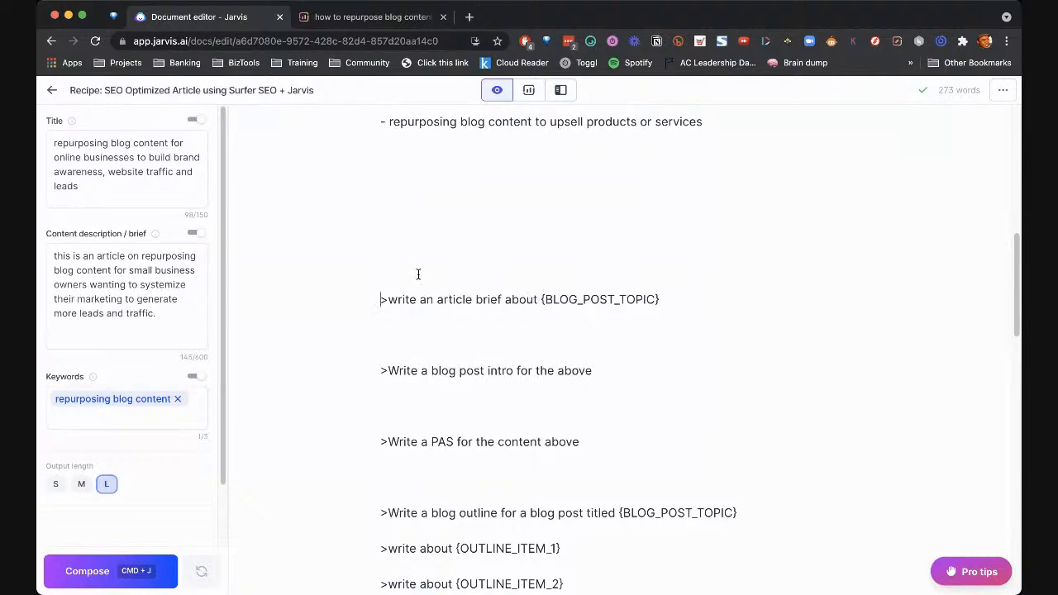
{"action": "scroll", "coordinate": [418, 273], "scroll_direction": "down", "scroll_amount": 1}
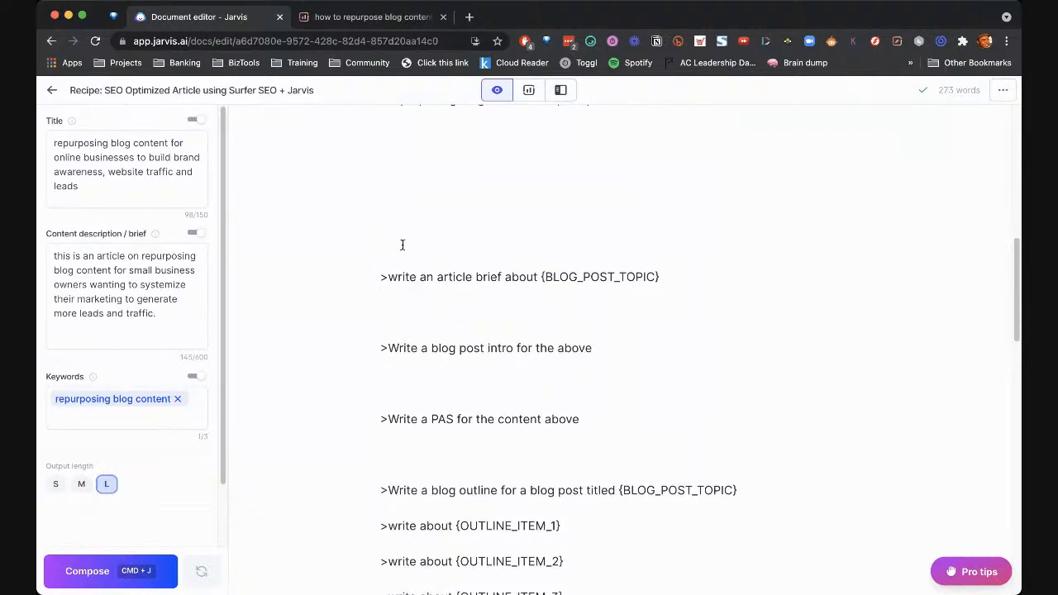
{"action": "left_click", "coordinate": [403, 245]}
{"action": "type", "text": "**"}
Replace {BLOG_POST_TOPIC} in the article brief command with the full text of the Title, and have Jarvis generate the brief
{"action": "triple_click", "coordinate": [122, 181]}
{"action": "left_click", "coordinate": [535, 281]}
{"action": "left_click_drag", "start_coordinate": [541, 278], "coordinate": [678, 274]}
{"action": "key", "text": "super+v"}
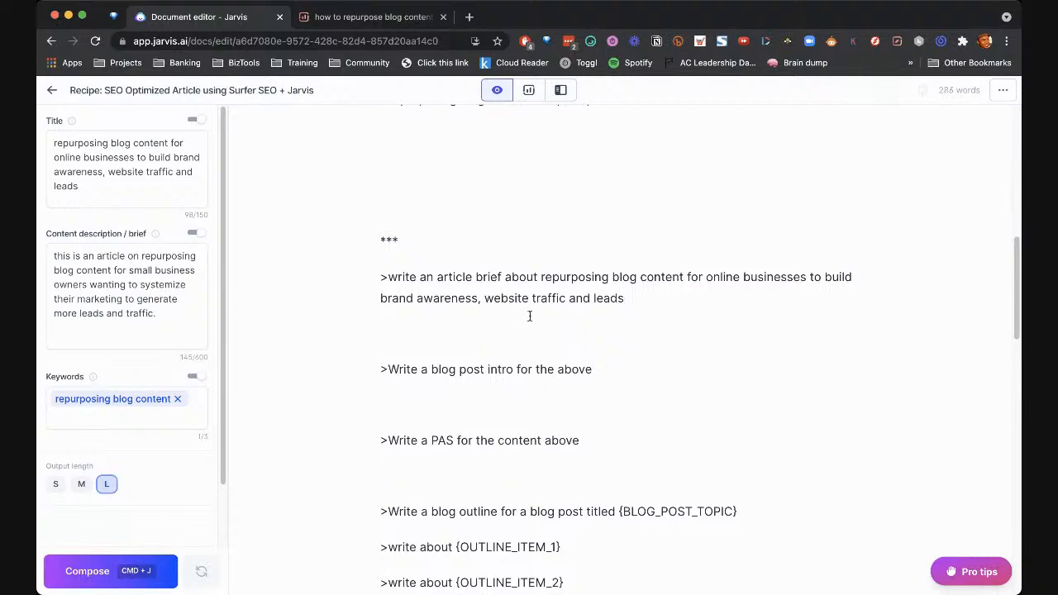
{"action": "key", "text": "super+j"}
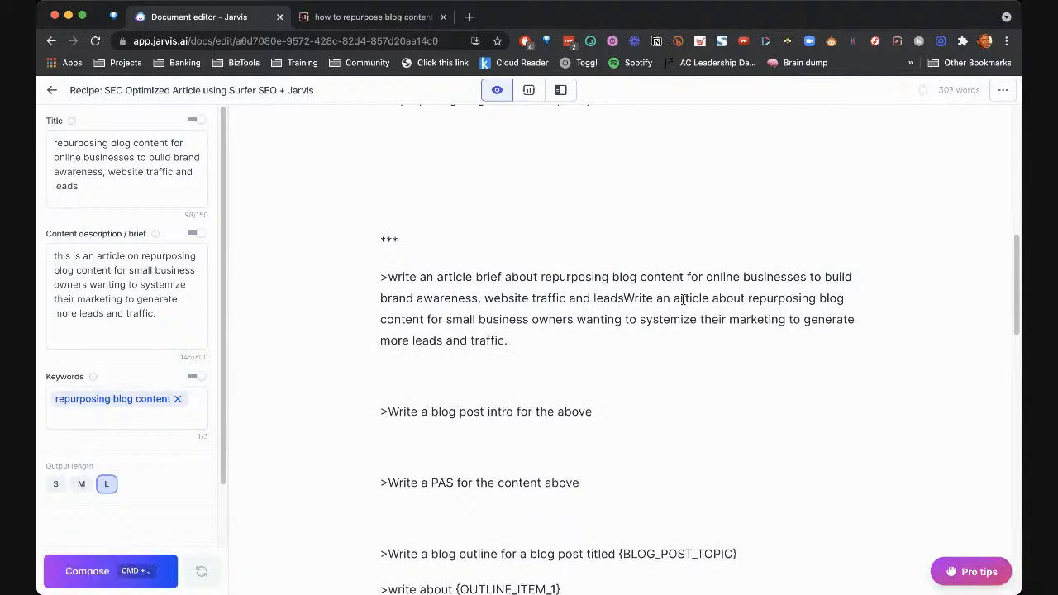
Delete the generated sentence following the article brief command and remove "for online businesses" from the command
{"action": "left_click_drag", "start_coordinate": [623, 299], "coordinate": [520, 341]}
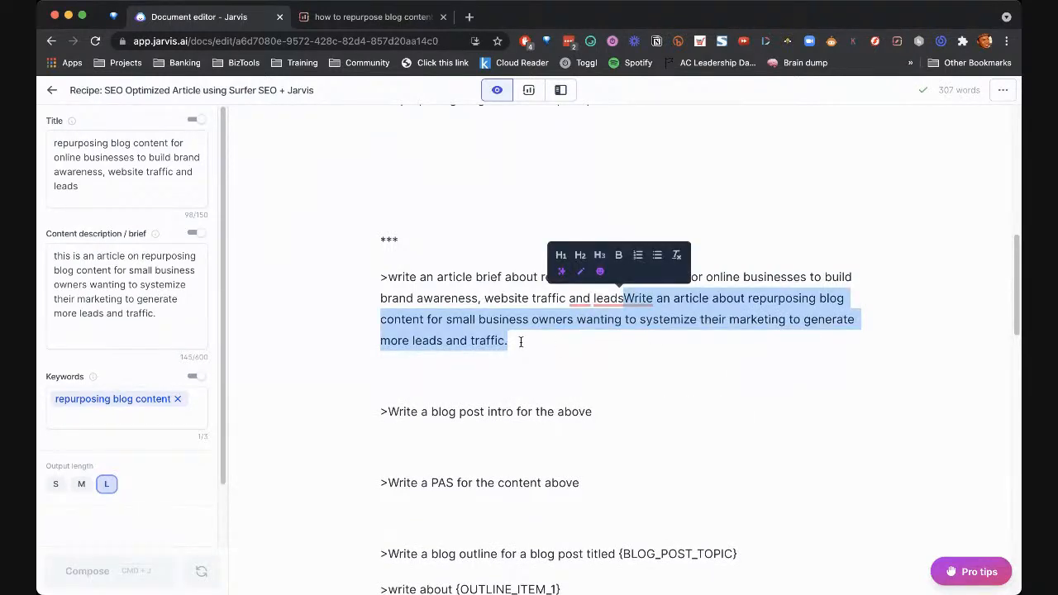
{"action": "key", "text": "BackSpace"}
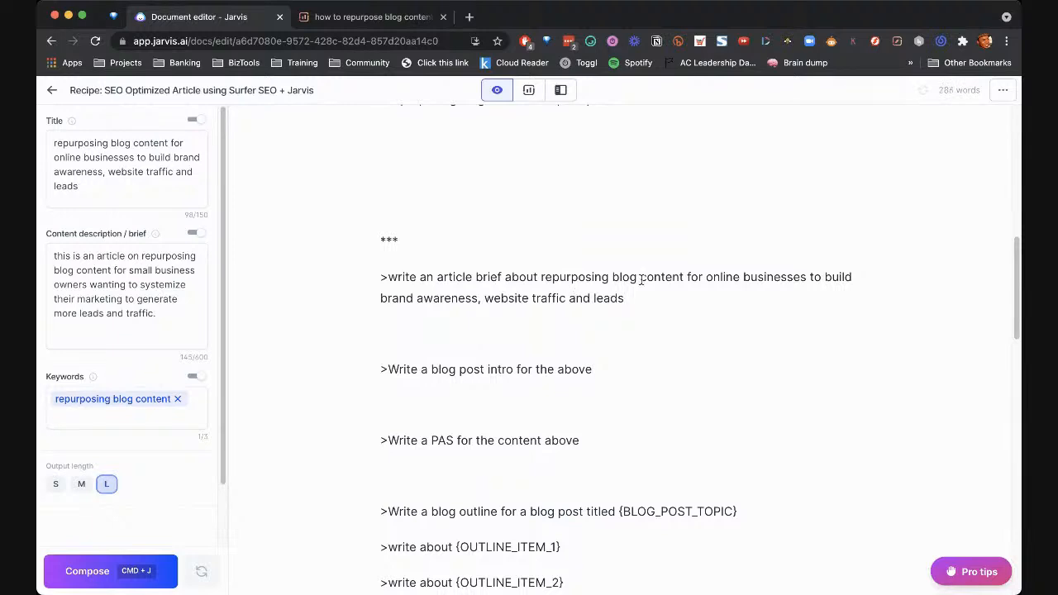
{"action": "left_click_drag", "start_coordinate": [688, 277], "coordinate": [800, 277]}
{"action": "key", "text": "BackSpace"}
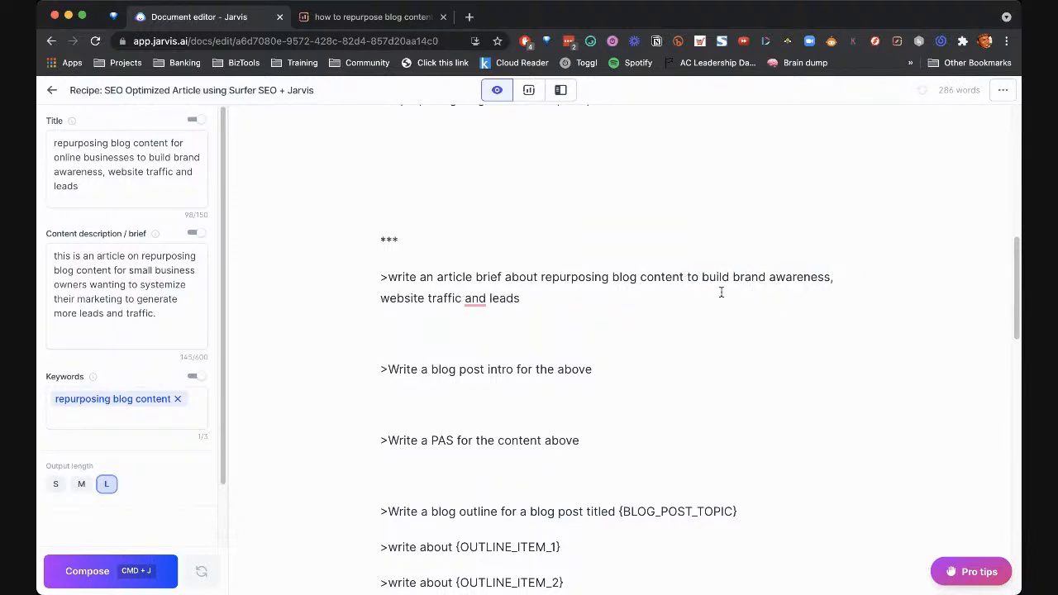
Add the missing comma after "website traffic" in the article brief command and run the command
{"action": "left_click", "coordinate": [475, 299]}
{"action": "left_click", "coordinate": [480, 331]}
{"action": "triple_click", "coordinate": [570, 296]}
{"action": "key", "text": "super+j"}
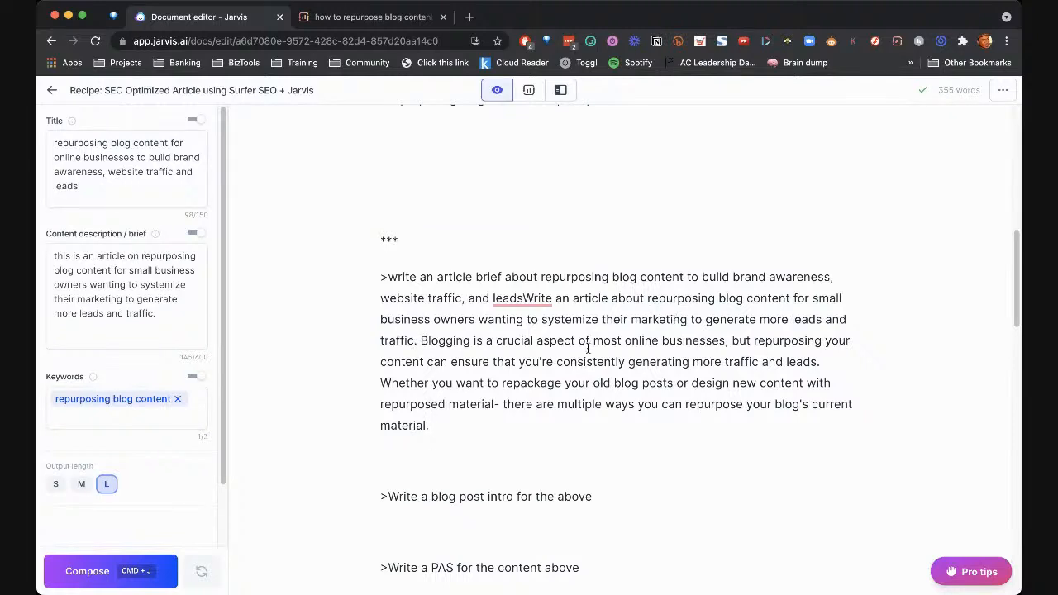
Split off the text starting "Blogging is a crucial aspect" as its own paragraph and remove the generated "Write an article about repurposing blog content" sentence
{"action": "key", "text": "Return"}
{"action": "scroll", "coordinate": [685, 331], "scroll_direction": "down", "scroll_amount": 2}
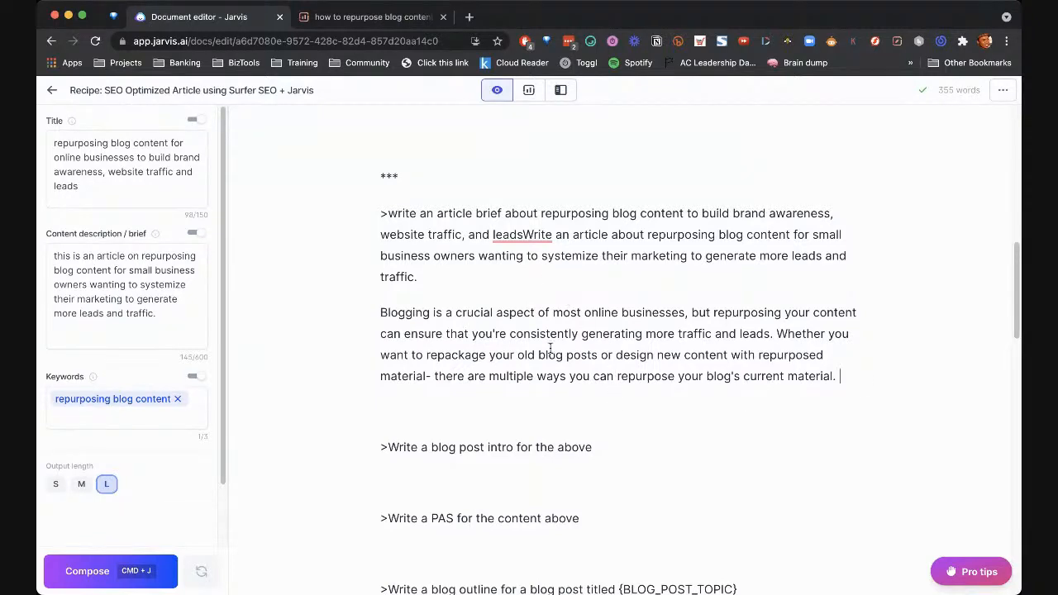
{"action": "left_click_drag", "start_coordinate": [837, 376], "coordinate": [331, 321]}
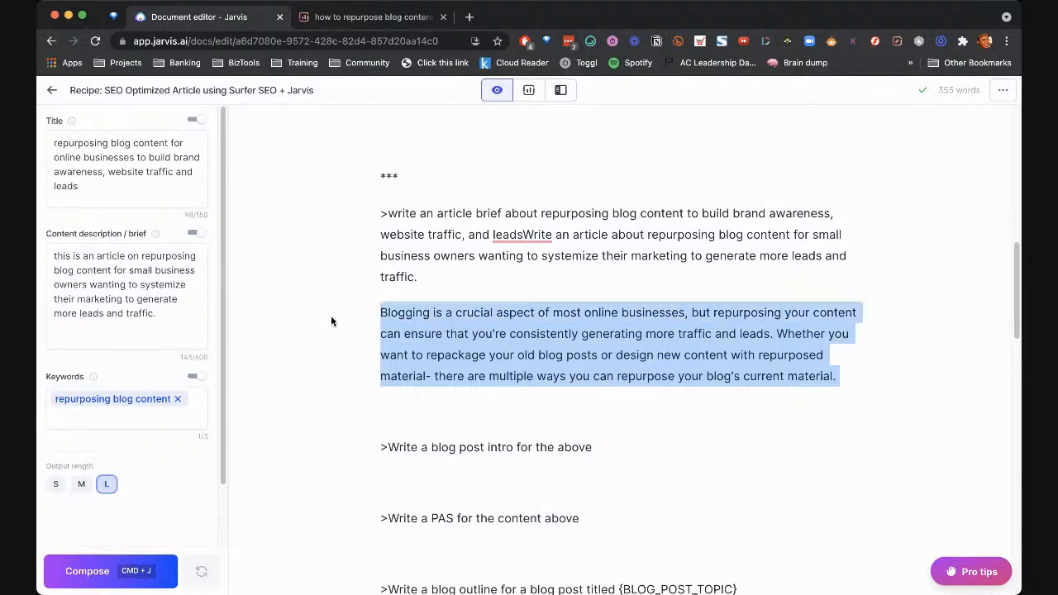
{"action": "left_click", "coordinate": [387, 314]}
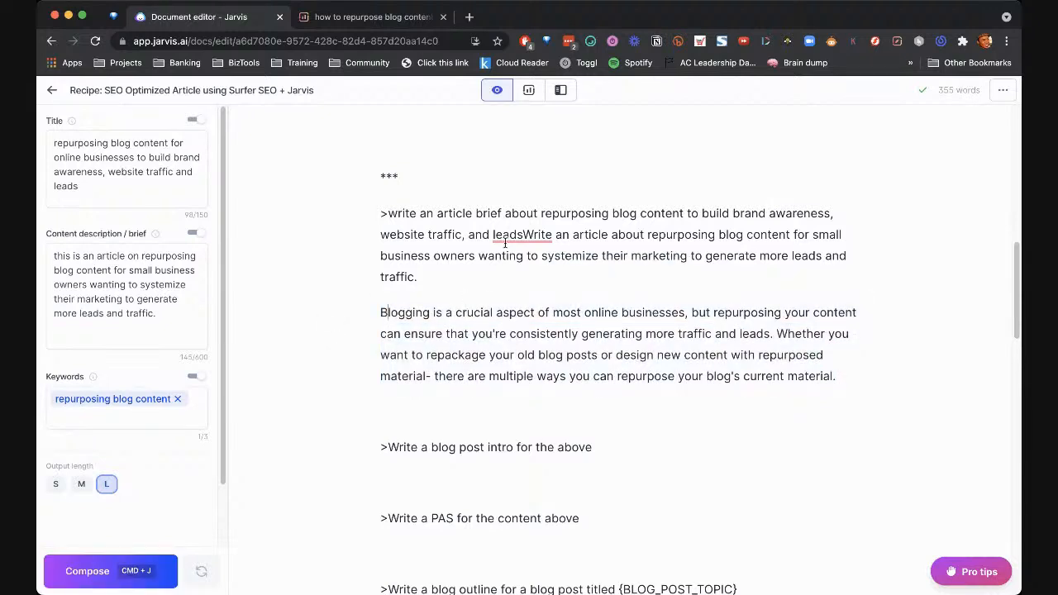
{"action": "left_click_drag", "start_coordinate": [524, 235], "coordinate": [763, 286]}
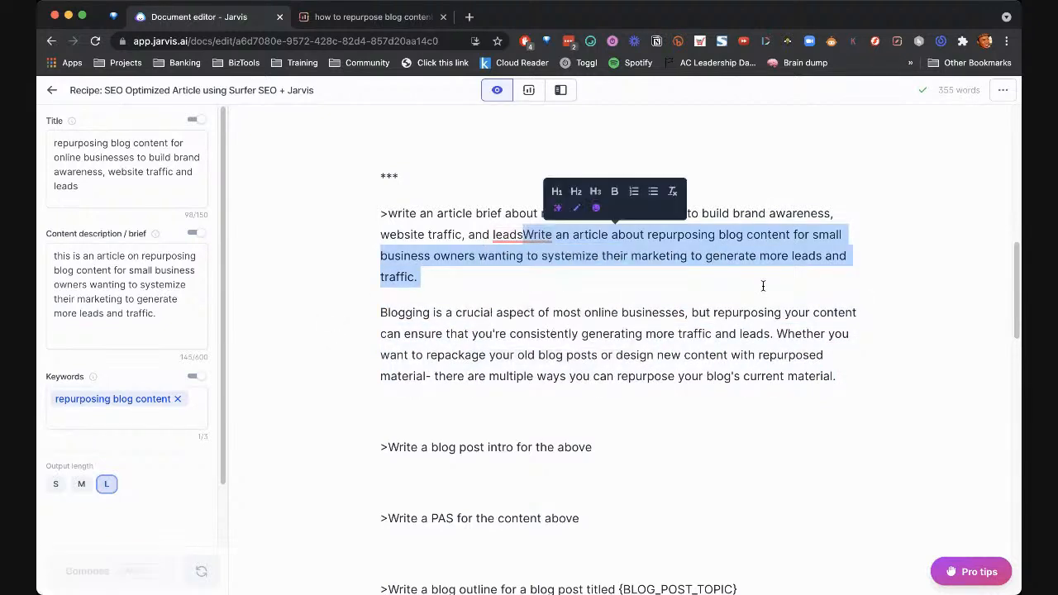
{"action": "key", "text": "super+x"}
{"action": "left_click", "coordinate": [417, 367]}
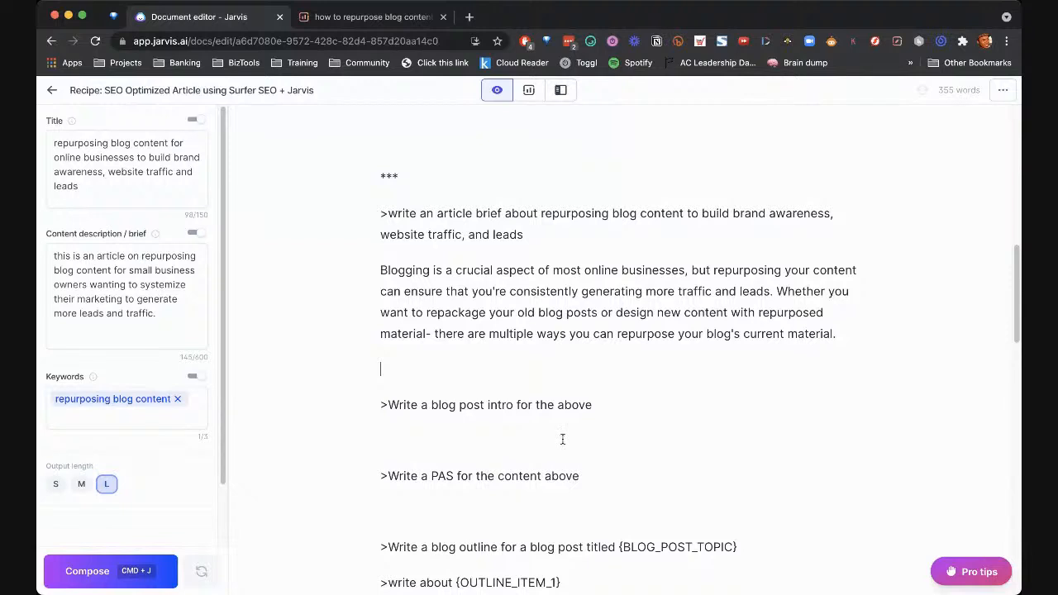
{"action": "key", "text": "BackSpace"}
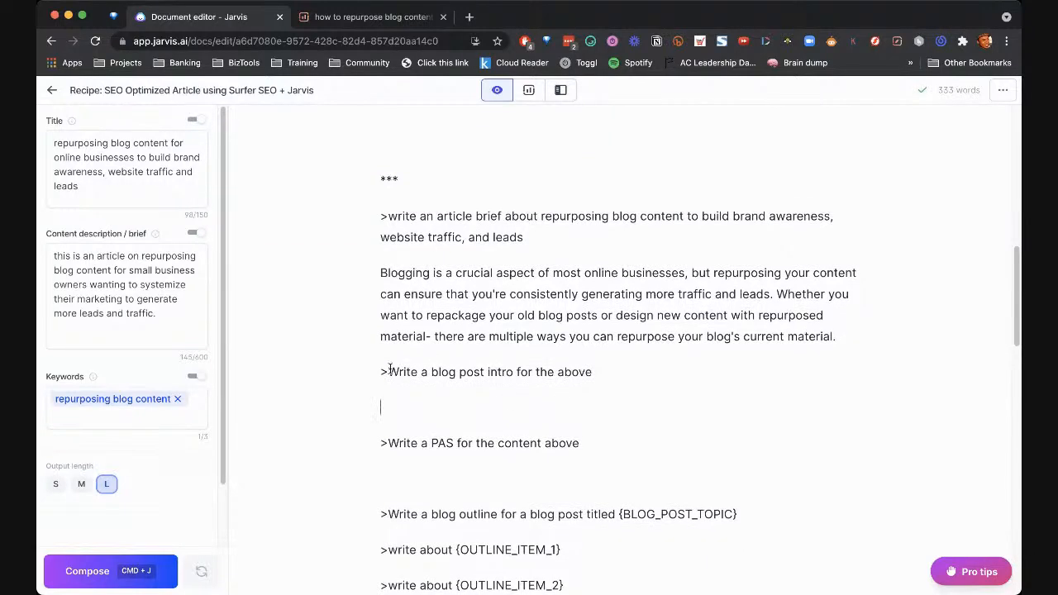
{"action": "left_click", "coordinate": [381, 370]}
{"action": "key", "text": "Return"}
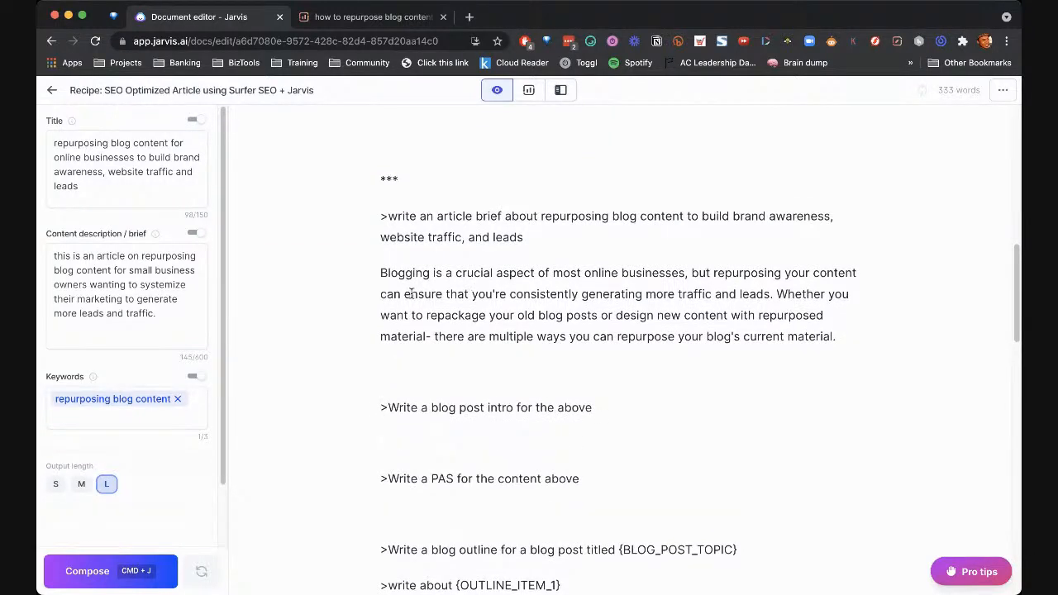
Run the "Write a blog post intro for the above" command and put its output in a separate paragraph below the command
{"action": "scroll", "coordinate": [389, 381], "scroll_direction": "down", "scroll_amount": 1}
{"action": "key", "text": "Down"}
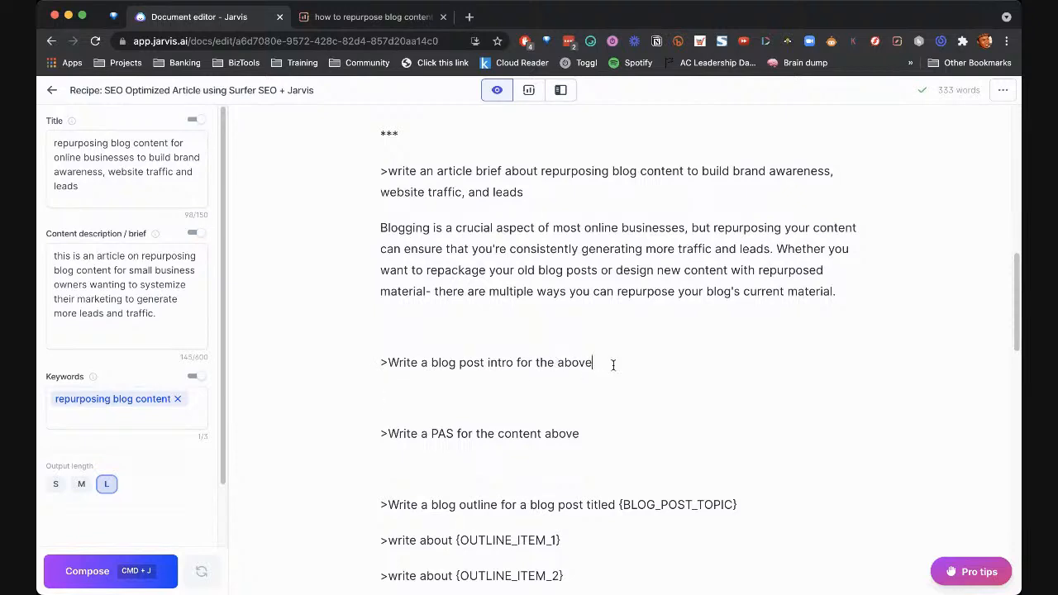
{"action": "left_click", "coordinate": [595, 363]}
{"action": "key", "text": "super+j"}
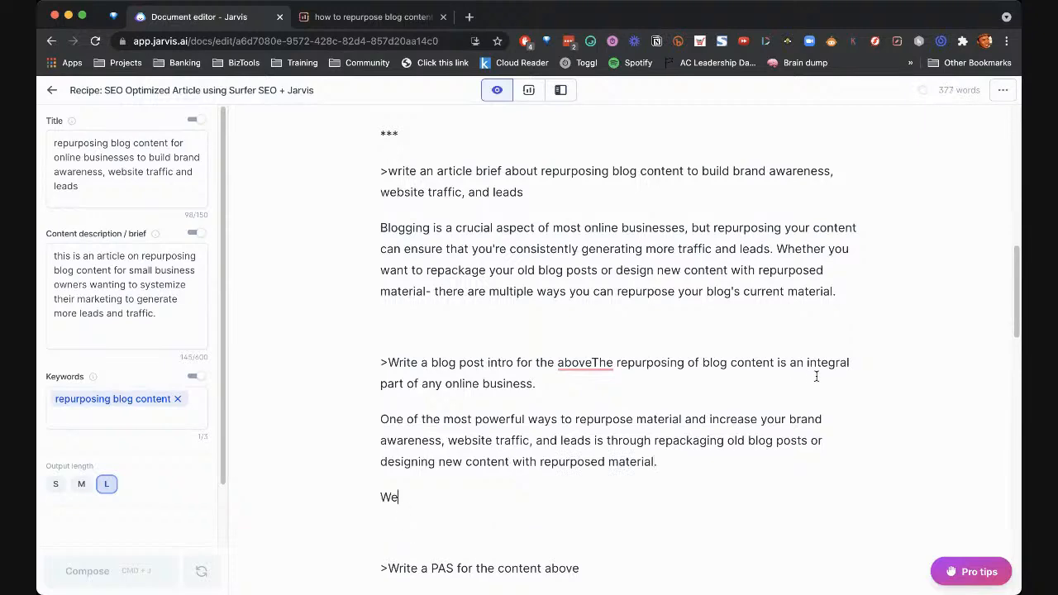
{"action": "scroll", "coordinate": [819, 376], "scroll_direction": "down", "scroll_amount": 3}
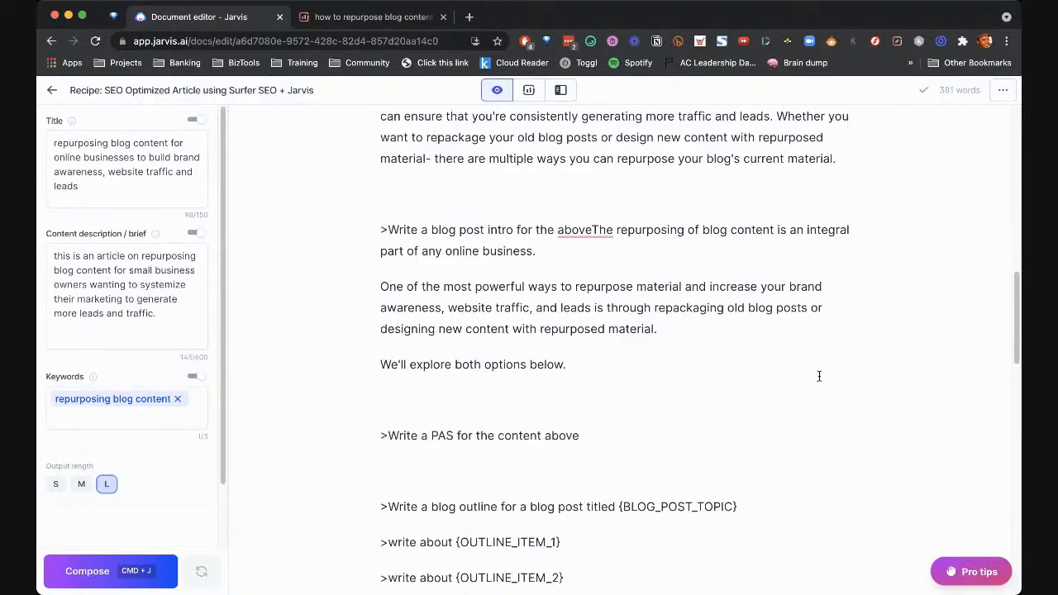
{"action": "left_click", "coordinate": [593, 229]}
{"action": "key", "text": "Return"}
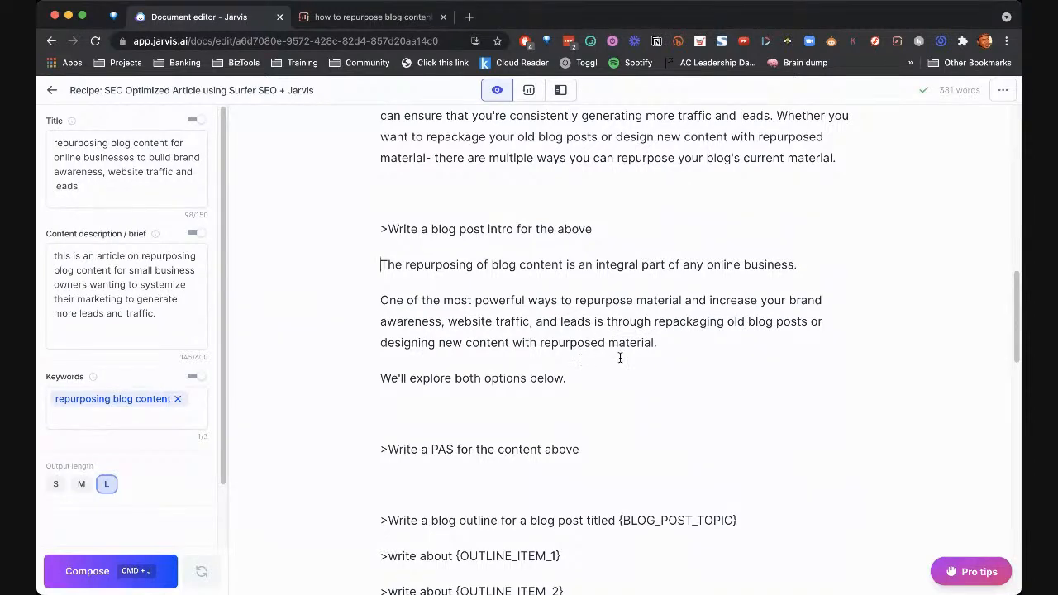
Review the closing paragraphs of the generated blog post intro, down to the PAS command
{"action": "left_click_drag", "start_coordinate": [578, 381], "coordinate": [375, 383]}
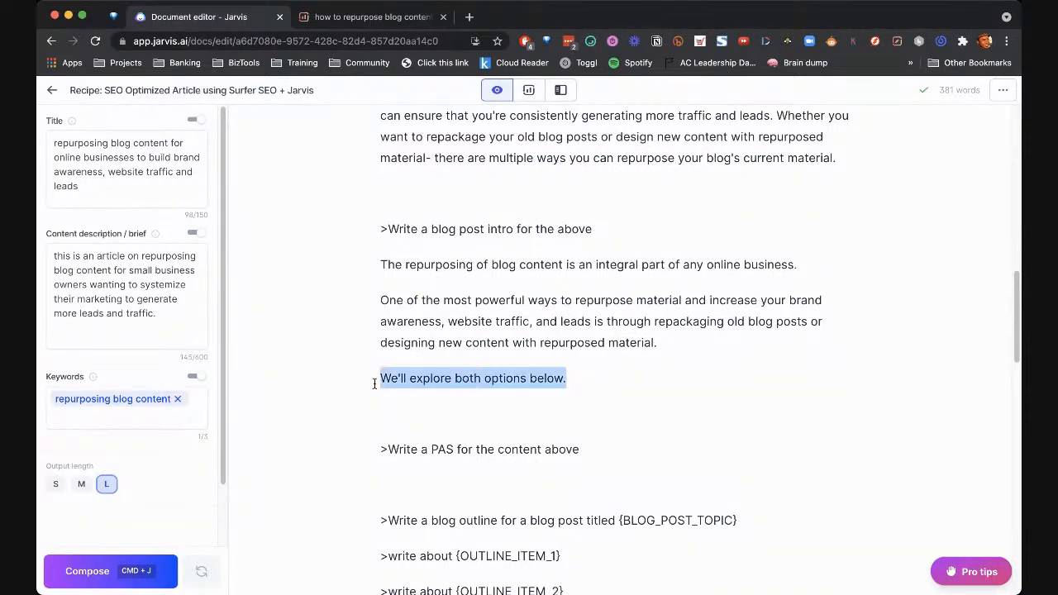
{"action": "left_click_drag", "start_coordinate": [378, 300], "coordinate": [685, 391]}
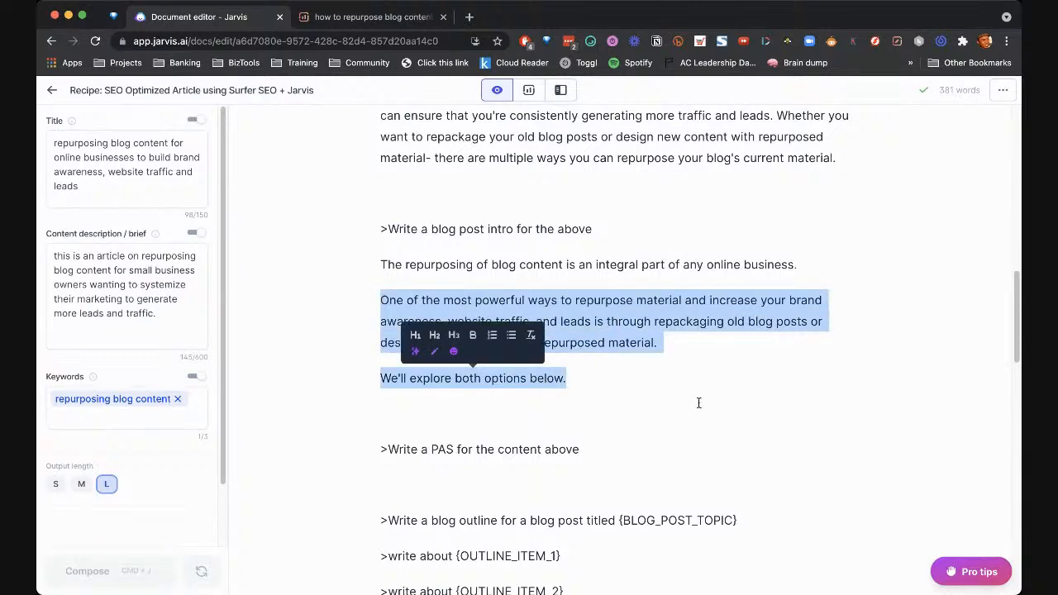
{"action": "left_click", "coordinate": [649, 406]}
{"action": "scroll", "coordinate": [649, 406], "scroll_direction": "down", "scroll_amount": 2}
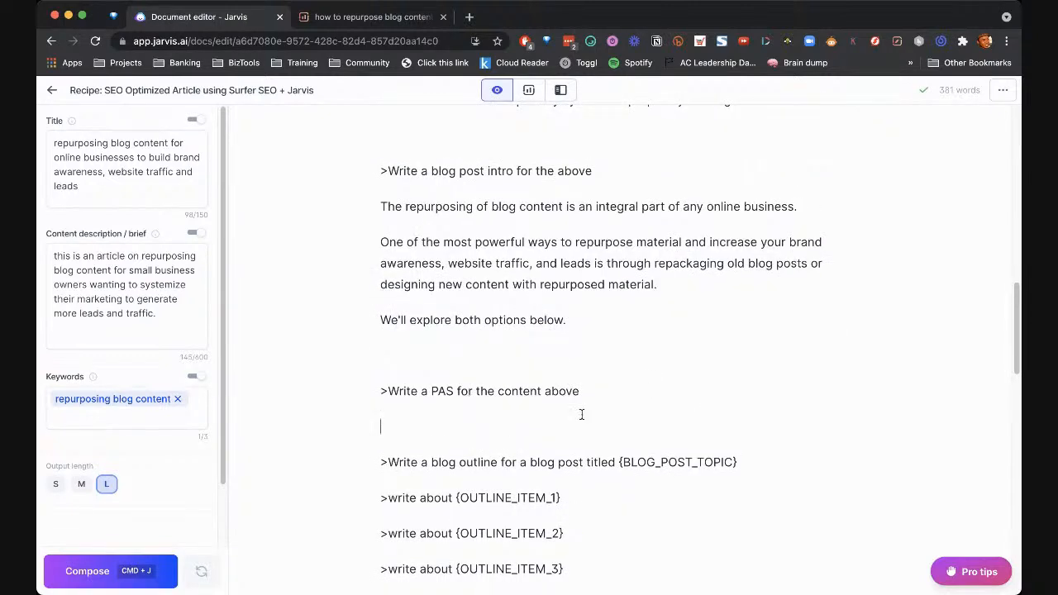
{"action": "scroll", "coordinate": [604, 412], "scroll_direction": "down", "scroll_amount": 1}
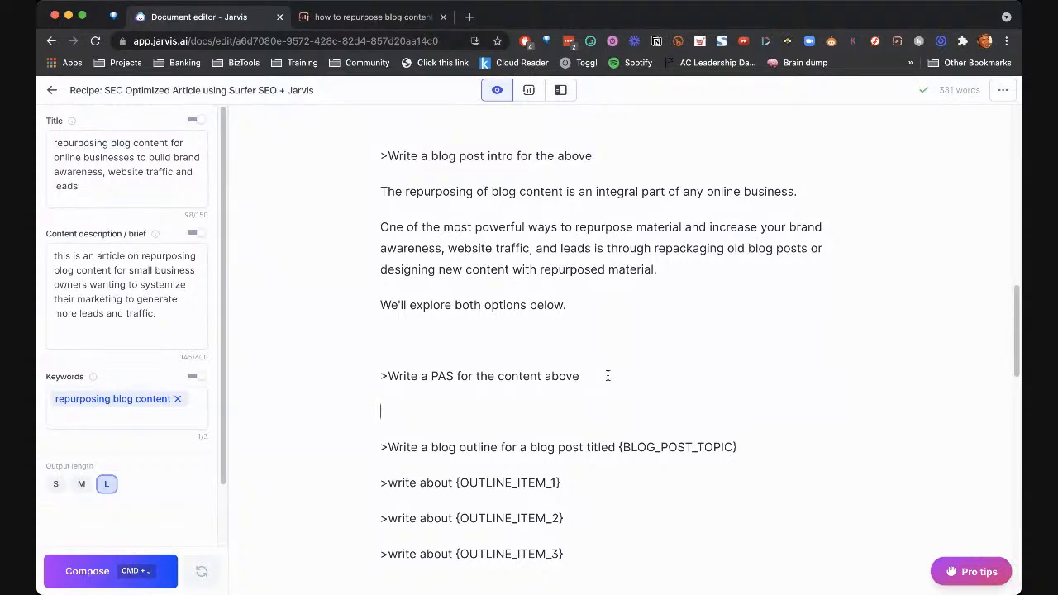
{"action": "scroll", "coordinate": [582, 393], "scroll_direction": "down", "scroll_amount": 1}
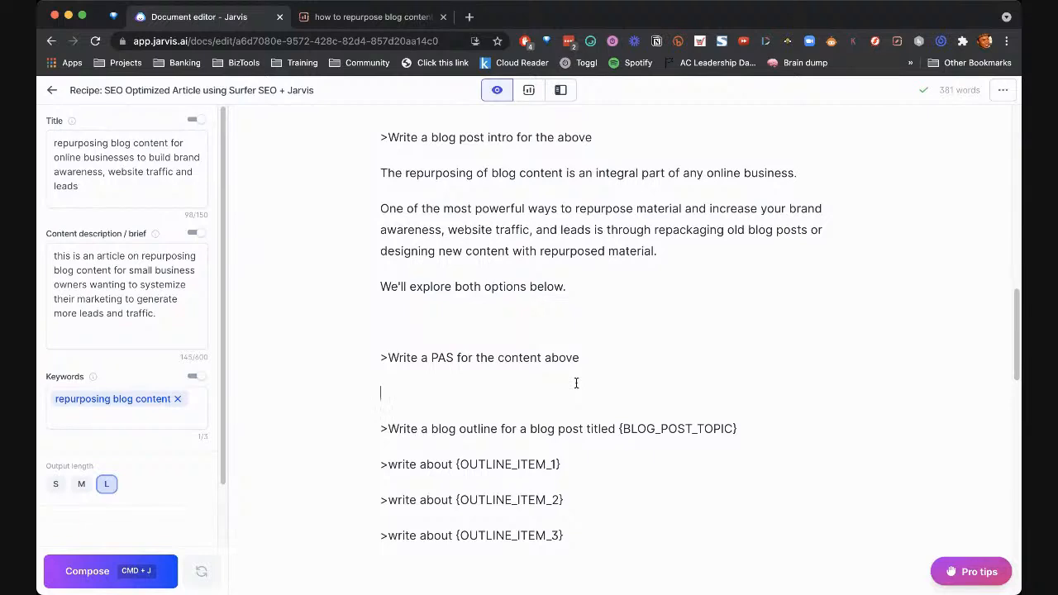
{"action": "scroll", "coordinate": [574, 379], "scroll_direction": "down", "scroll_amount": 1}
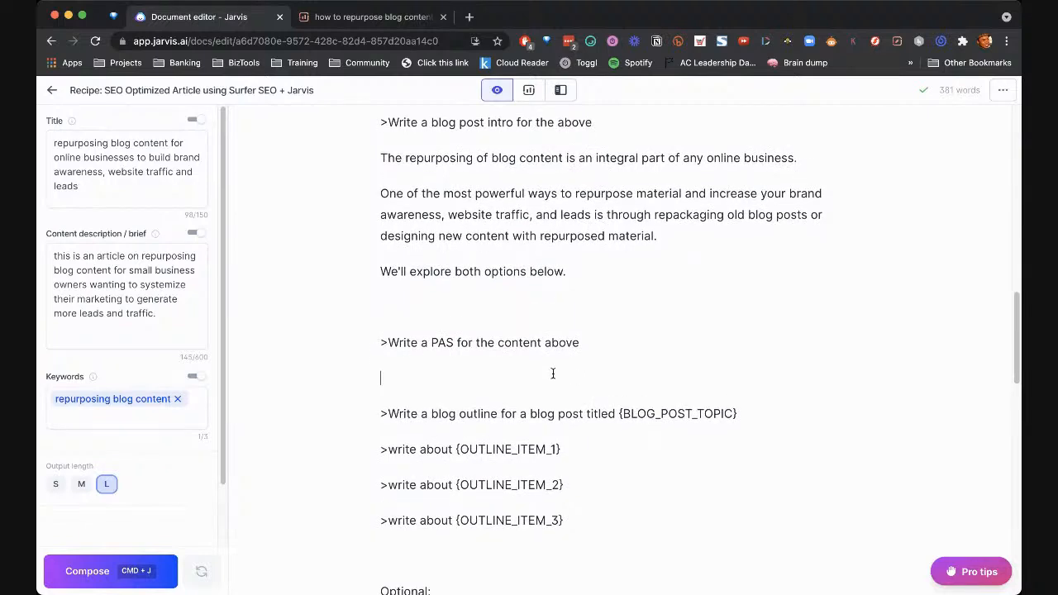
Run the "Write a PAS for the content above" command and start its output on a new line below the command
{"action": "left_click", "coordinate": [451, 342]}
{"action": "left_click_drag", "start_coordinate": [583, 342], "coordinate": [395, 344]}
{"action": "left_click", "coordinate": [593, 342]}
{"action": "key", "text": "super+j"}
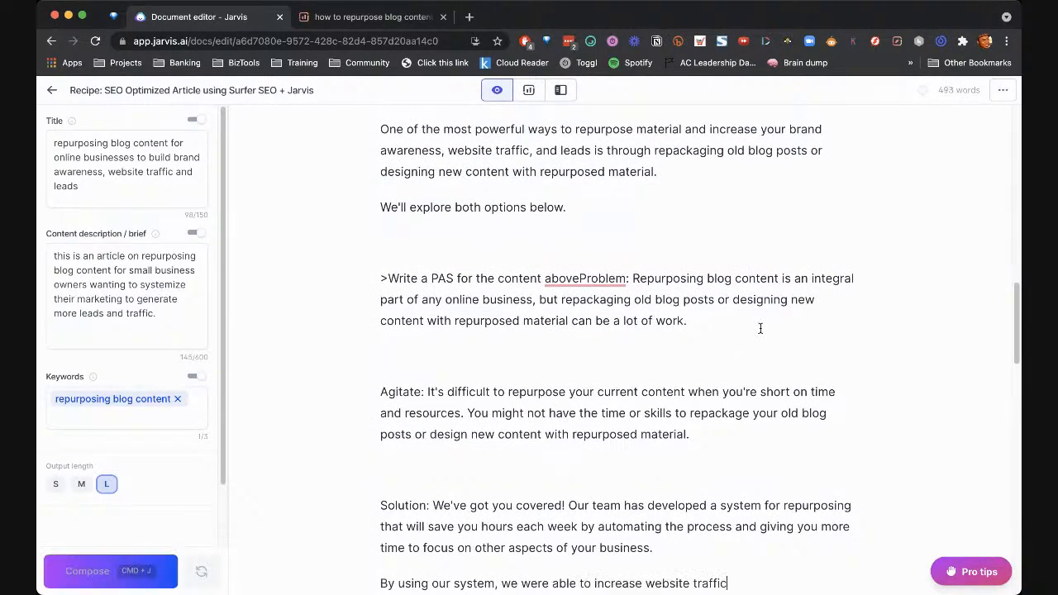
{"action": "left_click", "coordinate": [582, 228]}
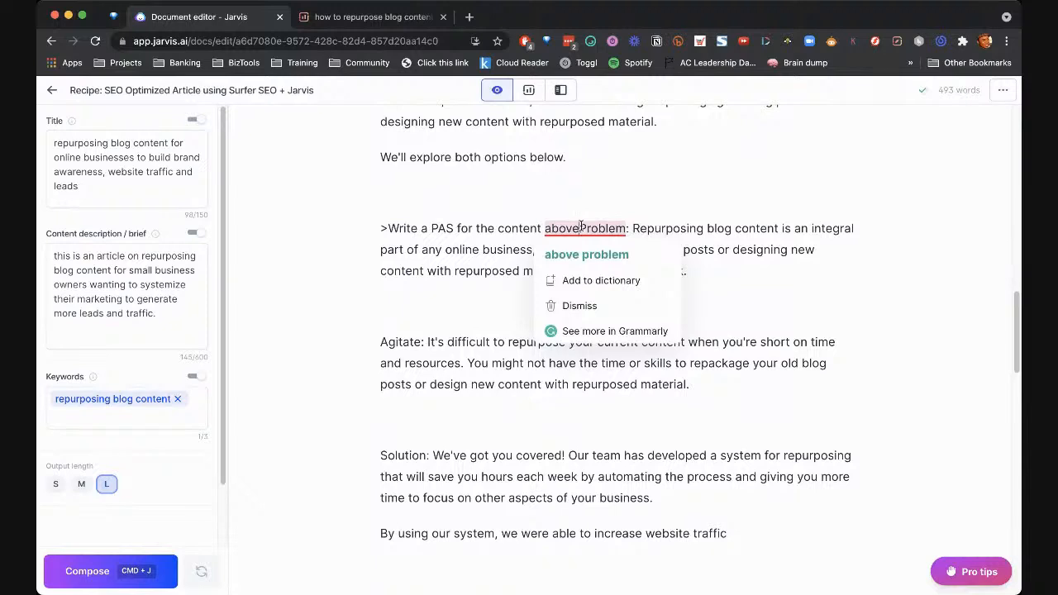
{"action": "key", "text": "Return"}
{"action": "key", "text": "Return"}
{"action": "key", "text": "BackSpace"}
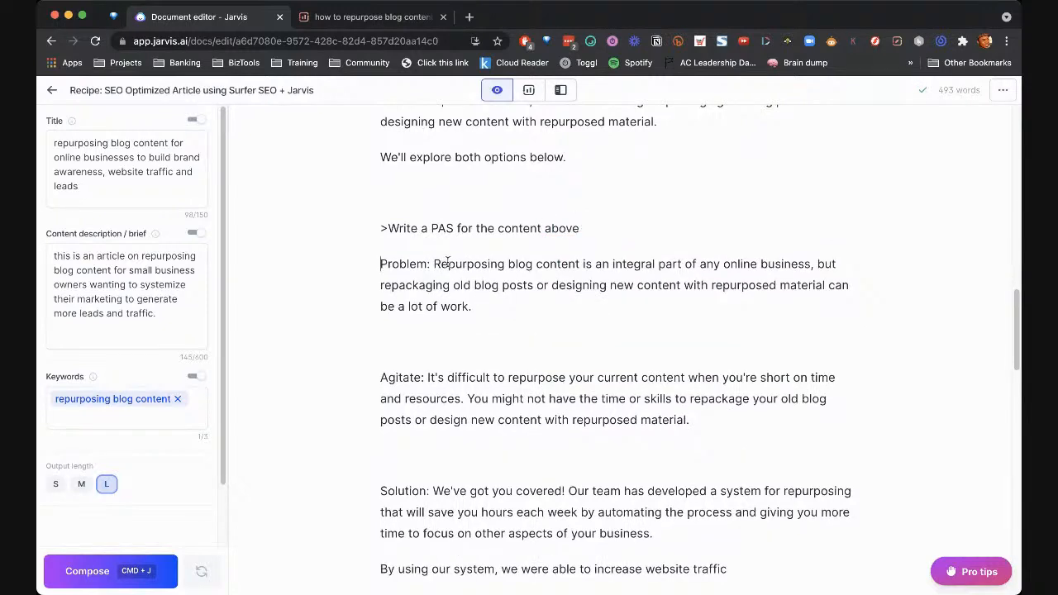
Examine the Problem, Agitate and Solution paragraphs of the generated PAS text
{"action": "left_click_drag", "start_coordinate": [443, 264], "coordinate": [798, 269]}
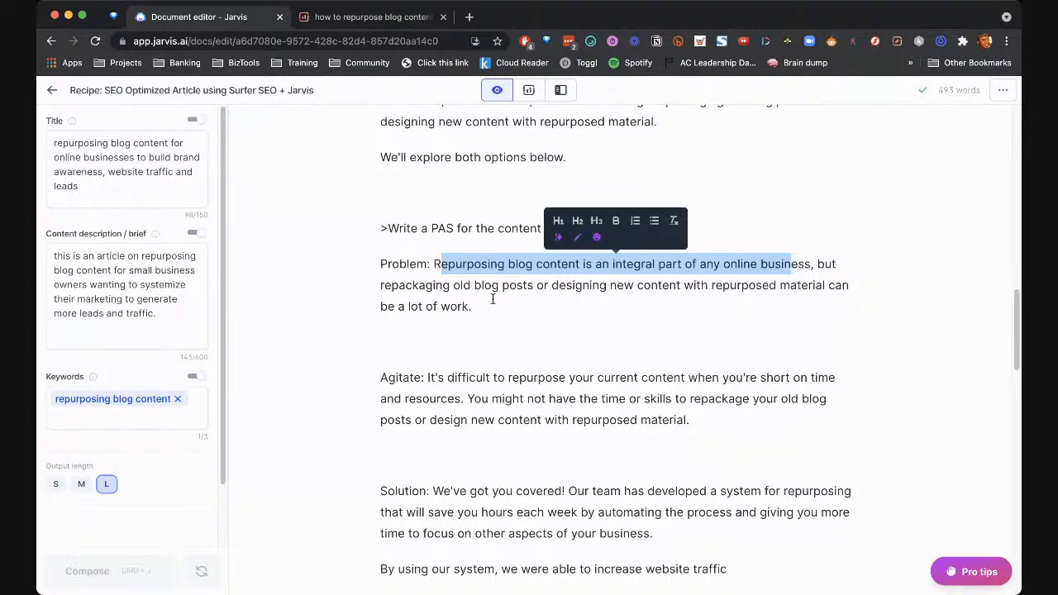
{"action": "left_click", "coordinate": [488, 299]}
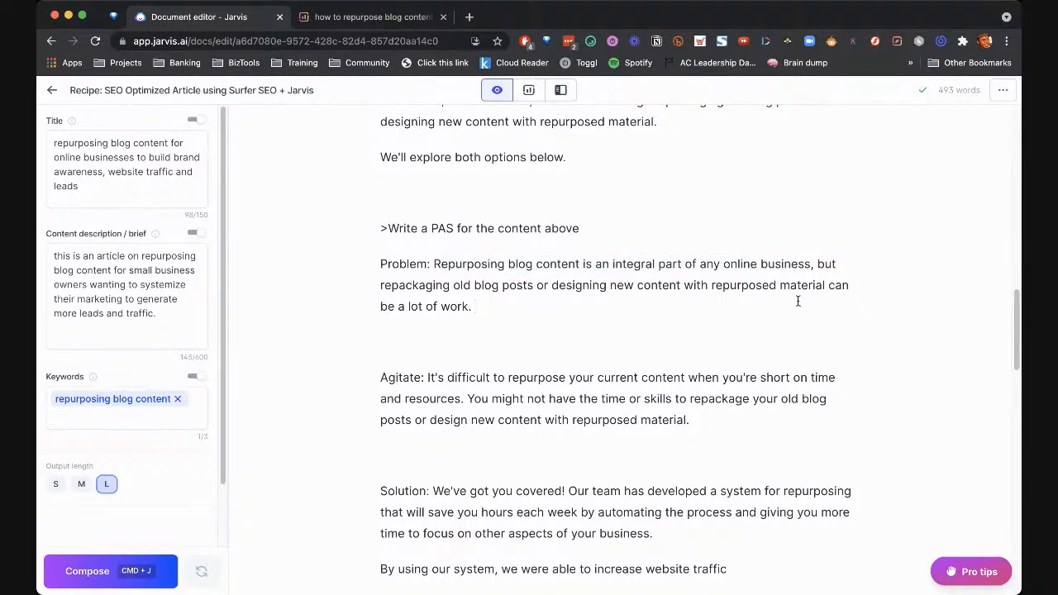
{"action": "left_click_drag", "start_coordinate": [512, 307], "coordinate": [395, 307]}
{"action": "left_click", "coordinate": [539, 360]}
{"action": "scroll", "coordinate": [463, 381], "scroll_direction": "down", "scroll_amount": 1}
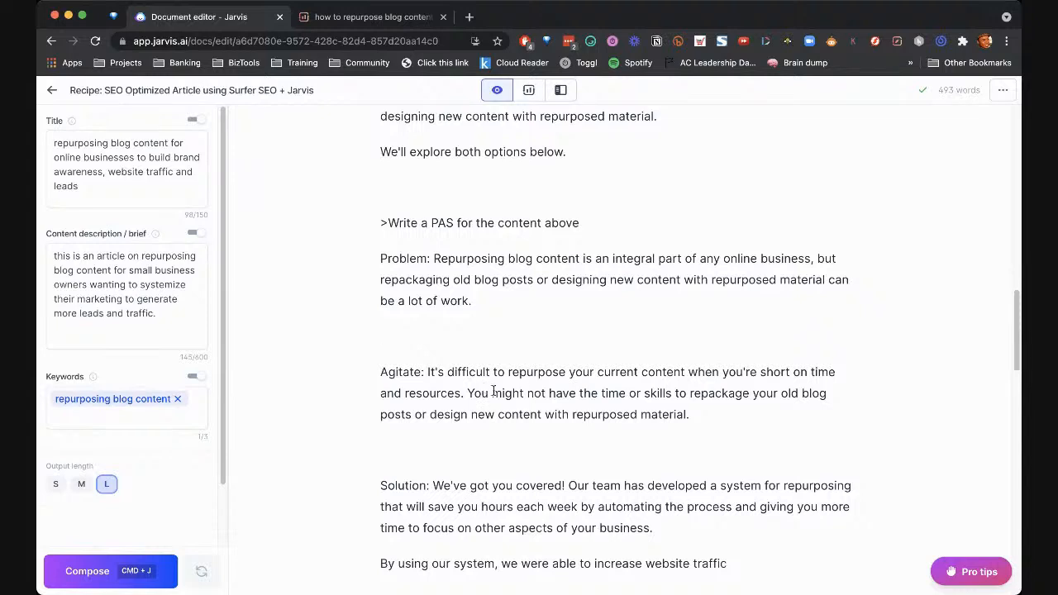
{"action": "scroll", "coordinate": [734, 401], "scroll_direction": "down", "scroll_amount": 1}
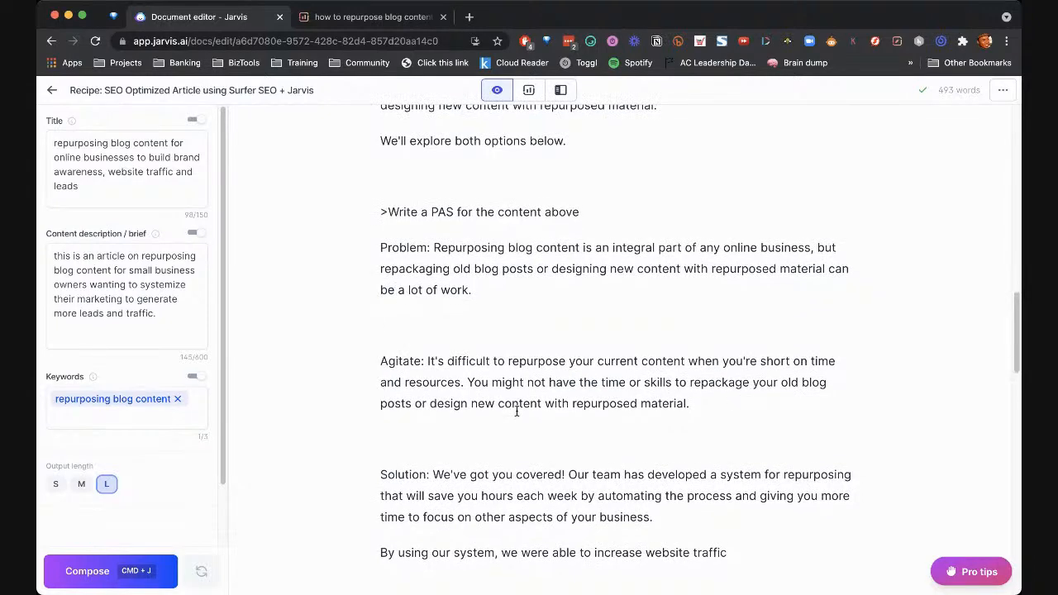
{"action": "scroll", "coordinate": [687, 412], "scroll_direction": "down", "scroll_amount": 1}
{"action": "left_click", "coordinate": [688, 412]}
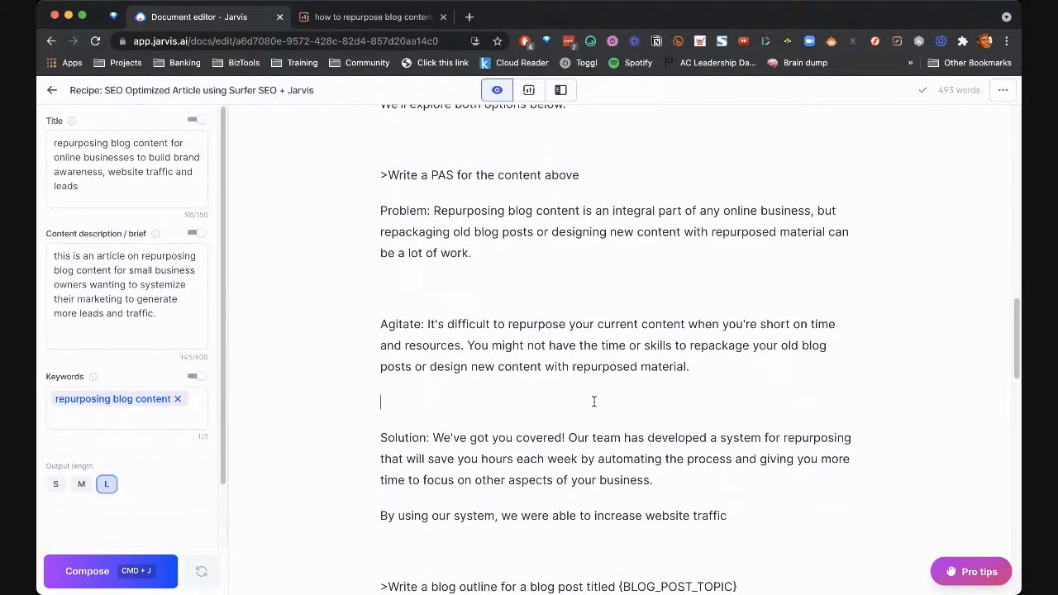
{"action": "left_click_drag", "start_coordinate": [433, 438], "coordinate": [371, 437]}
{"action": "left_click", "coordinate": [488, 438]}
{"action": "scroll", "coordinate": [567, 439], "scroll_direction": "down", "scroll_amount": 2}
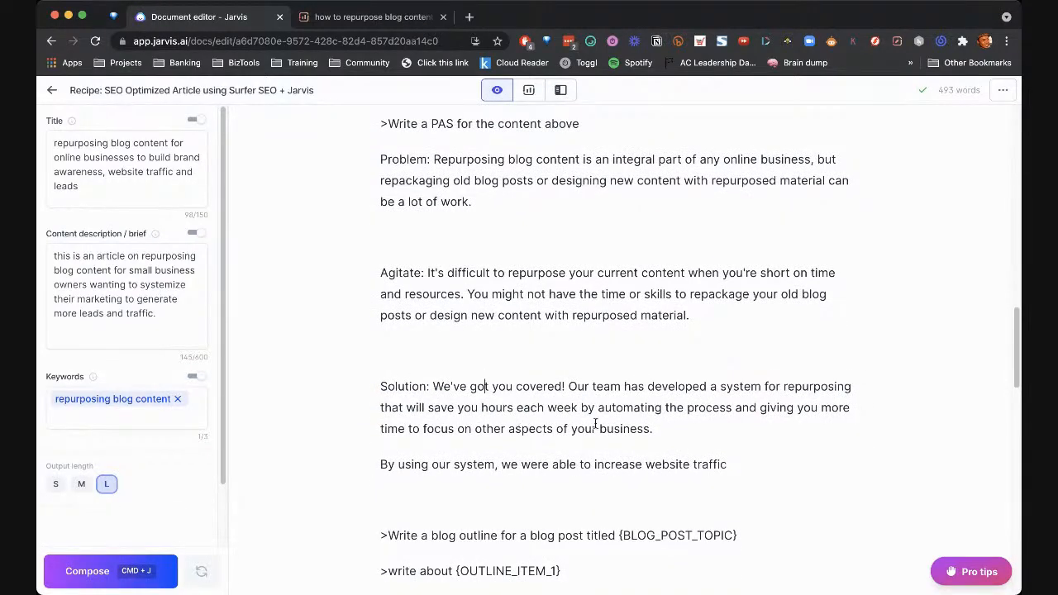
{"action": "scroll", "coordinate": [690, 419], "scroll_direction": "down", "scroll_amount": 1}
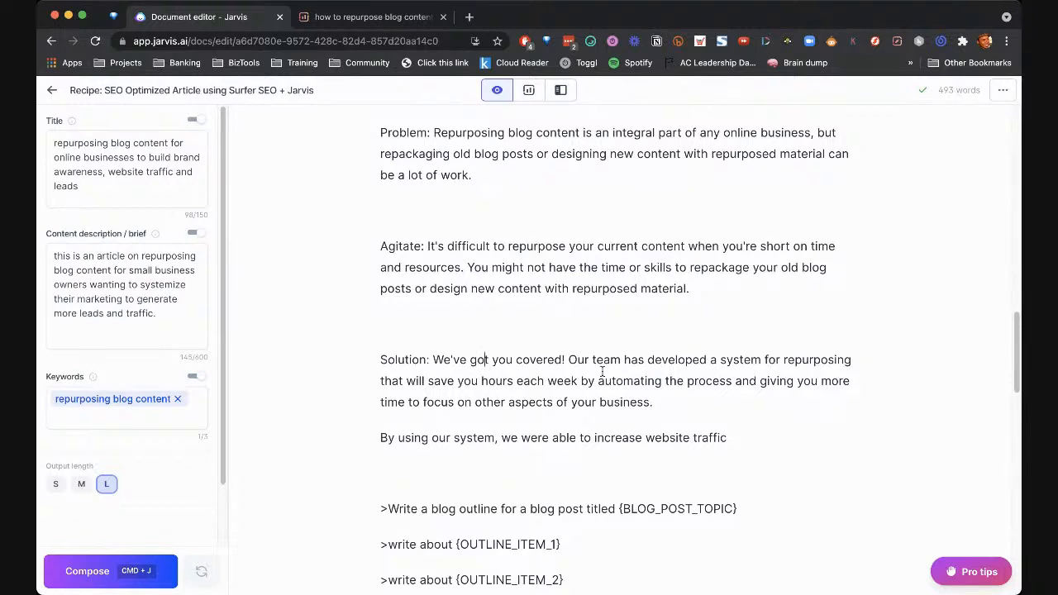
{"action": "left_click_drag", "start_coordinate": [569, 359], "coordinate": [616, 362]}
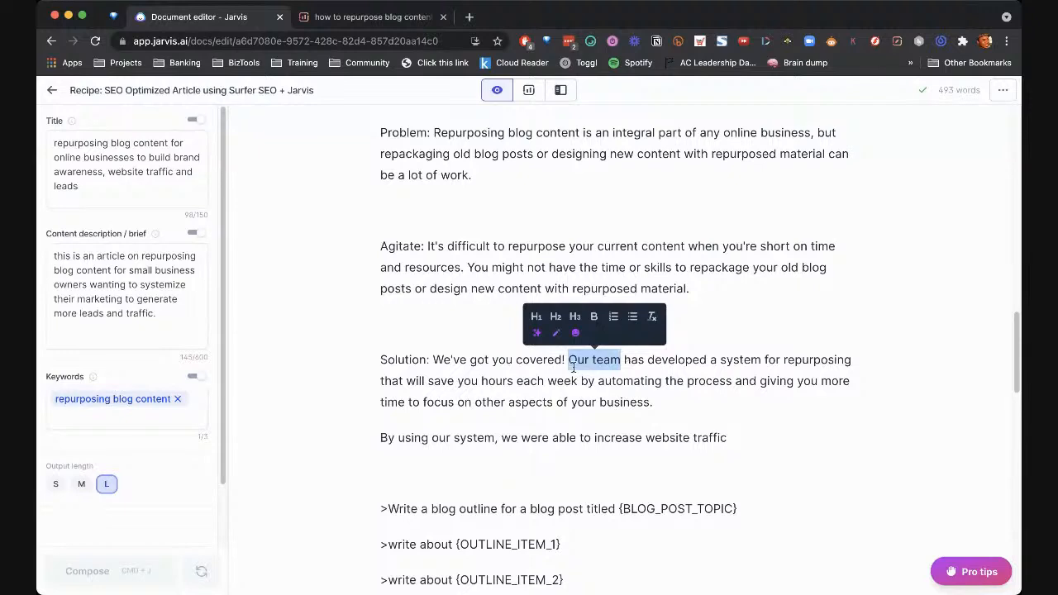
{"action": "left_click", "coordinate": [656, 402]}
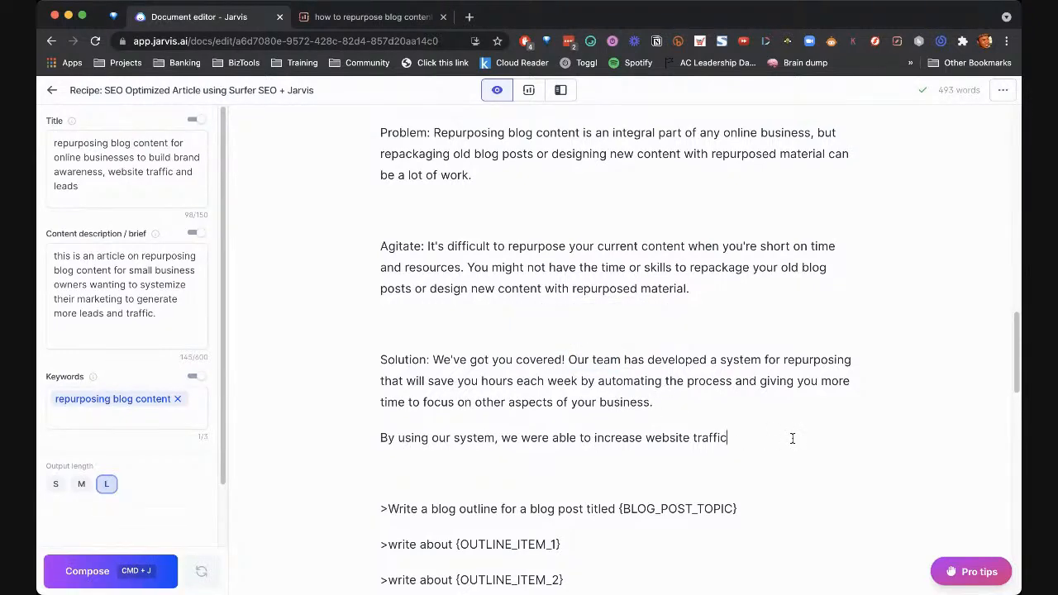
Delete the unfinished sentence "By using our system, we were able to increase website traffic" below the Solution paragraph
{"action": "left_click_drag", "start_coordinate": [737, 437], "coordinate": [371, 432]}
{"action": "key", "text": "BackSpace"}
{"action": "scroll", "coordinate": [518, 381], "scroll_direction": "down", "scroll_amount": 1}
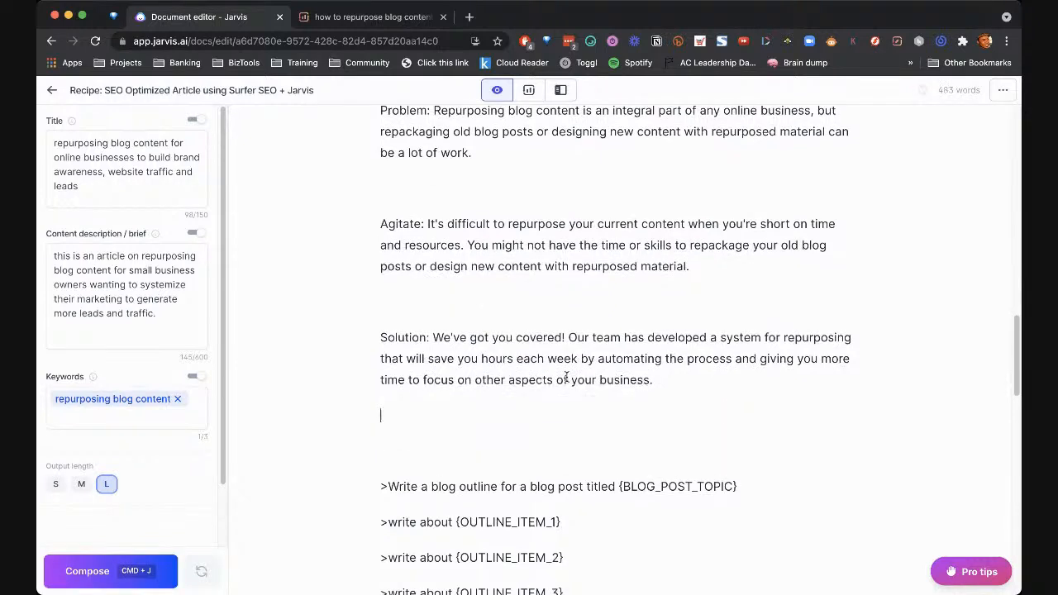
{"action": "left_click", "coordinate": [678, 387]}
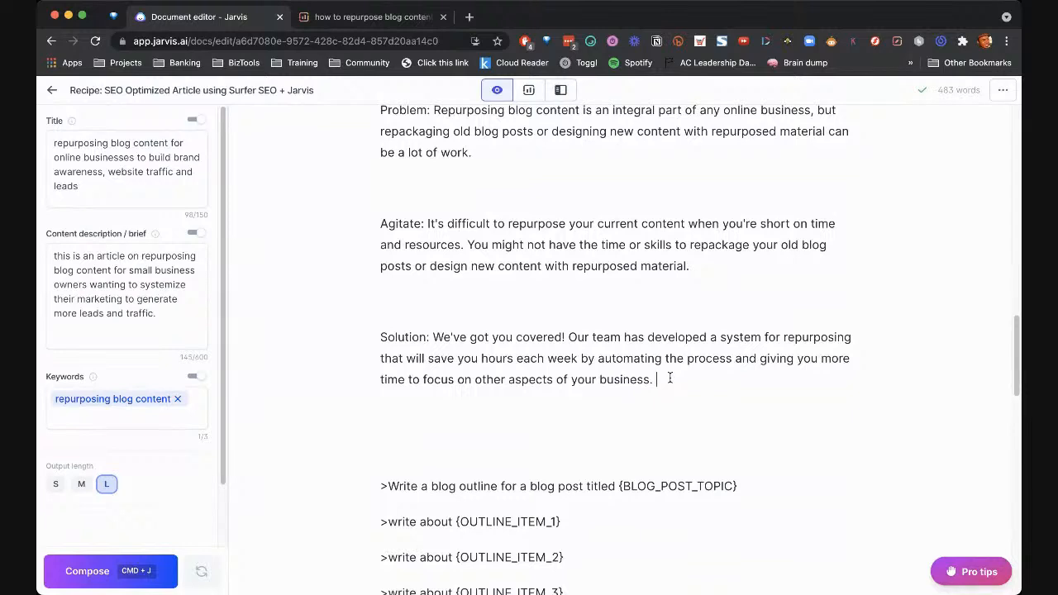
Add the sentence "This guide will walk you through our blog content repurposing system!" to the end of the Solution paragraph
{"action": "type", "text": "This guide will walk you th"}
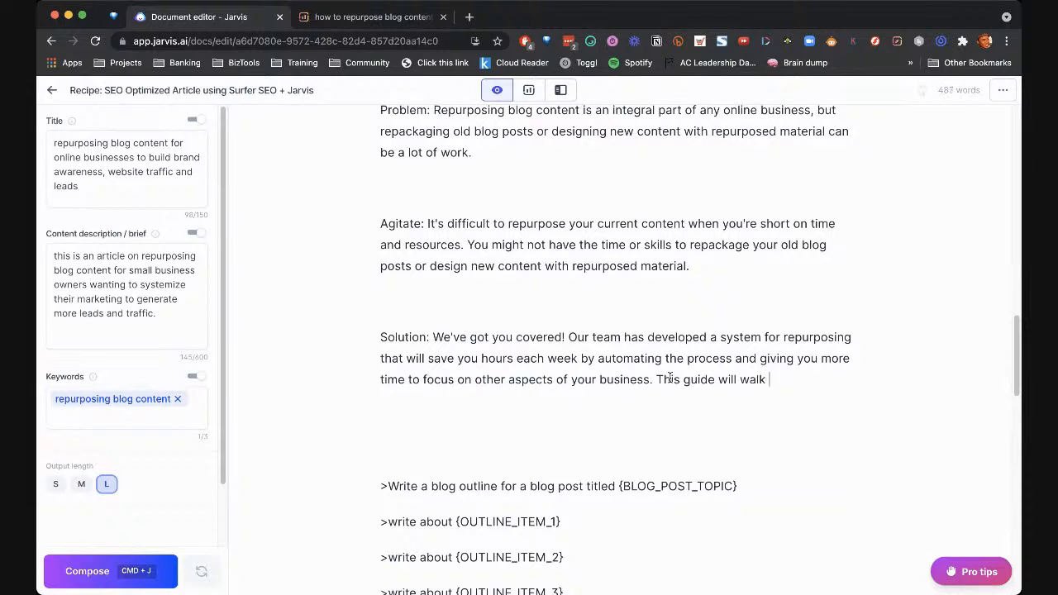
{"action": "key", "text": "BackSpace"}
{"action": "key", "text": "BackSpace"}
{"action": "key", "text": "BackSpace"}
{"action": "key", "text": "BackSpace"}
{"action": "type", "text": "through our"}
{"action": "type", "text": " co"}
{"action": "key", "text": "BackSpace"}
{"action": "key", "text": "BackSpace"}
{"action": "type", "text": "blog content "}
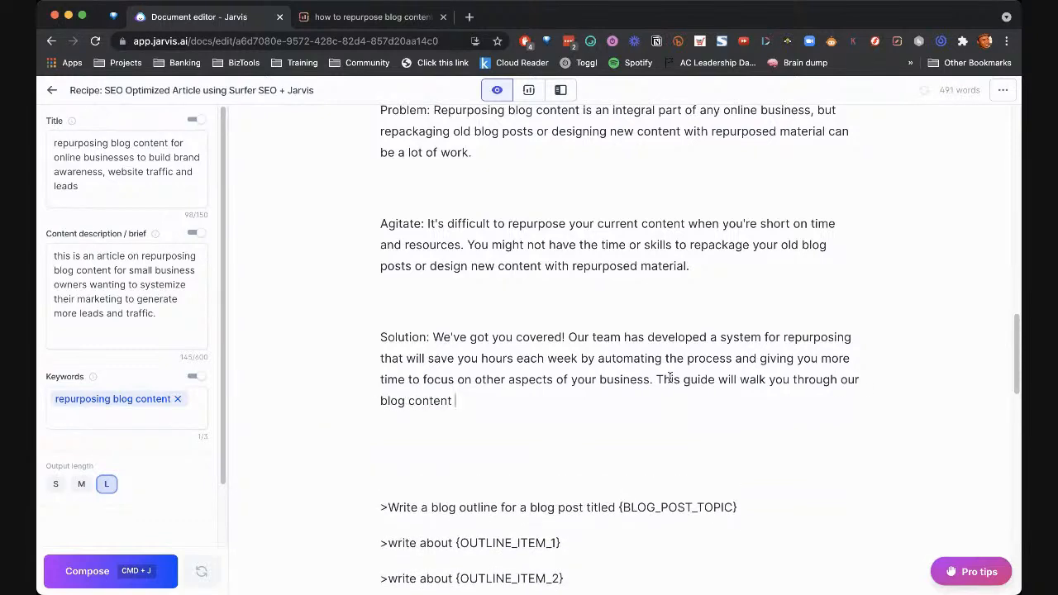
{"action": "type", "text": "repurposing system"}
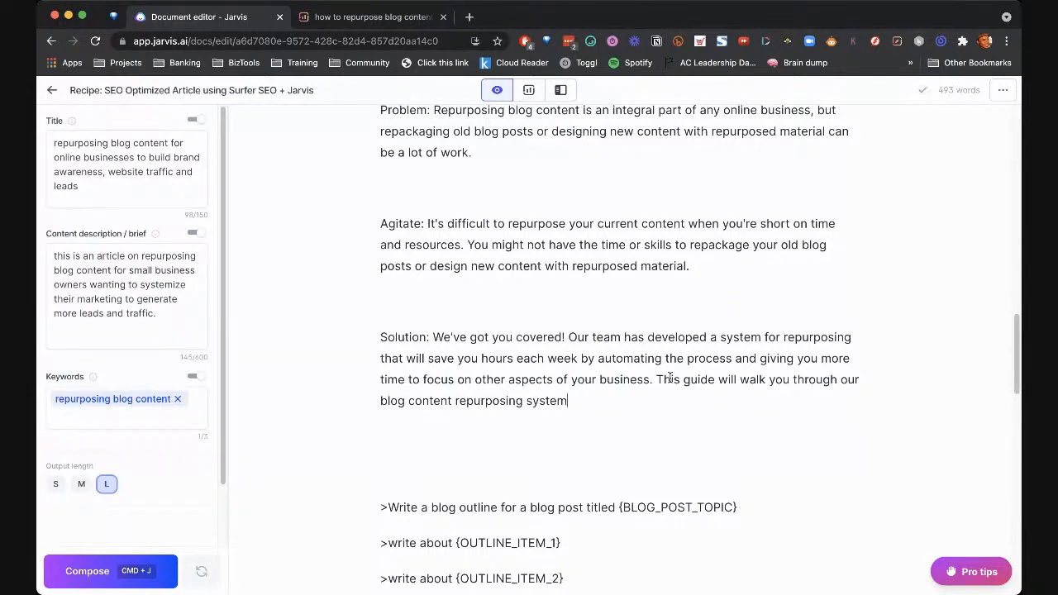
{"action": "type", "text": "!"}
{"action": "key", "text": "BackSpace"}
Remove the "Problem:", "Agitate:" and "Solution:" labels and close the blank gaps between the three PAS paragraphs
{"action": "scroll", "coordinate": [487, 267], "scroll_direction": "up", "scroll_amount": 5}
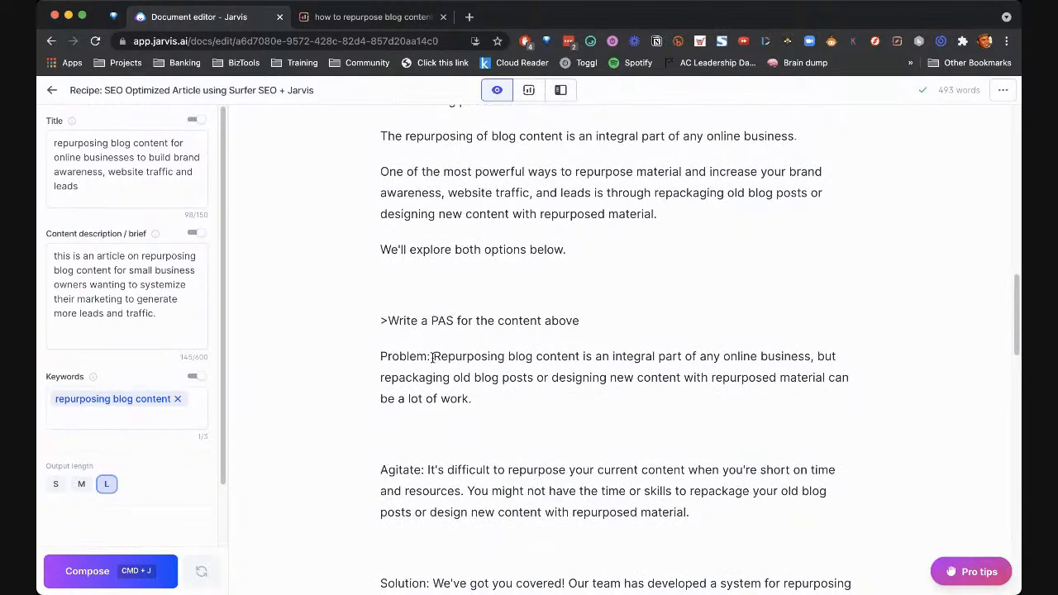
{"action": "left_click_drag", "start_coordinate": [433, 357], "coordinate": [371, 359]}
{"action": "key", "text": "BackSpace"}
{"action": "scroll", "coordinate": [425, 372], "scroll_direction": "down", "scroll_amount": 2}
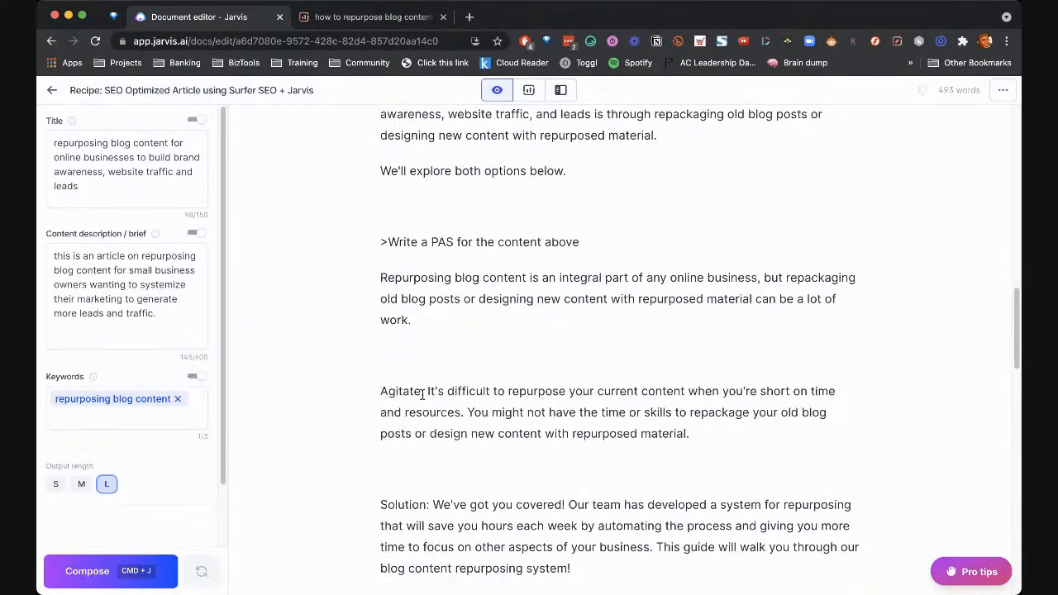
{"action": "left_click_drag", "start_coordinate": [426, 390], "coordinate": [351, 392]}
{"action": "key", "text": "BackSpace"}
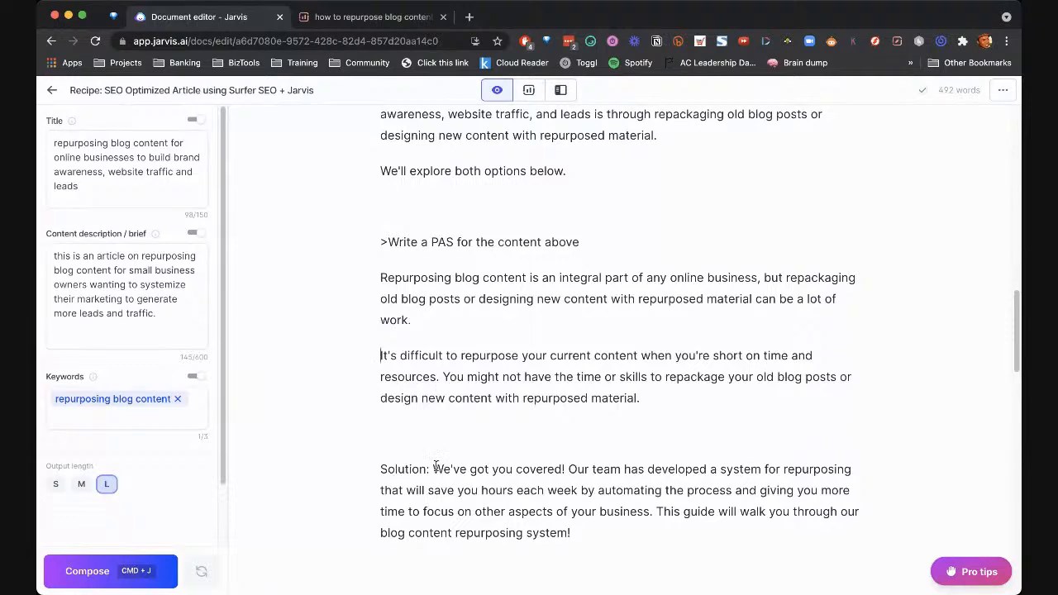
{"action": "left_click_drag", "start_coordinate": [440, 469], "coordinate": [363, 469]}
{"action": "key", "text": "BackSpace"}
{"action": "key", "text": "BackSpace"}
{"action": "scroll", "coordinate": [545, 374], "scroll_direction": "down", "scroll_amount": 1}
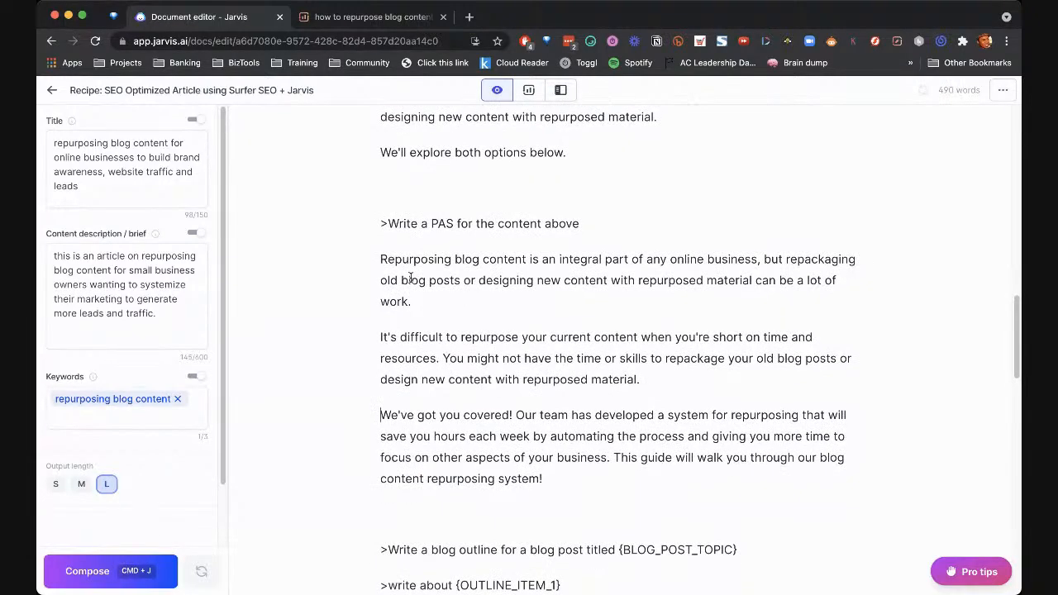
Review the cleaned-up PAS paragraphs together with the article brief and blog post intro above them
{"action": "left_click_drag", "start_coordinate": [381, 259], "coordinate": [614, 481]}
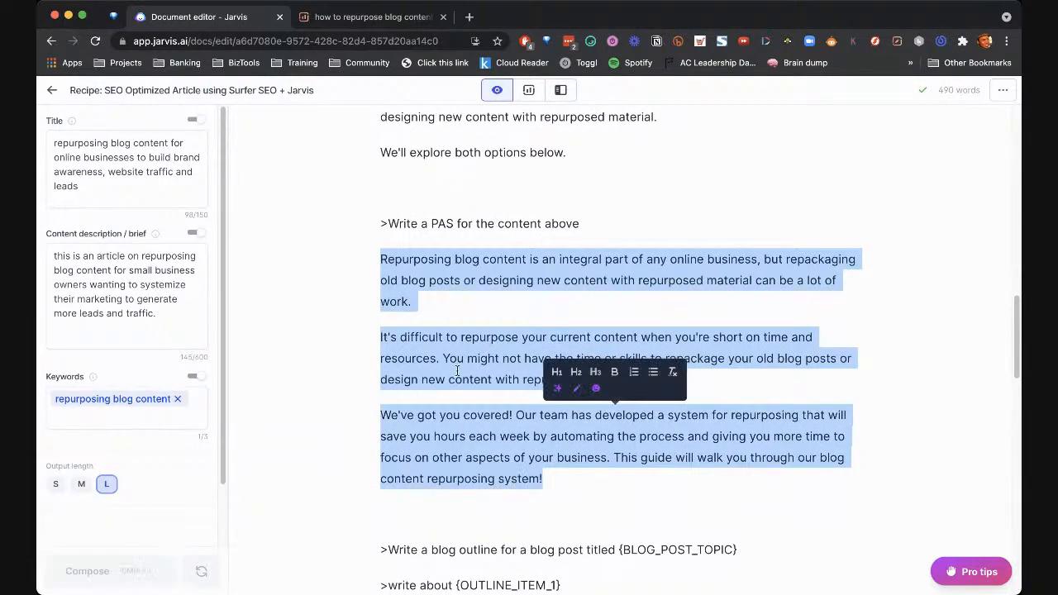
{"action": "scroll", "coordinate": [476, 333], "scroll_direction": "up", "scroll_amount": 5}
{"action": "scroll", "coordinate": [476, 333], "scroll_direction": "up", "scroll_amount": 2}
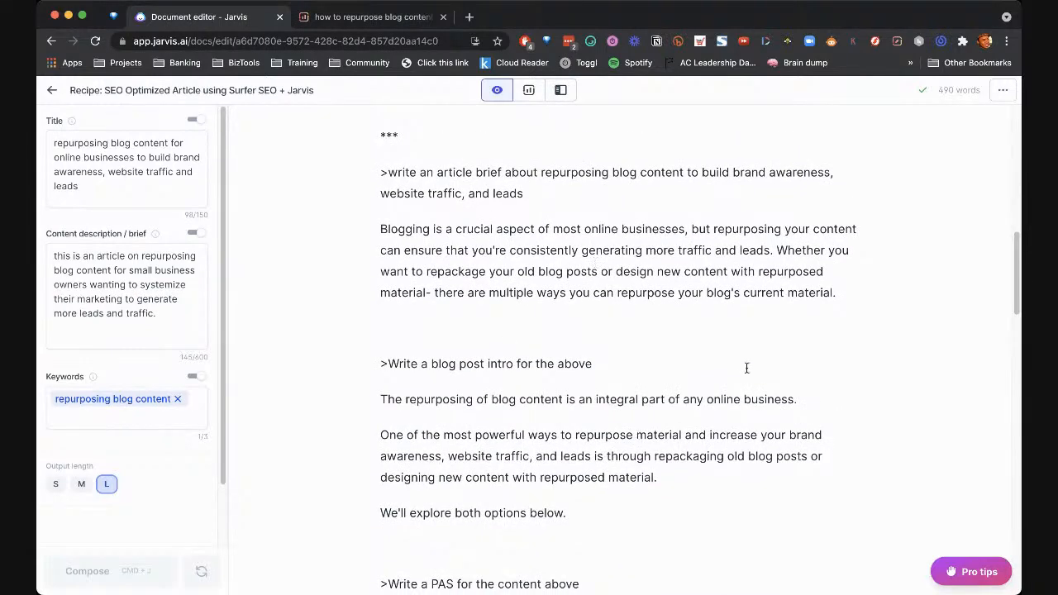
{"action": "scroll", "coordinate": [643, 430], "scroll_direction": "down", "scroll_amount": 4}
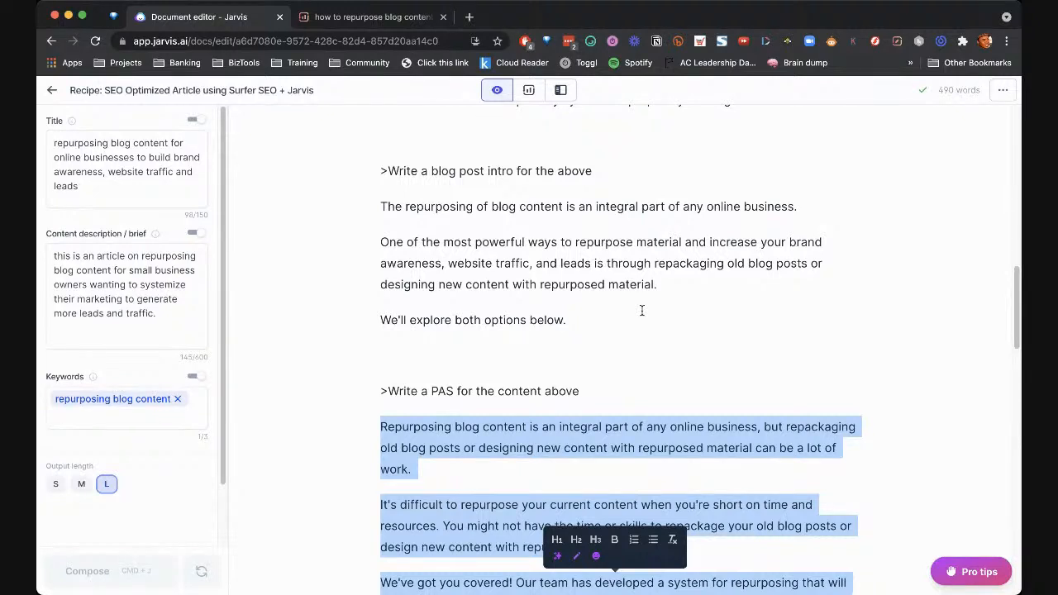
{"action": "scroll", "coordinate": [609, 316], "scroll_direction": "up", "scroll_amount": 5}
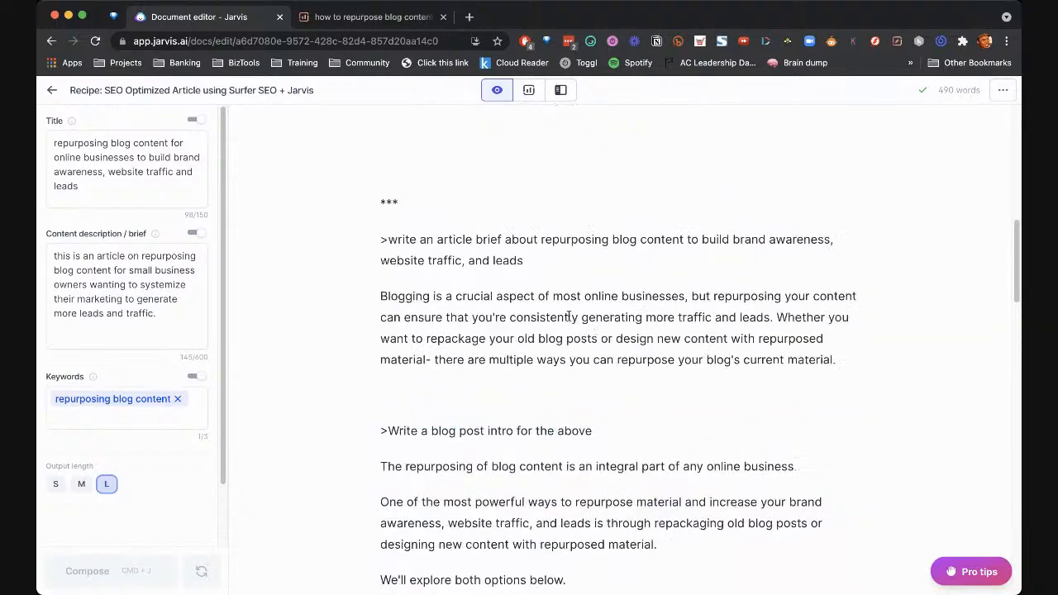
{"action": "scroll", "coordinate": [591, 390], "scroll_direction": "down", "scroll_amount": 7}
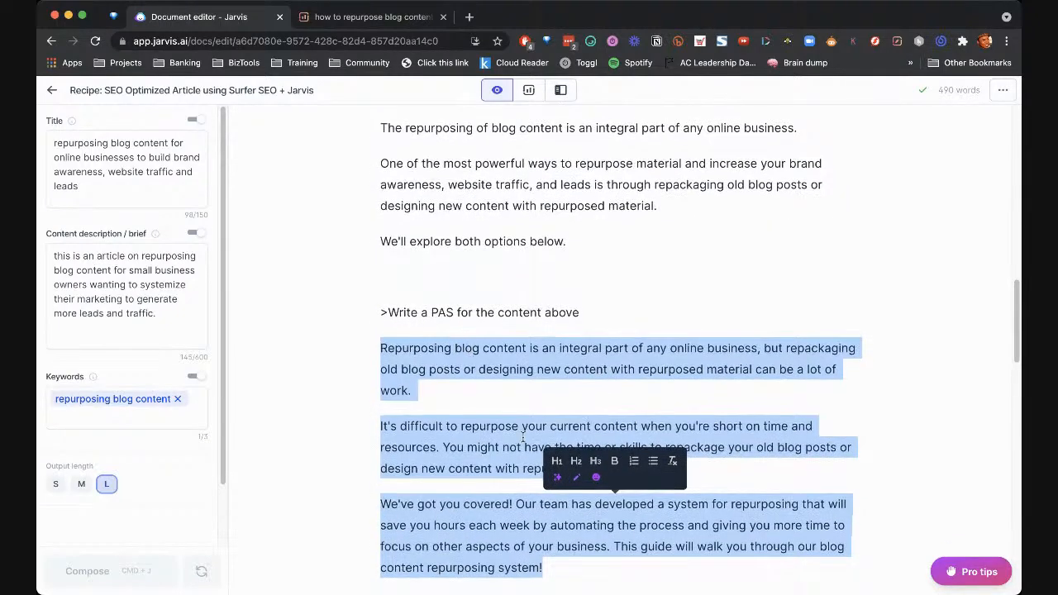
{"action": "scroll", "coordinate": [612, 384], "scroll_direction": "down", "scroll_amount": 4}
{"action": "left_click", "coordinate": [578, 414]}
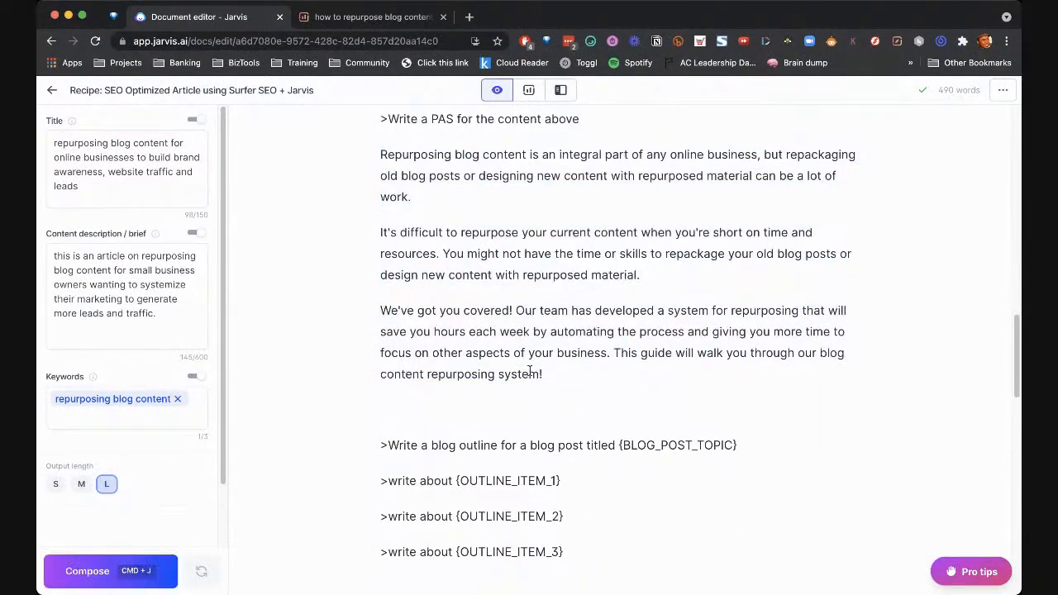
{"action": "left_click_drag", "start_coordinate": [580, 374], "coordinate": [381, 311]}
Insert a "***" divider on the blank line between the PAS text and the blog outline command
{"action": "left_click", "coordinate": [609, 400]}
{"action": "scroll", "coordinate": [616, 393], "scroll_direction": "down", "scroll_amount": 4}
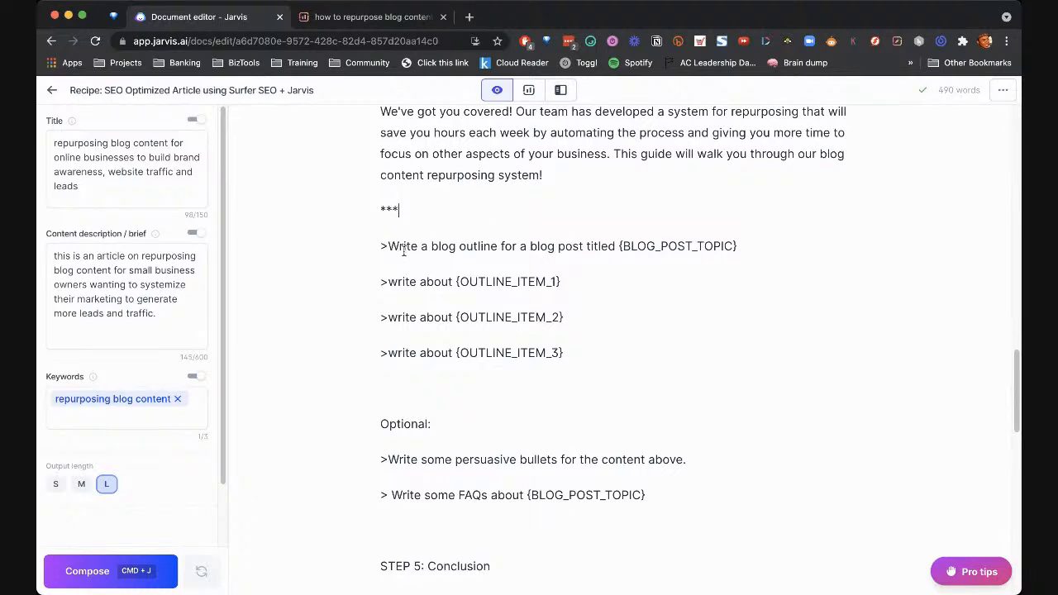
{"action": "scroll", "coordinate": [634, 245], "scroll_direction": "up", "scroll_amount": 1}
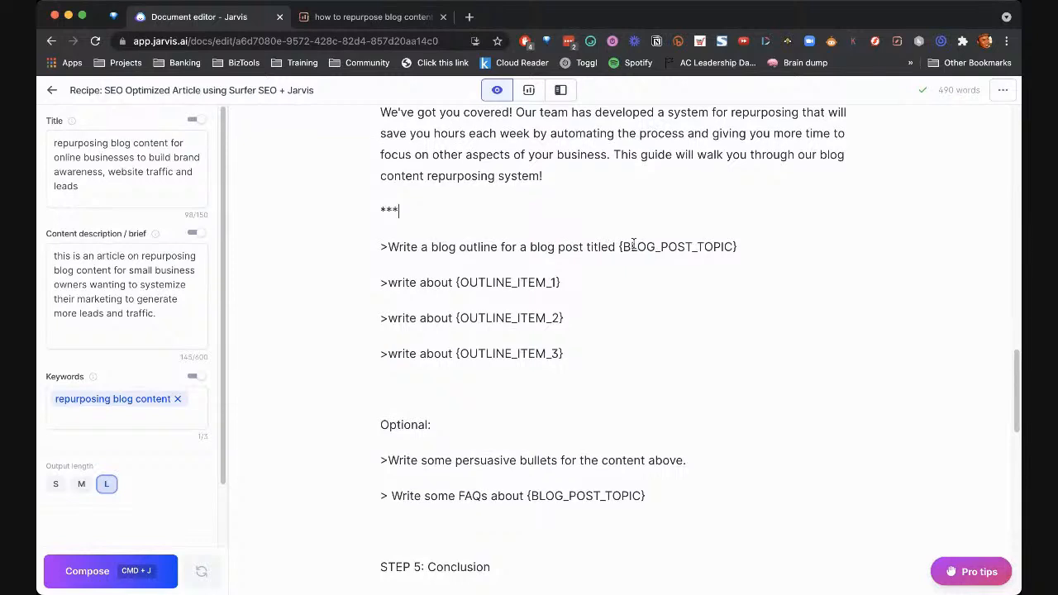
Remove "for online businesses" from the document's Title so it reads "repurposing blog content to build brand awareness, website traffic and leads"
{"action": "left_click", "coordinate": [134, 183]}
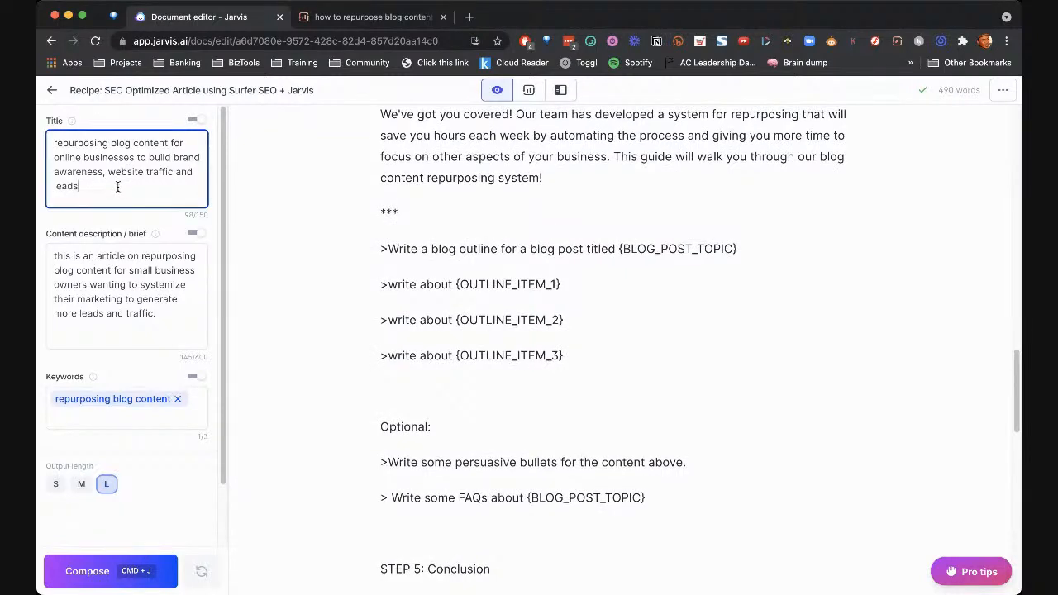
{"action": "left_click_drag", "start_coordinate": [136, 157], "coordinate": [170, 143]}
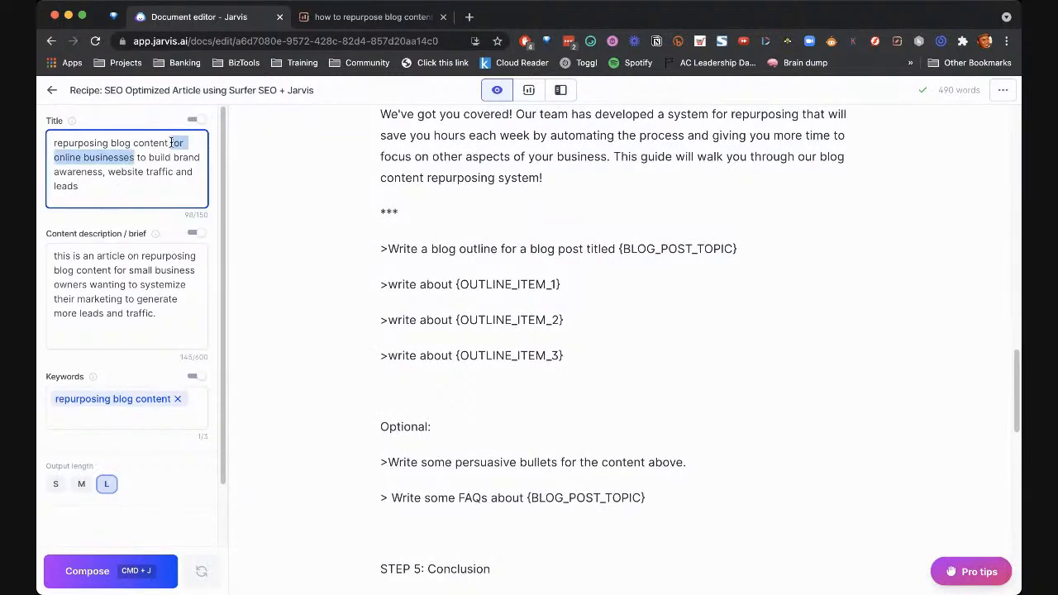
{"action": "key", "text": "BackSpace"}
{"action": "key", "text": "BackSpace"}
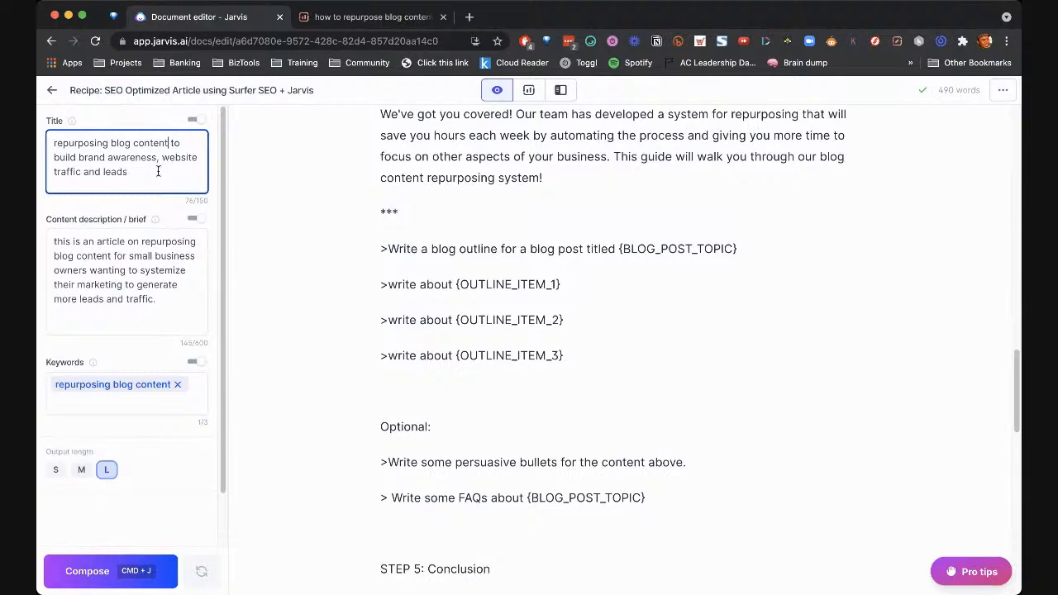
Replace the {BLOG_POST_TOPIC} placeholder in the blog outline command with a copy of the Title text
{"action": "left_click_drag", "start_coordinate": [158, 171], "coordinate": [43, 139]}
{"action": "key", "text": "super+c"}
{"action": "left_click", "coordinate": [619, 249]}
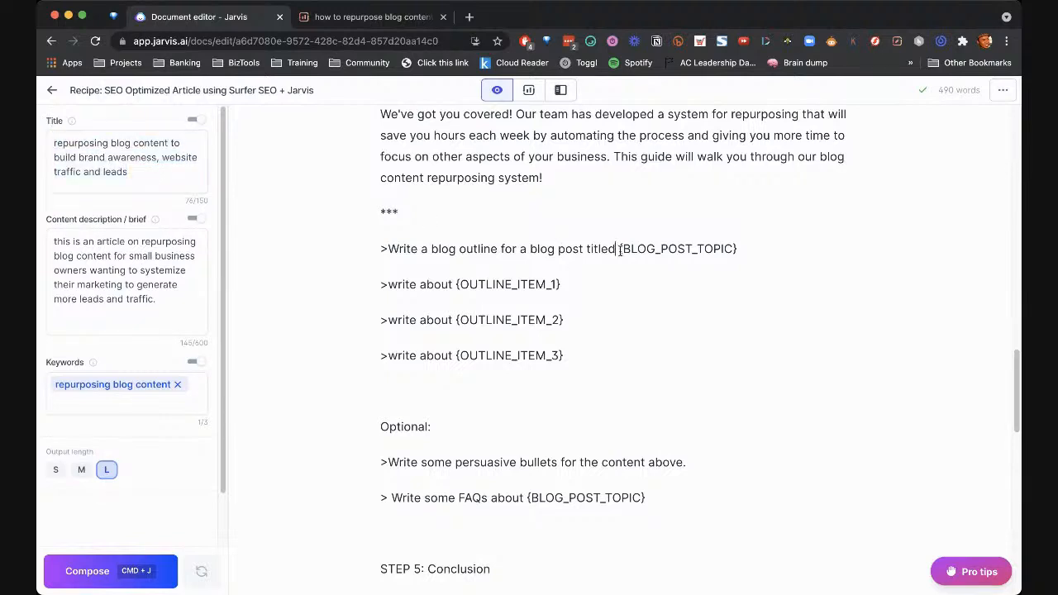
{"action": "left_click_drag", "start_coordinate": [620, 250], "coordinate": [762, 250]}
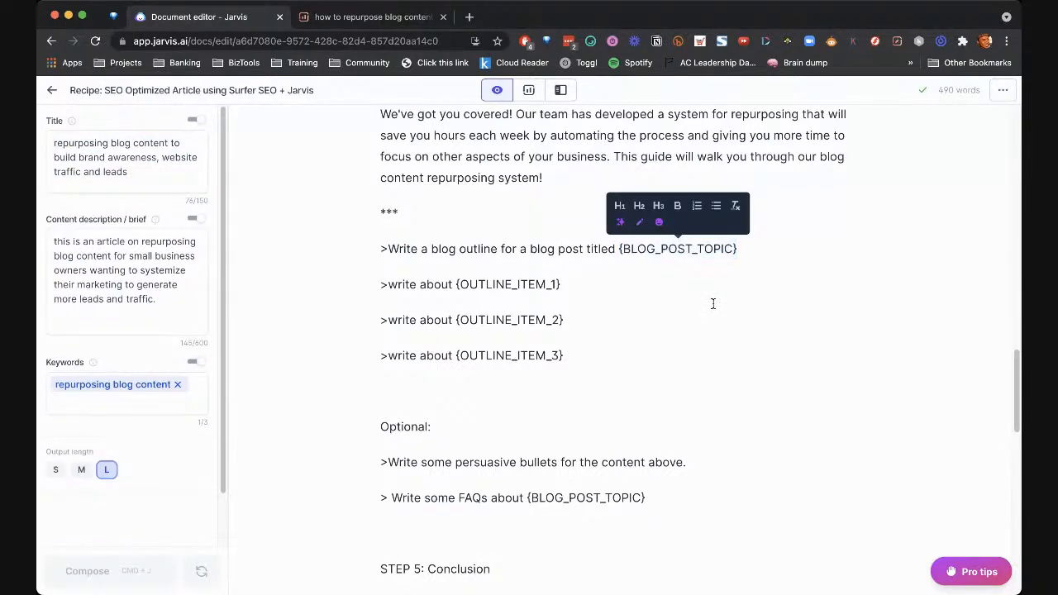
{"action": "key", "text": "super+v"}
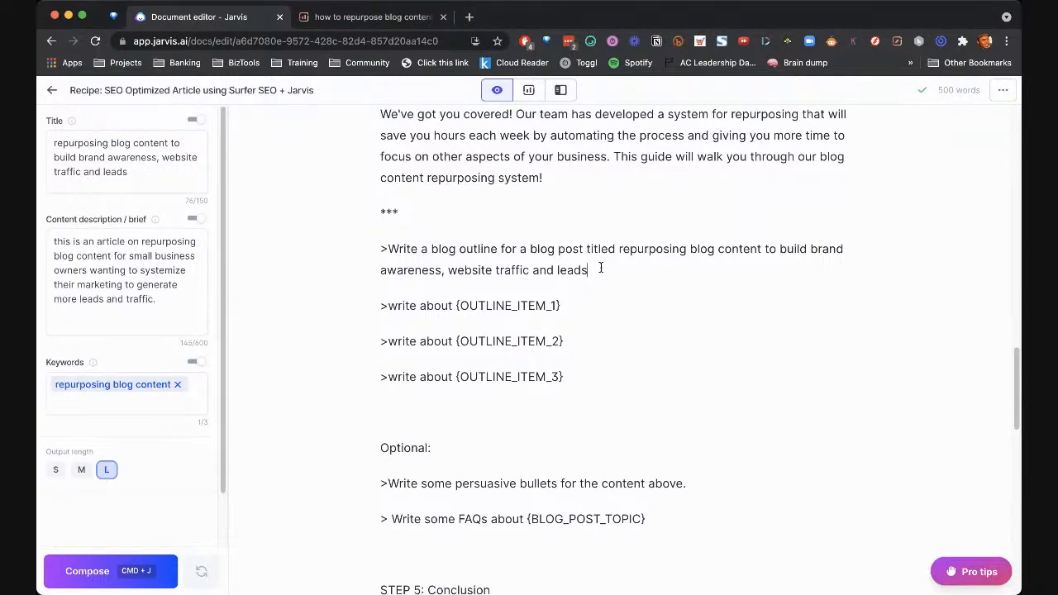
Generate a blog outline from the command and delete all of the numbered items it produces
{"action": "key", "text": "super+j"}
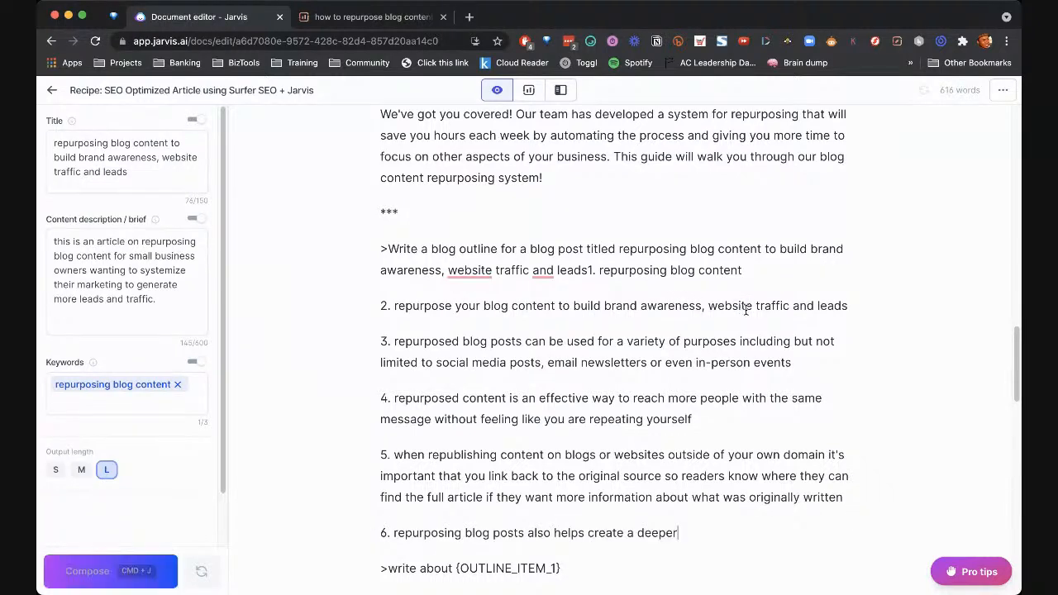
{"action": "scroll", "coordinate": [746, 310], "scroll_direction": "down", "scroll_amount": 1}
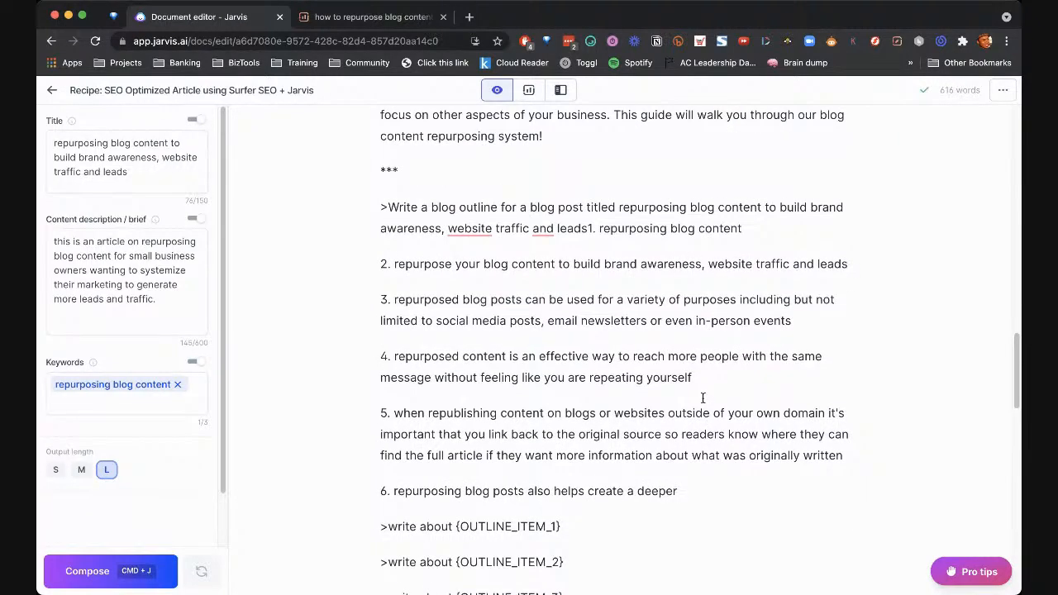
{"action": "left_click_drag", "start_coordinate": [692, 491], "coordinate": [589, 244]}
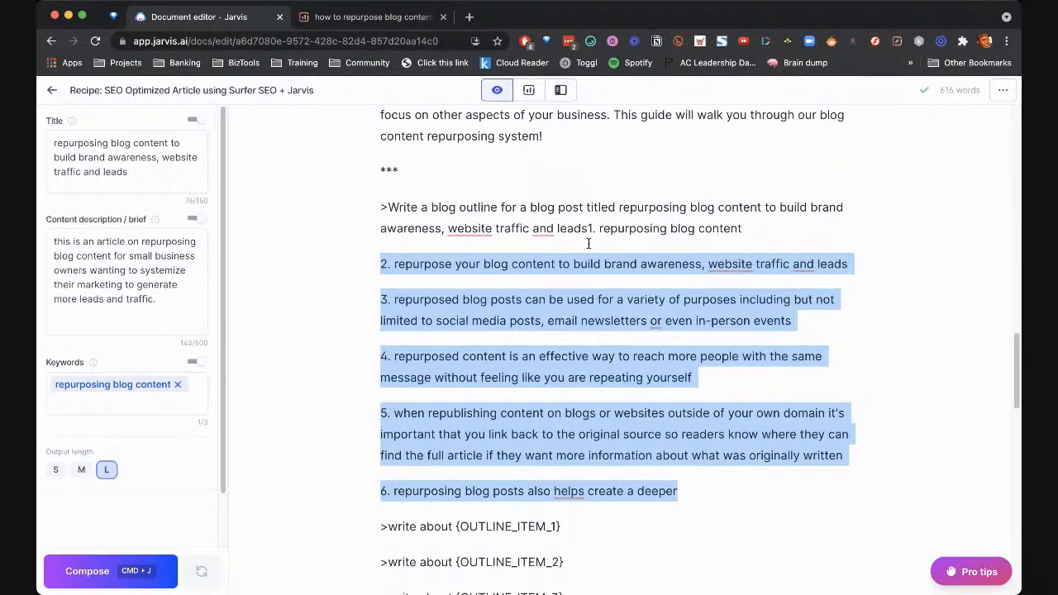
{"action": "left_click_drag", "start_coordinate": [588, 243], "coordinate": [591, 232]}
{"action": "key", "text": "BackSpace"}
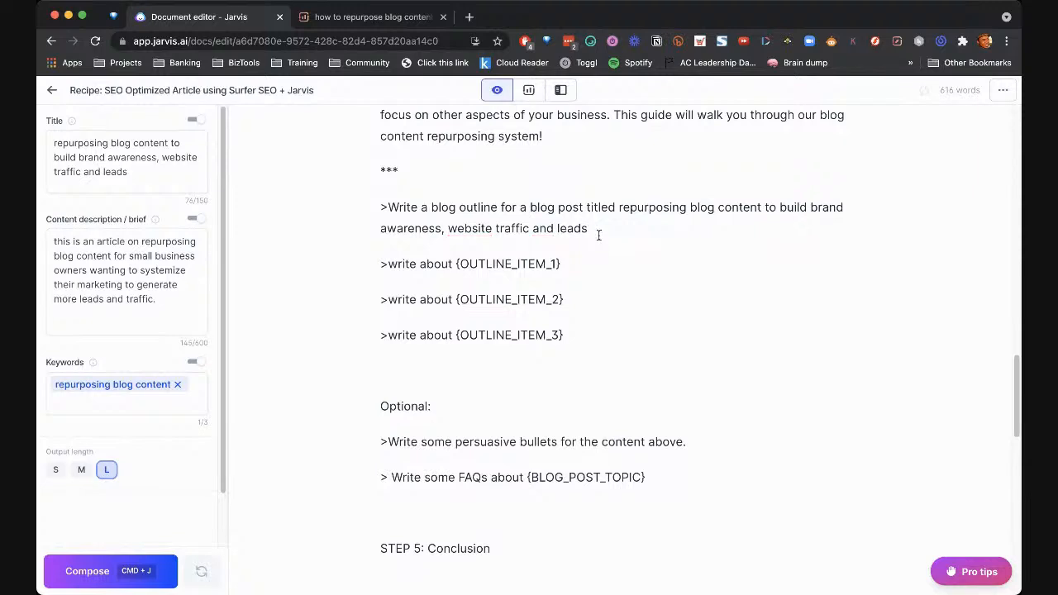
Delete "to build brand awareness, website traffic and leads" from the blog outline command, leaving the title as "repurposing blog content"
{"action": "left_click", "coordinate": [650, 207]}
{"action": "left_click_drag", "start_coordinate": [813, 208], "coordinate": [781, 208]}
{"action": "left_click", "coordinate": [621, 211]}
{"action": "left_click_drag", "start_coordinate": [764, 207], "coordinate": [669, 224]}
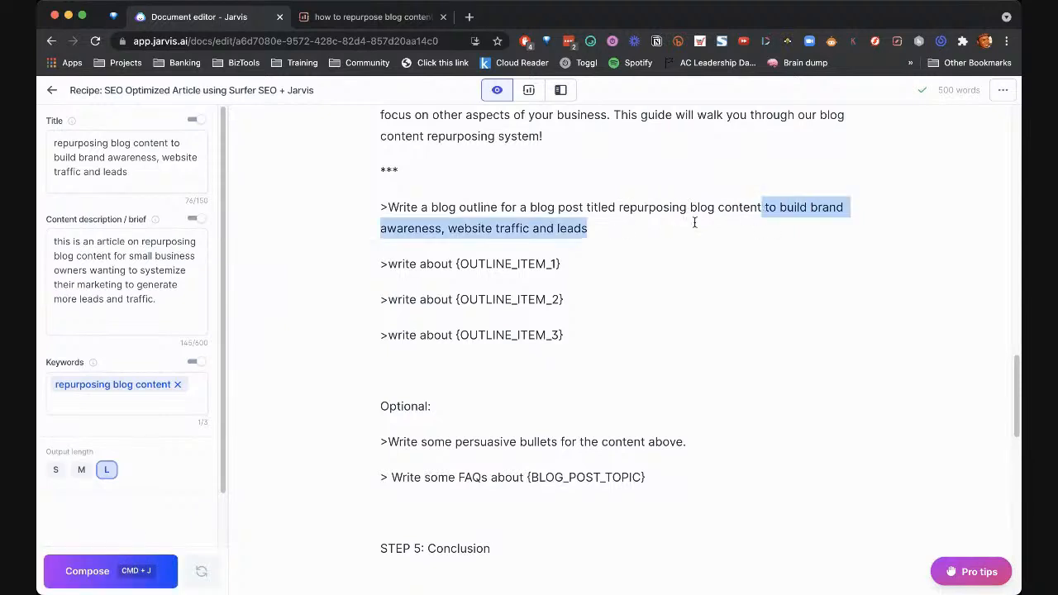
{"action": "key", "text": "BackSpace"}
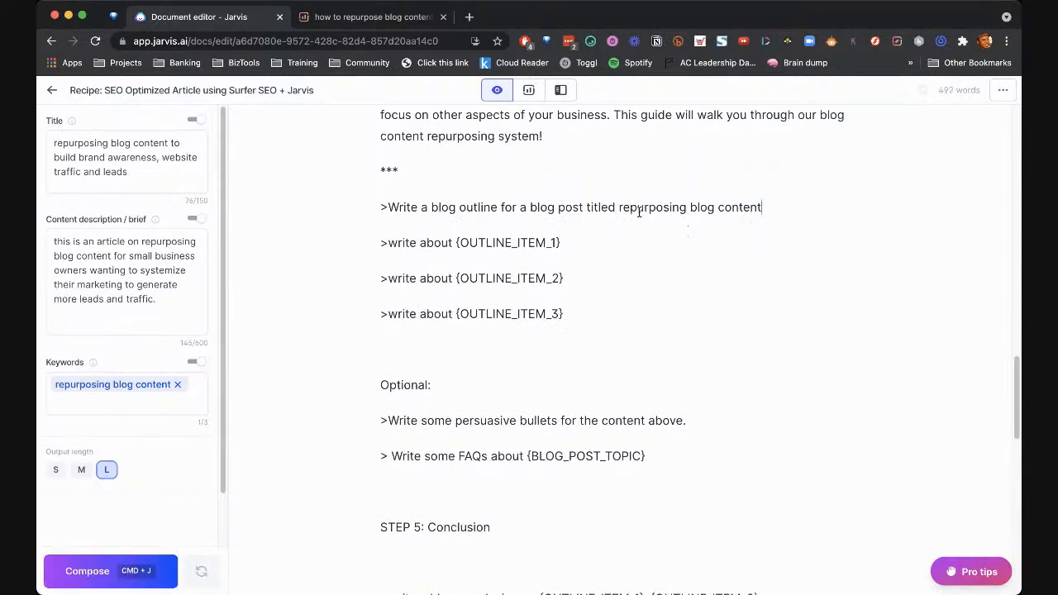
Run the shortened blog outline command, start its output on a new line, and read the generated items
{"action": "left_click_drag", "start_coordinate": [773, 209], "coordinate": [621, 208]}
{"action": "left_click", "coordinate": [767, 211]}
{"action": "key", "text": "super+j"}
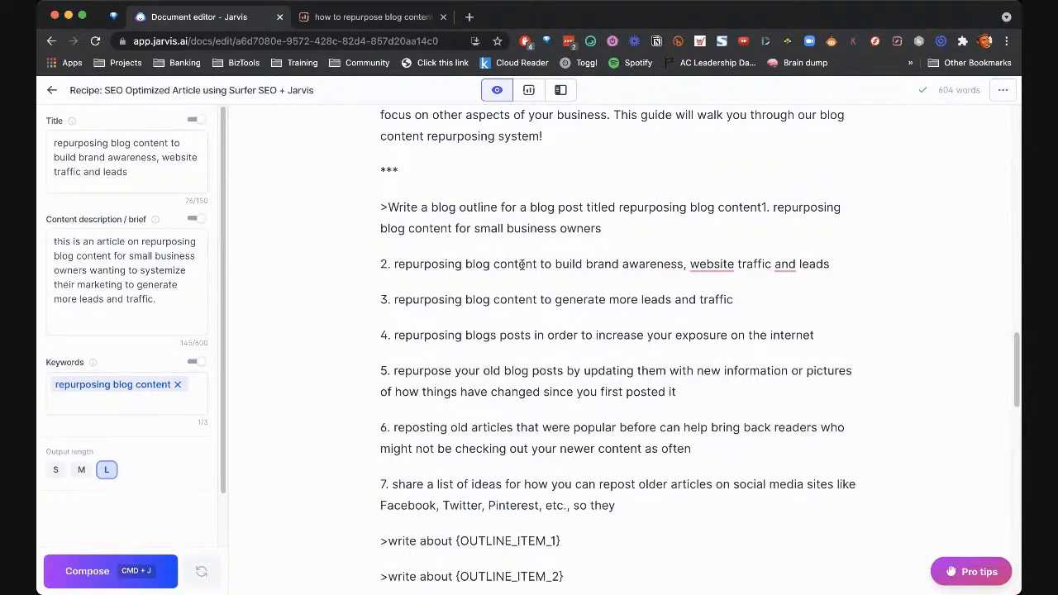
{"action": "left_click", "coordinate": [763, 207]}
{"action": "key", "text": "Return"}
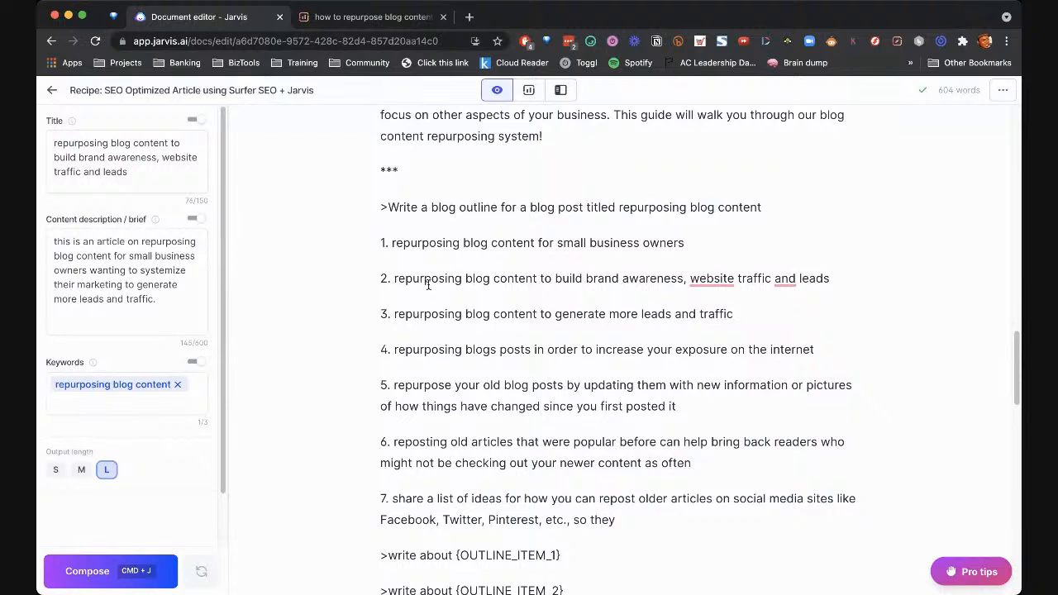
{"action": "left_click_drag", "start_coordinate": [394, 278], "coordinate": [836, 279]}
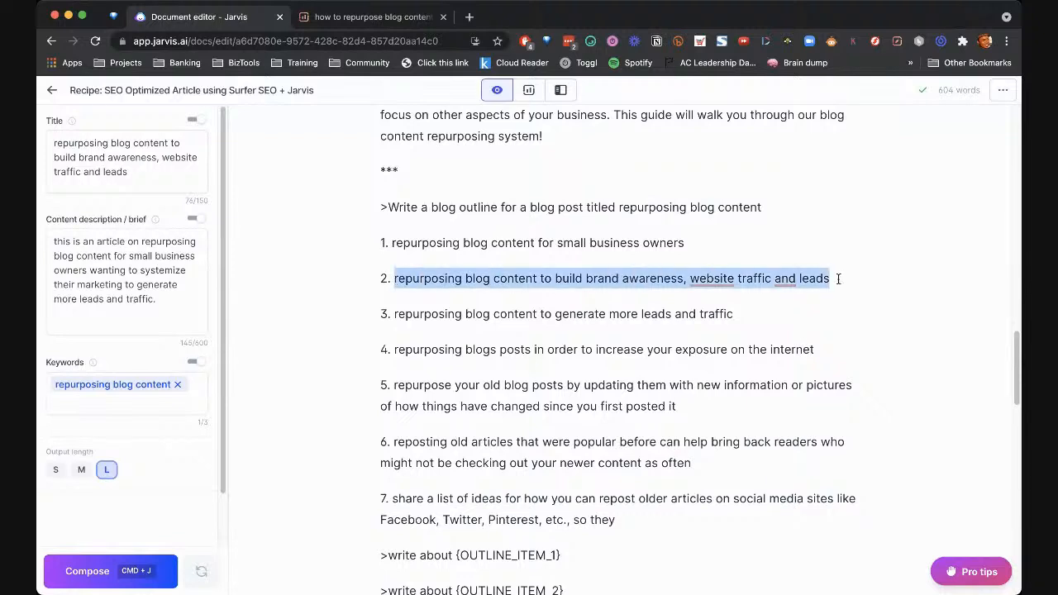
{"action": "left_click", "coordinate": [456, 314]}
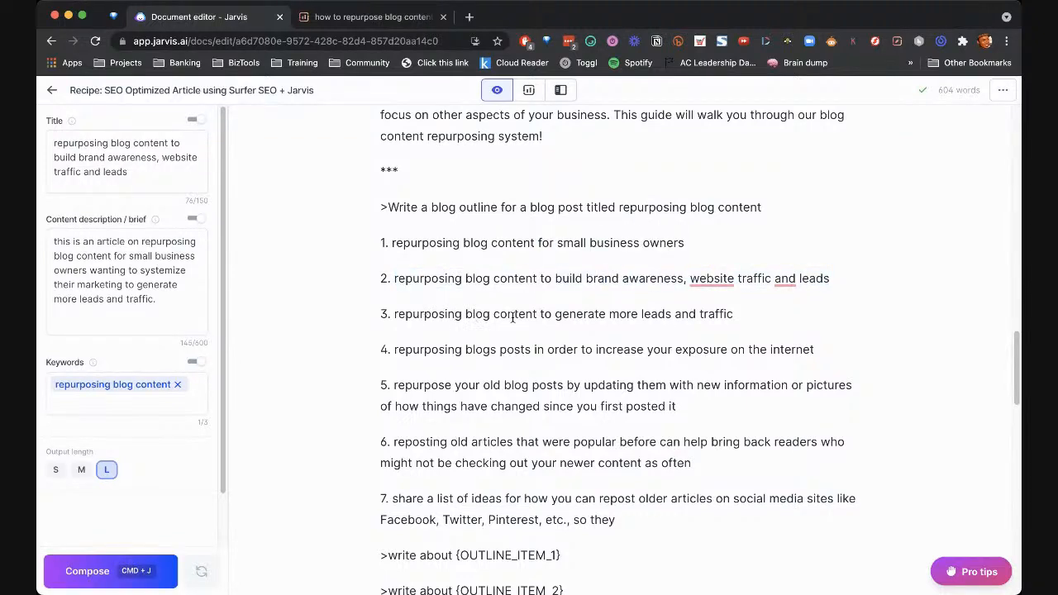
Reword the blog post title in the outline command as "how to repurpose blog content to grow your small business"
{"action": "scroll", "coordinate": [514, 335], "scroll_direction": "down", "scroll_amount": 1}
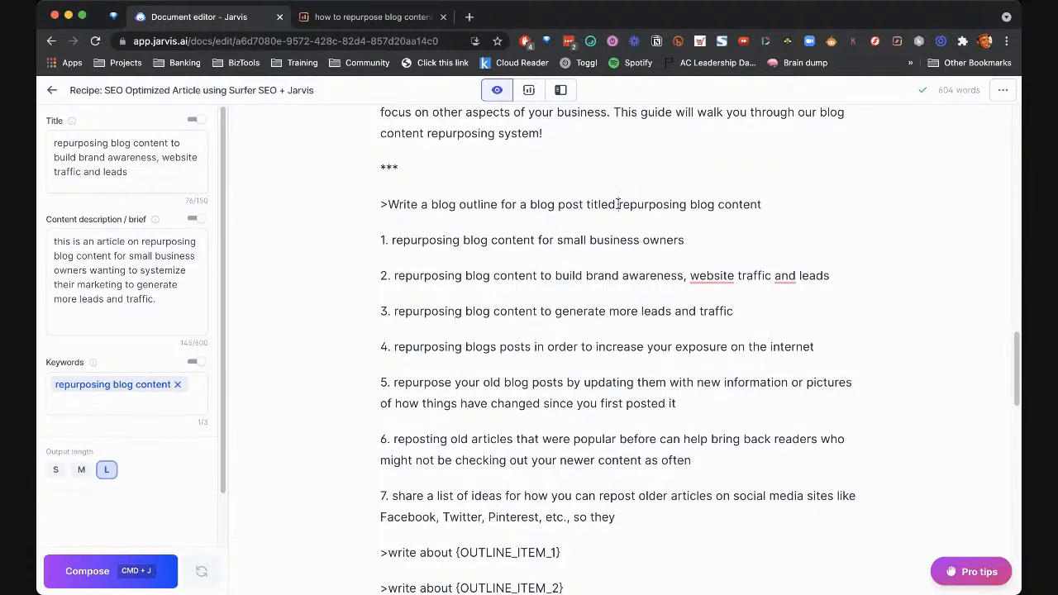
{"action": "double_click", "coordinate": [670, 204]}
{"action": "type", "text": "how to "}
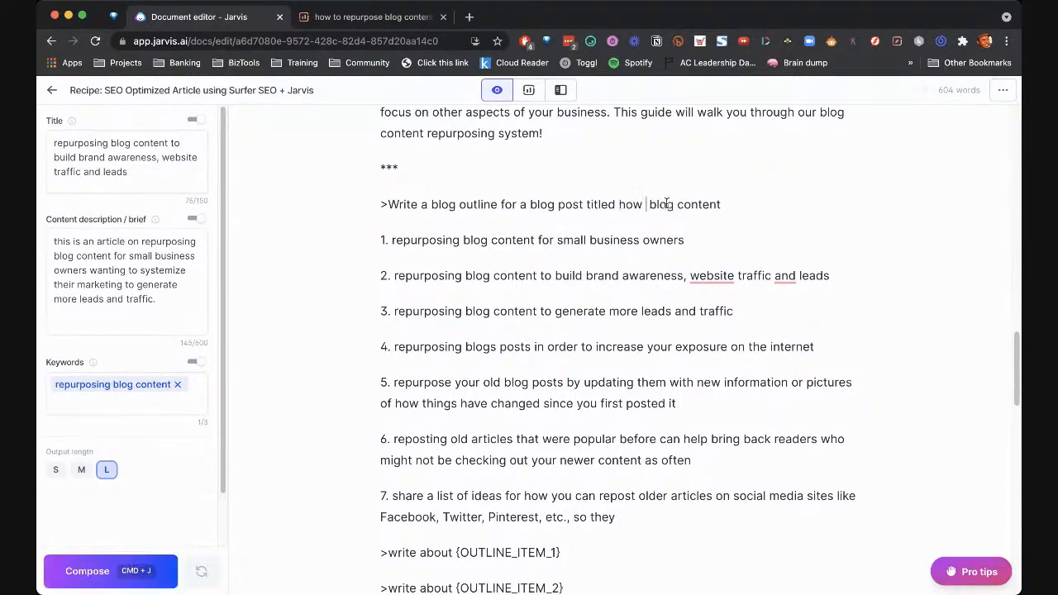
{"action": "type", "text": "repurpose"}
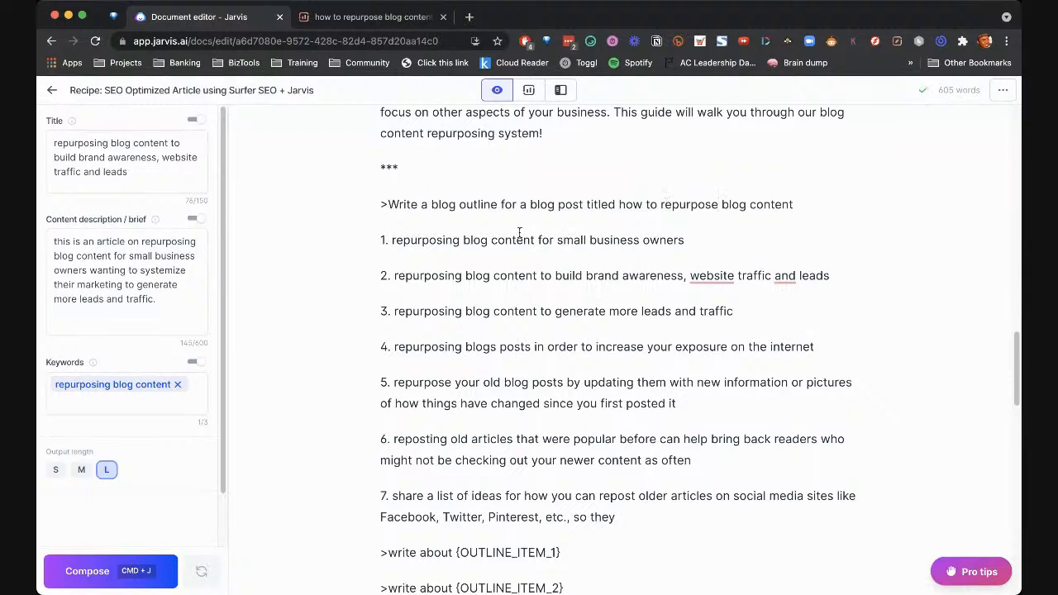
{"action": "left_click", "coordinate": [799, 210]}
{"action": "type", "text": "to grow your small business"}
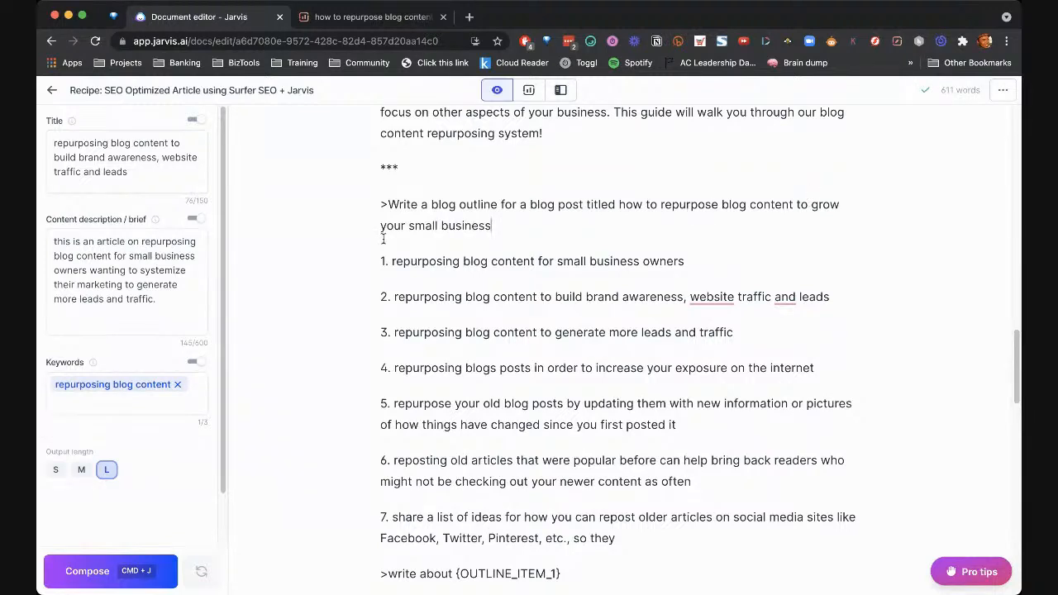
Generate a blog outline from the reworded command, extend it with a second generation, and read through the output
{"action": "key", "text": "super+j"}
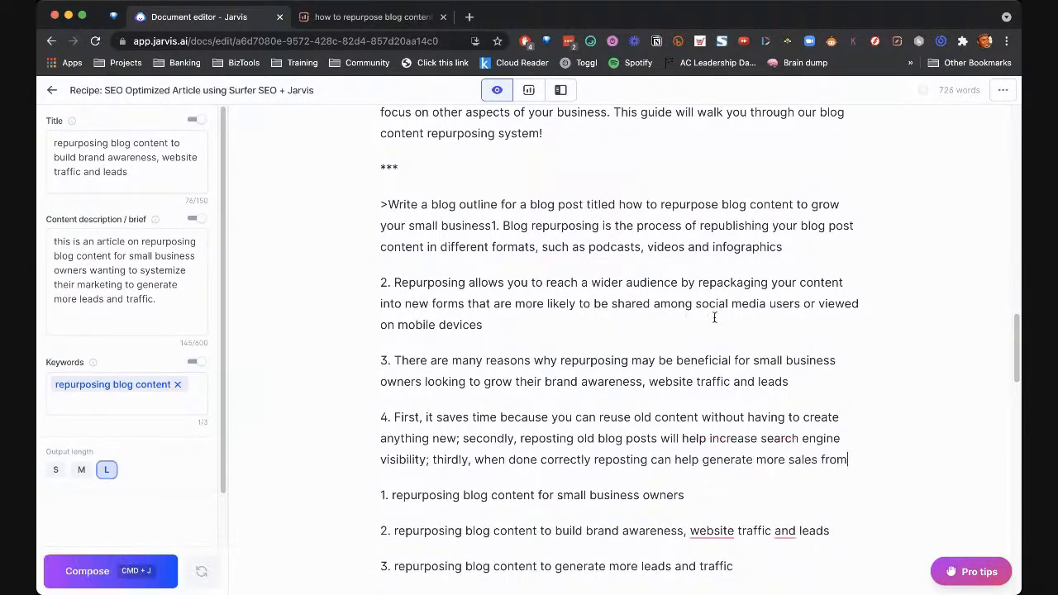
{"action": "scroll", "coordinate": [728, 317], "scroll_direction": "down", "scroll_amount": 1}
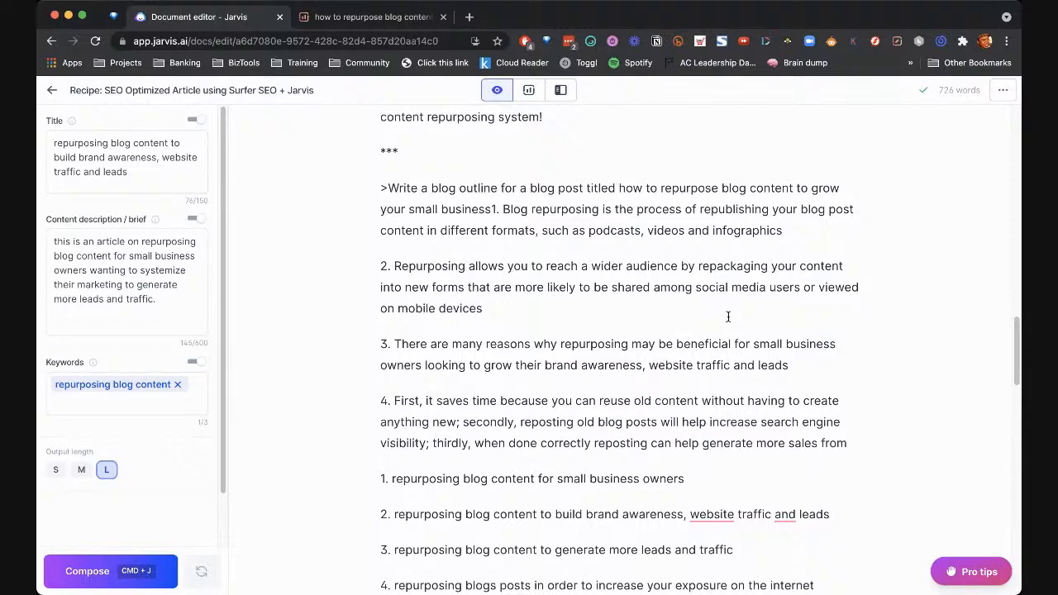
{"action": "key", "text": "super+j"}
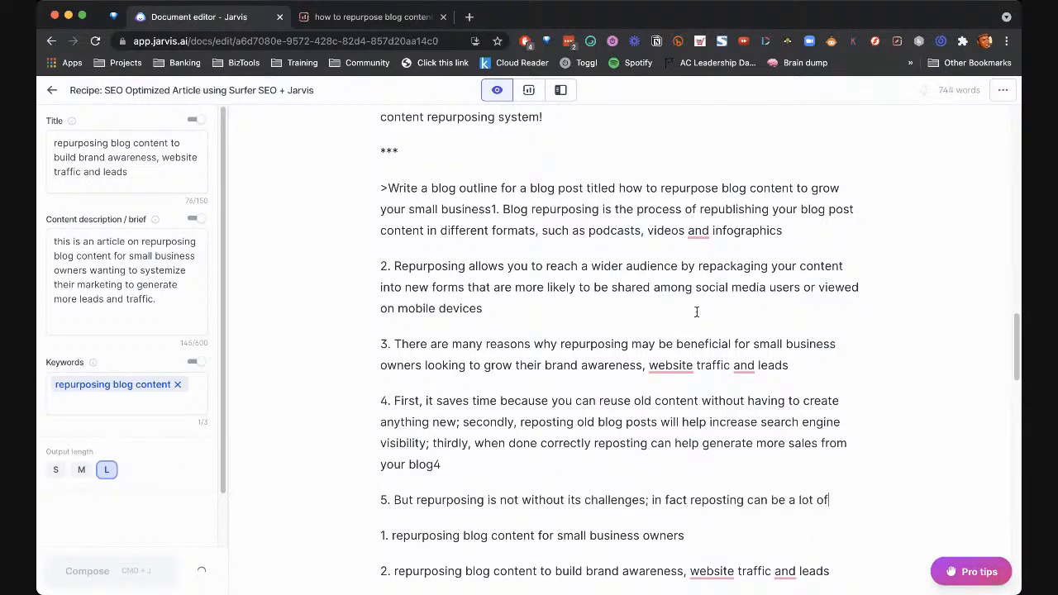
{"action": "scroll", "coordinate": [697, 311], "scroll_direction": "down", "scroll_amount": 3}
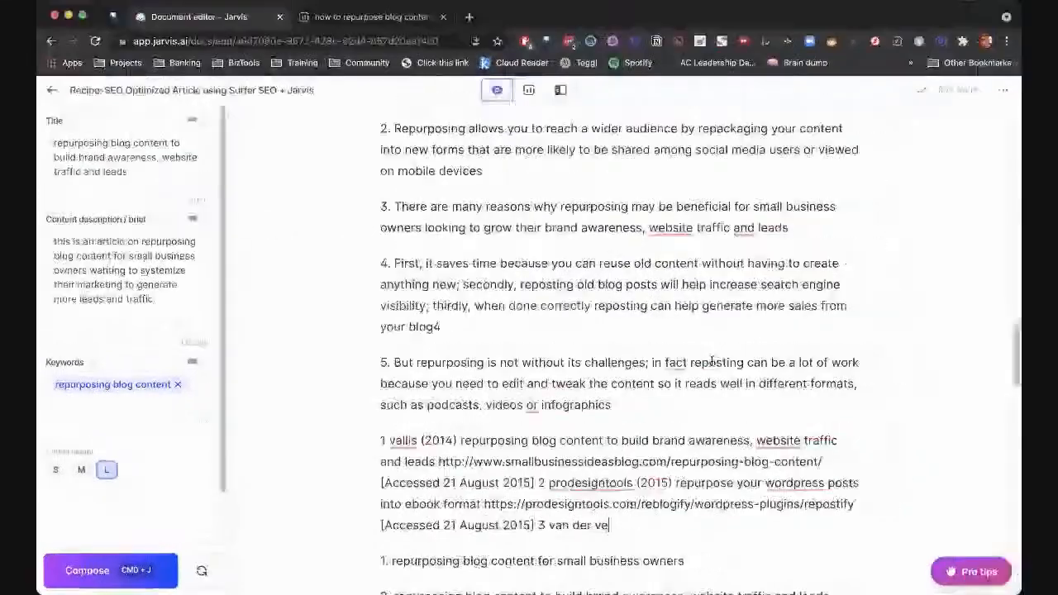
{"action": "scroll", "coordinate": [736, 384], "scroll_direction": "down", "scroll_amount": 2}
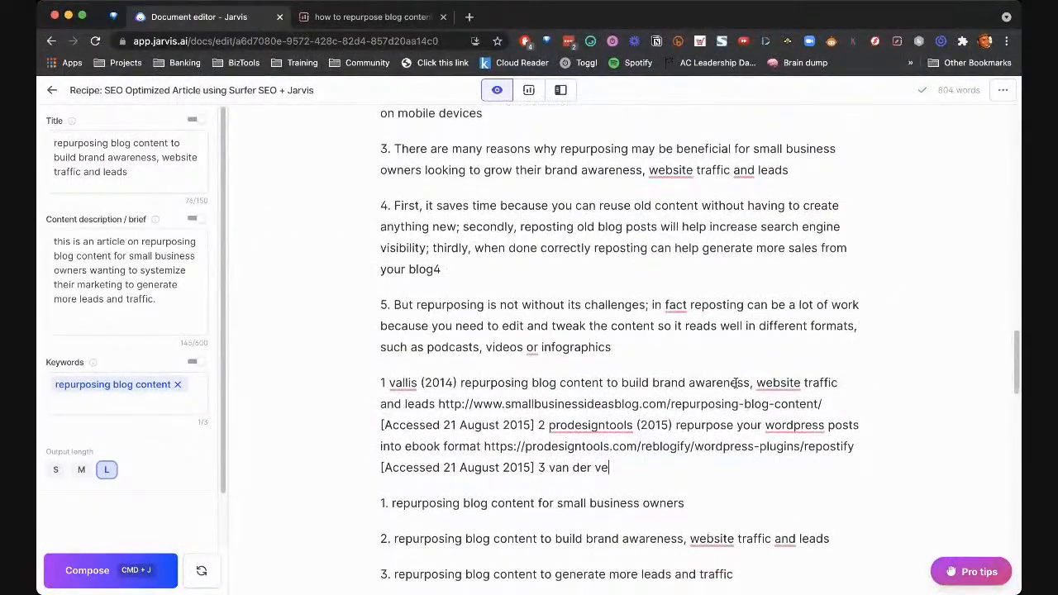
{"action": "scroll", "coordinate": [734, 383], "scroll_direction": "down", "scroll_amount": 3}
Remove the newly generated outline items and reference text that follow the blog outline command
{"action": "left_click_drag", "start_coordinate": [644, 385], "coordinate": [512, 231]}
{"action": "scroll", "coordinate": [423, 273], "scroll_direction": "up", "scroll_amount": 3}
{"action": "scroll", "coordinate": [422, 272], "scroll_direction": "up", "scroll_amount": 5}
{"action": "scroll", "coordinate": [393, 232], "scroll_direction": "up", "scroll_amount": 1}
{"action": "scroll", "coordinate": [390, 219], "scroll_direction": "up", "scroll_amount": 2}
{"action": "key", "text": "super+j"}
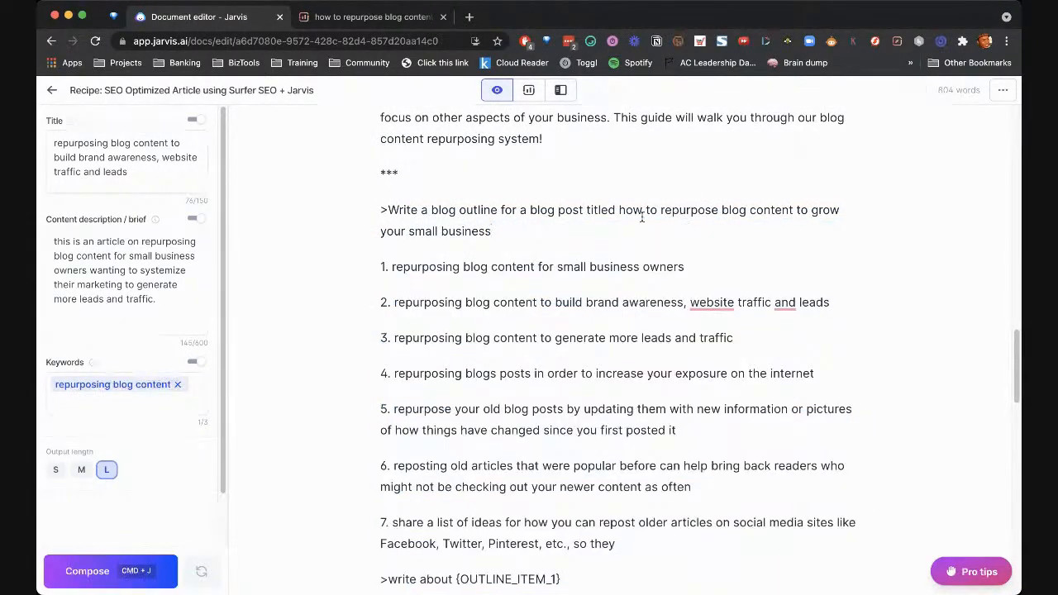
Delete all seven earlier outline items between the blog outline command and "write about {OUTLINE_ITEM_1}"
{"action": "left_click_drag", "start_coordinate": [513, 226], "coordinate": [673, 437]}
{"action": "left_click", "coordinate": [564, 237]}
{"action": "scroll", "coordinate": [656, 352], "scroll_direction": "down", "scroll_amount": 1}
{"action": "scroll", "coordinate": [672, 437], "scroll_direction": "down", "scroll_amount": 2}
{"action": "key", "text": "BackSpace"}
{"action": "scroll", "coordinate": [573, 226], "scroll_direction": "up", "scroll_amount": 3}
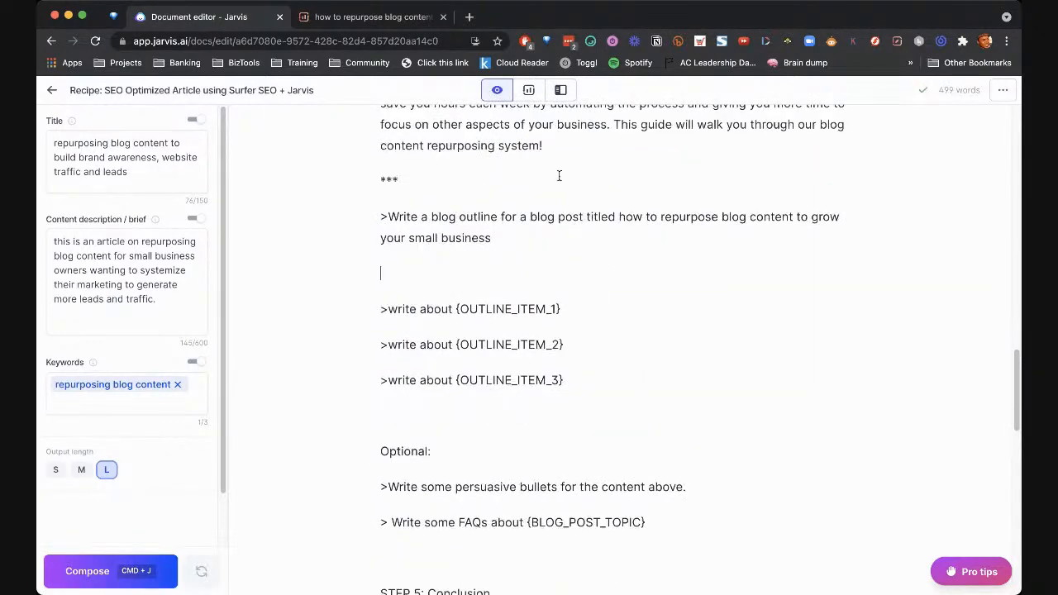
Open the Blog Post Outline template beside the document and clear its blog post title/topic
{"action": "left_click", "coordinate": [560, 89]}
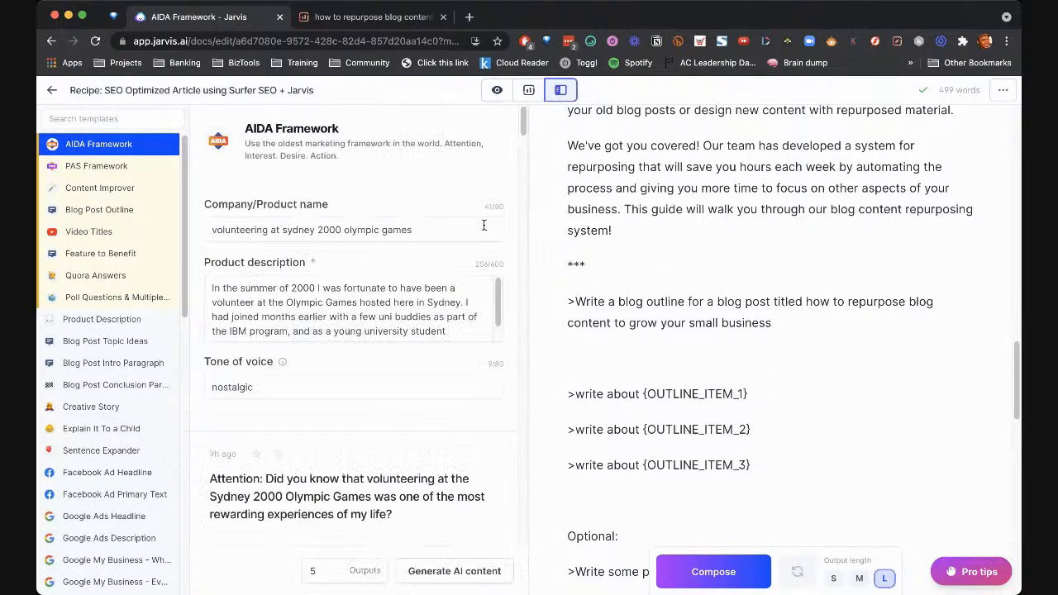
{"action": "left_click", "coordinate": [124, 210]}
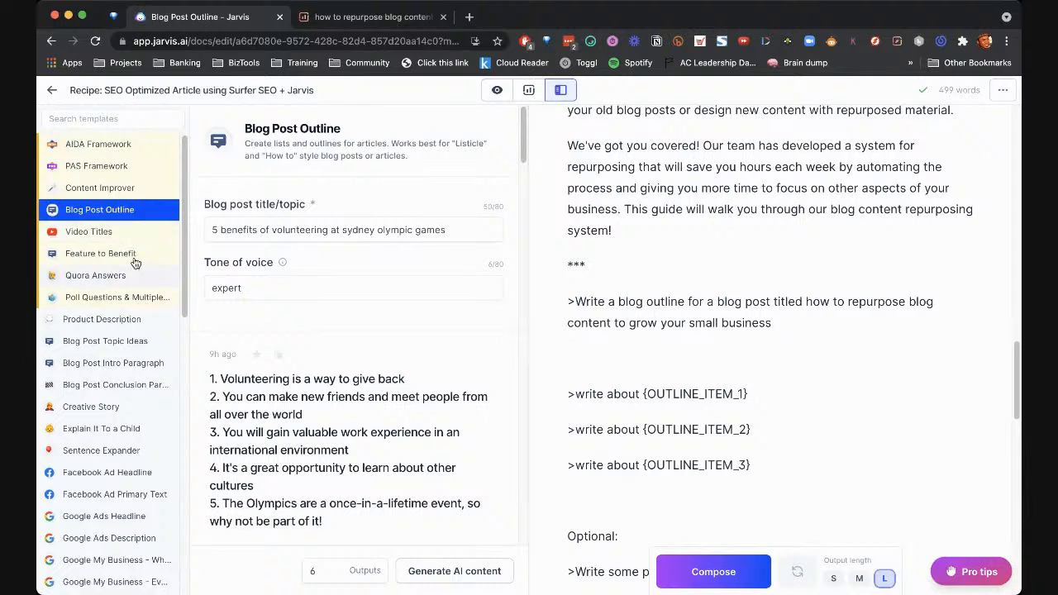
{"action": "left_click_drag", "start_coordinate": [446, 231], "coordinate": [147, 218]}
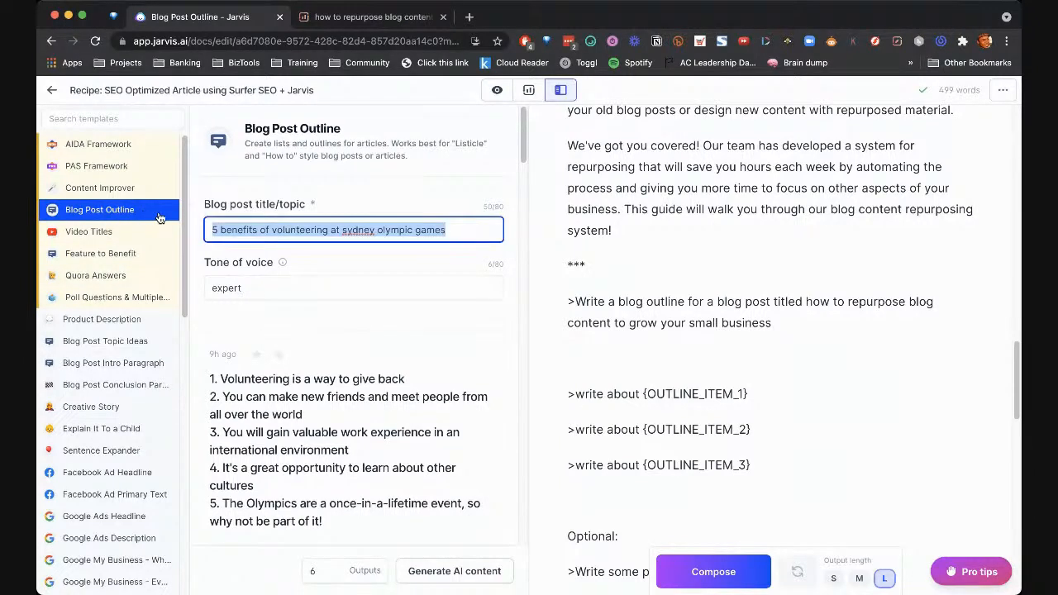
{"action": "key", "text": "BackSpace"}
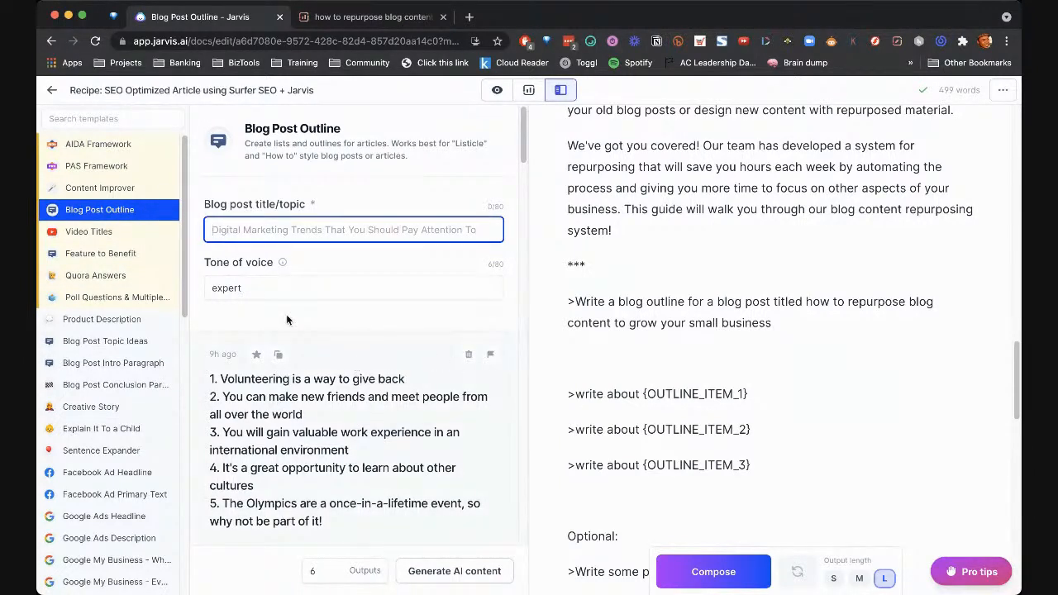
{"action": "scroll", "coordinate": [102, 330], "scroll_direction": "down", "scroll_amount": 10}
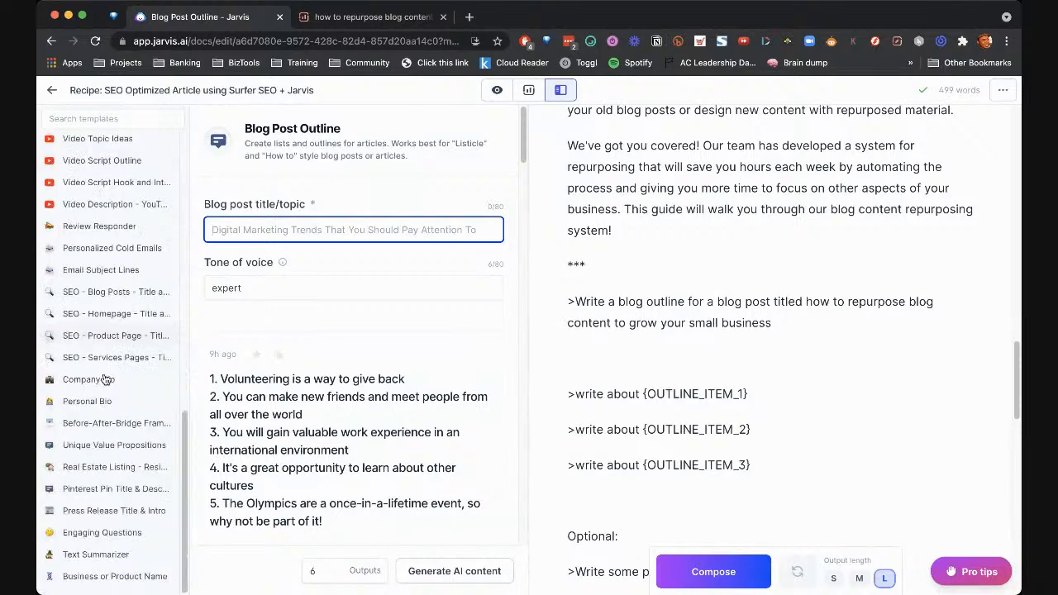
{"action": "scroll", "coordinate": [98, 462], "scroll_direction": "up", "scroll_amount": 10}
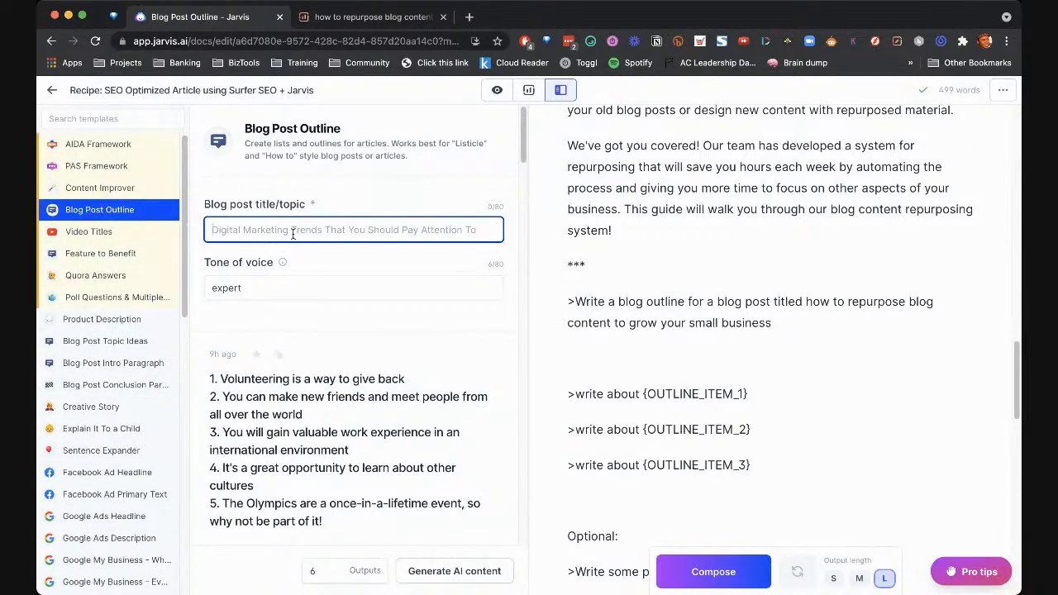
{"action": "scroll", "coordinate": [800, 246], "scroll_direction": "up", "scroll_amount": 2}
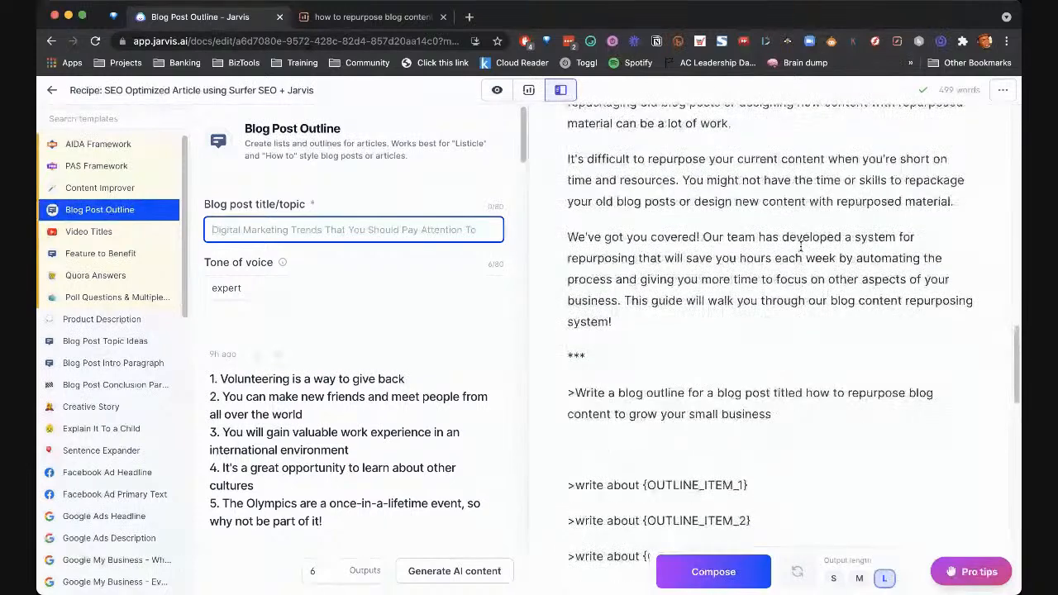
{"action": "scroll", "coordinate": [800, 246], "scroll_direction": "down", "scroll_amount": 1}
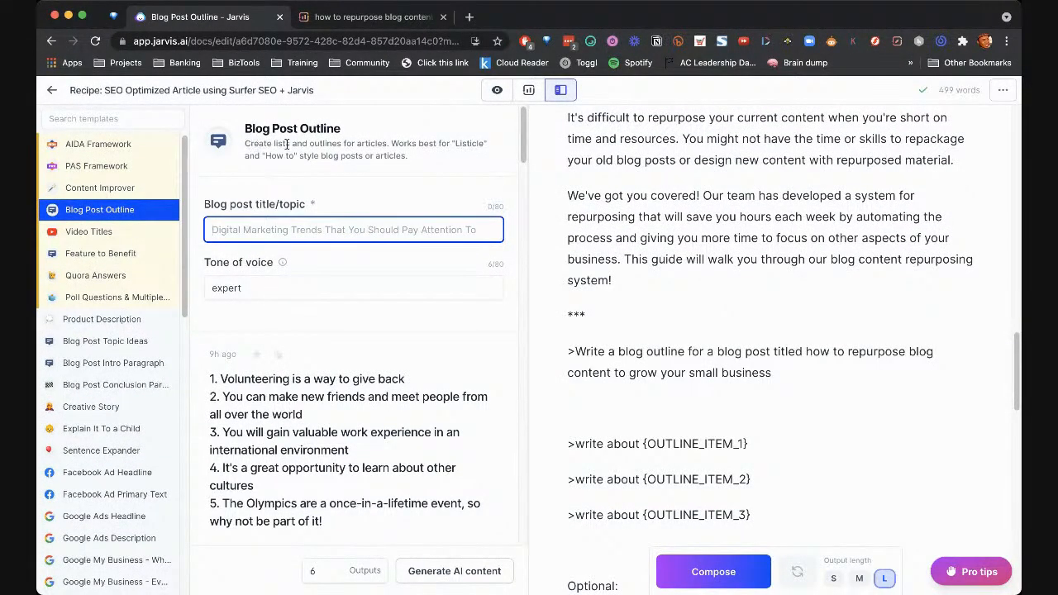
Copy "how to repurpose blog content to grow your small business" from the outline command into the template's blog post title/topic
{"action": "left_click", "coordinate": [689, 290]}
{"action": "left_click_drag", "start_coordinate": [781, 382], "coordinate": [559, 351]}
{"action": "left_click", "coordinate": [708, 387]}
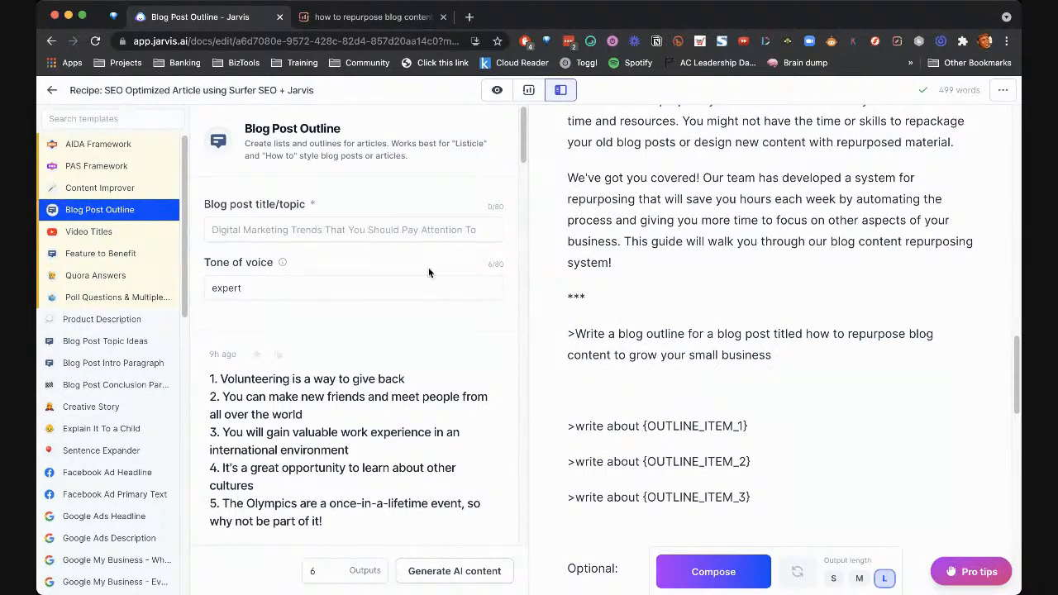
{"action": "scroll", "coordinate": [744, 304], "scroll_direction": "down", "scroll_amount": 1}
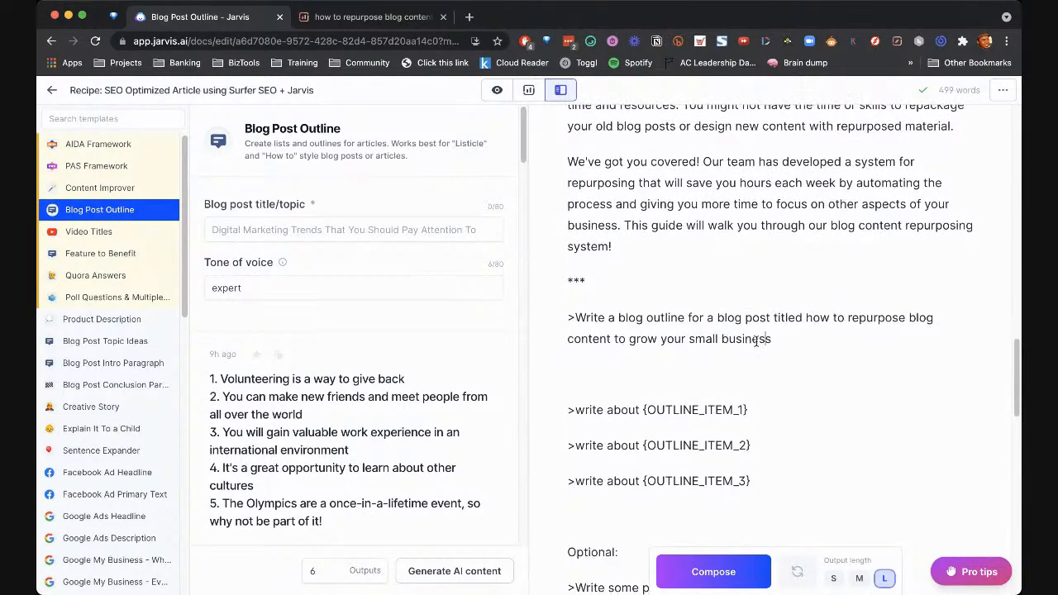
{"action": "scroll", "coordinate": [760, 331], "scroll_direction": "down", "scroll_amount": 2}
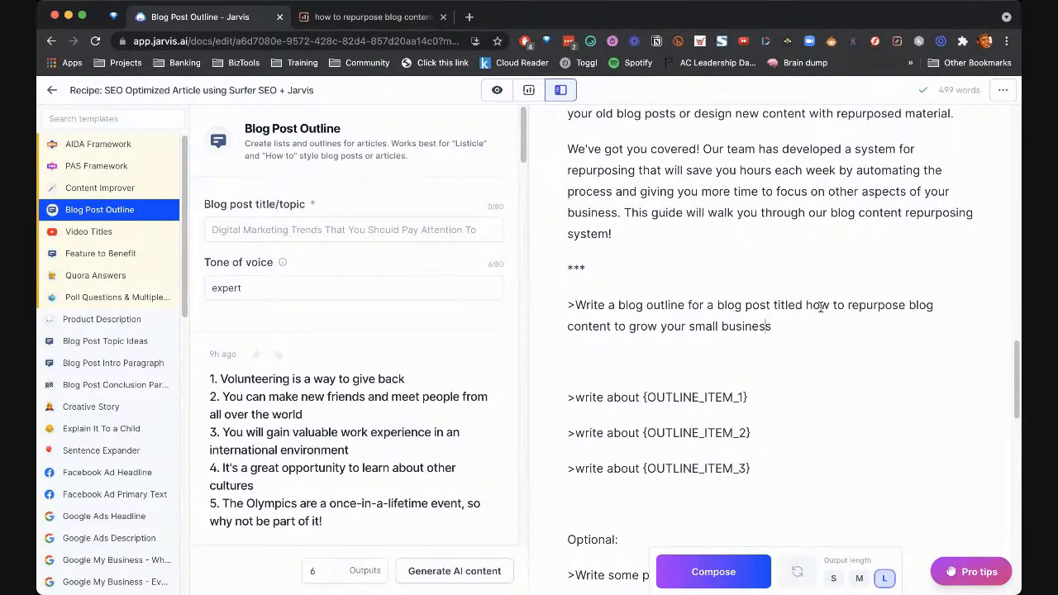
{"action": "left_click_drag", "start_coordinate": [805, 305], "coordinate": [796, 317]}
{"action": "key", "text": "super+c"}
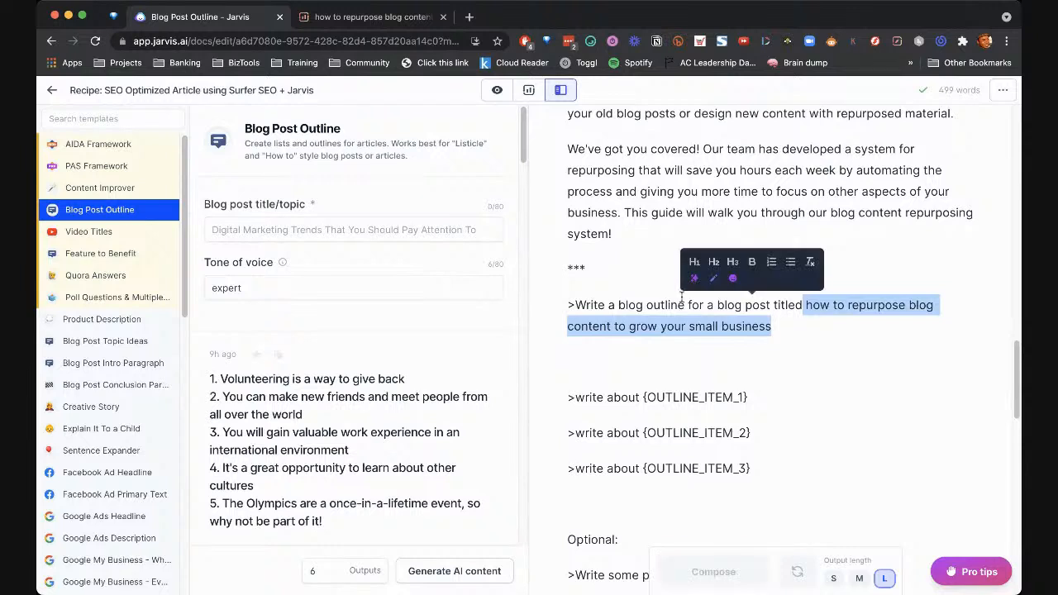
{"action": "left_click", "coordinate": [421, 229]}
{"action": "key", "text": "super+v"}
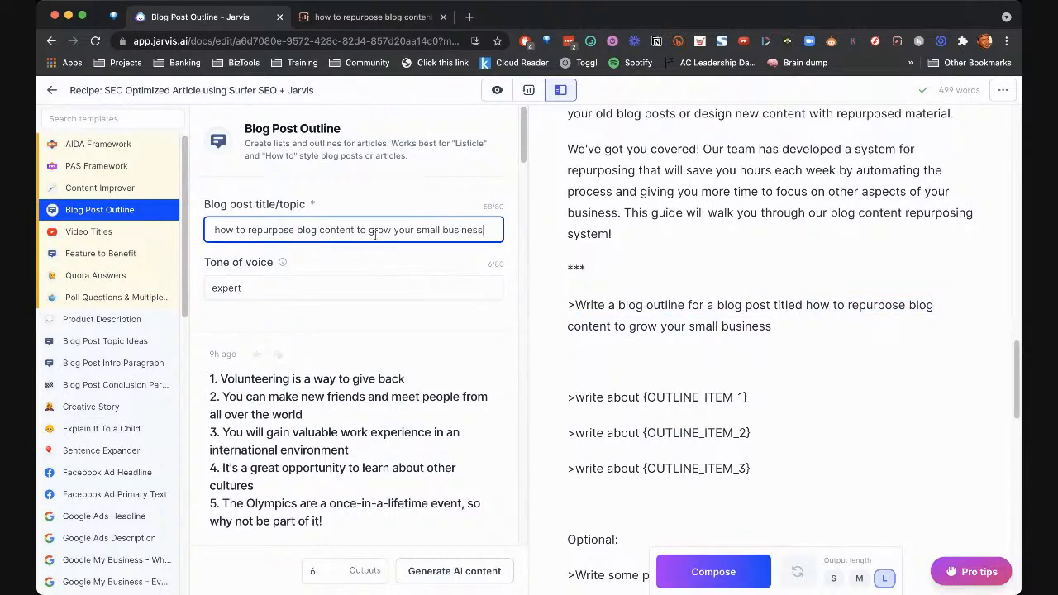
Replace "small business" with "brand, traffic and leads" in the template's blog post title/topic
{"action": "left_click_drag", "start_coordinate": [417, 230], "coordinate": [506, 236]}
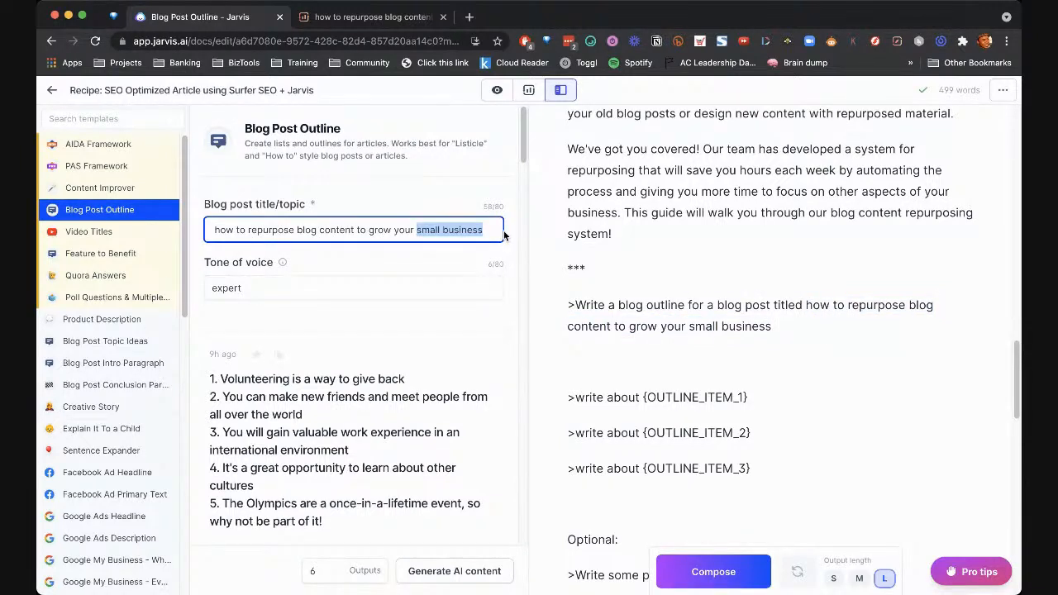
{"action": "type", "text": "brand"}
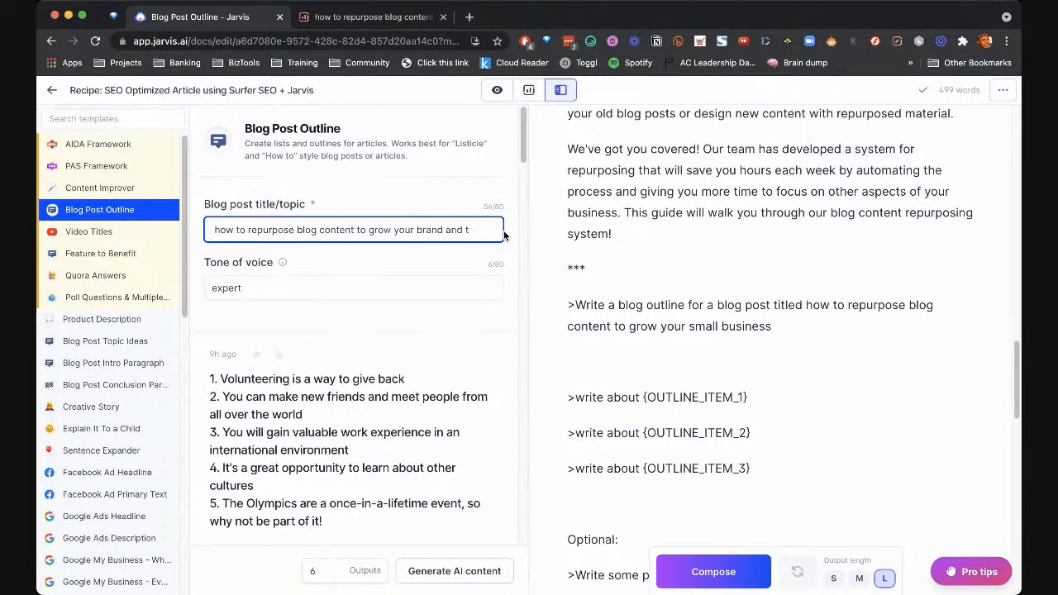
{"action": "key", "text": "BackSpace"}
{"action": "key", "text": "BackSpace"}
{"action": "key", "text": "BackSpace"}
{"action": "key", "text": "BackSpace"}
{"action": "key", "text": "BackSpace"}
{"action": "key", "text": "BackSpace"}
{"action": "key", "text": "BackSpace"}
{"action": "type", "text": ", traffic and leads"}
Keep "expert" as the tone of voice and generate 6 blog post outlines
{"action": "left_click", "coordinate": [386, 286]}
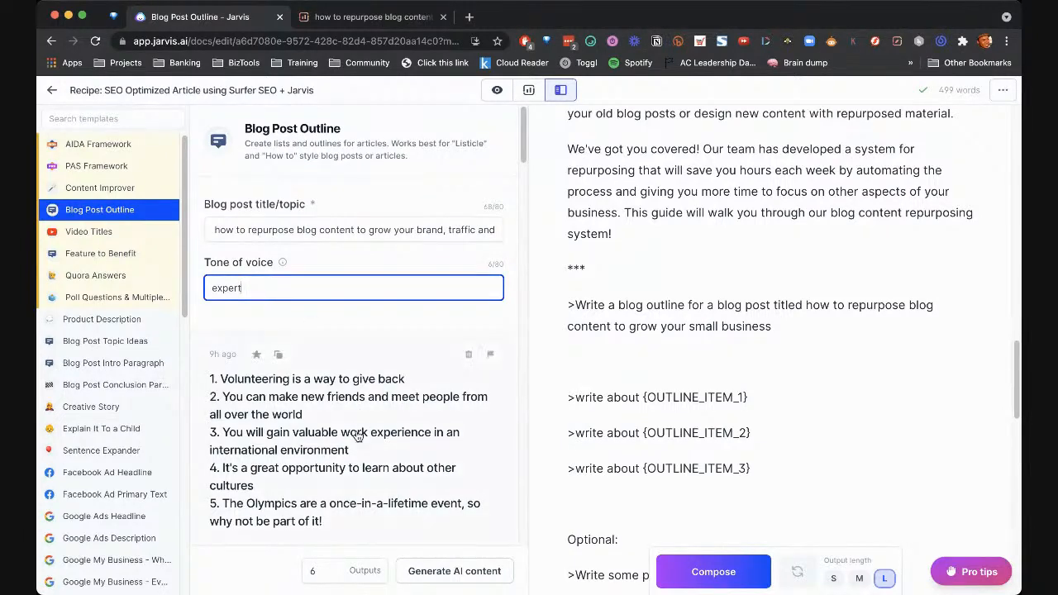
{"action": "double_click", "coordinate": [235, 289]}
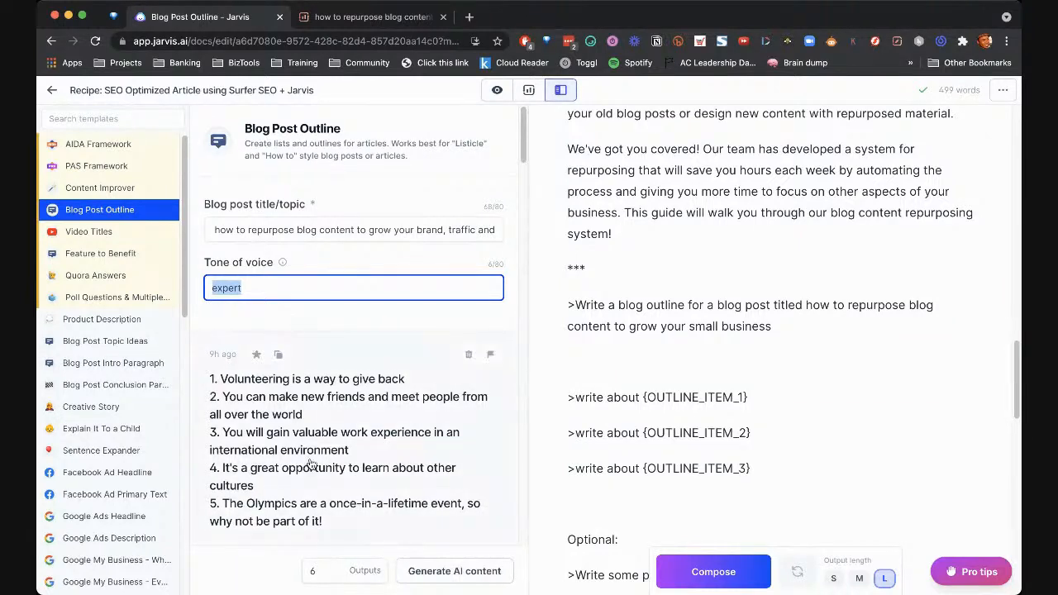
{"action": "left_click", "coordinate": [230, 291]}
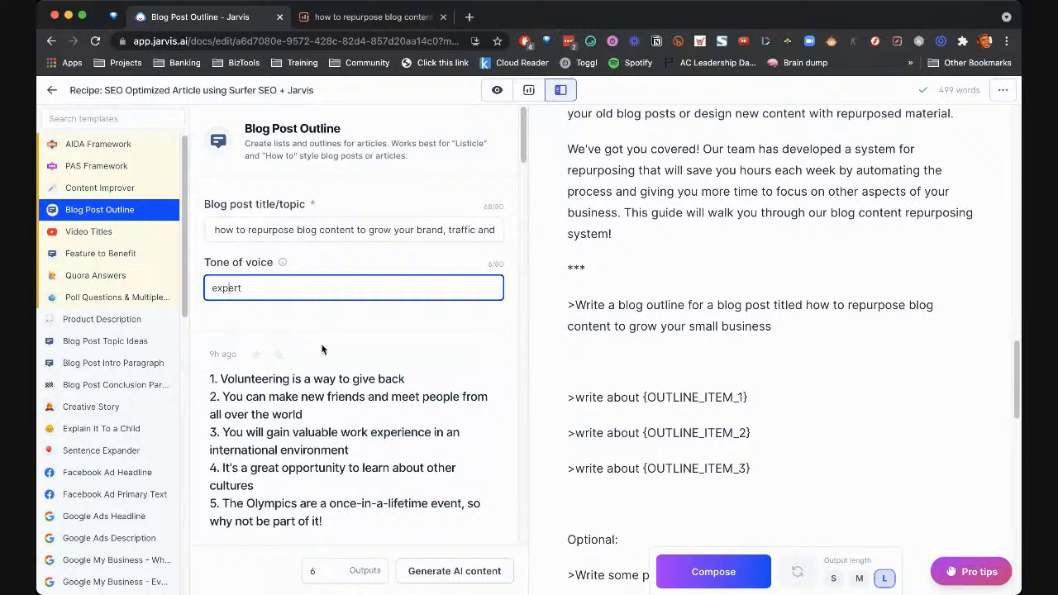
{"action": "left_click", "coordinate": [438, 571]}
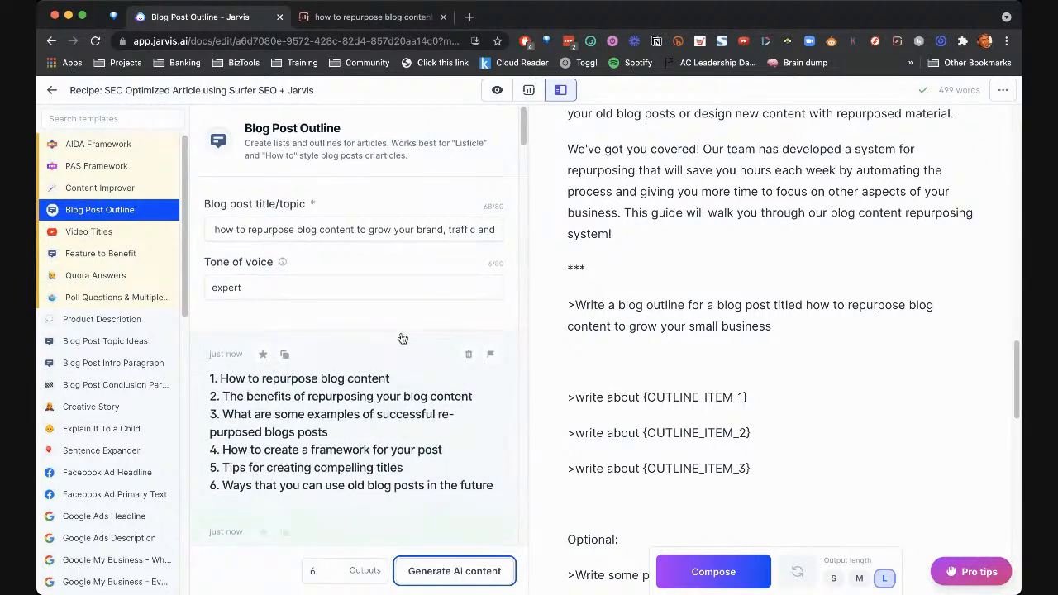
Review the first generated outline and toggle its favorite mark
{"action": "scroll", "coordinate": [403, 339], "scroll_direction": "down", "scroll_amount": 2}
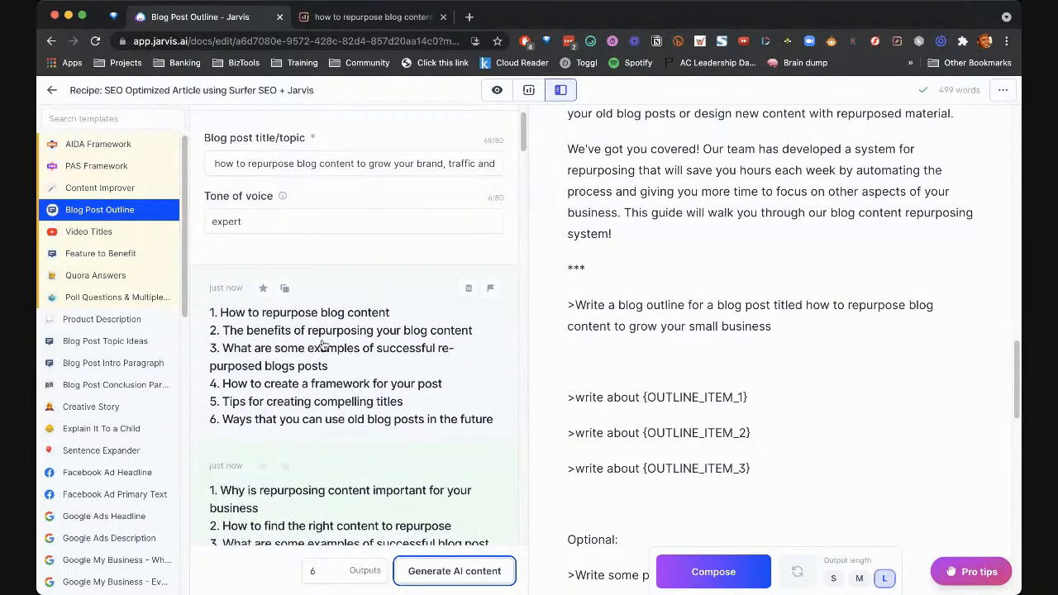
{"action": "scroll", "coordinate": [312, 329], "scroll_direction": "up", "scroll_amount": 1}
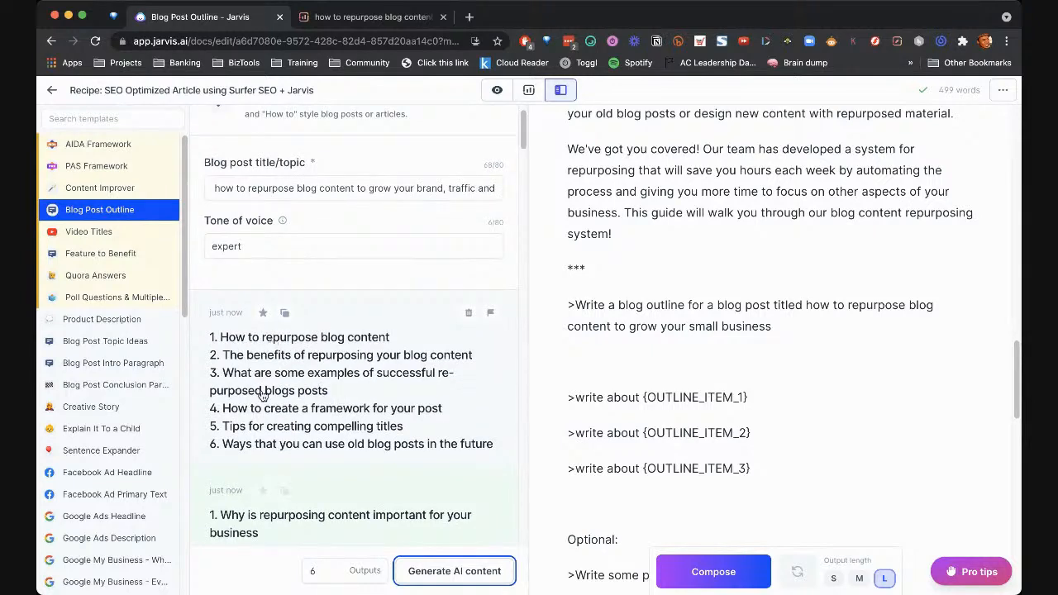
{"action": "scroll", "coordinate": [365, 357], "scroll_direction": "down", "scroll_amount": 1}
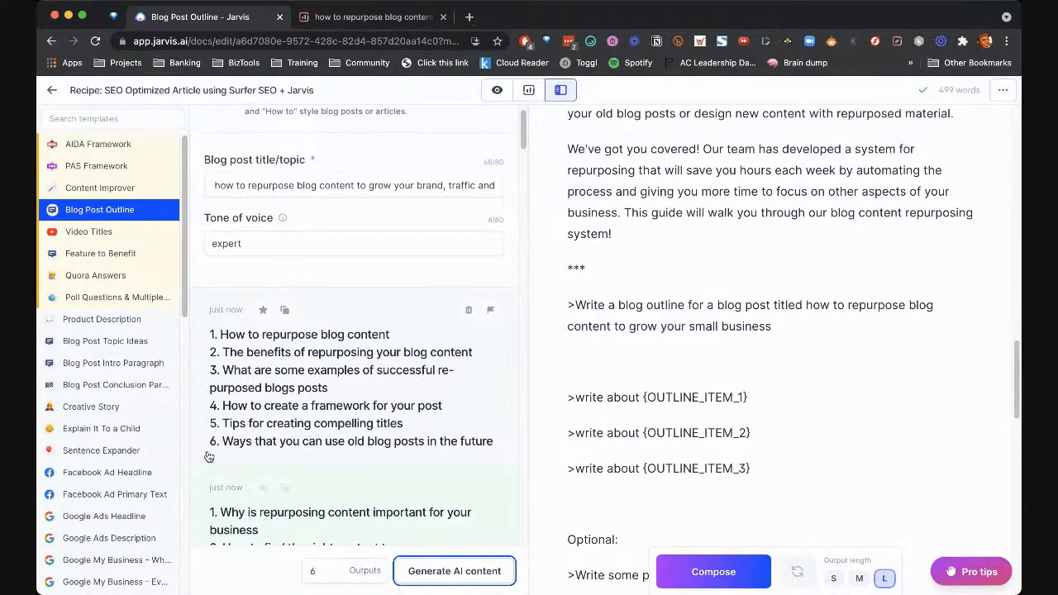
{"action": "left_click", "coordinate": [263, 309]}
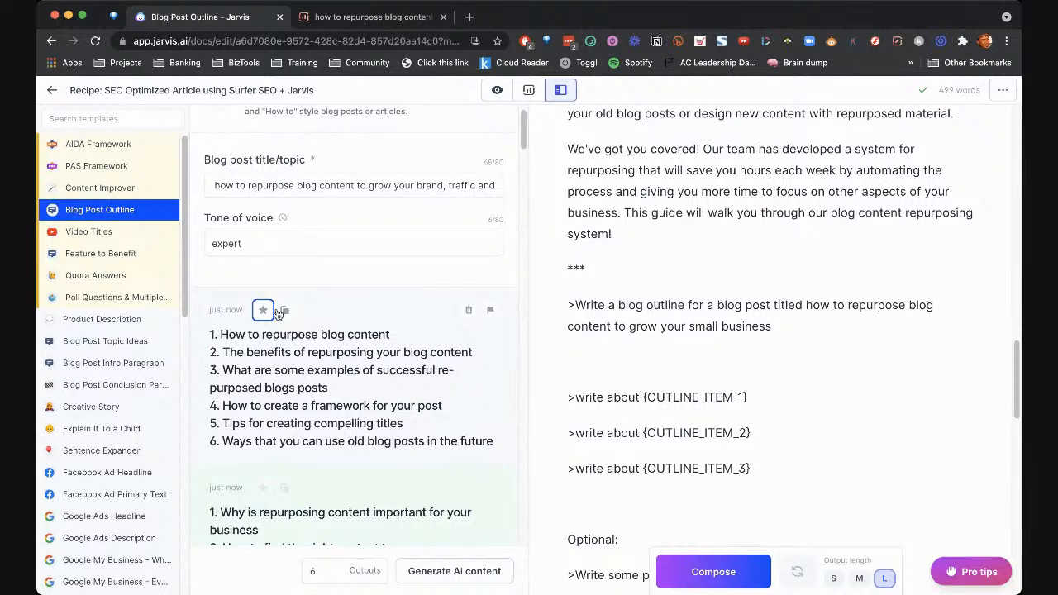
{"action": "left_click", "coordinate": [258, 310]}
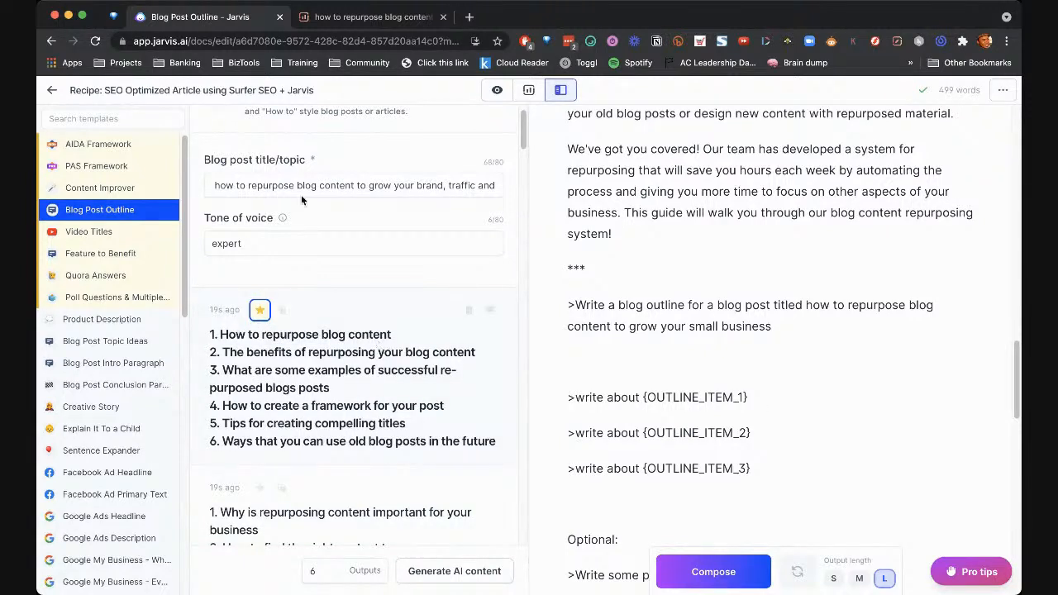
Replace the title in the outline command with the template's topic, "how to repurpose blog content to grow your brand, traffic and leads"
{"action": "left_click", "coordinate": [273, 190]}
{"action": "key", "text": "super+a"}
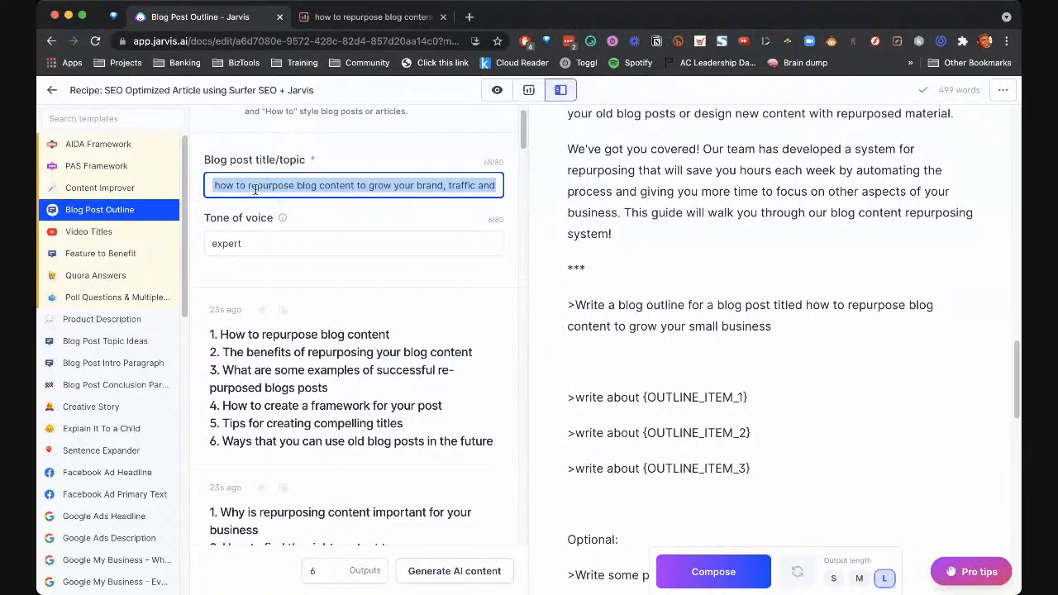
{"action": "left_click", "coordinate": [247, 186]}
{"action": "left_click_drag", "start_coordinate": [214, 186], "coordinate": [527, 190]}
{"action": "key", "text": "super+c"}
{"action": "left_click", "coordinate": [429, 186]}
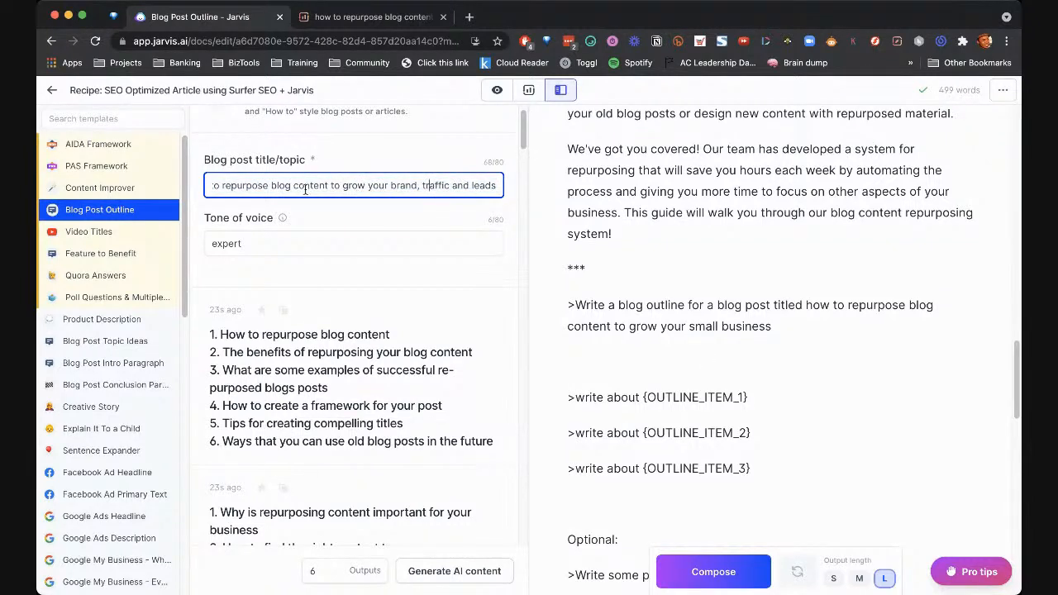
{"action": "left_click", "coordinate": [767, 306]}
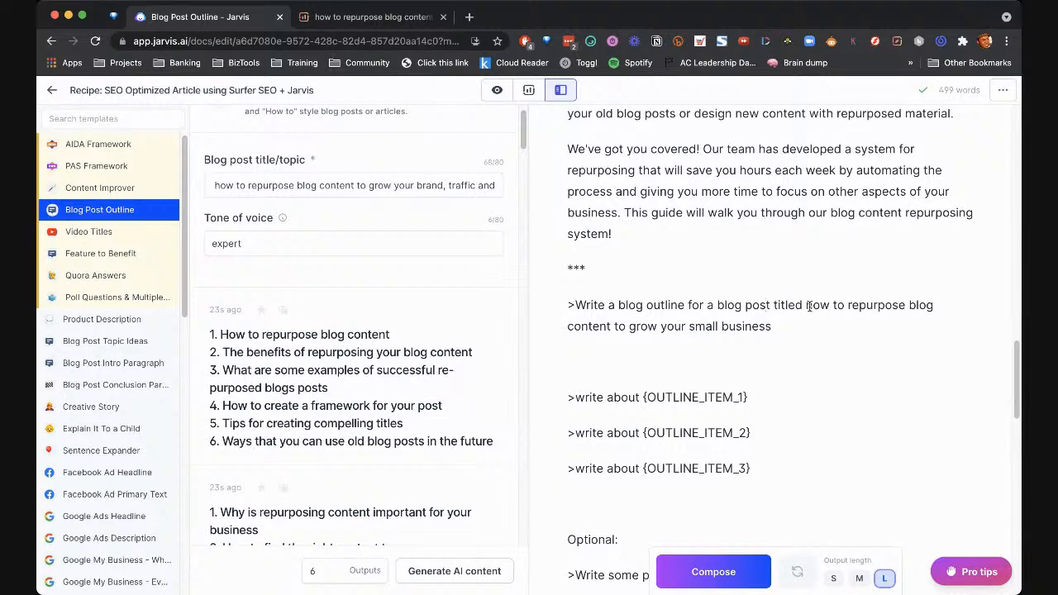
{"action": "left_click_drag", "start_coordinate": [807, 305], "coordinate": [823, 327]}
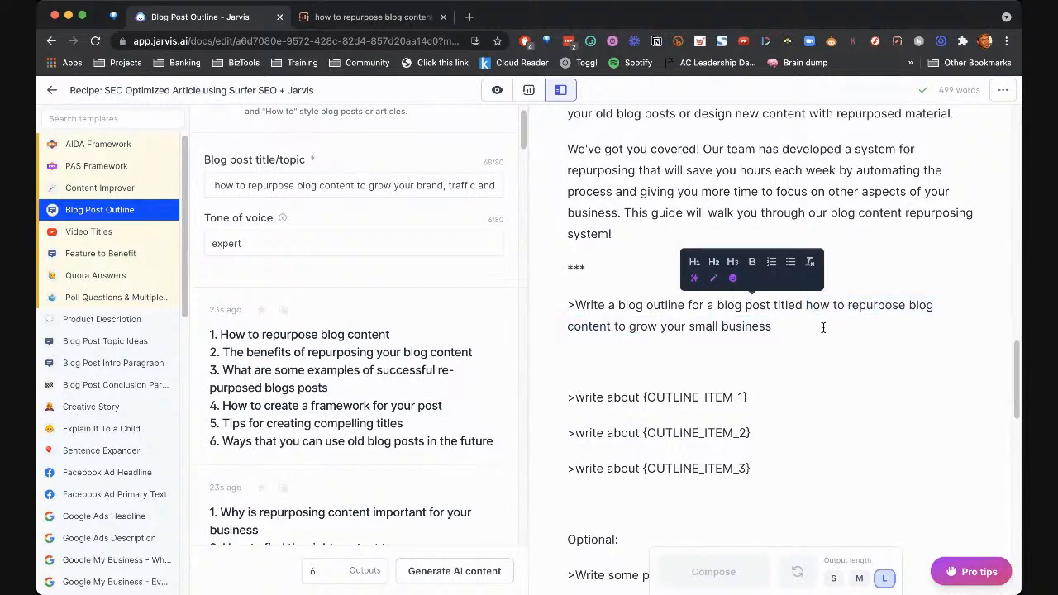
{"action": "key", "text": "super+v"}
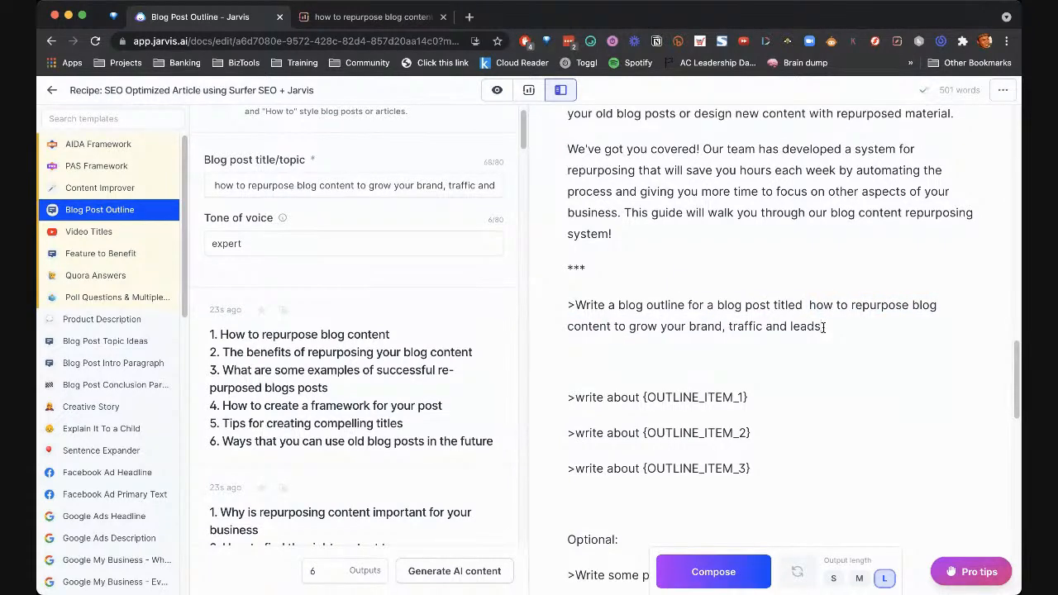
Run the outline command and separate the generated list from the command line with blank lines
{"action": "key", "text": "super+Return"}
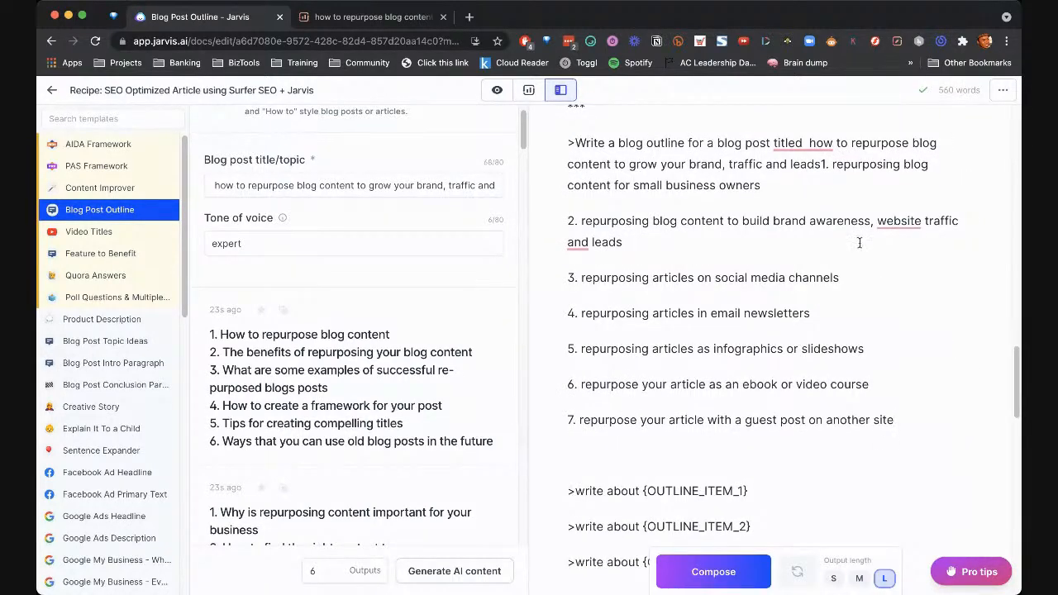
{"action": "left_click", "coordinate": [822, 163]}
{"action": "key", "text": "Return"}
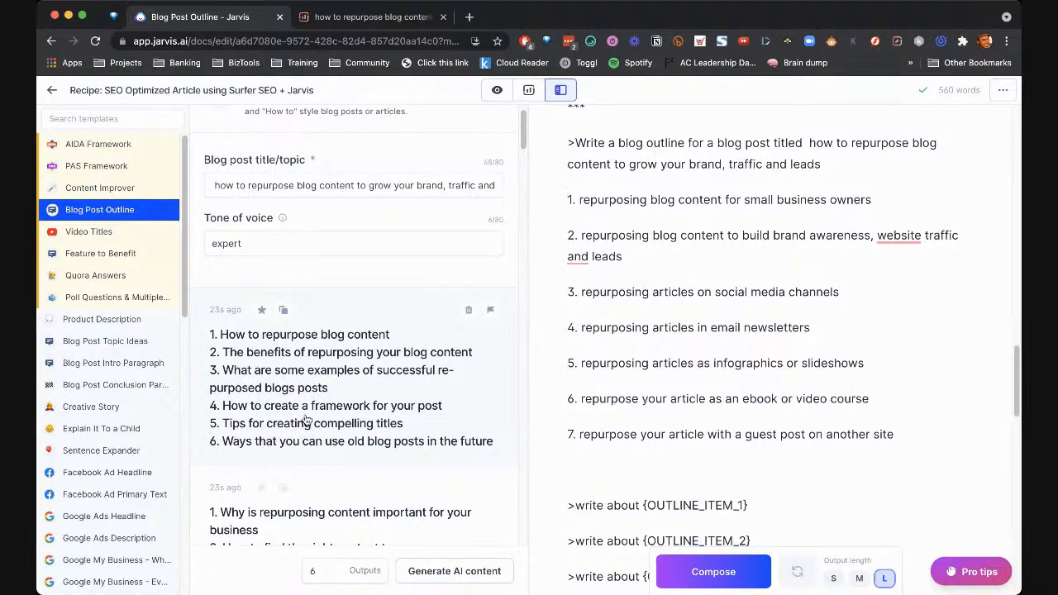
{"action": "key", "text": "Return"}
{"action": "key", "text": "Return"}
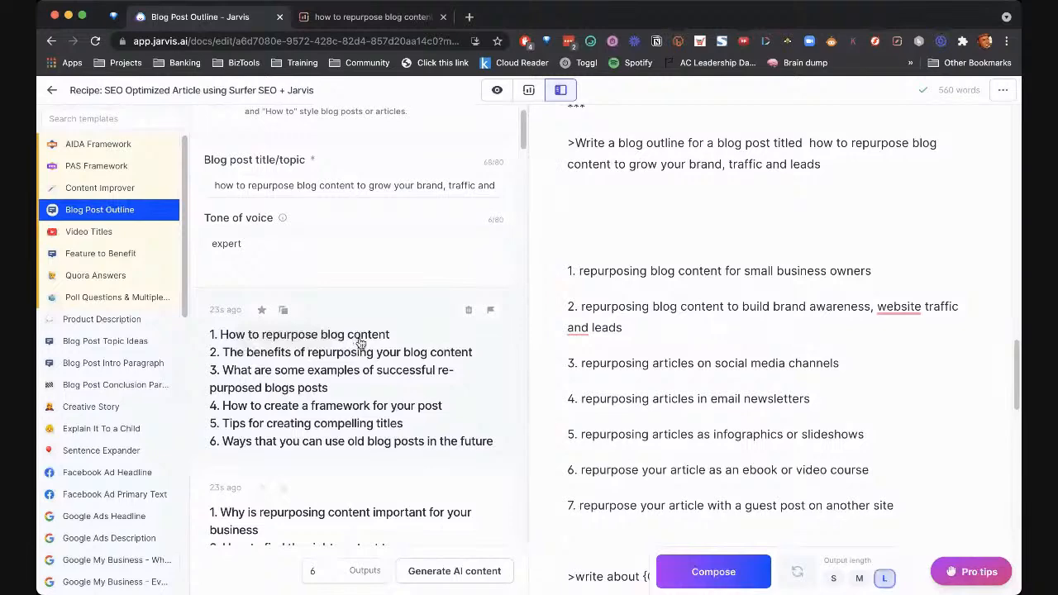
Compare the template's generated outlines, copy the first one to the clipboard, and mark the first two as favorites
{"action": "scroll", "coordinate": [360, 342], "scroll_direction": "down", "scroll_amount": 5}
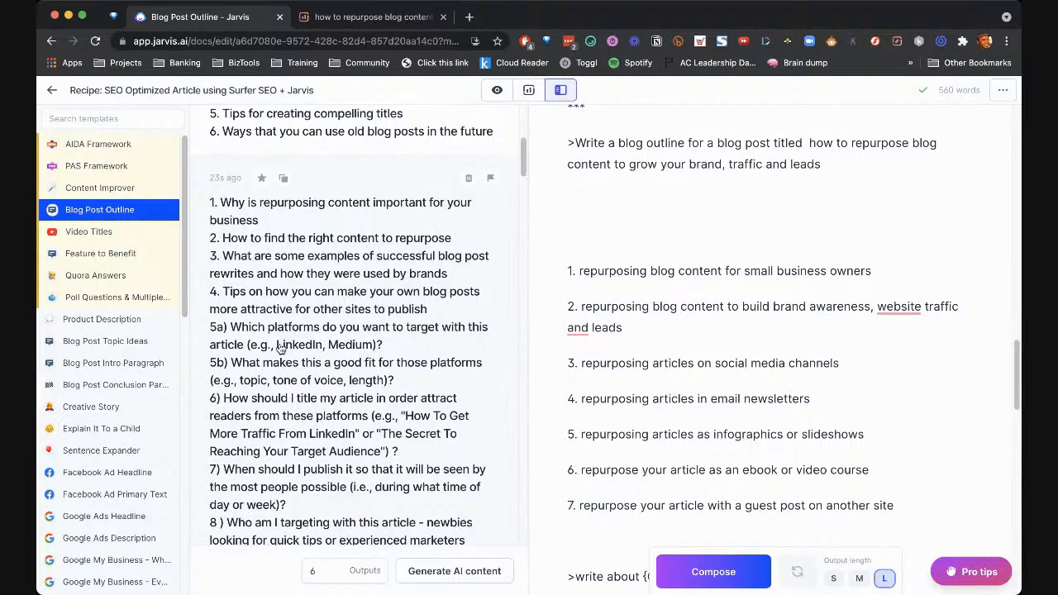
{"action": "scroll", "coordinate": [331, 371], "scroll_direction": "down", "scroll_amount": 1}
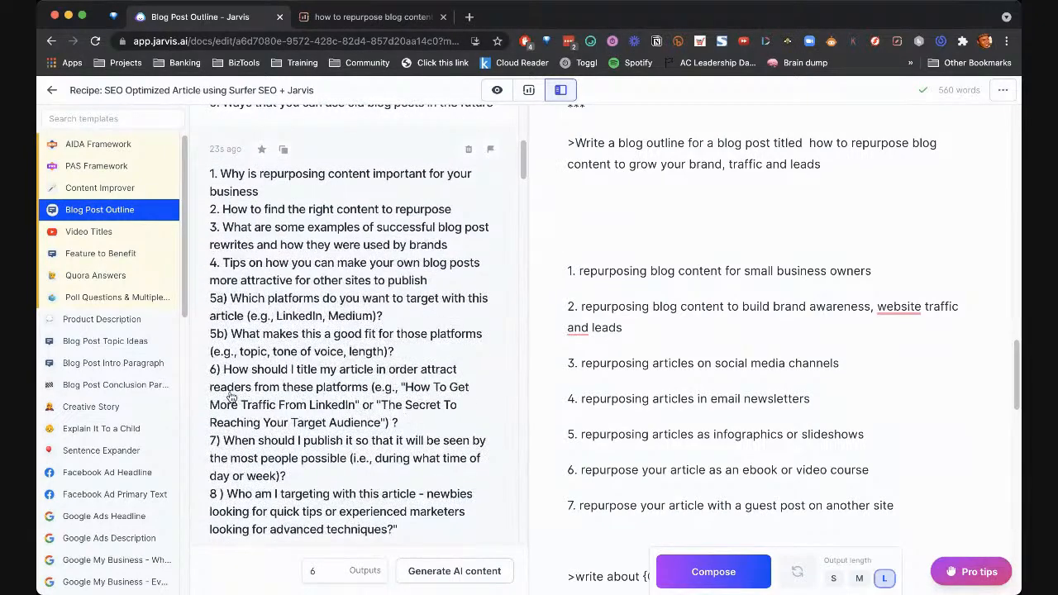
{"action": "scroll", "coordinate": [295, 420], "scroll_direction": "down", "scroll_amount": 1}
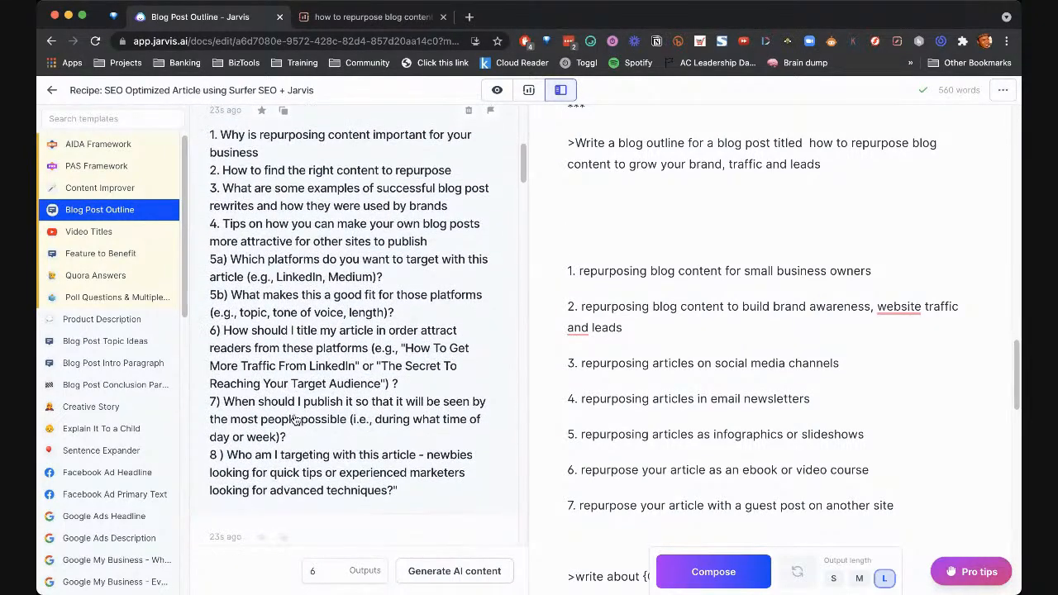
{"action": "scroll", "coordinate": [331, 426], "scroll_direction": "down", "scroll_amount": 3}
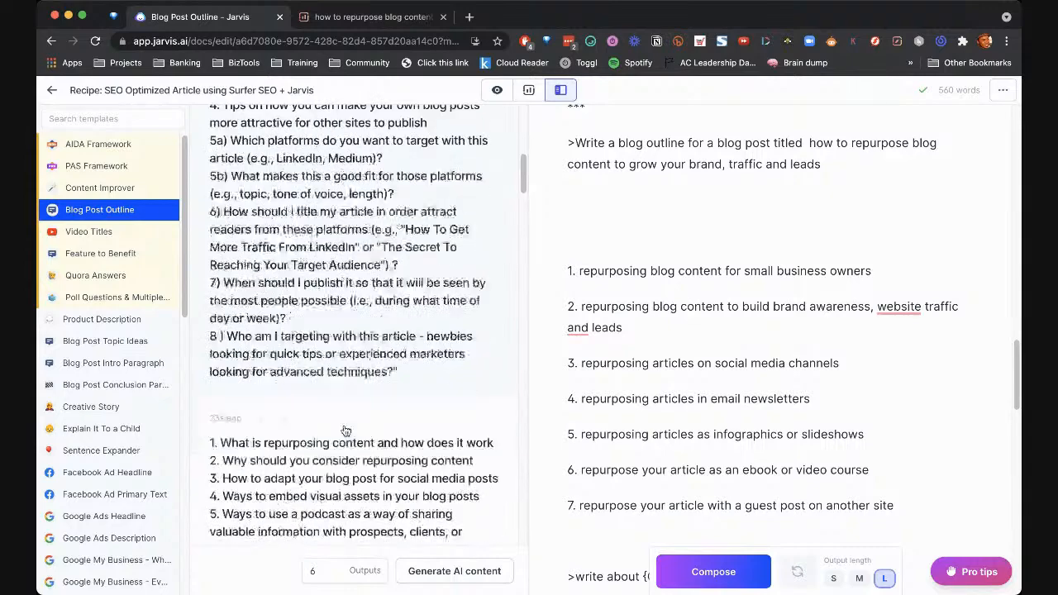
{"action": "scroll", "coordinate": [345, 431], "scroll_direction": "down", "scroll_amount": 2}
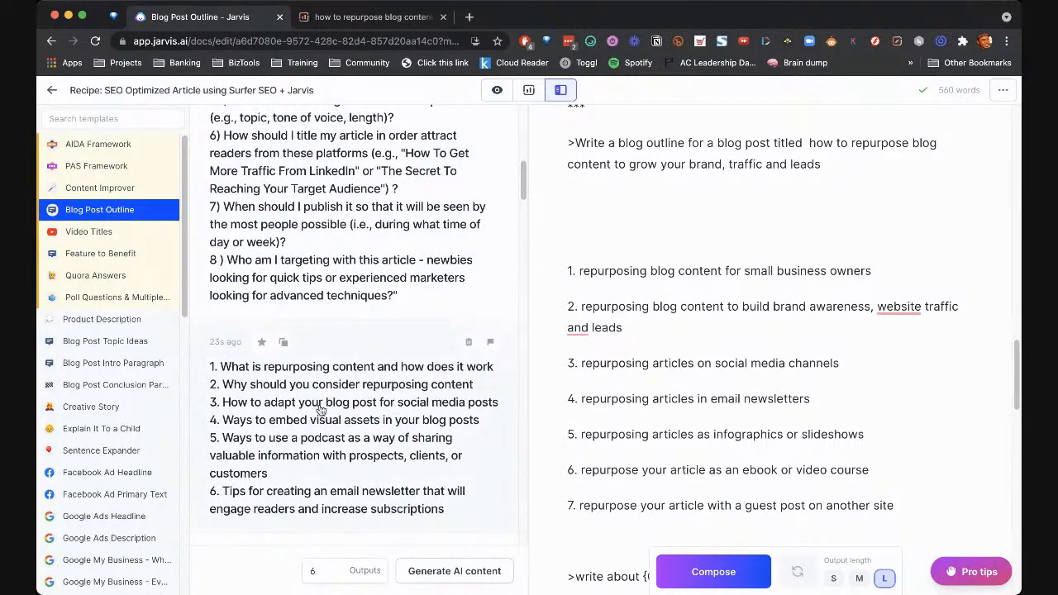
{"action": "scroll", "coordinate": [362, 348], "scroll_direction": "up", "scroll_amount": 10}
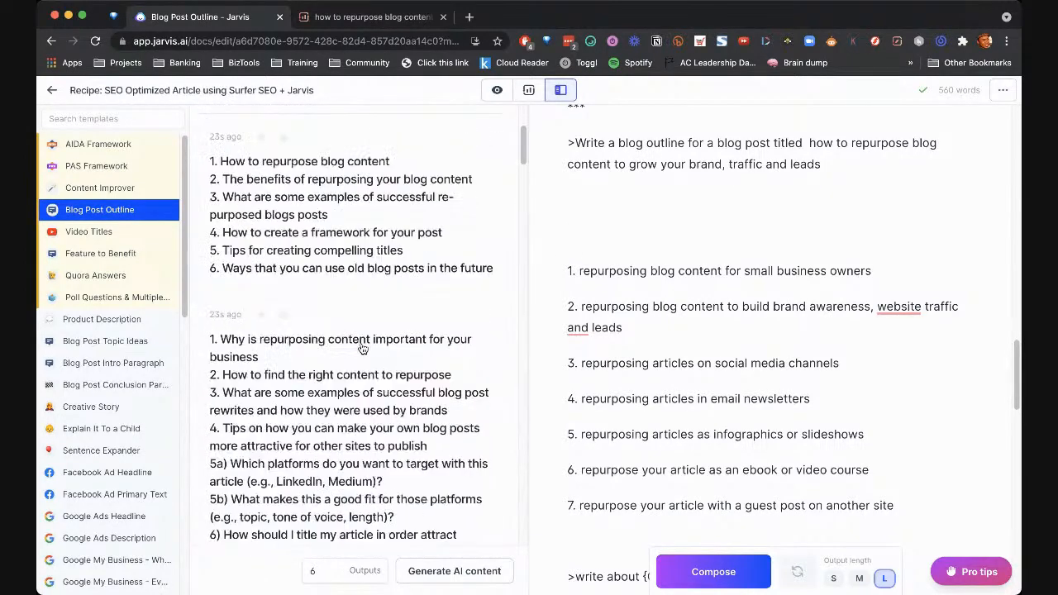
{"action": "scroll", "coordinate": [362, 348], "scroll_direction": "up", "scroll_amount": 5}
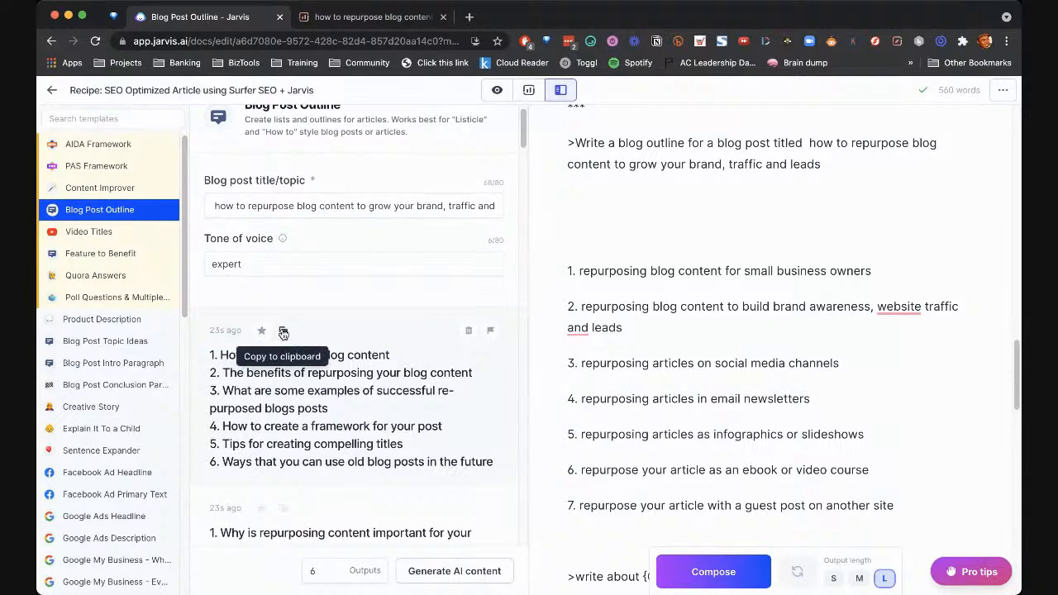
{"action": "left_click", "coordinate": [283, 331]}
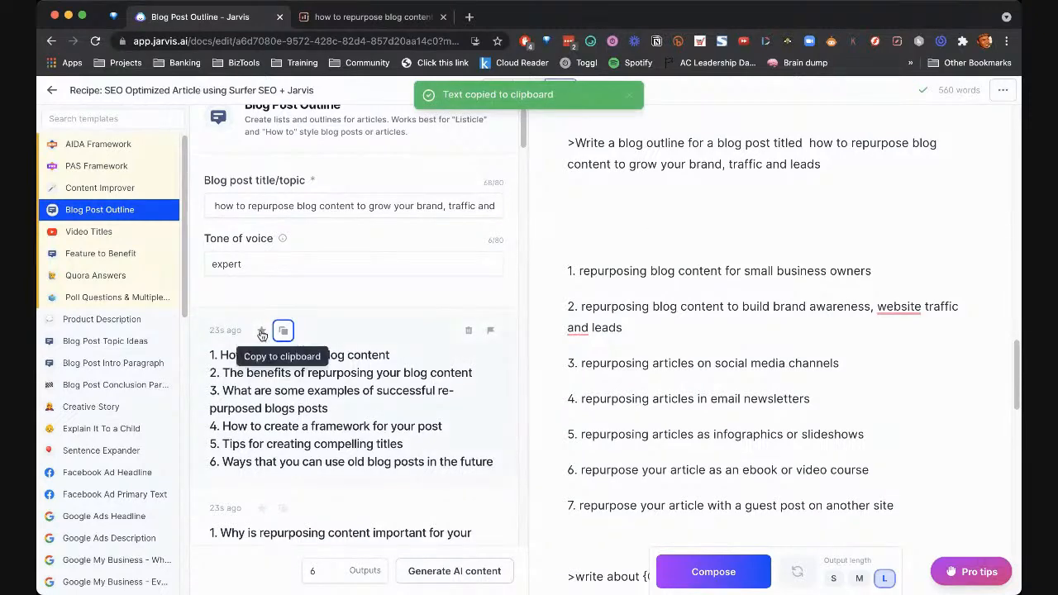
{"action": "left_click", "coordinate": [262, 332]}
{"action": "scroll", "coordinate": [261, 334], "scroll_direction": "down", "scroll_amount": 3}
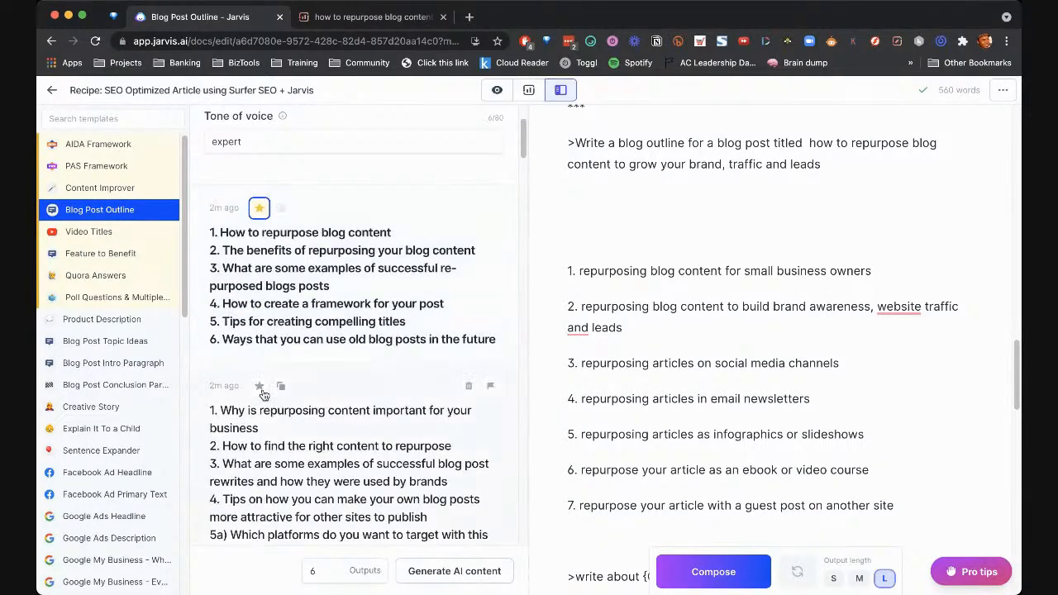
{"action": "left_click", "coordinate": [259, 386]}
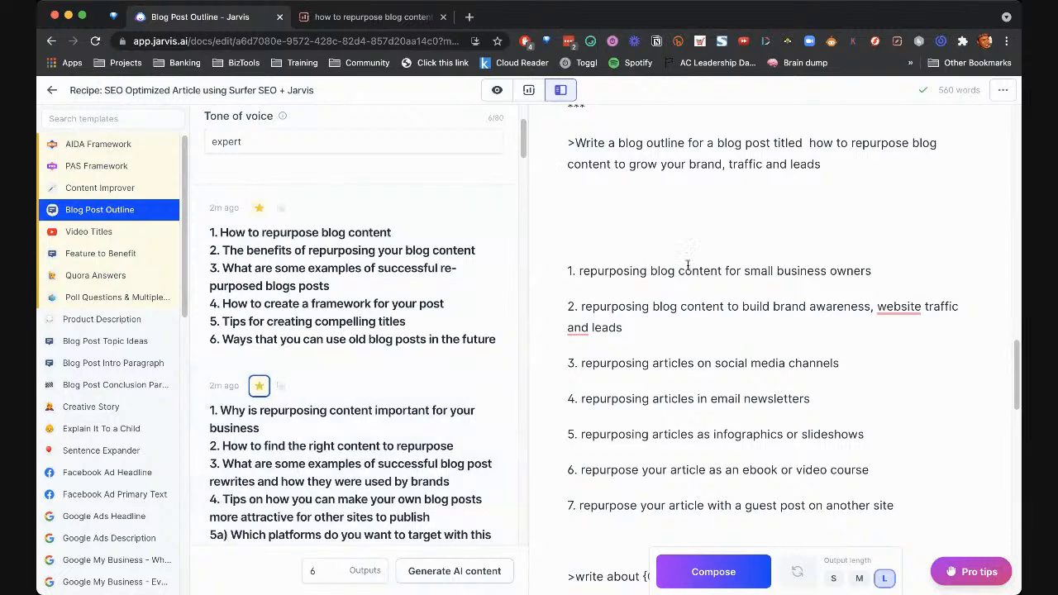
Paste the copied six-item outline beneath the outline command, leaving a blank line before the seven-item list
{"action": "left_click", "coordinate": [701, 215]}
{"action": "scroll", "coordinate": [700, 223], "scroll_direction": "up", "scroll_amount": 1}
{"action": "key", "text": "super+v"}
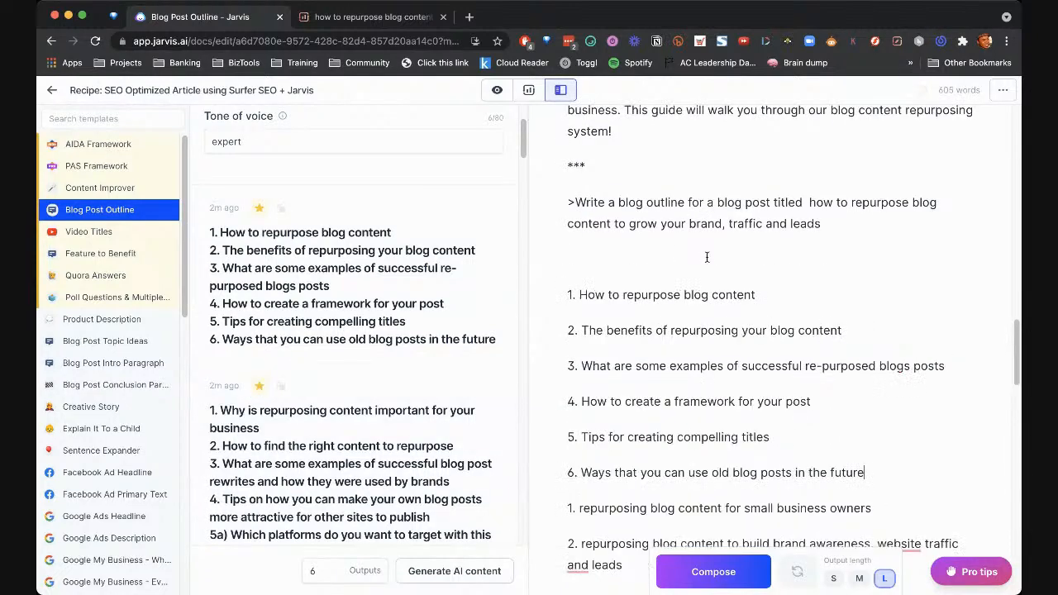
{"action": "scroll", "coordinate": [703, 258], "scroll_direction": "down", "scroll_amount": 5}
{"action": "key", "text": "Return"}
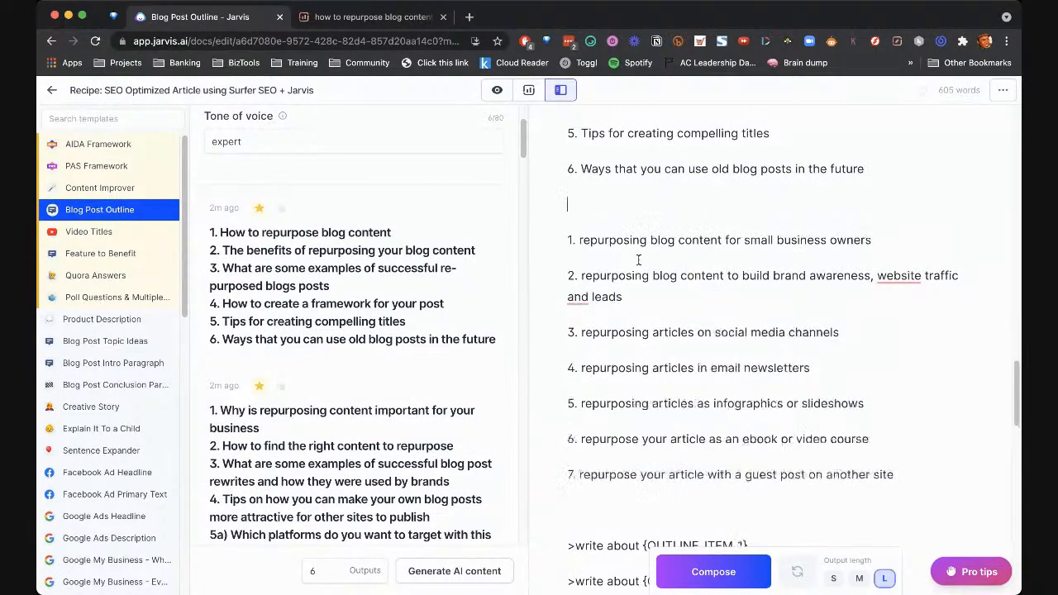
Move the seven-item list below the "write about" commands, under a new line reading "ideas for how to section"
{"action": "left_click_drag", "start_coordinate": [567, 240], "coordinate": [924, 483]}
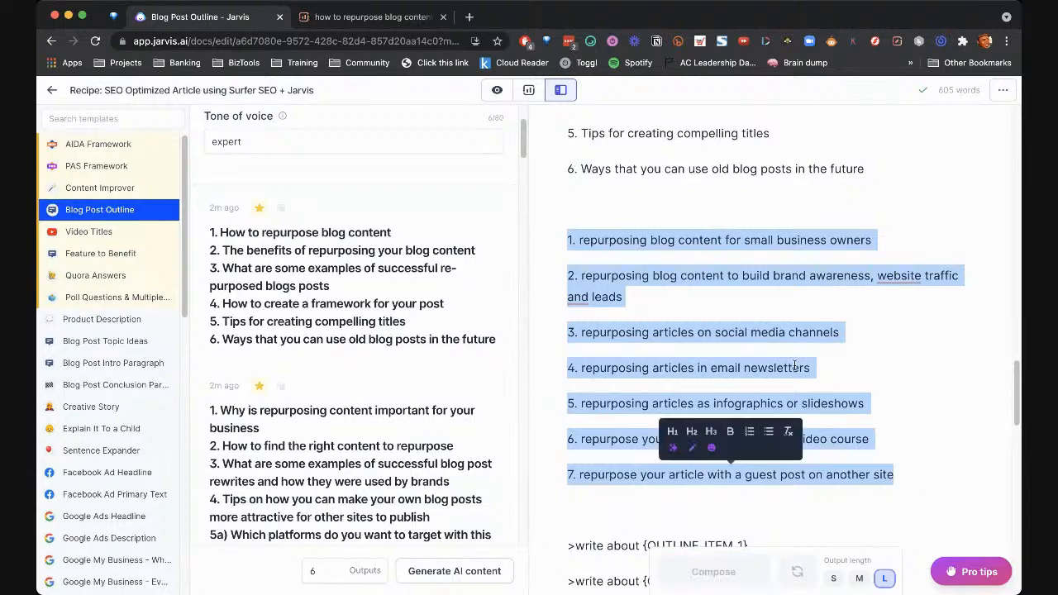
{"action": "key", "text": "BackSpace"}
{"action": "scroll", "coordinate": [679, 258], "scroll_direction": "down", "scroll_amount": 3}
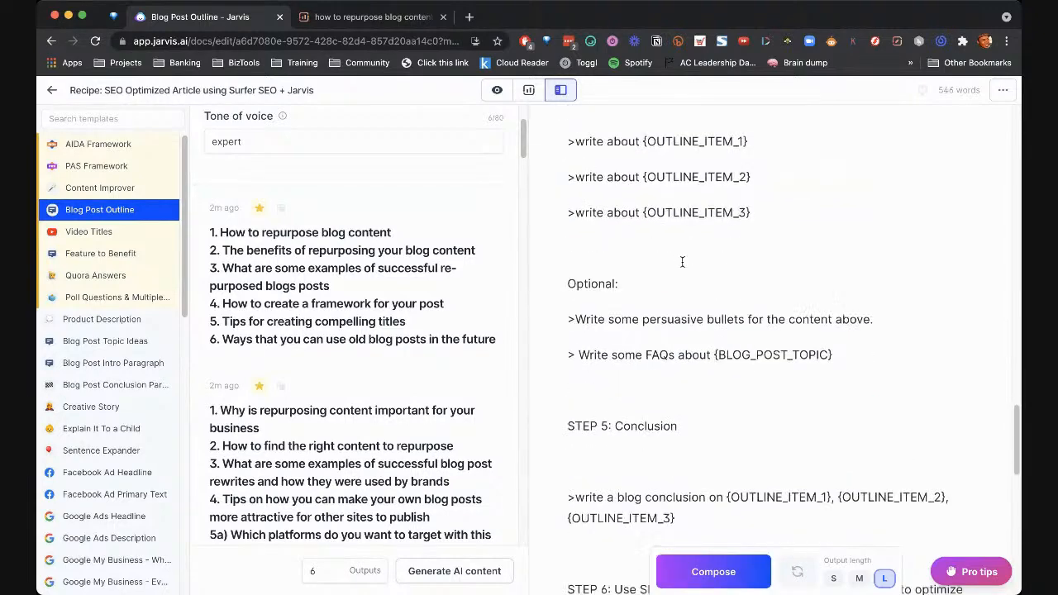
{"action": "left_click", "coordinate": [637, 253]}
{"action": "key", "text": "Return"}
{"action": "key", "text": "Return"}
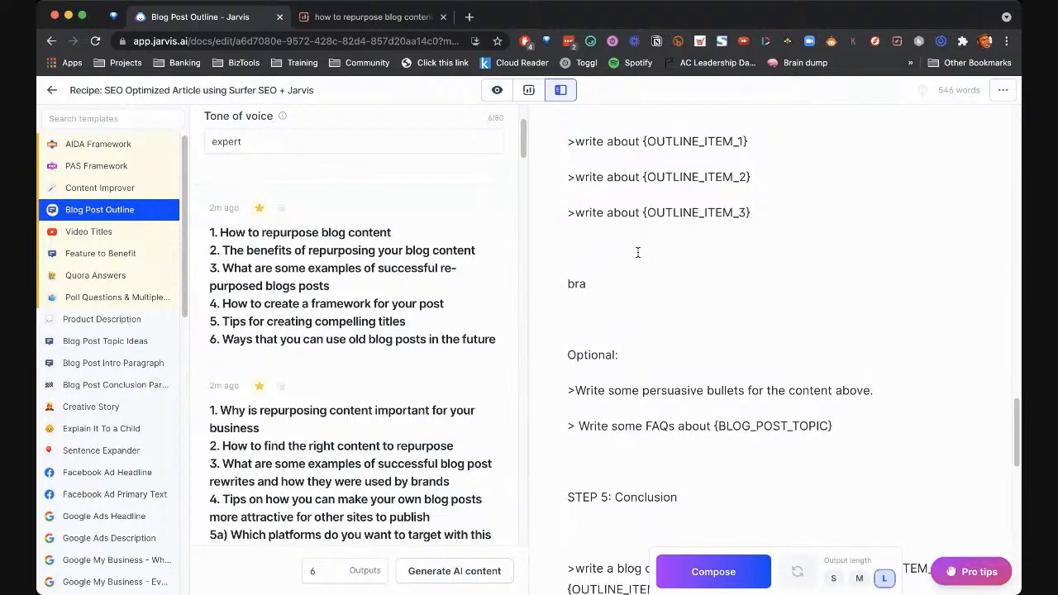
{"action": "type", "text": "ideas for how to seciton"}
{"action": "key", "text": "BackSpace"}
{"action": "type", "text": "tion"}
{"action": "key", "text": "Return"}
{"action": "key", "text": "super+v"}
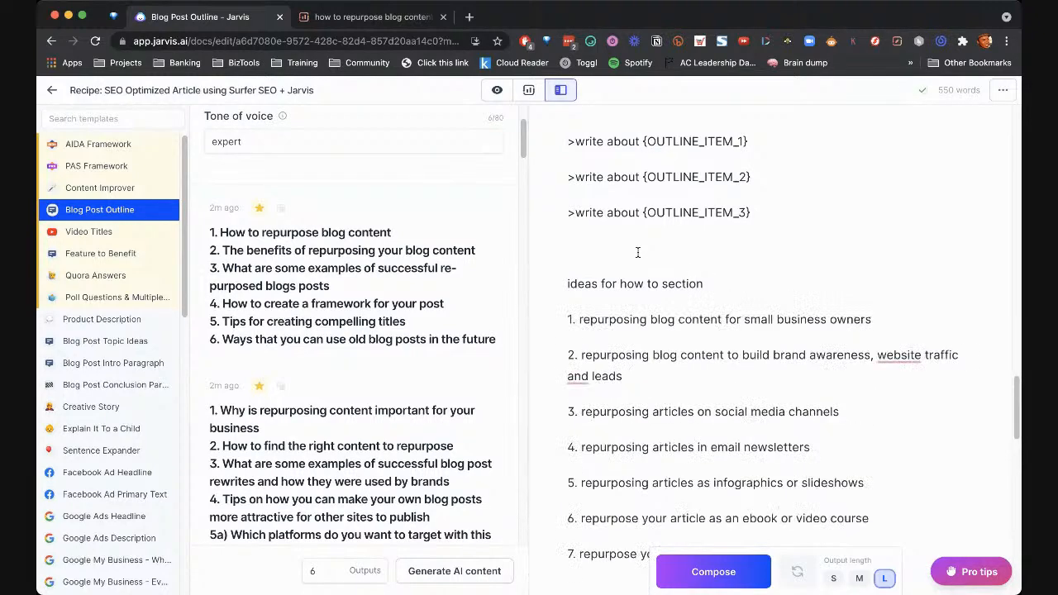
Add a *** divider between the "write about" commands and the "ideas for how to section" line
{"action": "scroll", "coordinate": [677, 248], "scroll_direction": "down", "scroll_amount": 3}
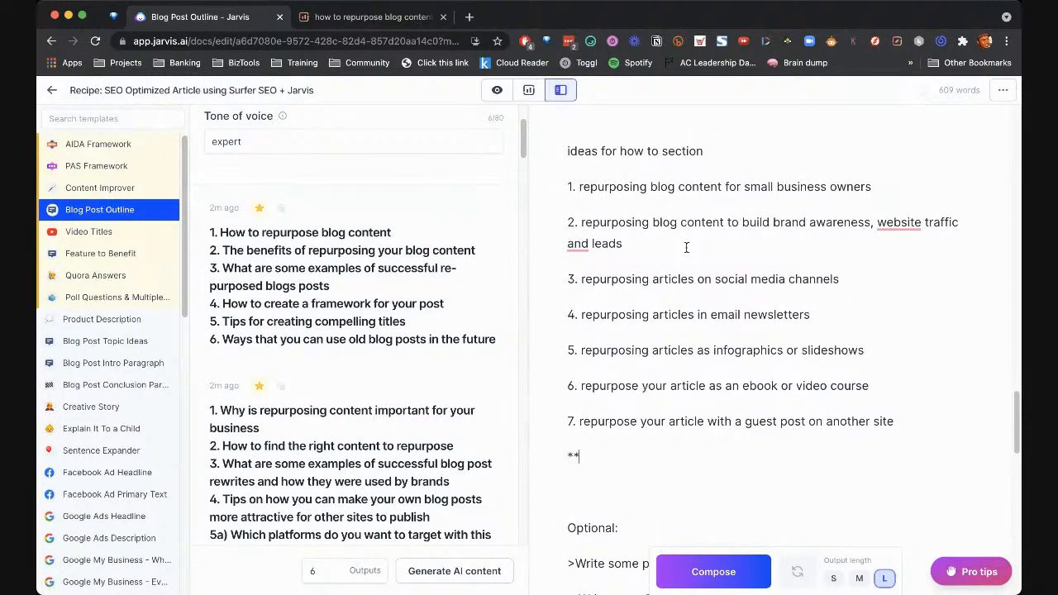
{"action": "scroll", "coordinate": [628, 239], "scroll_direction": "up", "scroll_amount": 1}
{"action": "left_click_drag", "start_coordinate": [604, 478], "coordinate": [552, 478]}
{"action": "key", "text": "super+x"}
{"action": "scroll", "coordinate": [571, 484], "scroll_direction": "up", "scroll_amount": 5}
{"action": "left_click", "coordinate": [600, 403]}
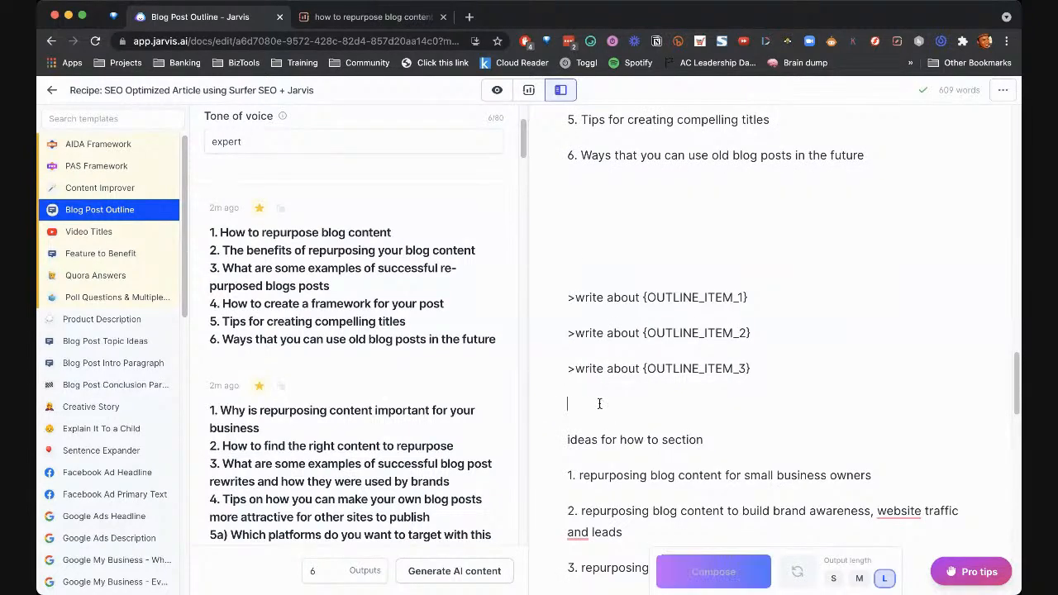
{"action": "key", "text": "super+v"}
{"action": "key", "text": "super+v"}
Delete the extra blank lines between the six-item outline and the first "write about" command
{"action": "scroll", "coordinate": [650, 220], "scroll_direction": "up", "scroll_amount": 1}
{"action": "left_click_drag", "start_coordinate": [586, 293], "coordinate": [569, 233]}
{"action": "key", "text": "BackSpace"}
Review the pasted six-item outline against the Surfer SEO guidelines, examining the content score, structure targets and suggested terms
{"action": "scroll", "coordinate": [686, 237], "scroll_direction": "up", "scroll_amount": 6}
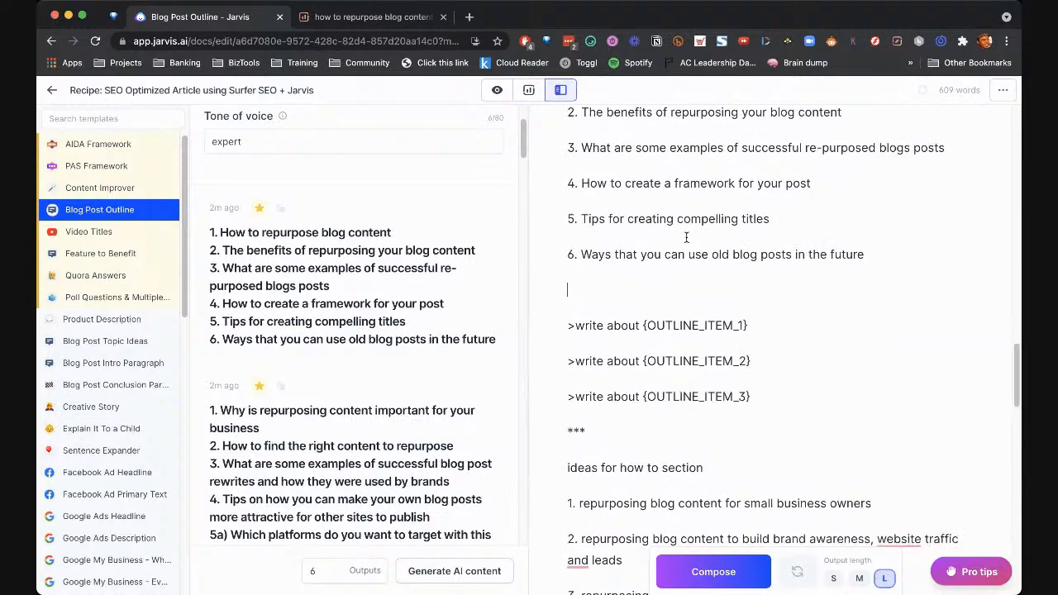
{"action": "scroll", "coordinate": [686, 237], "scroll_direction": "up", "scroll_amount": 1}
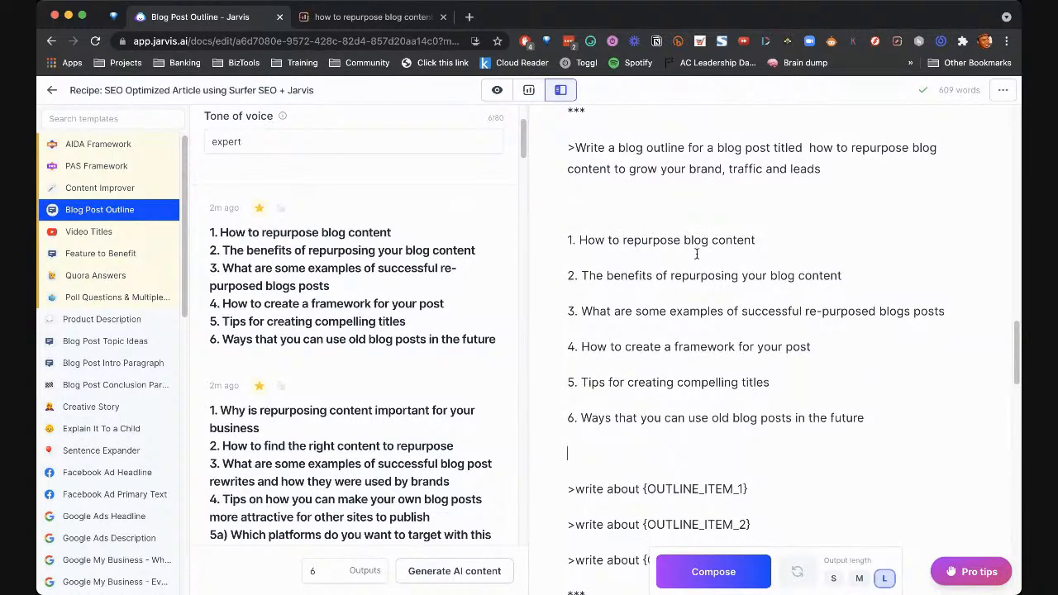
{"action": "left_click_drag", "start_coordinate": [877, 422], "coordinate": [574, 242]}
{"action": "left_click", "coordinate": [661, 273]}
{"action": "scroll", "coordinate": [671, 260], "scroll_direction": "down", "scroll_amount": 1}
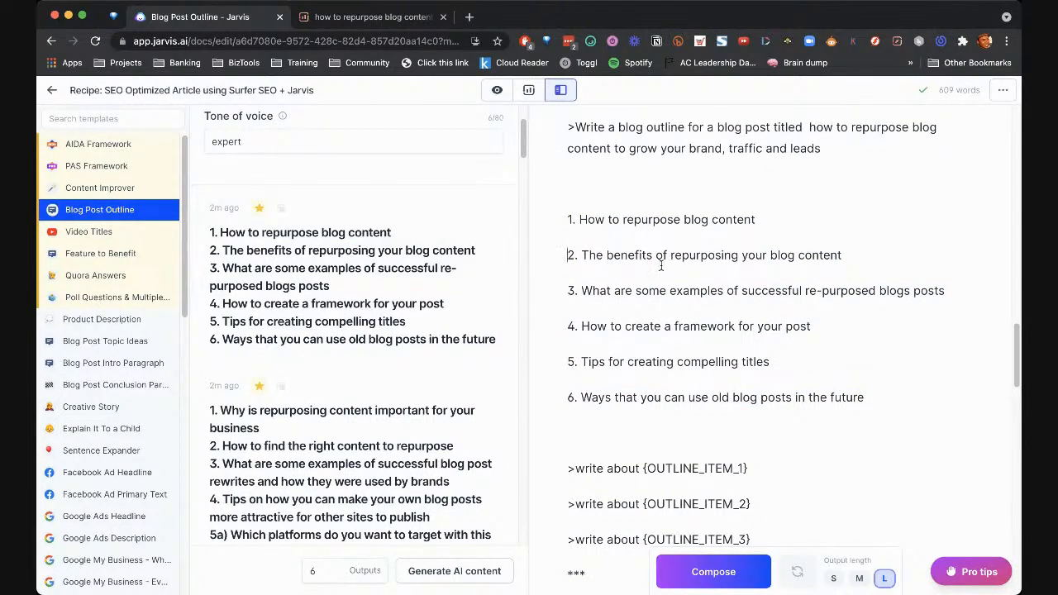
{"action": "scroll", "coordinate": [754, 372], "scroll_direction": "down", "scroll_amount": 1}
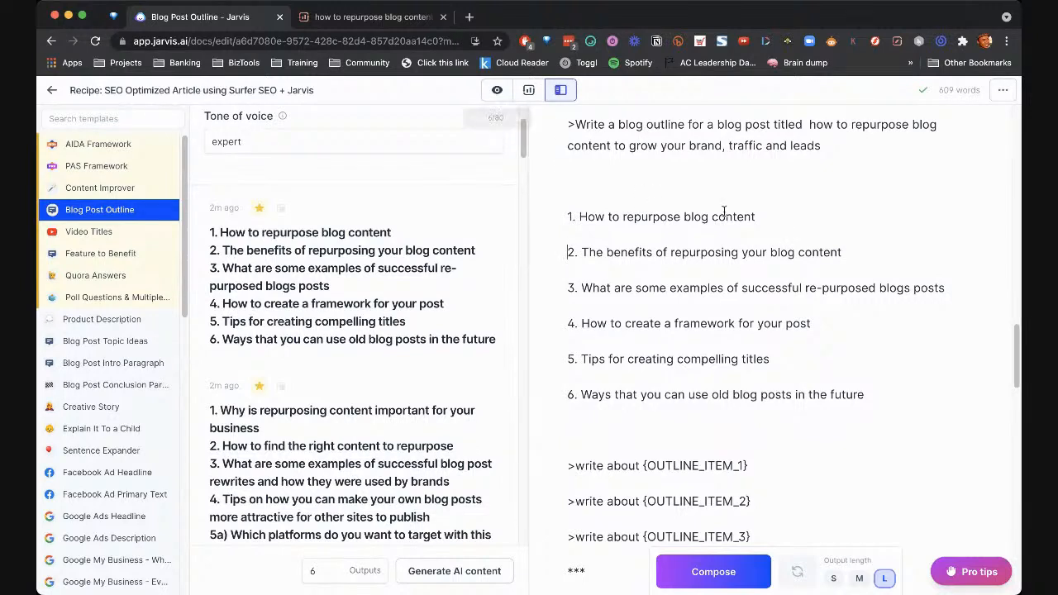
{"action": "left_click", "coordinate": [530, 90]}
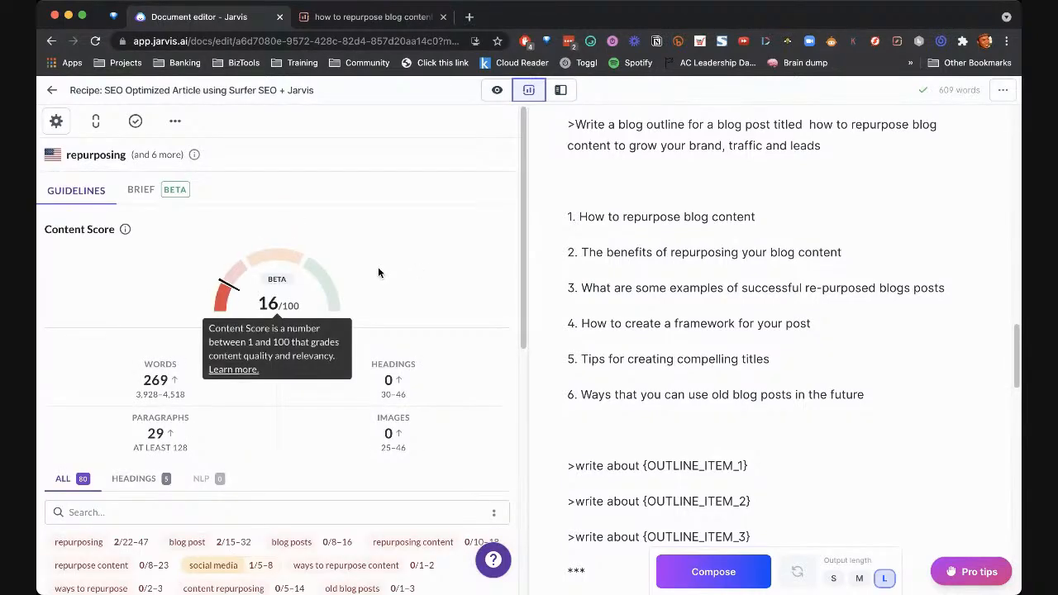
{"action": "scroll", "coordinate": [346, 336], "scroll_direction": "down", "scroll_amount": 3}
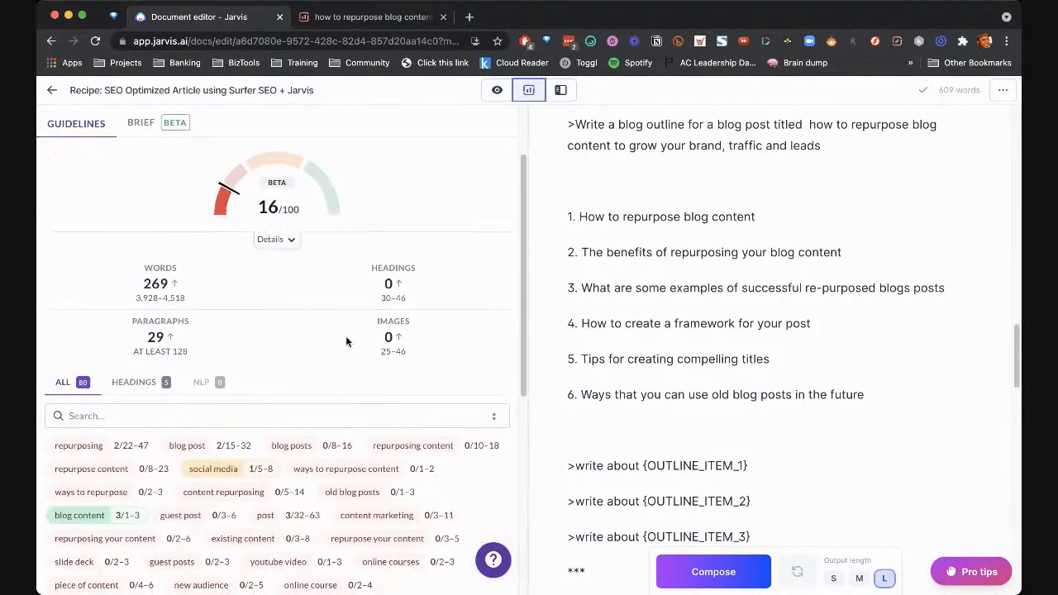
{"action": "scroll", "coordinate": [284, 426], "scroll_direction": "down", "scroll_amount": 2}
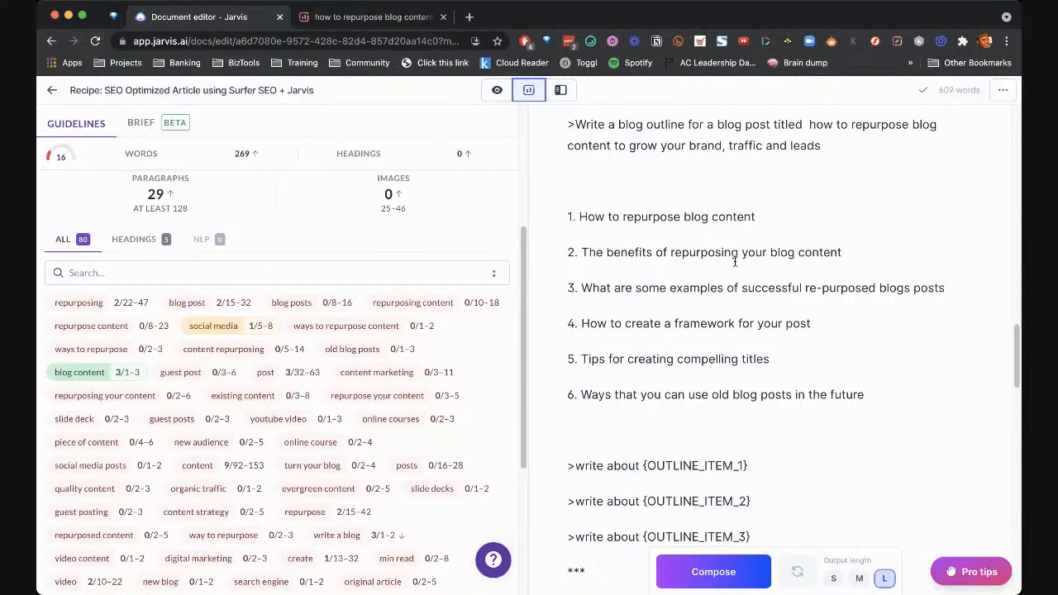
{"action": "scroll", "coordinate": [712, 324], "scroll_direction": "down", "scroll_amount": 1}
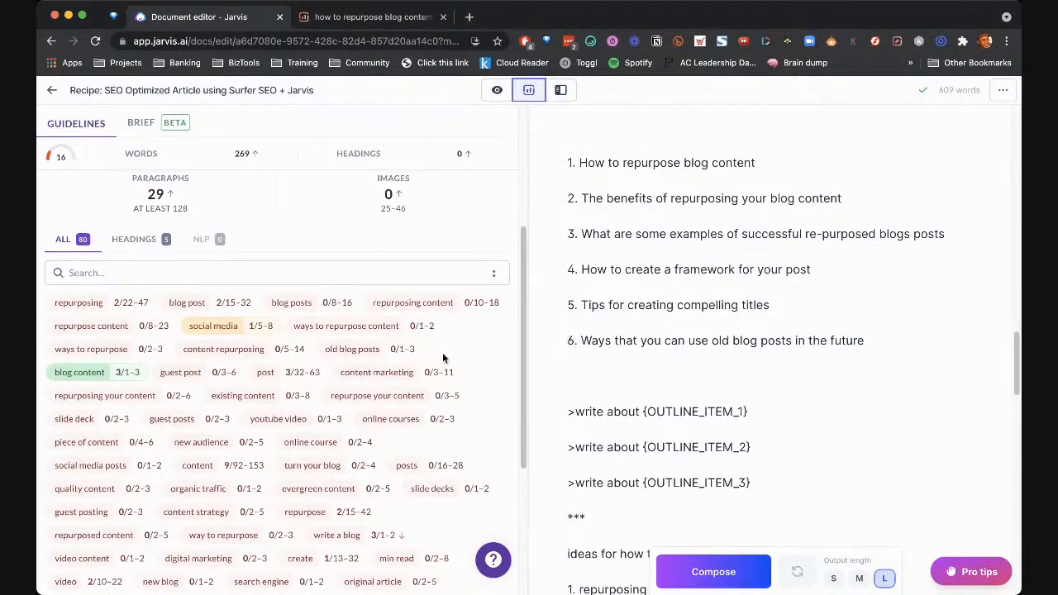
{"action": "scroll", "coordinate": [653, 225], "scroll_direction": "up", "scroll_amount": 1}
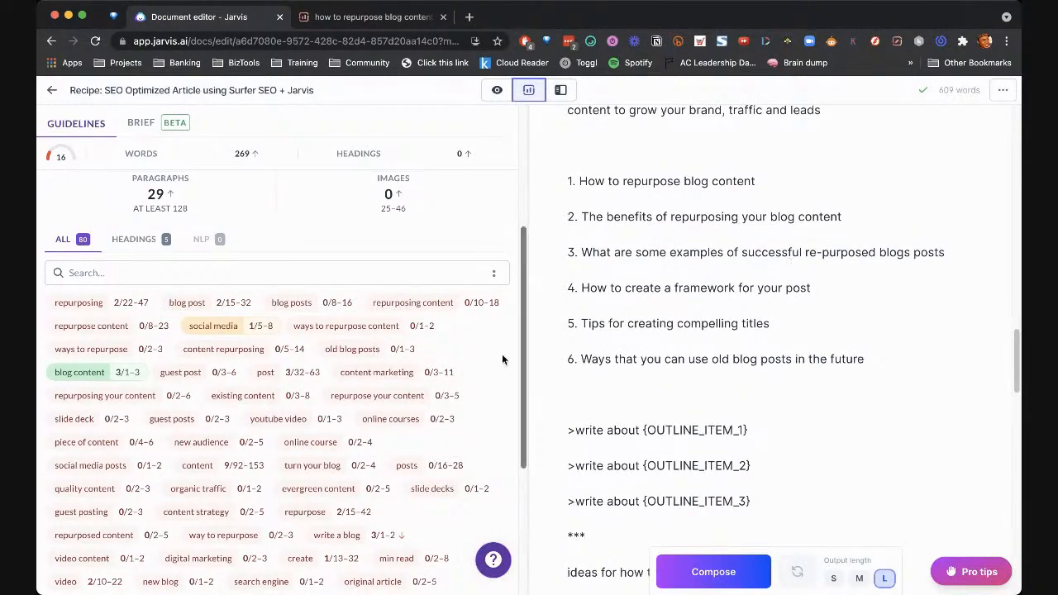
Reword the second outline item to read "The benefits of repurposing your blog posts"
{"action": "scroll", "coordinate": [240, 376], "scroll_direction": "down", "scroll_amount": 1}
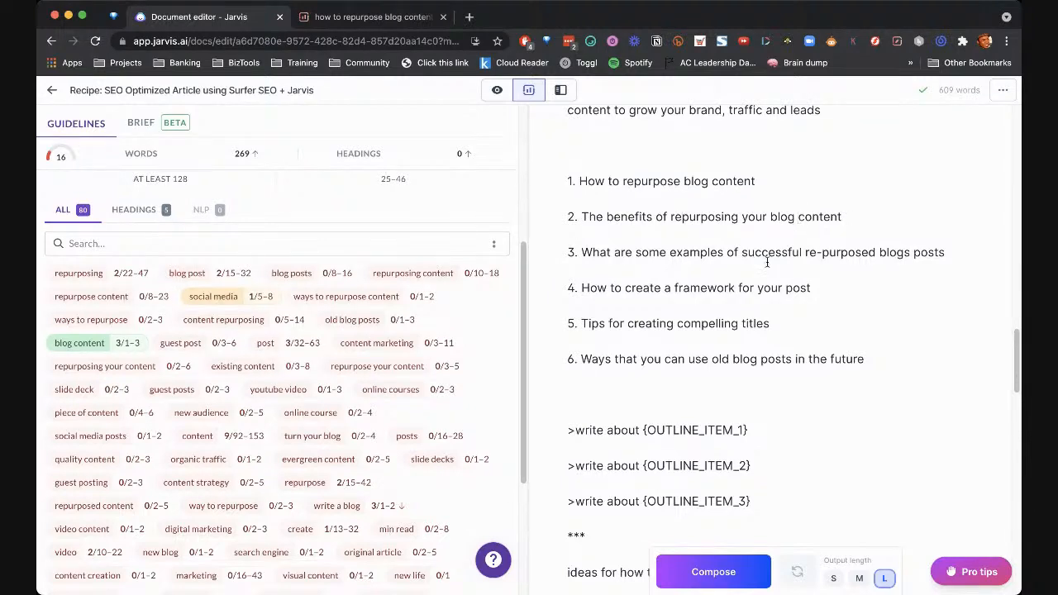
{"action": "type", "text": "posts"}
{"action": "double_click", "coordinate": [841, 228]}
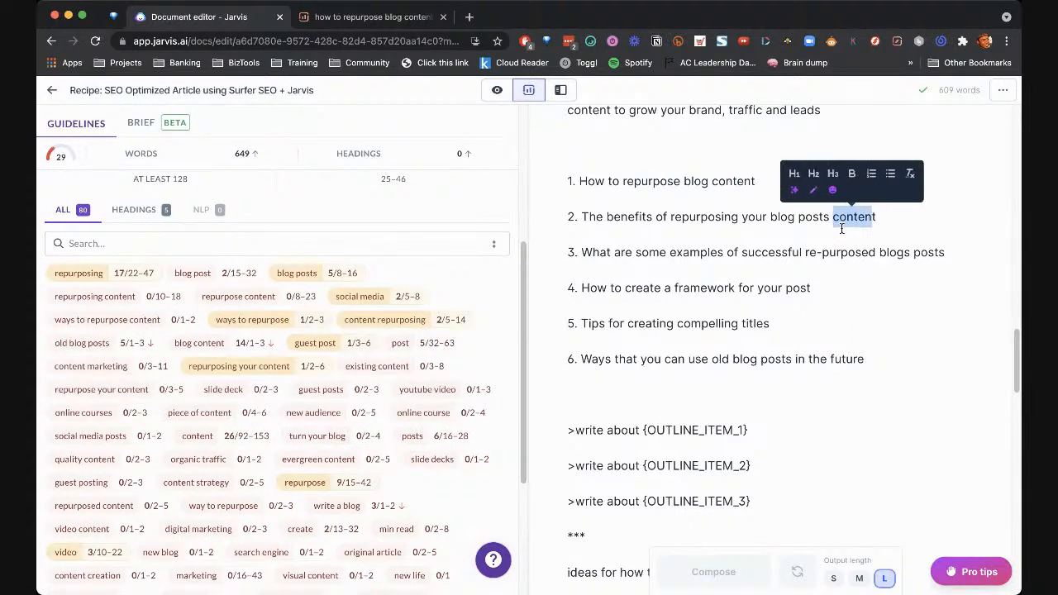
{"action": "key", "text": "BackSpace"}
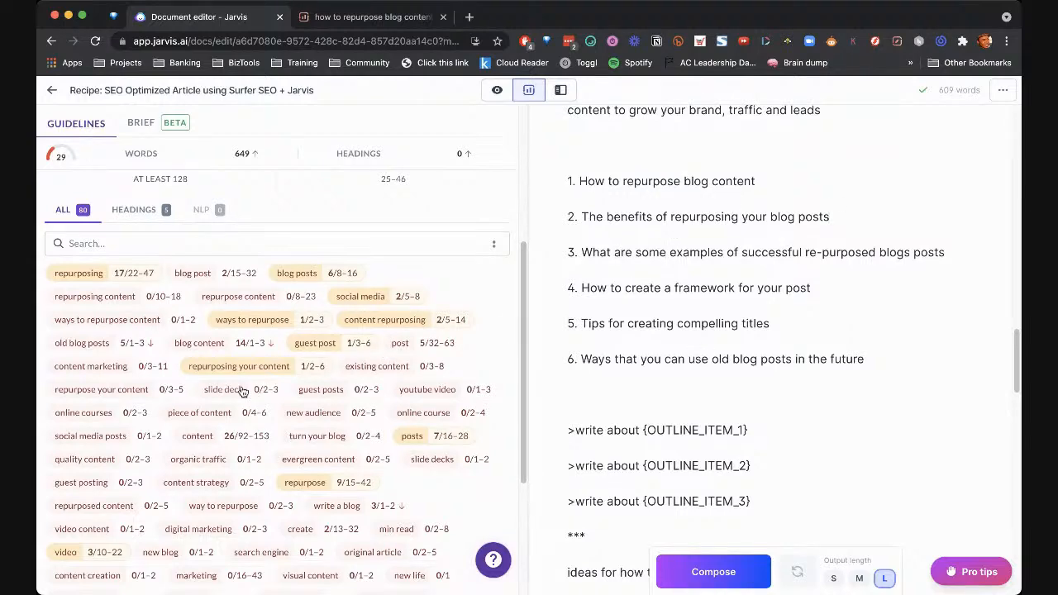
Check Surfer's suggested terms and insert the word "old" before "blog posts" in the second outline item
{"action": "scroll", "coordinate": [235, 390], "scroll_direction": "down", "scroll_amount": 2}
{"action": "scroll", "coordinate": [234, 390], "scroll_direction": "down", "scroll_amount": 3}
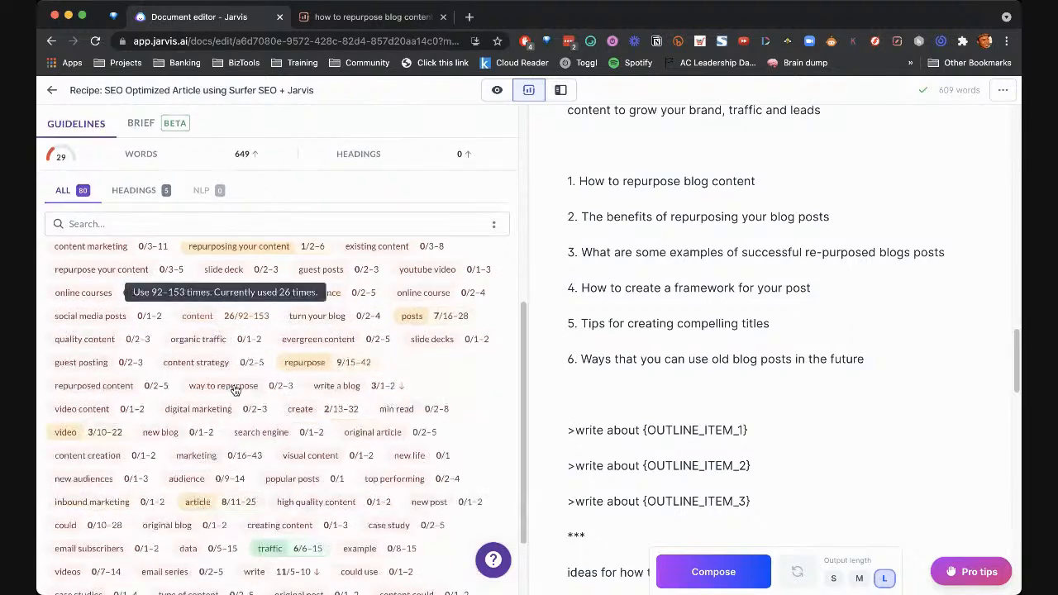
{"action": "scroll", "coordinate": [310, 402], "scroll_direction": "down", "scroll_amount": 4}
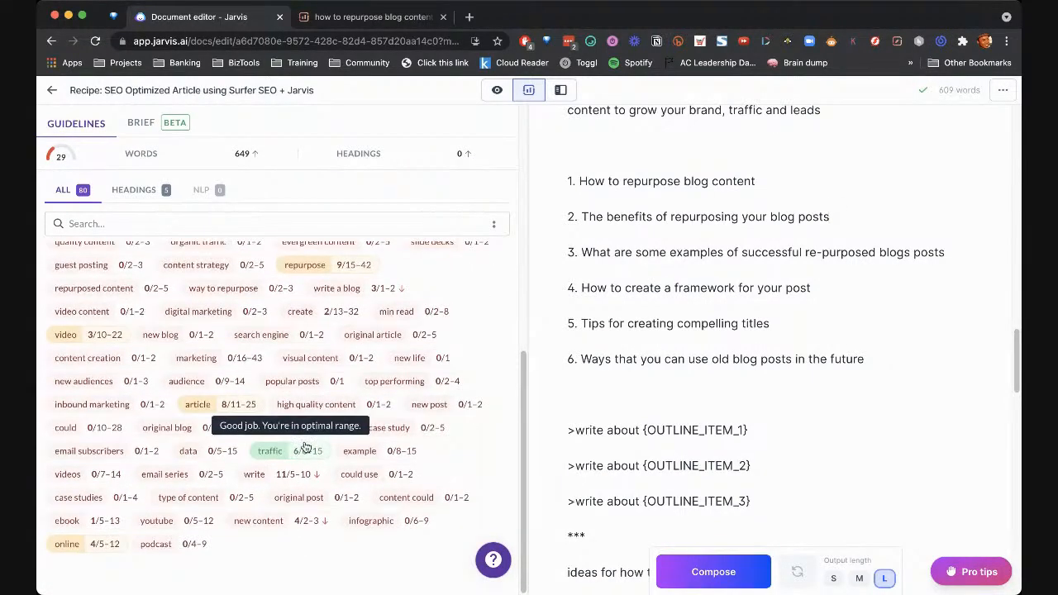
{"action": "scroll", "coordinate": [209, 505], "scroll_direction": "up", "scroll_amount": 1}
{"action": "scroll", "coordinate": [211, 506], "scroll_direction": "up", "scroll_amount": 10}
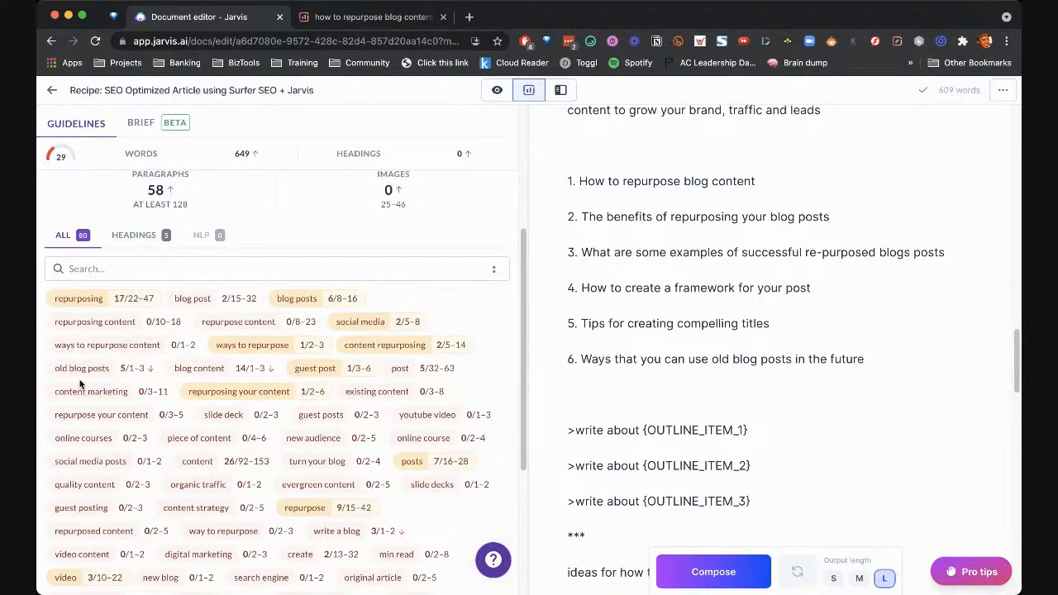
{"action": "left_click", "coordinate": [769, 216]}
{"action": "type", "text": "old"}
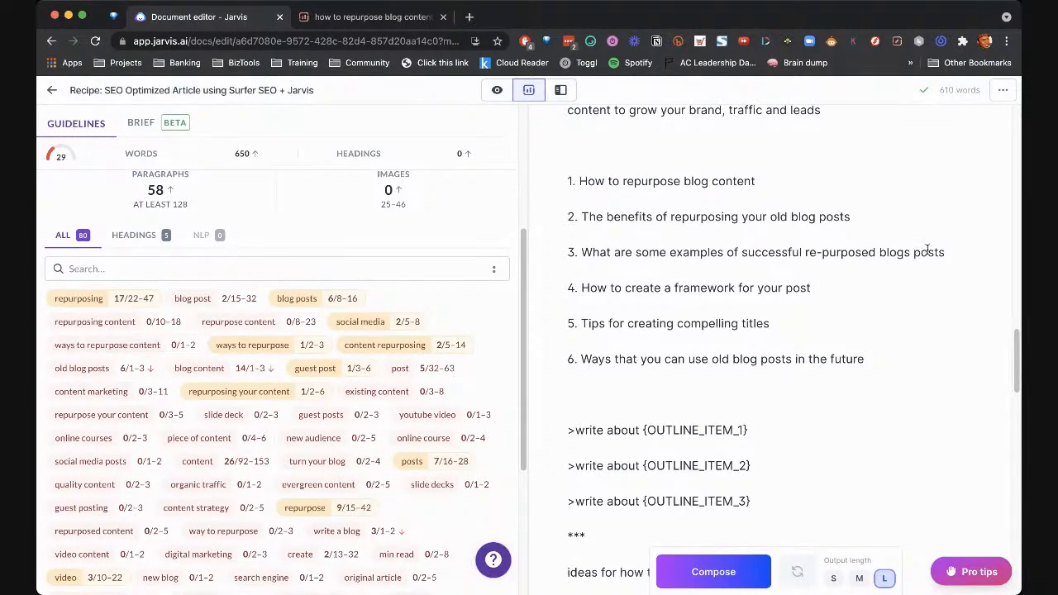
Remove the word "old" from the second outline item, leaving "your blog posts" with single spacing
{"action": "left_click_drag", "start_coordinate": [854, 218], "coordinate": [724, 217]}
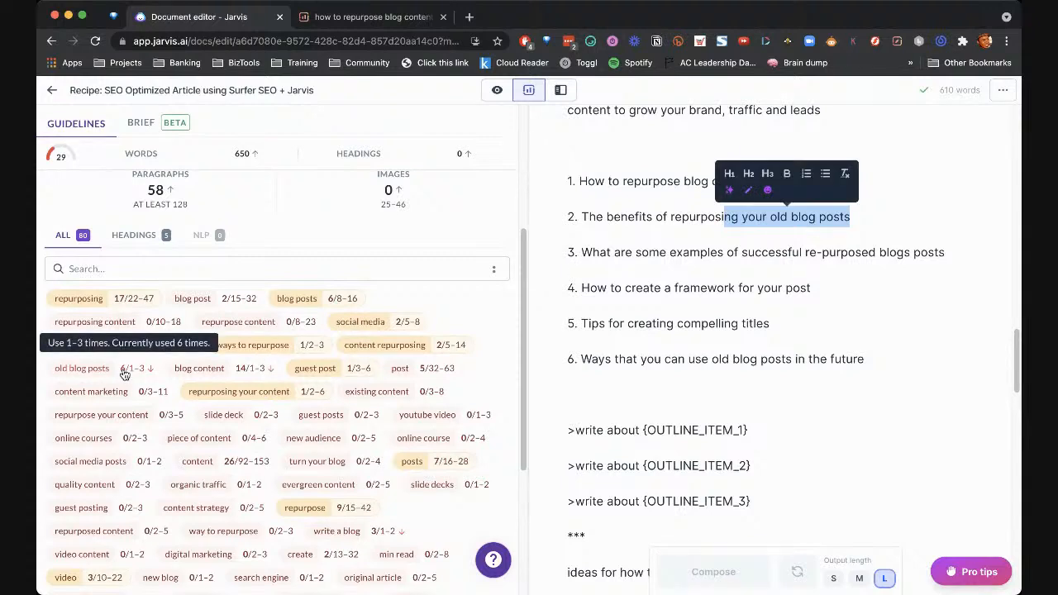
{"action": "left_click", "coordinate": [826, 215]}
{"action": "double_click", "coordinate": [782, 219]}
{"action": "key", "text": "BackSpace"}
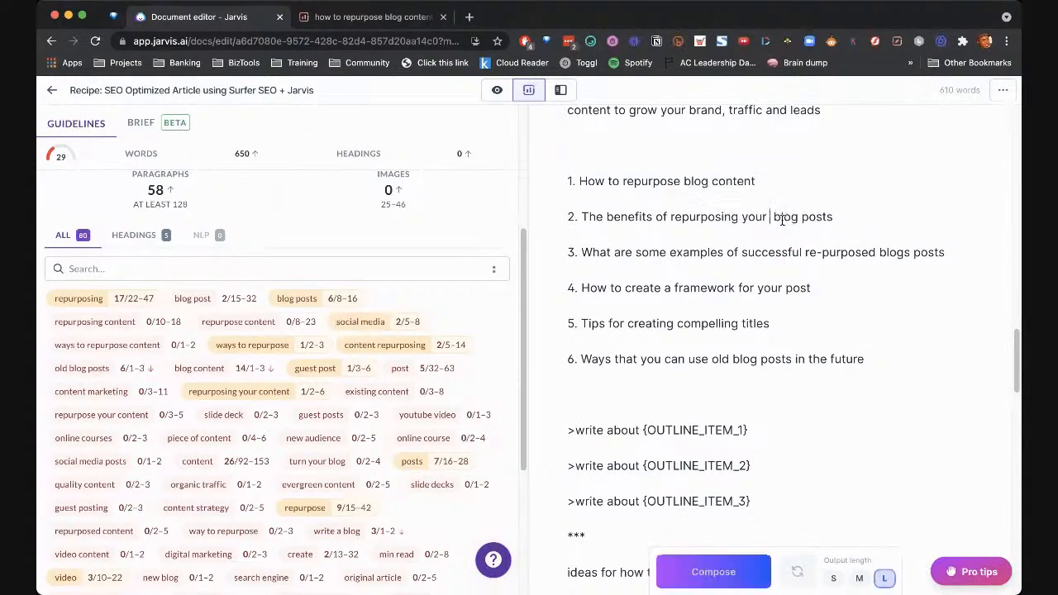
{"action": "key", "text": "BackSpace"}
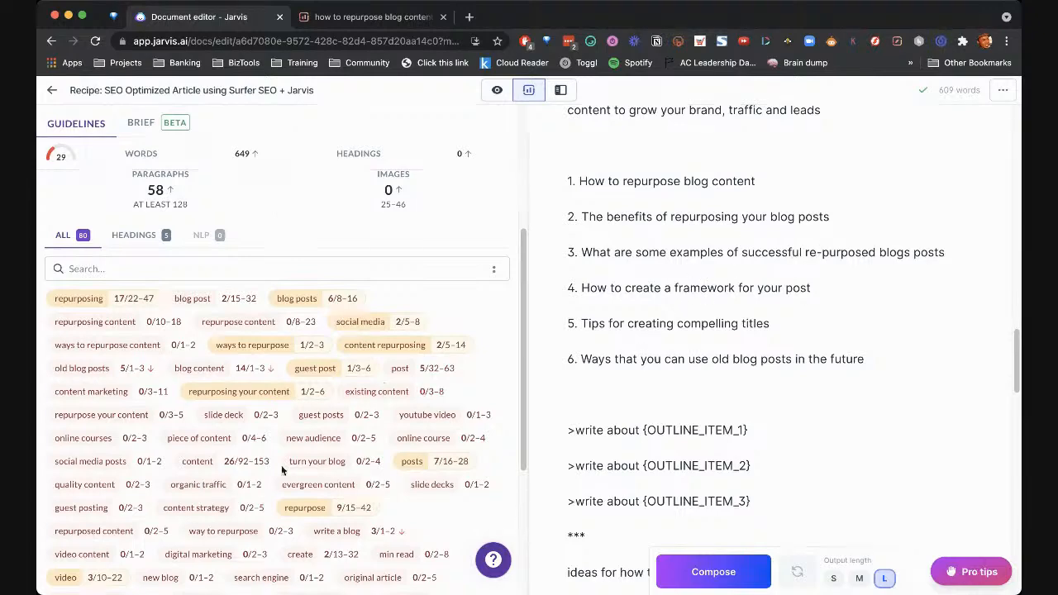
Look over Surfer's remaining suggested terms and switch the editor from the guidelines to the view with title, brief and keywords
{"action": "scroll", "coordinate": [344, 380], "scroll_direction": "down", "scroll_amount": 2}
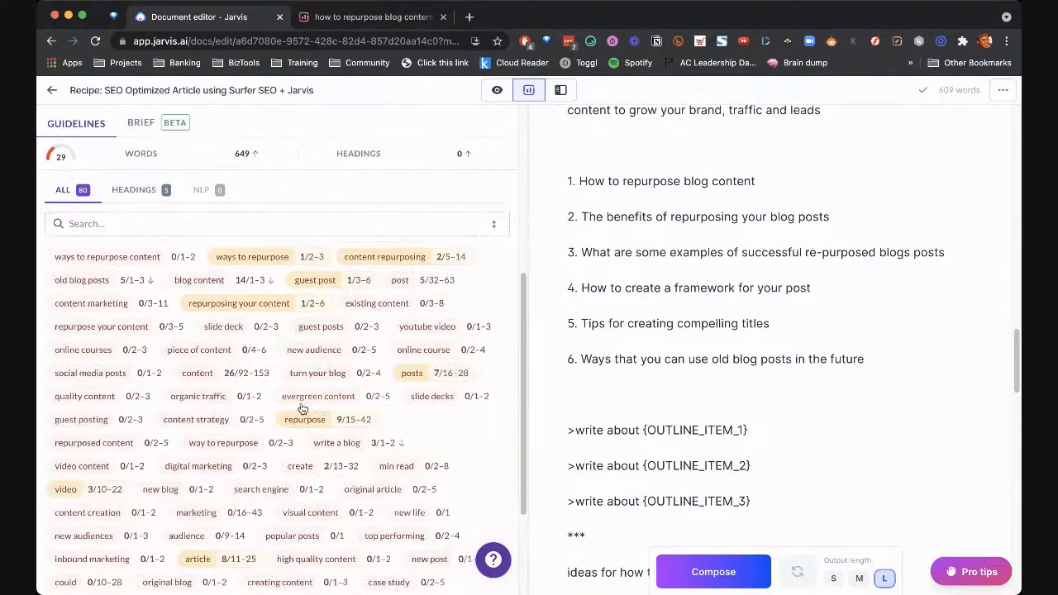
{"action": "scroll", "coordinate": [363, 429], "scroll_direction": "down", "scroll_amount": 1}
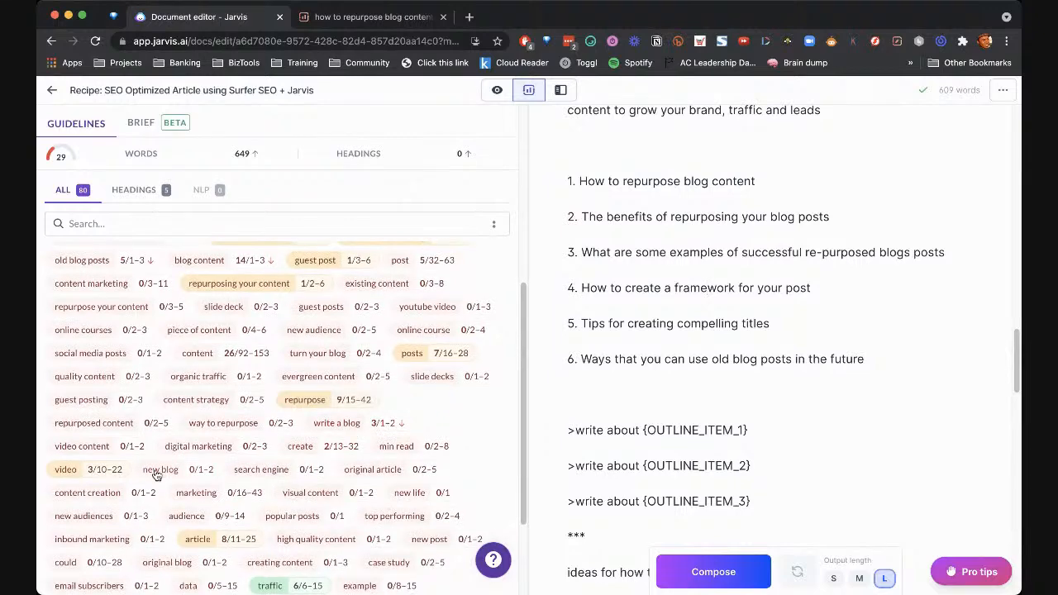
{"action": "scroll", "coordinate": [282, 251], "scroll_direction": "up", "scroll_amount": 2}
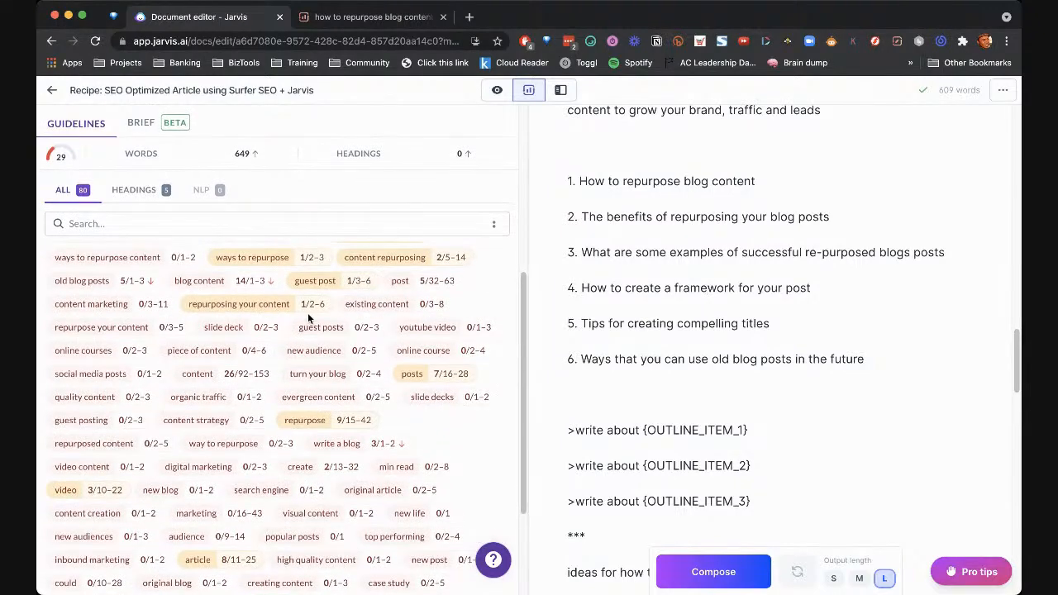
{"action": "scroll", "coordinate": [756, 385], "scroll_direction": "down", "scroll_amount": 1}
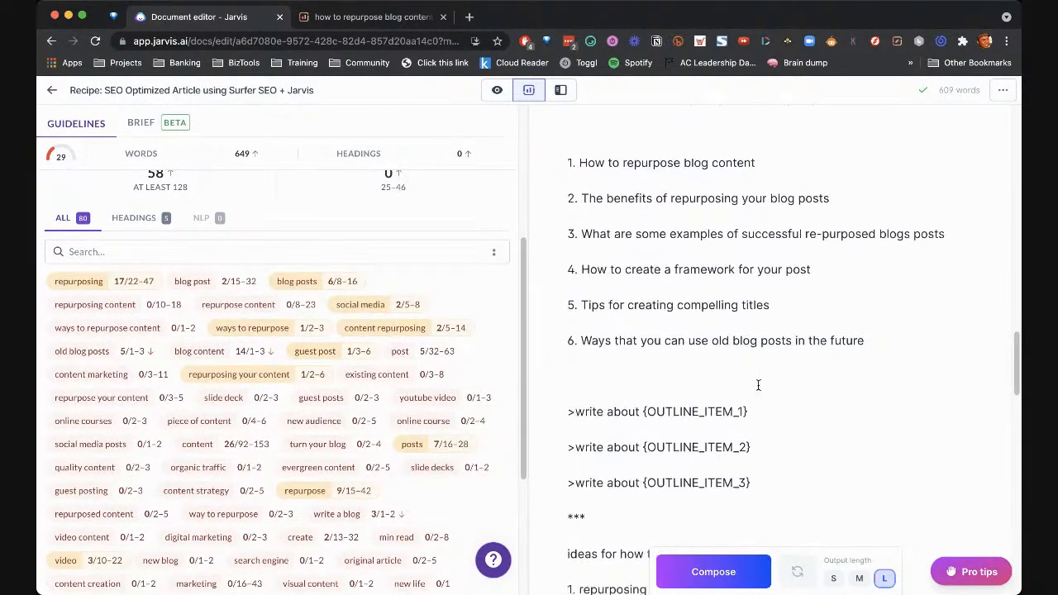
{"action": "left_click", "coordinate": [497, 89]}
{"action": "scroll", "coordinate": [618, 268], "scroll_direction": "up", "scroll_amount": 3}
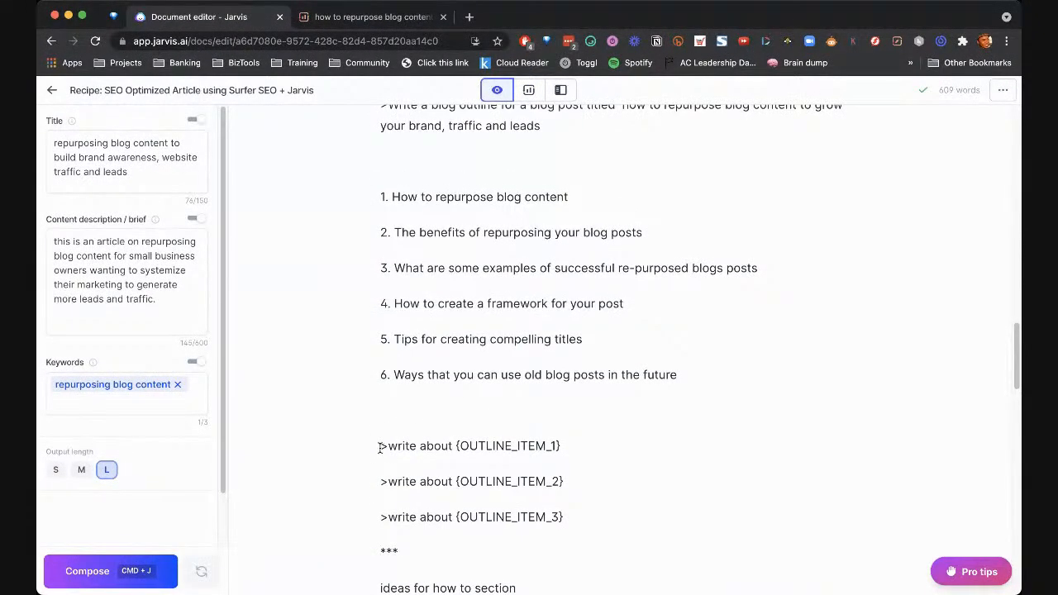
Examine the numbered outline items to decide which ones should fill the "write about" commands
{"action": "left_click_drag", "start_coordinate": [379, 447], "coordinate": [562, 488]}
{"action": "left_click", "coordinate": [555, 515]}
{"action": "left_click_drag", "start_coordinate": [381, 197], "coordinate": [568, 199]}
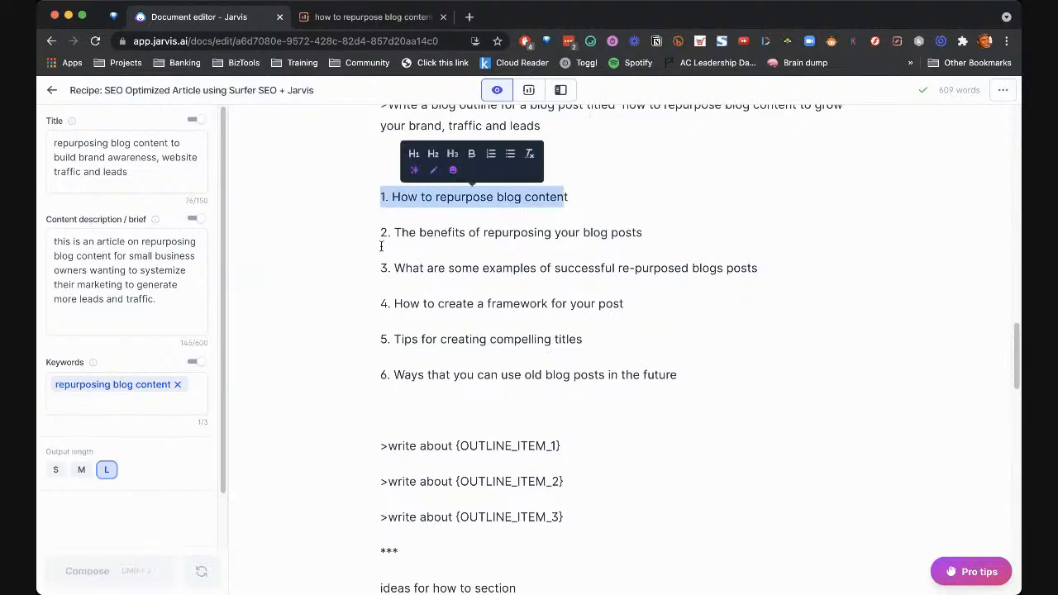
{"action": "left_click", "coordinate": [382, 233]}
{"action": "left_click_drag", "start_coordinate": [382, 232], "coordinate": [643, 233]}
{"action": "left_click", "coordinate": [430, 304]}
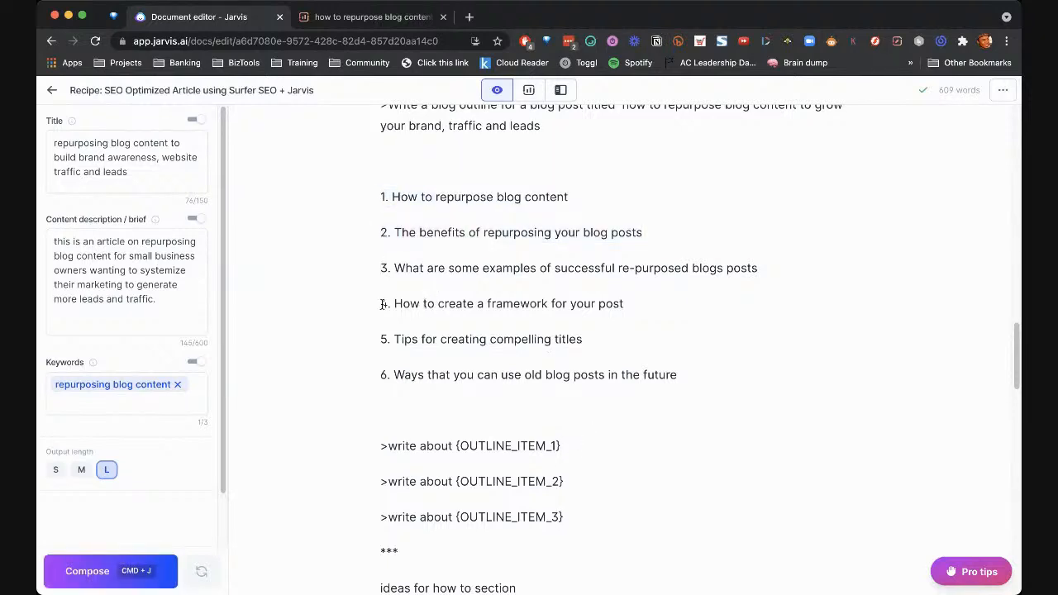
{"action": "left_click_drag", "start_coordinate": [380, 303], "coordinate": [624, 304]}
{"action": "left_click", "coordinate": [453, 398]}
Replace {OUTLINE_ITEM_1} in the first "write about" command with a copy of outline item 2, "The benefits of repurposing your blog posts"
{"action": "left_click_drag", "start_coordinate": [570, 451], "coordinate": [455, 447]}
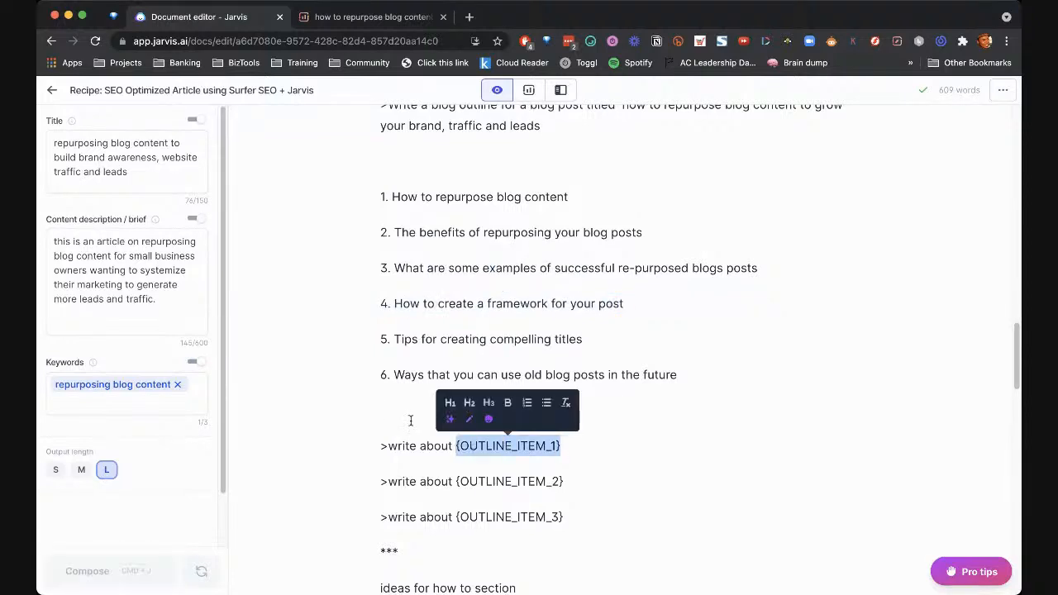
{"action": "left_click", "coordinate": [395, 215]}
{"action": "left_click_drag", "start_coordinate": [396, 234], "coordinate": [650, 232]}
{"action": "key", "text": "super+c"}
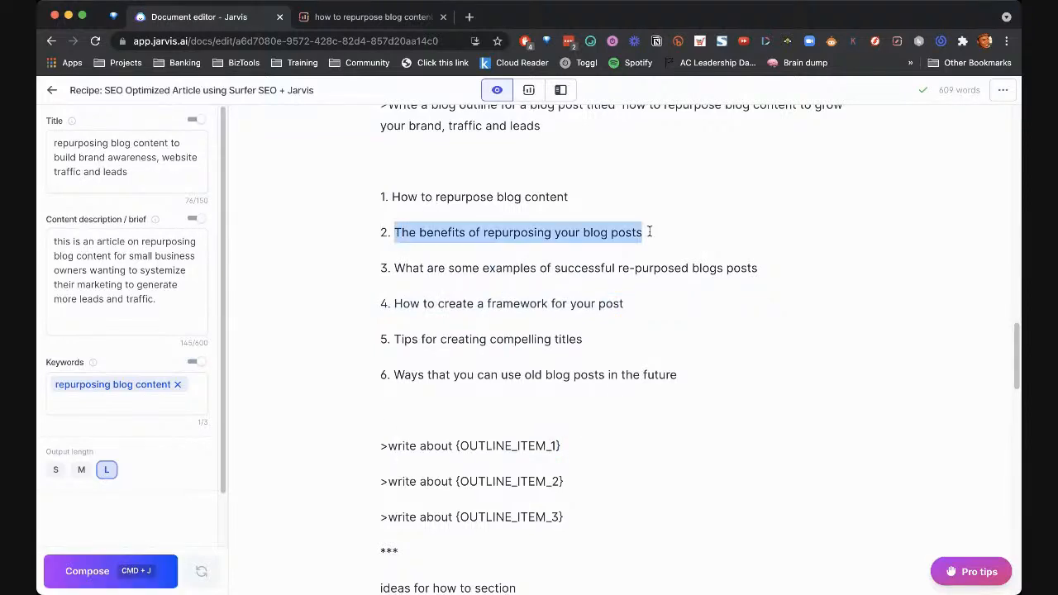
{"action": "left_click", "coordinate": [478, 450]}
{"action": "left_click_drag", "start_coordinate": [455, 446], "coordinate": [607, 446]}
{"action": "key", "text": "super+v"}
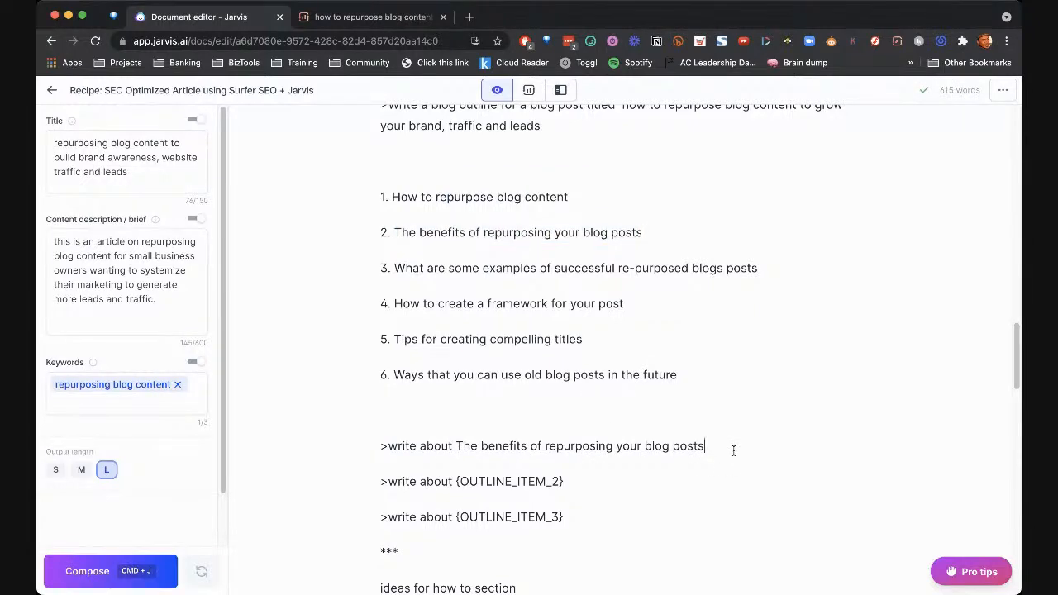
Try composing text from the "write about The benefits of repurposing your blog posts" command, review the output and delete it
{"action": "key", "text": "super+j"}
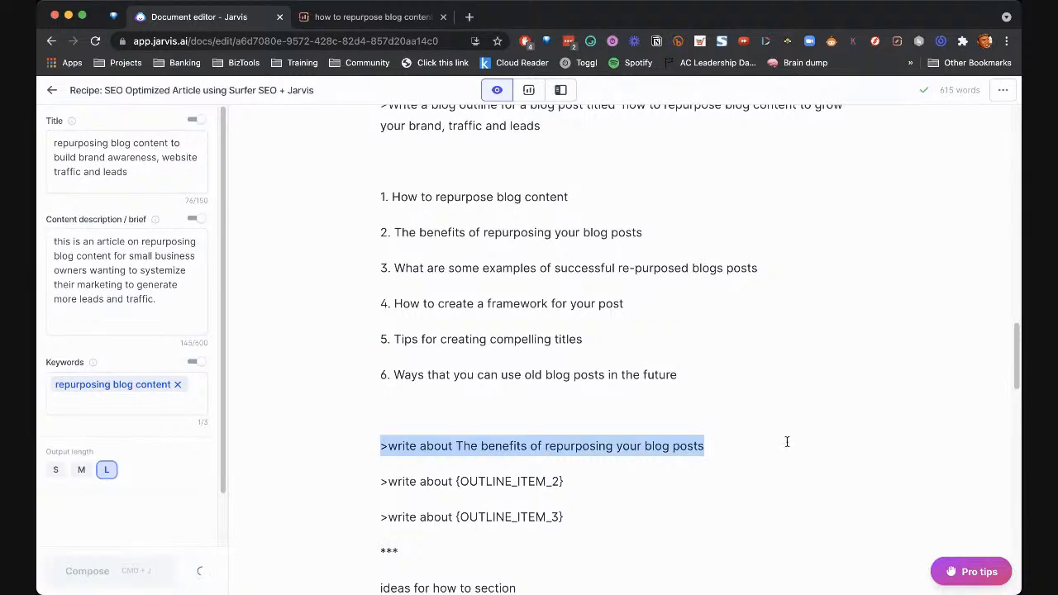
{"action": "scroll", "coordinate": [827, 436], "scroll_direction": "down", "scroll_amount": 3}
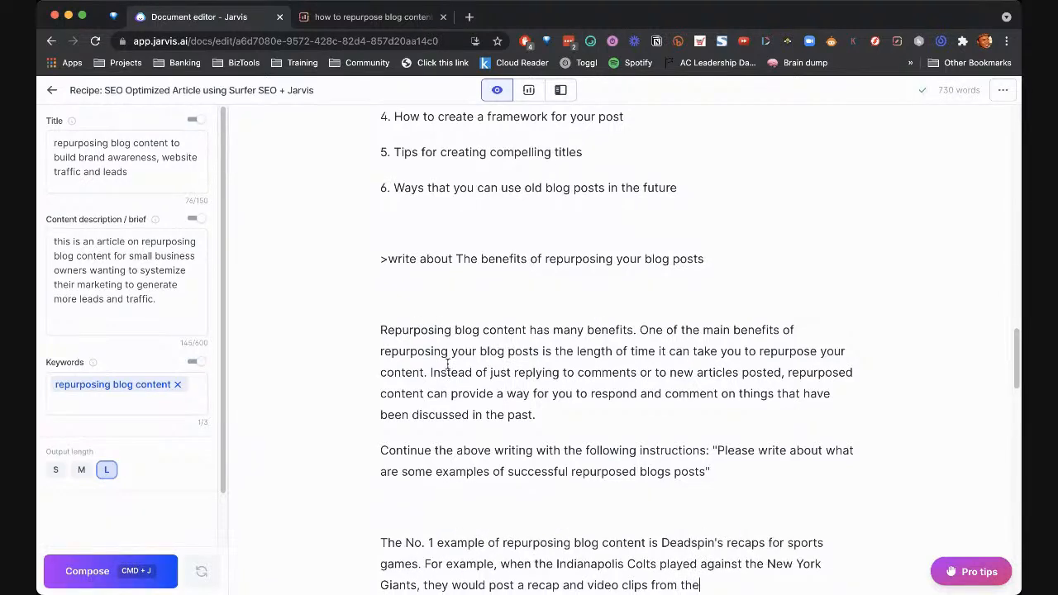
{"action": "scroll", "coordinate": [441, 368], "scroll_direction": "down", "scroll_amount": 1}
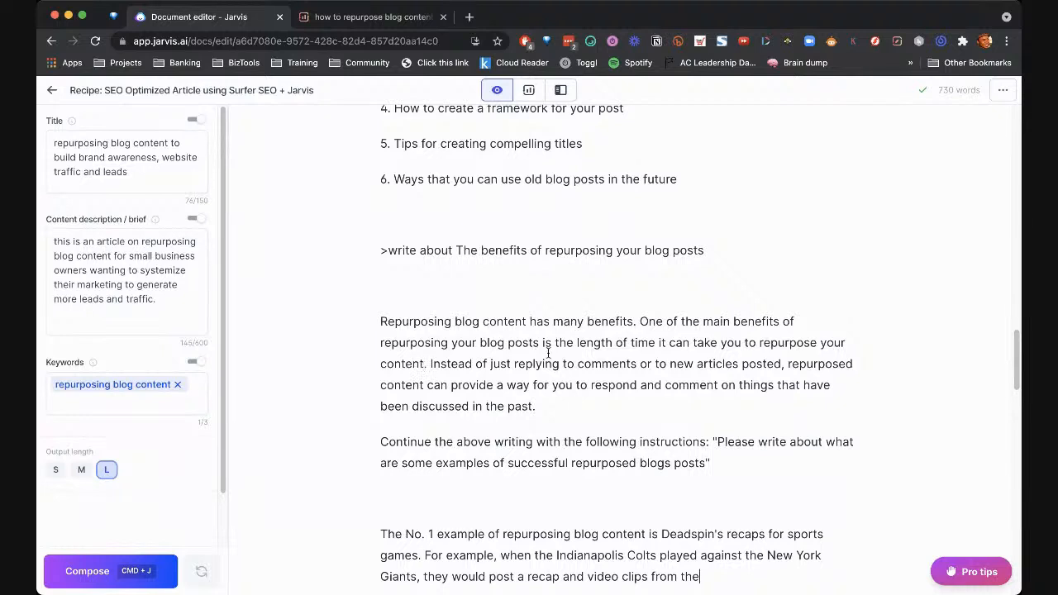
{"action": "scroll", "coordinate": [604, 355], "scroll_direction": "down", "scroll_amount": 2}
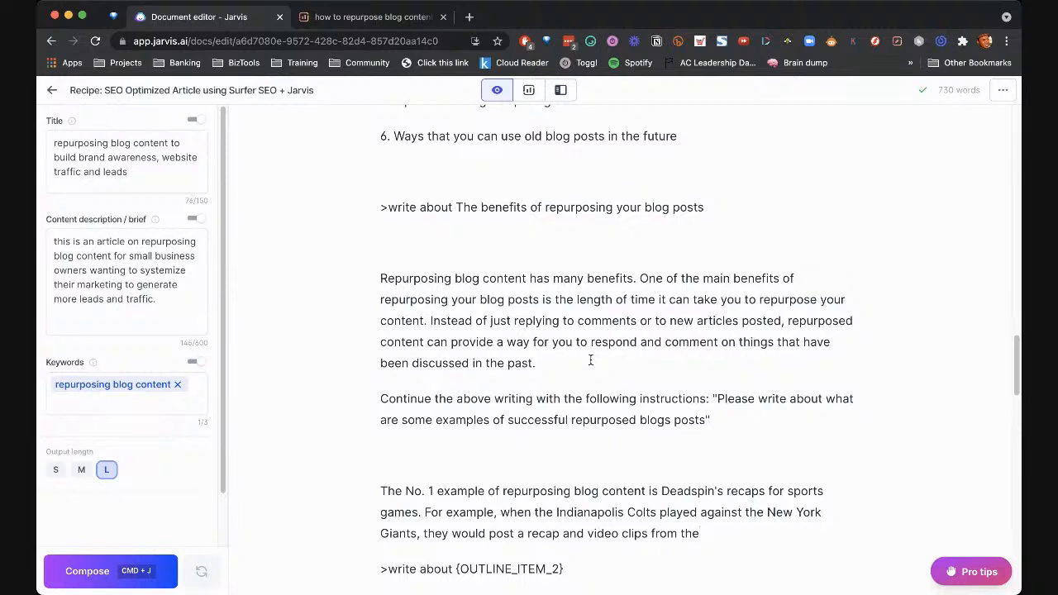
{"action": "scroll", "coordinate": [567, 337], "scroll_direction": "down", "scroll_amount": 1}
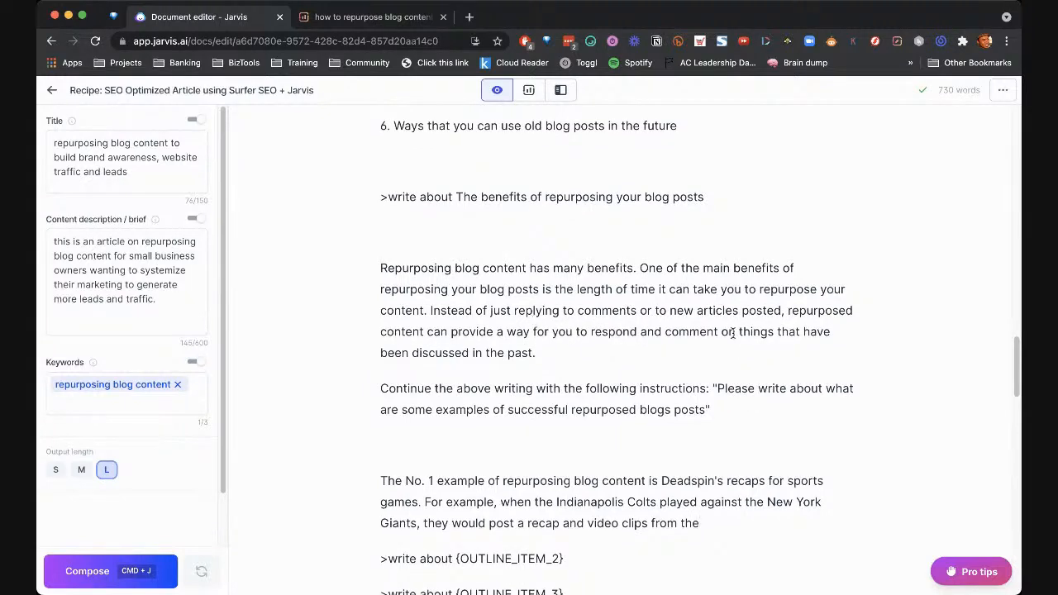
{"action": "scroll", "coordinate": [720, 411], "scroll_direction": "down", "scroll_amount": 3}
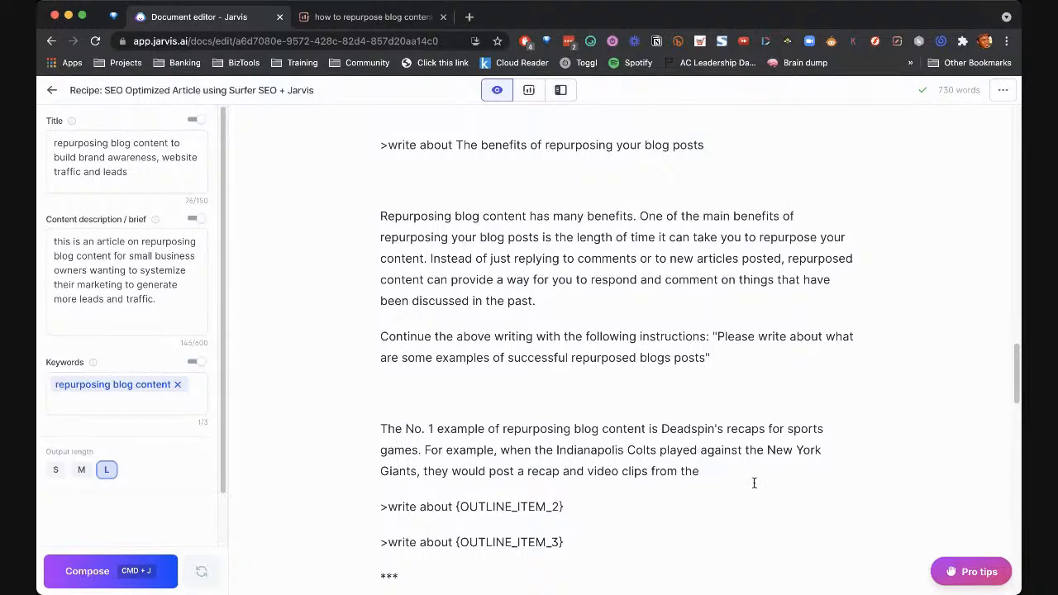
{"action": "left_click_drag", "start_coordinate": [738, 472], "coordinate": [362, 198]}
{"action": "key", "text": "BackSpace"}
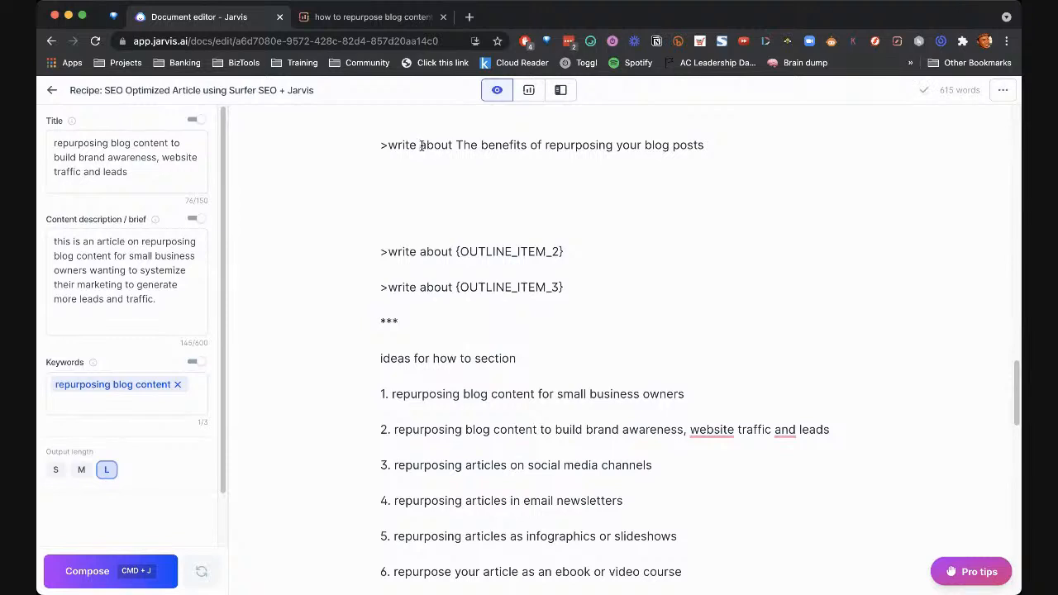
Reword the first command to ">write a list of benefits of repurposing your blog posts"
{"action": "left_click", "coordinate": [420, 145]}
{"action": "type", "text": "a list"}
{"action": "key", "text": "shift+Right"}
{"action": "key", "text": "shift+Right"}
{"action": "key", "text": "shift+Right"}
{"action": "key", "text": "shift+Right"}
{"action": "key", "text": "shift+Right"}
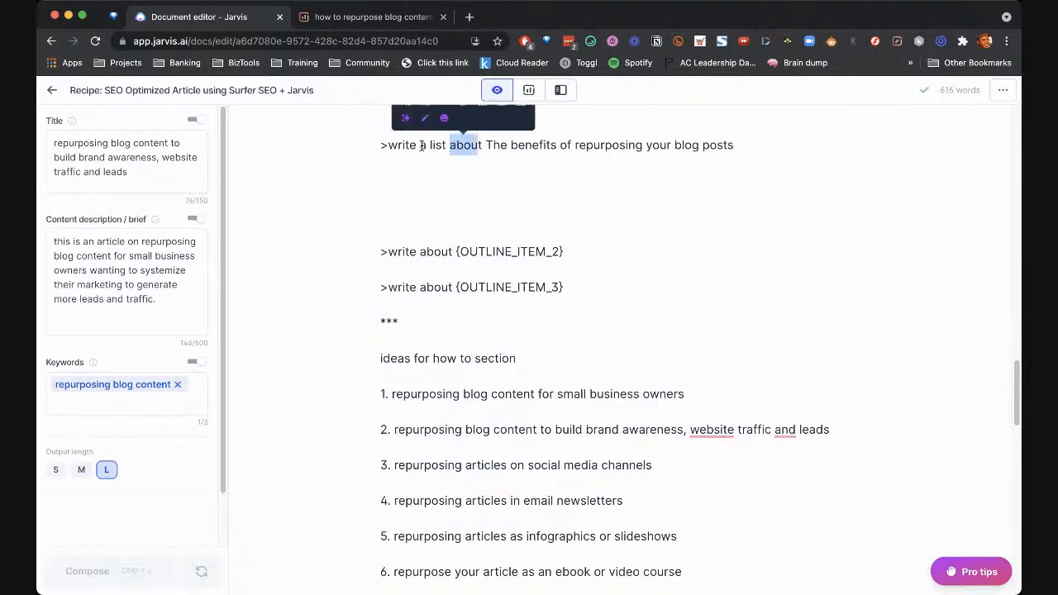
{"action": "key", "text": "shift+Right"}
{"action": "key", "text": "shift+Right"}
{"action": "key", "text": "shift+Right"}
{"action": "key", "text": "shift+Right"}
{"action": "type", "text": "of"}
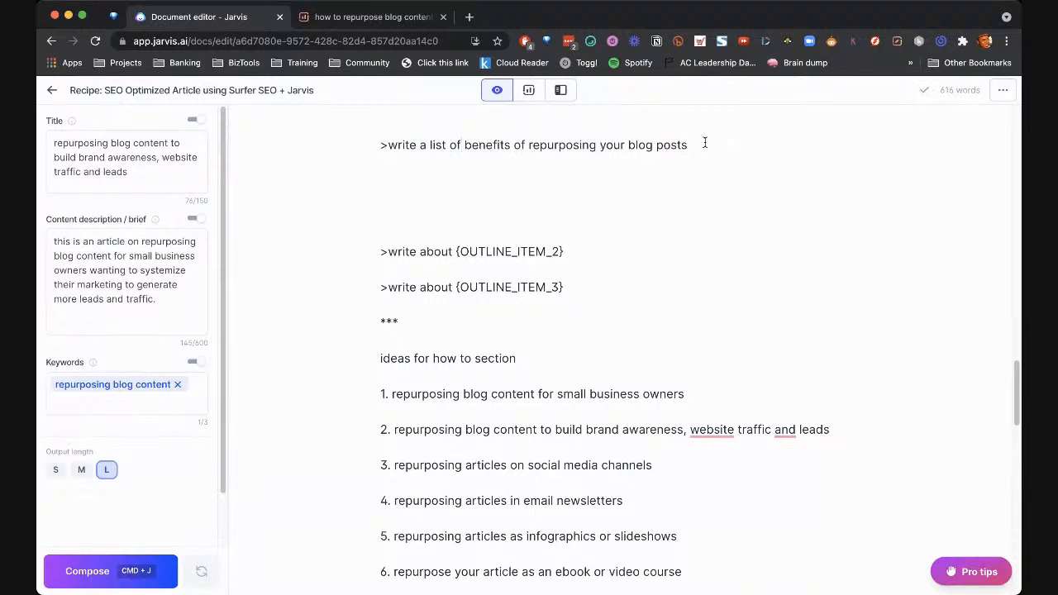
Generate the list of benefits from the reworded command and compose once more to extend it
{"action": "key", "text": "super+j"}
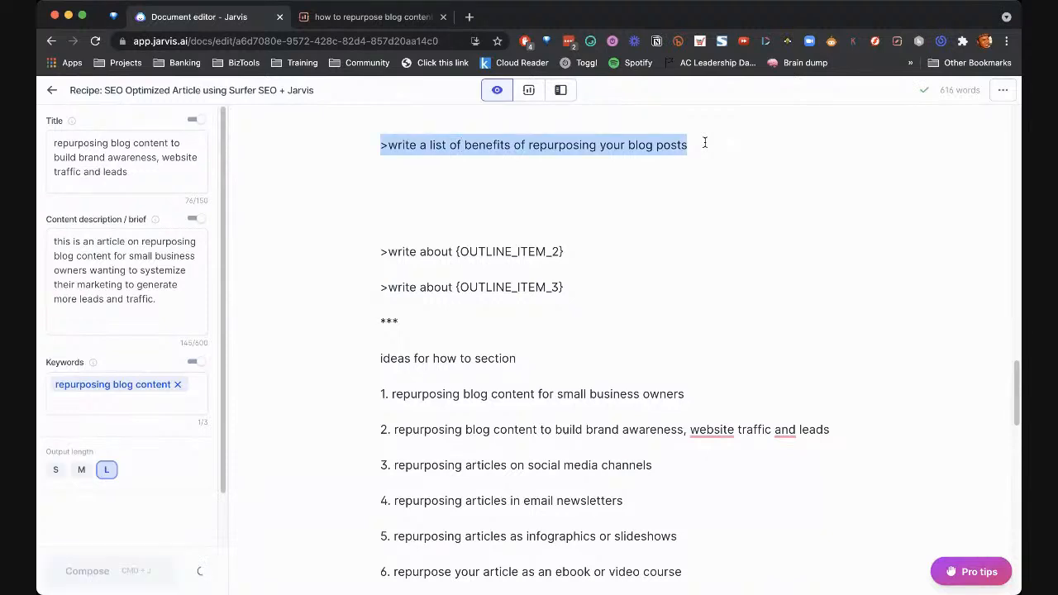
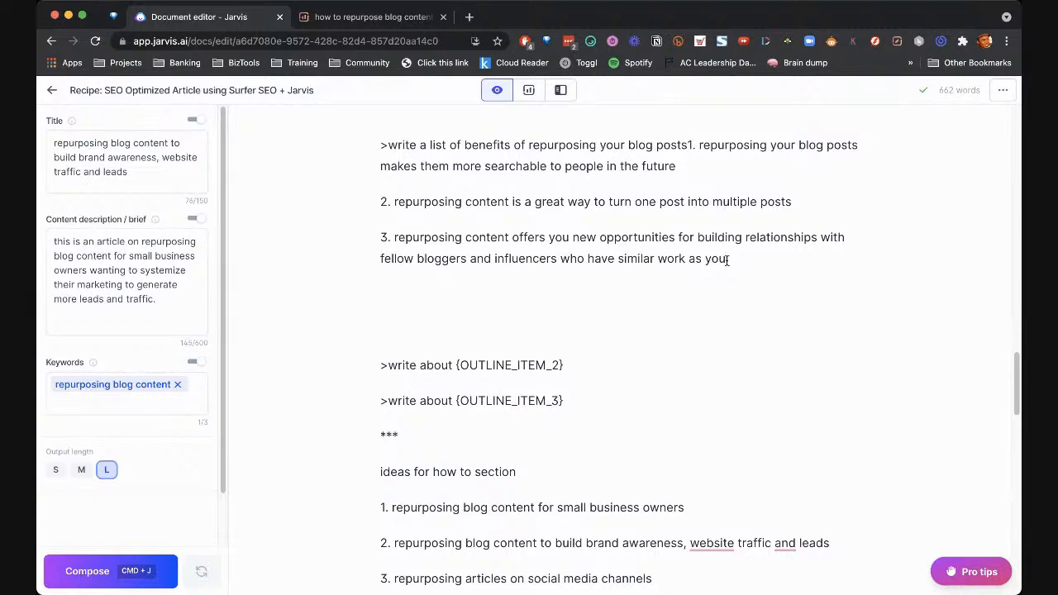
{"action": "key", "text": "super+j"}
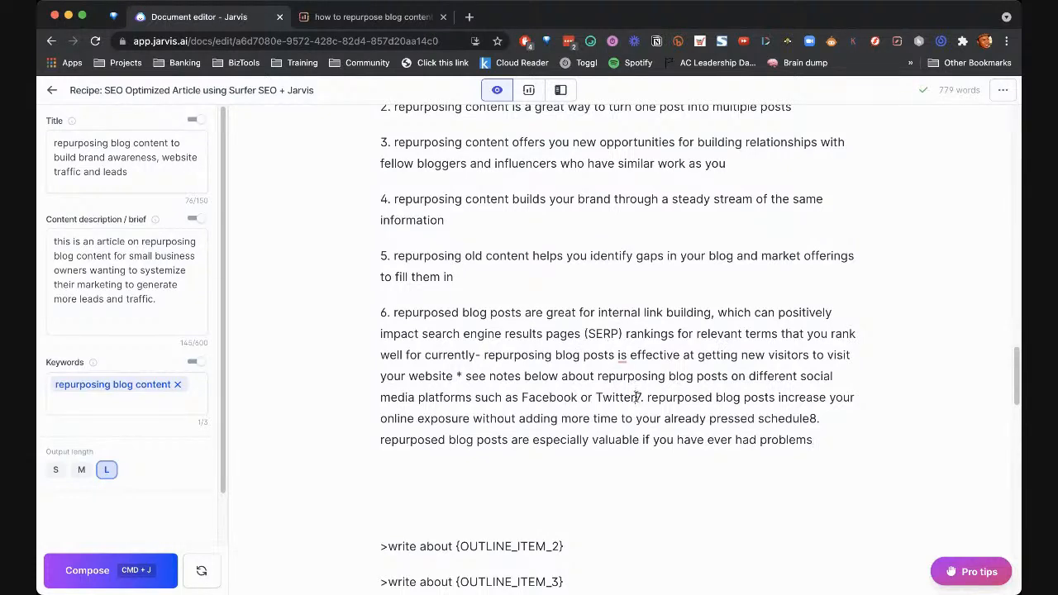
Put items 7 and 8 of the generated benefits list on their own lines and compose a continuation after item 8
{"action": "key", "text": "Return"}
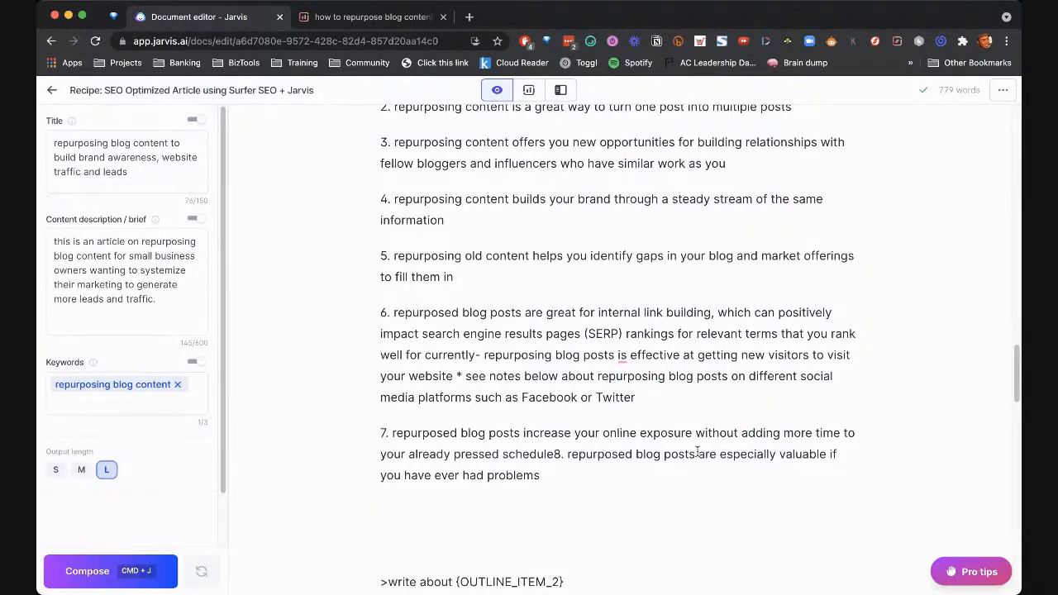
{"action": "left_click", "coordinate": [557, 454]}
{"action": "key", "text": "Return"}
{"action": "scroll", "coordinate": [610, 468], "scroll_direction": "down", "scroll_amount": 1}
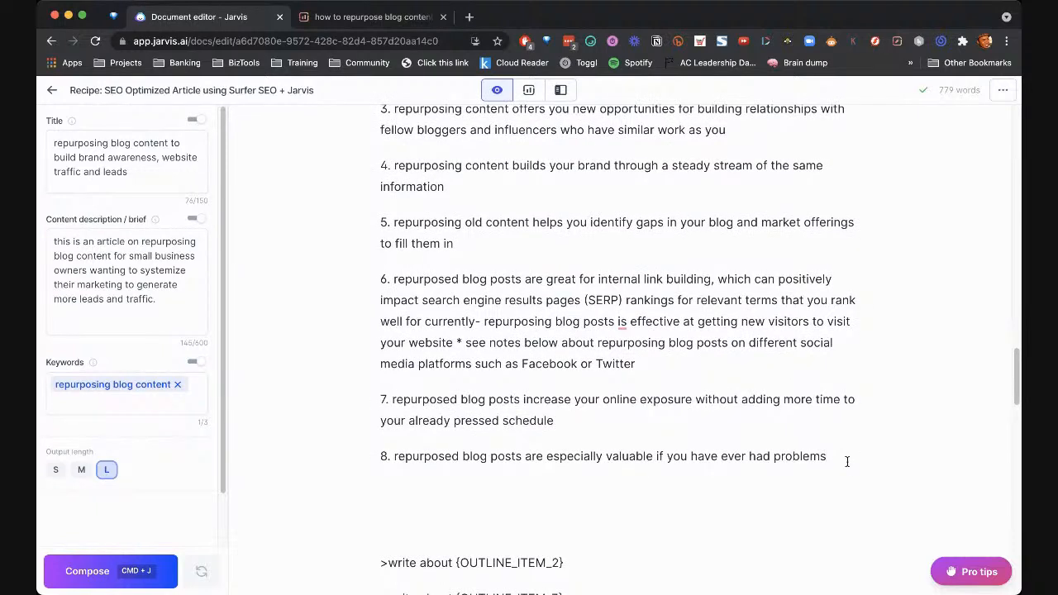
{"action": "key", "text": "super+j"}
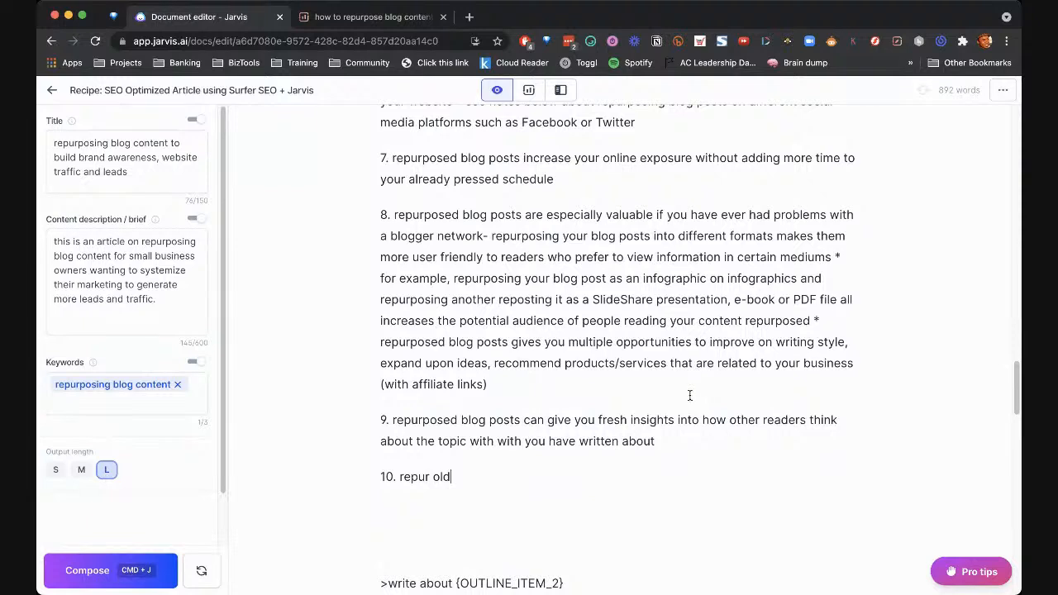
Set the output length to M and compose a continuation of item 10 in the benefits list
{"action": "left_click_drag", "start_coordinate": [481, 476], "coordinate": [358, 472]}
{"action": "left_click", "coordinate": [490, 475]}
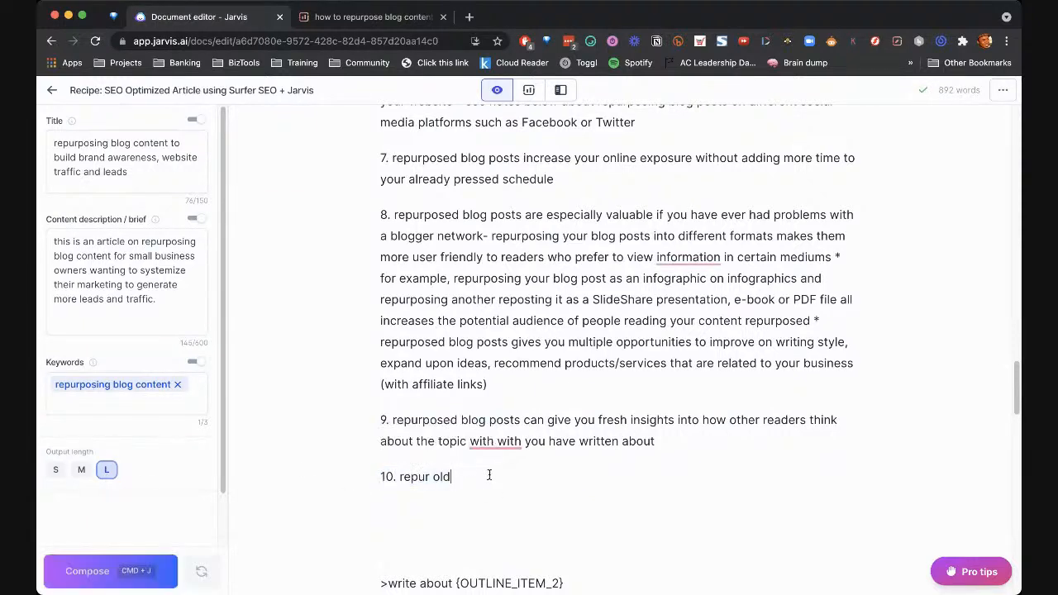
{"action": "left_click", "coordinate": [81, 470]}
{"action": "left_click", "coordinate": [128, 579]}
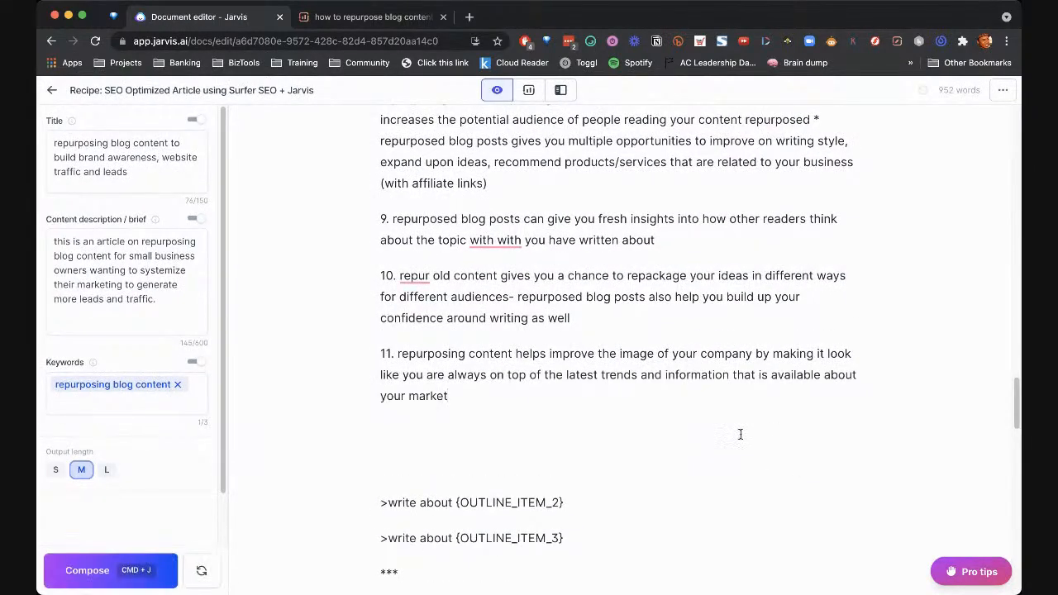
Delete item 11 from the benefits list and remove the duplicated "with" in item 9
{"action": "left_click_drag", "start_coordinate": [509, 402], "coordinate": [351, 348]}
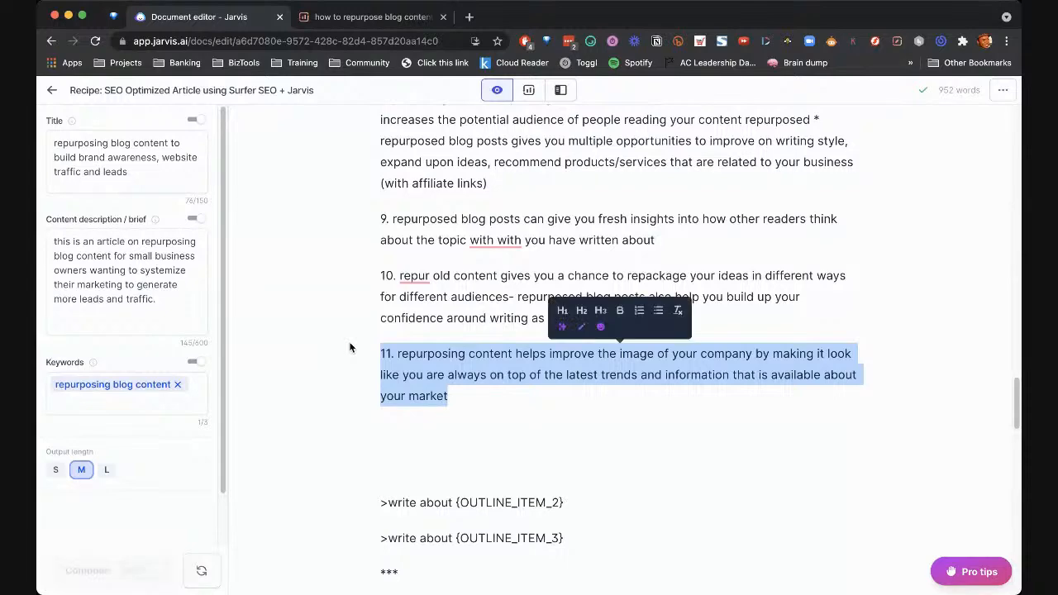
{"action": "key", "text": "BackSpace"}
{"action": "scroll", "coordinate": [429, 353], "scroll_direction": "up", "scroll_amount": 2}
{"action": "scroll", "coordinate": [429, 354], "scroll_direction": "up", "scroll_amount": 2}
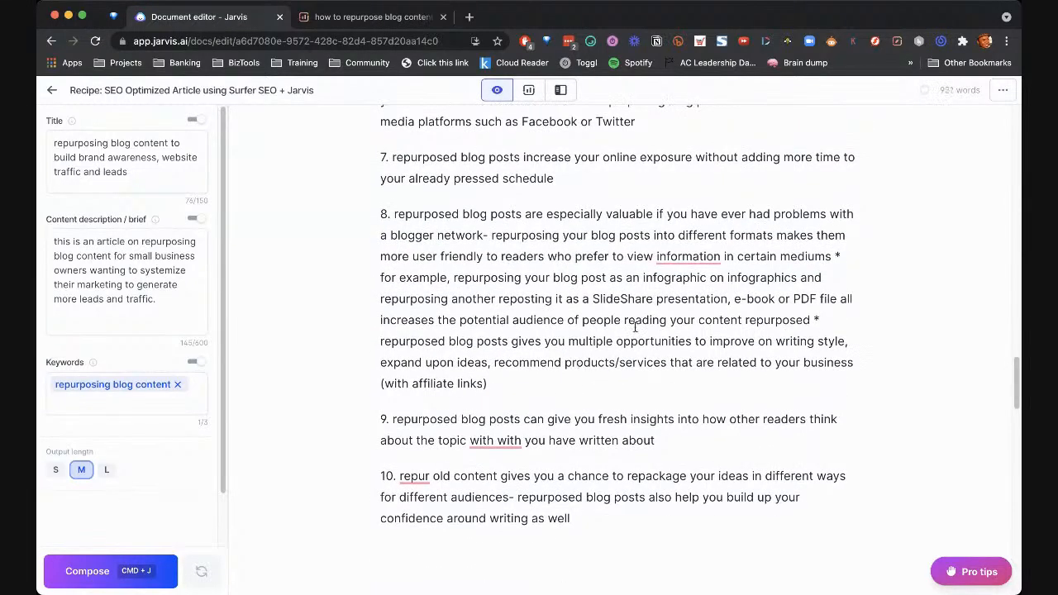
{"action": "mouse_move", "coordinate": [521, 440]}
{"action": "left_click", "coordinate": [500, 479]}
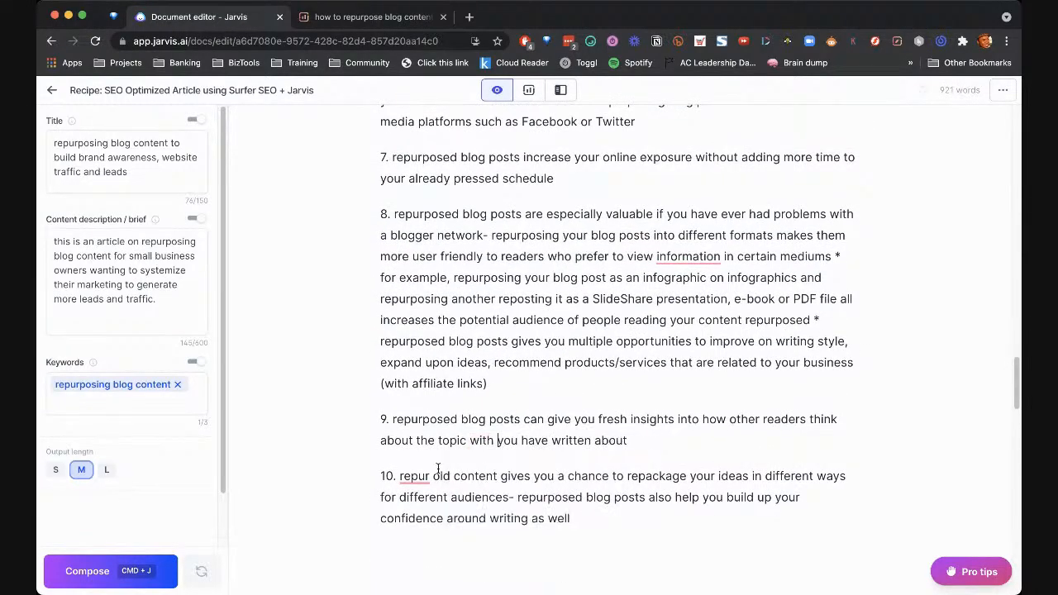
Complete the cut-off word "repur" at the start of item 10 as "repuposing"
{"action": "mouse_move", "coordinate": [426, 478]}
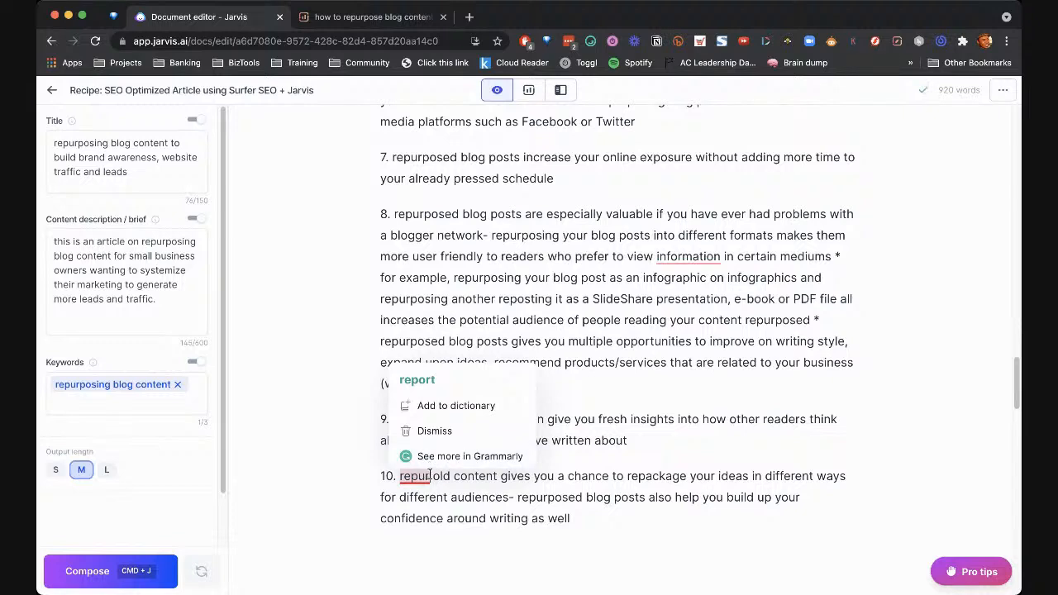
{"action": "left_click", "coordinate": [430, 475]}
{"action": "type", "text": "sing "}
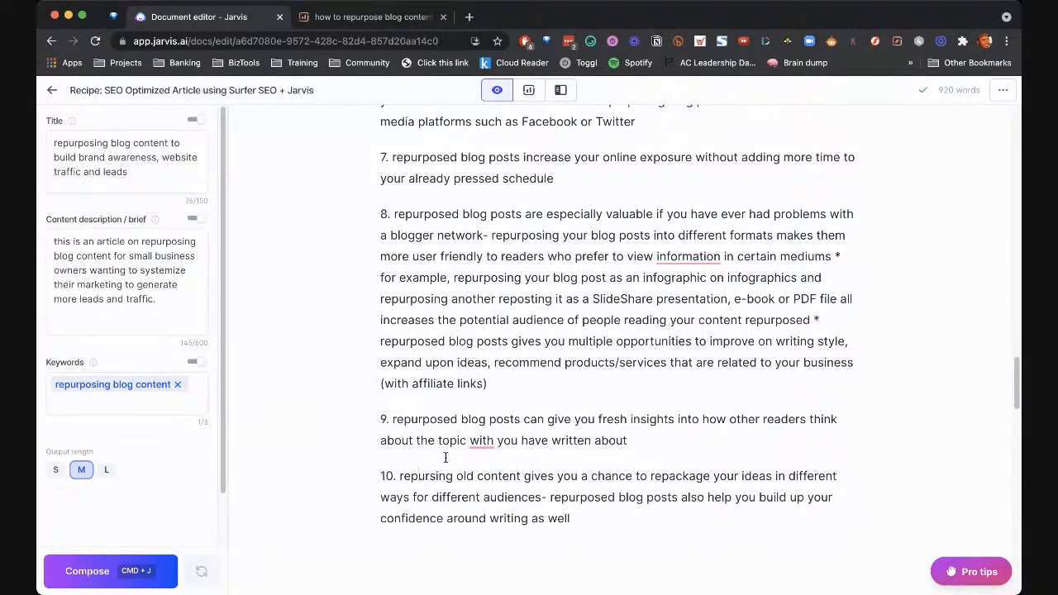
{"action": "type", "text": "upo"}
{"action": "key", "text": "shift+Right"}
{"action": "key", "text": "shift+Right"}
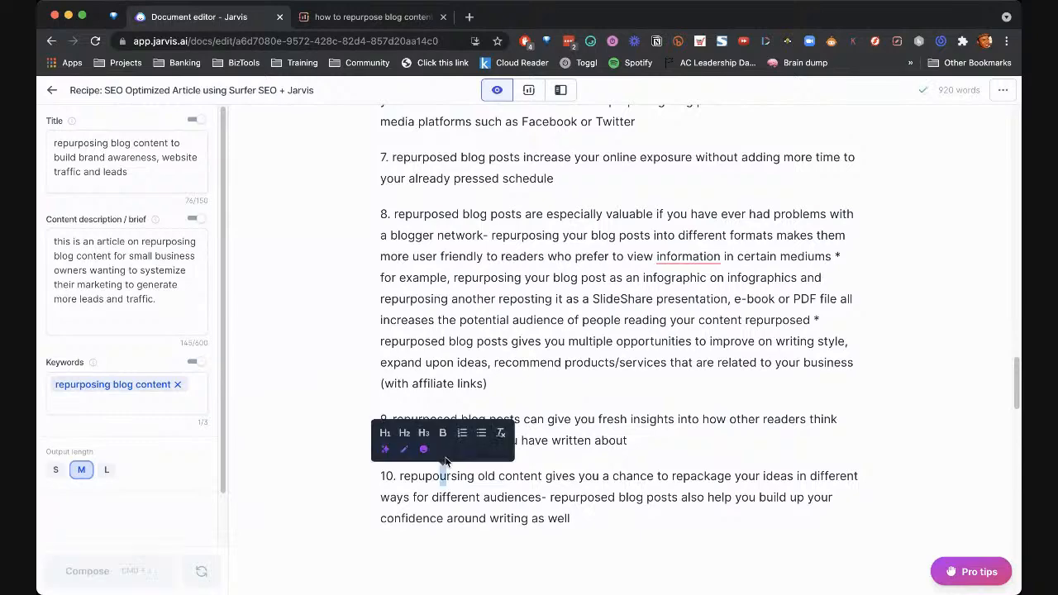
{"action": "key", "text": "BackSpace"}
Put item 1 of the benefits list on its own line below the ">write a list of benefits" command
{"action": "scroll", "coordinate": [503, 287], "scroll_direction": "up", "scroll_amount": 5}
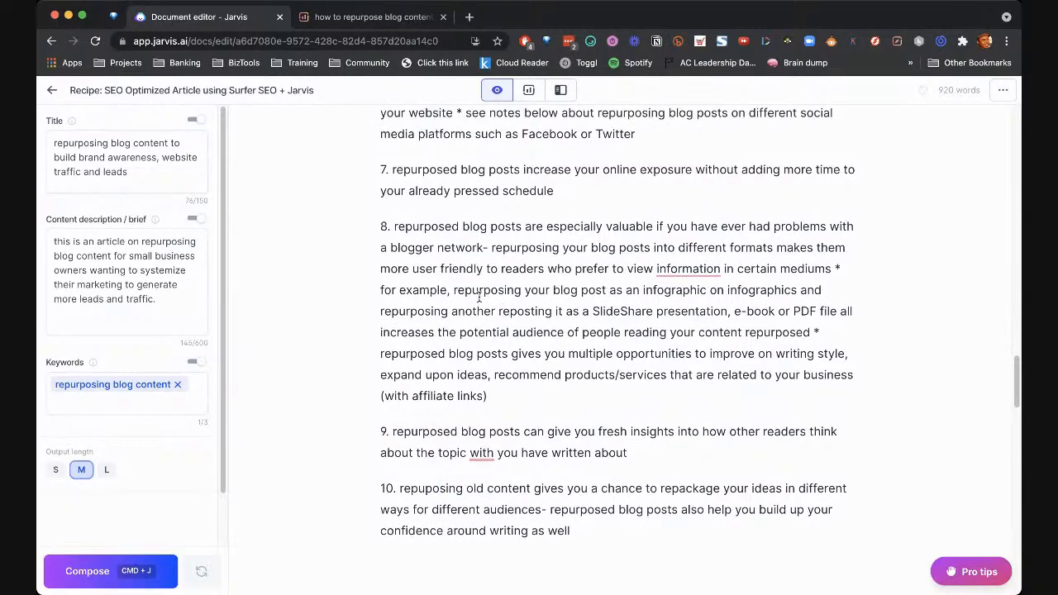
{"action": "scroll", "coordinate": [533, 306], "scroll_direction": "up", "scroll_amount": 3}
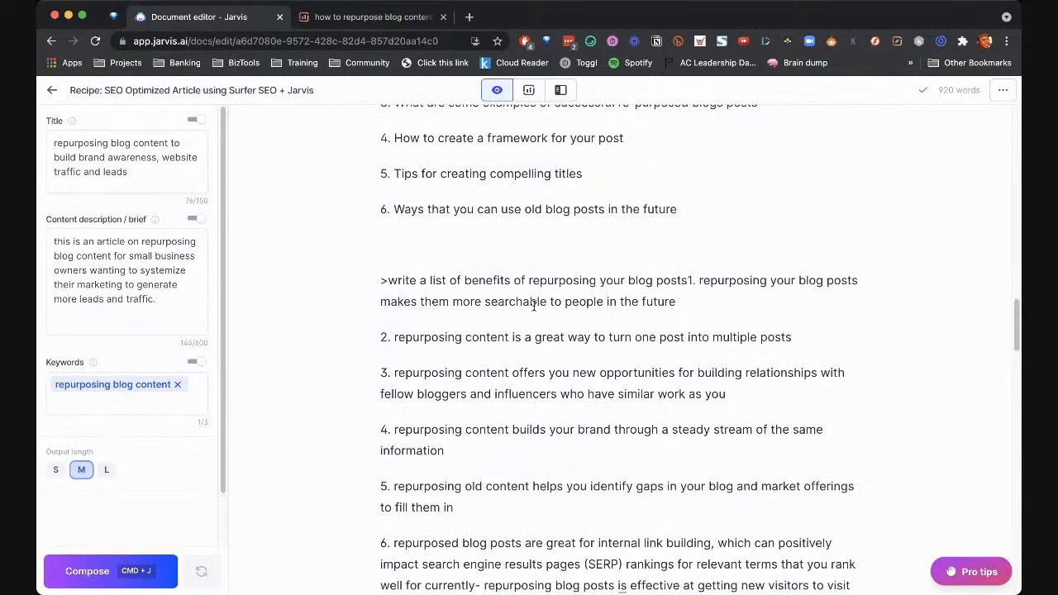
{"action": "left_click", "coordinate": [686, 284]}
{"action": "key", "text": "Return"}
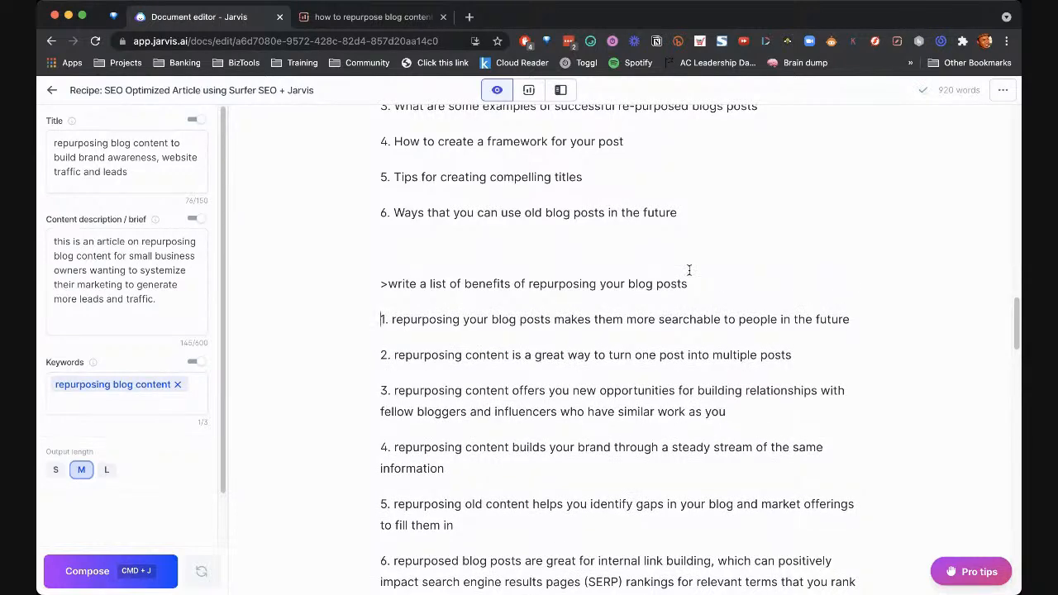
Copy the "***" separator above the outline and insert it below "1. How to repurpose blog content"
{"action": "scroll", "coordinate": [690, 271], "scroll_direction": "up", "scroll_amount": 2}
{"action": "scroll", "coordinate": [690, 270], "scroll_direction": "up", "scroll_amount": 1}
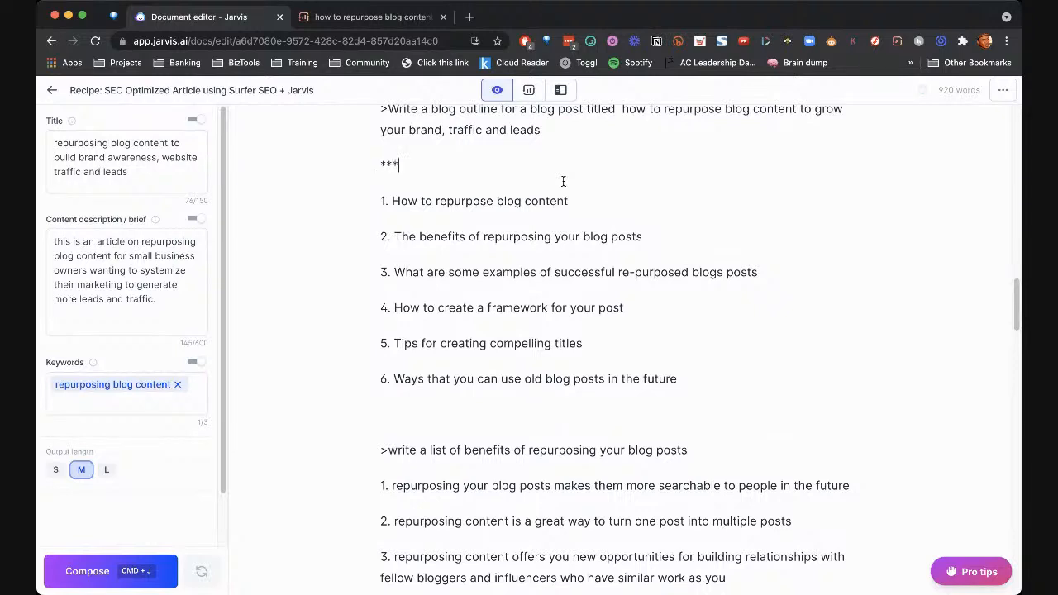
{"action": "key", "text": "shift+Home"}
{"action": "key", "text": "ctrl+c"}
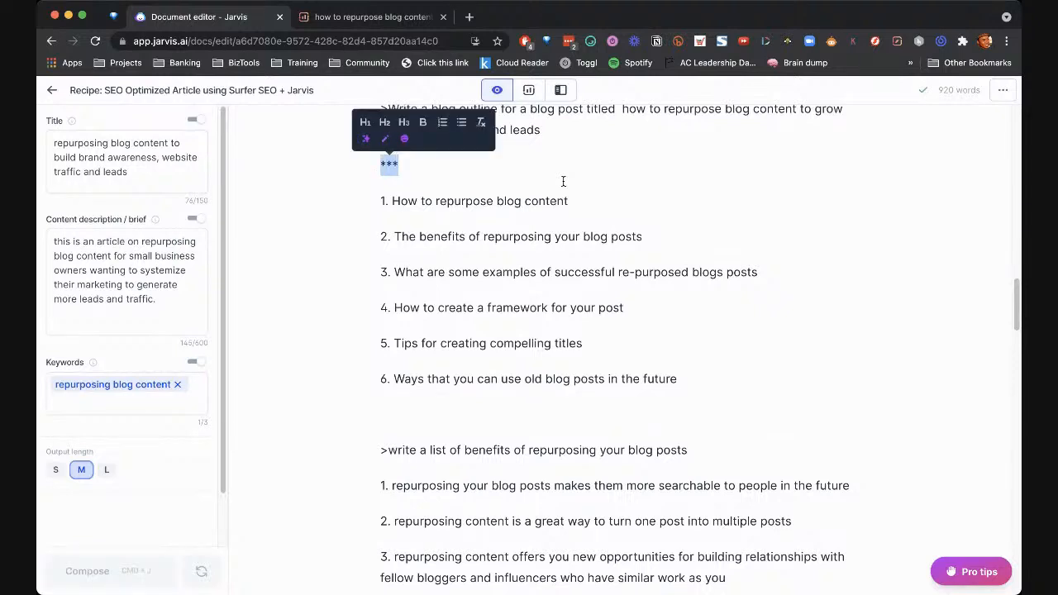
{"action": "left_click", "coordinate": [592, 202]}
{"action": "key", "text": "Return"}
{"action": "key", "text": "ctrl+v"}
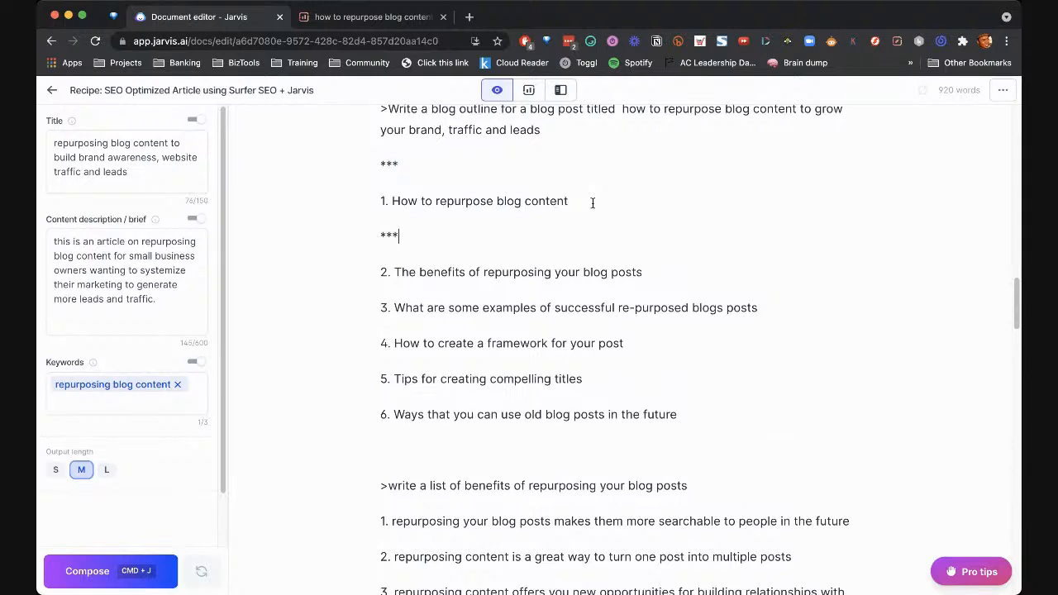
Insert "***" separators between the remaining outline items, from item 2 through item 6
{"action": "key", "text": "Return"}
{"action": "key", "text": "BackSpace"}
{"action": "key", "text": "Home"}
{"action": "key", "text": "Return"}
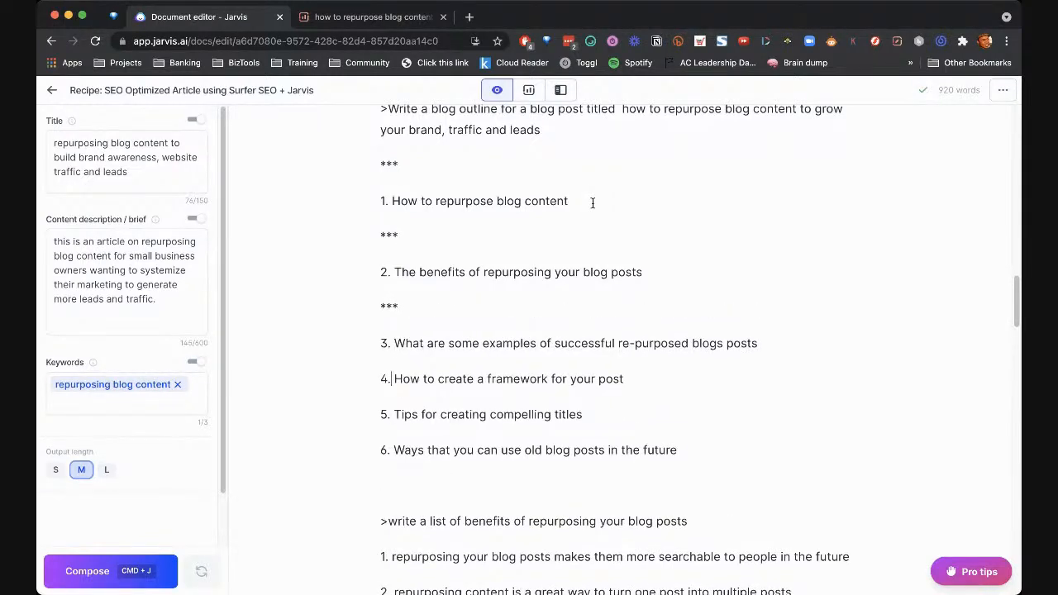
{"action": "key", "text": "ctrl+v"}
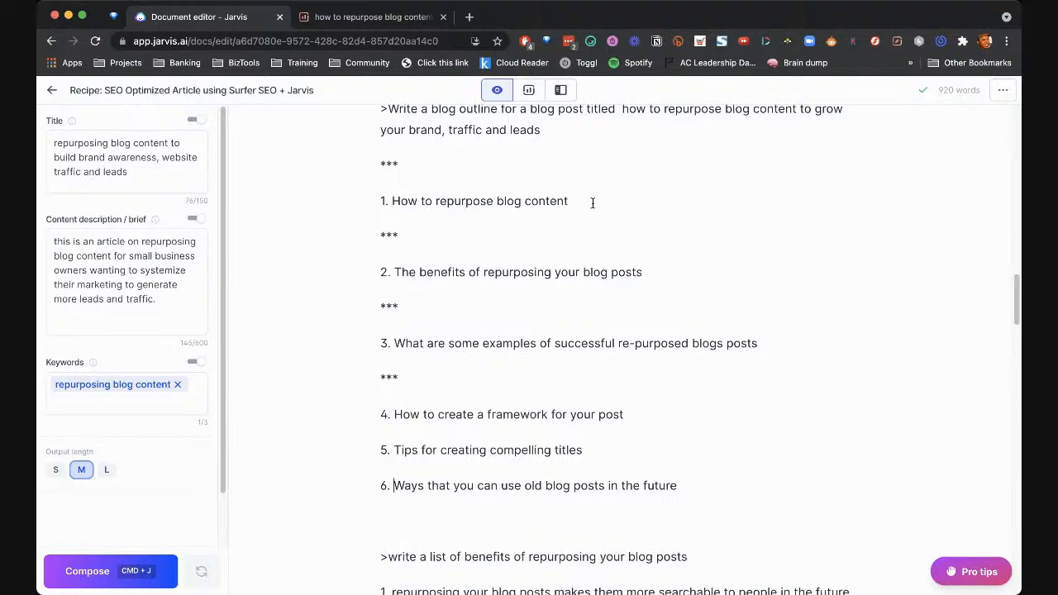
{"action": "key", "text": "Return"}
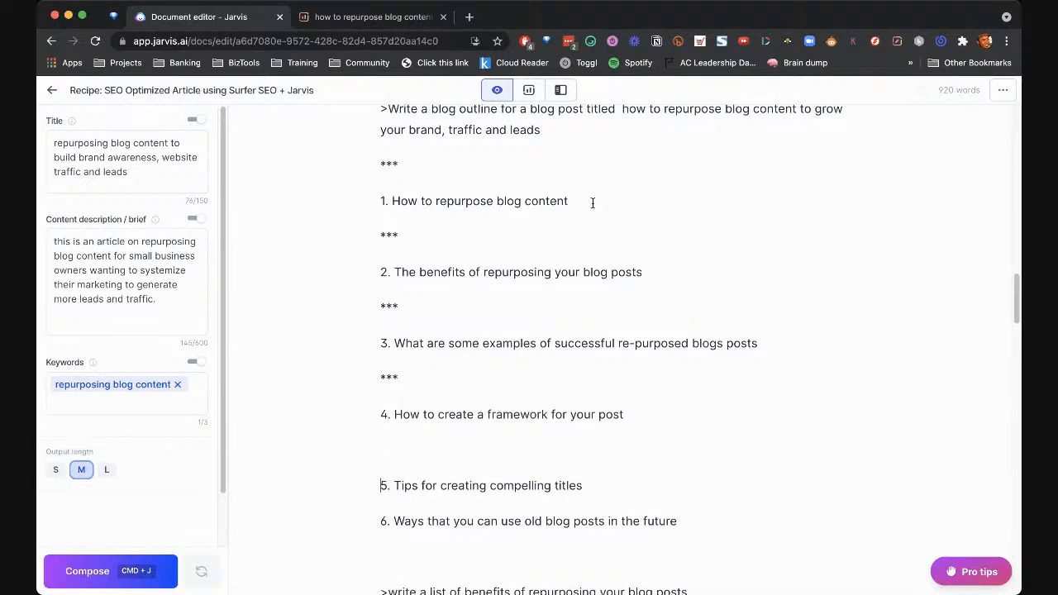
{"action": "key", "text": "ctrl+v"}
{"action": "key", "text": "Return"}
{"action": "key", "text": "ctrl+v"}
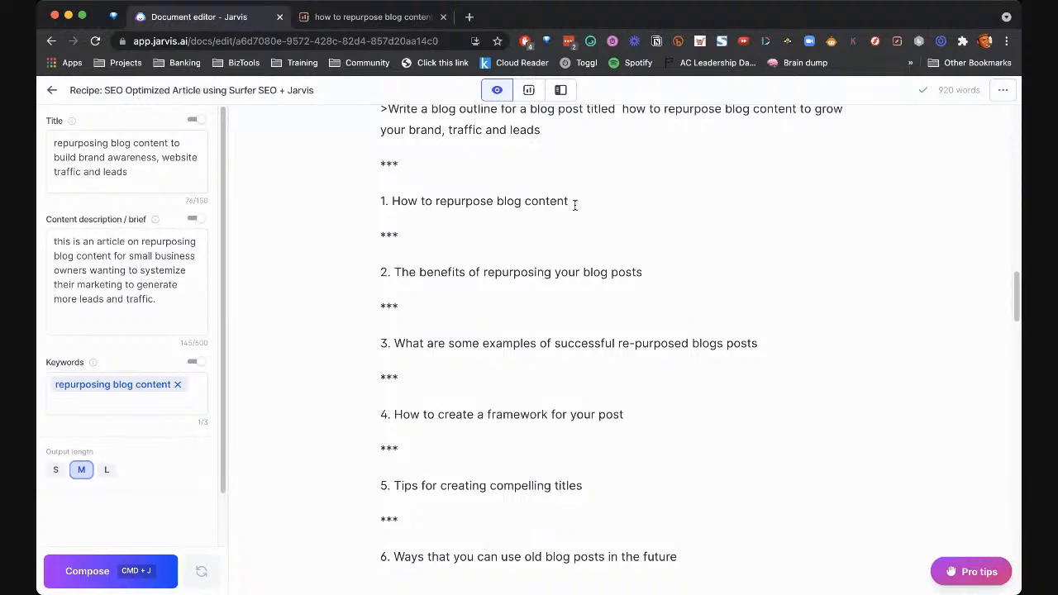
Format "1. How to repurpose blog content" as an H2 heading and add an empty line below it
{"action": "scroll", "coordinate": [570, 211], "scroll_direction": "up", "scroll_amount": 1}
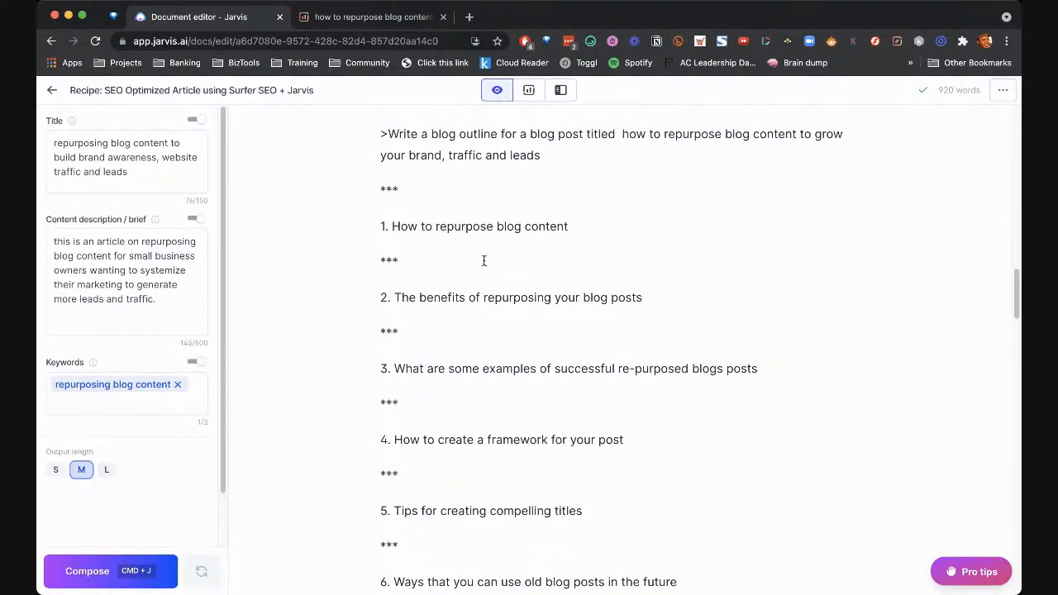
{"action": "left_click_drag", "start_coordinate": [574, 229], "coordinate": [371, 228]}
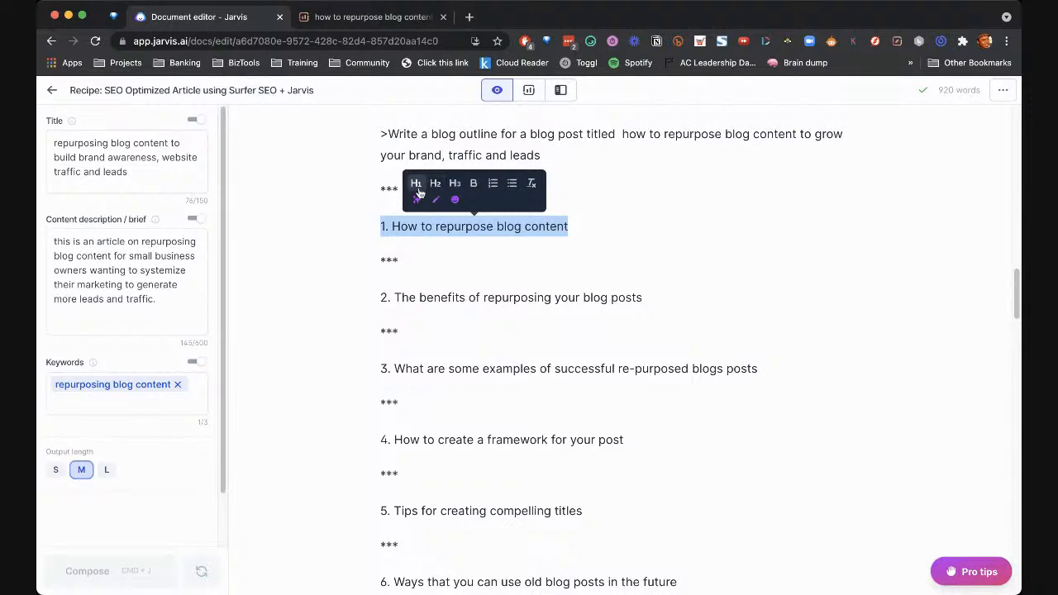
{"action": "left_click", "coordinate": [436, 184]}
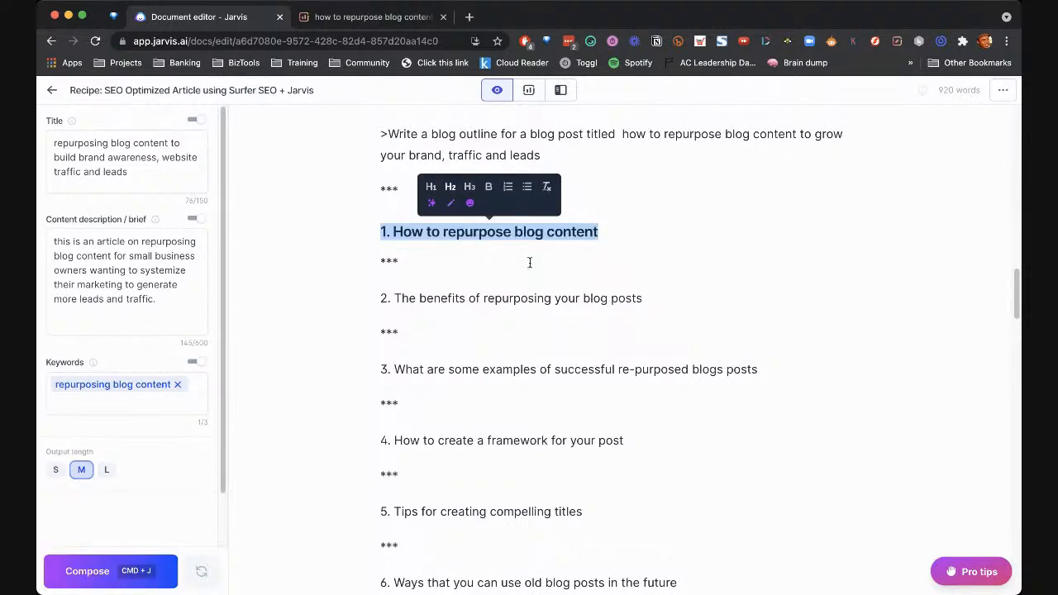
{"action": "left_click", "coordinate": [385, 260]}
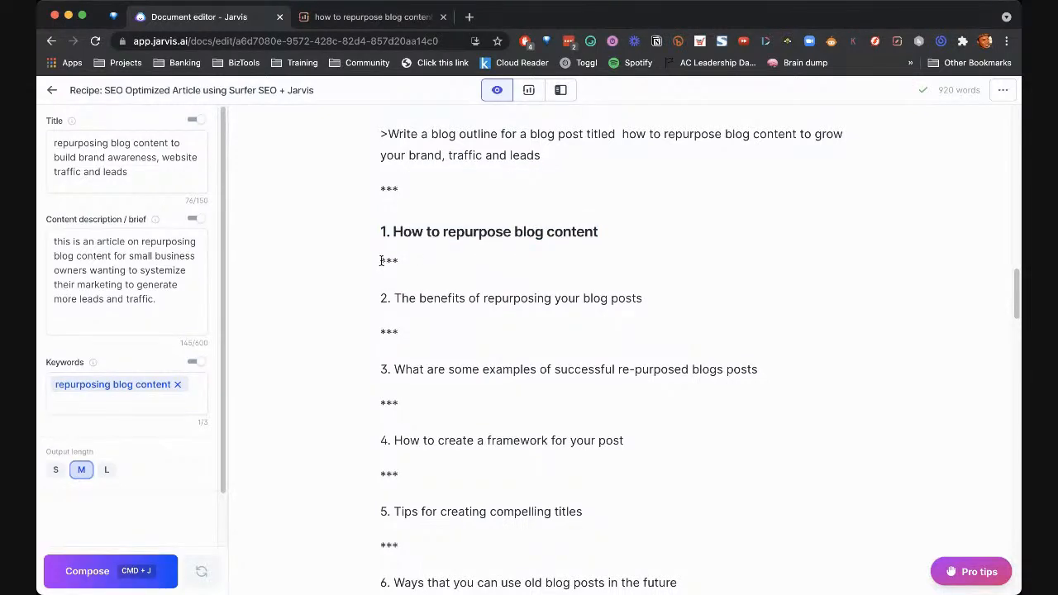
{"action": "key", "text": "Return"}
Format "2. The benefits of repurposing your blog posts" as an H2 heading and add an empty line below it
{"action": "left_click_drag", "start_coordinate": [378, 333], "coordinate": [791, 337]}
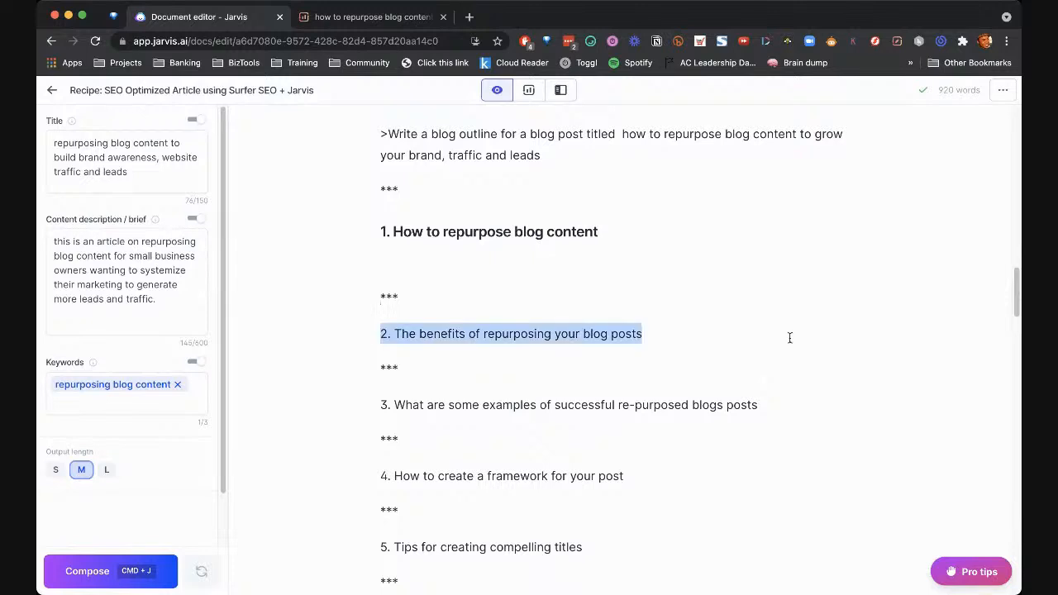
{"action": "left_click", "coordinate": [472, 292]}
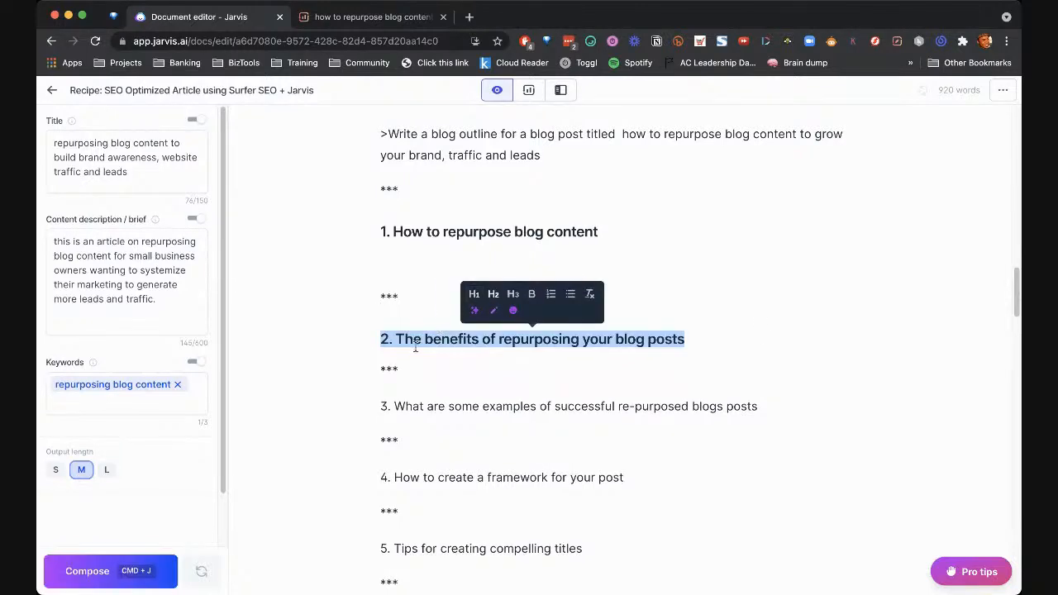
{"action": "left_click", "coordinate": [388, 371]}
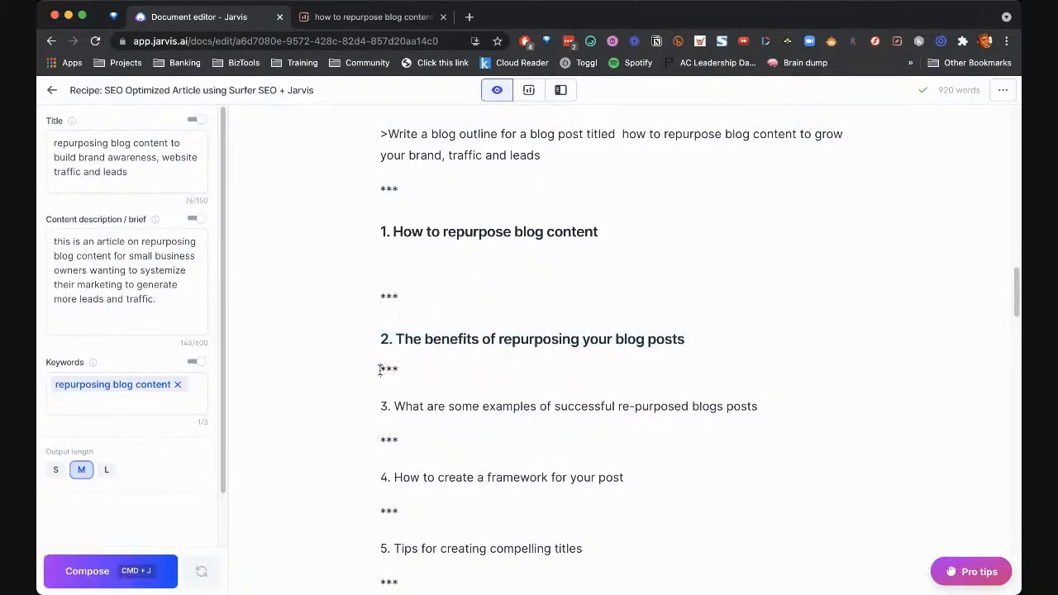
{"action": "key", "text": "Return"}
{"action": "scroll", "coordinate": [706, 317], "scroll_direction": "down", "scroll_amount": 5}
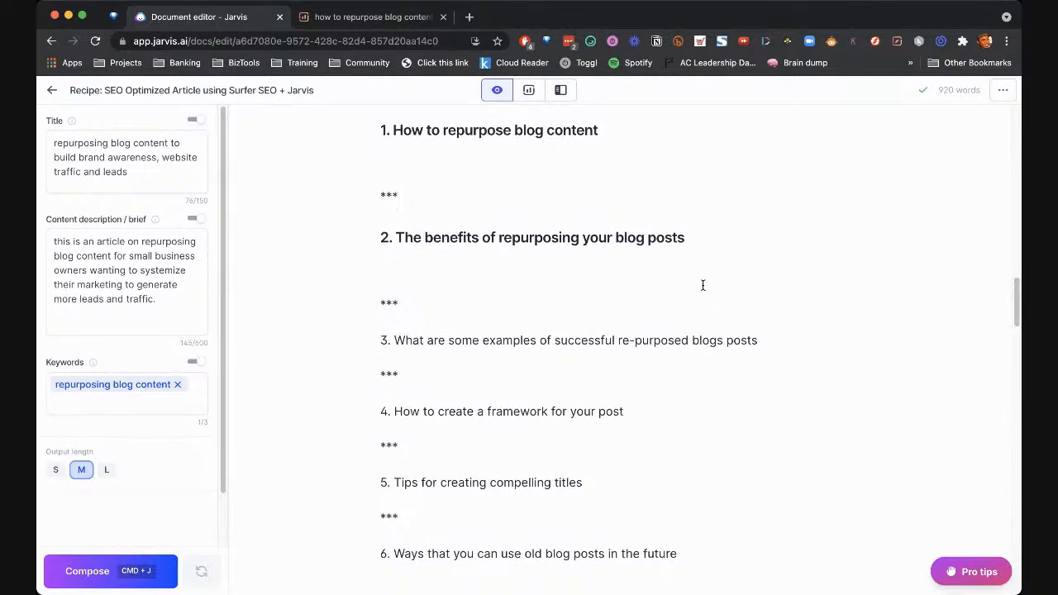
Move the ">write a list of benefits" command and its generated list under the heading "2. The benefits of repurposing your blog posts"
{"action": "scroll", "coordinate": [709, 287], "scroll_direction": "up", "scroll_amount": 3}
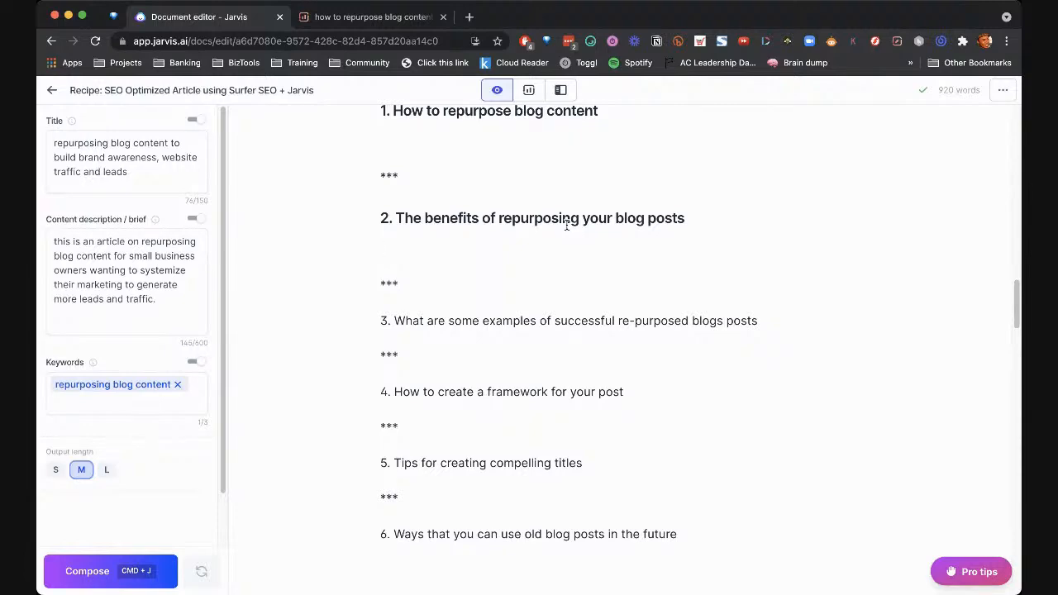
{"action": "scroll", "coordinate": [720, 279], "scroll_direction": "down", "scroll_amount": 5}
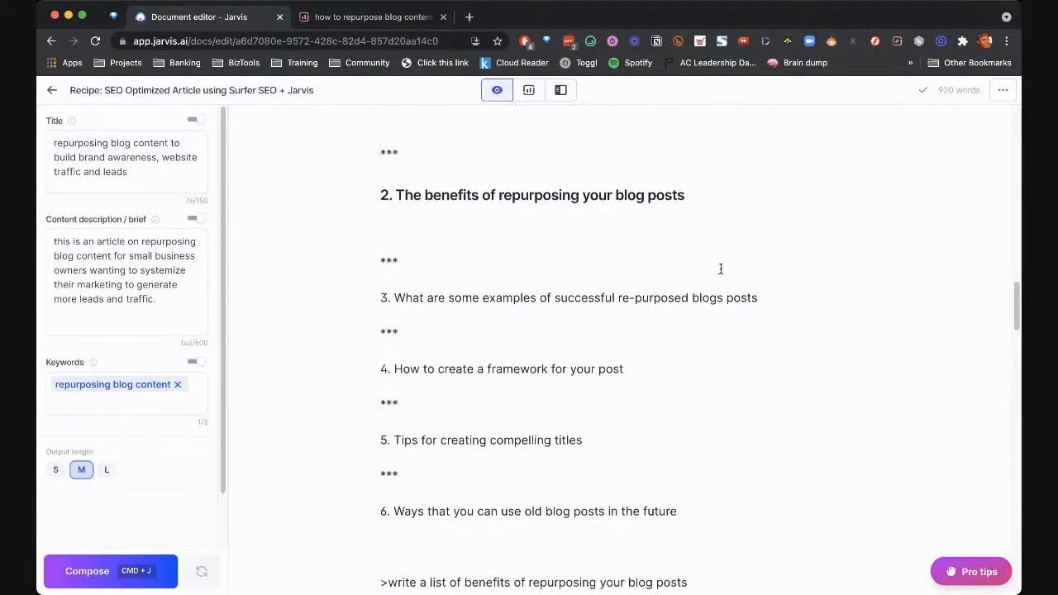
{"action": "scroll", "coordinate": [637, 369], "scroll_direction": "down", "scroll_amount": 3}
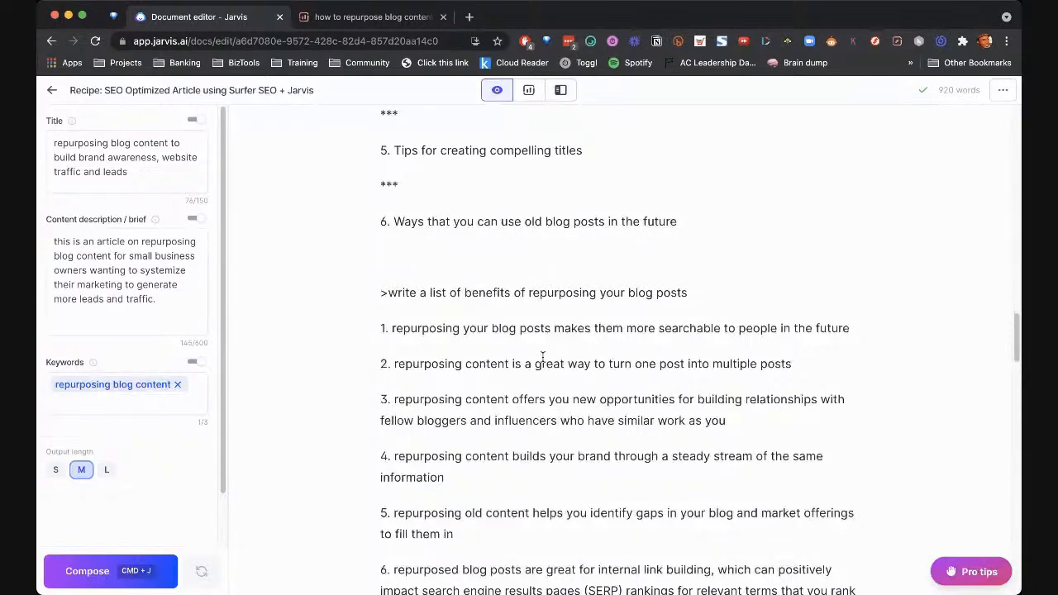
{"action": "scroll", "coordinate": [541, 356], "scroll_direction": "down", "scroll_amount": 1}
{"action": "scroll", "coordinate": [454, 303], "scroll_direction": "down", "scroll_amount": 1}
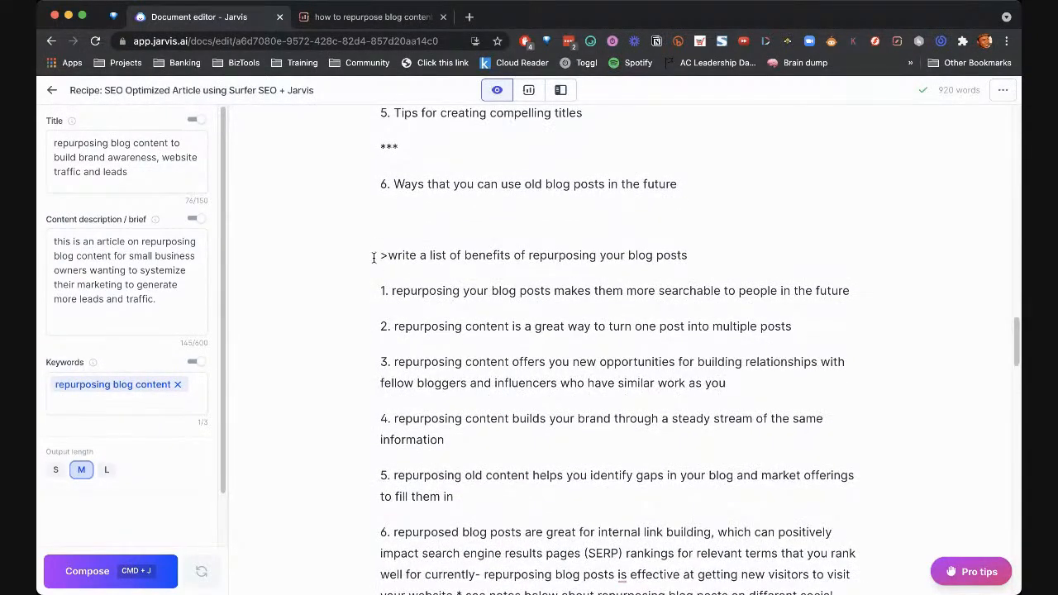
{"action": "left_click_drag", "start_coordinate": [374, 256], "coordinate": [654, 356]}
{"action": "scroll", "coordinate": [742, 424], "scroll_direction": "down", "scroll_amount": 5}
{"action": "scroll", "coordinate": [742, 425], "scroll_direction": "down", "scroll_amount": 10}
{"action": "key", "text": "BackSpace"}
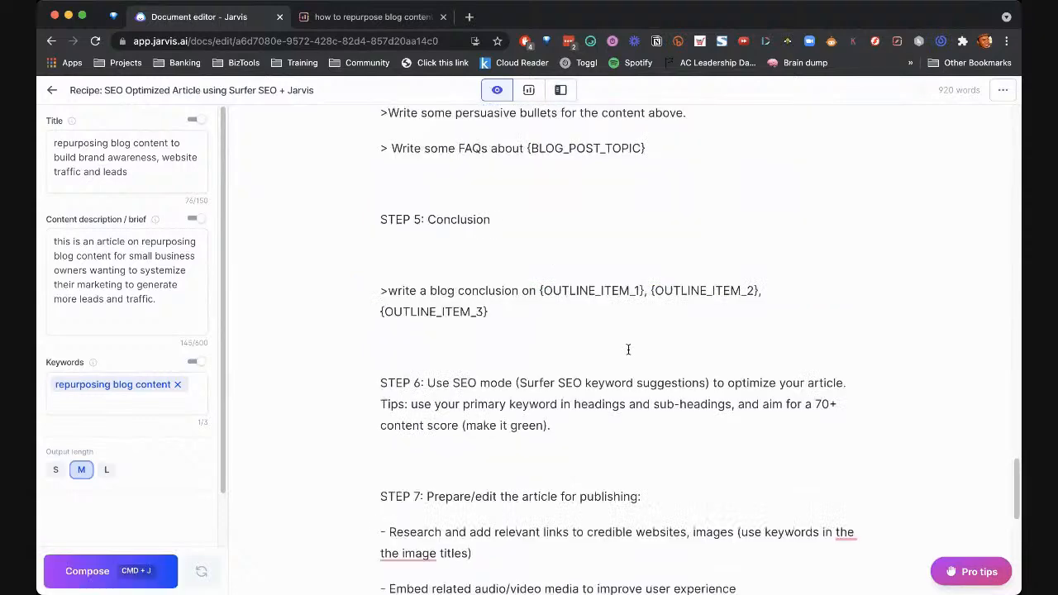
{"action": "scroll", "coordinate": [499, 314], "scroll_direction": "up", "scroll_amount": 5}
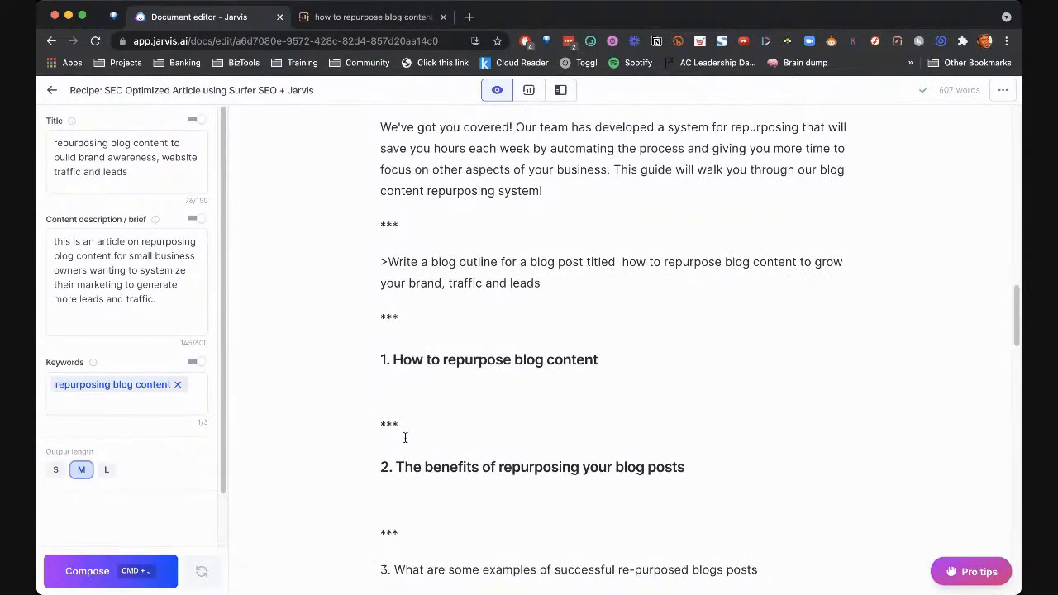
{"action": "key", "text": "super+z"}
{"action": "scroll", "coordinate": [604, 353], "scroll_direction": "up", "scroll_amount": 5}
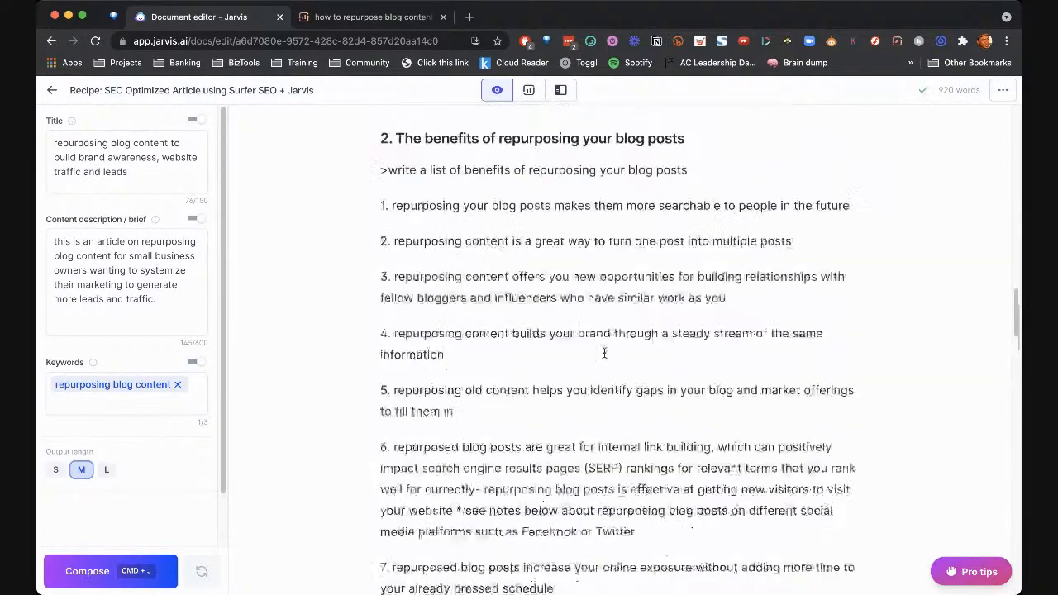
{"action": "scroll", "coordinate": [604, 353], "scroll_direction": "up", "scroll_amount": 2}
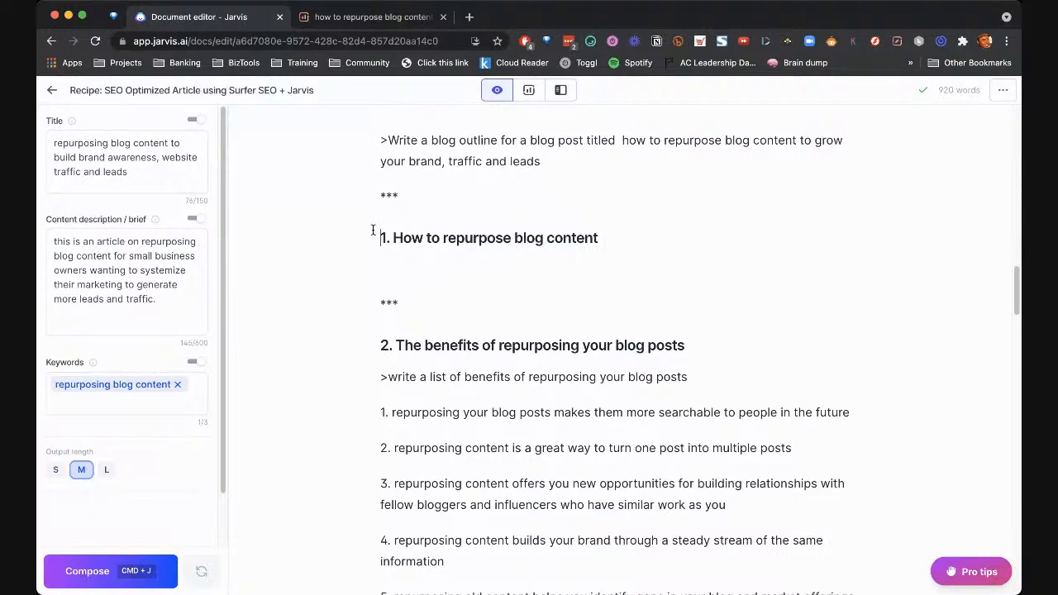
Remove the heading "1. How to repurpose blog content" and its "***" separator from above the benefits section
{"action": "left_click_drag", "start_coordinate": [373, 231], "coordinate": [546, 309]}
{"action": "key", "text": "BackSpace"}
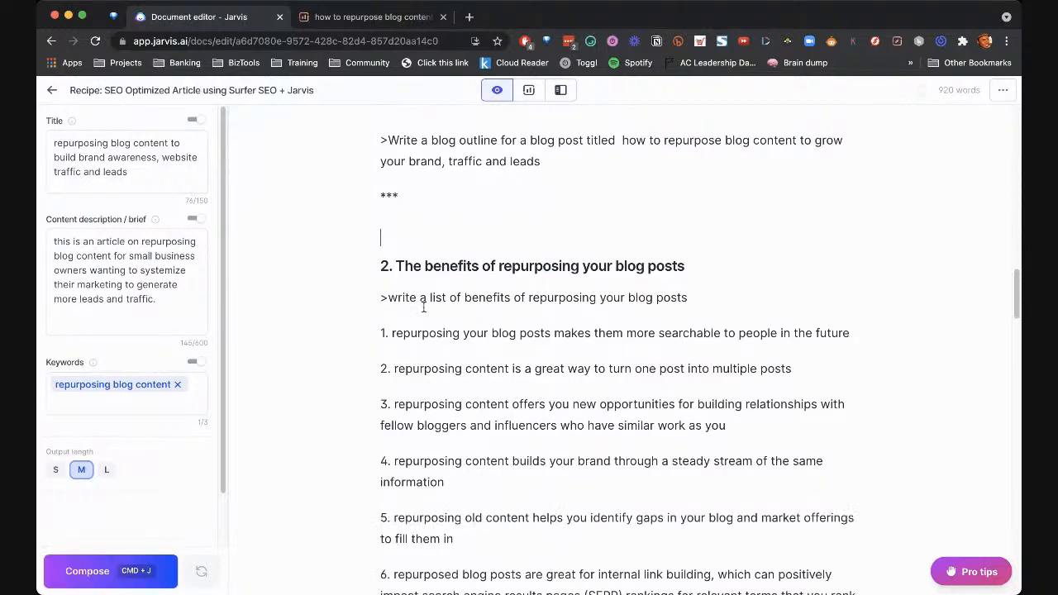
Renumber the heading "The benefits of repurposing your blog posts" as 1 and remove the empty line above it
{"action": "double_click", "coordinate": [384, 266]}
{"action": "type", "text": "1"}
{"action": "left_click", "coordinate": [386, 243]}
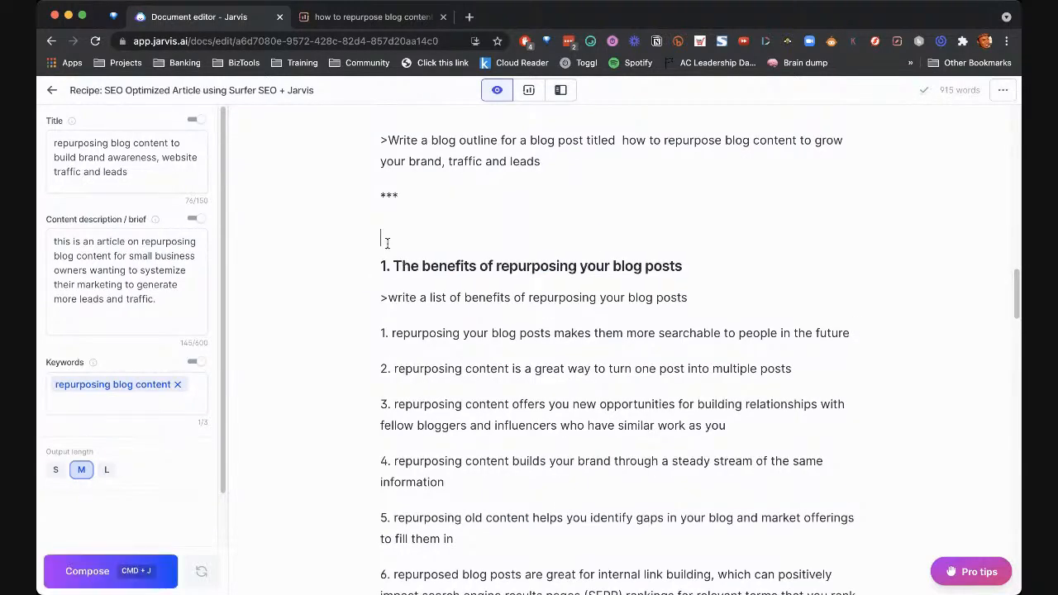
{"action": "key", "text": "BackSpace"}
Remove the empty lines below the tenth benefit and correct the spelling of its first word to "repurposing"
{"action": "scroll", "coordinate": [550, 308], "scroll_direction": "down", "scroll_amount": 3}
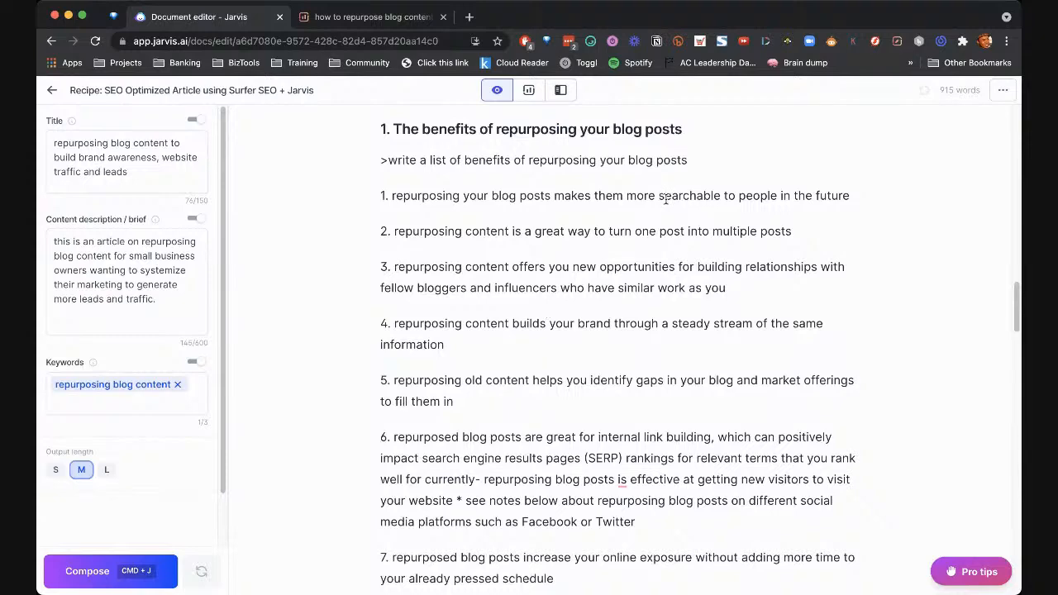
{"action": "scroll", "coordinate": [665, 198], "scroll_direction": "down", "scroll_amount": 8}
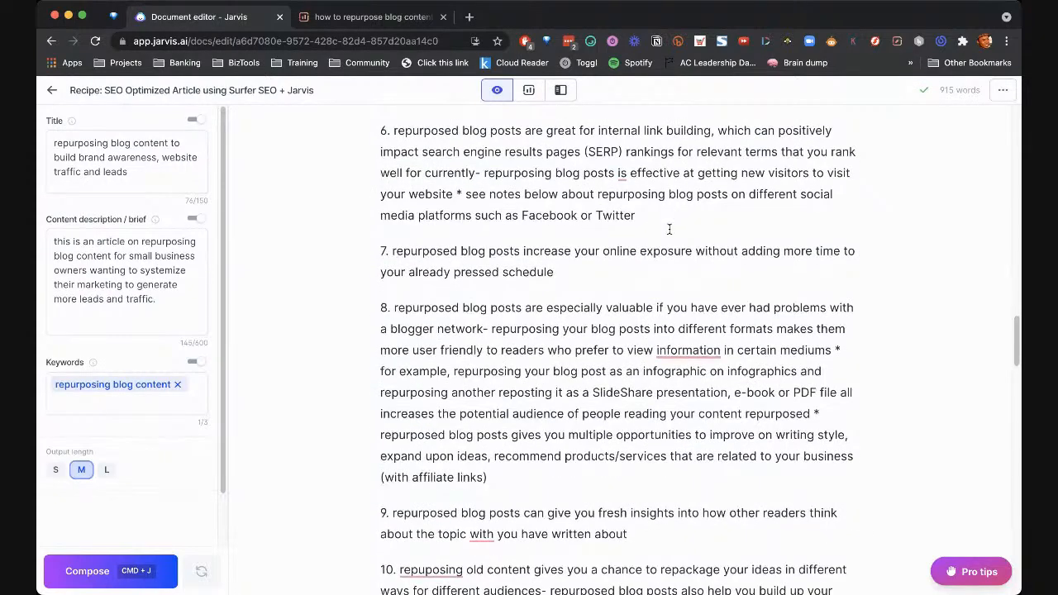
{"action": "scroll", "coordinate": [659, 243], "scroll_direction": "down", "scroll_amount": 7}
{"action": "left_click", "coordinate": [440, 376]}
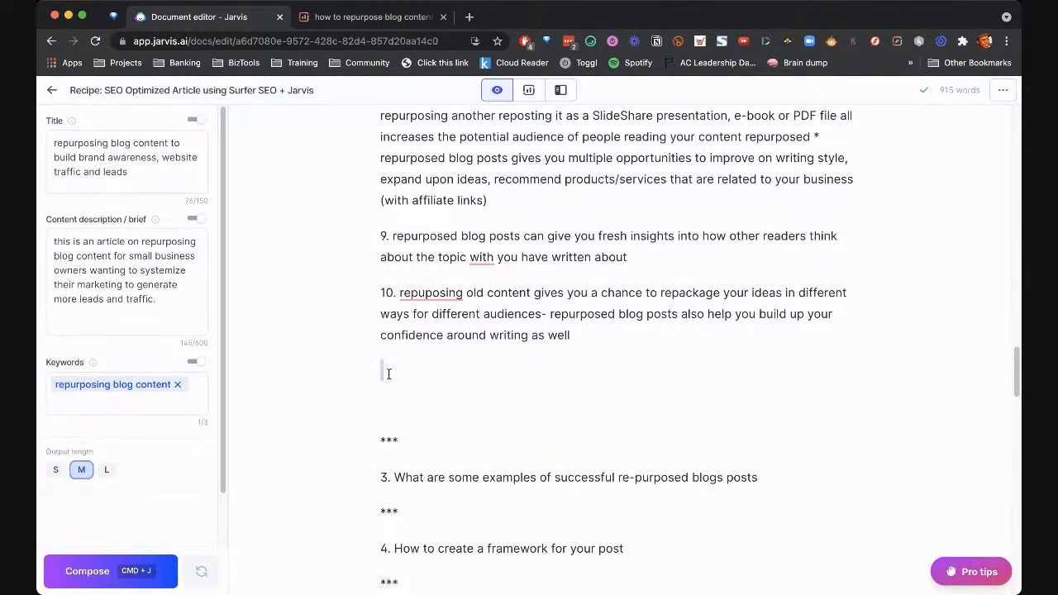
{"action": "key", "text": "BackSpace"}
{"action": "key", "text": "BackSpace"}
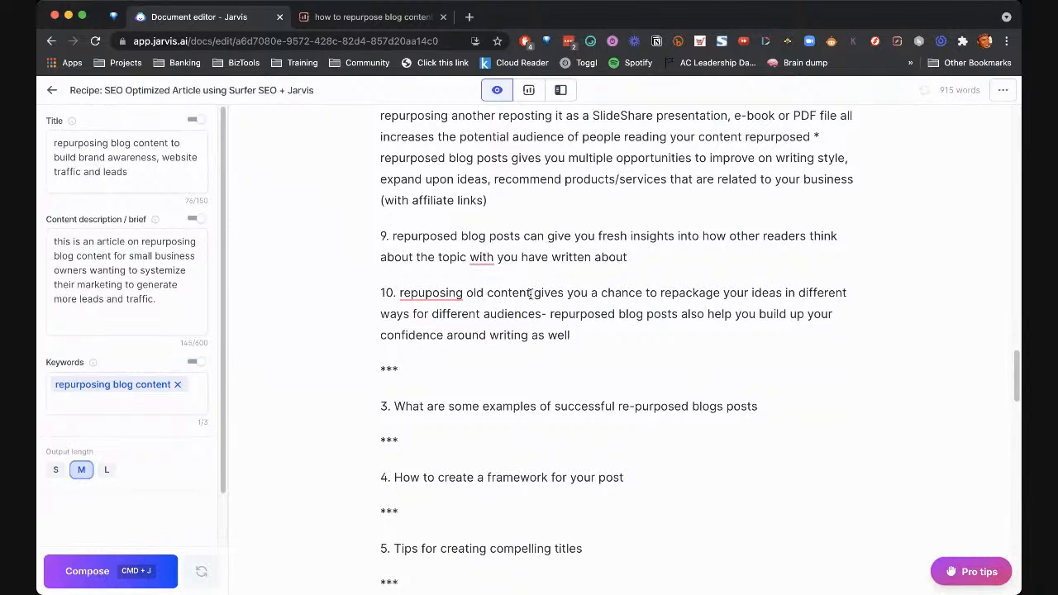
{"action": "left_click", "coordinate": [431, 293]}
{"action": "left_click", "coordinate": [369, 317]}
Renumber the outline item "What are some examples of successful re-purposed blogs posts" as 2
{"action": "scroll", "coordinate": [556, 321], "scroll_direction": "down", "scroll_amount": 2}
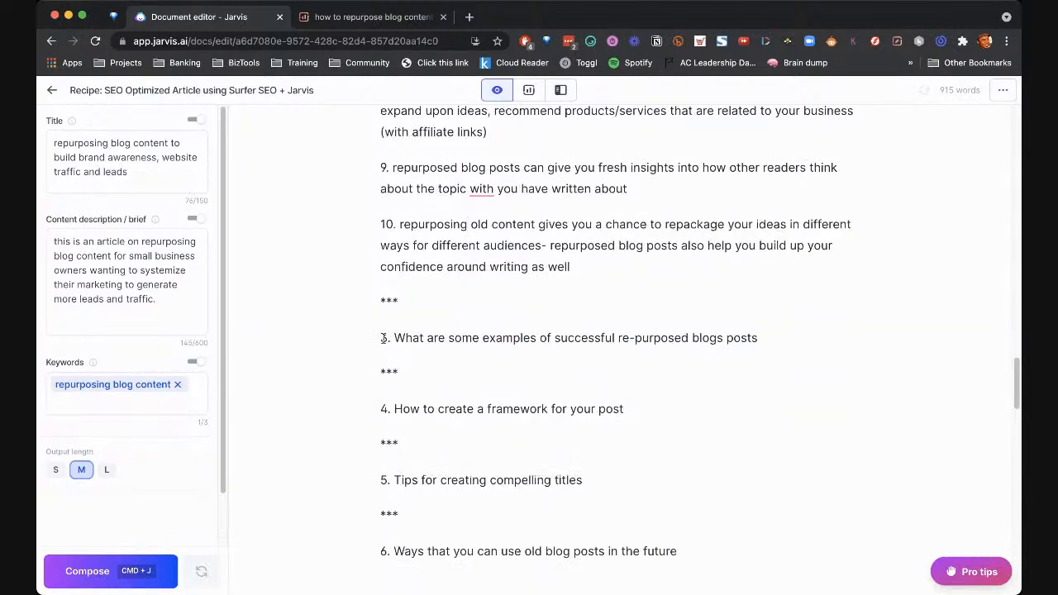
{"action": "left_click", "coordinate": [385, 338]}
{"action": "left_click_drag", "start_coordinate": [394, 338], "coordinate": [371, 338]}
{"action": "left_click", "coordinate": [386, 338]}
{"action": "type", "text": "2"}
{"action": "left_click", "coordinate": [634, 338]}
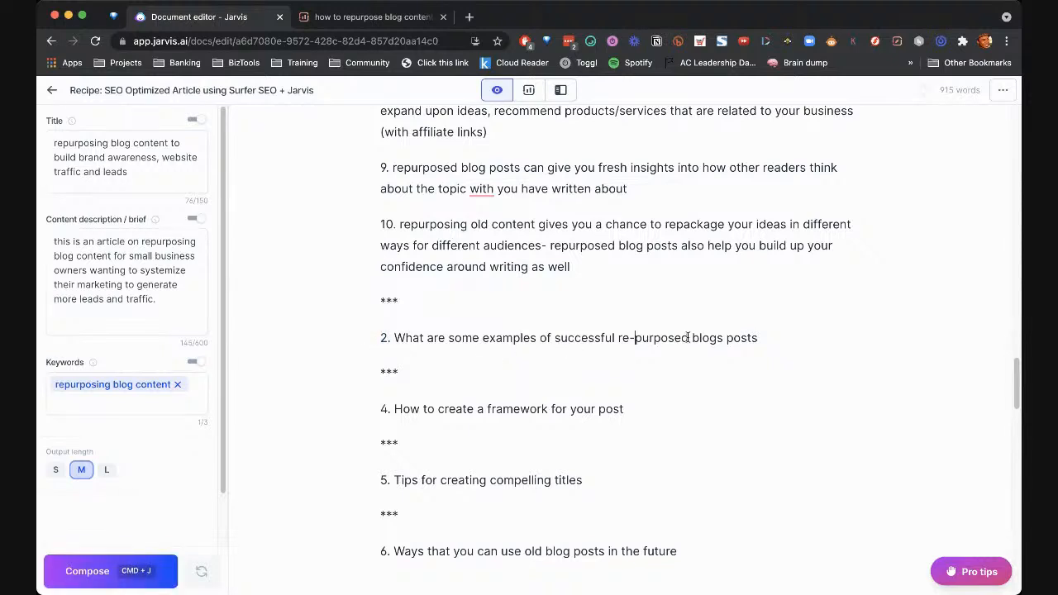
Move the ">write about {OUTLINE_ITEM_2}" command to a new line below "2. What are some examples of successful re-purposed blogs posts"
{"action": "left_click_drag", "start_coordinate": [777, 336], "coordinate": [342, 341]}
{"action": "left_click", "coordinate": [782, 338]}
{"action": "scroll", "coordinate": [706, 335], "scroll_direction": "down", "scroll_amount": 8}
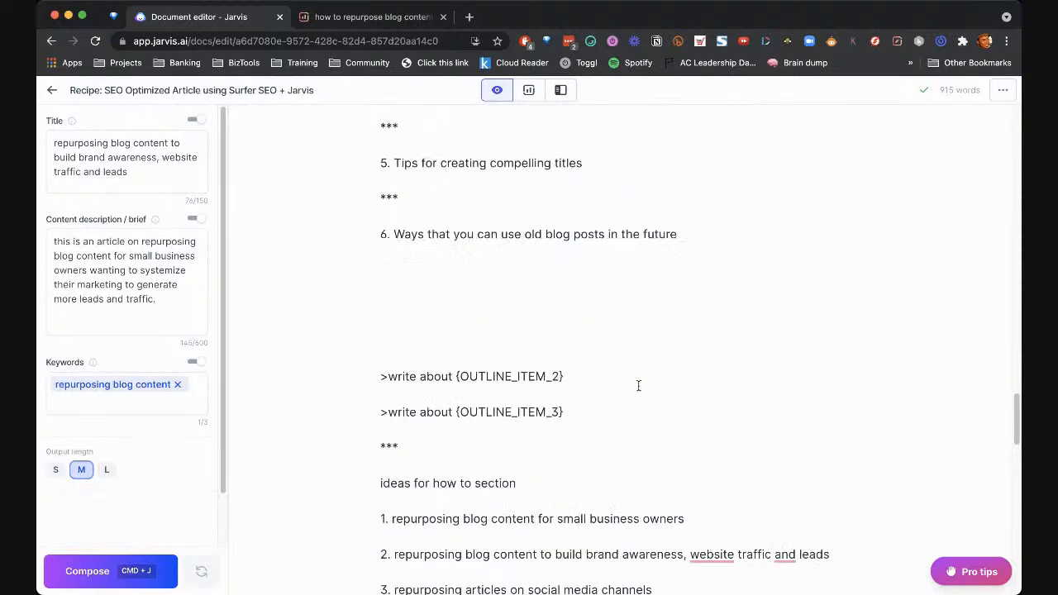
{"action": "left_click_drag", "start_coordinate": [593, 366], "coordinate": [307, 367]}
{"action": "key", "text": "super+c"}
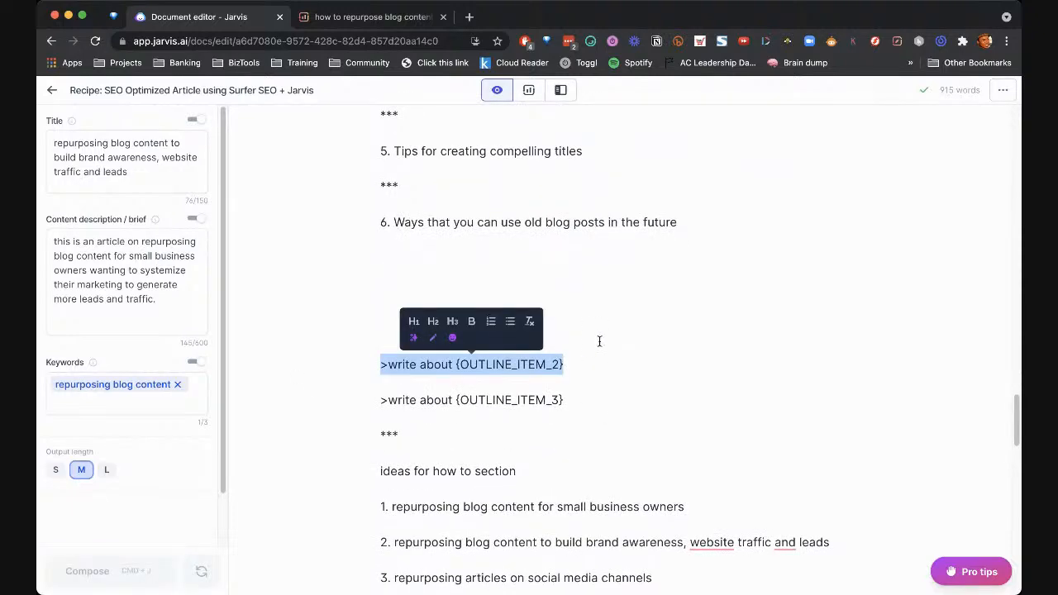
{"action": "key", "text": "BackSpace"}
{"action": "scroll", "coordinate": [599, 341], "scroll_direction": "up", "scroll_amount": 8}
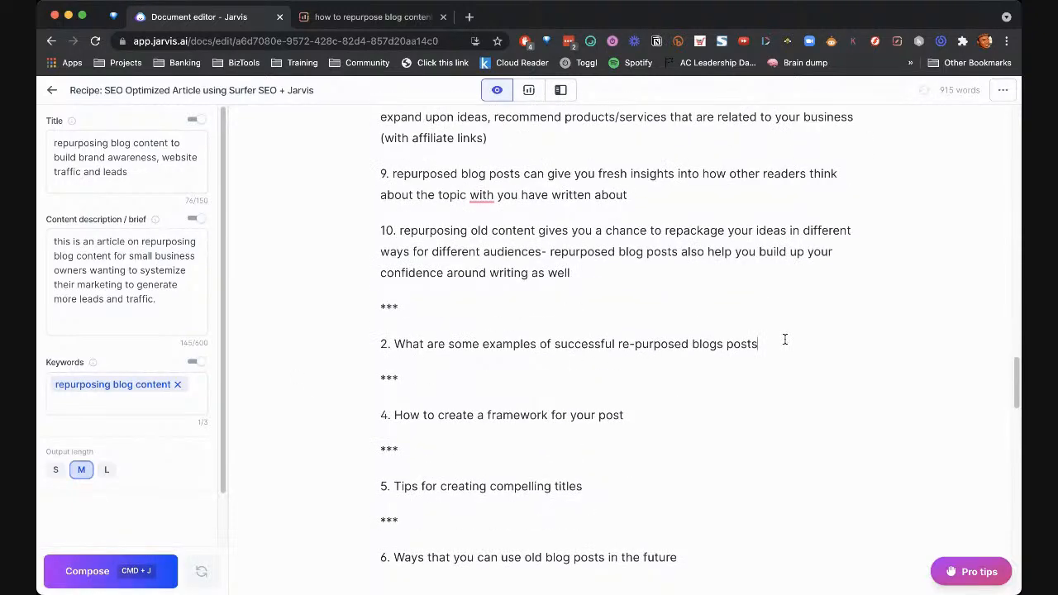
{"action": "key", "text": "Return"}
{"action": "key", "text": "super+v"}
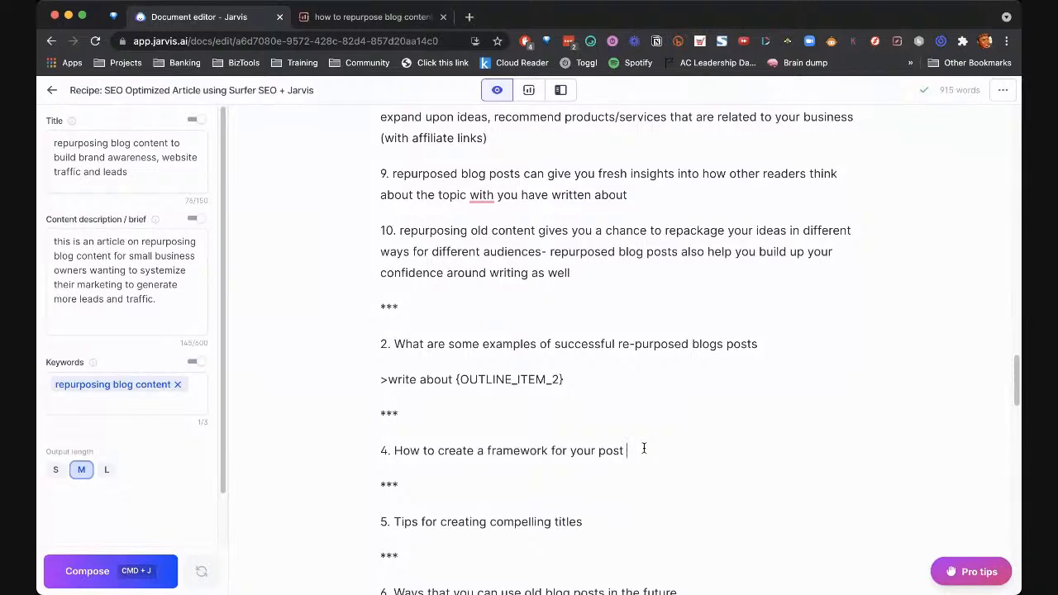
Add the ">write about {OUTLINE_ITEM_2}" command below "4. How to create a framework for your post" and "5. Tips for creating compelling titles"
{"action": "key", "text": "Return"}
{"action": "key", "text": "super+v"}
{"action": "scroll", "coordinate": [661, 455], "scroll_direction": "down", "scroll_amount": 3}
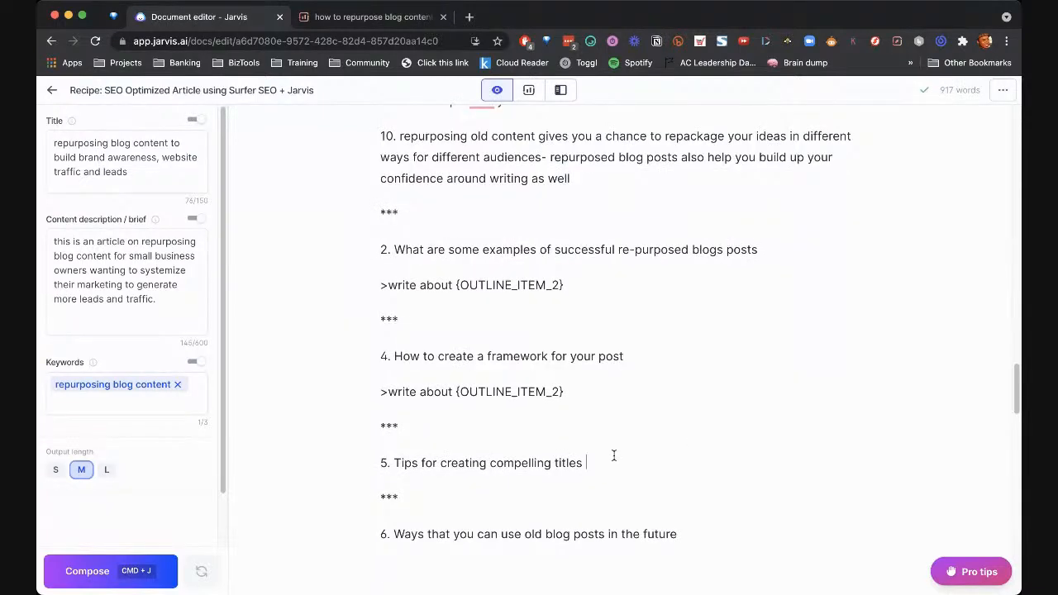
{"action": "key", "text": "Return"}
{"action": "key", "text": "super+v"}
Remove the surplus empty lines below "6. Ways that you can use old blog posts in the future"
{"action": "scroll", "coordinate": [614, 461], "scroll_direction": "down", "scroll_amount": 5}
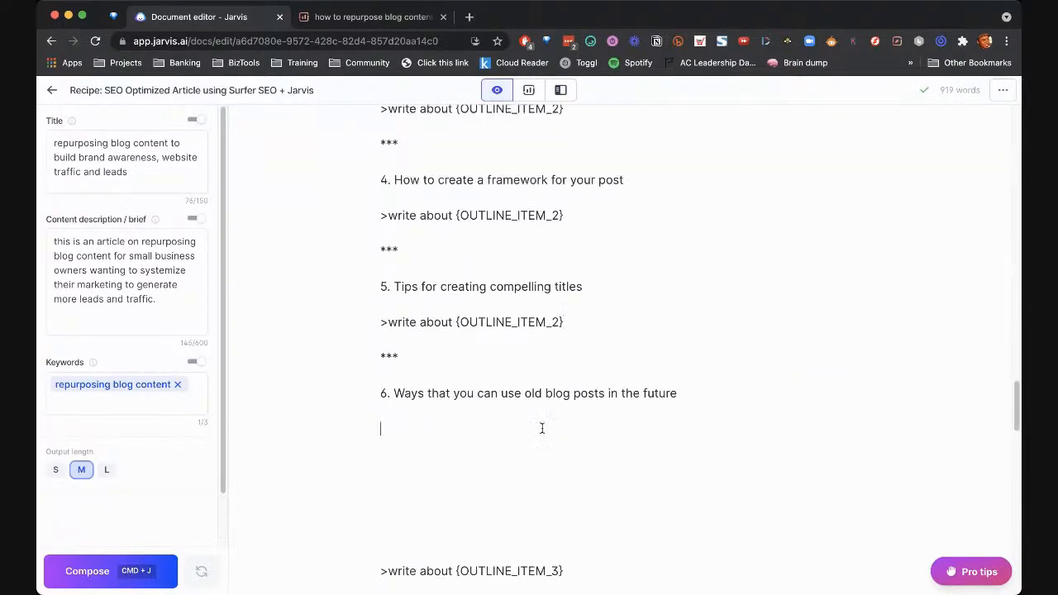
{"action": "key", "text": "BackSpace"}
{"action": "key", "text": "BackSpace"}
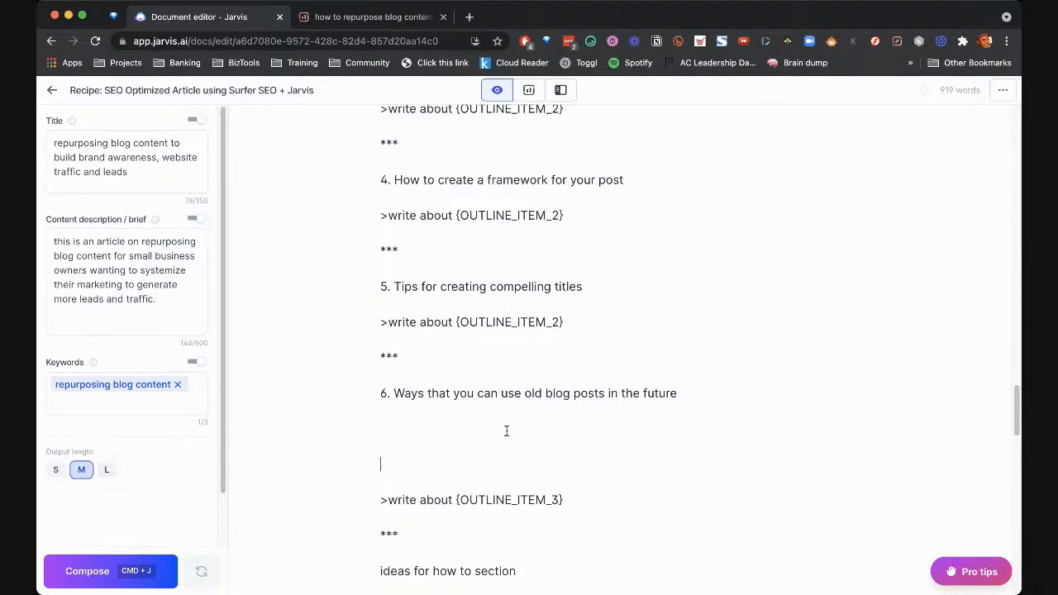
{"action": "key", "text": "BackSpace"}
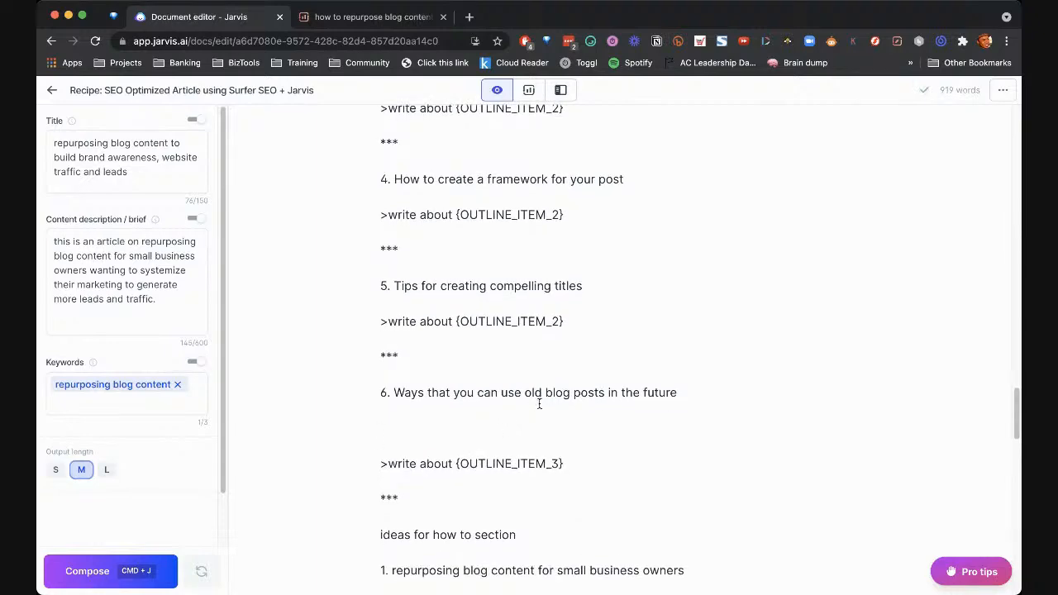
Review the remaining outline items with their commands and the seven ideas listed for the how-to section
{"action": "scroll", "coordinate": [542, 399], "scroll_direction": "down", "scroll_amount": 1}
{"action": "scroll", "coordinate": [551, 391], "scroll_direction": "up", "scroll_amount": 2}
{"action": "scroll", "coordinate": [552, 392], "scroll_direction": "up", "scroll_amount": 5}
{"action": "scroll", "coordinate": [550, 389], "scroll_direction": "down", "scroll_amount": 5}
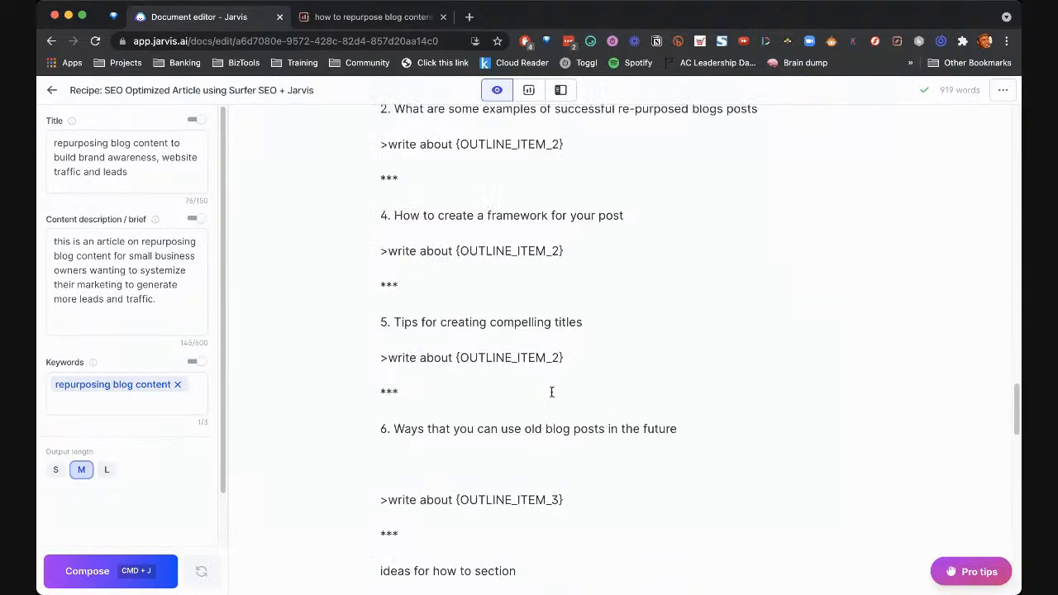
{"action": "scroll", "coordinate": [550, 389], "scroll_direction": "up", "scroll_amount": 3}
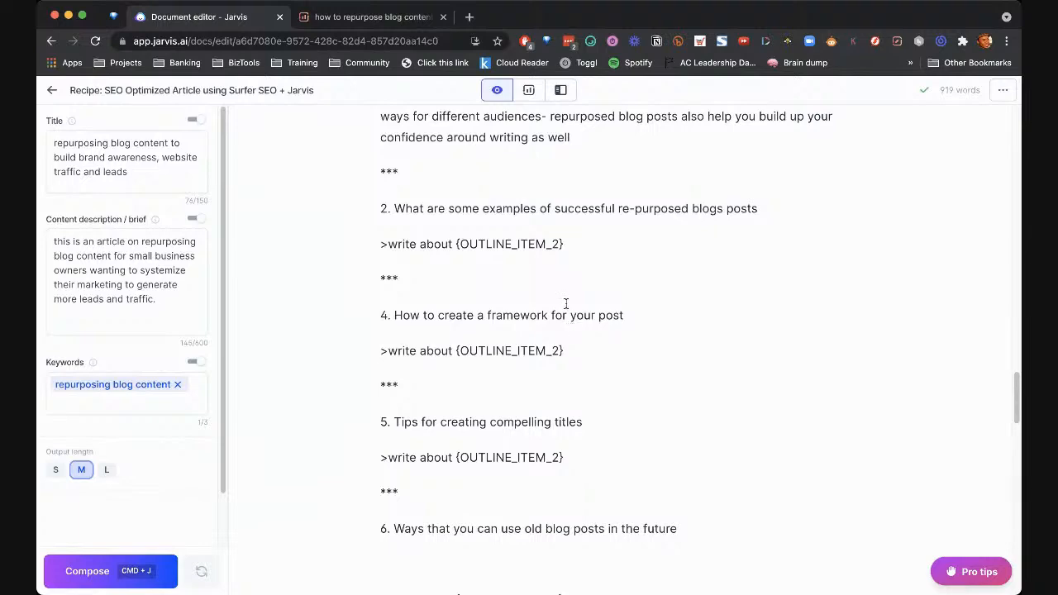
{"action": "scroll", "coordinate": [567, 306], "scroll_direction": "down", "scroll_amount": 8}
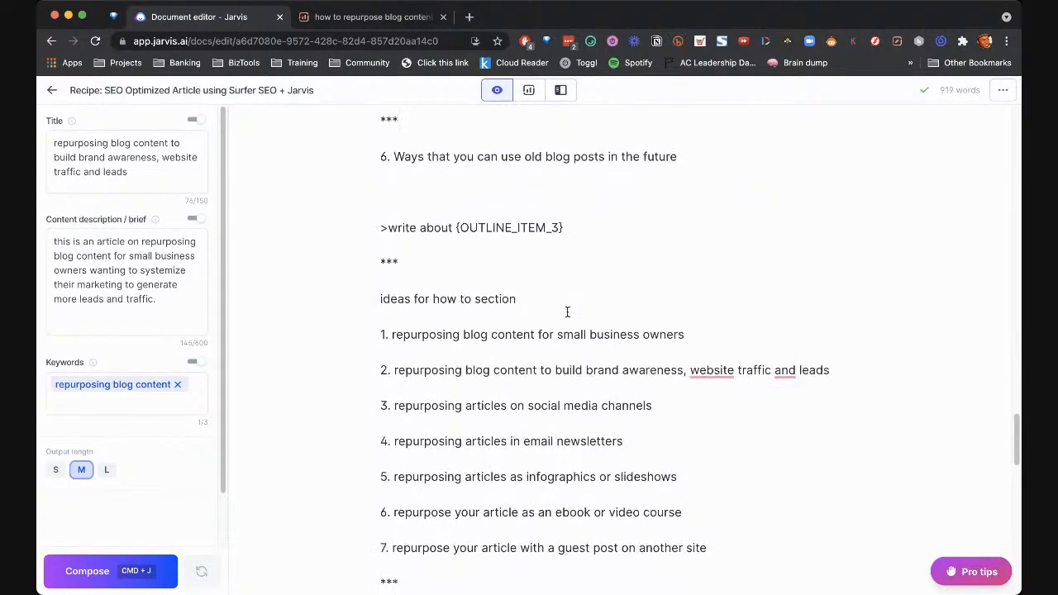
{"action": "scroll", "coordinate": [567, 311], "scroll_direction": "down", "scroll_amount": 2}
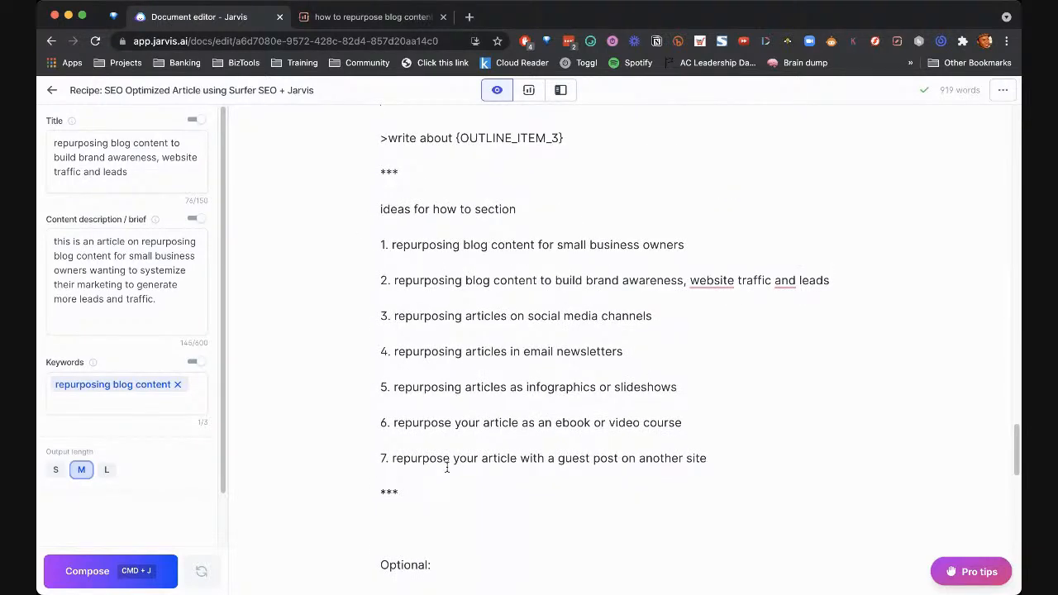
{"action": "left_click_drag", "start_coordinate": [760, 459], "coordinate": [380, 233]}
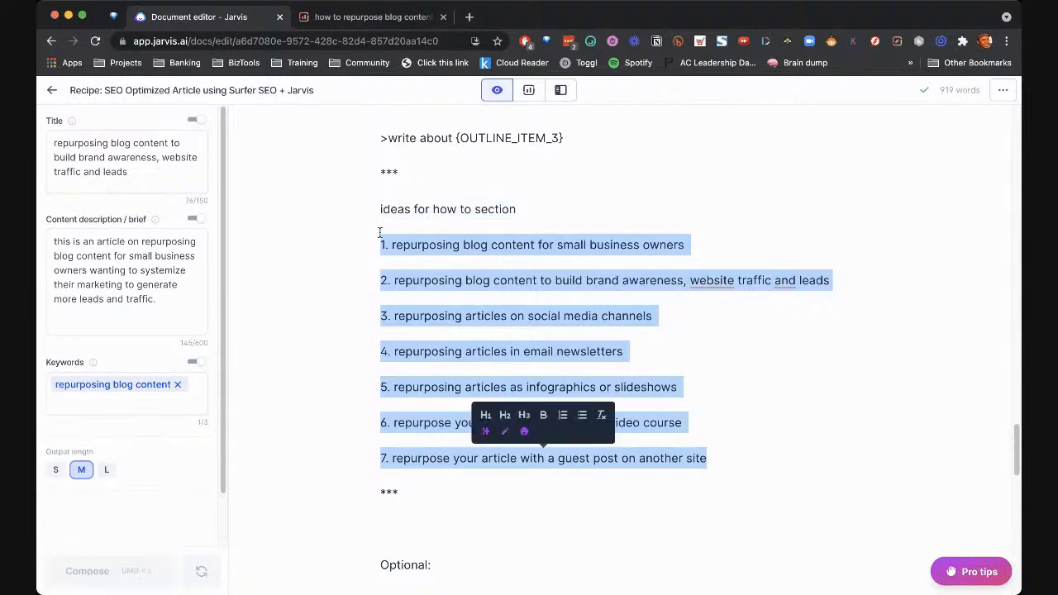
{"action": "left_click", "coordinate": [478, 339]}
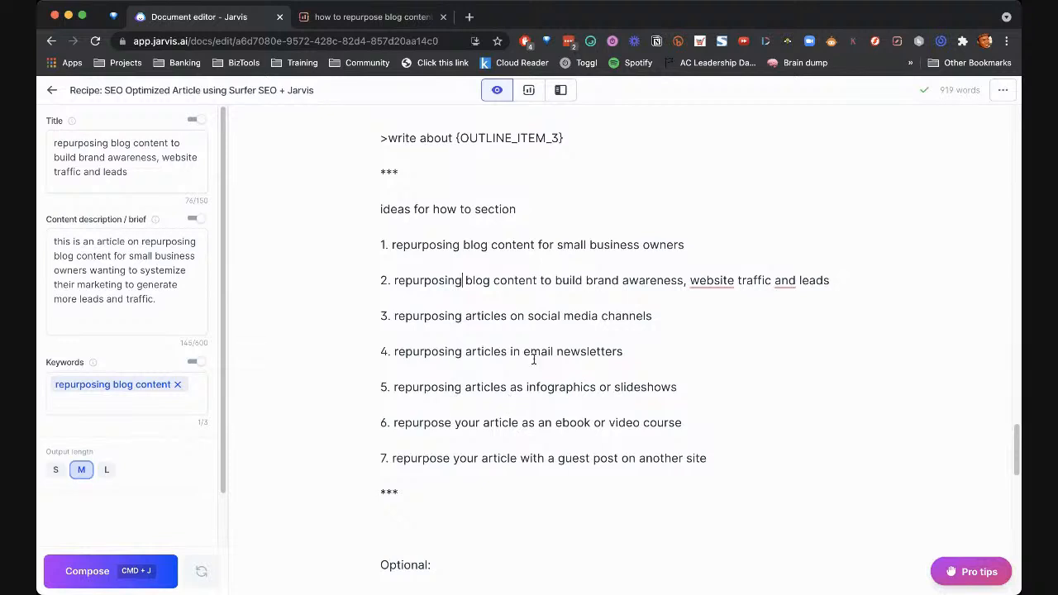
Delete ideas 1 and 2, about small business owners and brand awareness, from the how-to section list
{"action": "left_click_drag", "start_coordinate": [859, 283], "coordinate": [281, 250]}
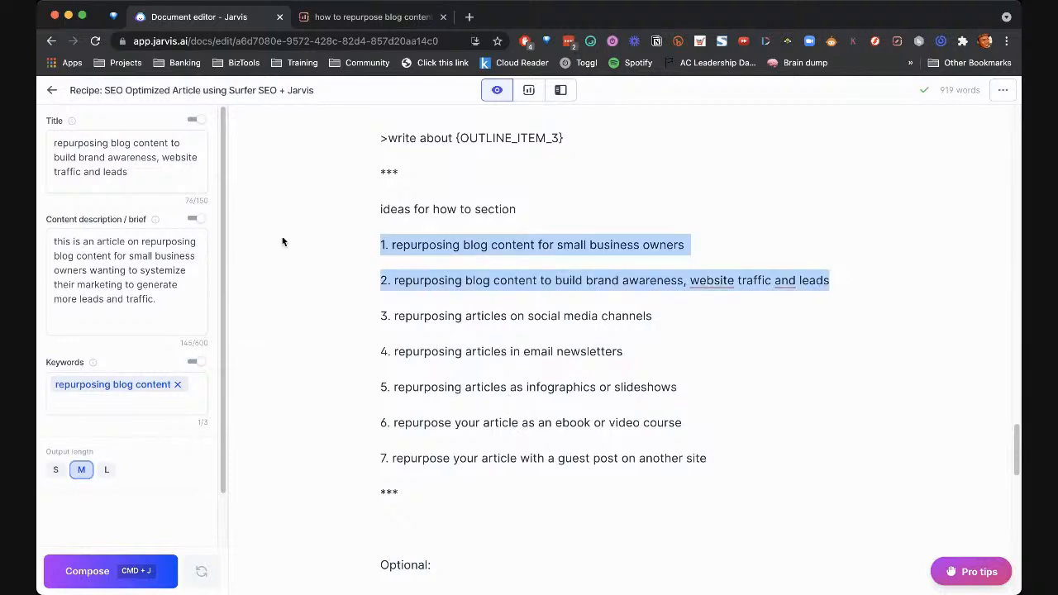
{"action": "key", "text": "BackSpace"}
{"action": "left_click_drag", "start_coordinate": [394, 280], "coordinate": [683, 435]}
{"action": "left_click_drag", "start_coordinate": [746, 427], "coordinate": [354, 260]}
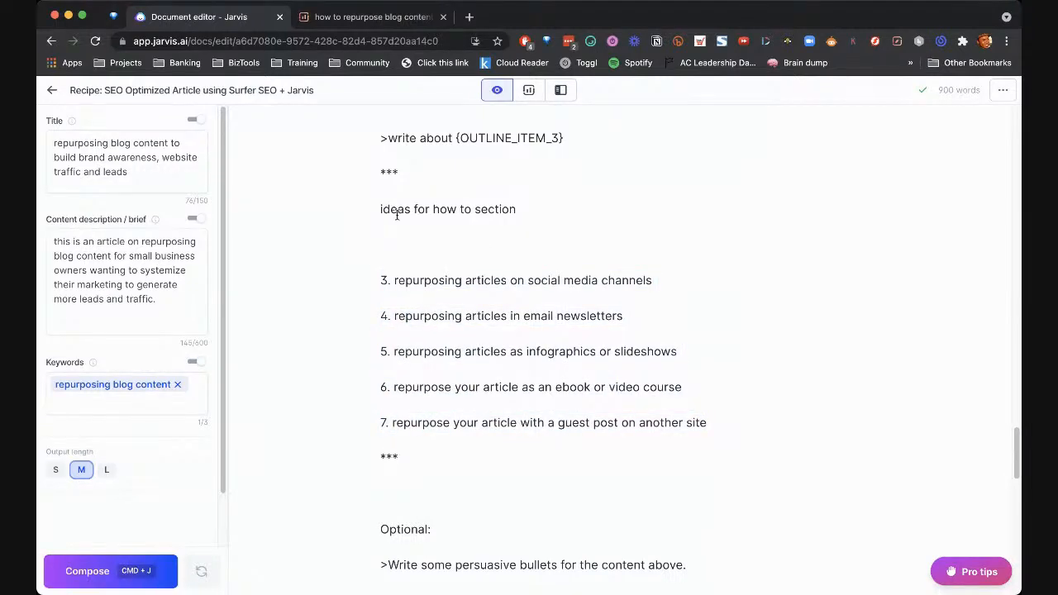
Replace the title "ideas for how to section" with "Ways to repurpose old blog posts" and remove the empty line below it
{"action": "left_click_drag", "start_coordinate": [376, 209], "coordinate": [526, 215]}
{"action": "type", "text": "Ways "}
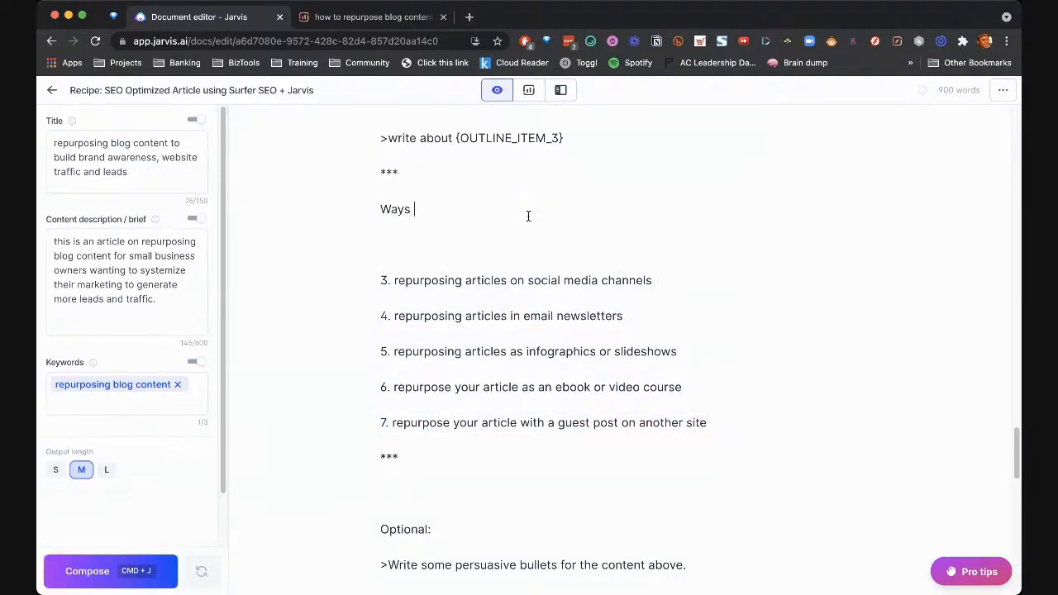
{"action": "type", "text": "to repurpose old blog posts"}
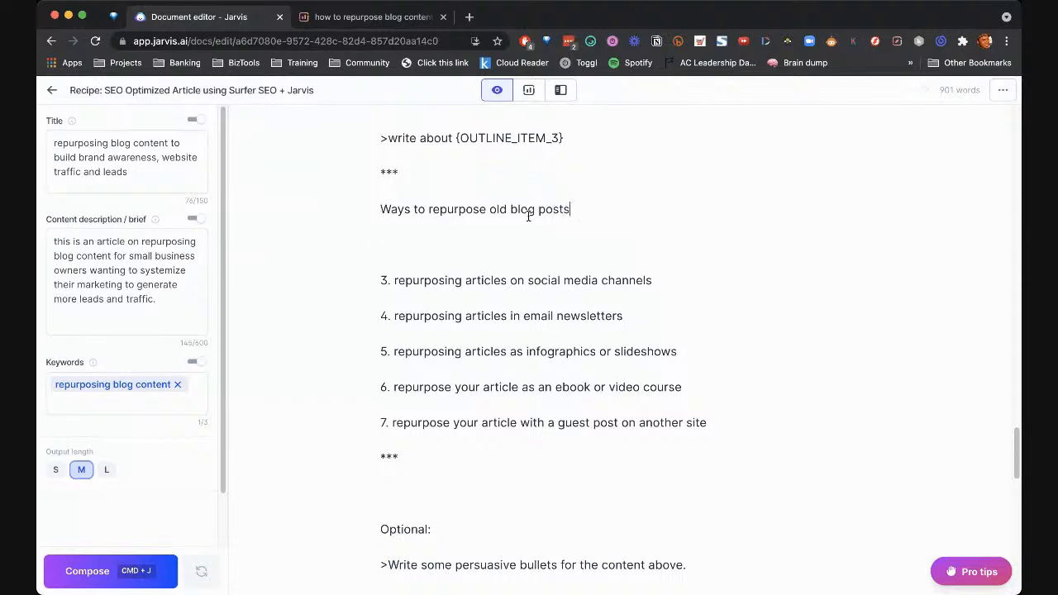
{"action": "key", "text": "BackSpace"}
Turn the numbered ideas about social media channels and email newsletters into bullet points without their numbers
{"action": "key", "text": "shift+Right"}
{"action": "key", "text": "shift+Right"}
{"action": "key", "text": "shift+Right"}
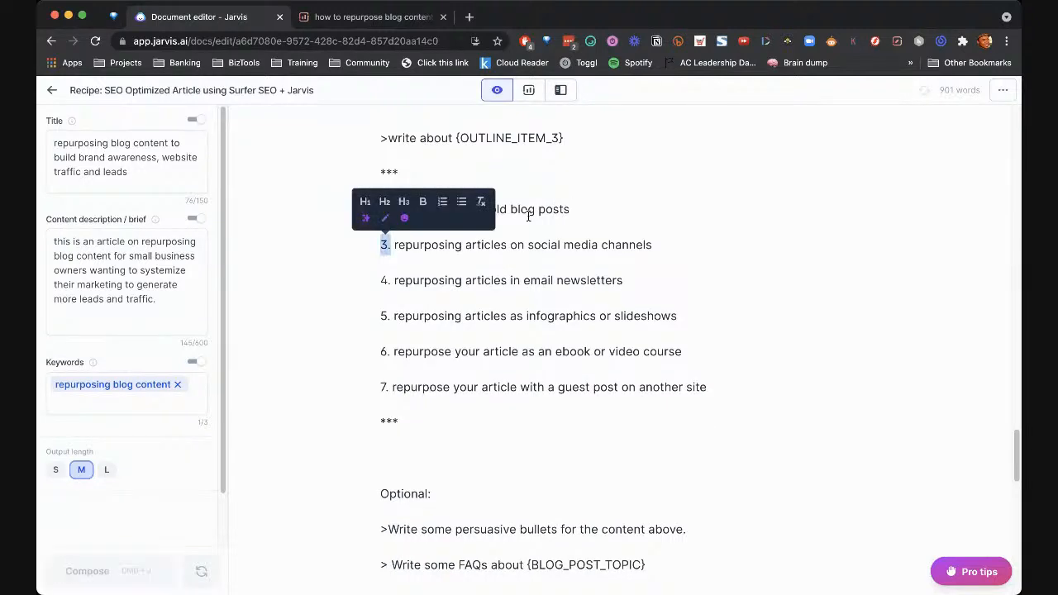
{"action": "type", "text": "-"}
{"action": "key", "text": "BackSpace"}
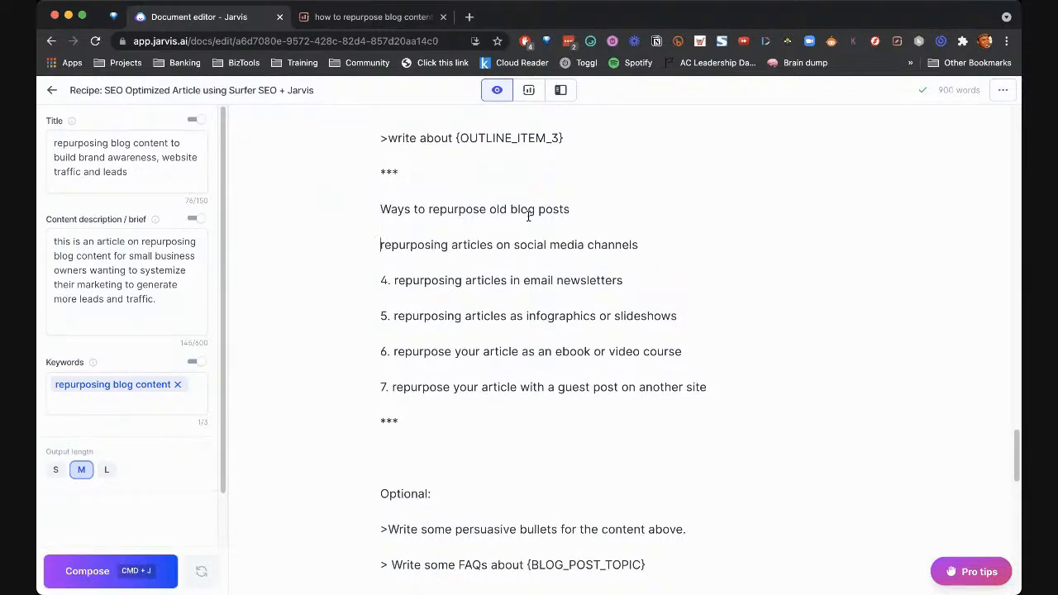
{"action": "type", "text": "-"}
{"action": "key", "text": "BackSpace"}
{"action": "key", "text": "BackSpace"}
{"action": "key", "text": "BackSpace"}
{"action": "key", "text": "BackSpace"}
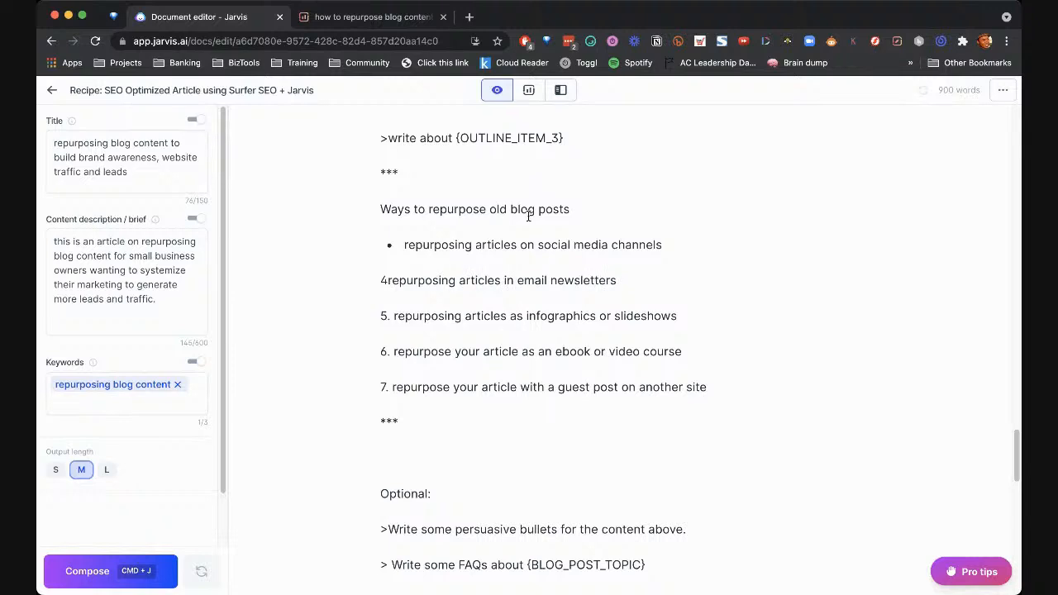
{"action": "key", "text": "Return"}
Turn the numbered idea "repurposing articles as infographics or slideshows" into the next bullet point
{"action": "key", "text": "Down"}
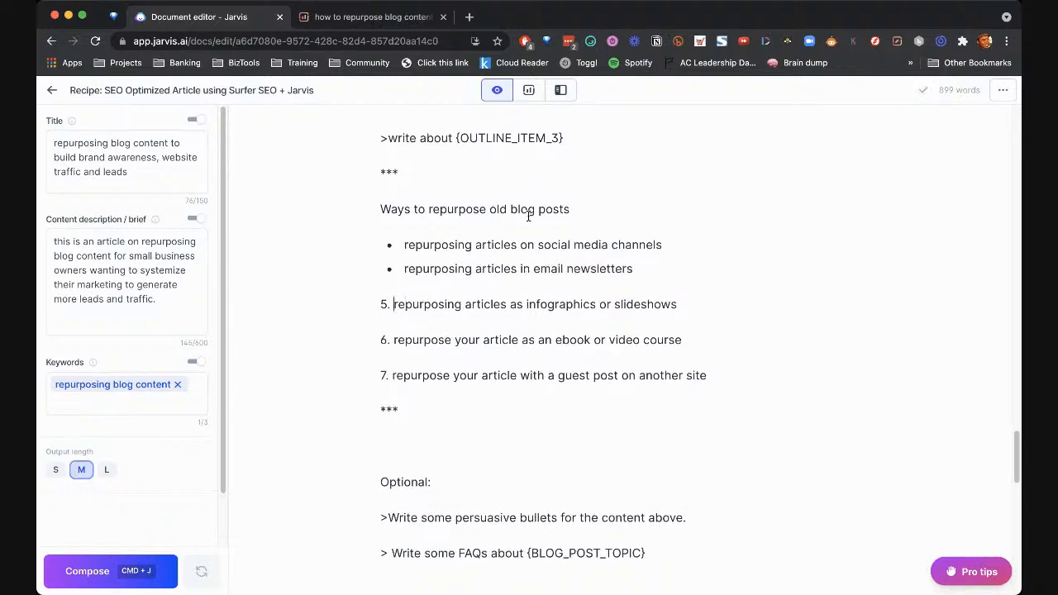
{"action": "key", "text": "shift+Left"}
{"action": "key", "text": "shift+Left"}
{"action": "key", "text": "shift+Left"}
{"action": "key", "text": "BackSpace"}
{"action": "key", "text": "BackSpace"}
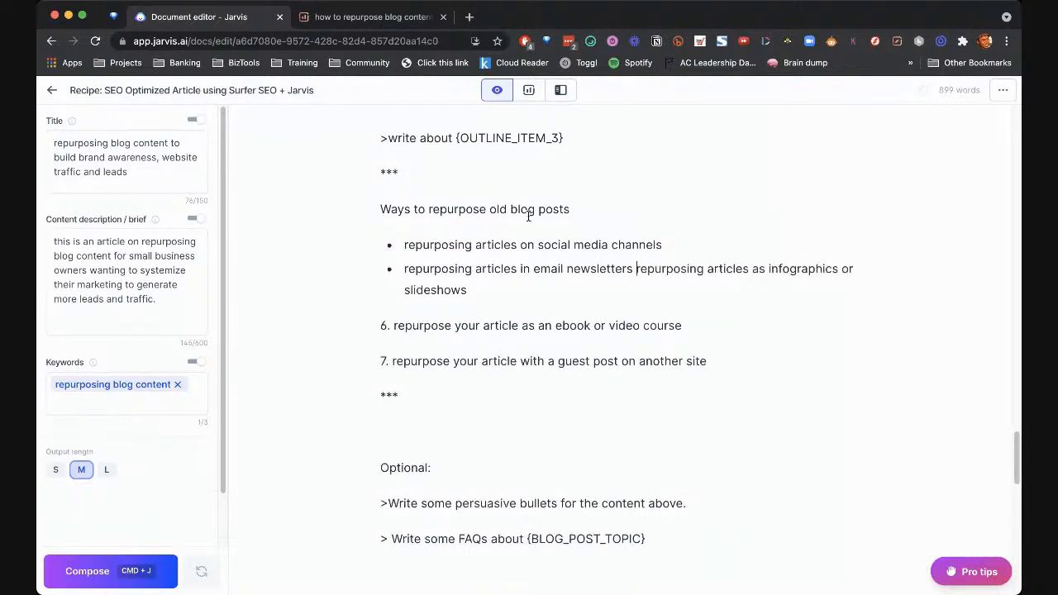
{"action": "key", "text": "Return"}
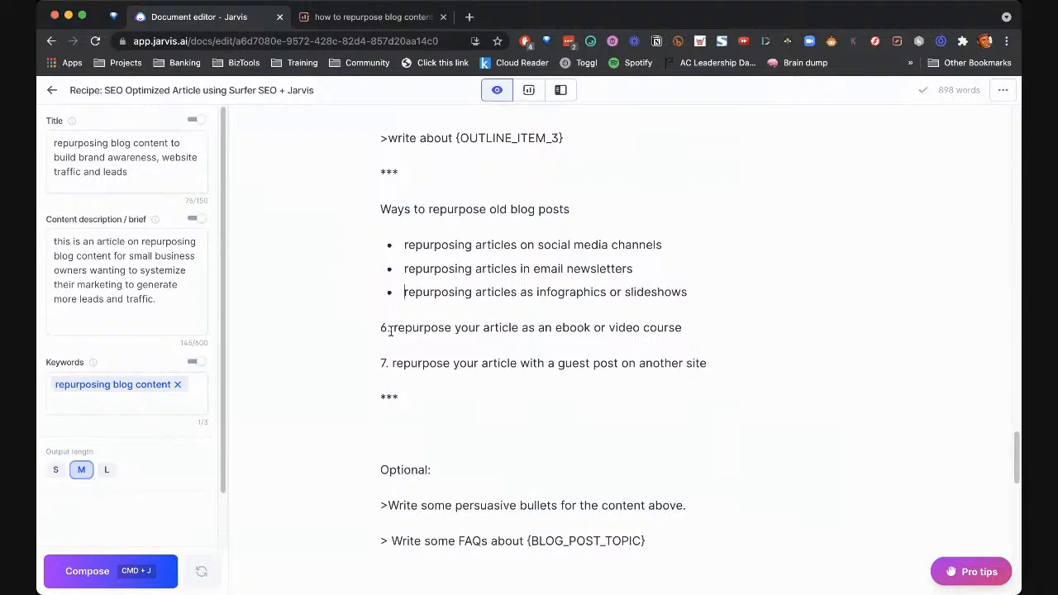
Turn the numbered idea "repurpose your article as an ebook or video course" into a bullet point without a leading space
{"action": "left_click", "coordinate": [391, 328]}
{"action": "key", "text": "shift+Left"}
{"action": "key", "text": "shift+Left"}
{"action": "key", "text": "shift+Left"}
{"action": "key", "text": "BackSpace"}
{"action": "key", "text": "BackSpace"}
{"action": "key", "text": "Return"}
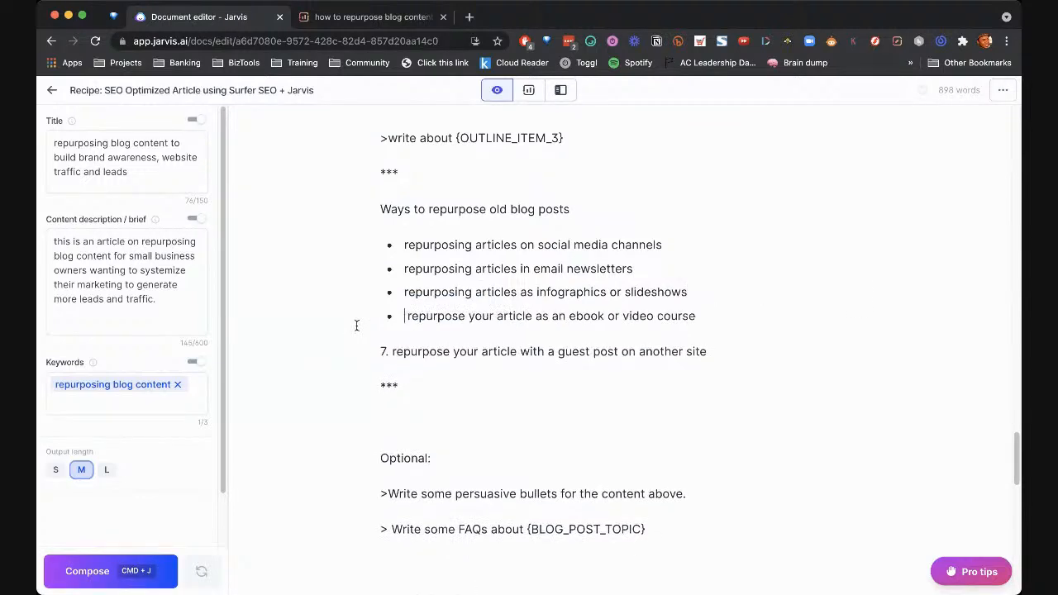
{"action": "key", "text": "Delete"}
Turn the numbered idea "repurpose your article with a guest post on another site" into the last bullet point
{"action": "key", "text": "BackSpace"}
{"action": "key", "text": "BackSpace"}
{"action": "key", "text": "BackSpace"}
{"action": "key", "text": "BackSpace"}
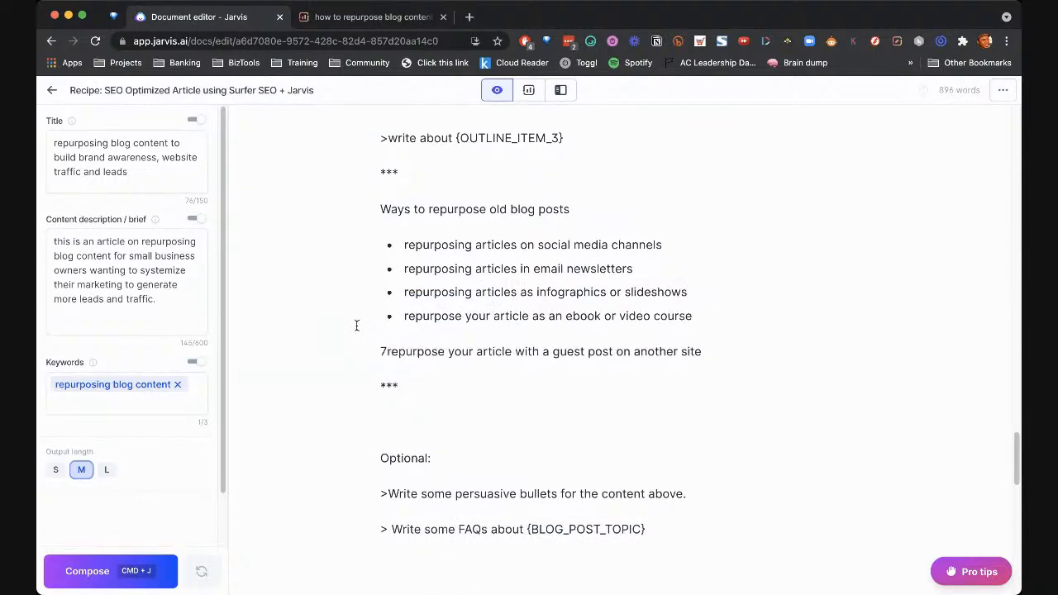
{"action": "key", "text": "Return"}
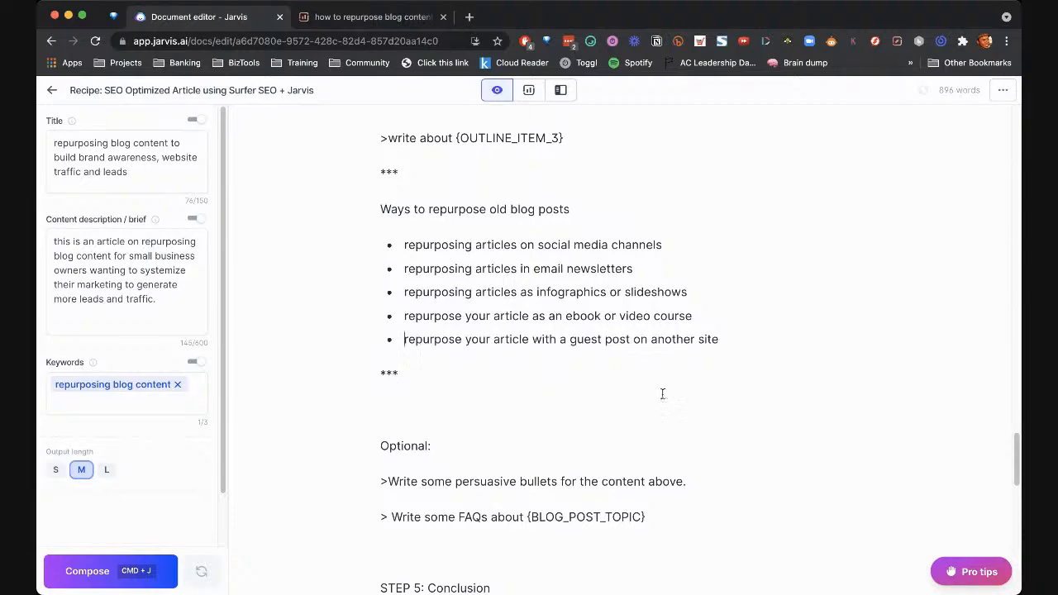
Cut the line "Ways to repurpose old blog posts" and its five bullets out of the last section
{"action": "left_click_drag", "start_coordinate": [718, 339], "coordinate": [311, 205]}
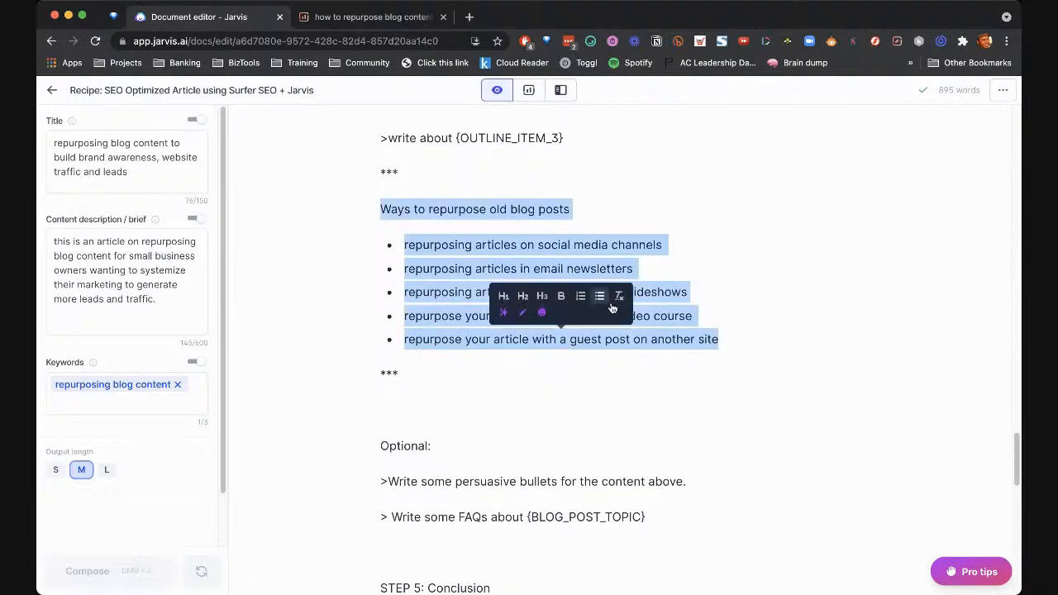
{"action": "key", "text": "BackSpace"}
Reword outline item 4 as "How to create a framework for repurposing your old blog posts"
{"action": "scroll", "coordinate": [461, 271], "scroll_direction": "up", "scroll_amount": 5}
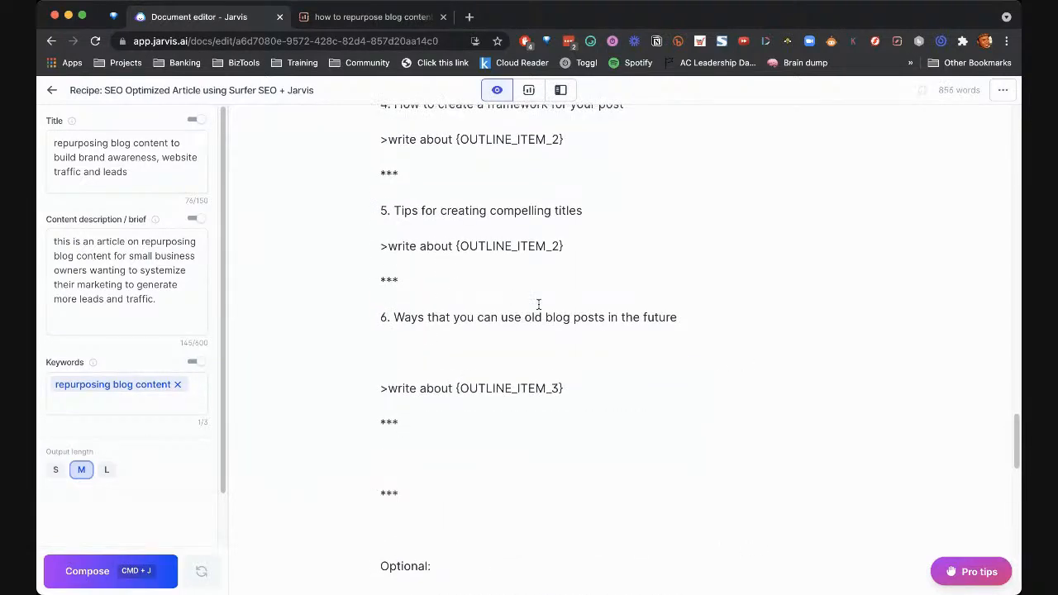
{"action": "scroll", "coordinate": [538, 303], "scroll_direction": "up", "scroll_amount": 8}
{"action": "scroll", "coordinate": [571, 304], "scroll_direction": "down", "scroll_amount": 1}
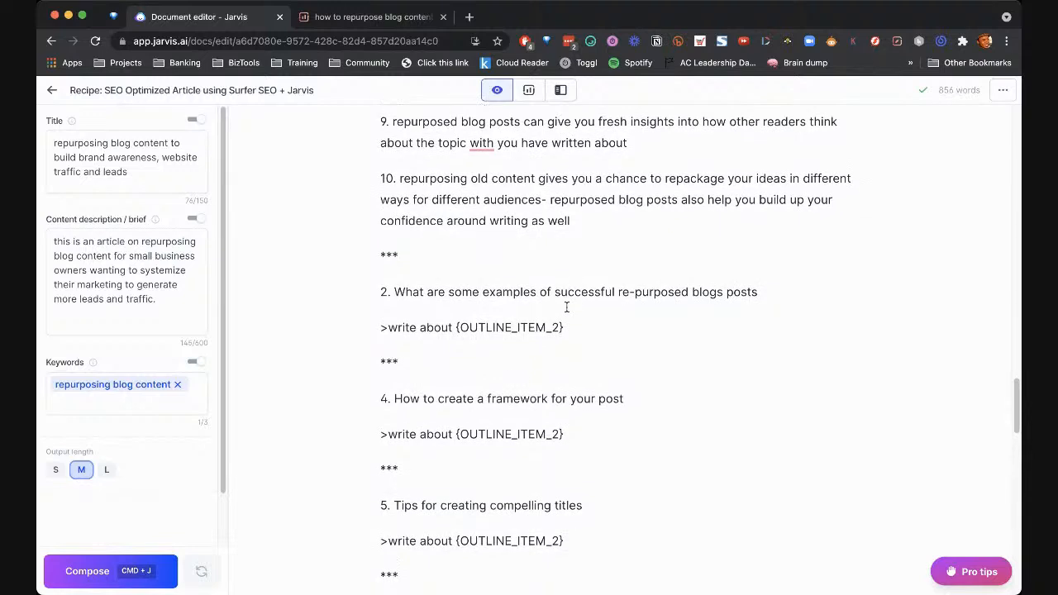
{"action": "scroll", "coordinate": [590, 342], "scroll_direction": "down", "scroll_amount": 4}
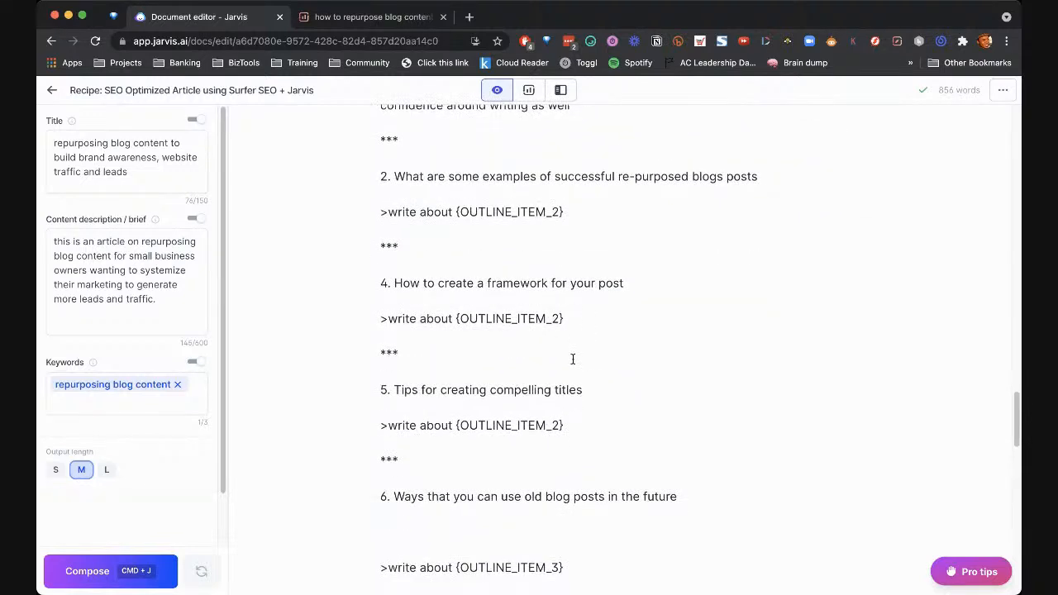
{"action": "left_click", "coordinate": [571, 235]}
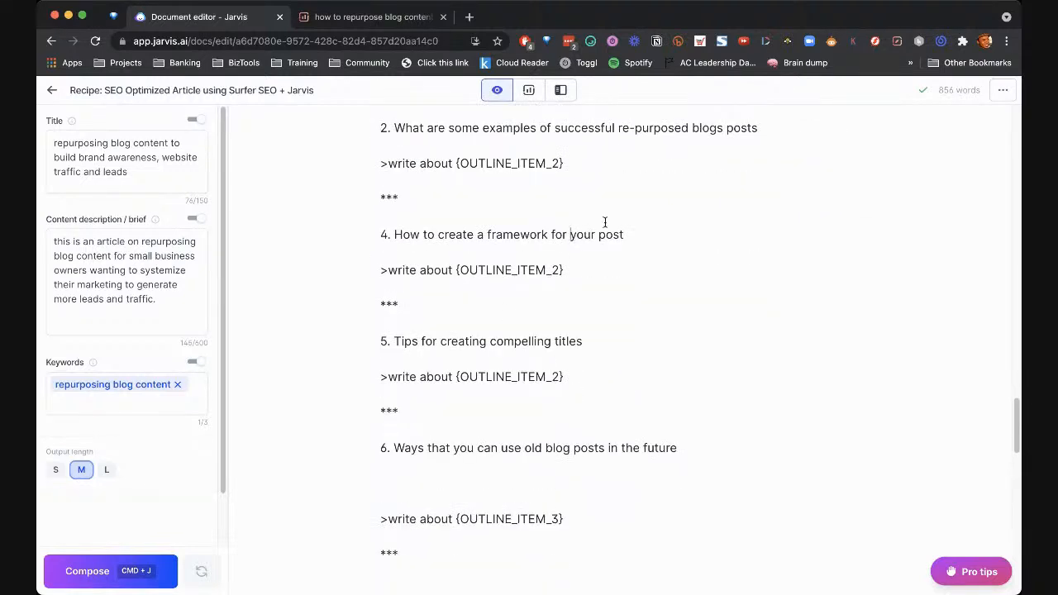
{"action": "type", "text": "repurposing"}
{"action": "left_click", "coordinate": [670, 235]}
{"action": "type", "text": "old blog"}
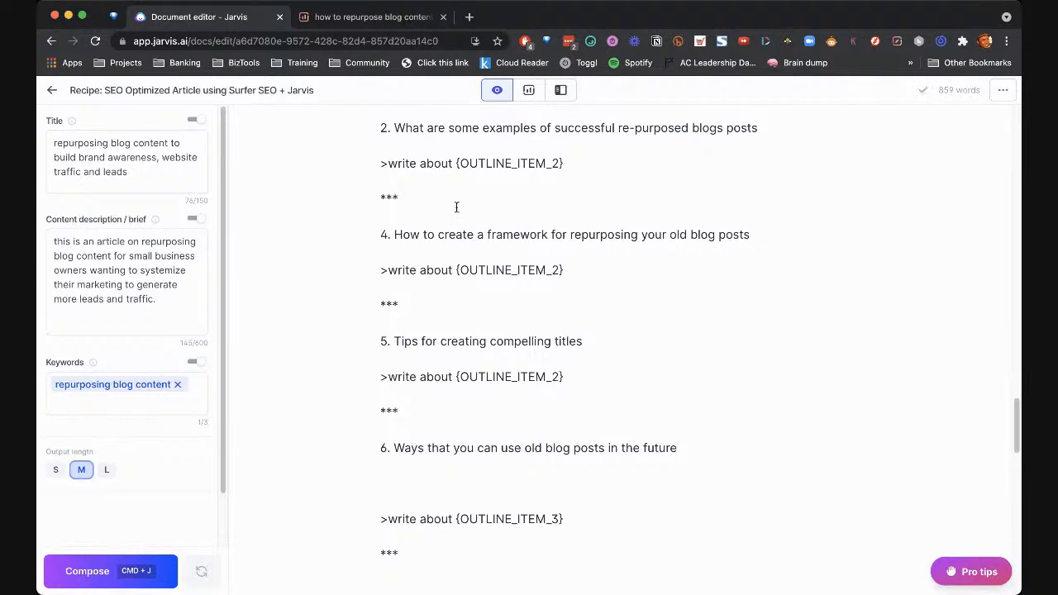
Paste the cut "Ways to repurpose old blog posts" list between the *** separator and outline item 2, without a blank line before it
{"action": "scroll", "coordinate": [456, 207], "scroll_direction": "up", "scroll_amount": 3}
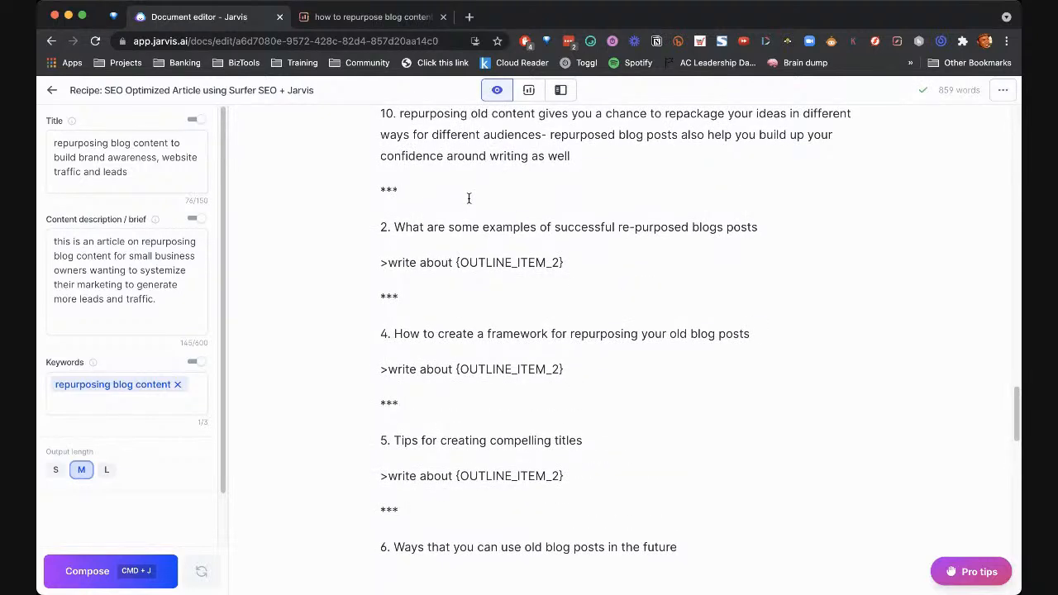
{"action": "left_click", "coordinate": [468, 198]}
{"action": "key", "text": "Return"}
{"action": "key", "text": "Return"}
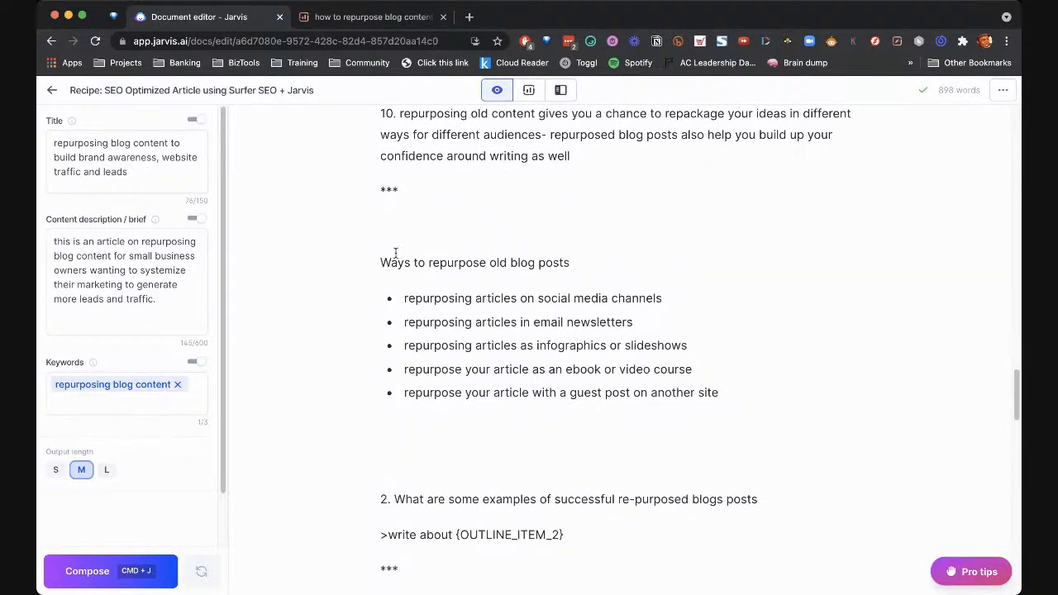
{"action": "left_click", "coordinate": [383, 238]}
{"action": "key", "text": "Delete"}
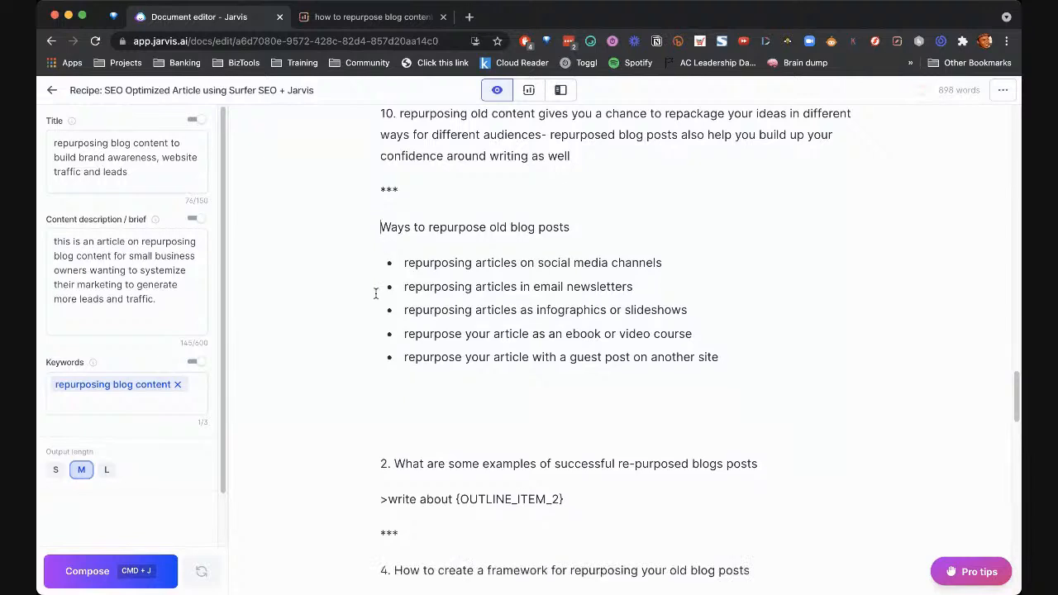
Copy the *** separator above the pasted list and paste it between the bullets and outline item 2
{"action": "left_click_drag", "start_coordinate": [418, 198], "coordinate": [373, 191]}
{"action": "key", "text": "super+c"}
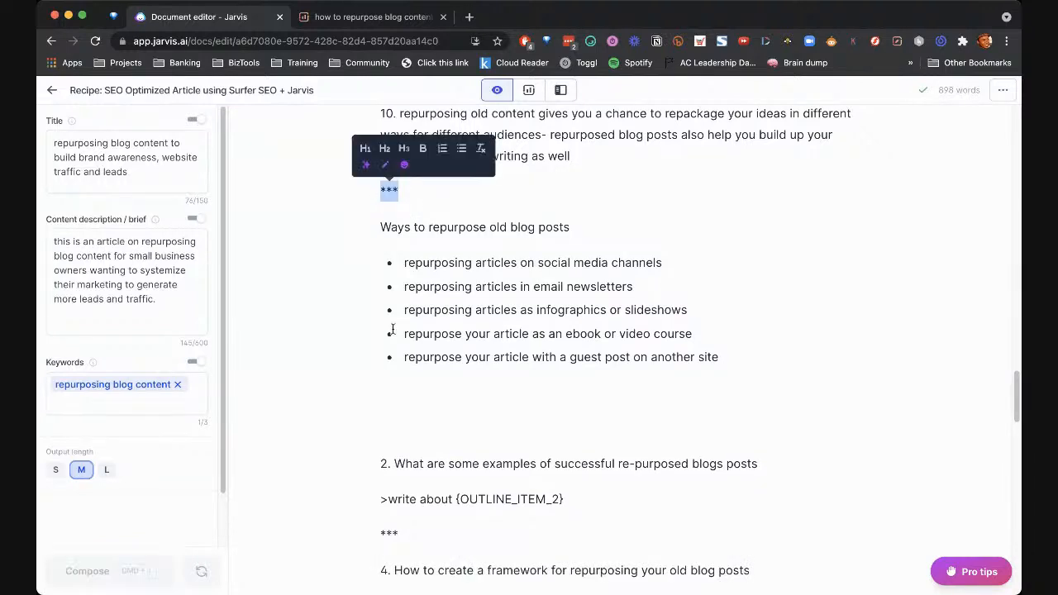
{"action": "left_click", "coordinate": [383, 423]}
{"action": "key", "text": "super+v"}
{"action": "key", "text": "Up"}
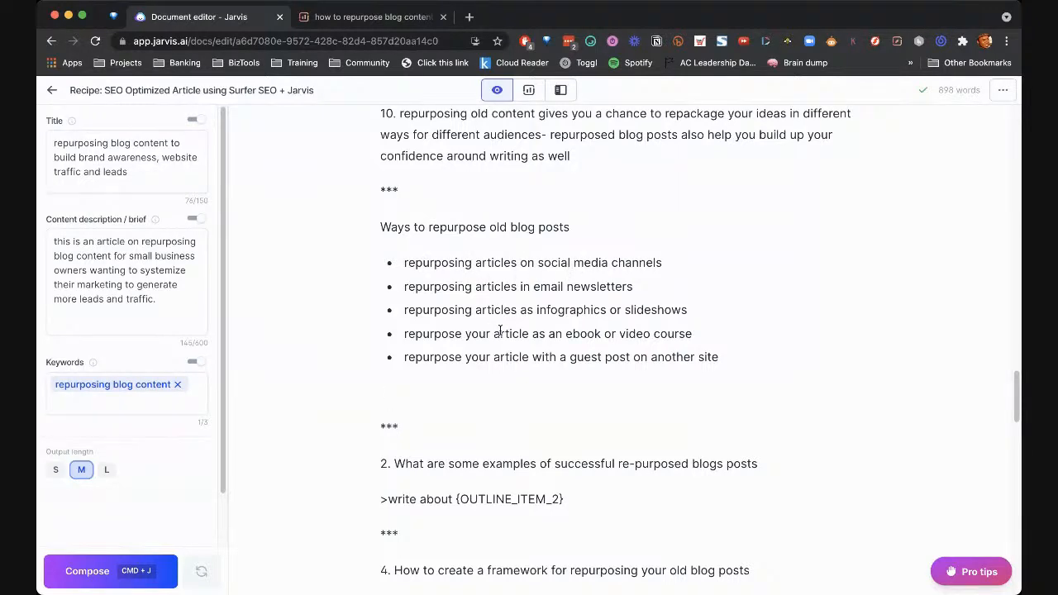
Format the line "Ways to repurpose old blog posts" as a level-2 heading
{"action": "left_click", "coordinate": [727, 359]}
{"action": "scroll", "coordinate": [561, 372], "scroll_direction": "up", "scroll_amount": 5}
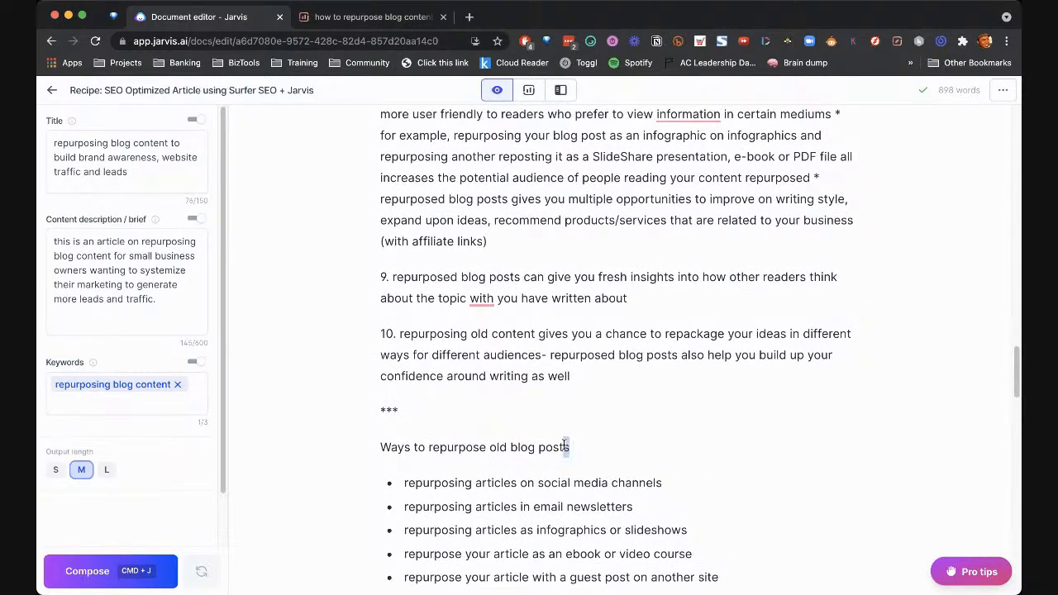
{"action": "left_click_drag", "start_coordinate": [567, 447], "coordinate": [359, 439]}
{"action": "left_click", "coordinate": [438, 404]}
{"action": "left_click", "coordinate": [468, 334]}
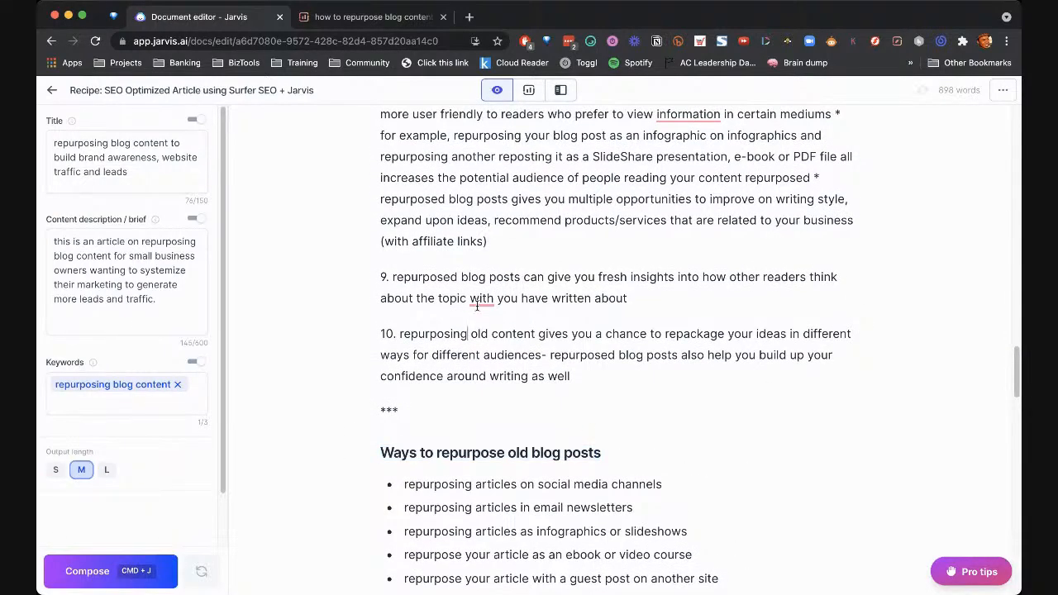
Have Jarvis generate more content below the last bullet of "Ways to repurpose old blog posts"
{"action": "scroll", "coordinate": [477, 306], "scroll_direction": "down", "scroll_amount": 5}
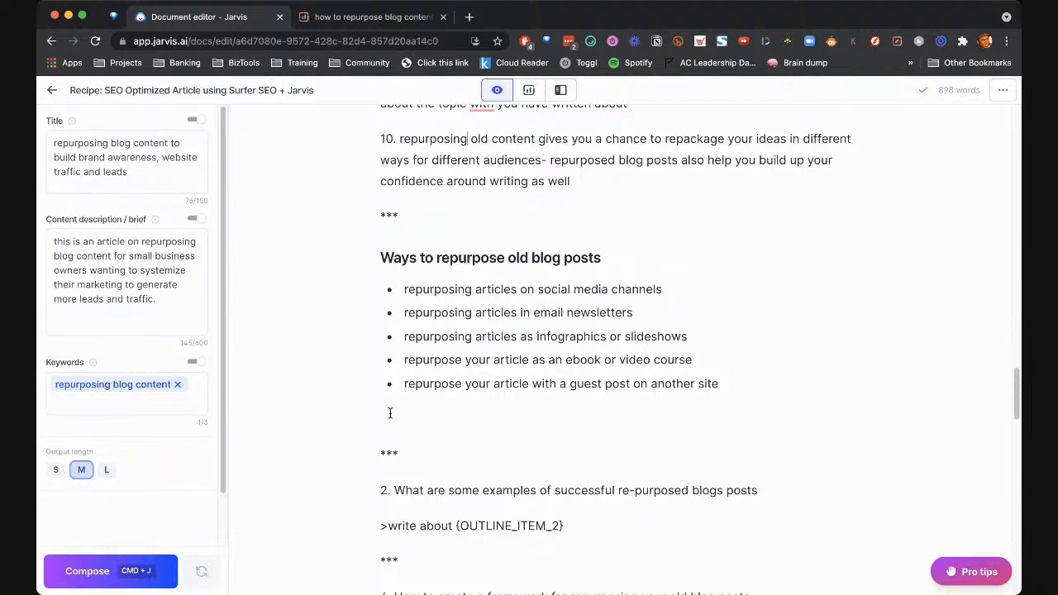
{"action": "left_click", "coordinate": [390, 413]}
{"action": "key", "text": "super+j"}
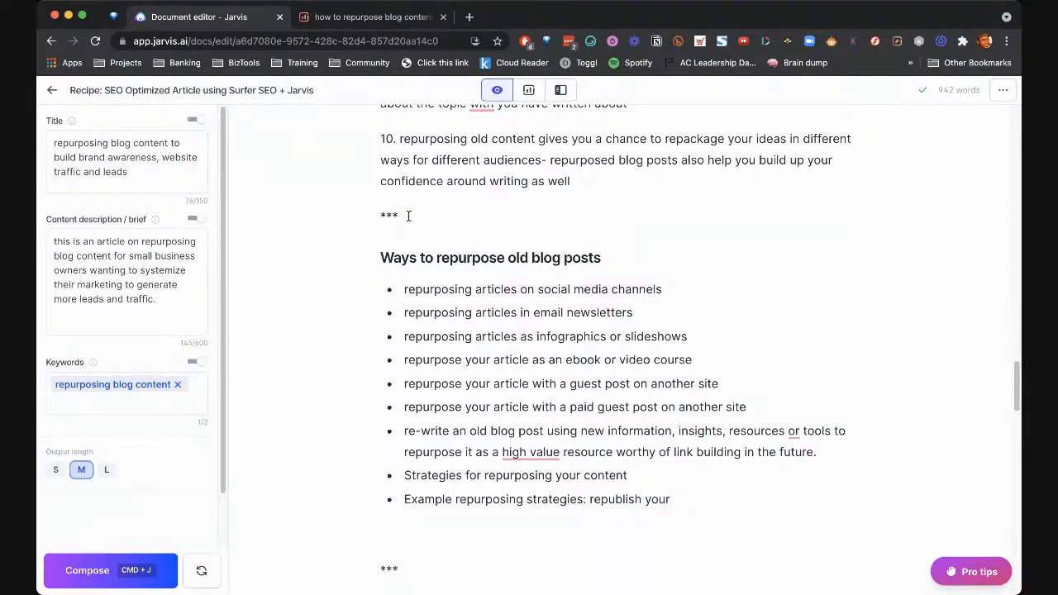
{"action": "left_click_drag", "start_coordinate": [404, 216], "coordinate": [370, 216]}
{"action": "left_click_drag", "start_coordinate": [449, 388], "coordinate": [455, 391]}
{"action": "left_click", "coordinate": [775, 406]}
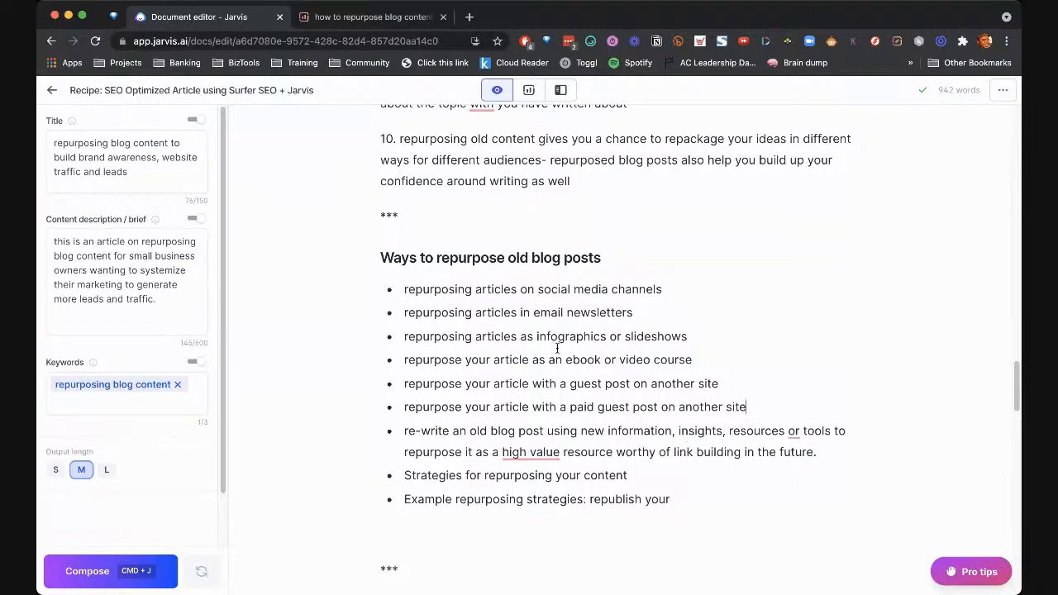
{"action": "scroll", "coordinate": [557, 348], "scroll_direction": "down", "scroll_amount": 1}
{"action": "left_click", "coordinate": [571, 394]}
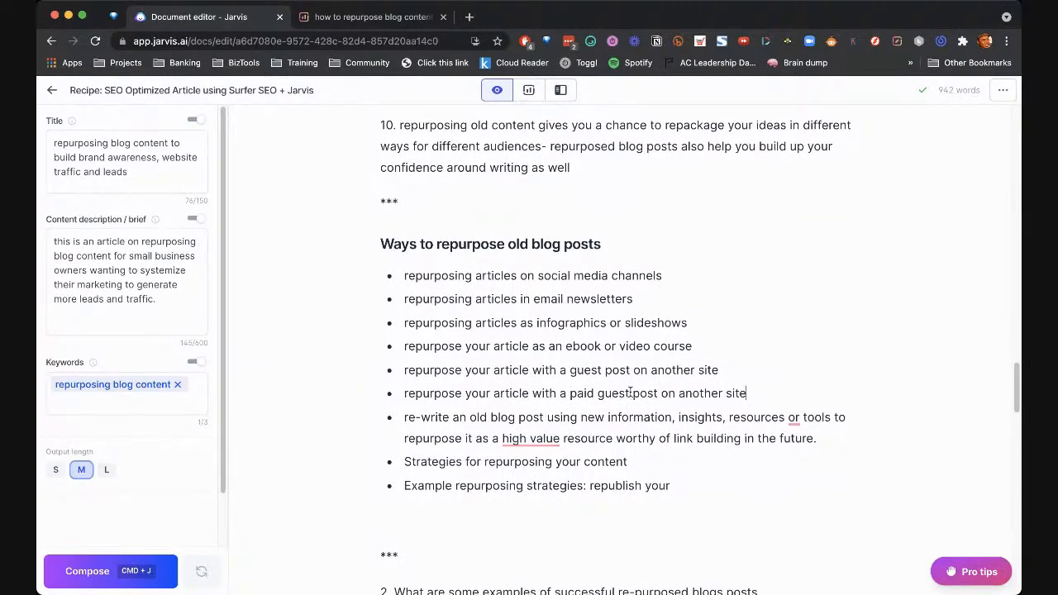
{"action": "scroll", "coordinate": [620, 394], "scroll_direction": "down", "scroll_amount": 2}
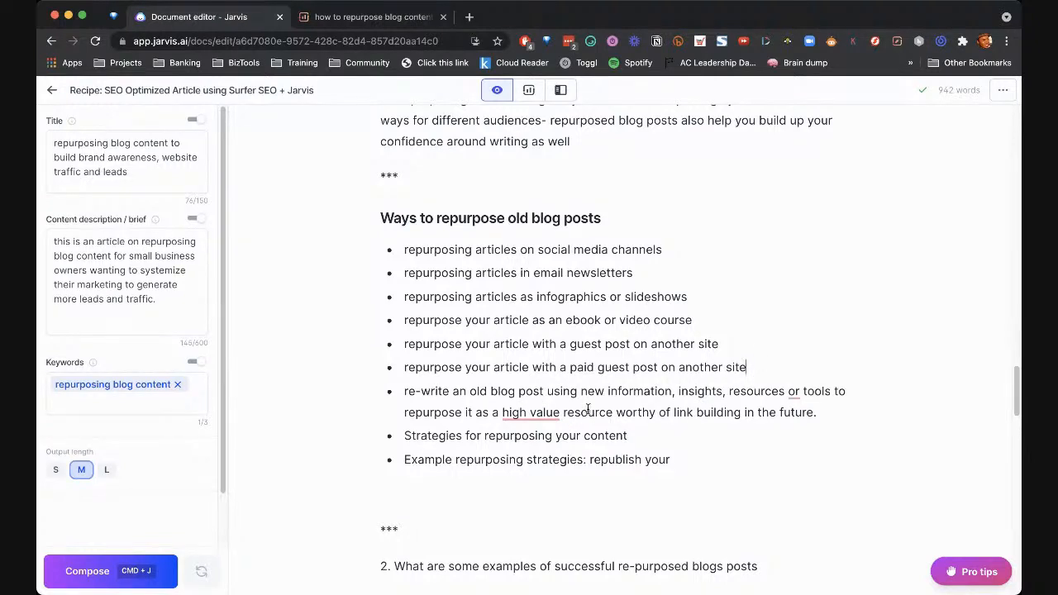
Have Jarvis continue the unfinished "Example repurposing strategies" bullet at the end of the list
{"action": "left_click_drag", "start_coordinate": [402, 432], "coordinate": [664, 454]}
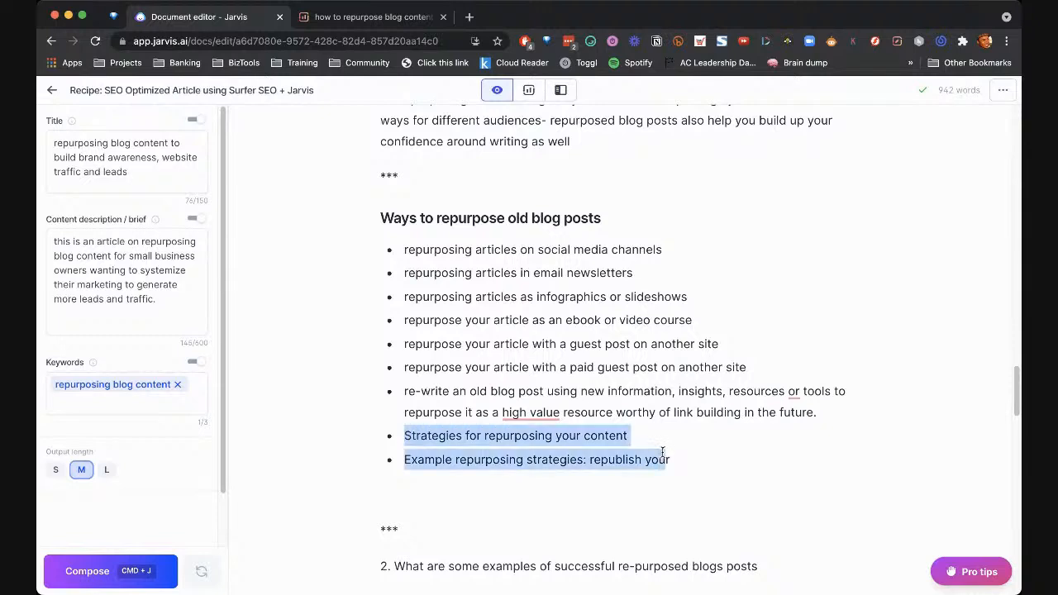
{"action": "left_click", "coordinate": [432, 440]}
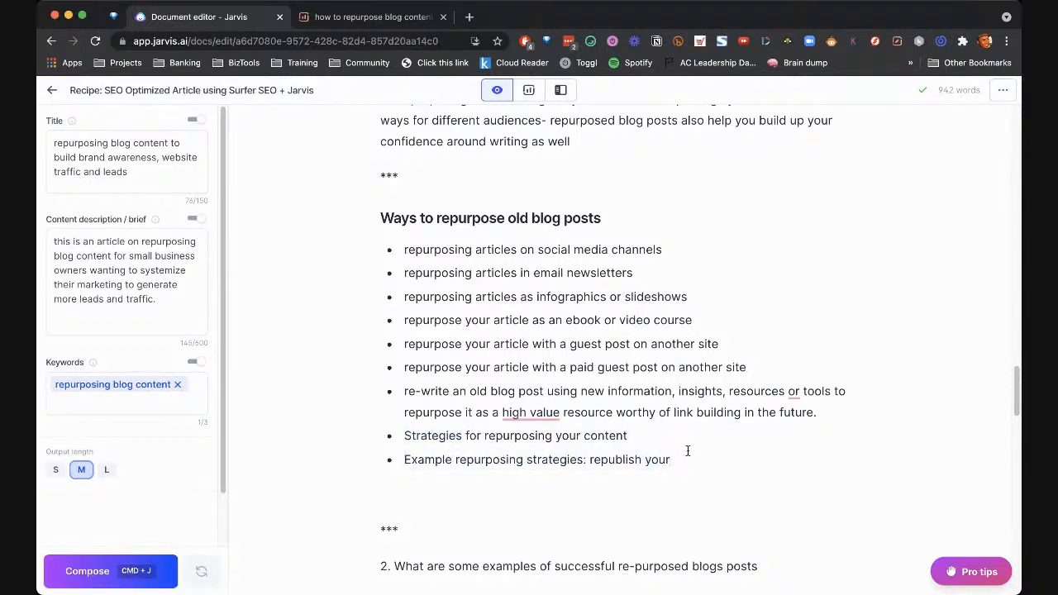
{"action": "key", "text": "super+j"}
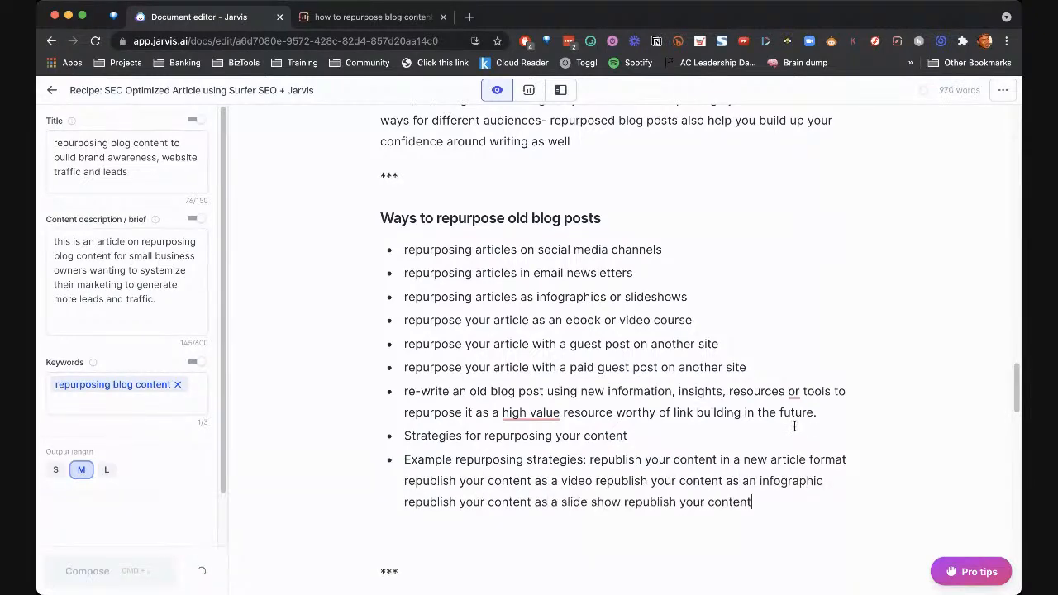
{"action": "scroll", "coordinate": [863, 417], "scroll_direction": "down", "scroll_amount": 1}
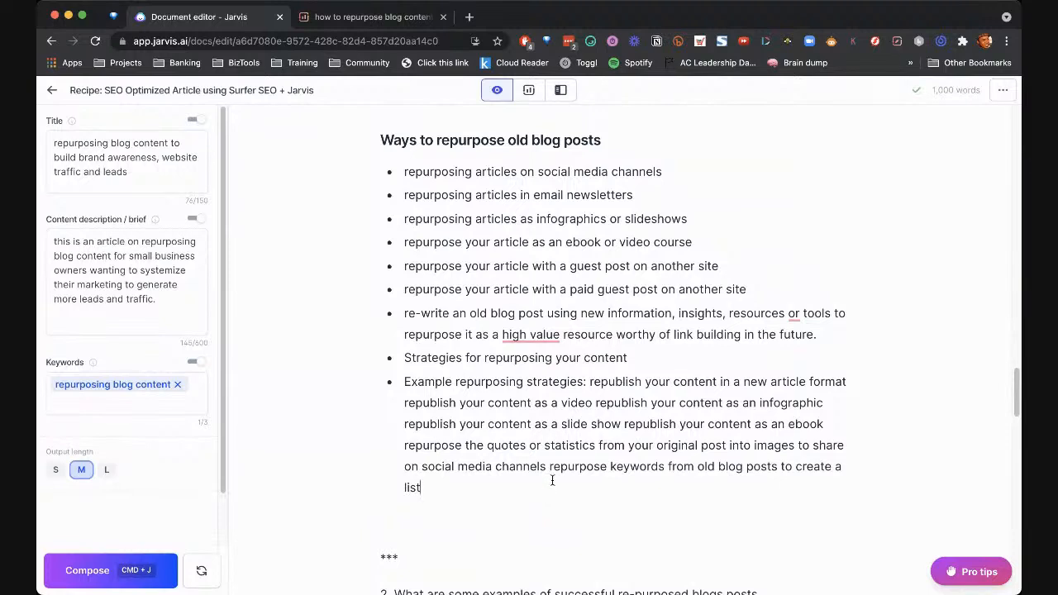
Delete the entire "Example repurposing strategies" bullet from the end of the list
{"action": "left_click_drag", "start_coordinate": [552, 480], "coordinate": [391, 372]}
{"action": "key", "text": "BackSpace"}
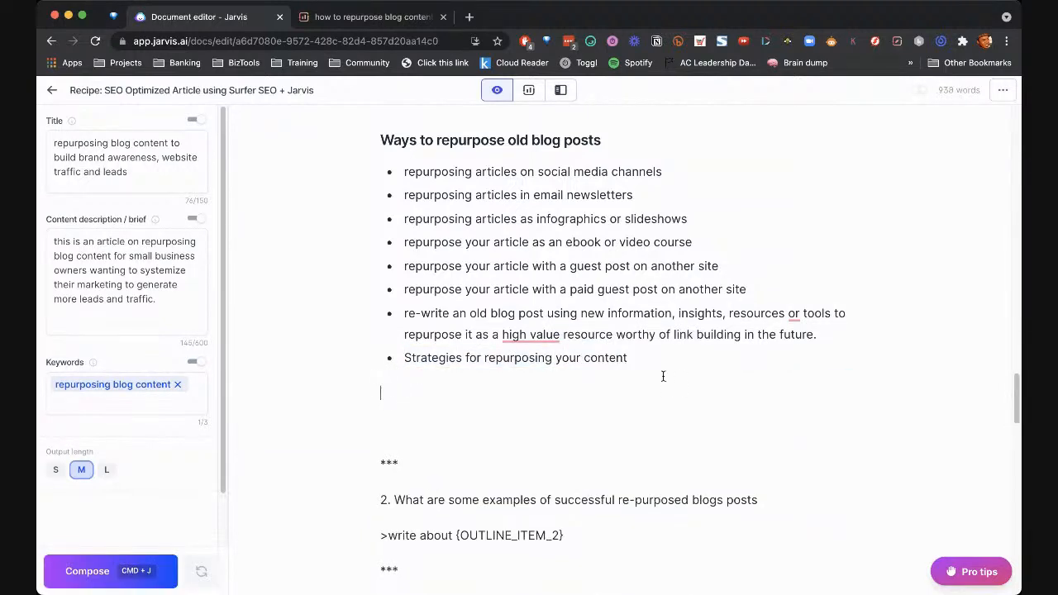
Cut the bullet text "Strategies for repurposing your content" and paste it over the heading "Ways to repurpose old blog posts", without a blank line below
{"action": "left_click_drag", "start_coordinate": [681, 363], "coordinate": [380, 354]}
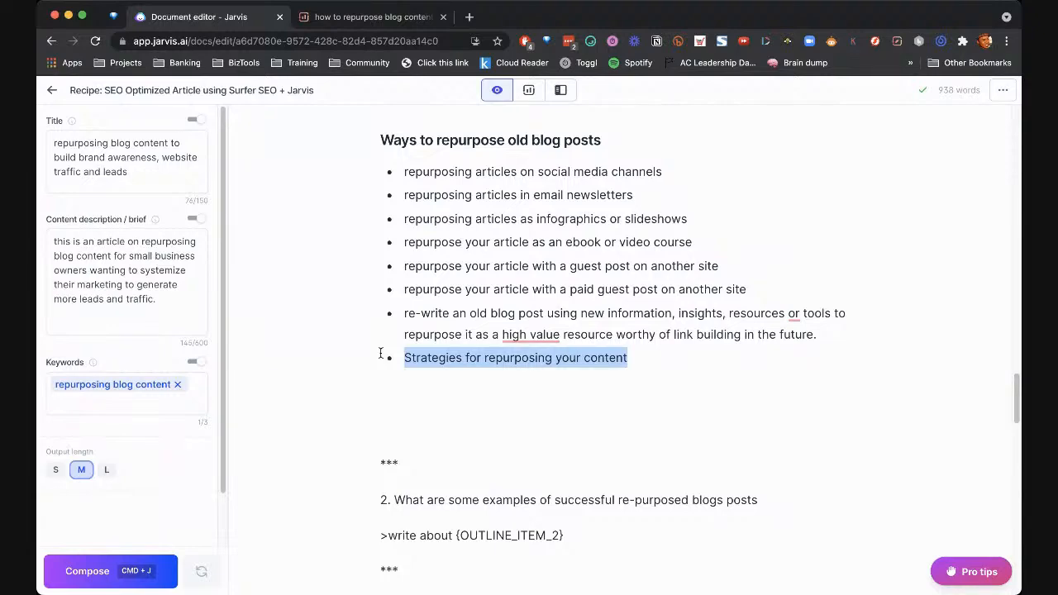
{"action": "key", "text": "BackSpace"}
{"action": "left_click_drag", "start_coordinate": [628, 137], "coordinate": [374, 138]}
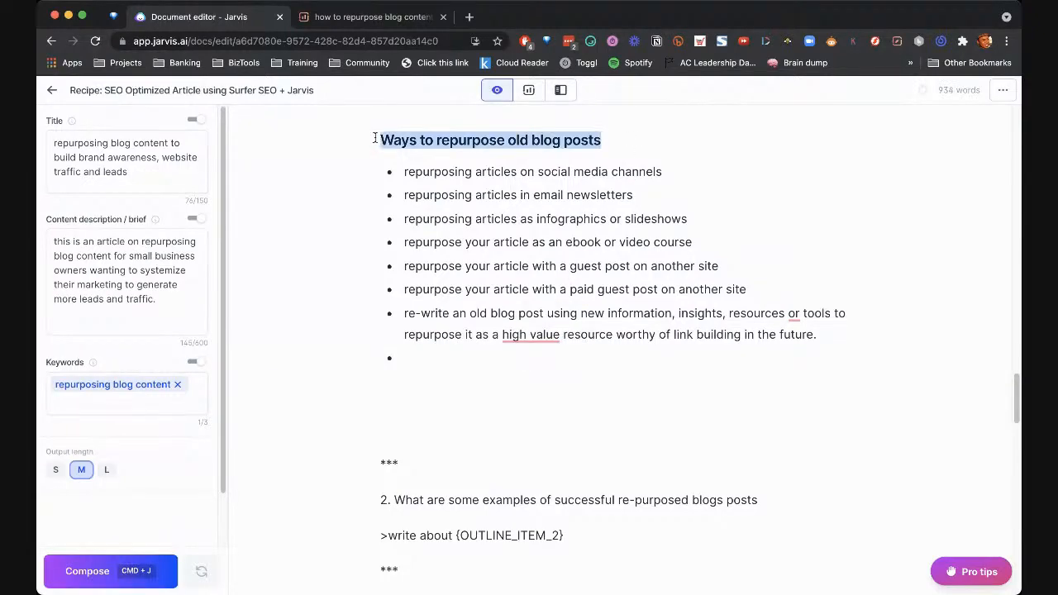
{"action": "key", "text": "super+v"}
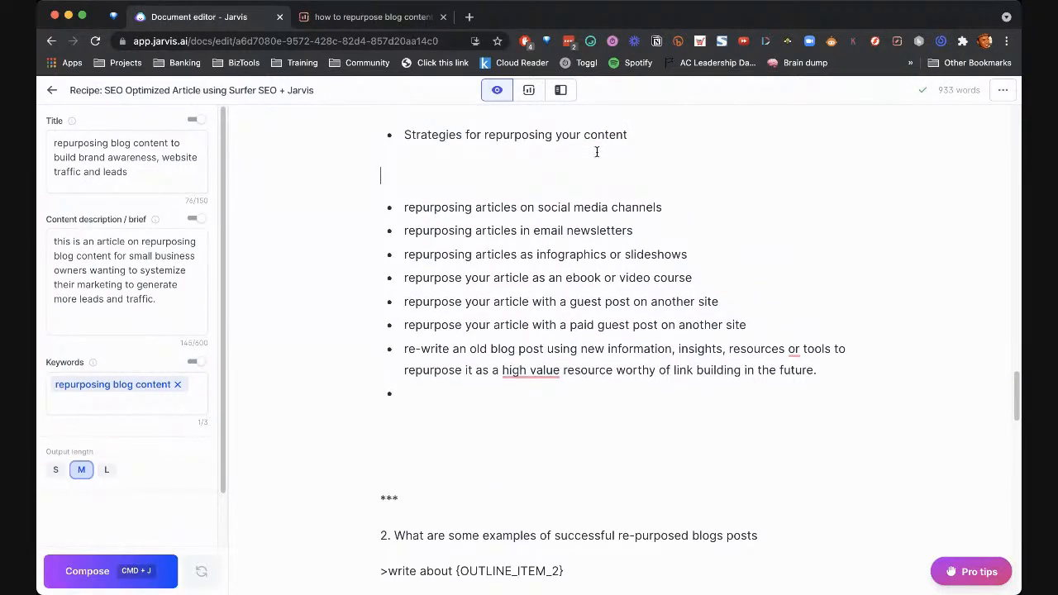
{"action": "key", "text": "BackSpace"}
Turn the bullet "Strategies for repurposing your content" into a level-2 heading and remove the empty bullet at the end of the list
{"action": "left_click_drag", "start_coordinate": [631, 135], "coordinate": [404, 135]}
{"action": "scroll", "coordinate": [496, 182], "scroll_direction": "up", "scroll_amount": 2}
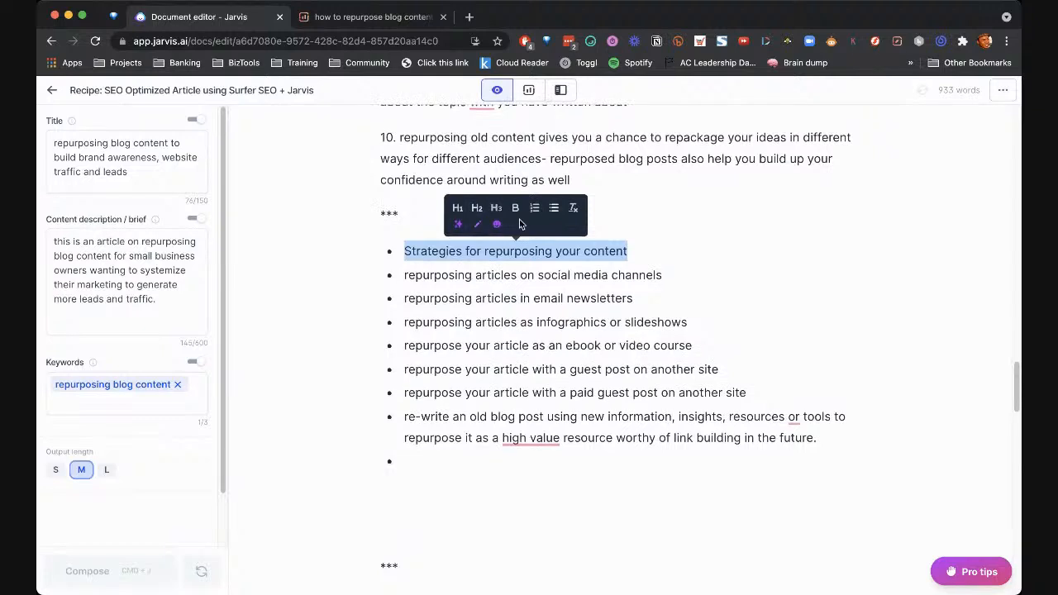
{"action": "left_click", "coordinate": [554, 207]}
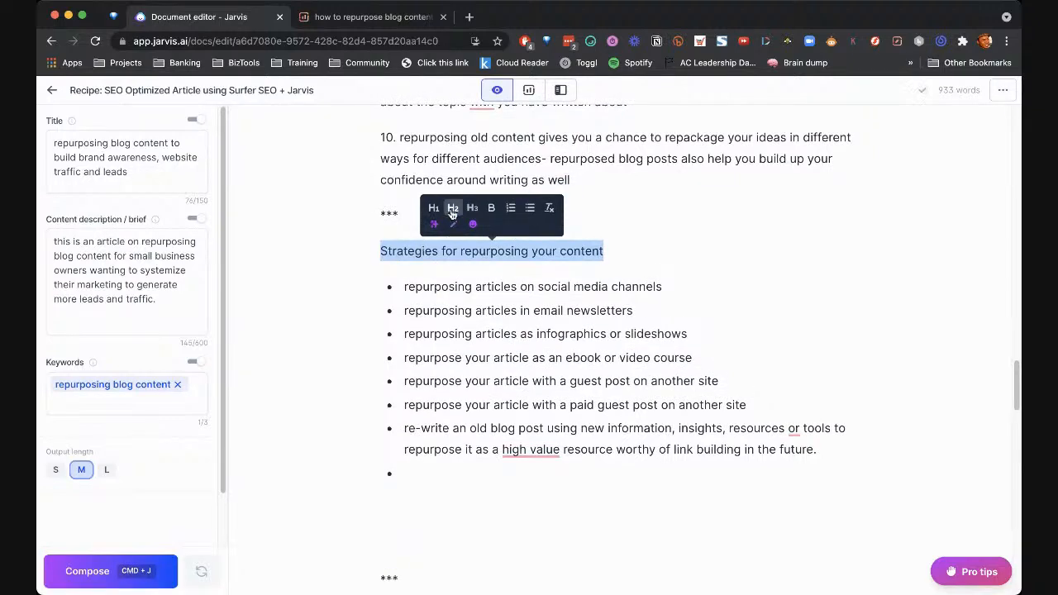
{"action": "left_click", "coordinate": [452, 208]}
{"action": "left_click", "coordinate": [410, 286]}
{"action": "left_click", "coordinate": [406, 471]}
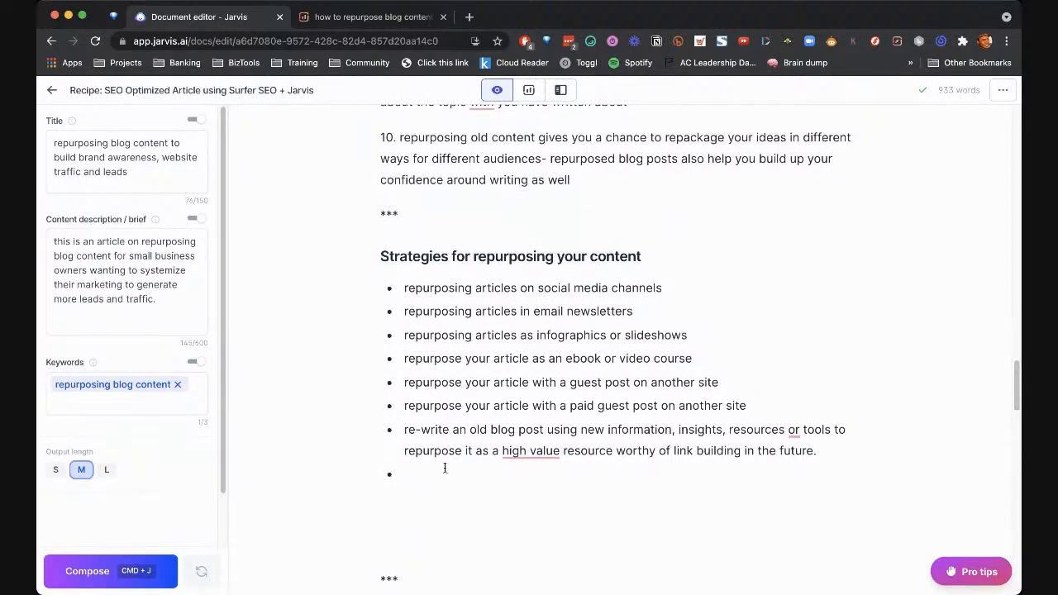
{"action": "key", "text": "BackSpace"}
Copy the command ">write about {OUTLINE_ITEM_2}" from outline item 2 onto a new line under the heading "Strategies for repurposing your content"
{"action": "scroll", "coordinate": [677, 250], "scroll_direction": "down", "scroll_amount": 5}
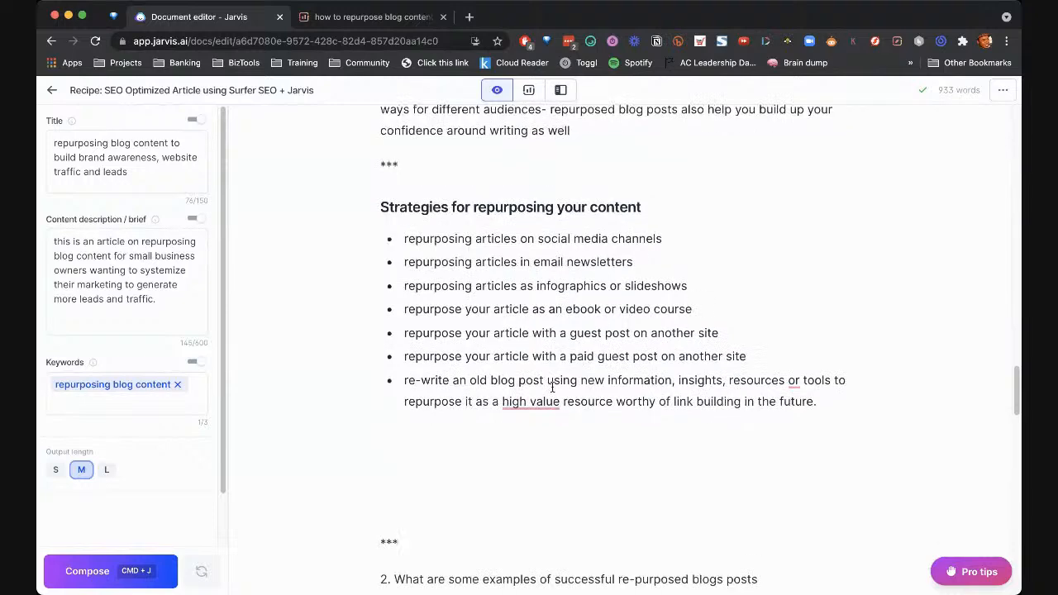
{"action": "left_click_drag", "start_coordinate": [605, 382], "coordinate": [377, 382]}
{"action": "key", "text": "super+c"}
{"action": "key", "text": "super+j"}
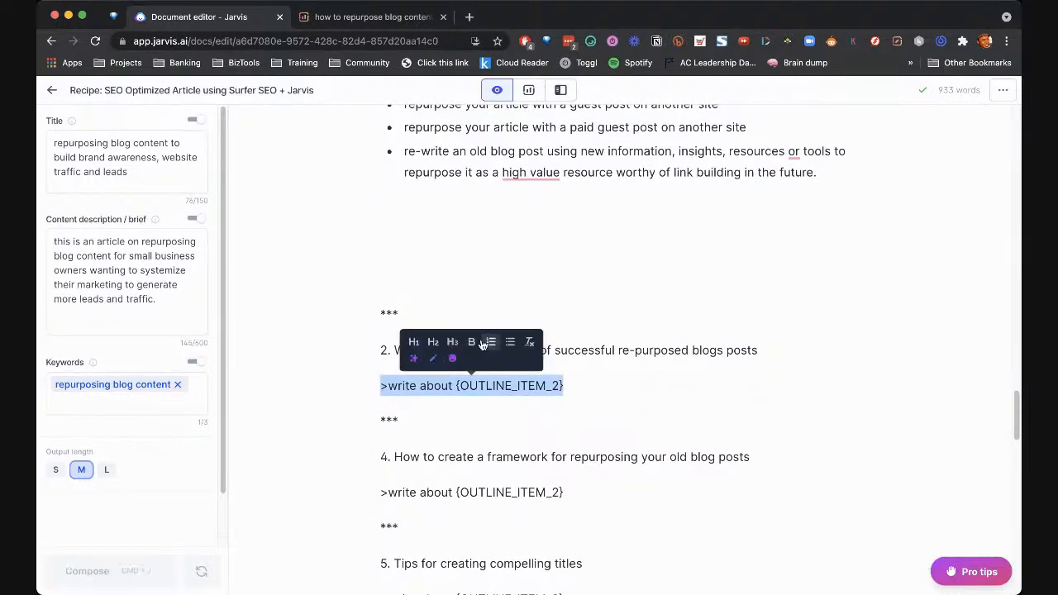
{"action": "scroll", "coordinate": [508, 322], "scroll_direction": "up", "scroll_amount": 5}
{"action": "left_click", "coordinate": [663, 266]}
{"action": "key", "text": "Return"}
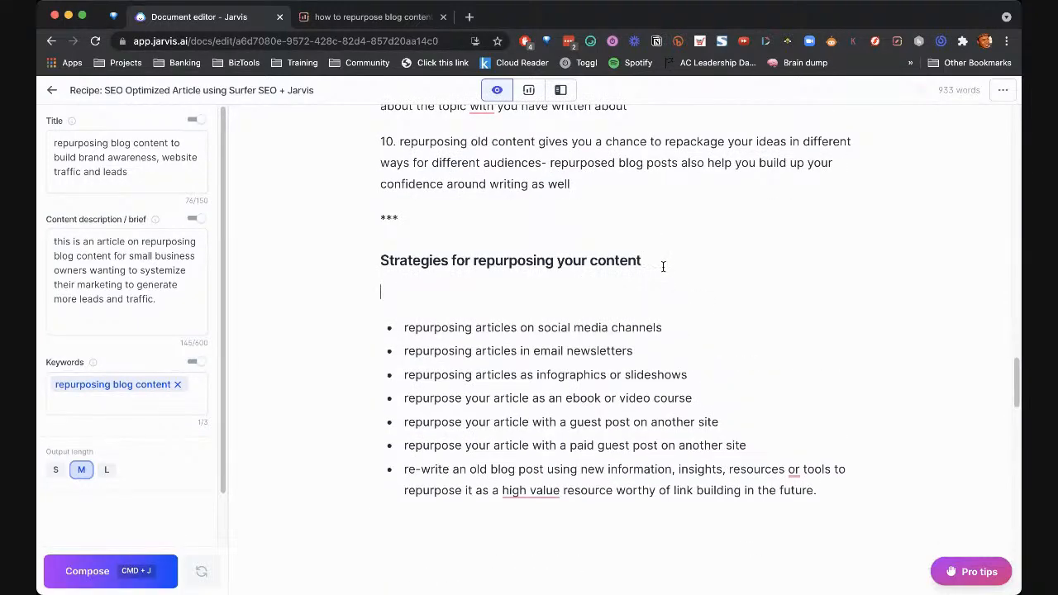
{"action": "key", "text": "super+v"}
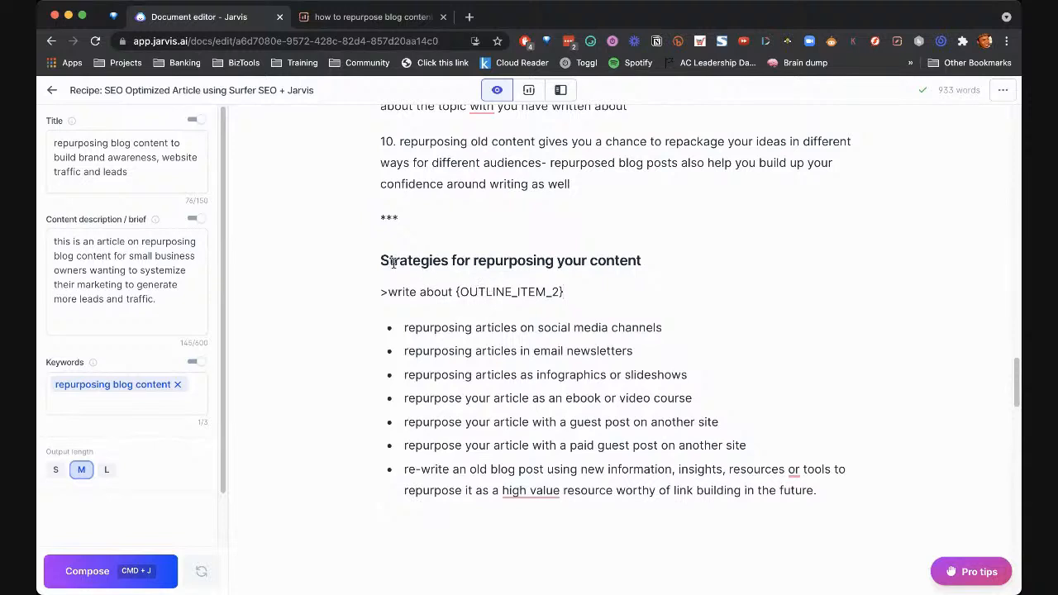
Replace the {OUTLINE_ITEM_2} placeholder in the write command with "strategies for repurposing your blog content" and run the command
{"action": "left_click_drag", "start_coordinate": [378, 260], "coordinate": [683, 260]}
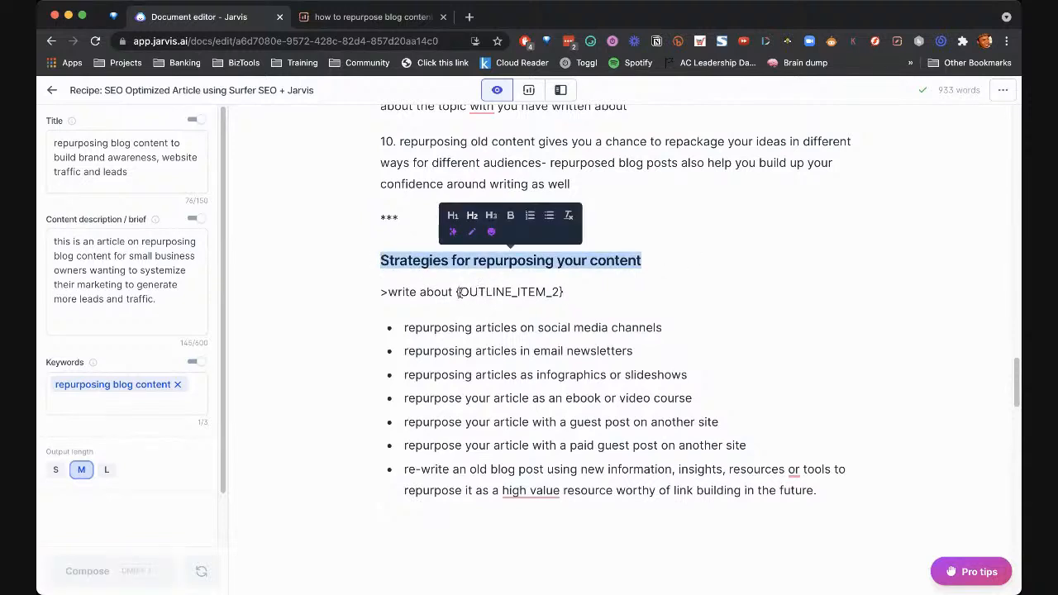
{"action": "left_click_drag", "start_coordinate": [456, 291], "coordinate": [574, 294]}
{"action": "type", "text": "strate"}
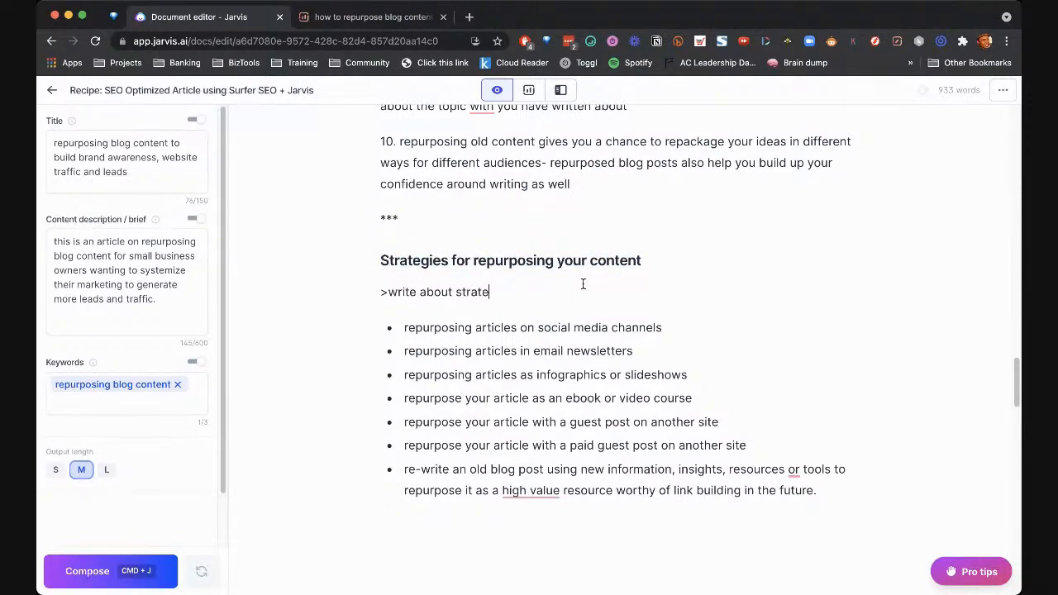
{"action": "type", "text": "gies for repurposing your blog content"}
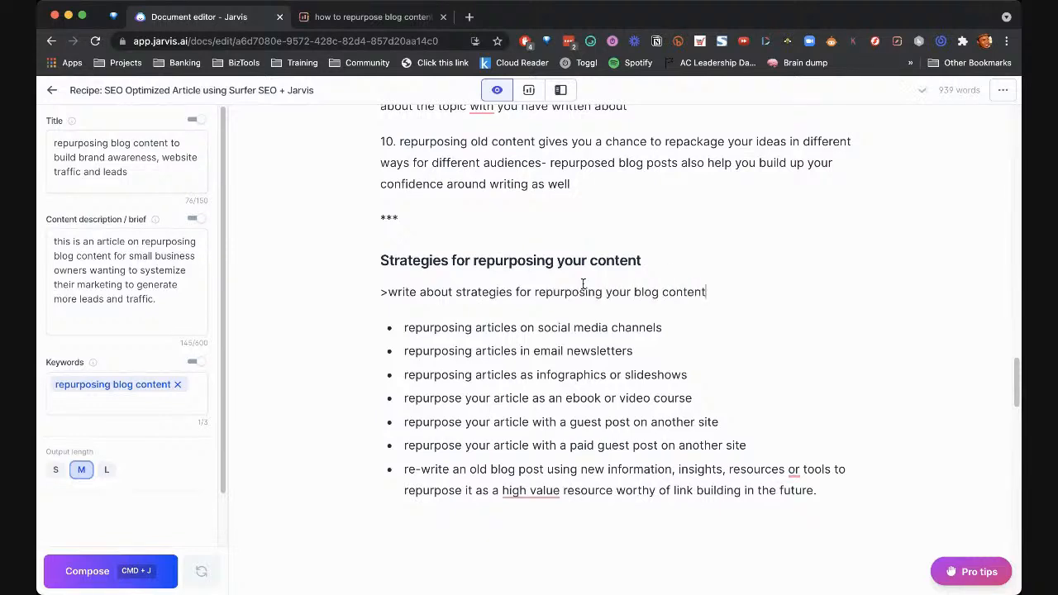
{"action": "key", "text": "super+j"}
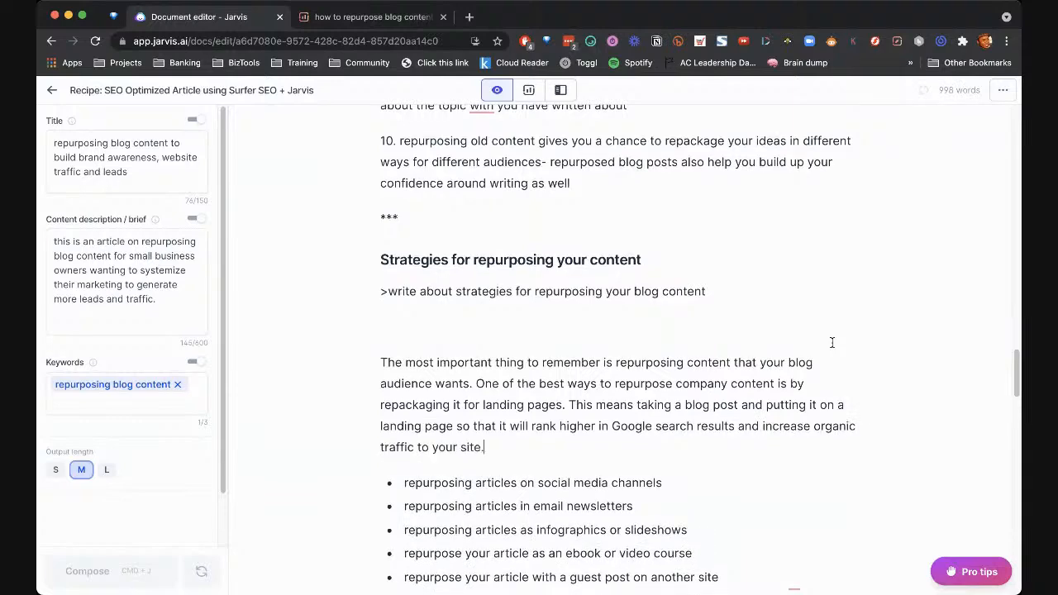
Reword the command under "Strategies for repurposing your content" to ">write a list of strategies for repurposing your blog content" and run it
{"action": "scroll", "coordinate": [833, 343], "scroll_direction": "down", "scroll_amount": 2}
{"action": "scroll", "coordinate": [833, 343], "scroll_direction": "down", "scroll_amount": 1}
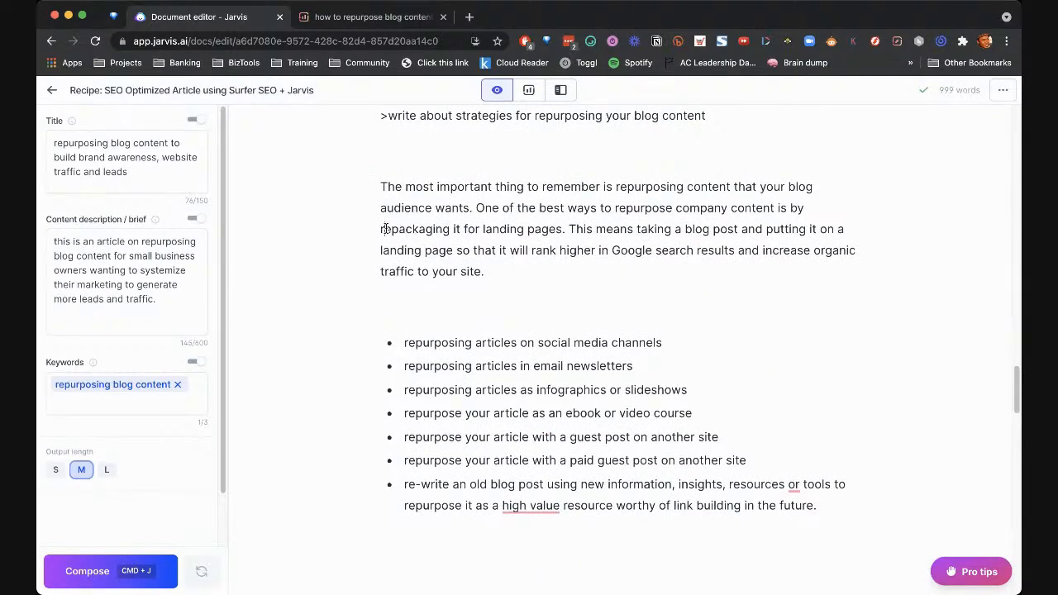
{"action": "left_click_drag", "start_coordinate": [384, 229], "coordinate": [556, 229]}
{"action": "left_click", "coordinate": [557, 228]}
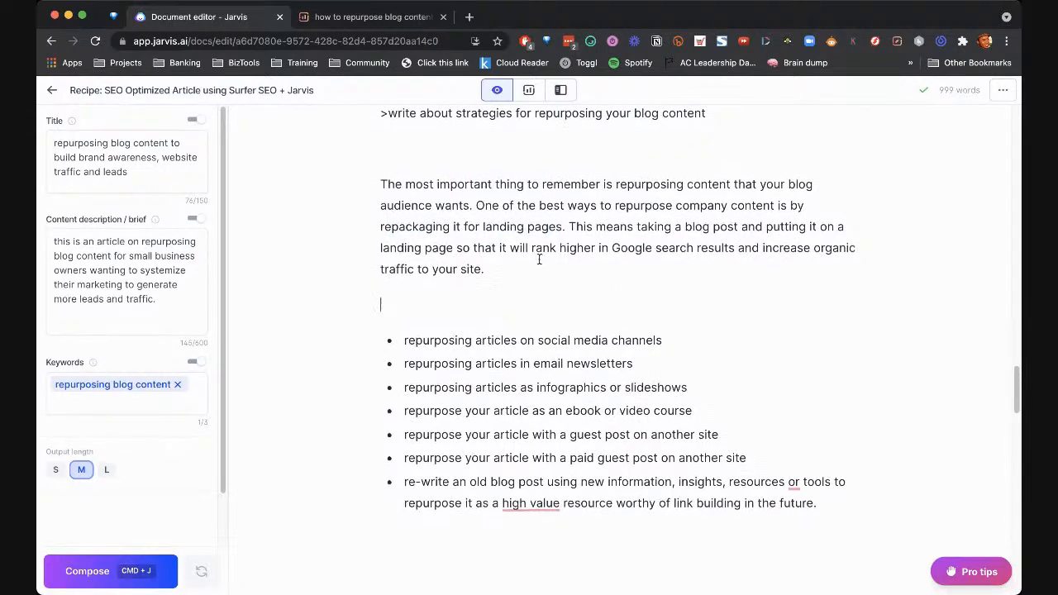
{"action": "scroll", "coordinate": [466, 233], "scroll_direction": "up", "scroll_amount": 3}
{"action": "double_click", "coordinate": [430, 213]}
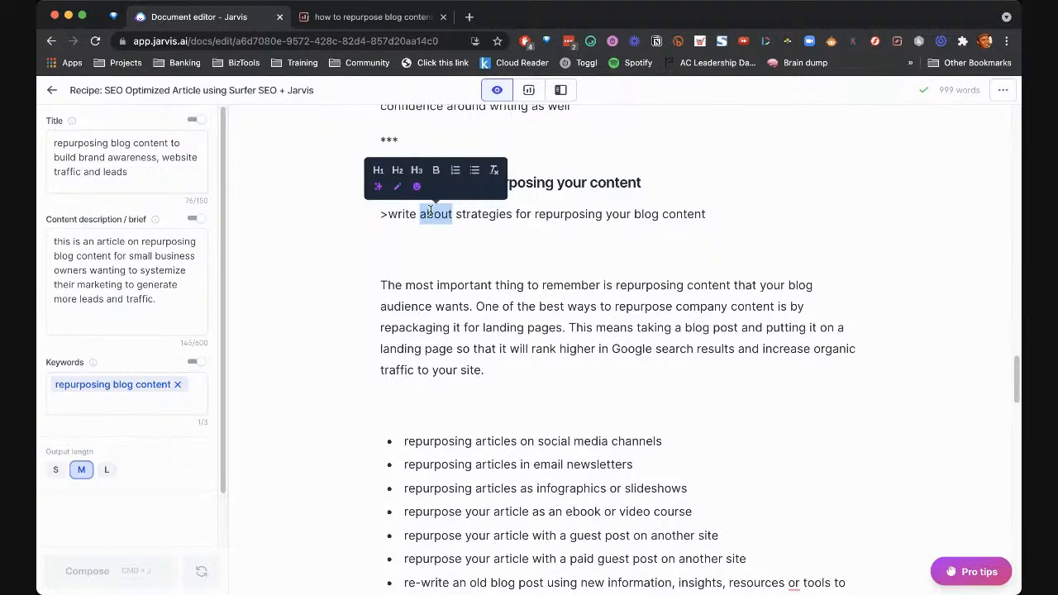
{"action": "type", "text": "a list of"}
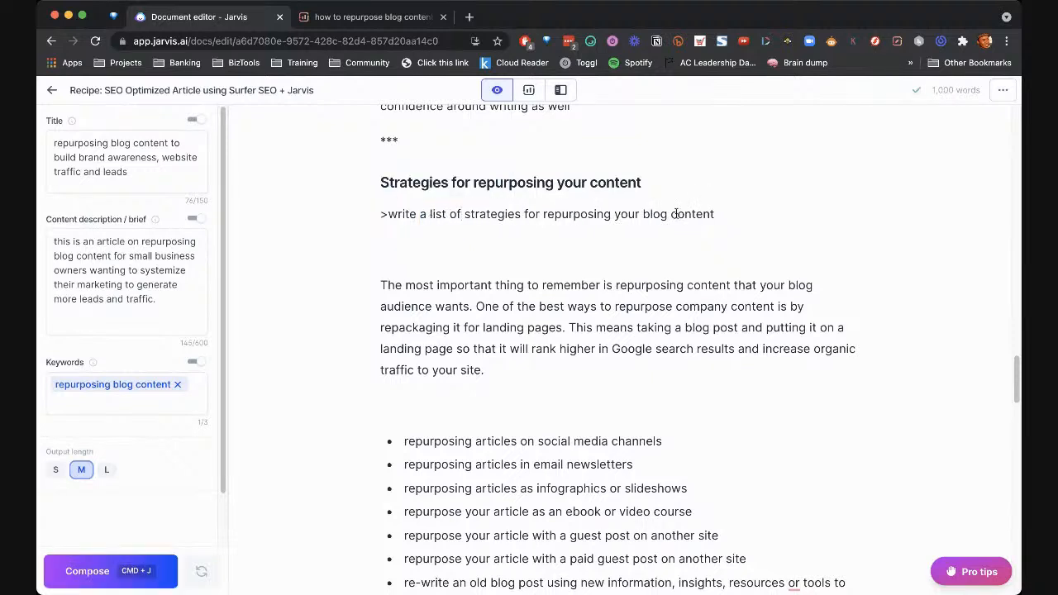
{"action": "key", "text": "super+j"}
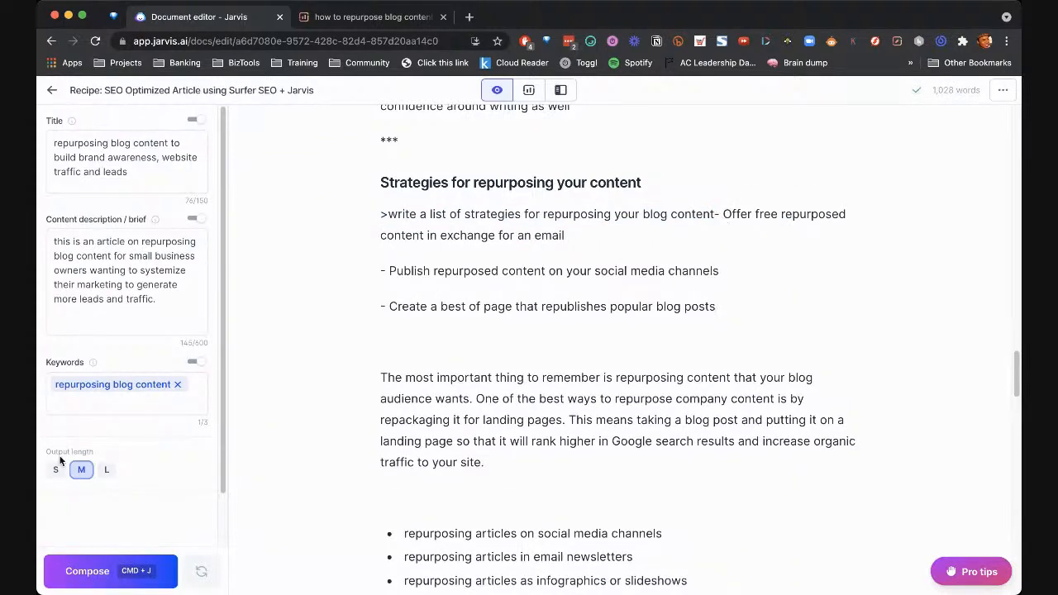
Set the output length to L and generate more text continuing the list of repurposing strategies
{"action": "left_click", "coordinate": [106, 469]}
{"action": "key", "text": "super+j"}
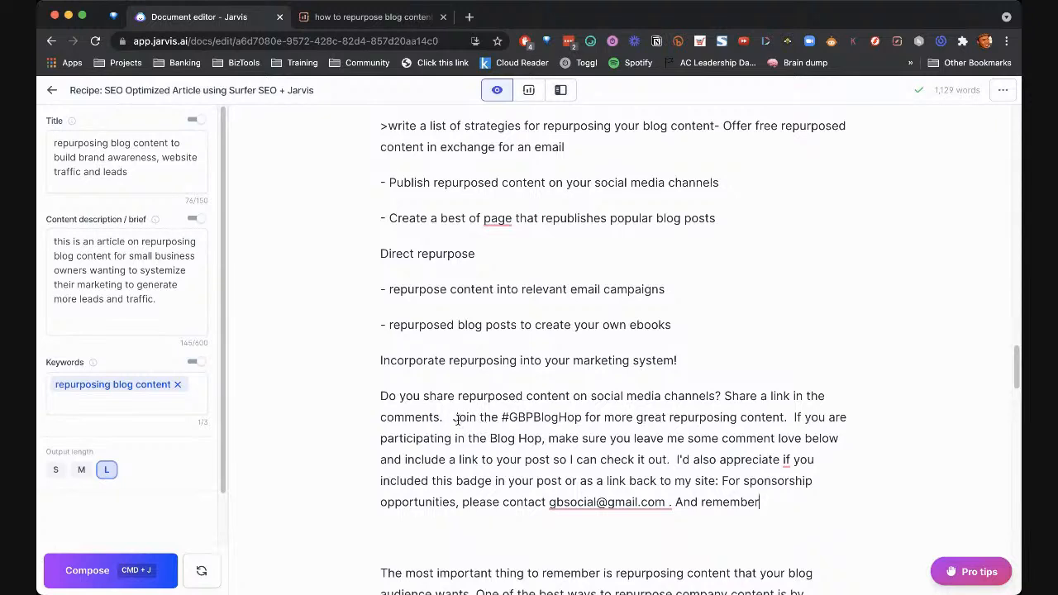
Select the whole generated paragraph from "Do you share repurposed content on social media channels?" through "And remember"
{"action": "left_click_drag", "start_coordinate": [453, 418], "coordinate": [381, 399]}
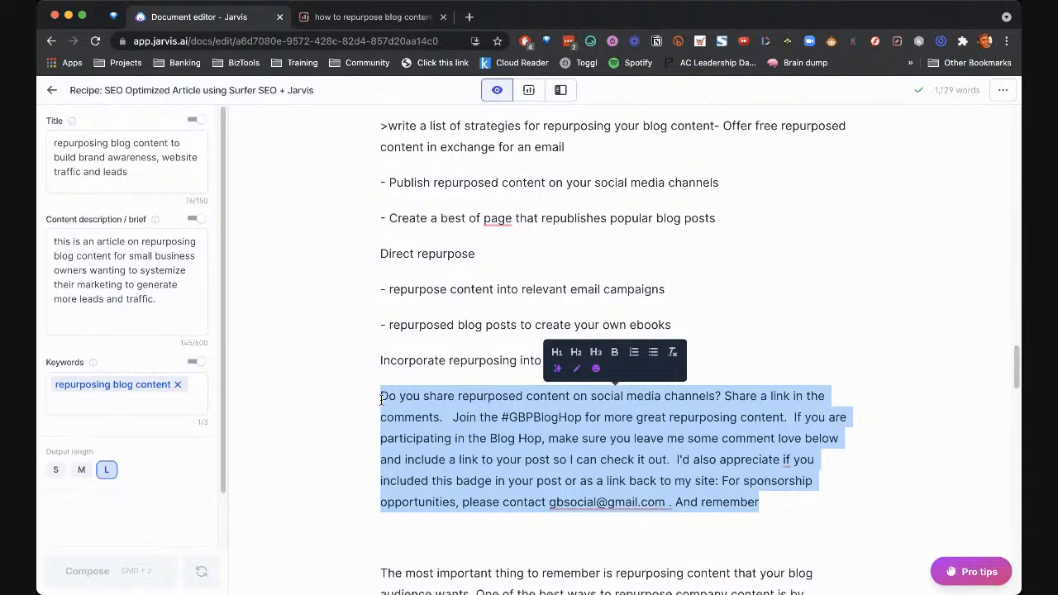
Delete the paragraph starting "Do you share repurposed content on social media channels?" below the strategies text
{"action": "key", "text": "BackSpace"}
{"action": "scroll", "coordinate": [521, 378], "scroll_direction": "down", "scroll_amount": 5}
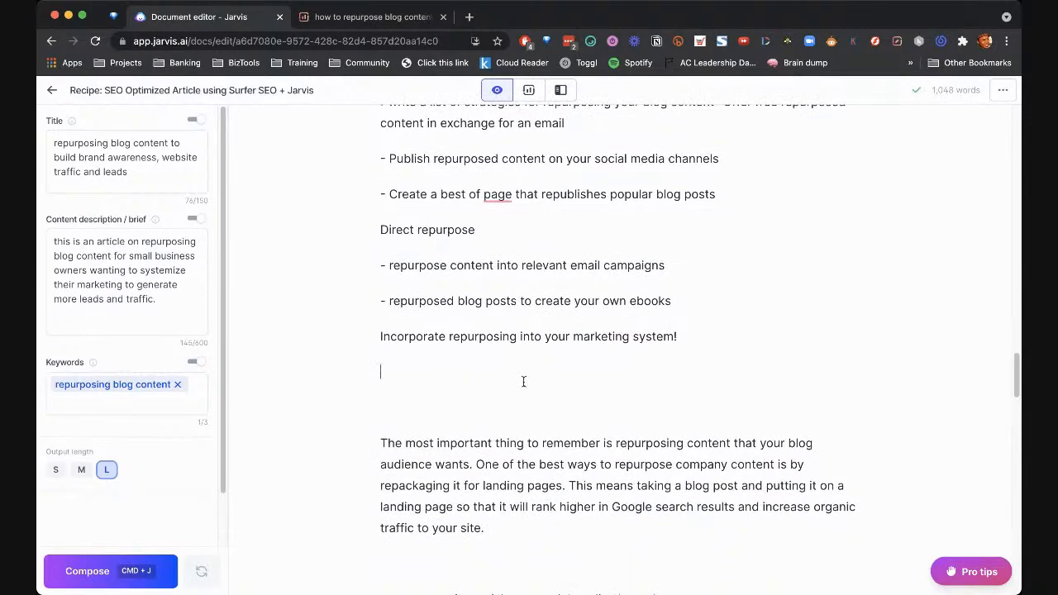
{"action": "scroll", "coordinate": [524, 375], "scroll_direction": "down", "scroll_amount": 1}
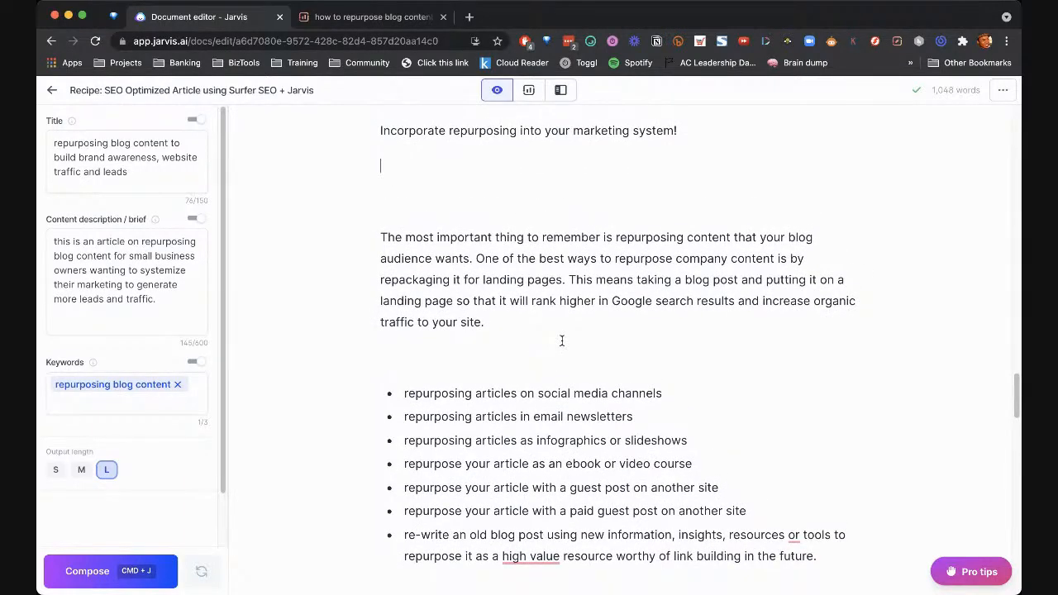
{"action": "scroll", "coordinate": [561, 338], "scroll_direction": "up", "scroll_amount": 2}
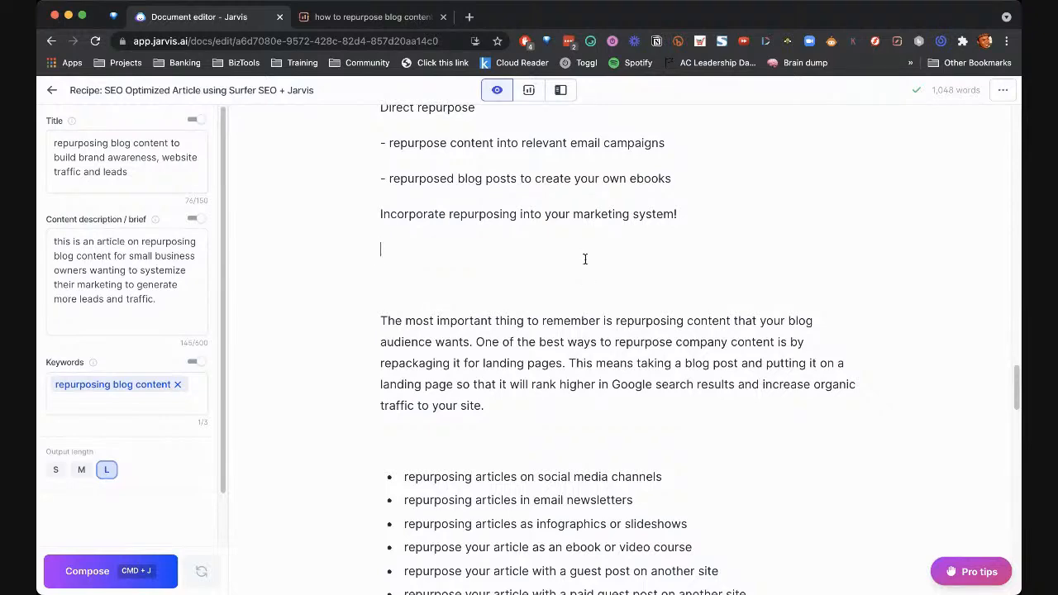
Remove the empty lines between "Incorporate repurposing into your marketing system!" and the paragraph starting "The most important thing to remember"
{"action": "scroll", "coordinate": [585, 259], "scroll_direction": "up", "scroll_amount": 2}
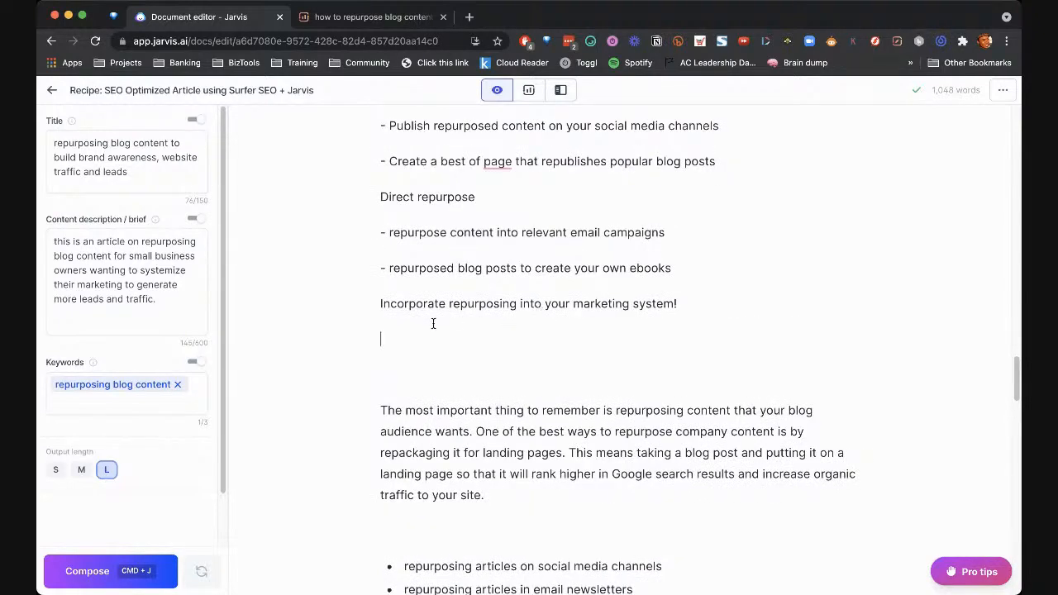
{"action": "scroll", "coordinate": [436, 254], "scroll_direction": "up", "scroll_amount": 2}
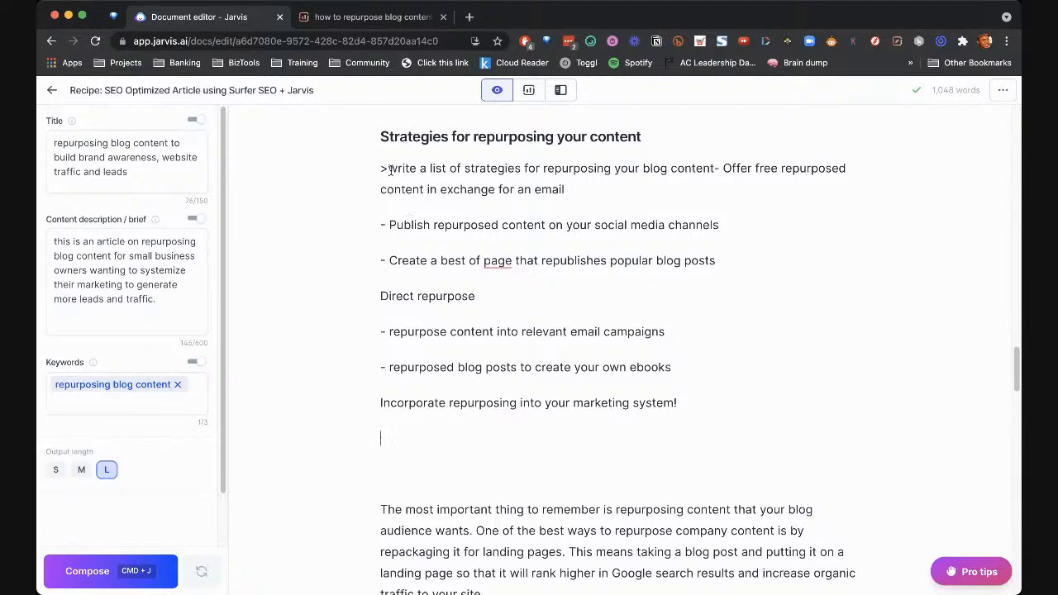
{"action": "left_click_drag", "start_coordinate": [381, 168], "coordinate": [496, 441]}
{"action": "left_click", "coordinate": [446, 453]}
{"action": "key", "text": "BackSpace"}
{"action": "left_click", "coordinate": [419, 445]}
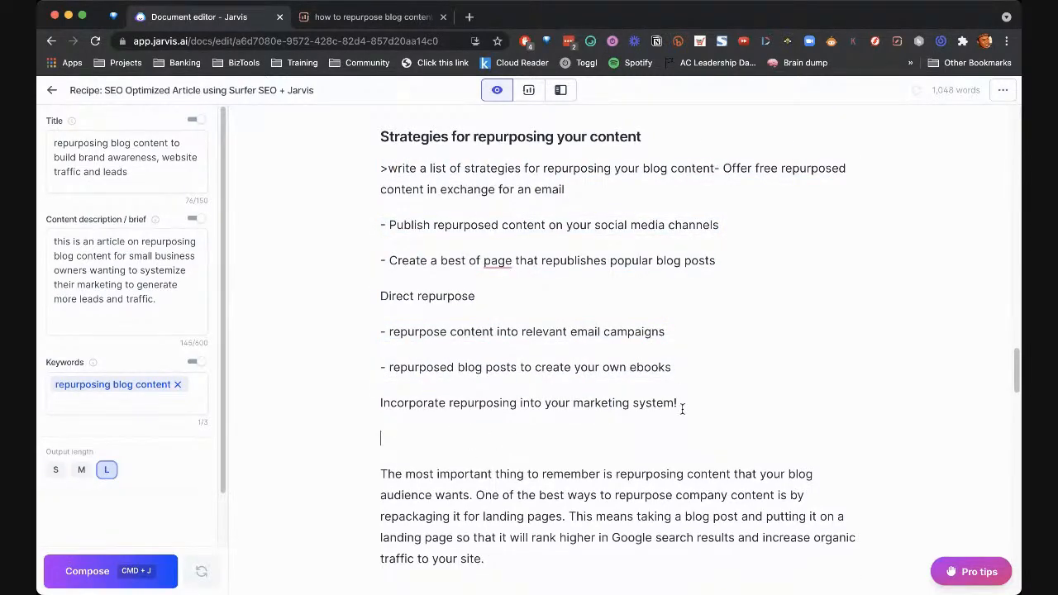
{"action": "key", "text": "BackSpace"}
Remove the empty line above the bulleted list that starts with "repurposing articles on social media channels"
{"action": "scroll", "coordinate": [641, 428], "scroll_direction": "down", "scroll_amount": 4}
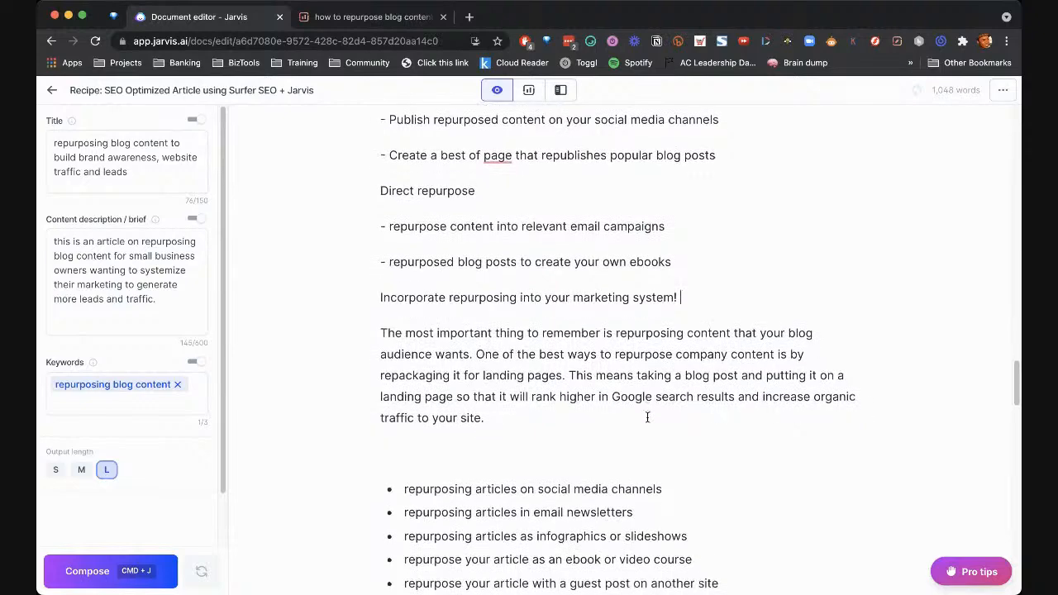
{"action": "scroll", "coordinate": [720, 326], "scroll_direction": "down", "scroll_amount": 4}
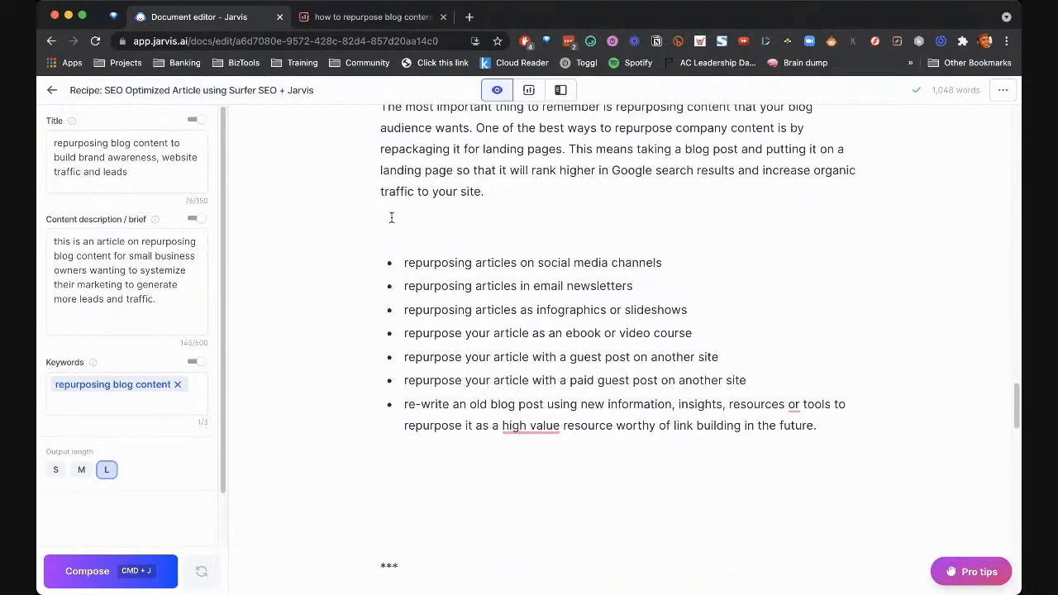
{"action": "left_click", "coordinate": [392, 215]}
{"action": "key", "text": "BackSpace"}
Move the lines from "Publish repurposed content" through "Incorporate repurposing into your marketing system!" to directly below the bulleted list
{"action": "scroll", "coordinate": [479, 230], "scroll_direction": "up", "scroll_amount": 5}
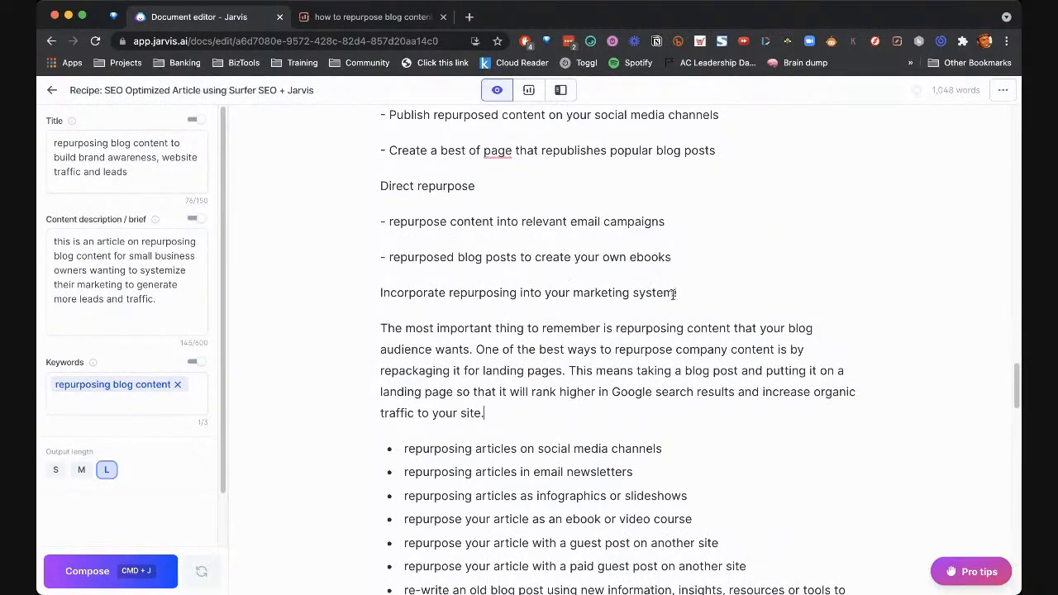
{"action": "left_click_drag", "start_coordinate": [677, 293], "coordinate": [370, 202]}
{"action": "scroll", "coordinate": [393, 220], "scroll_direction": "up", "scroll_amount": 3}
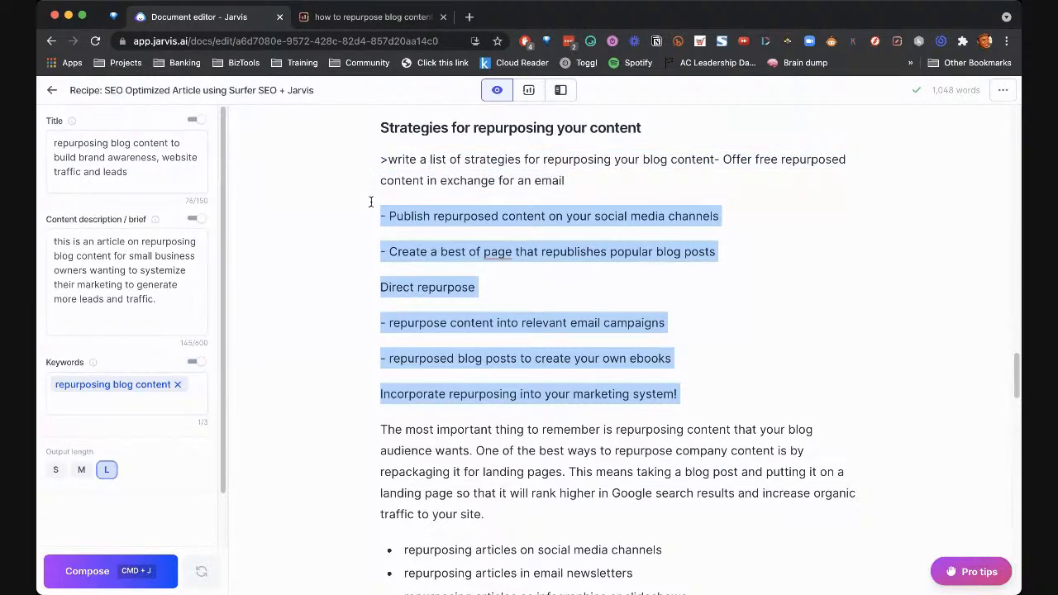
{"action": "key", "text": "BackSpace"}
{"action": "scroll", "coordinate": [454, 331], "scroll_direction": "down", "scroll_amount": 3}
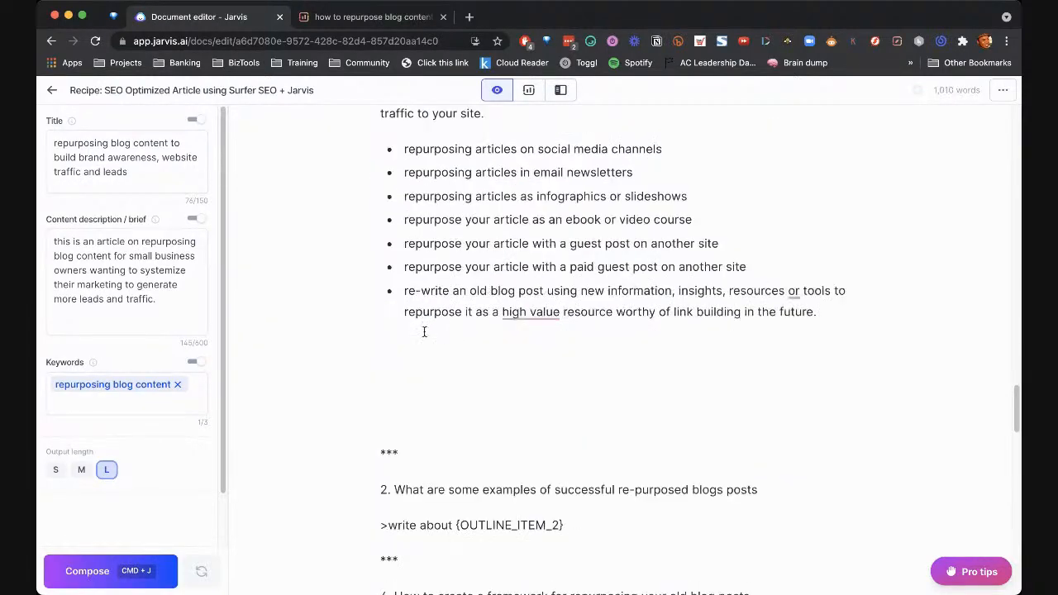
{"action": "key", "text": "super+z"}
{"action": "scroll", "coordinate": [487, 277], "scroll_direction": "up", "scroll_amount": 3}
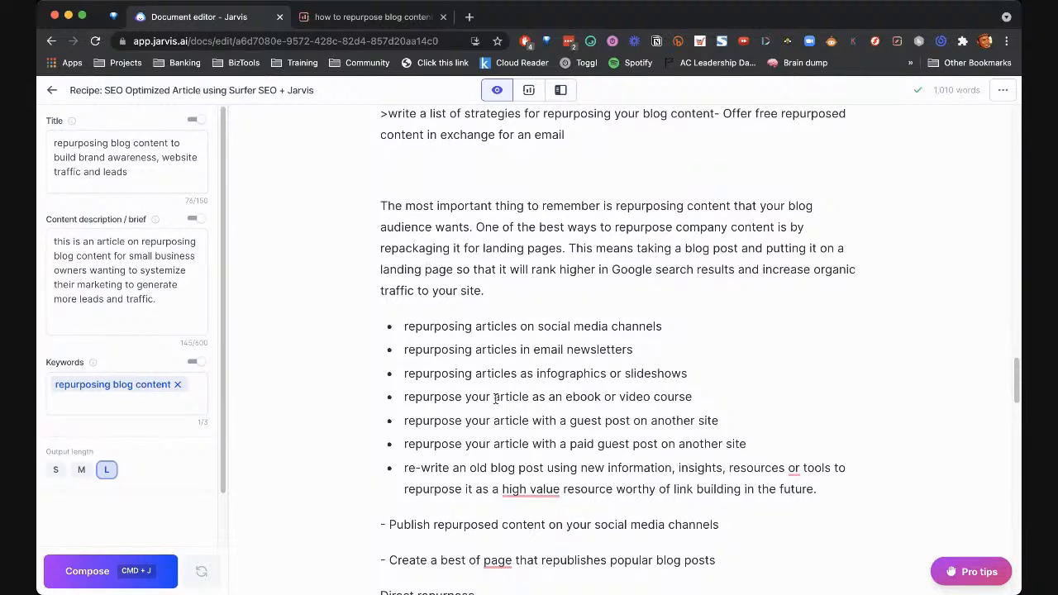
{"action": "scroll", "coordinate": [485, 400], "scroll_direction": "down", "scroll_amount": 4}
Remove the empty lines between "Incorporate repurposing into your marketing system!" and the *** separator above outline item 2
{"action": "scroll", "coordinate": [516, 347], "scroll_direction": "down", "scroll_amount": 3}
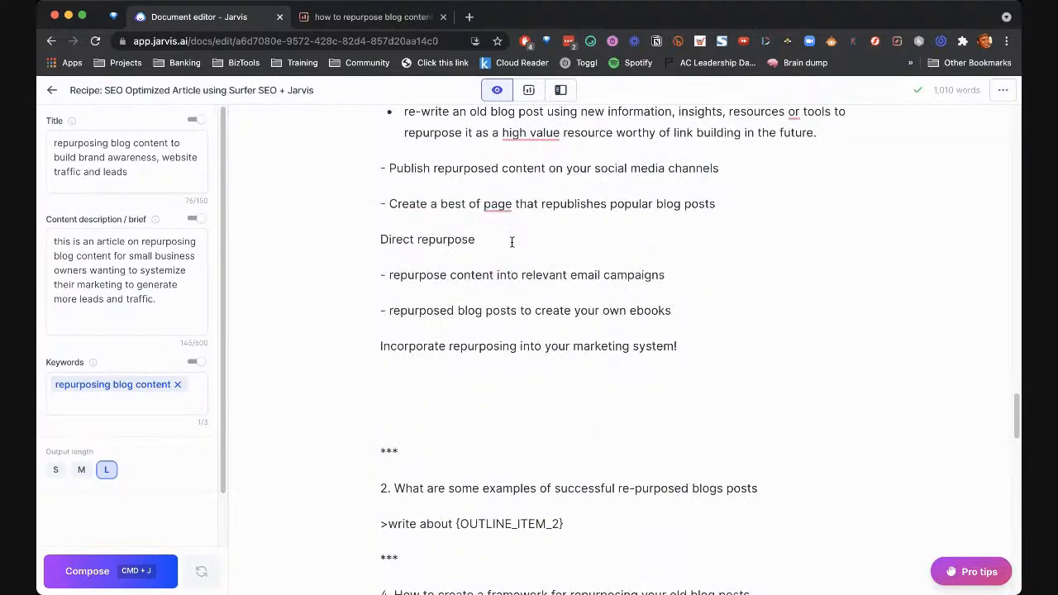
{"action": "left_click", "coordinate": [408, 382]}
{"action": "key", "text": "BackSpace"}
{"action": "key", "text": "BackSpace"}
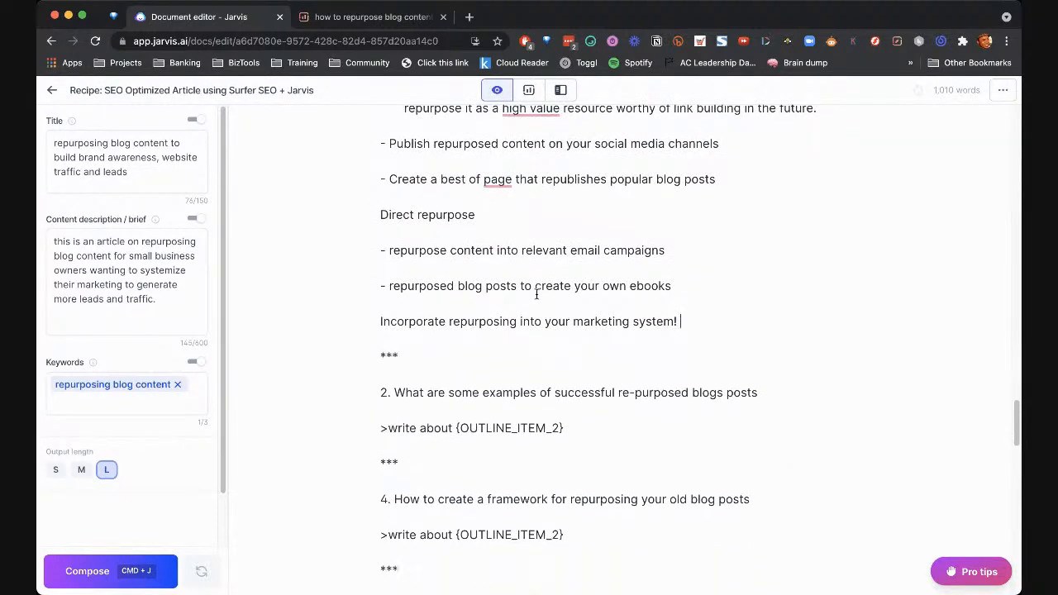
Under outline item 6, delete the empty line above its prompt, the duplicate *** separator and the surplus empty lines before "Optional:"
{"action": "scroll", "coordinate": [565, 287], "scroll_direction": "down", "scroll_amount": 3}
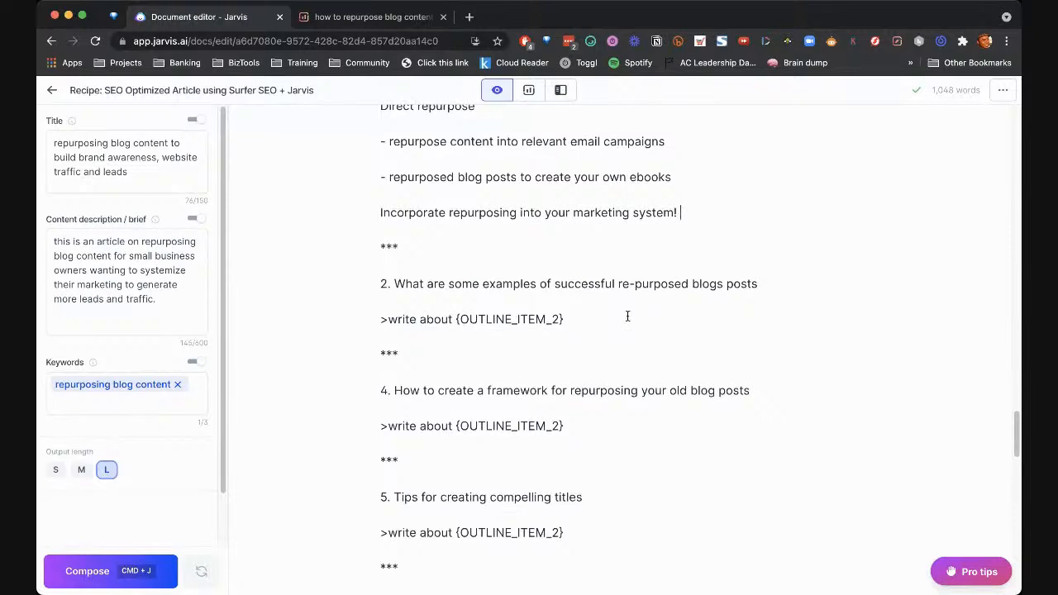
{"action": "scroll", "coordinate": [637, 324], "scroll_direction": "down", "scroll_amount": 3}
{"action": "scroll", "coordinate": [628, 314], "scroll_direction": "down", "scroll_amount": 3}
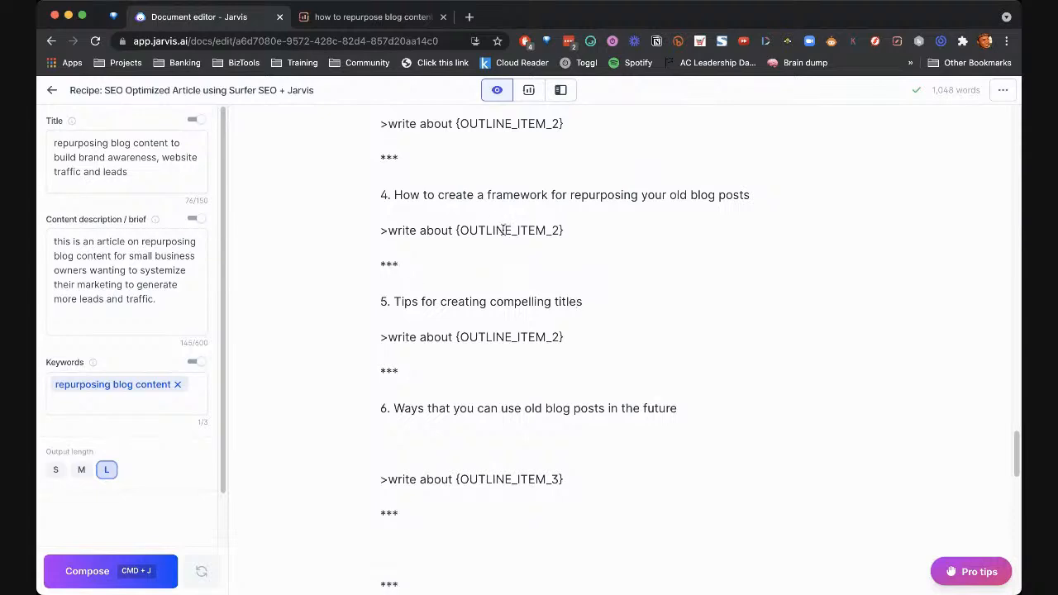
{"action": "scroll", "coordinate": [479, 331], "scroll_direction": "down", "scroll_amount": 3}
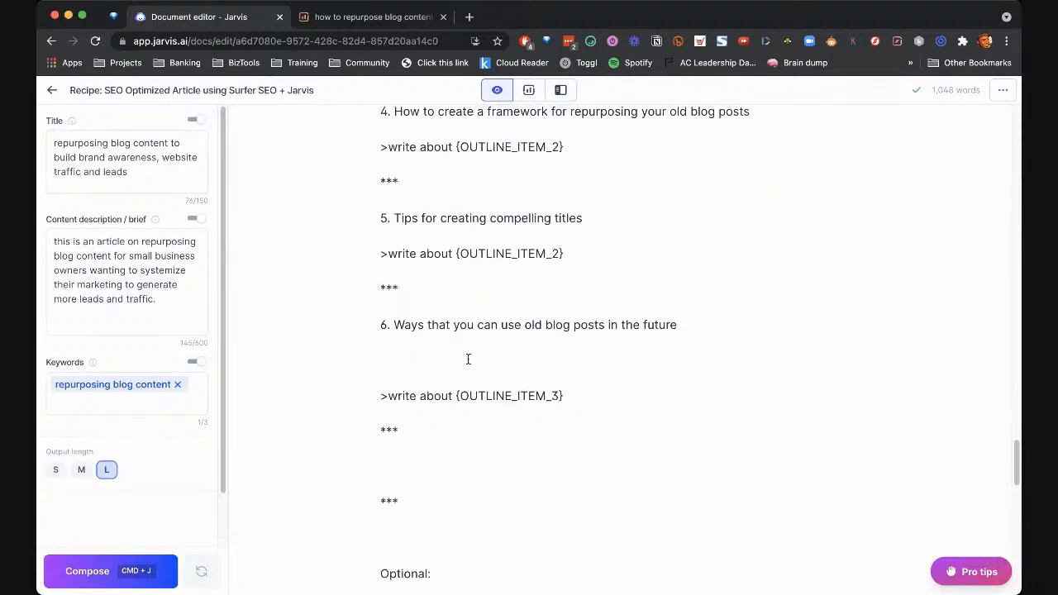
{"action": "left_click", "coordinate": [468, 359]}
{"action": "key", "text": "BackSpace"}
{"action": "left_click_drag", "start_coordinate": [398, 466], "coordinate": [381, 454]}
{"action": "key", "text": "BackSpace"}
{"action": "key", "text": "BackSpace"}
{"action": "scroll", "coordinate": [581, 313], "scroll_direction": "down", "scroll_amount": 1}
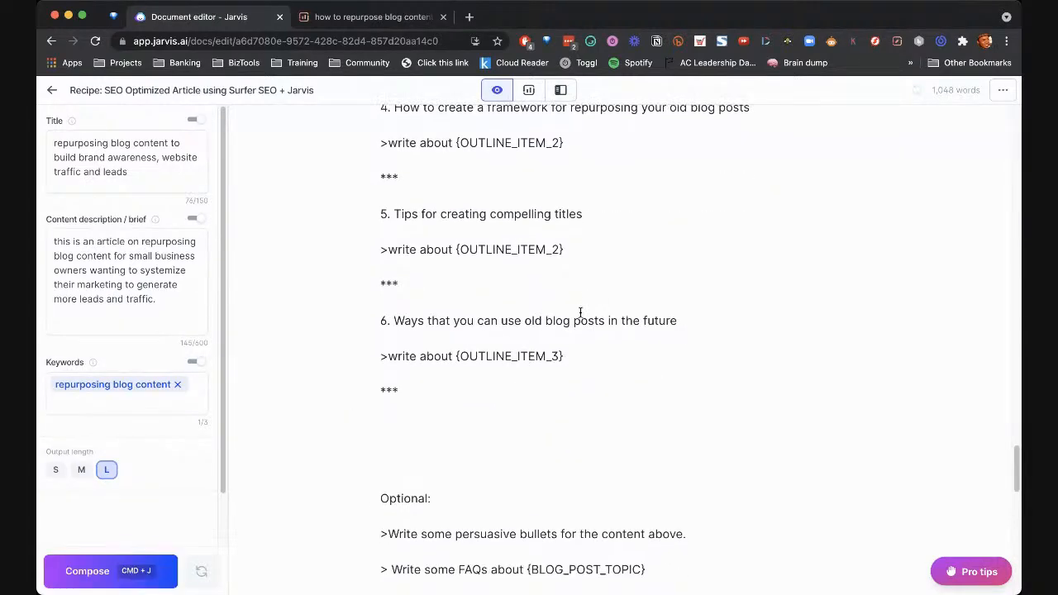
{"action": "scroll", "coordinate": [581, 313], "scroll_direction": "down", "scroll_amount": 2}
{"action": "key", "text": "Delete"}
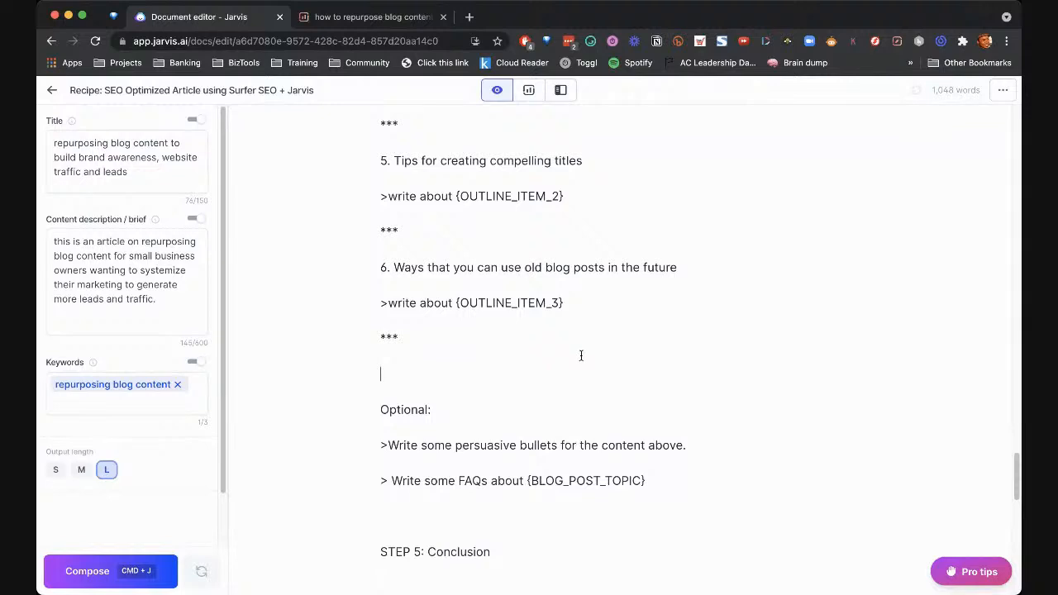
Examine the optional prompts and the section headings above for a topic phrase to use in the persuasive-bullets prompt
{"action": "scroll", "coordinate": [647, 329], "scroll_direction": "down", "scroll_amount": 3}
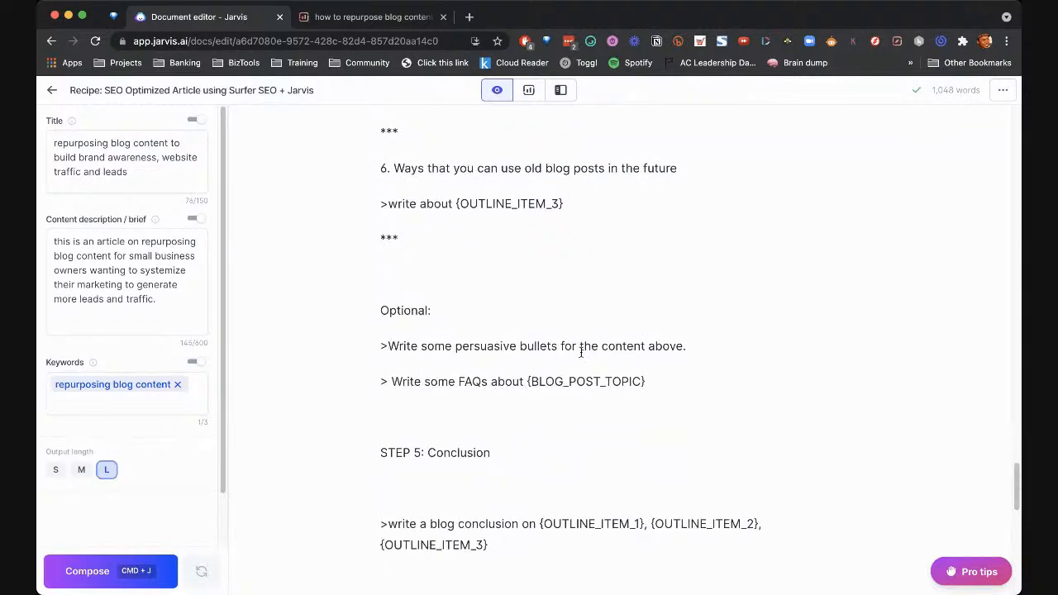
{"action": "scroll", "coordinate": [658, 348], "scroll_direction": "down", "scroll_amount": 1}
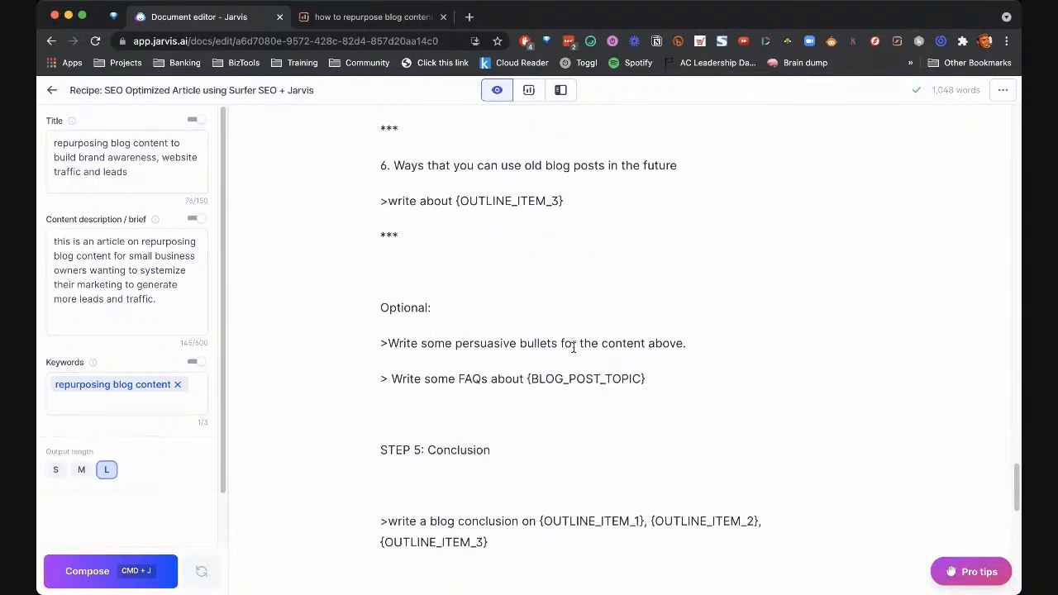
{"action": "left_click", "coordinate": [385, 343]}
{"action": "scroll", "coordinate": [654, 338], "scroll_direction": "up", "scroll_amount": 10}
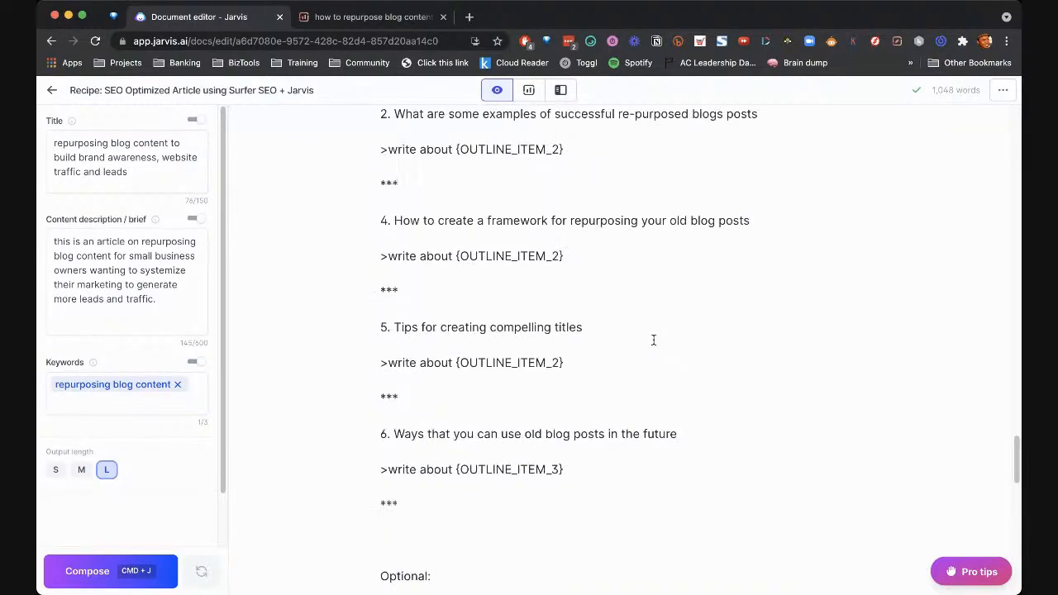
{"action": "scroll", "coordinate": [661, 335], "scroll_direction": "up", "scroll_amount": 10}
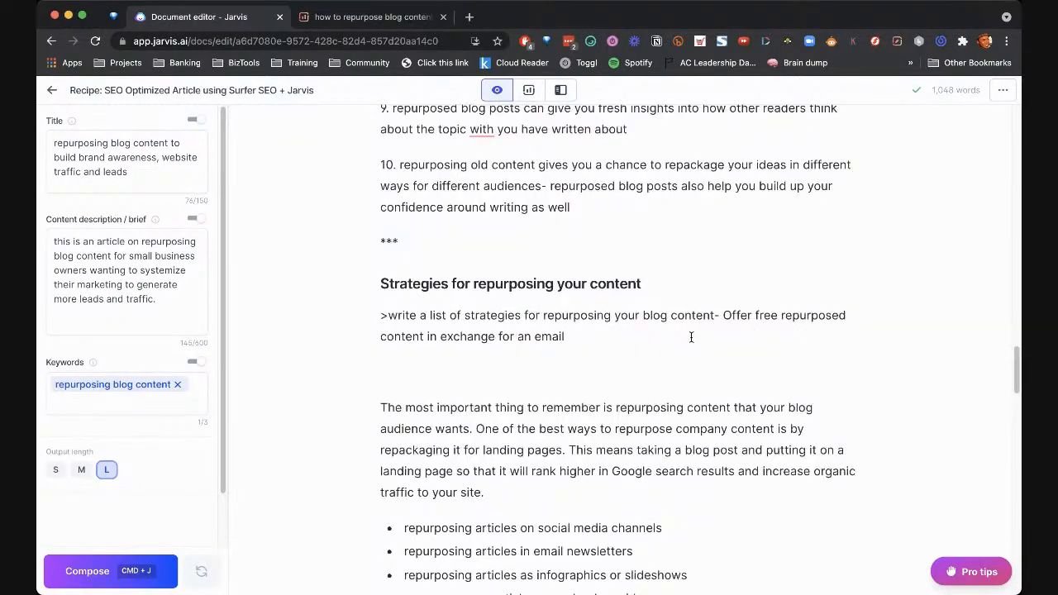
{"action": "scroll", "coordinate": [662, 339], "scroll_direction": "up", "scroll_amount": 6}
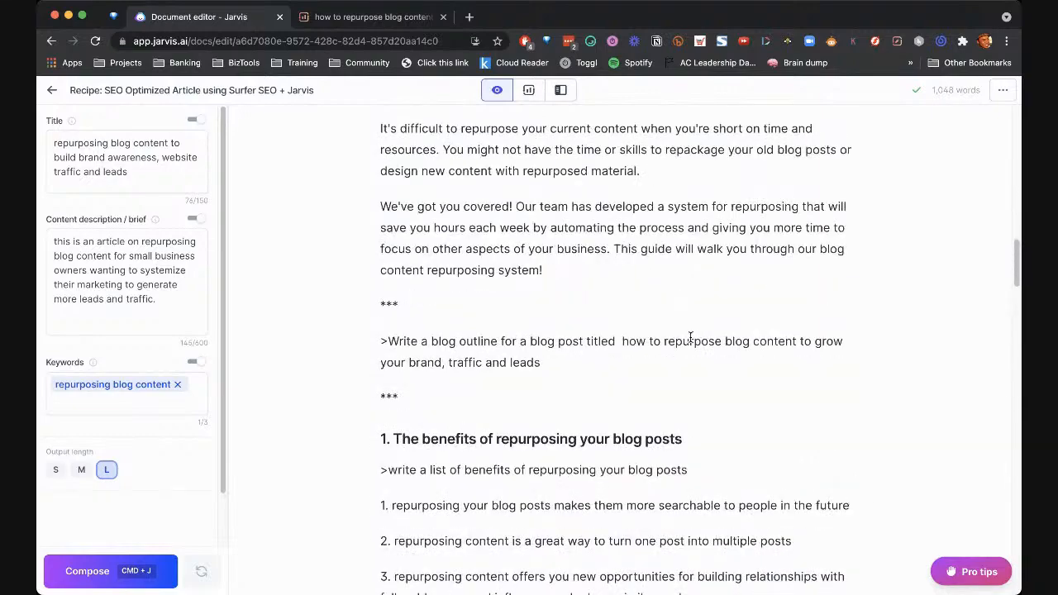
{"action": "scroll", "coordinate": [507, 323], "scroll_direction": "down", "scroll_amount": 2}
{"action": "left_click_drag", "start_coordinate": [721, 342], "coordinate": [404, 343]}
{"action": "scroll", "coordinate": [798, 321], "scroll_direction": "down", "scroll_amount": 6}
{"action": "scroll", "coordinate": [797, 321], "scroll_direction": "up", "scroll_amount": 5}
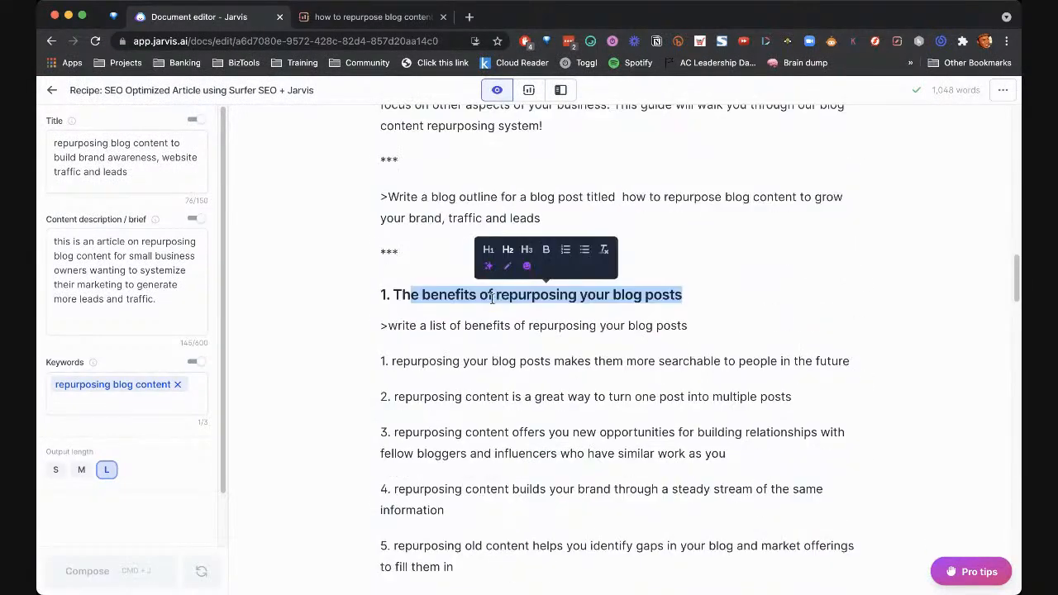
{"action": "left_click", "coordinate": [423, 295]}
{"action": "left_click_drag", "start_coordinate": [423, 295], "coordinate": [683, 299]}
{"action": "left_click", "coordinate": [423, 297]}
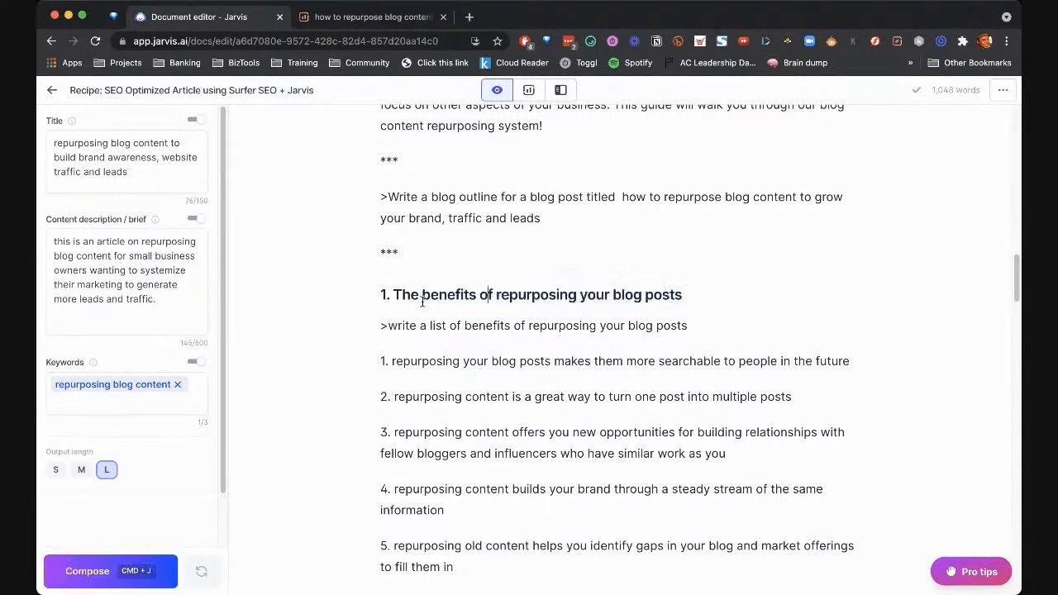
{"action": "left_click_drag", "start_coordinate": [394, 295], "coordinate": [719, 295]}
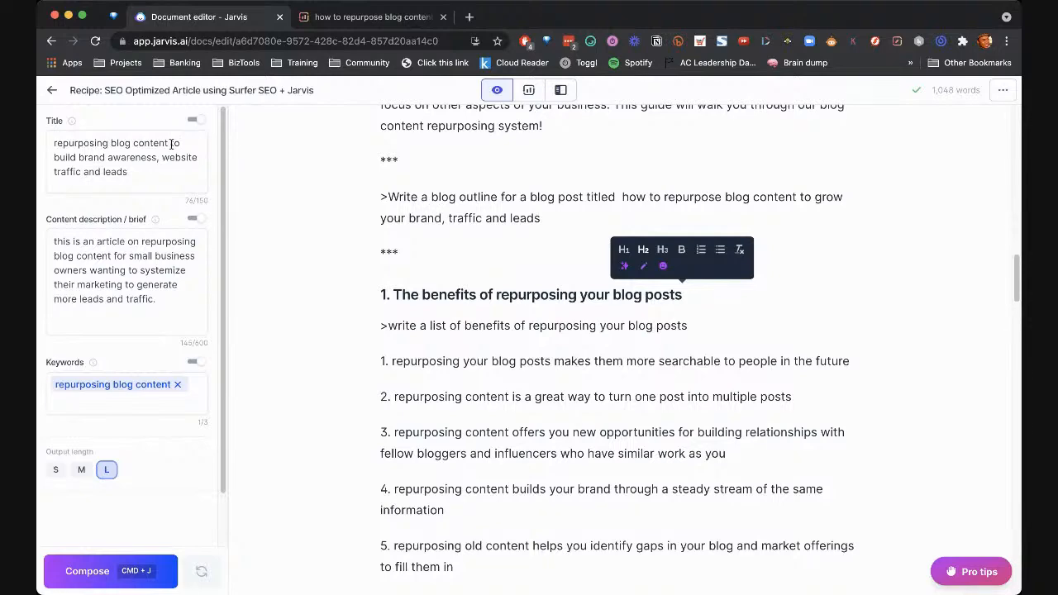
Replace "the content above." in the persuasive-bullets prompt with "repurposing blog content" copied from the title, and generate the bullets
{"action": "left_click_drag", "start_coordinate": [168, 143], "coordinate": [40, 143]}
{"action": "key", "text": "super+c"}
{"action": "scroll", "coordinate": [553, 260], "scroll_direction": "down", "scroll_amount": 10}
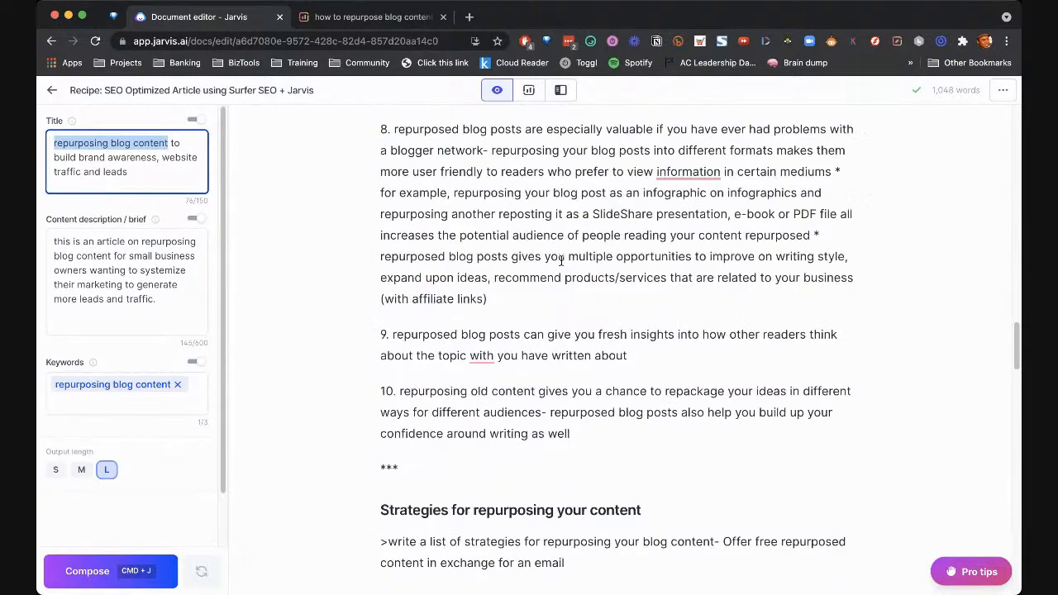
{"action": "scroll", "coordinate": [588, 273], "scroll_direction": "down", "scroll_amount": 15}
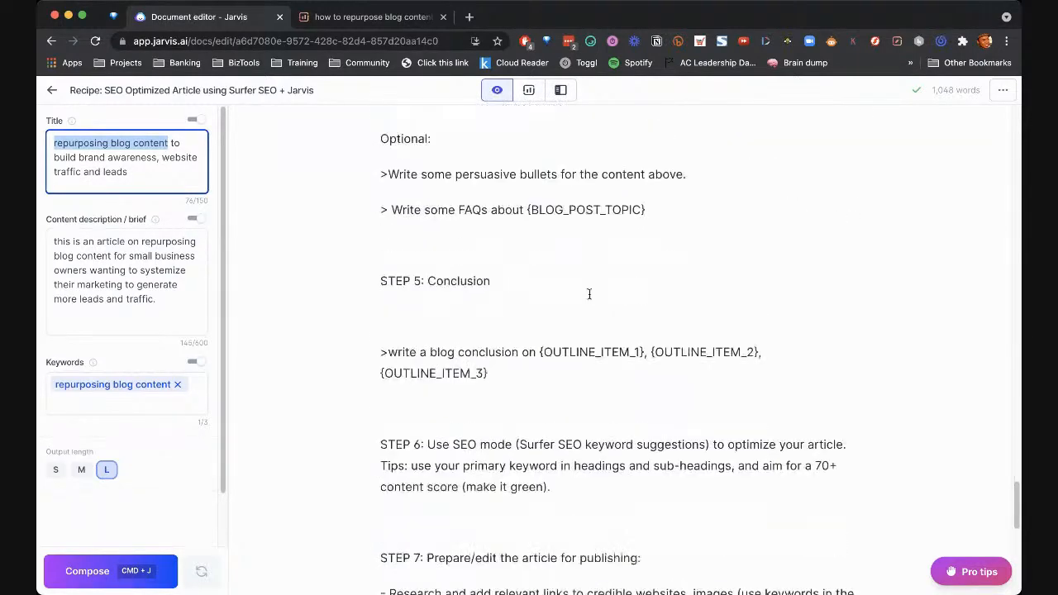
{"action": "scroll", "coordinate": [586, 298], "scroll_direction": "down", "scroll_amount": 5}
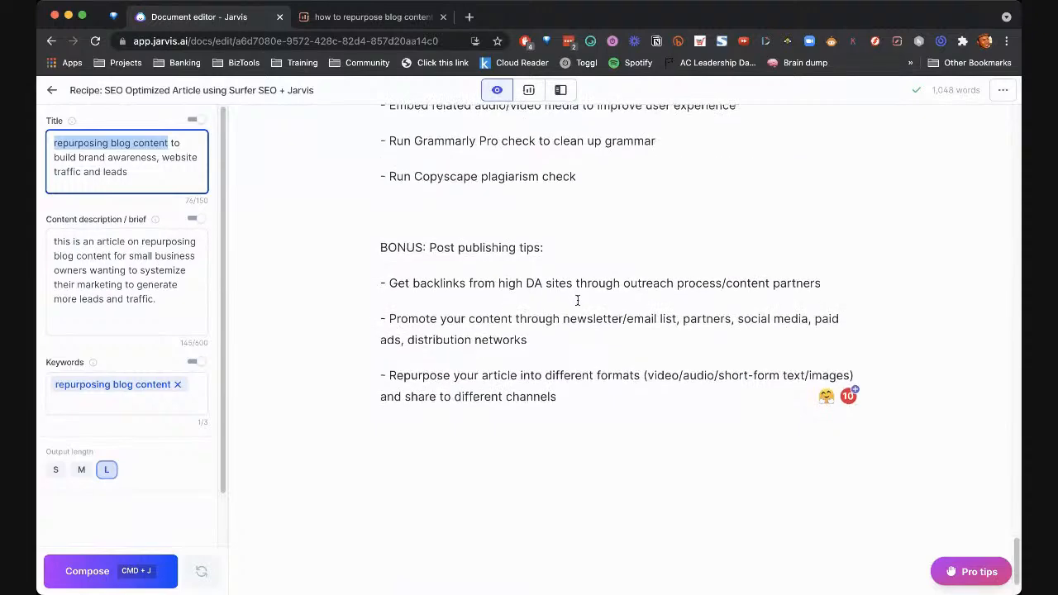
{"action": "scroll", "coordinate": [577, 300], "scroll_direction": "up", "scroll_amount": 5}
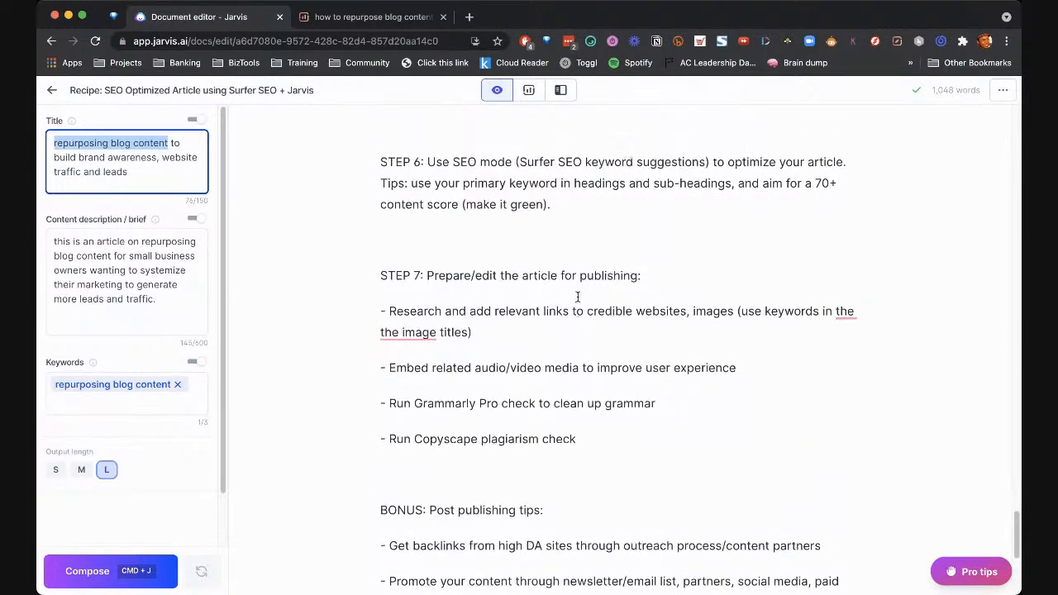
{"action": "scroll", "coordinate": [577, 300], "scroll_direction": "up", "scroll_amount": 4}
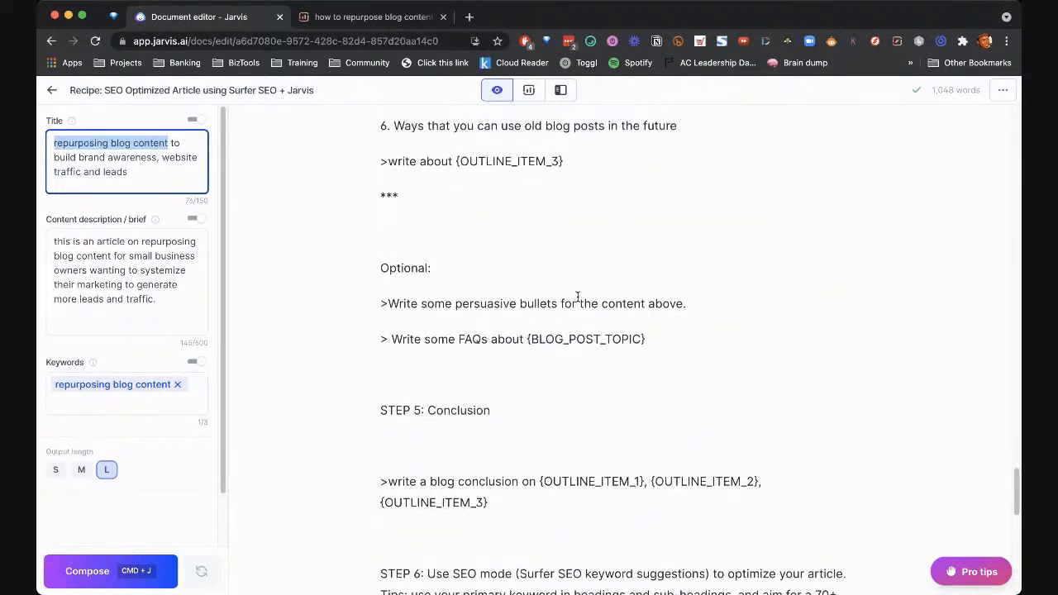
{"action": "left_click", "coordinate": [591, 304]}
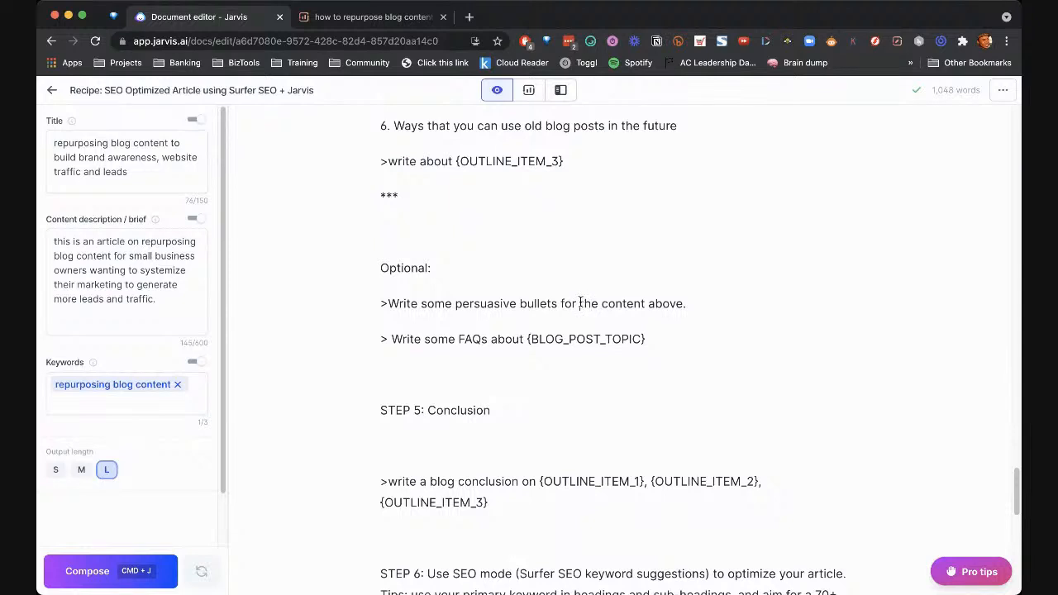
{"action": "left_click_drag", "start_coordinate": [579, 305], "coordinate": [683, 301]}
{"action": "key", "text": "super+v"}
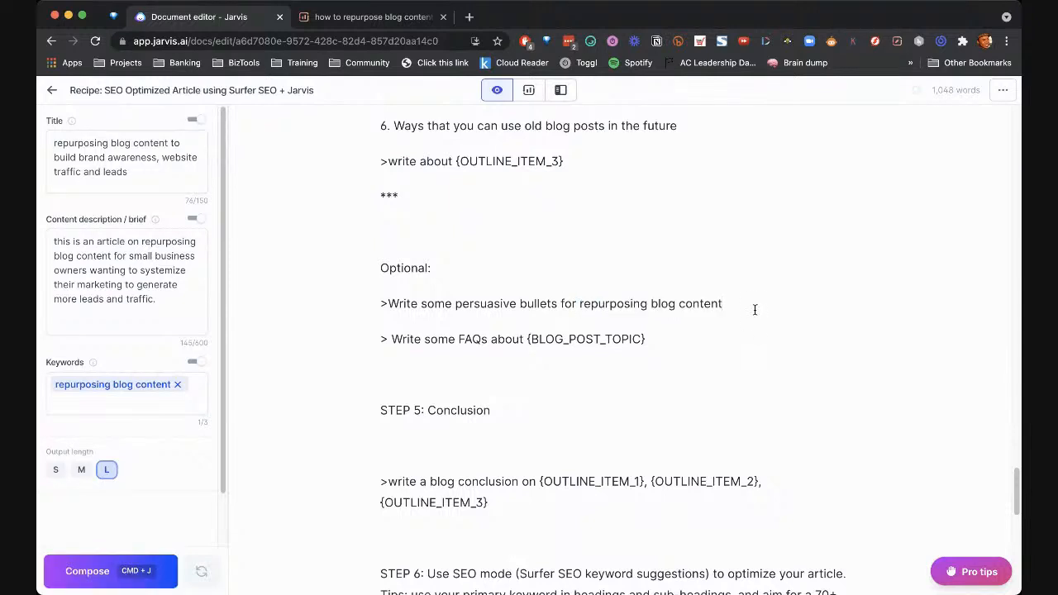
{"action": "key", "text": "super+Return"}
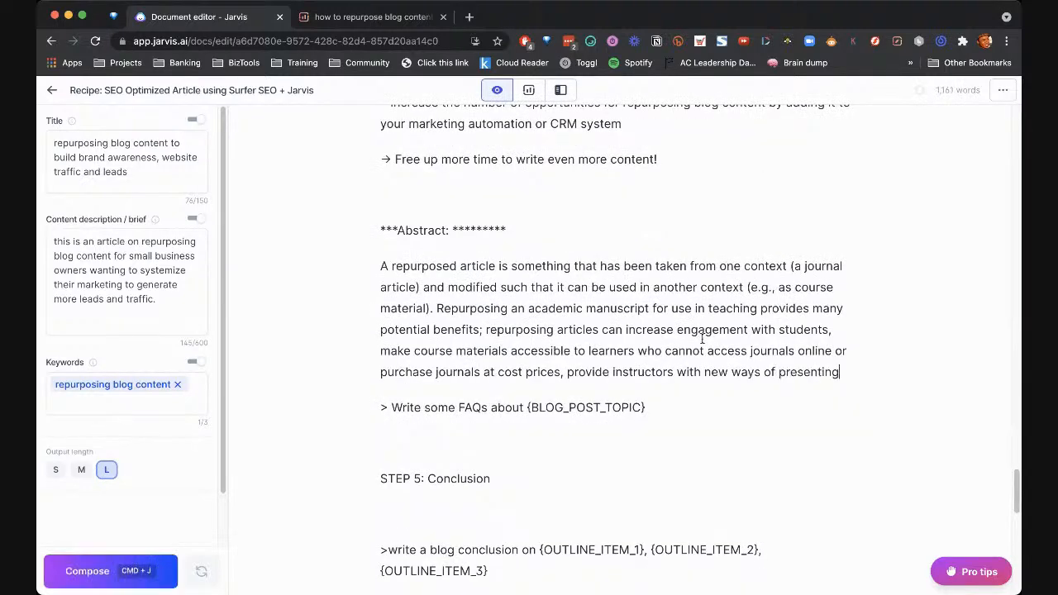
Delete the off-topic "Abstract" section below the persuasive bullets and move the first bullet onto its own line
{"action": "left_click_drag", "start_coordinate": [843, 372], "coordinate": [361, 207]}
{"action": "key", "text": "BackSpace"}
{"action": "scroll", "coordinate": [595, 219], "scroll_direction": "up", "scroll_amount": 5}
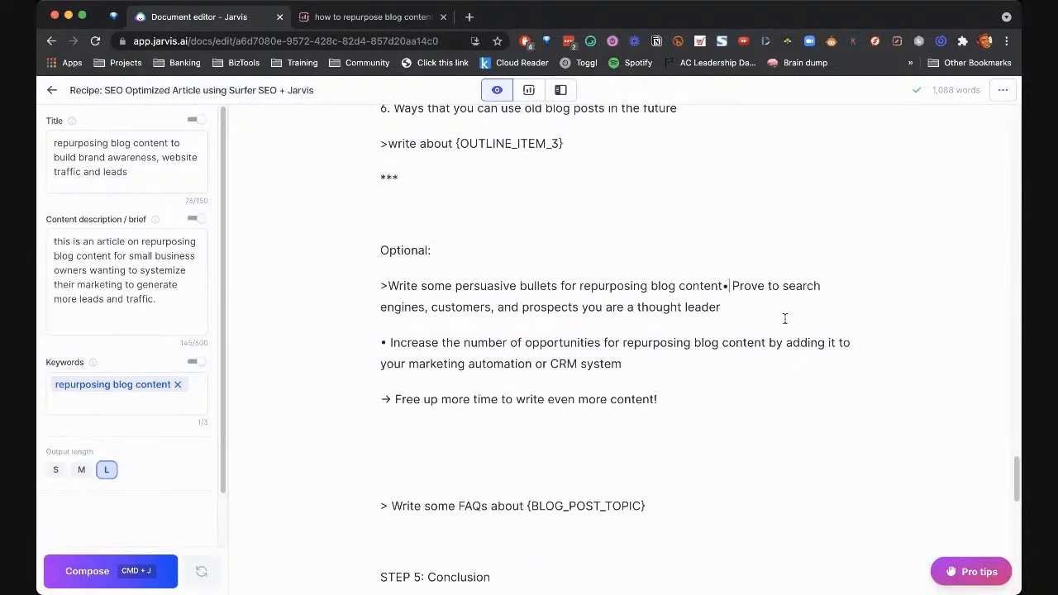
{"action": "key", "text": "Return"}
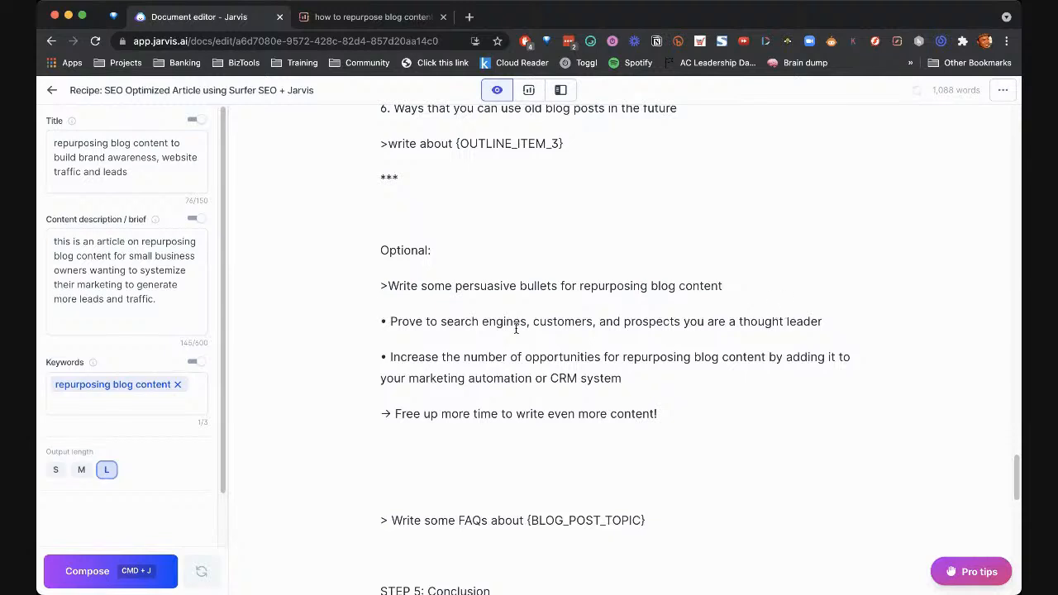
{"action": "triple_click", "coordinate": [681, 405]}
{"action": "left_click_drag", "start_coordinate": [652, 394], "coordinate": [359, 322]}
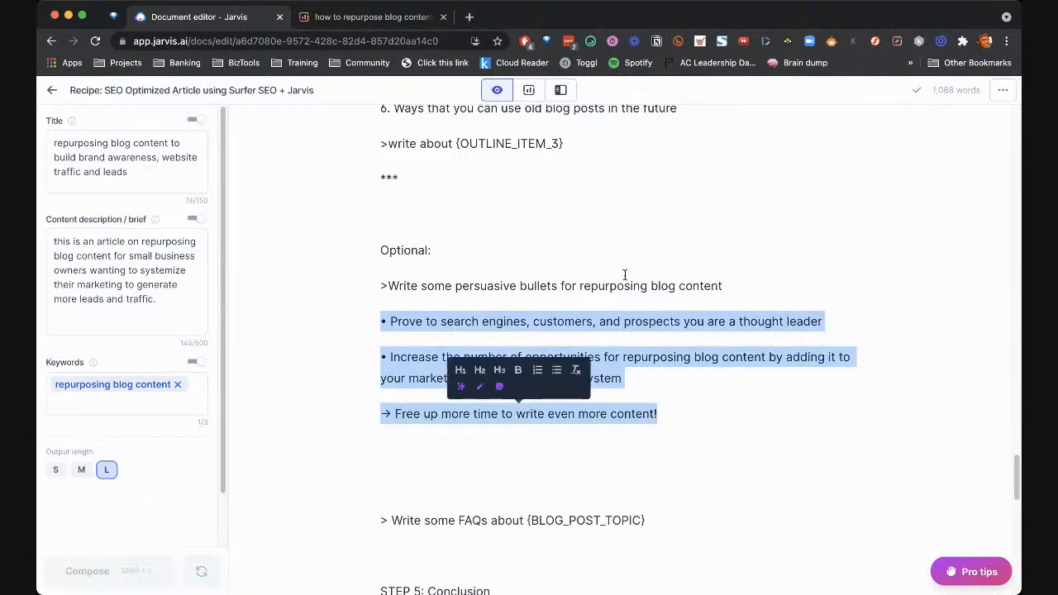
{"action": "scroll", "coordinate": [626, 331], "scroll_direction": "down", "scroll_amount": 2}
{"action": "left_click", "coordinate": [549, 410]}
Replace {BLOG_POST_TOPIC} in the FAQ prompt with "repurposing blog content", generate the questions, and put the first one on its own line
{"action": "scroll", "coordinate": [513, 363], "scroll_direction": "down", "scroll_amount": 2}
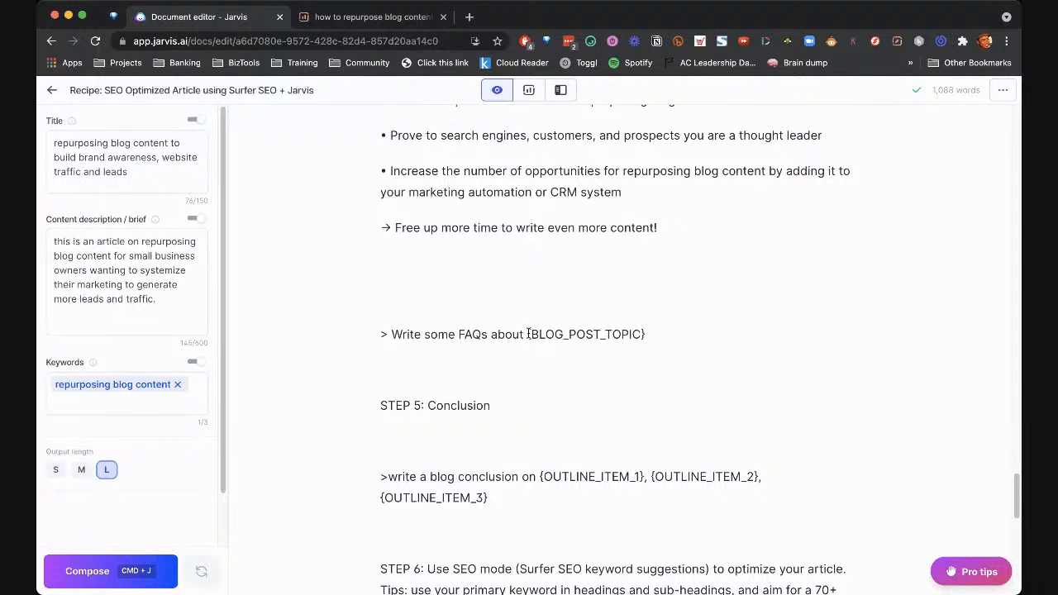
{"action": "left_click_drag", "start_coordinate": [527, 334], "coordinate": [650, 335]}
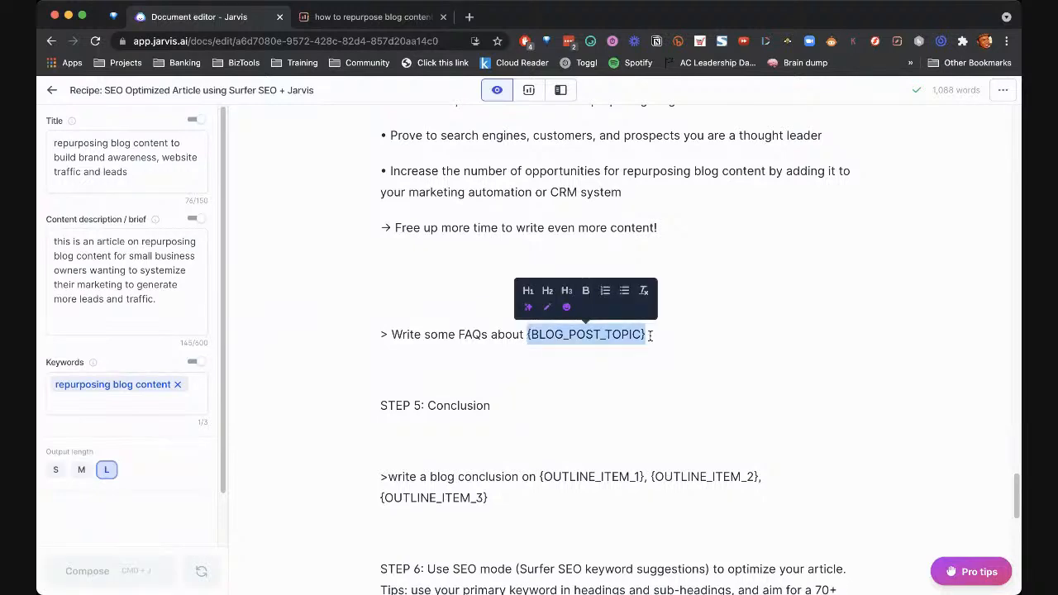
{"action": "key", "text": "super+v"}
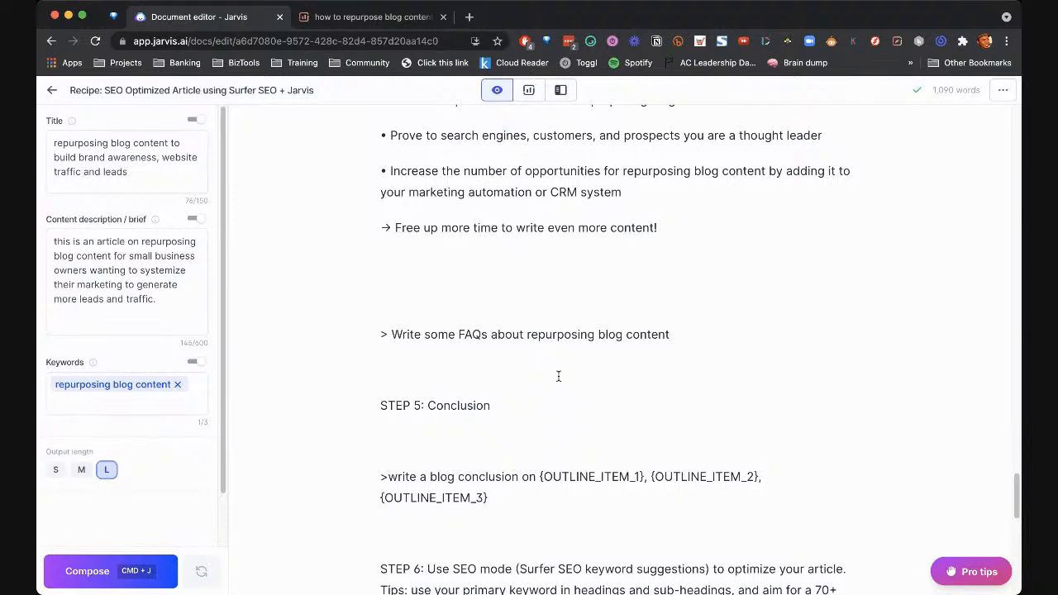
{"action": "key", "text": "super+j"}
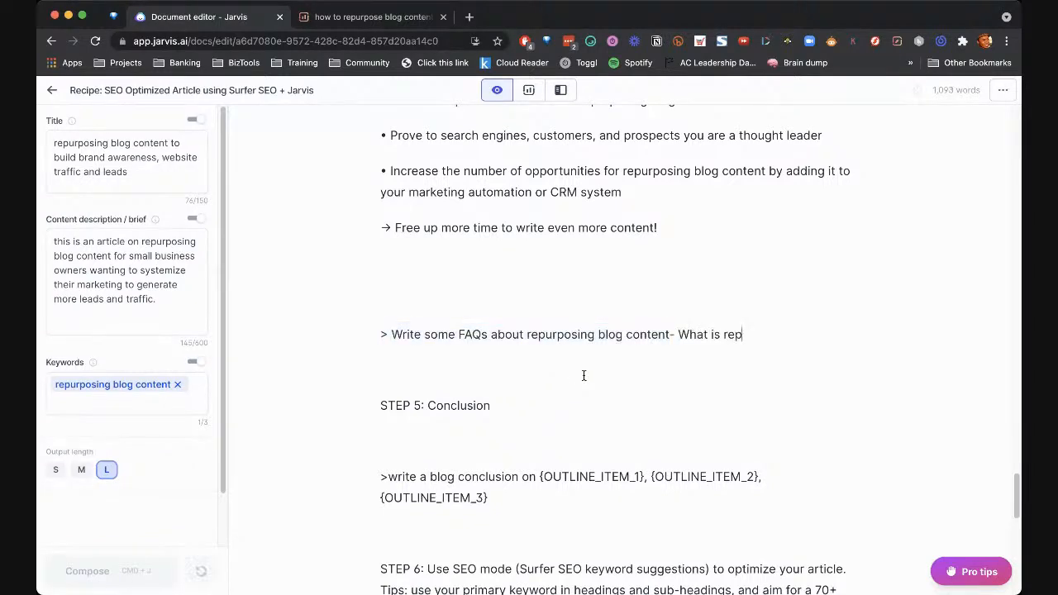
{"action": "left_click", "coordinate": [670, 334]}
{"action": "key", "text": "Return"}
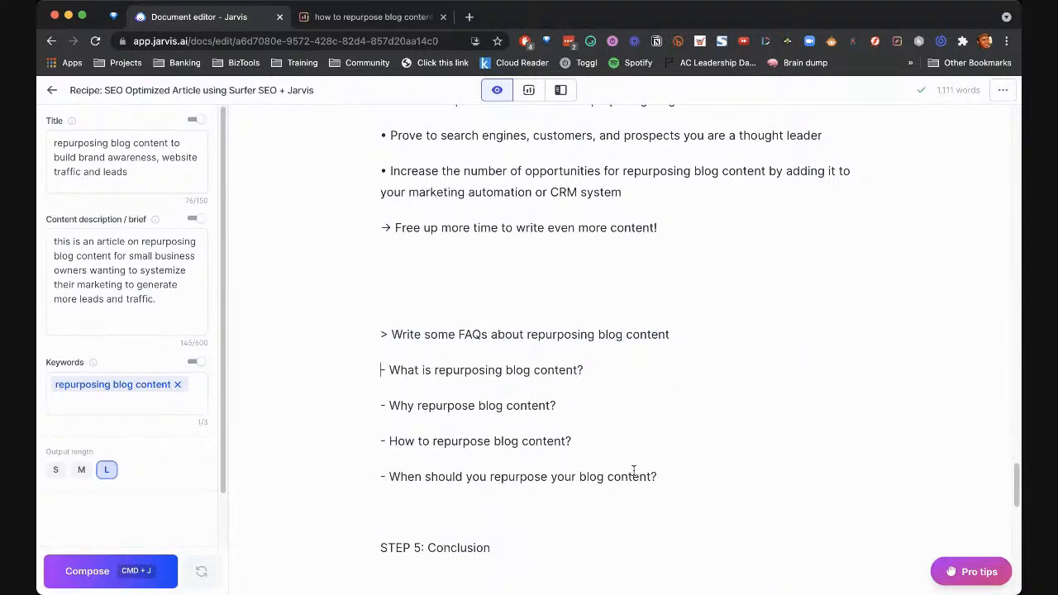
Generate further content below the last FAQ question, "When should you repurpose your blog content?", and continue composing from its end
{"action": "scroll", "coordinate": [439, 379], "scroll_direction": "down", "scroll_amount": 2}
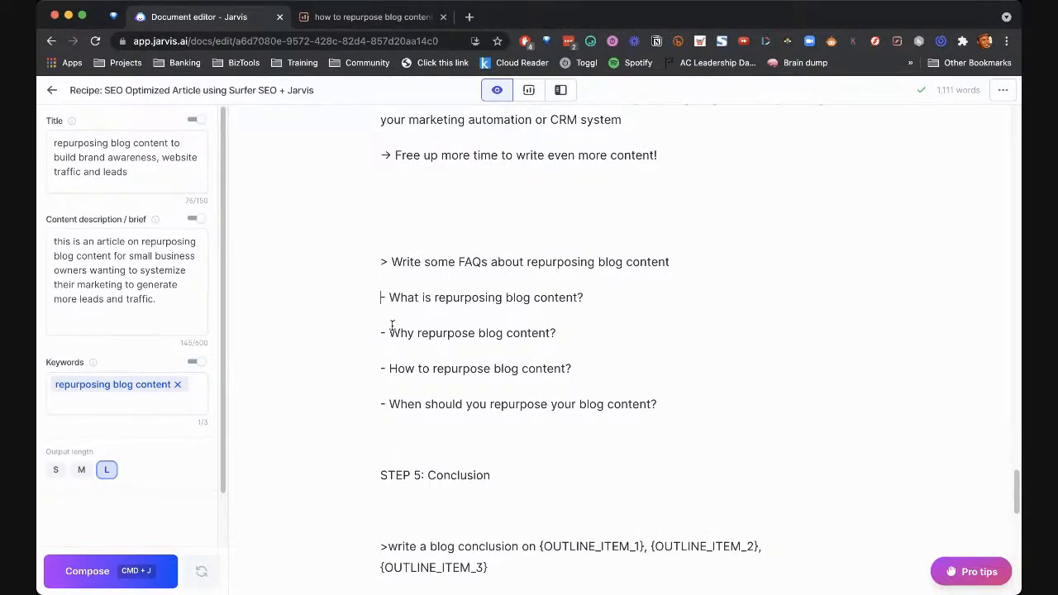
{"action": "left_click_drag", "start_coordinate": [389, 332], "coordinate": [506, 334]}
{"action": "left_click", "coordinate": [569, 369]}
{"action": "left_click", "coordinate": [719, 409]}
{"action": "key", "text": "super+j"}
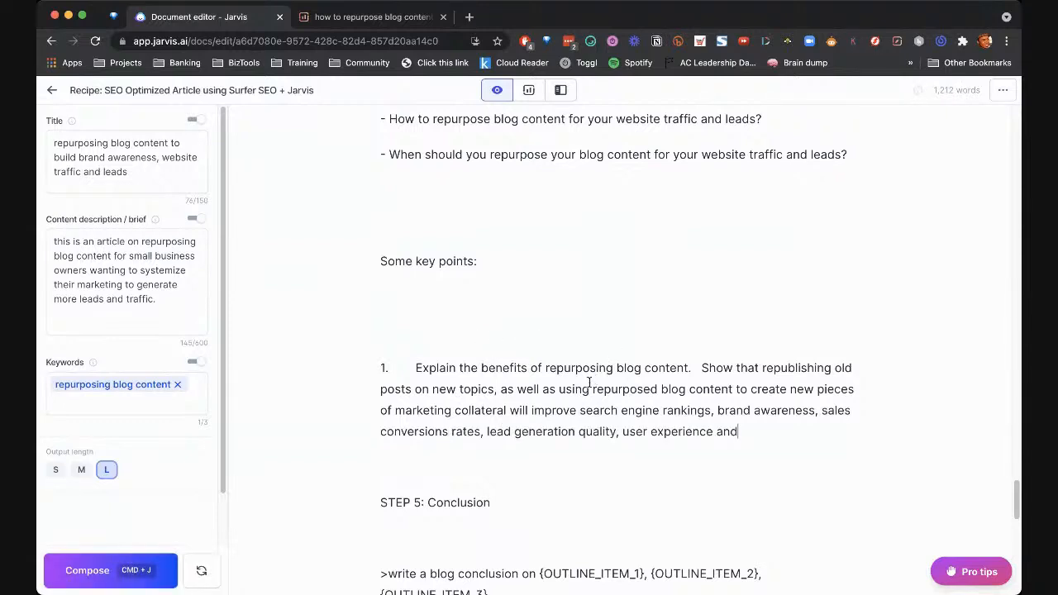
{"action": "key", "text": "super+j"}
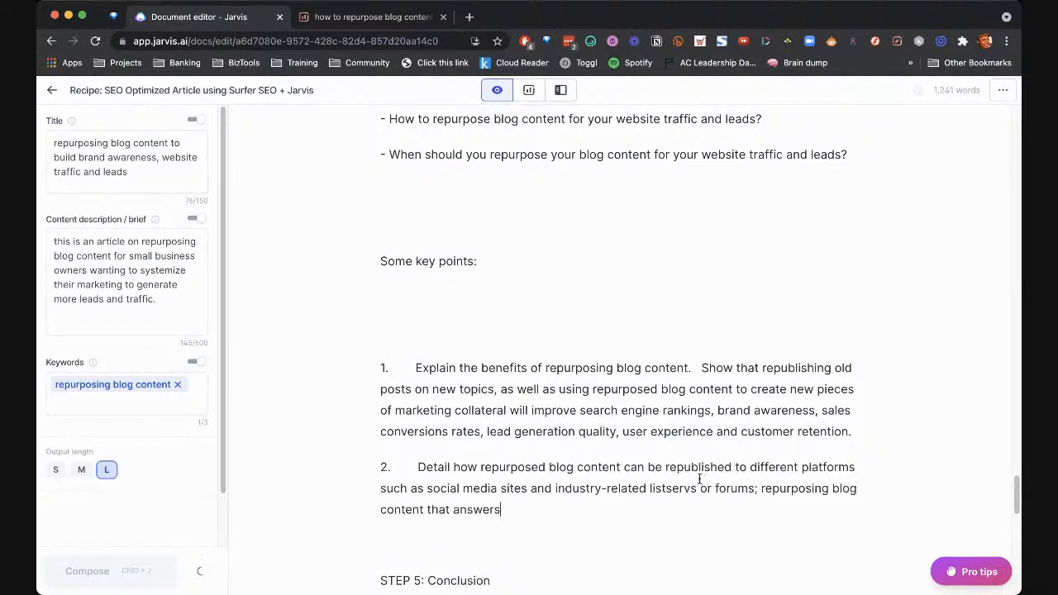
Review the additional FAQ questions about website traffic and leads and the key points generated below them
{"action": "scroll", "coordinate": [783, 456], "scroll_direction": "down", "scroll_amount": 3}
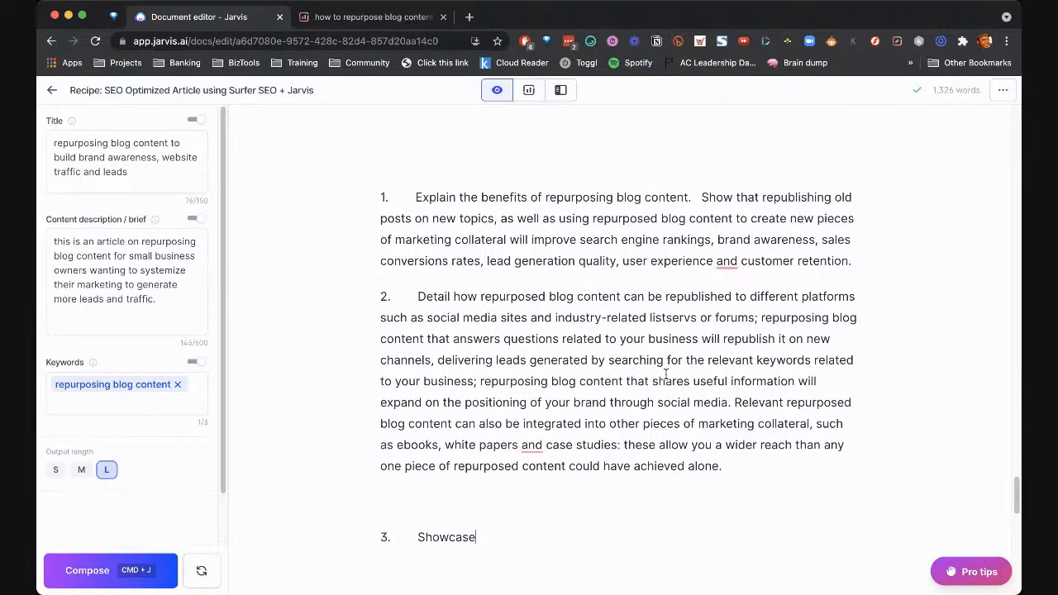
{"action": "scroll", "coordinate": [628, 397], "scroll_direction": "up", "scroll_amount": 5}
{"action": "scroll", "coordinate": [620, 388], "scroll_direction": "up", "scroll_amount": 3}
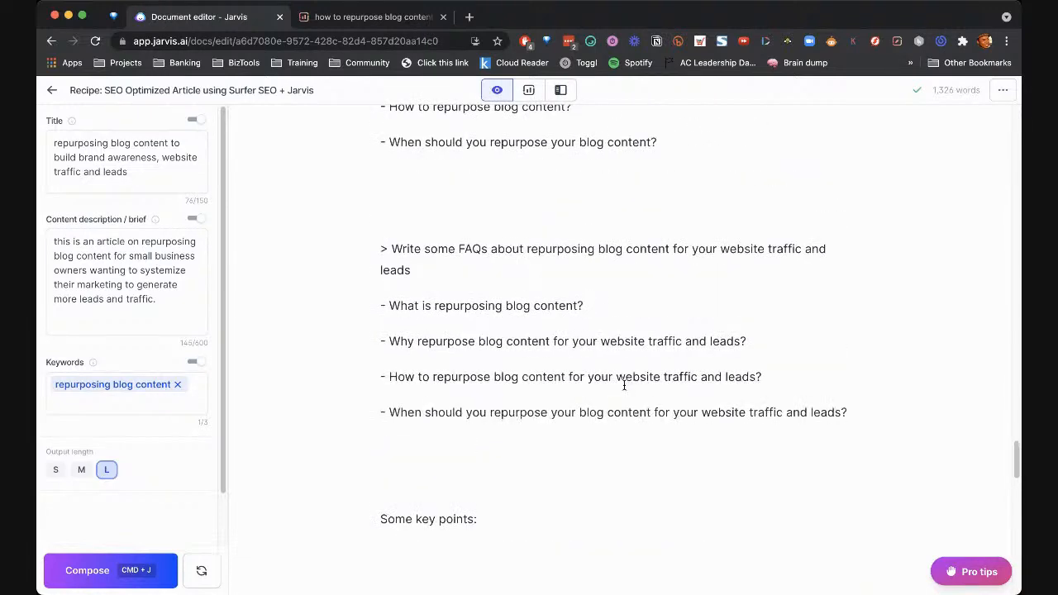
{"action": "left_click_drag", "start_coordinate": [376, 332], "coordinate": [852, 444]}
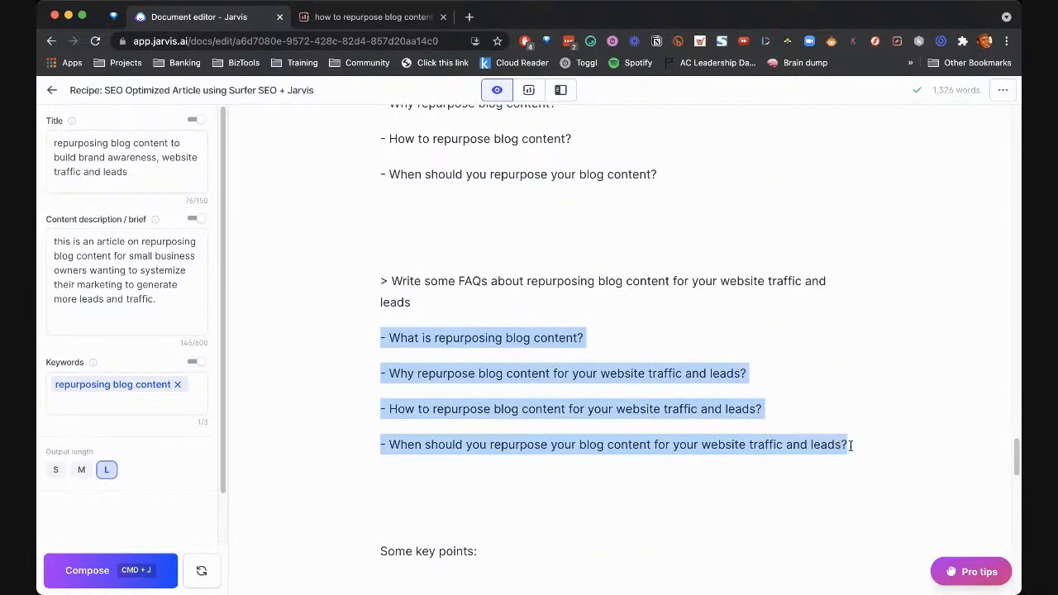
{"action": "left_click", "coordinate": [505, 338]}
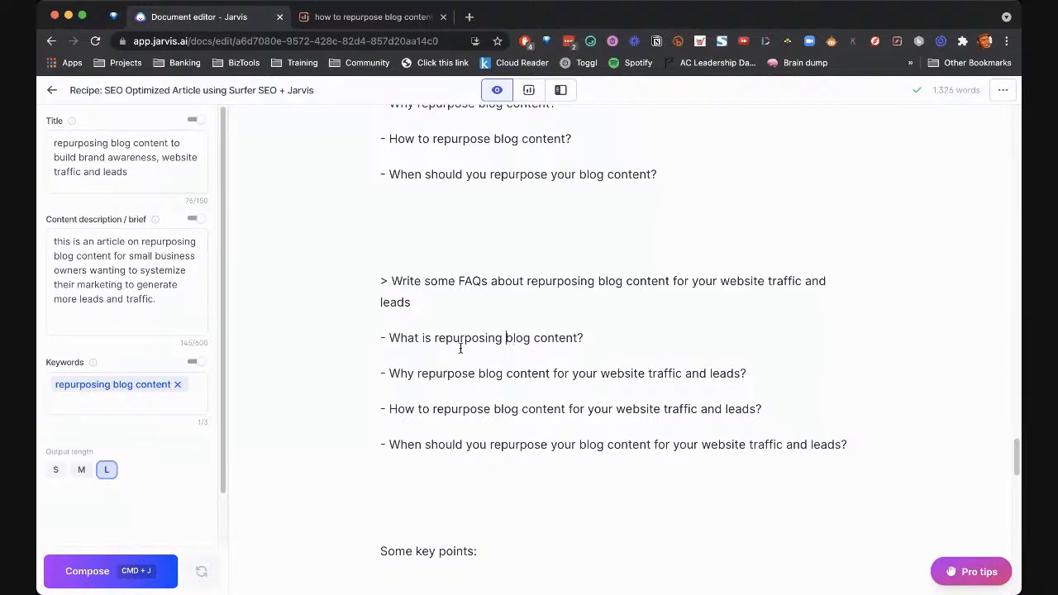
{"action": "scroll", "coordinate": [454, 347], "scroll_direction": "down", "scroll_amount": 1}
{"action": "scroll", "coordinate": [565, 346], "scroll_direction": "down", "scroll_amount": 6}
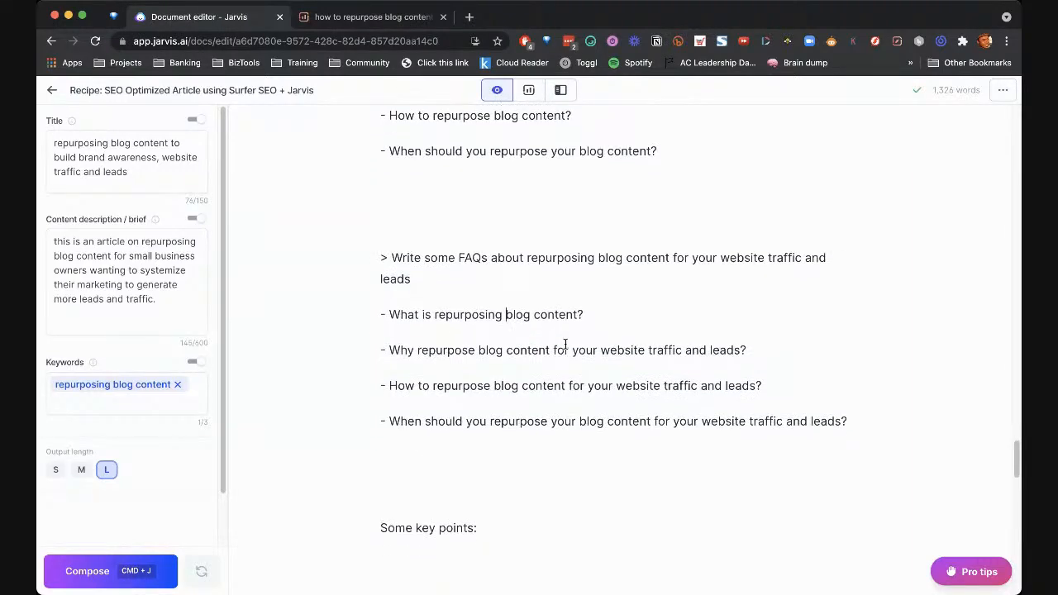
Remove the surplus empty lines above and below "Some key points:"
{"action": "left_click", "coordinate": [428, 335]}
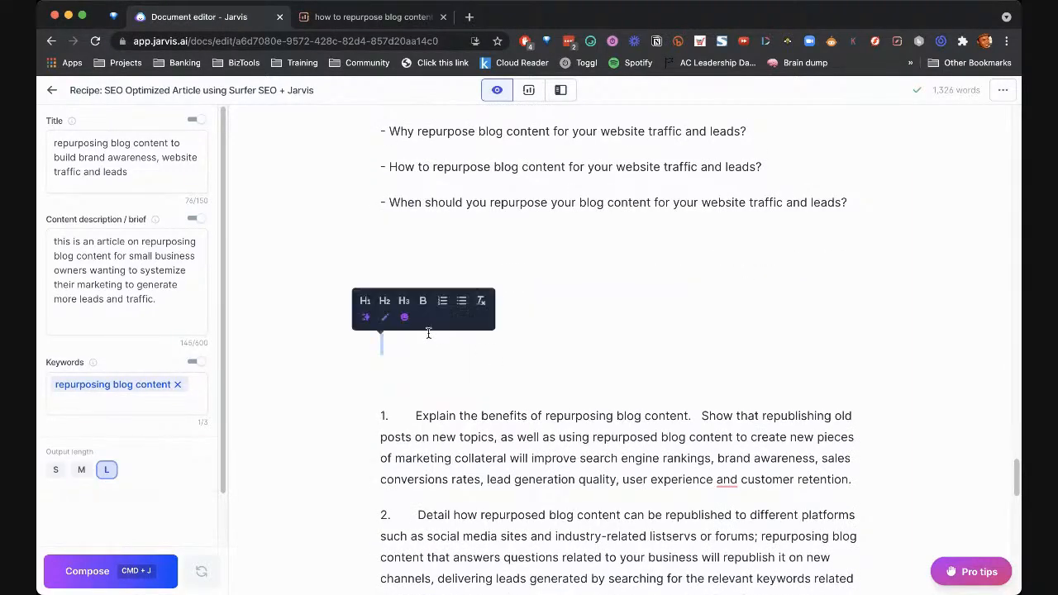
{"action": "key", "text": "BackSpace"}
{"action": "left_click_drag", "start_coordinate": [427, 240], "coordinate": [509, 257]}
{"action": "key", "text": "BackSpace"}
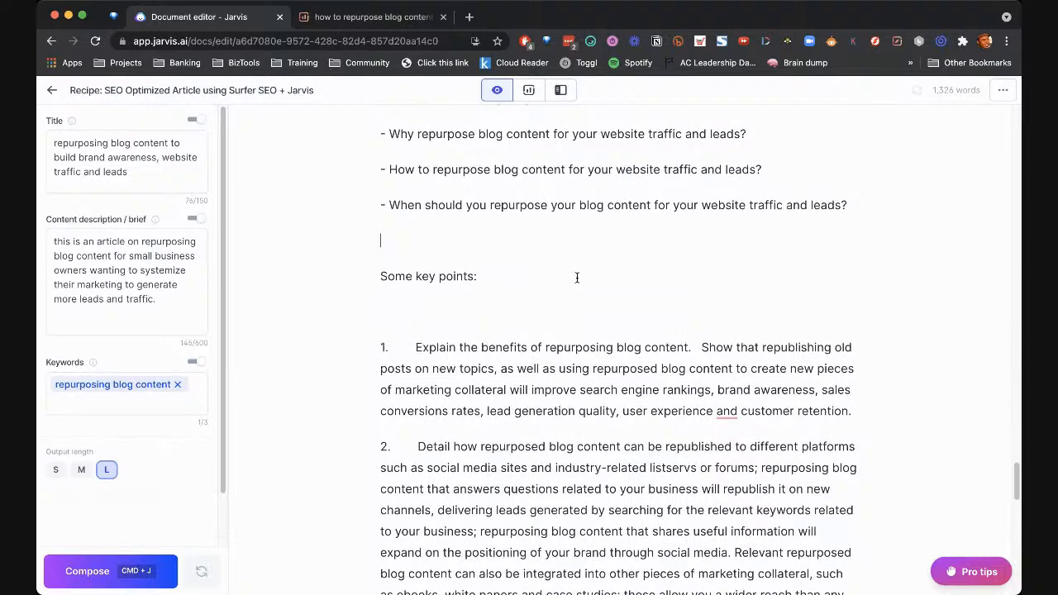
Examine the rest of the recipe after the FAQs, including the outline placeholders in the STEP 5 conclusion prompt
{"action": "scroll", "coordinate": [576, 277], "scroll_direction": "up", "scroll_amount": 7}
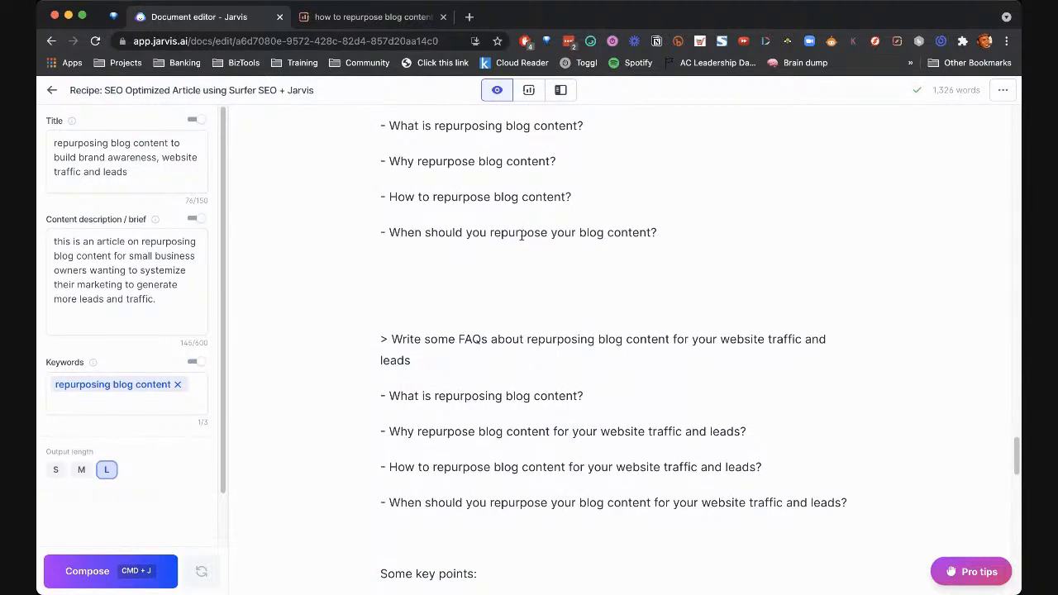
{"action": "scroll", "coordinate": [557, 281], "scroll_direction": "down", "scroll_amount": 15}
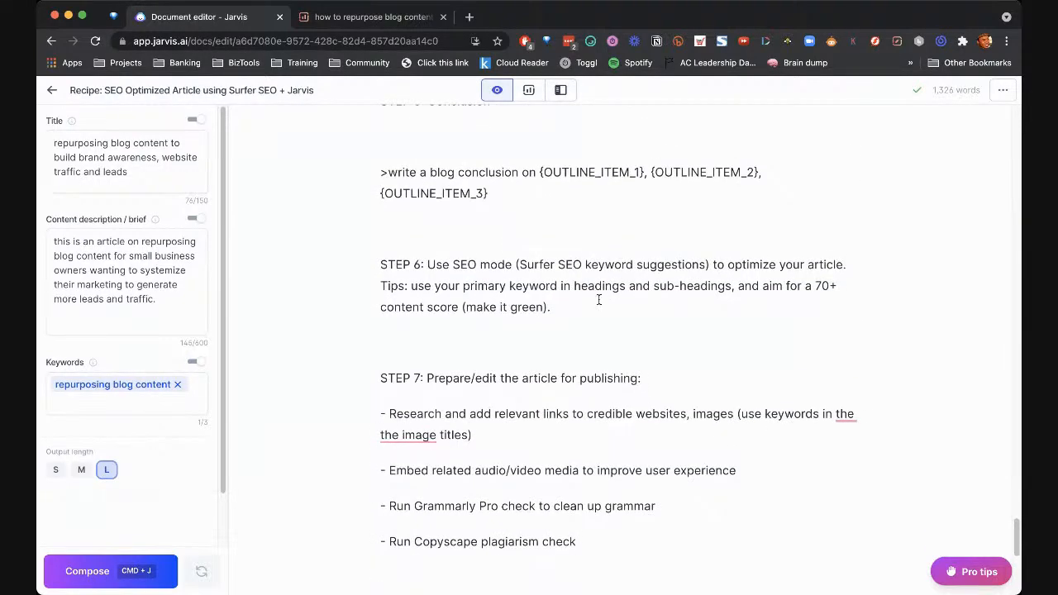
{"action": "scroll", "coordinate": [598, 300], "scroll_direction": "down", "scroll_amount": 3}
{"action": "scroll", "coordinate": [551, 286], "scroll_direction": "up", "scroll_amount": 5}
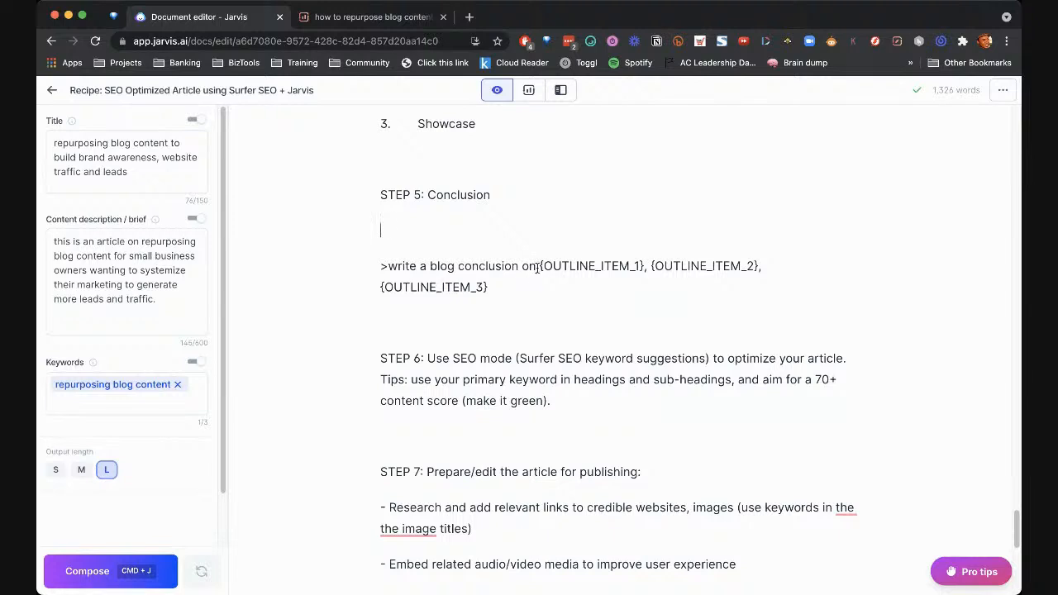
{"action": "left_click_drag", "start_coordinate": [539, 266], "coordinate": [650, 266]}
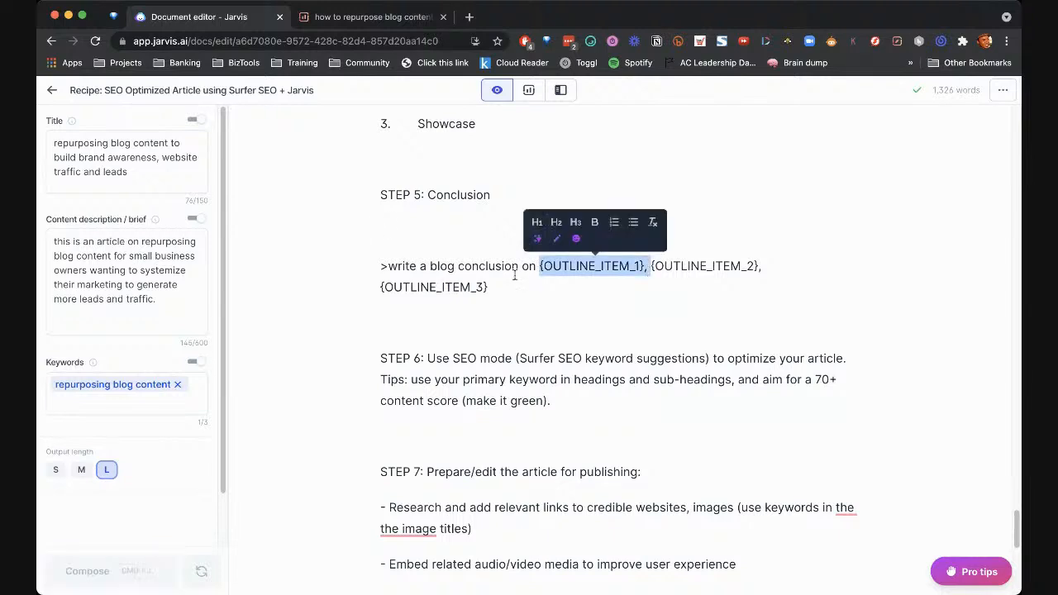
{"action": "left_click", "coordinate": [444, 282]}
{"action": "scroll", "coordinate": [539, 267], "scroll_direction": "up", "scroll_amount": 1}
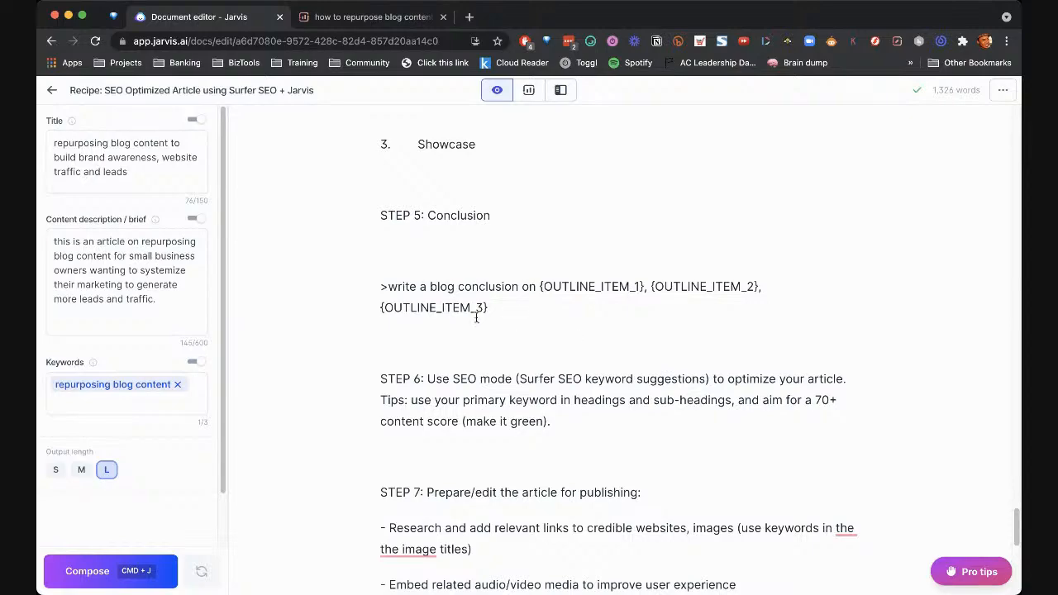
Copy "benefits of repurposing your blog posts" from the list prompt under outline item 1
{"action": "scroll", "coordinate": [478, 312], "scroll_direction": "up", "scroll_amount": 10}
{"action": "scroll", "coordinate": [548, 311], "scroll_direction": "up", "scroll_amount": 10}
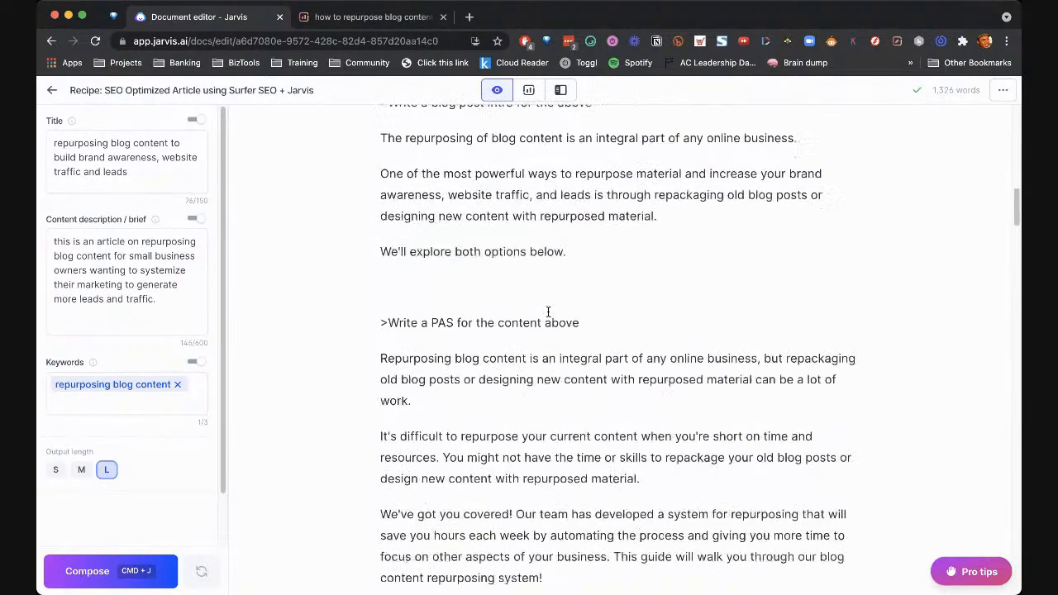
{"action": "scroll", "coordinate": [549, 313], "scroll_direction": "down", "scroll_amount": 4}
{"action": "scroll", "coordinate": [554, 314], "scroll_direction": "down", "scroll_amount": 8}
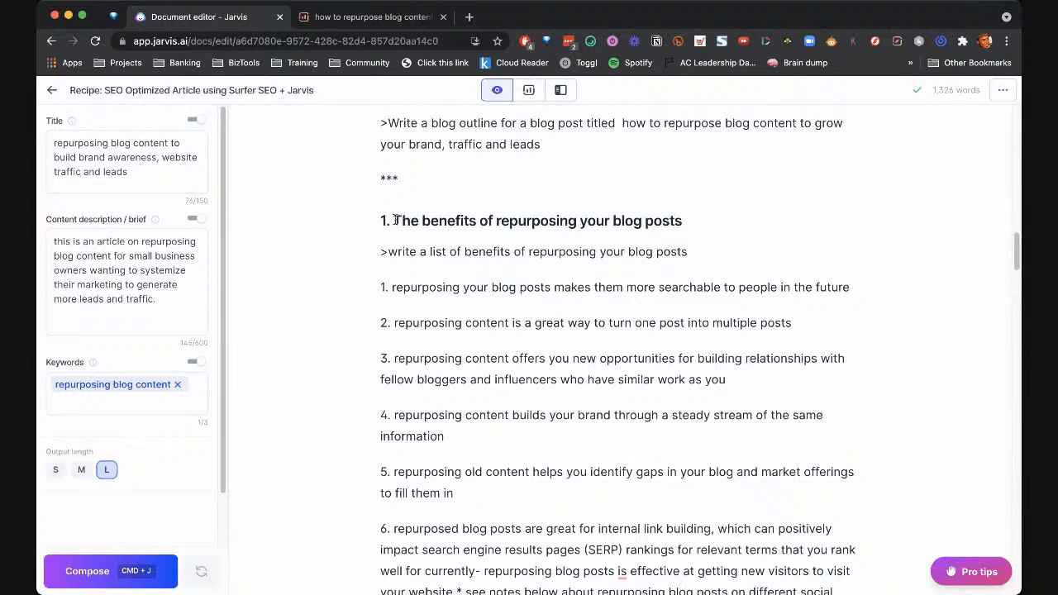
{"action": "left_click_drag", "start_coordinate": [421, 220], "coordinate": [720, 220]}
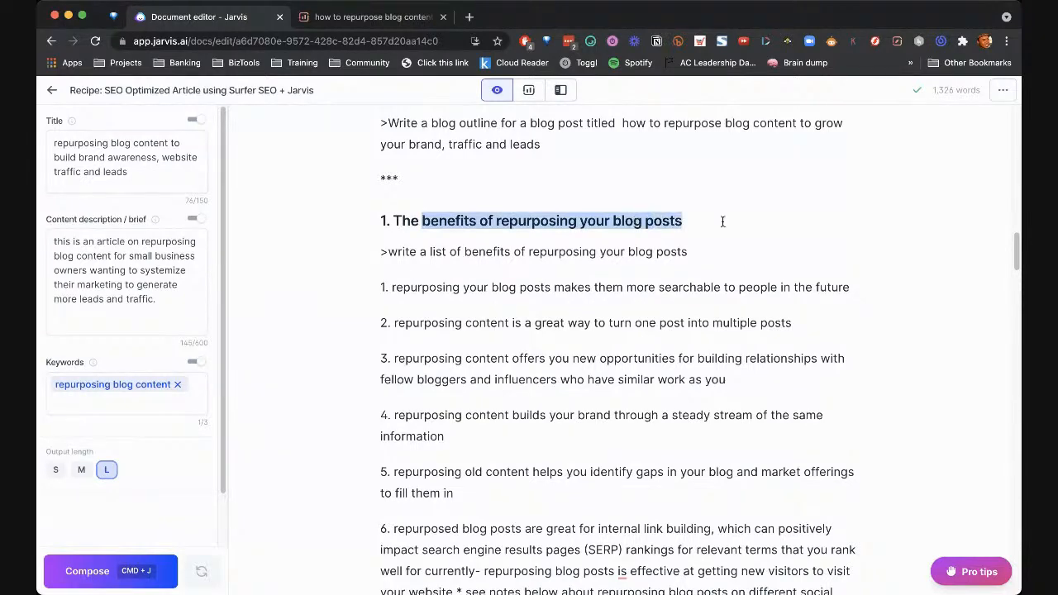
{"action": "scroll", "coordinate": [546, 323], "scroll_direction": "down", "scroll_amount": 8}
{"action": "scroll", "coordinate": [563, 326], "scroll_direction": "up", "scroll_amount": 8}
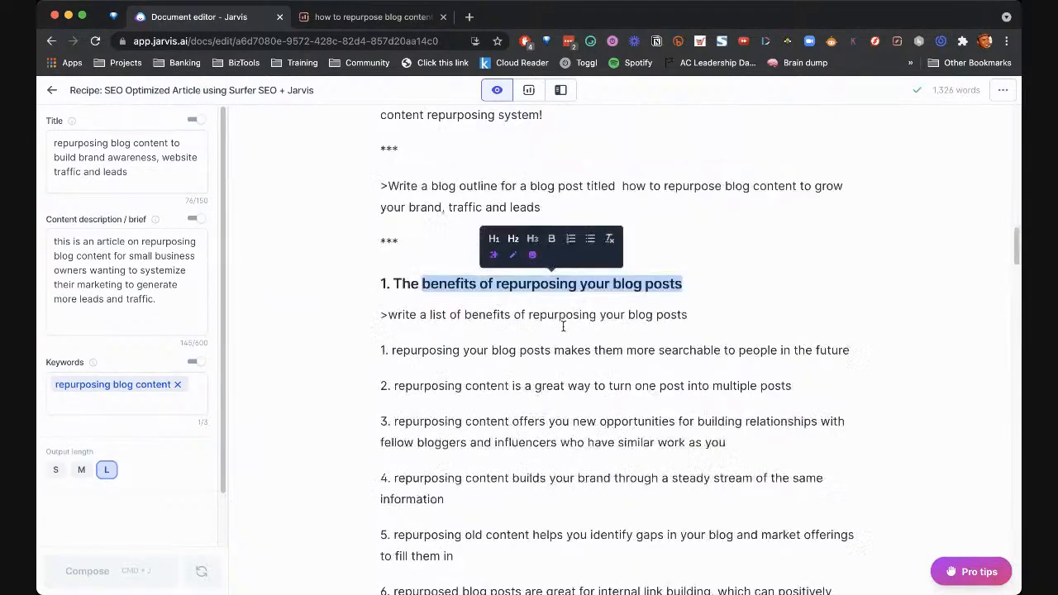
{"action": "left_click", "coordinate": [539, 315]}
{"action": "left_click_drag", "start_coordinate": [466, 315], "coordinate": [690, 314]}
{"action": "key", "text": "super+c"}
Replace {OUTLINE_ITEM_1} in the conclusion prompt with the copied phrase "benefits of repurposing your blog posts"
{"action": "scroll", "coordinate": [593, 357], "scroll_direction": "down", "scroll_amount": 20}
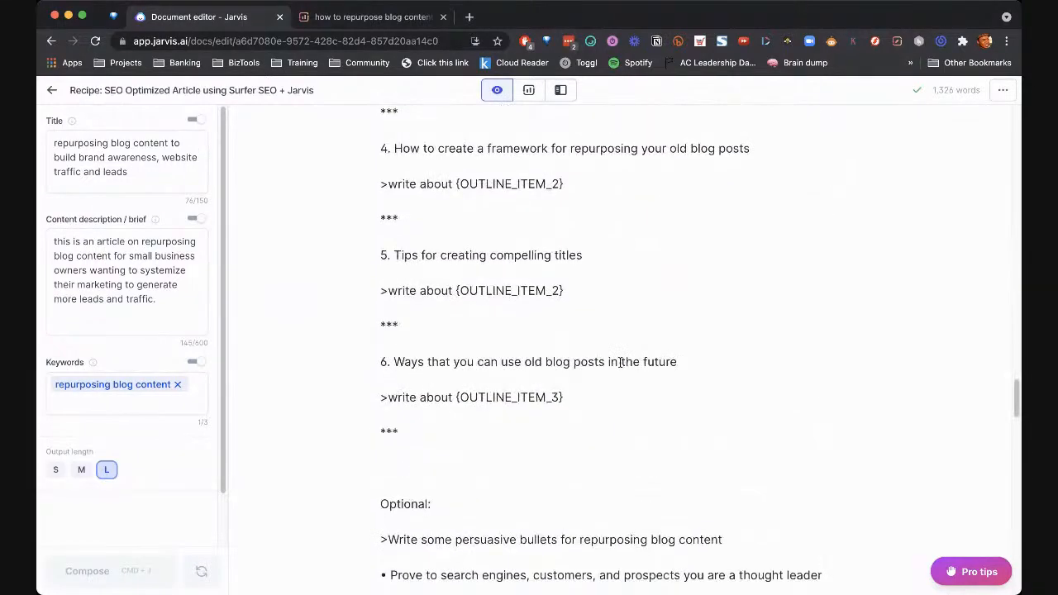
{"action": "scroll", "coordinate": [620, 362], "scroll_direction": "down", "scroll_amount": 15}
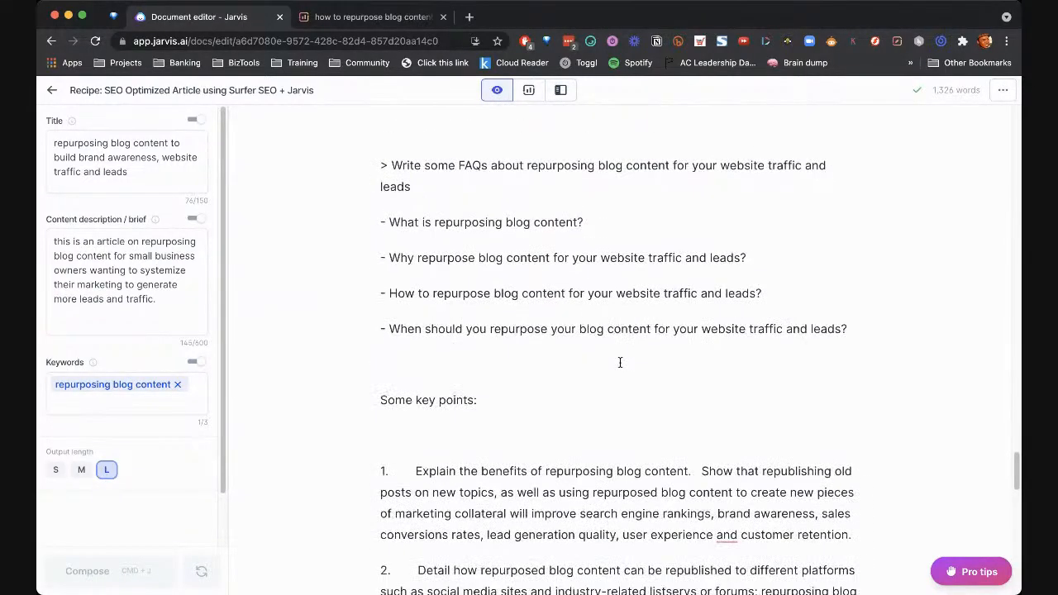
{"action": "scroll", "coordinate": [619, 362], "scroll_direction": "down", "scroll_amount": 8}
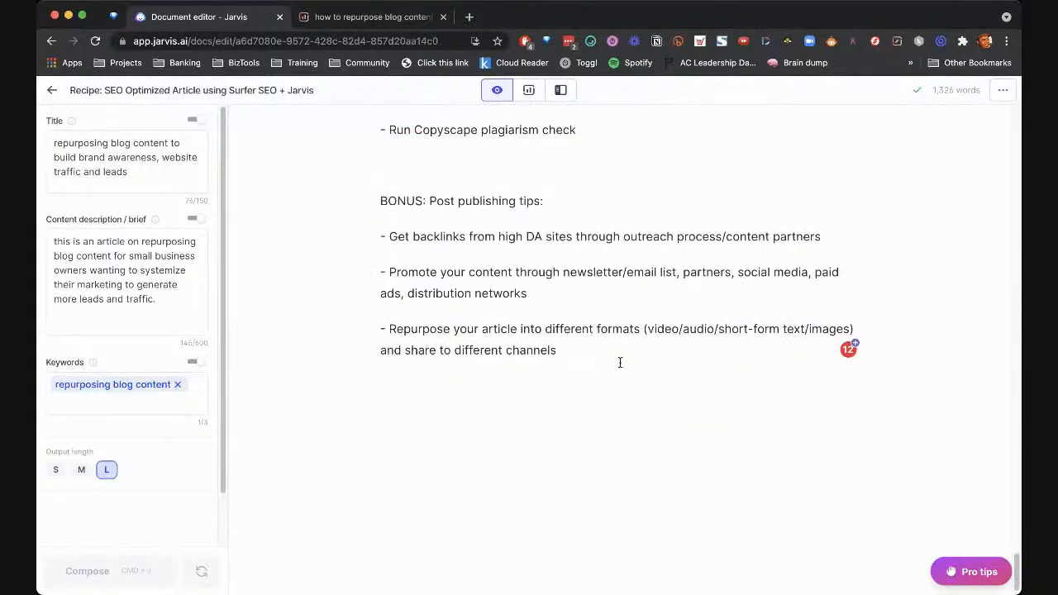
{"action": "scroll", "coordinate": [620, 362], "scroll_direction": "up", "scroll_amount": 5}
{"action": "scroll", "coordinate": [620, 362], "scroll_direction": "up", "scroll_amount": 6}
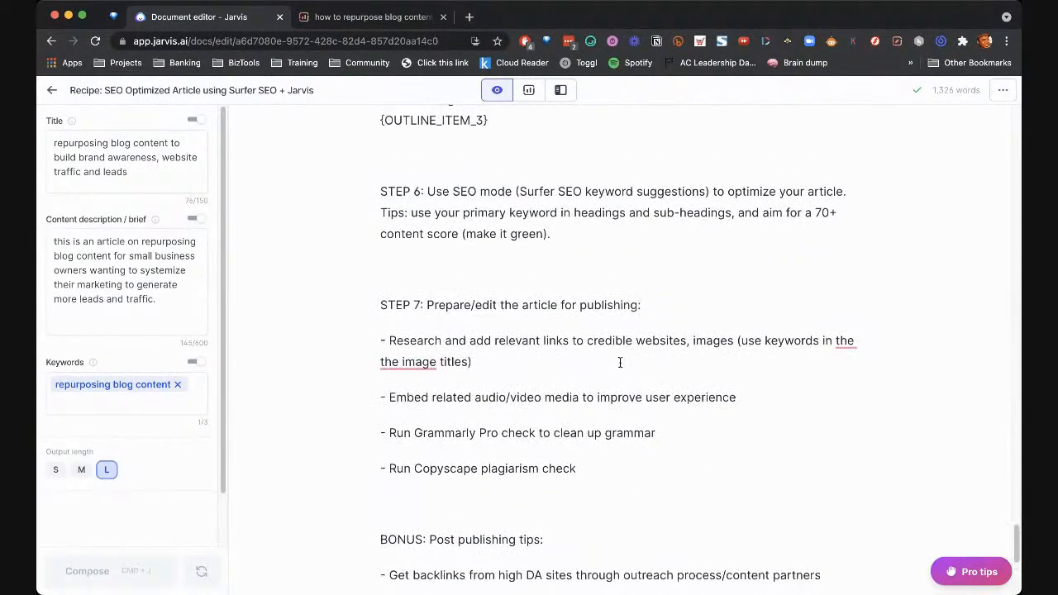
{"action": "scroll", "coordinate": [578, 265], "scroll_direction": "up", "scroll_amount": 1}
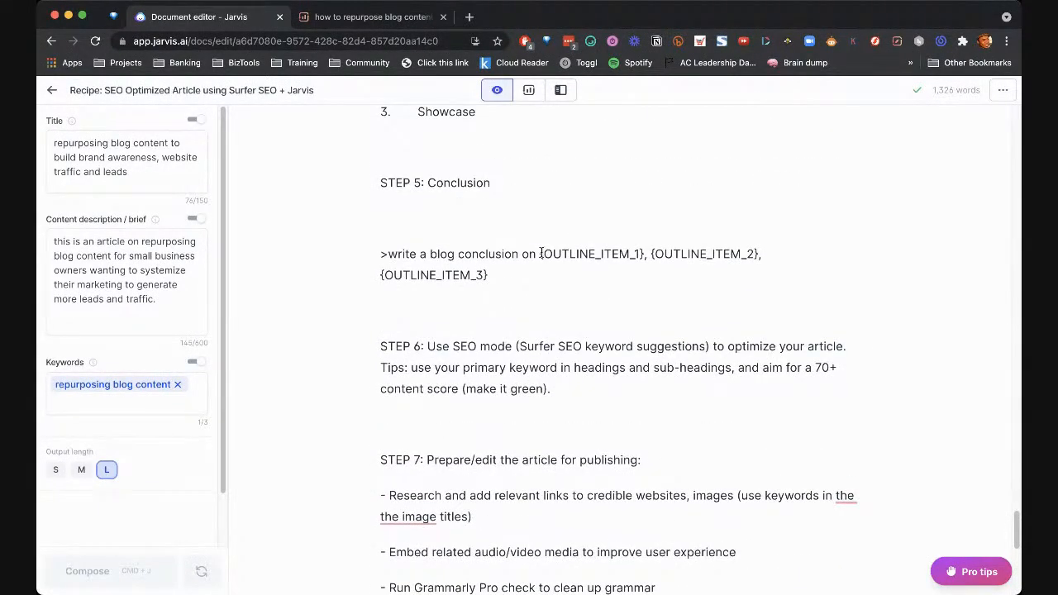
{"action": "left_click_drag", "start_coordinate": [542, 253], "coordinate": [644, 255]}
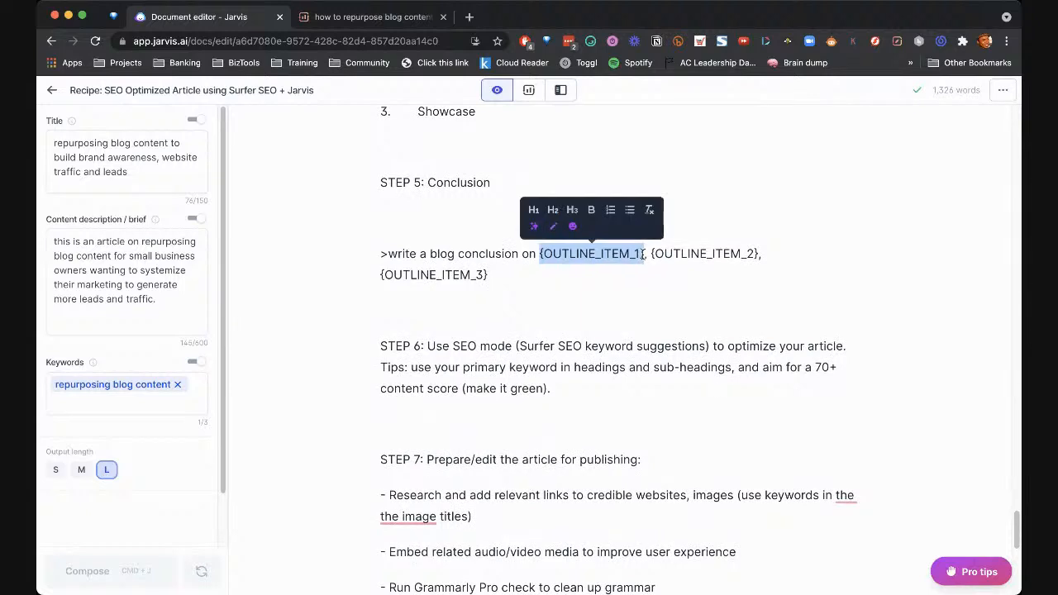
{"action": "key", "text": "super+v"}
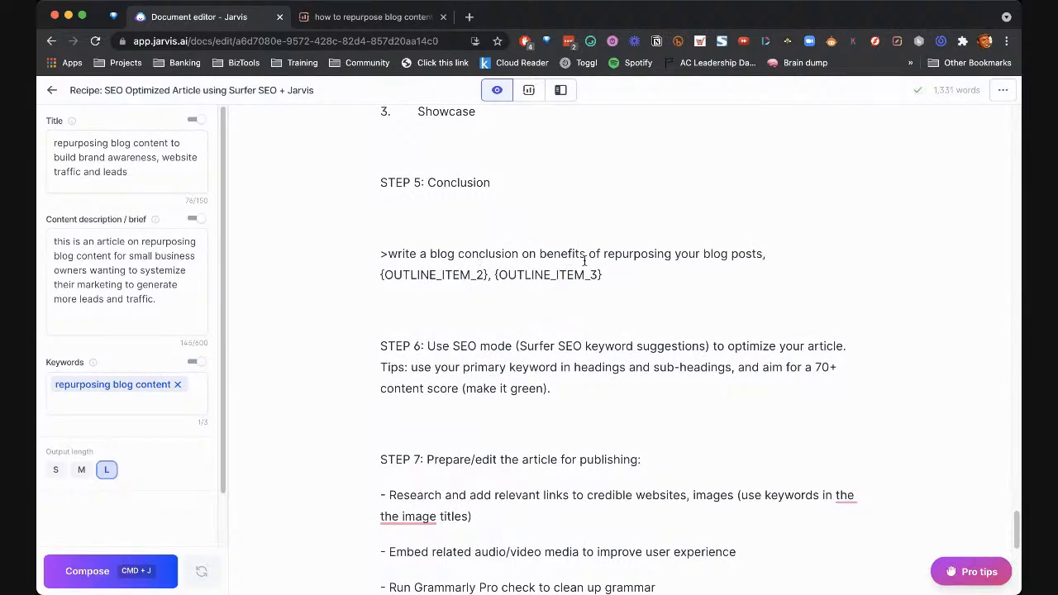
Replace {OUTLINE_ITEM_2} in the STEP 5 conclusion prompt with "strategies for repurposing blog posts"
{"action": "left_click_drag", "start_coordinate": [488, 274], "coordinate": [375, 276]}
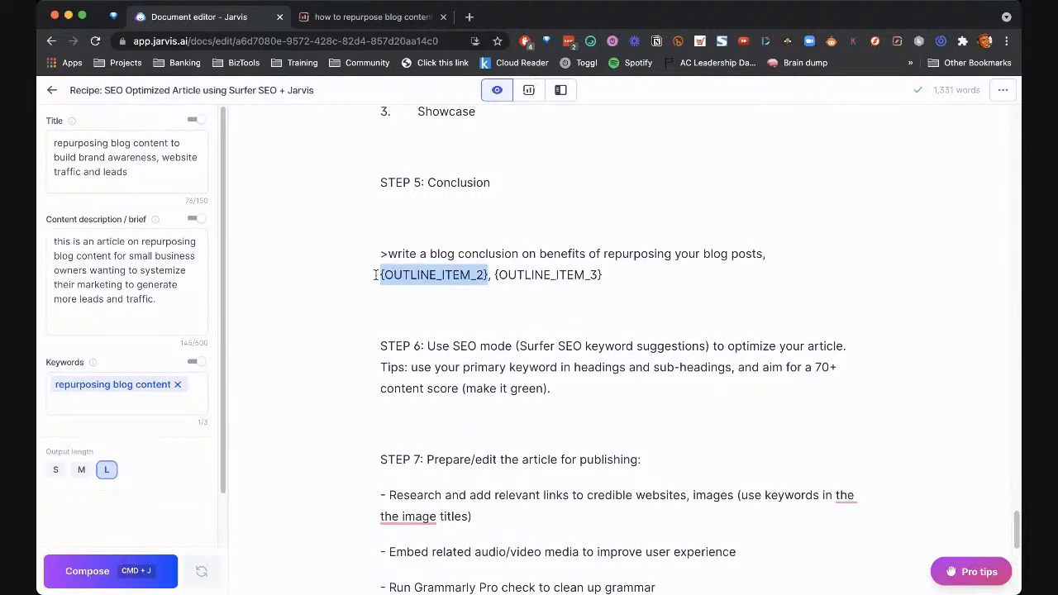
{"action": "type", "text": "wa"}
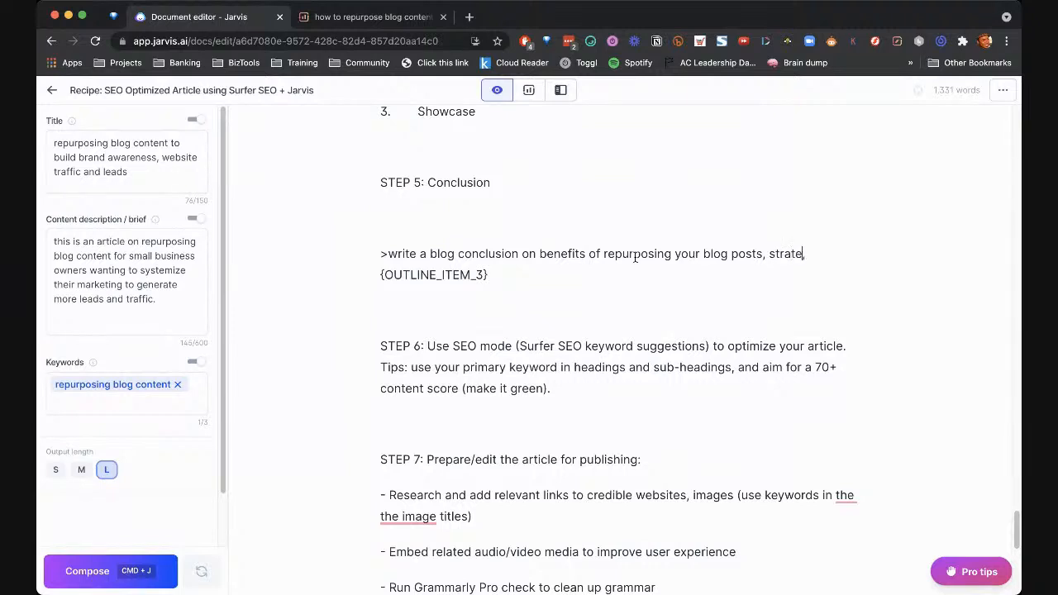
{"action": "type", "text": "gies for repurpo"}
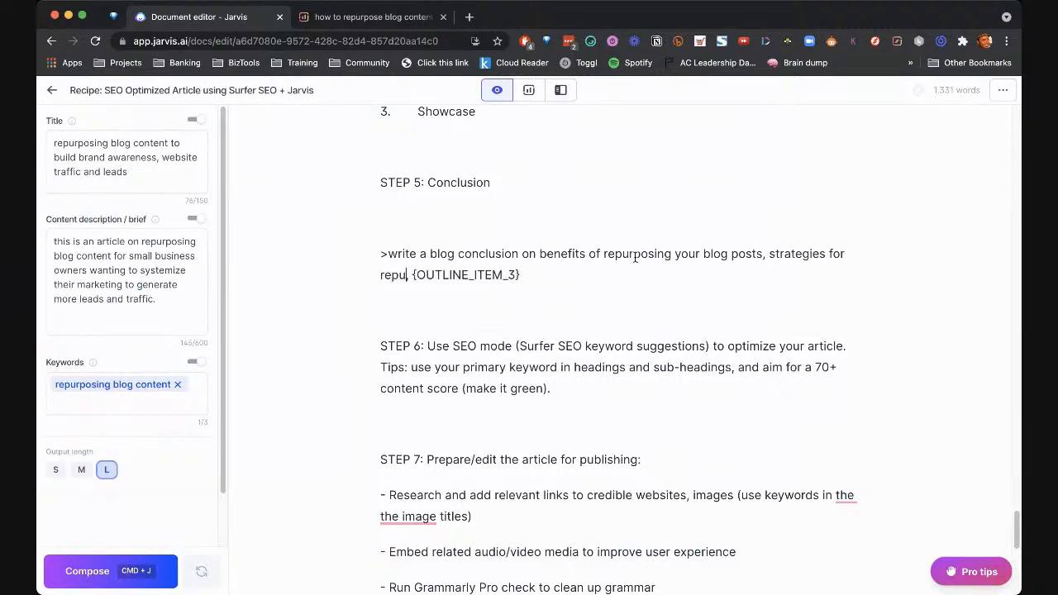
{"action": "type", "text": "sing blog posts,"}
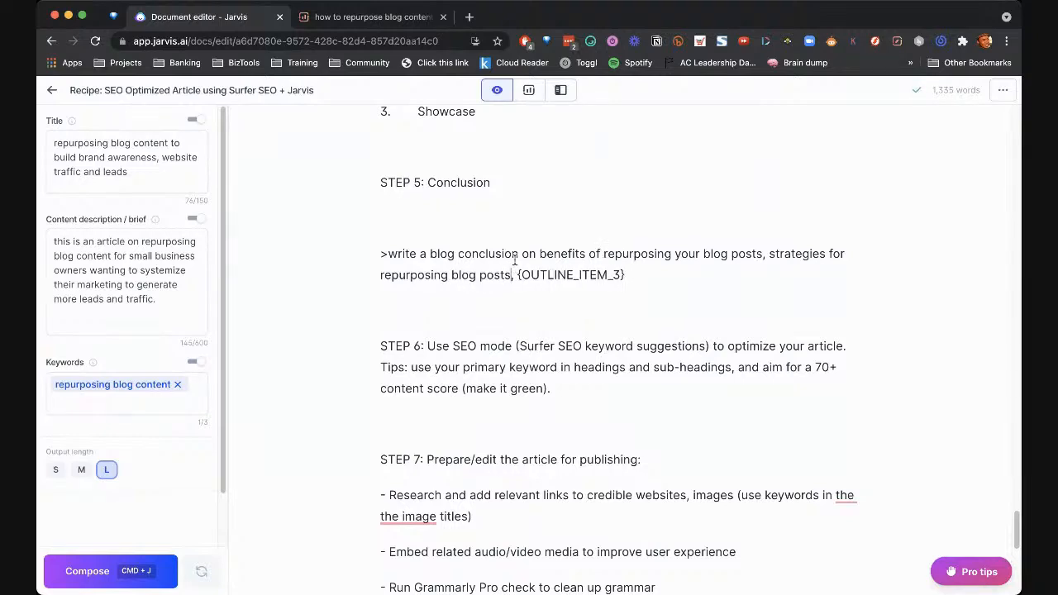
Remove {OUTLINE_ITEM_3} and the comma before it from the end of the conclusion prompt
{"action": "scroll", "coordinate": [557, 255], "scroll_direction": "up", "scroll_amount": 20}
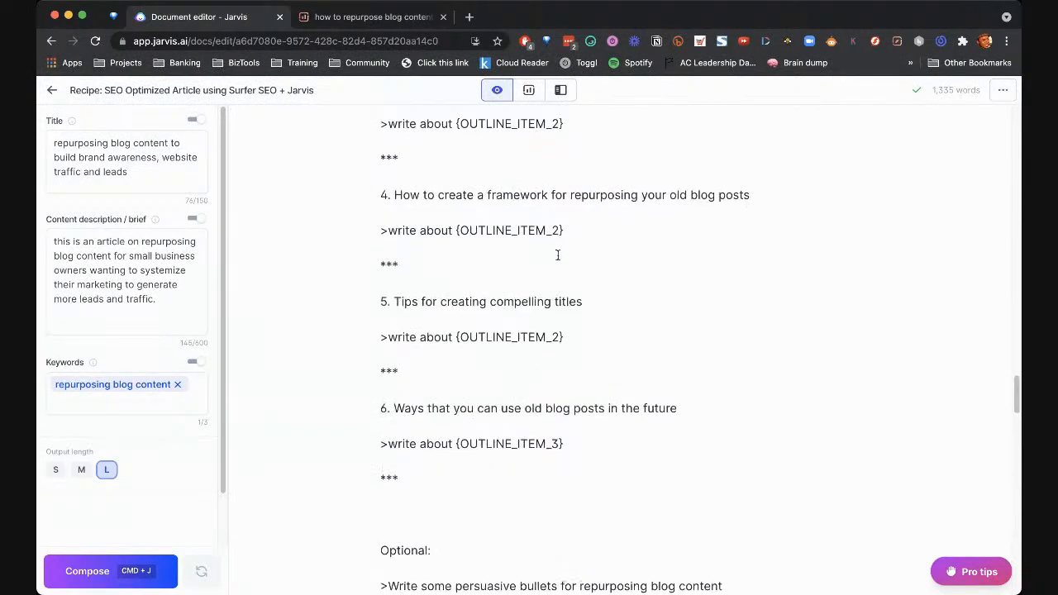
{"action": "scroll", "coordinate": [557, 256], "scroll_direction": "up", "scroll_amount": 4}
{"action": "scroll", "coordinate": [557, 256], "scroll_direction": "down", "scroll_amount": 4}
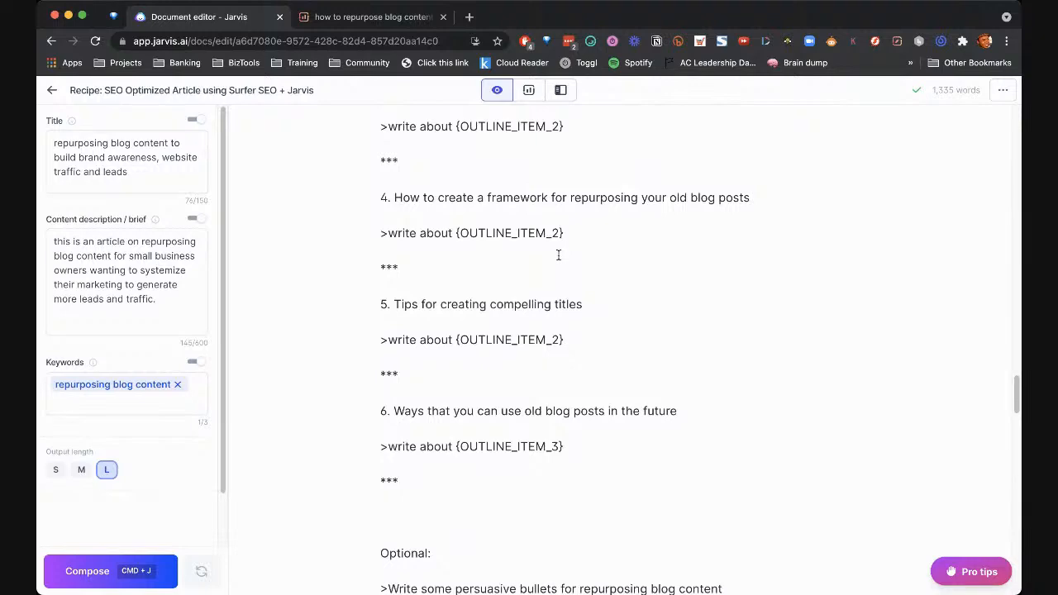
{"action": "scroll", "coordinate": [558, 256], "scroll_direction": "down", "scroll_amount": 3}
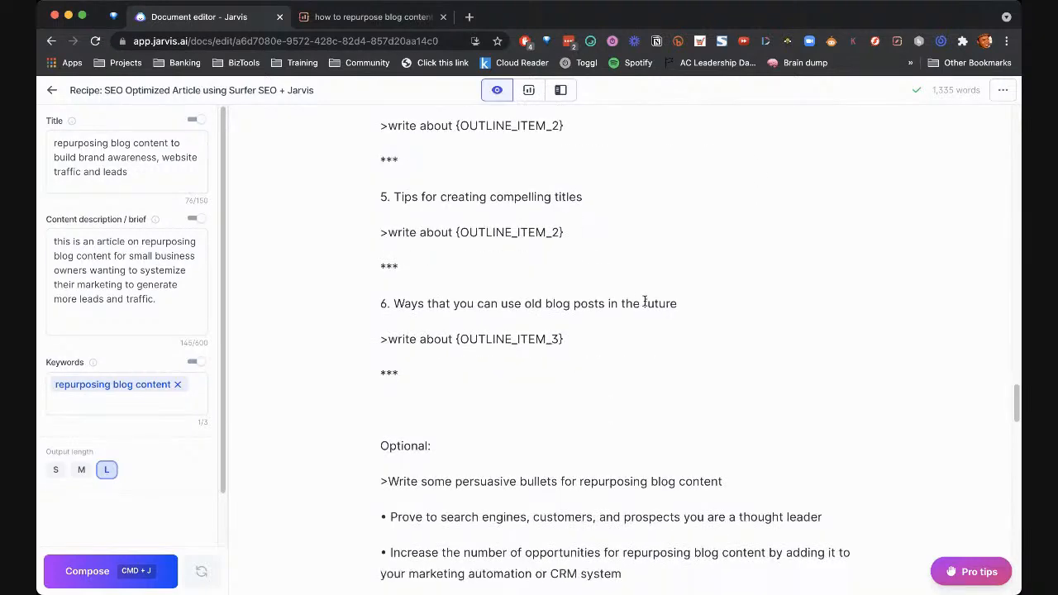
{"action": "scroll", "coordinate": [643, 303], "scroll_direction": "down", "scroll_amount": 8}
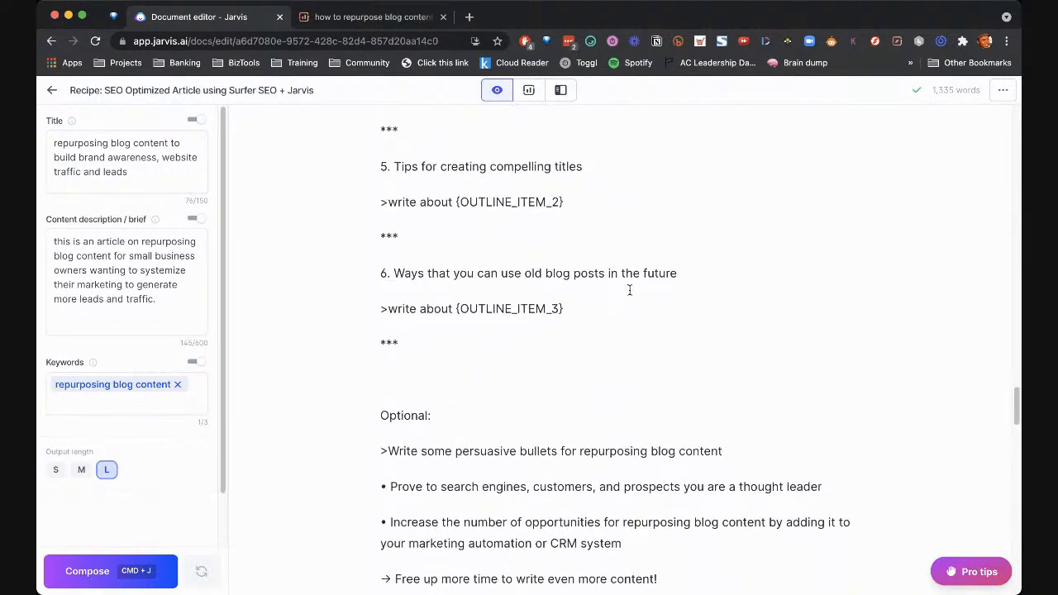
{"action": "scroll", "coordinate": [646, 299], "scroll_direction": "down", "scroll_amount": 20}
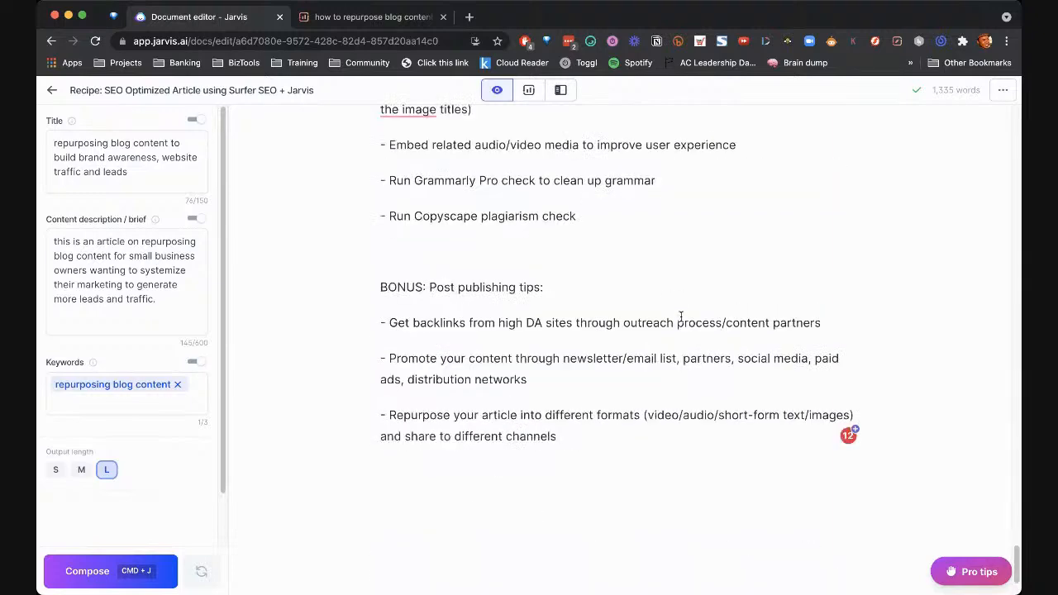
{"action": "scroll", "coordinate": [680, 314], "scroll_direction": "up", "scroll_amount": 10}
{"action": "scroll", "coordinate": [680, 314], "scroll_direction": "up", "scroll_amount": 1}
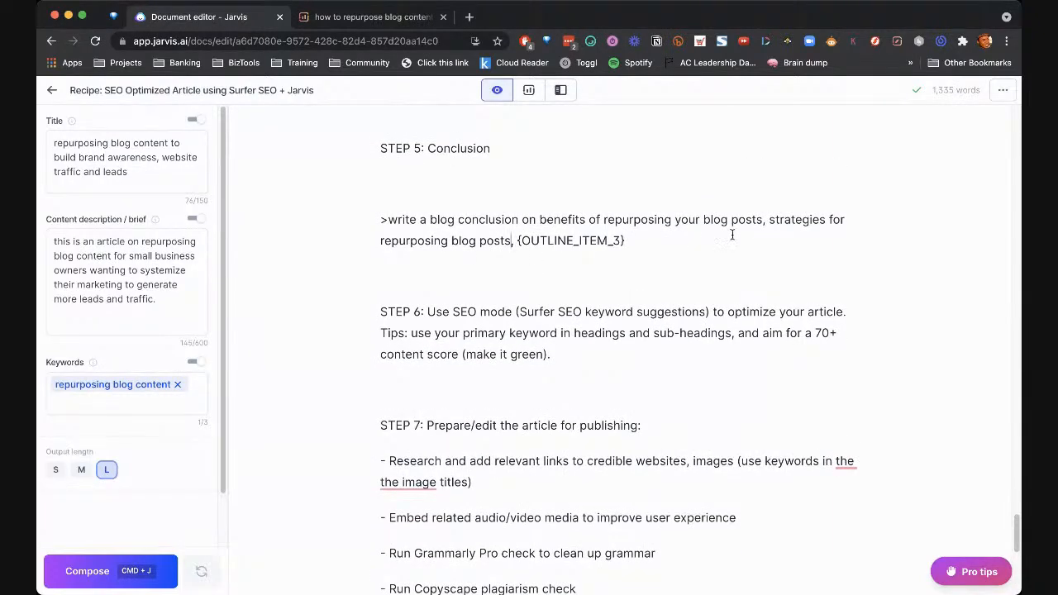
{"action": "left_click_drag", "start_coordinate": [630, 241], "coordinate": [513, 237]}
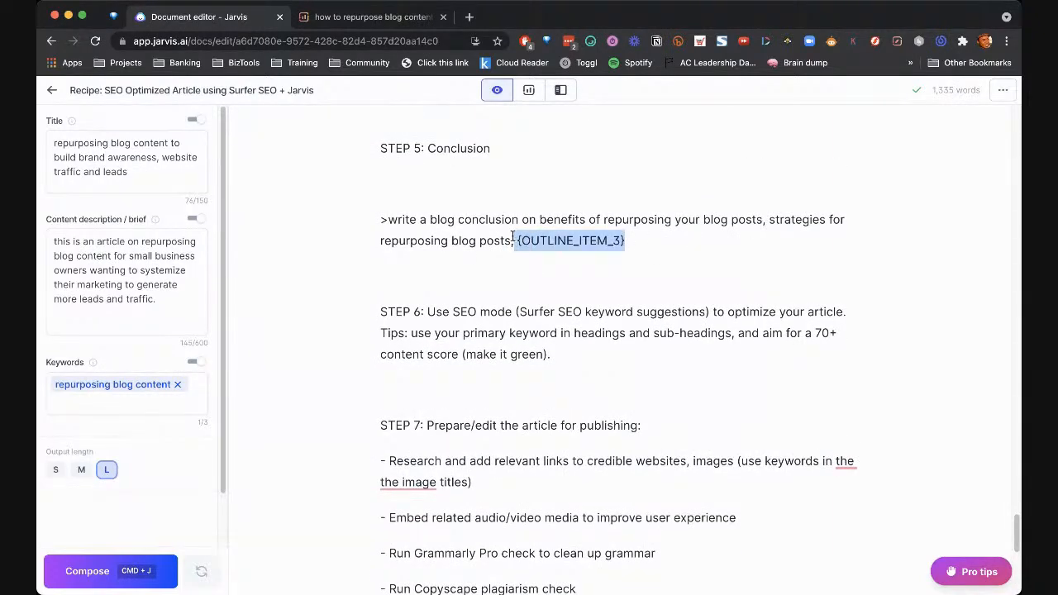
{"action": "key", "text": "BackSpace"}
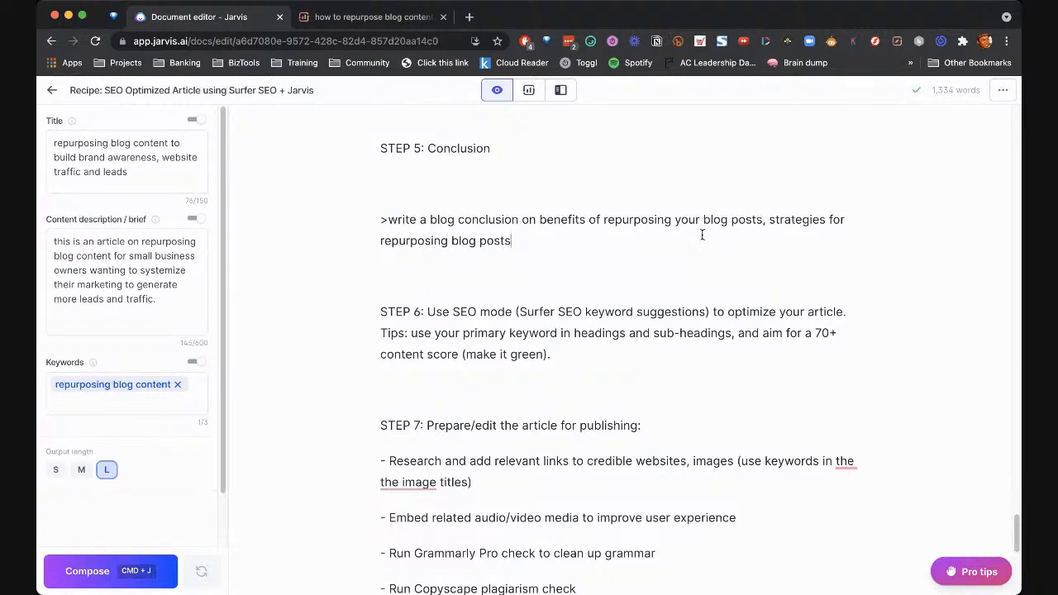
Insert a *** separator above the conclusion prompt and have the AI compose two rounds of text from the prompt
{"action": "left_click", "coordinate": [495, 189]}
{"action": "key", "text": "super+j"}
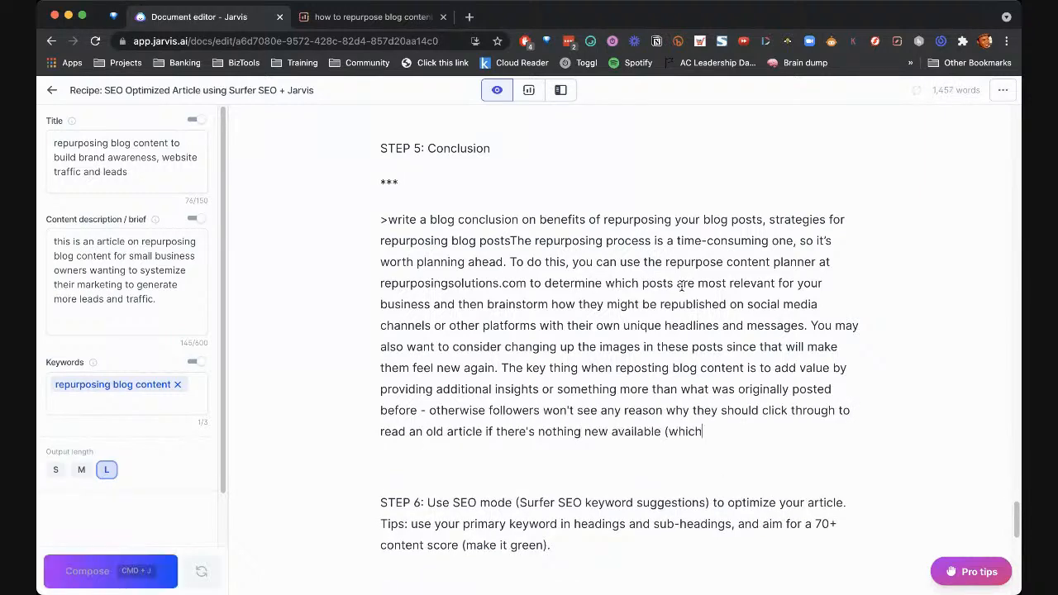
{"action": "key", "text": "super+j"}
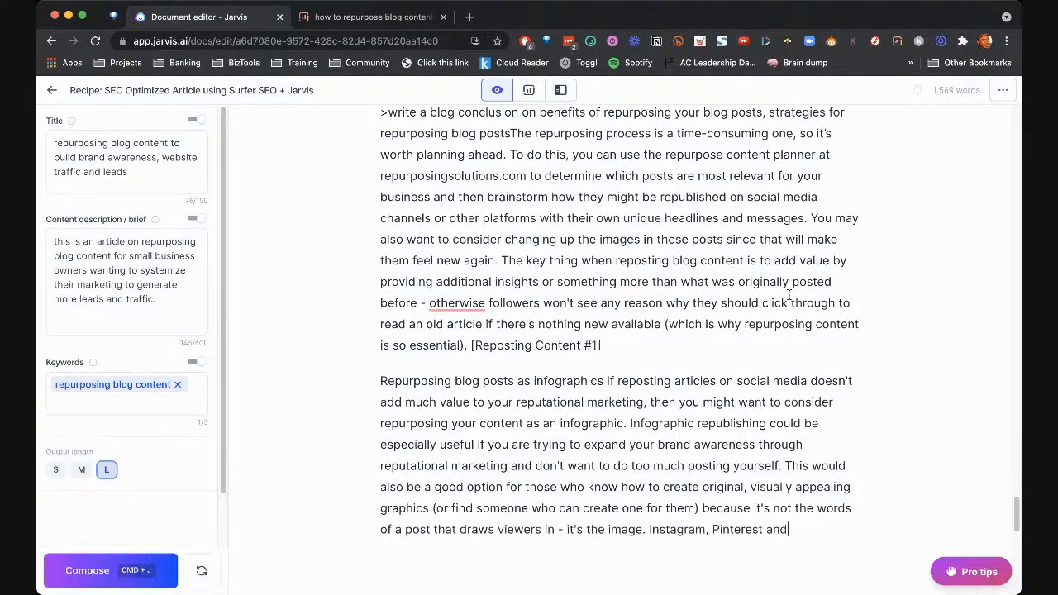
Move the generated conclusion text onto its own paragraph below the prompt
{"action": "scroll", "coordinate": [785, 297], "scroll_direction": "up", "scroll_amount": 3}
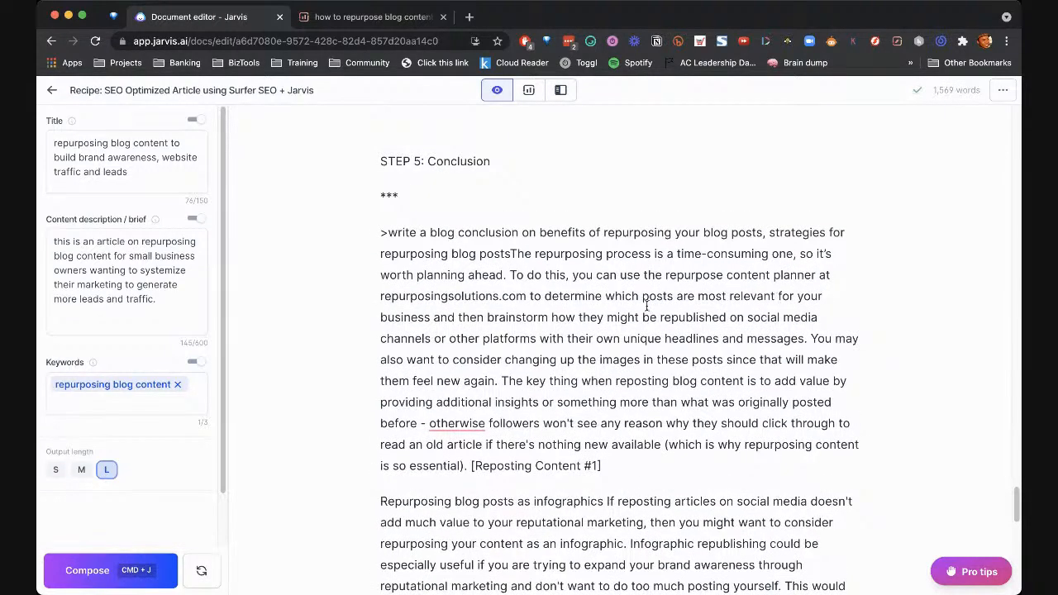
{"action": "left_click", "coordinate": [512, 254]}
{"action": "key", "text": "Return"}
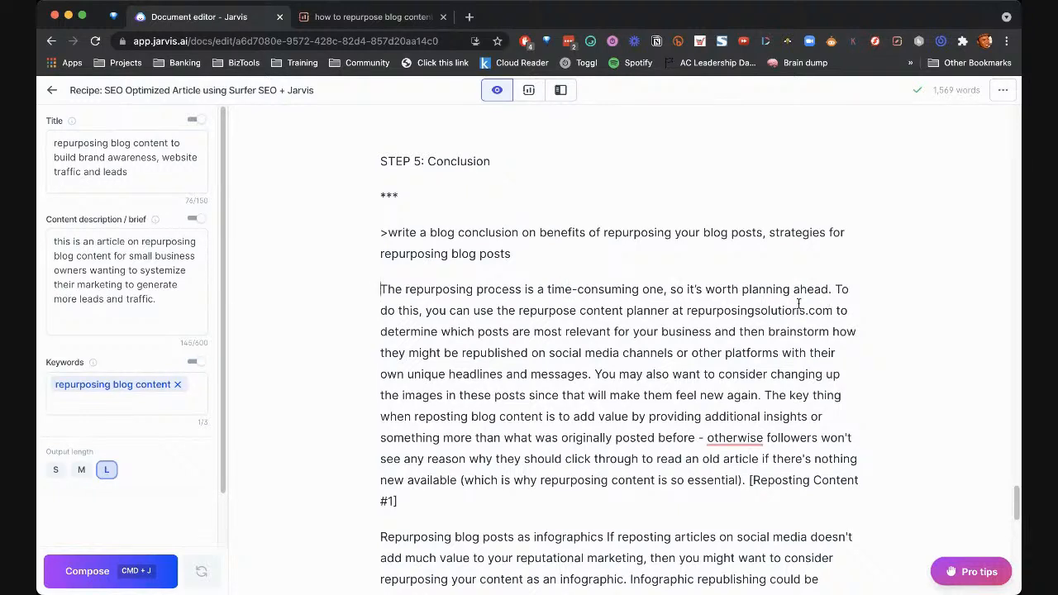
Delete all generated conclusion text after the first sentence, which ends with "worth planning ahead."
{"action": "left_click_drag", "start_coordinate": [835, 291], "coordinate": [814, 311]}
{"action": "left_click", "coordinate": [444, 312]}
{"action": "left_click_drag", "start_coordinate": [833, 312], "coordinate": [677, 313]}
{"action": "left_click", "coordinate": [815, 330]}
{"action": "left_click_drag", "start_coordinate": [832, 287], "coordinate": [792, 427]}
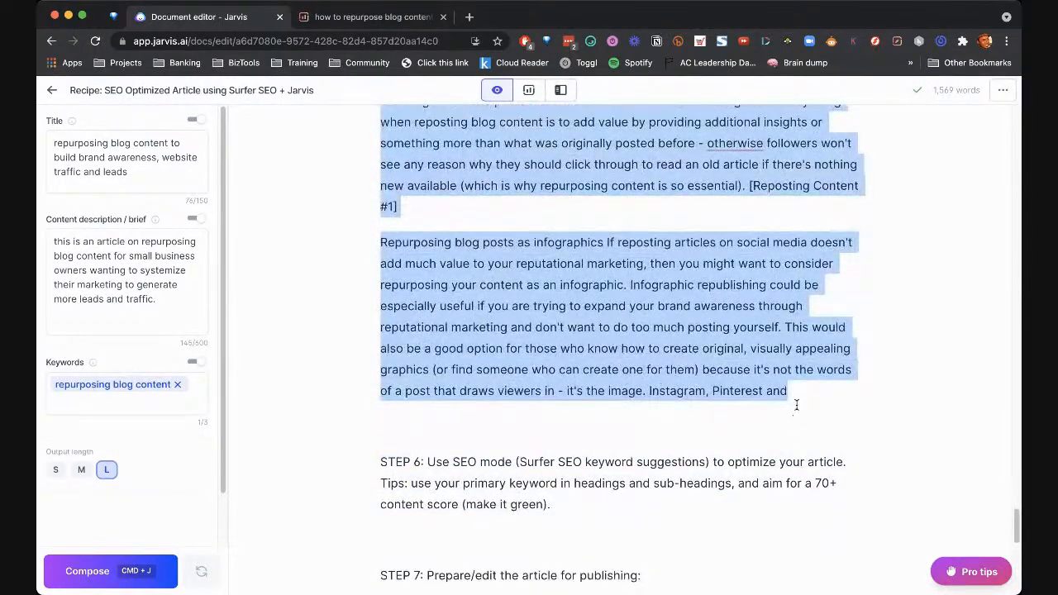
{"action": "key", "text": "BackSpace"}
{"action": "scroll", "coordinate": [578, 330], "scroll_direction": "up", "scroll_amount": 5}
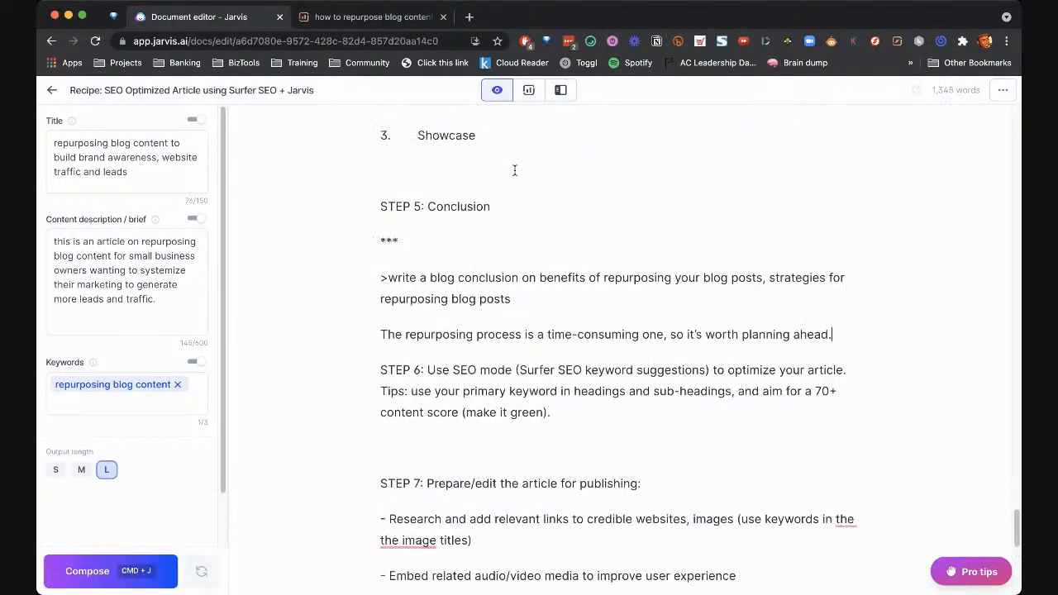
Open the Blog Post Conclusion Paragraph template beside the document and clear its main points
{"action": "left_click", "coordinate": [558, 95]}
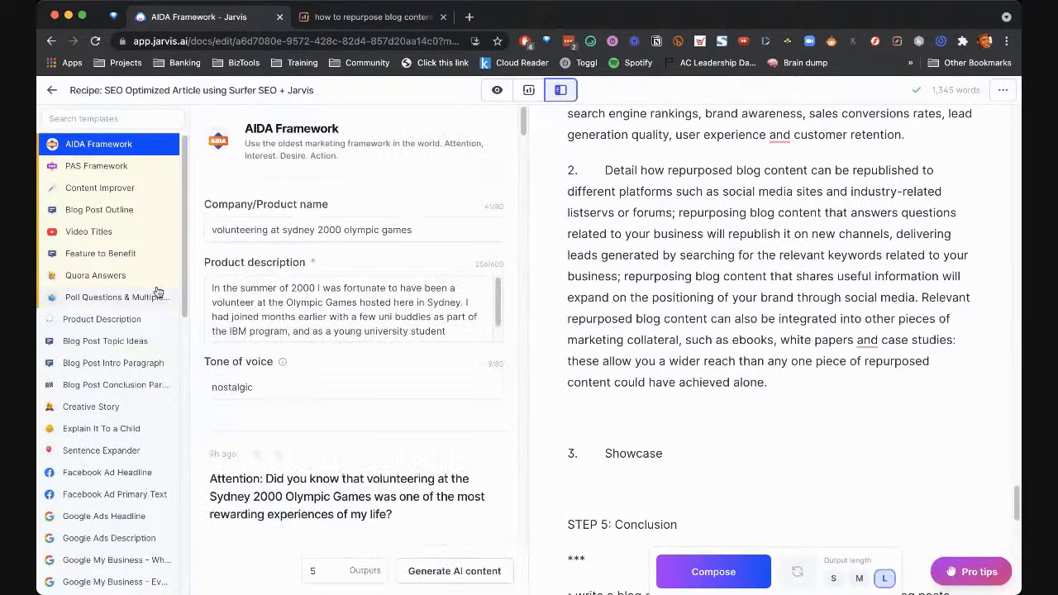
{"action": "scroll", "coordinate": [100, 298], "scroll_direction": "down", "scroll_amount": 2}
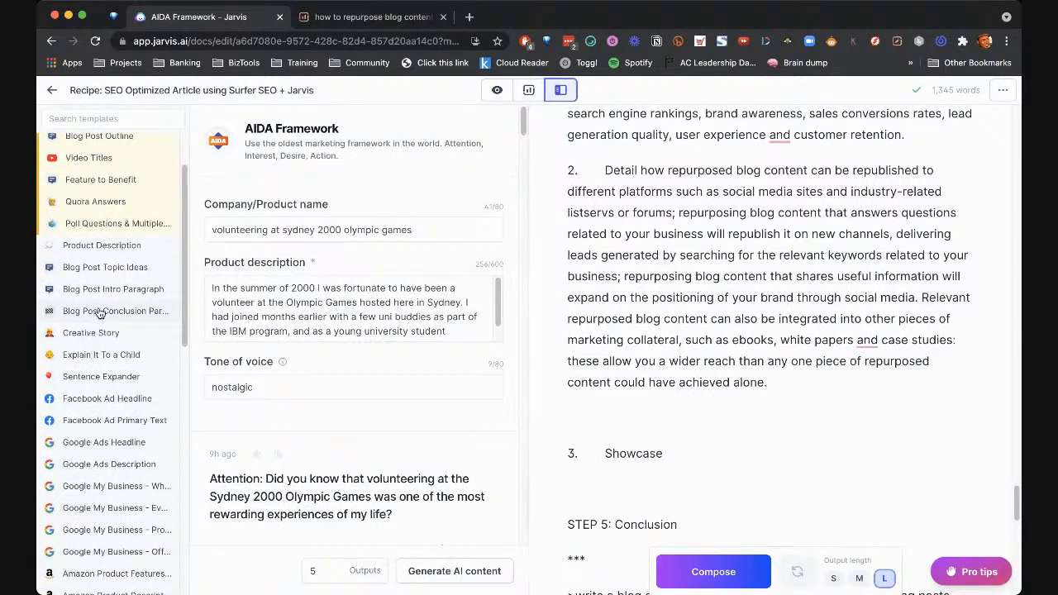
{"action": "left_click", "coordinate": [98, 311]}
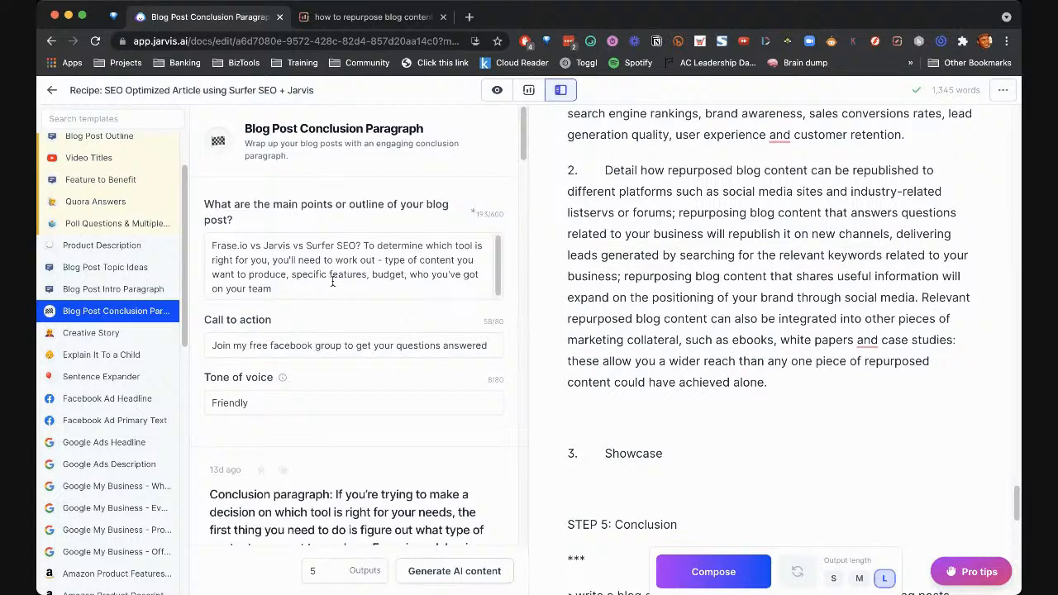
{"action": "triple_click", "coordinate": [332, 281]}
{"action": "key", "text": "BackSpace"}
{"action": "left_click", "coordinate": [298, 351]}
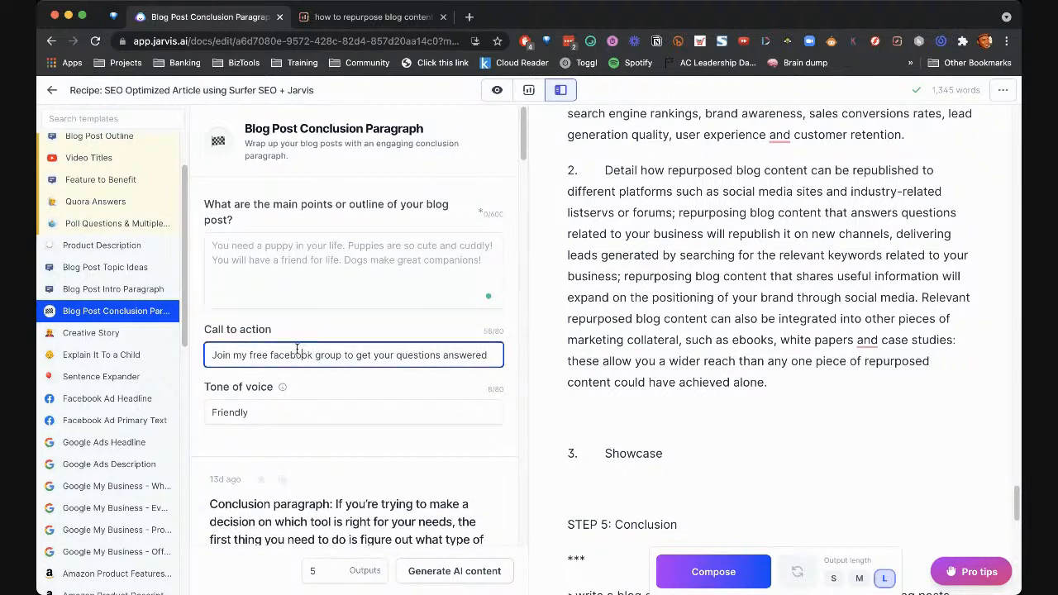
Copy the FAQ "Why repurpose blog content for your website traffic and leads?" into the template's main points
{"action": "left_click", "coordinate": [288, 257]}
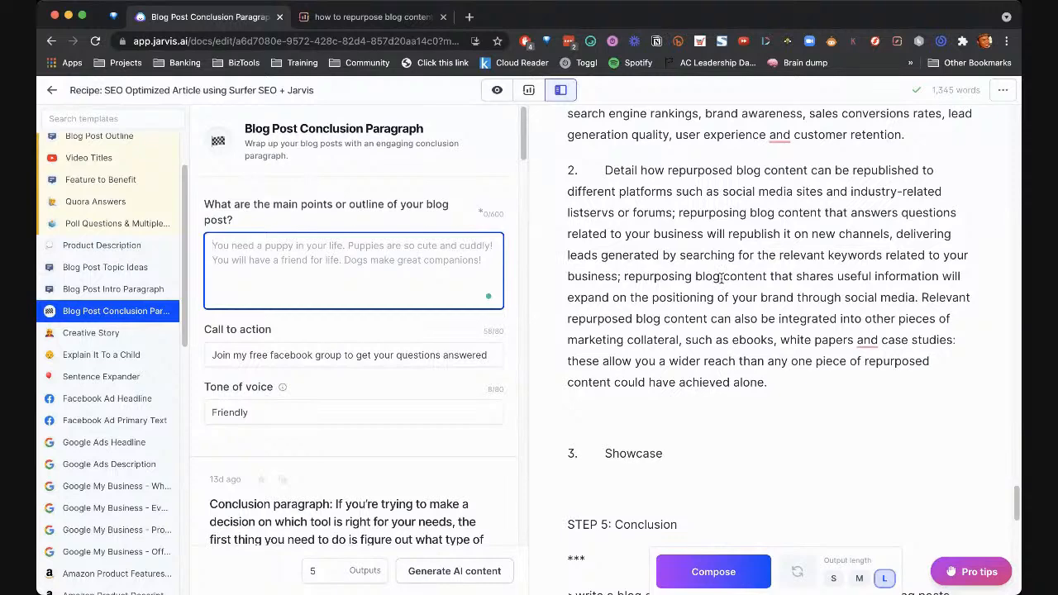
{"action": "scroll", "coordinate": [721, 278], "scroll_direction": "up", "scroll_amount": 5}
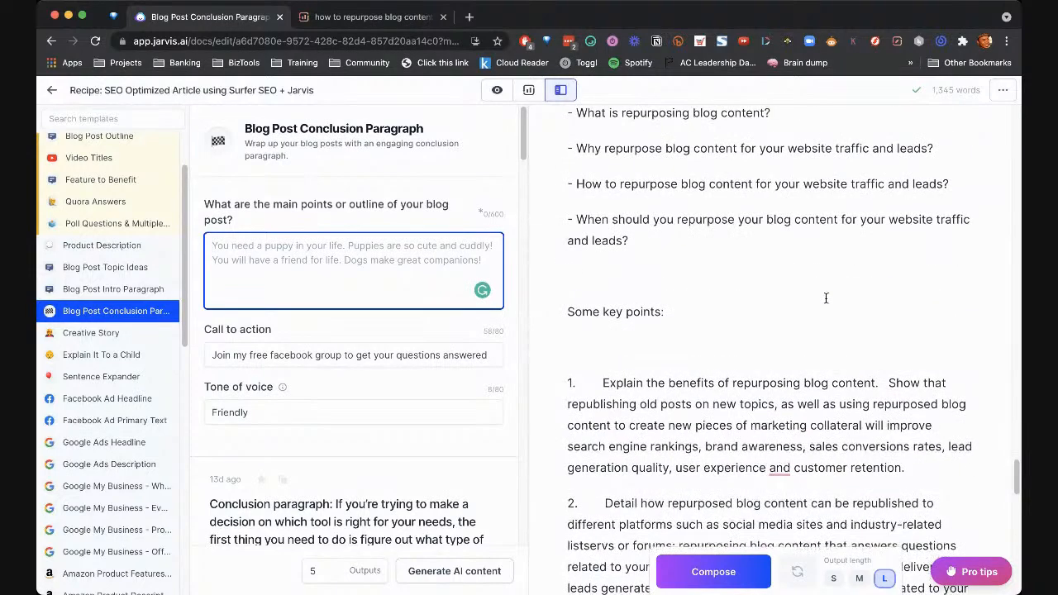
{"action": "scroll", "coordinate": [825, 297], "scroll_direction": "up", "scroll_amount": 1}
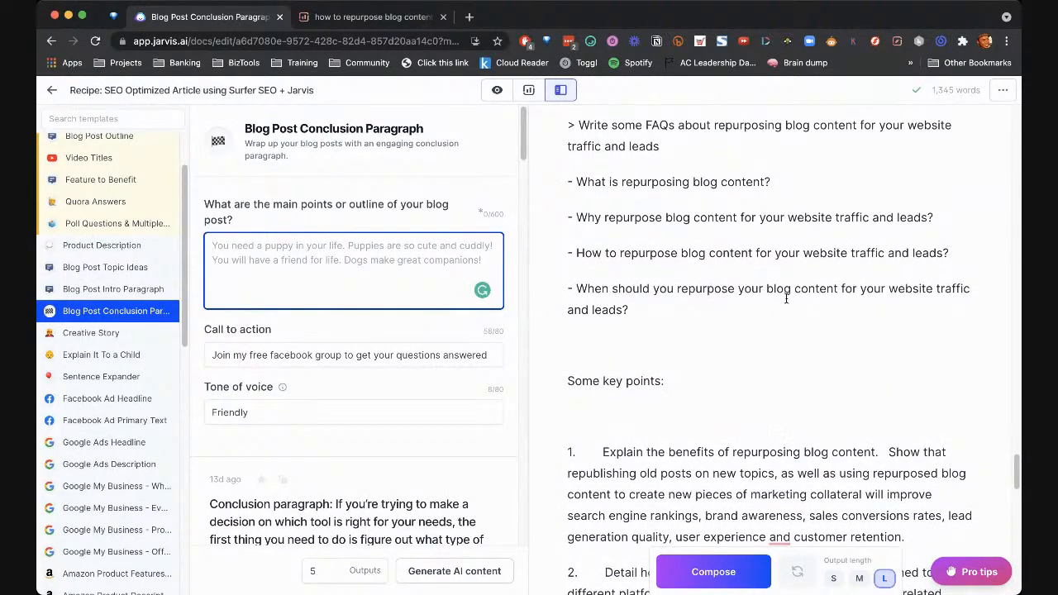
{"action": "scroll", "coordinate": [786, 299], "scroll_direction": "up", "scroll_amount": 1}
{"action": "left_click_drag", "start_coordinate": [577, 237], "coordinate": [930, 241]}
{"action": "key", "text": "cmd+c"}
{"action": "left_click", "coordinate": [302, 245]}
{"action": "key", "text": "cmd+v"}
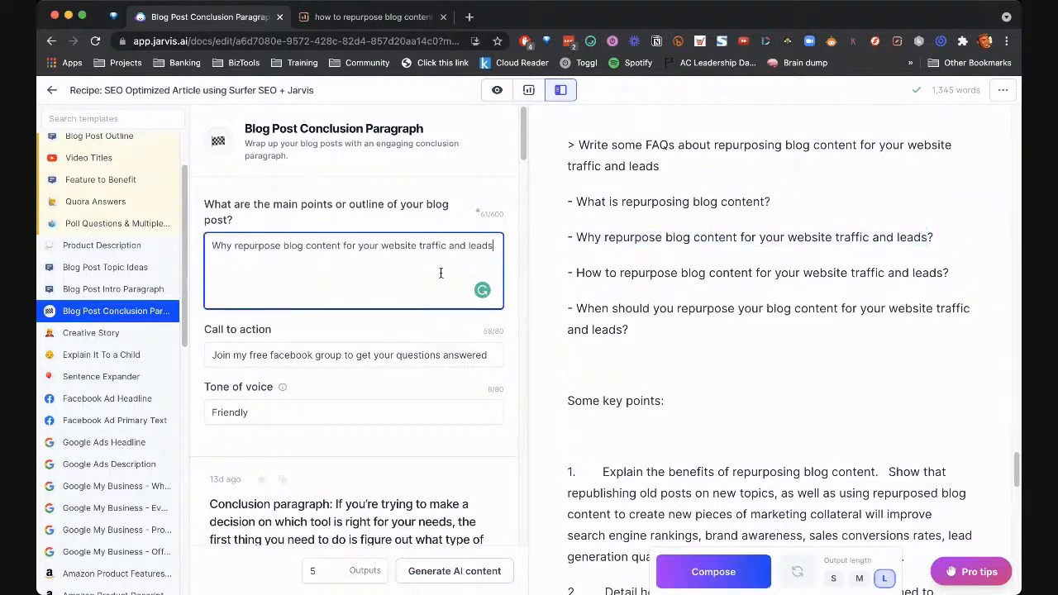
{"action": "type", "text": "."}
{"action": "key", "text": "BackSpace"}
{"action": "type", "text": "?"}
Add the "How to repurpose" FAQ to the main points, shortened to "How to repurpose blog content?"
{"action": "left_click_drag", "start_coordinate": [576, 272], "coordinate": [949, 274]}
{"action": "key", "text": "super+c"}
{"action": "left_click", "coordinate": [385, 263]}
{"action": "key", "text": "super+v"}
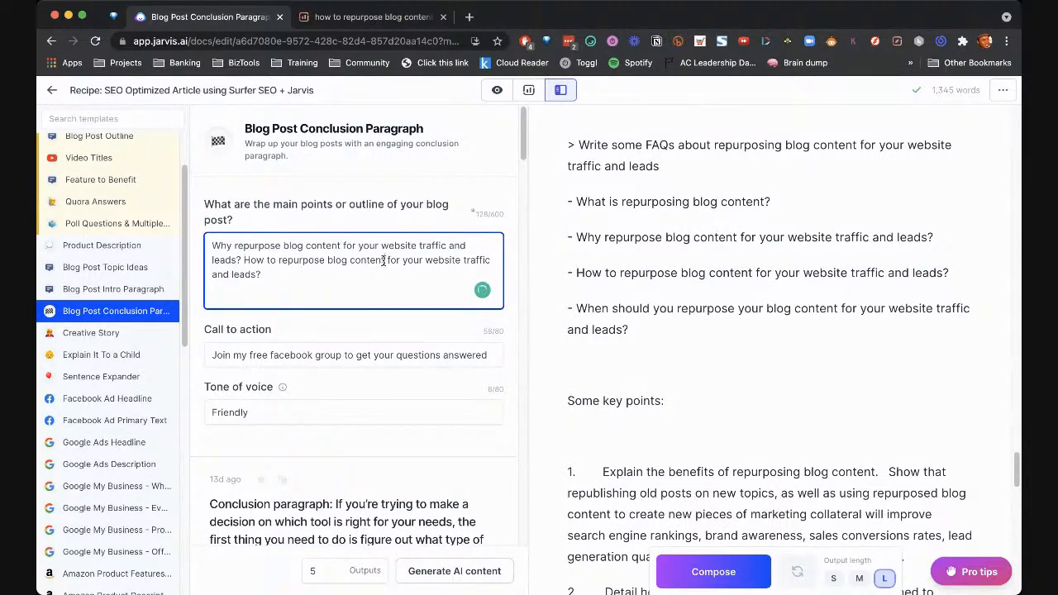
{"action": "left_click_drag", "start_coordinate": [383, 261], "coordinate": [423, 275]}
{"action": "type", "text": "?"}
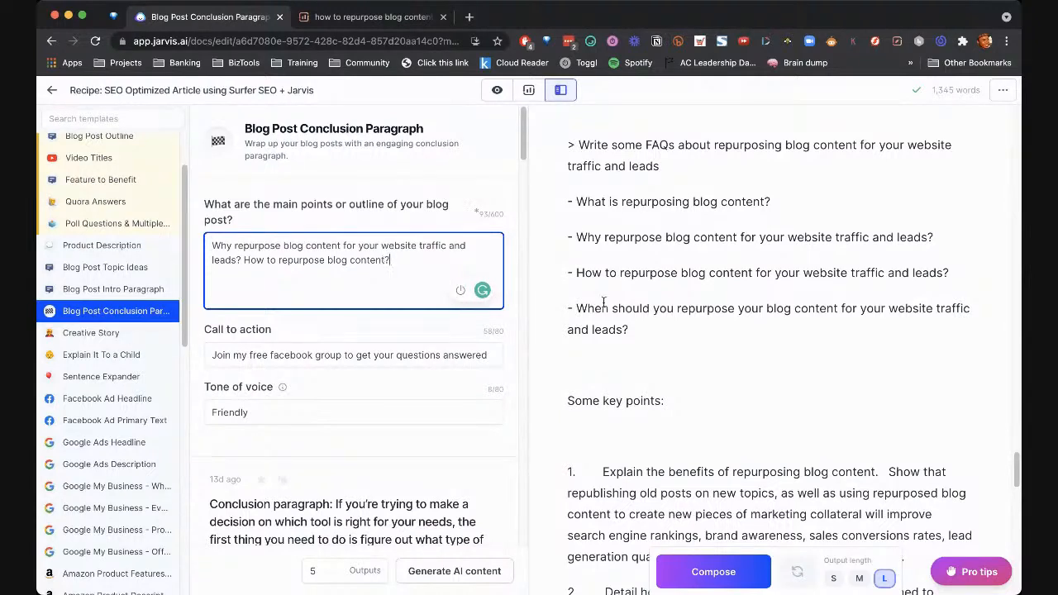
Set the conclusion template's tone of voice to Expert
{"action": "left_click", "coordinate": [576, 308]}
{"action": "left_click", "coordinate": [402, 261]}
{"action": "double_click", "coordinate": [238, 415]}
{"action": "type", "text": "Expert"}
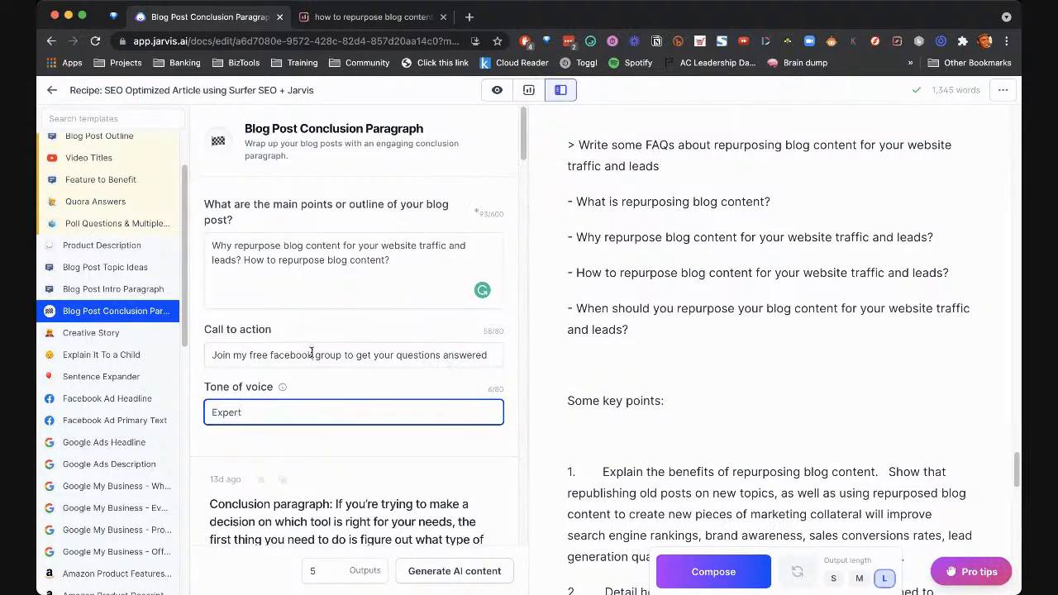
Generate five conclusion paragraphs with the existing Facebook group call to action and read through the results
{"action": "left_click_drag", "start_coordinate": [494, 355], "coordinate": [312, 355]}
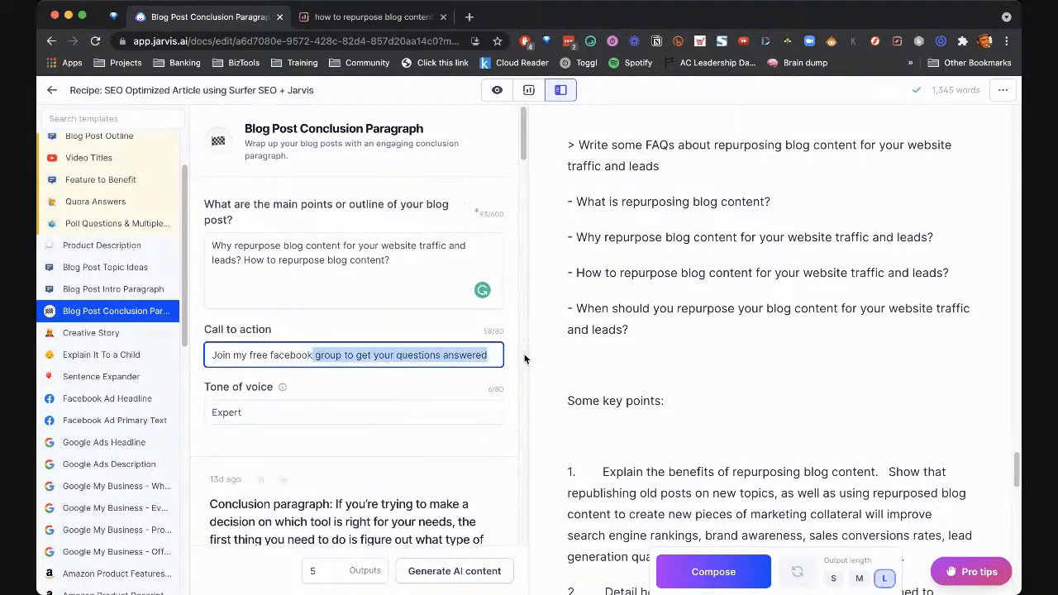
{"action": "left_click", "coordinate": [286, 355]}
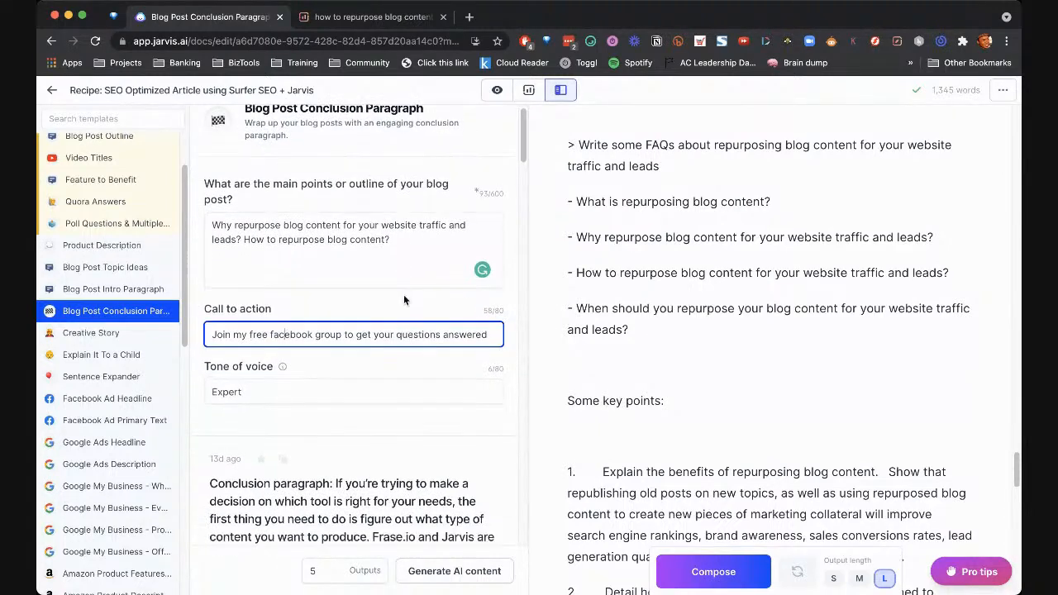
{"action": "left_click", "coordinate": [438, 570]}
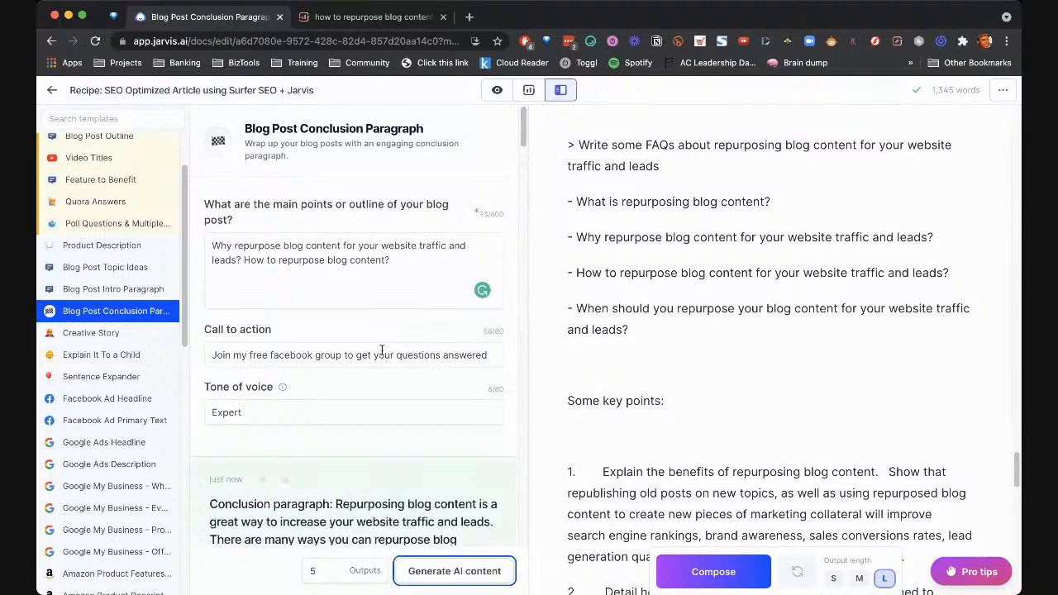
{"action": "scroll", "coordinate": [400, 343], "scroll_direction": "down", "scroll_amount": 4}
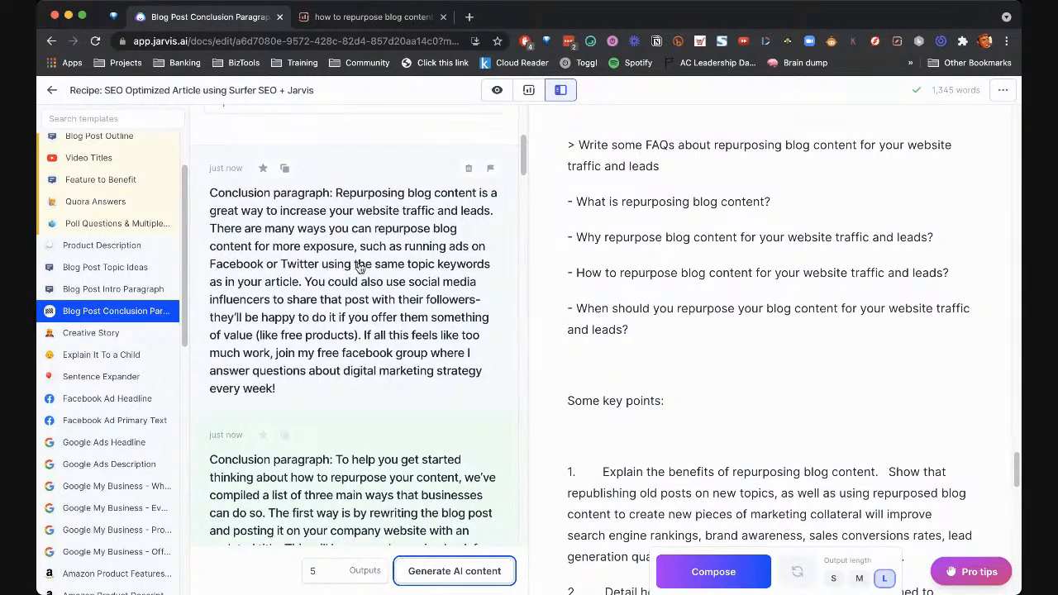
{"action": "scroll", "coordinate": [419, 285], "scroll_direction": "down", "scroll_amount": 5}
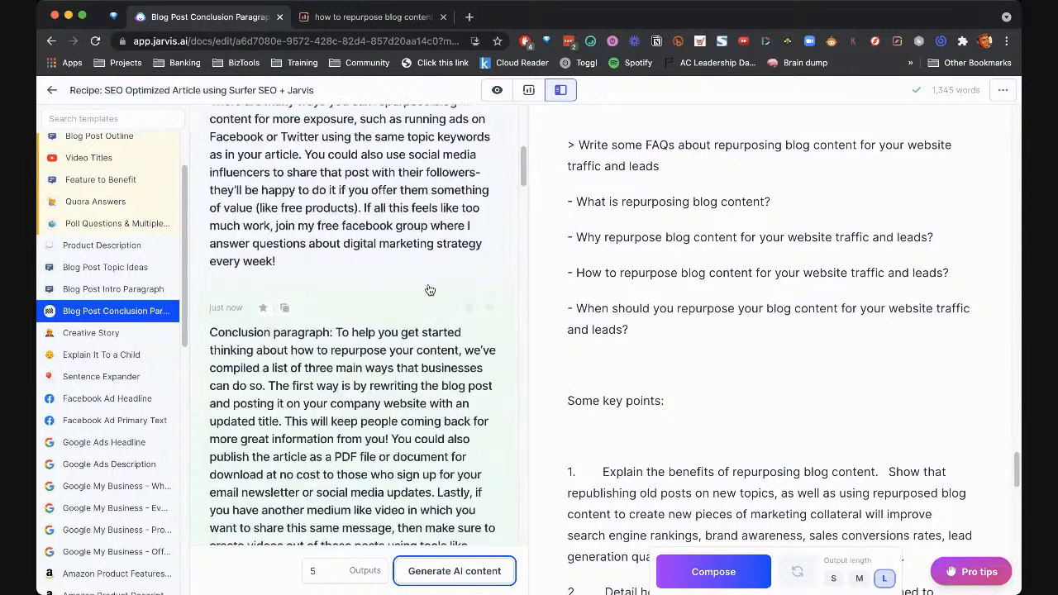
{"action": "scroll", "coordinate": [428, 288], "scroll_direction": "up", "scroll_amount": 7}
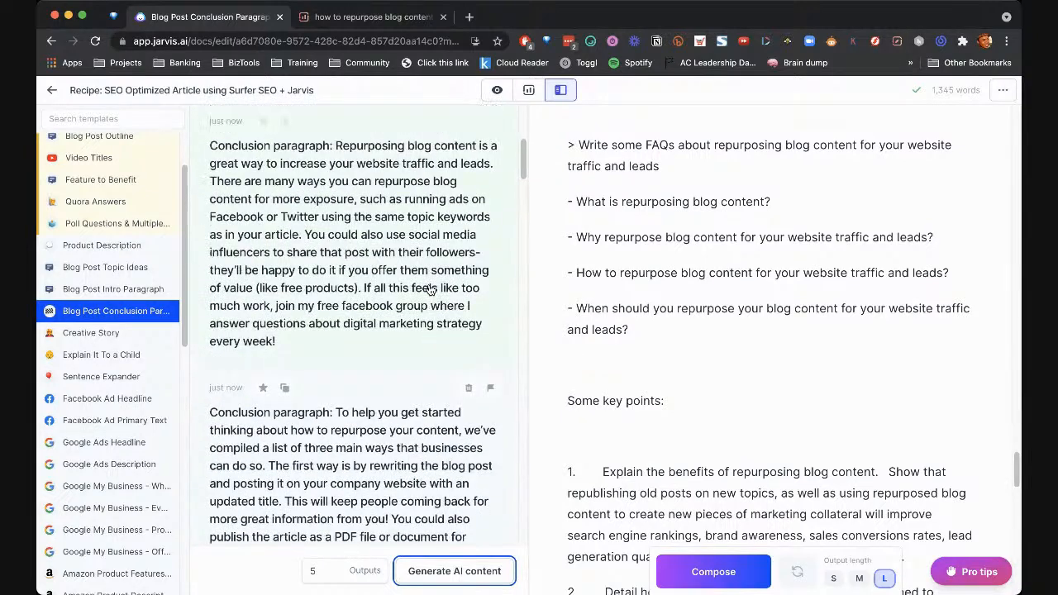
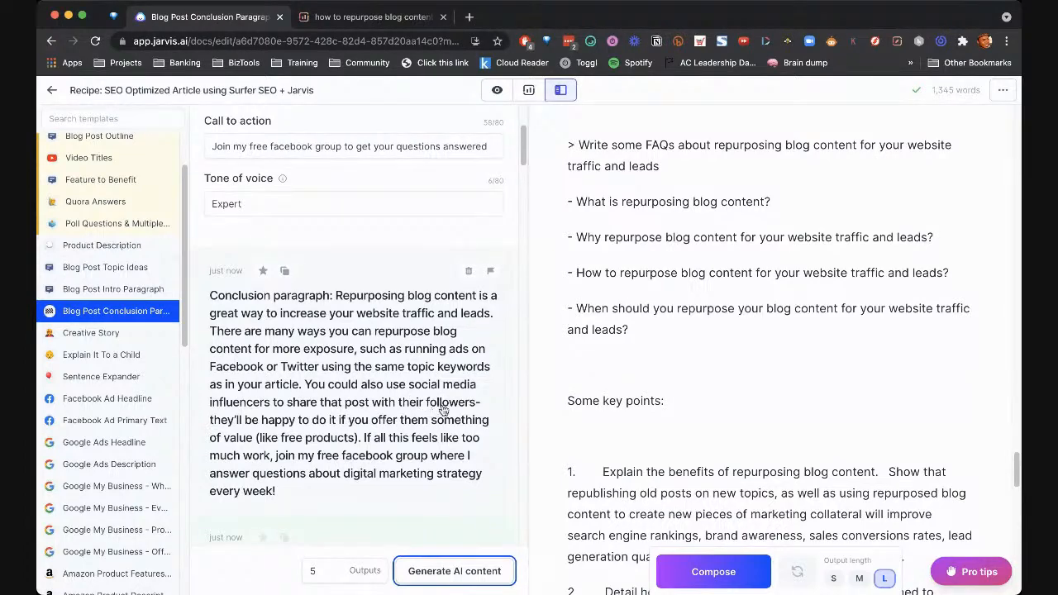
Read through the generated conclusions and copy the one beginning "The benefits of repurposing blog content are many"
{"action": "scroll", "coordinate": [438, 389], "scroll_direction": "down", "scroll_amount": 5}
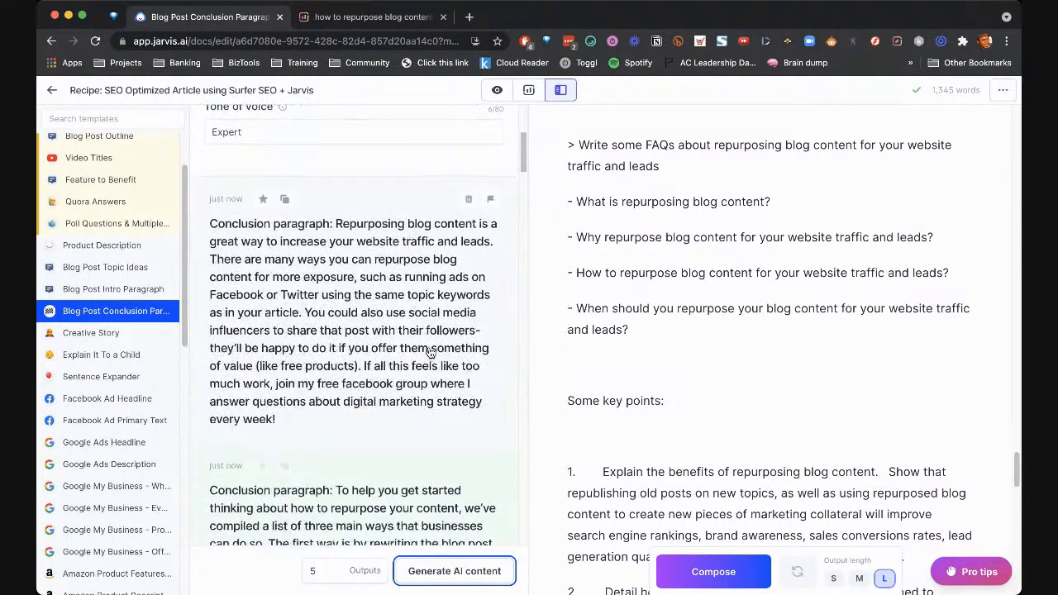
{"action": "scroll", "coordinate": [430, 354], "scroll_direction": "down", "scroll_amount": 5}
{"action": "scroll", "coordinate": [434, 331], "scroll_direction": "up", "scroll_amount": 4}
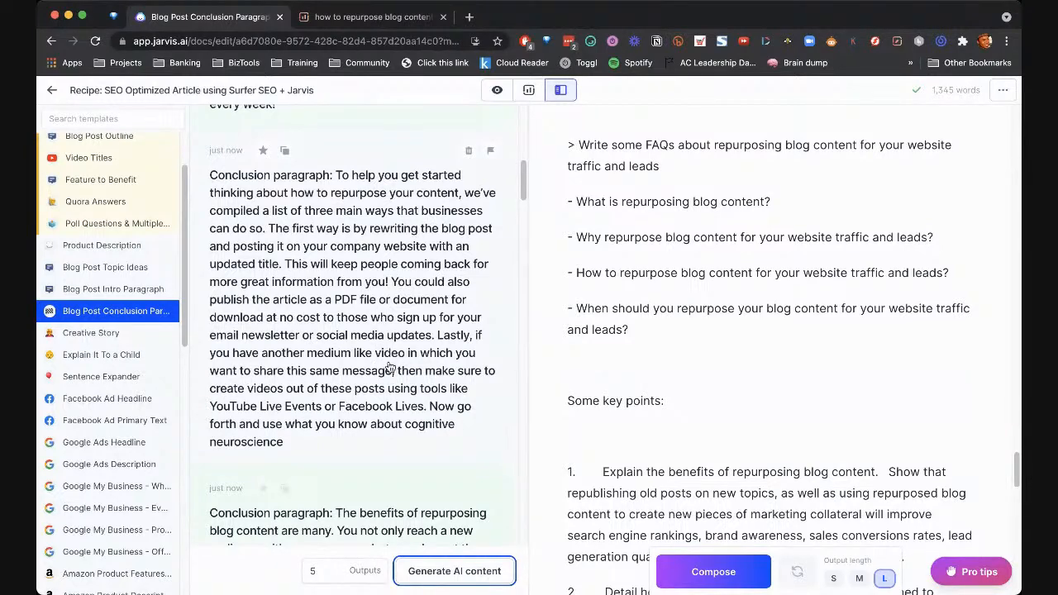
{"action": "scroll", "coordinate": [386, 400], "scroll_direction": "down", "scroll_amount": 2}
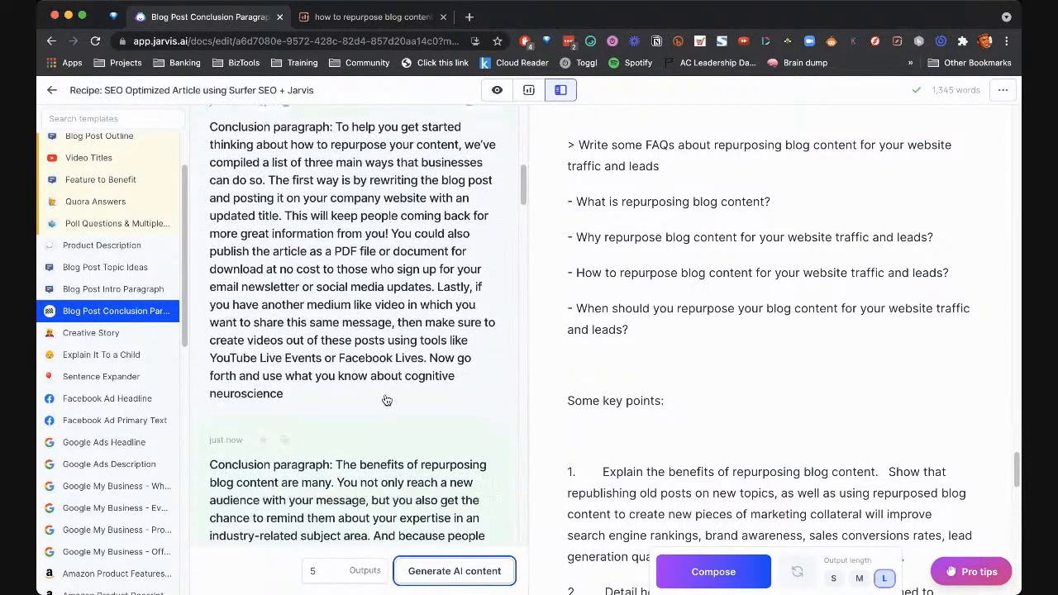
{"action": "scroll", "coordinate": [386, 400], "scroll_direction": "down", "scroll_amount": 5}
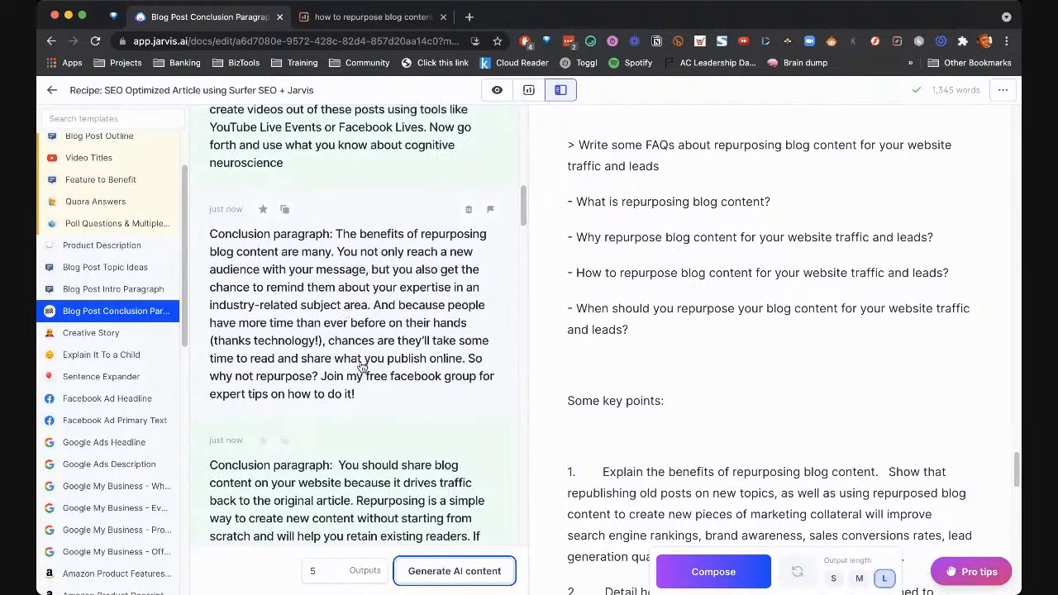
{"action": "left_click", "coordinate": [286, 211]}
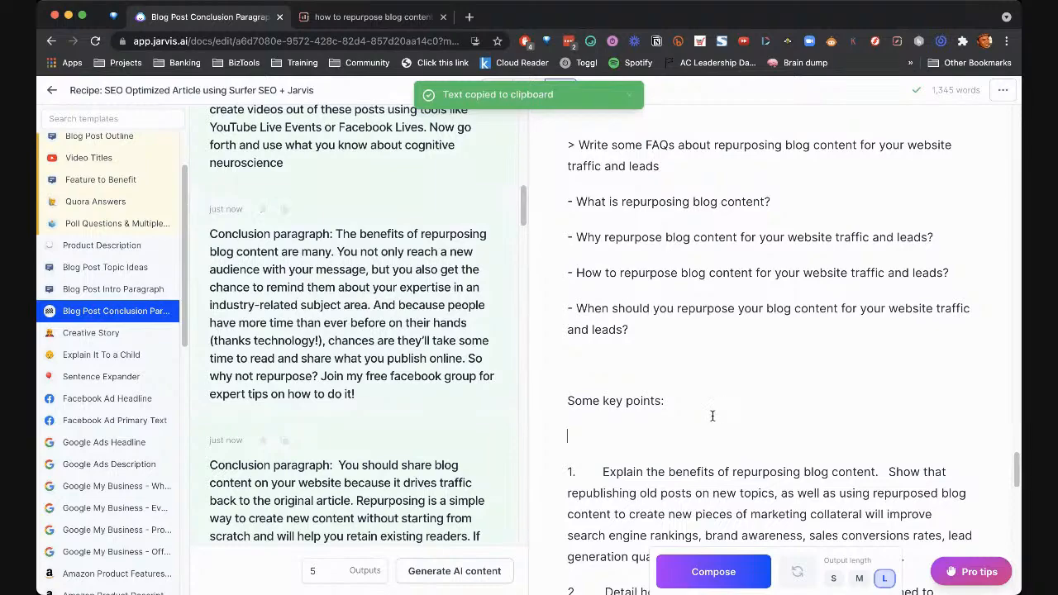
Insert the copied conclusion below the existing text under STEP 5: Conclusion and remove its "Conclusion paragraph:" label
{"action": "scroll", "coordinate": [719, 409], "scroll_direction": "down", "scroll_amount": 3}
{"action": "scroll", "coordinate": [712, 415], "scroll_direction": "down", "scroll_amount": 10}
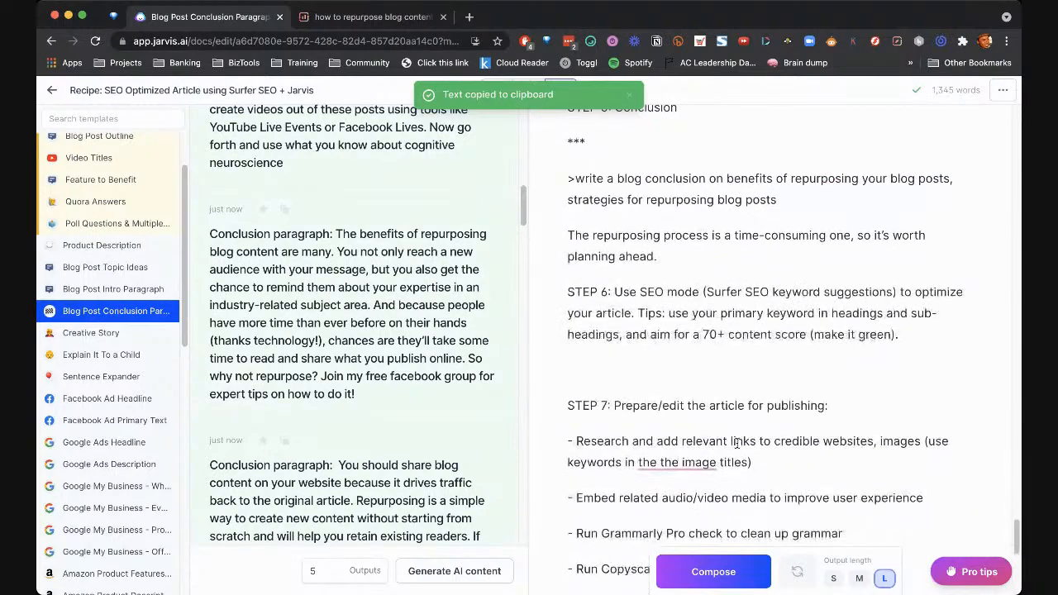
{"action": "scroll", "coordinate": [738, 444], "scroll_direction": "up", "scroll_amount": 2}
{"action": "scroll", "coordinate": [737, 443], "scroll_direction": "down", "scroll_amount": 1}
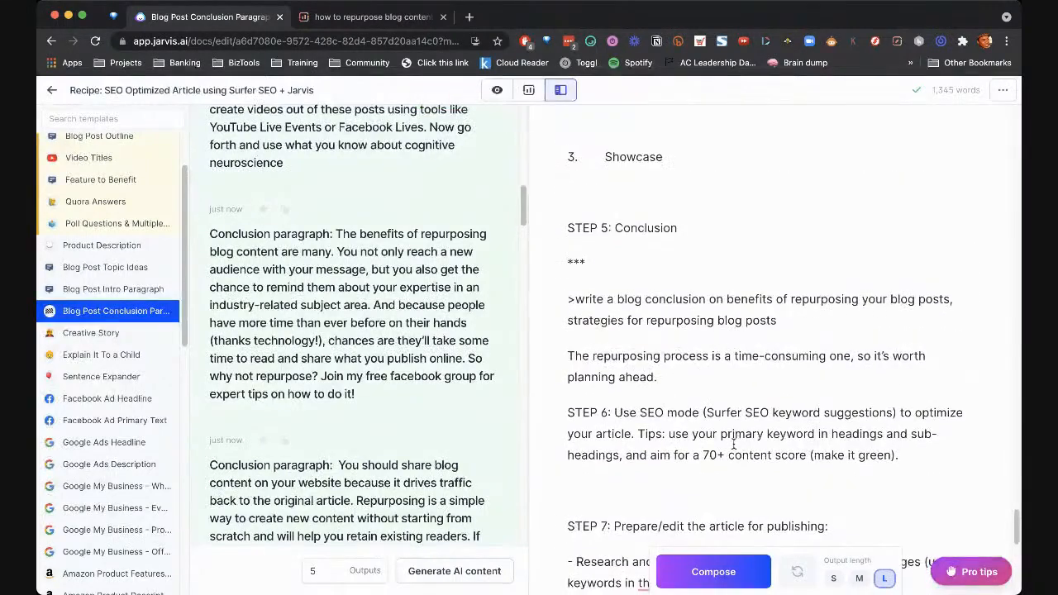
{"action": "left_click", "coordinate": [732, 382]}
{"action": "key", "text": "Return"}
{"action": "key", "text": "Return"}
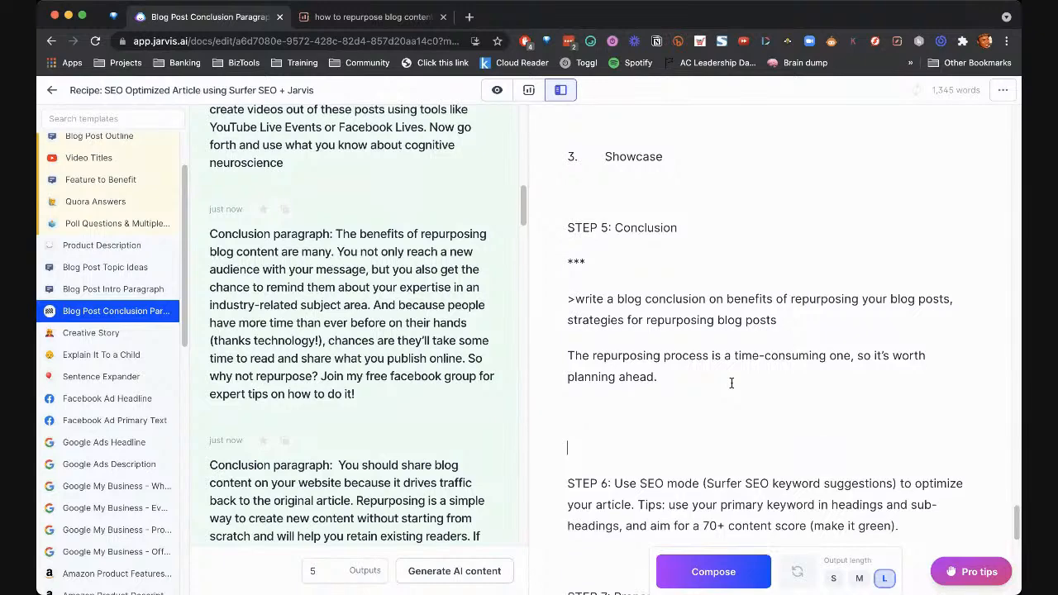
{"action": "key", "text": "cmd+v"}
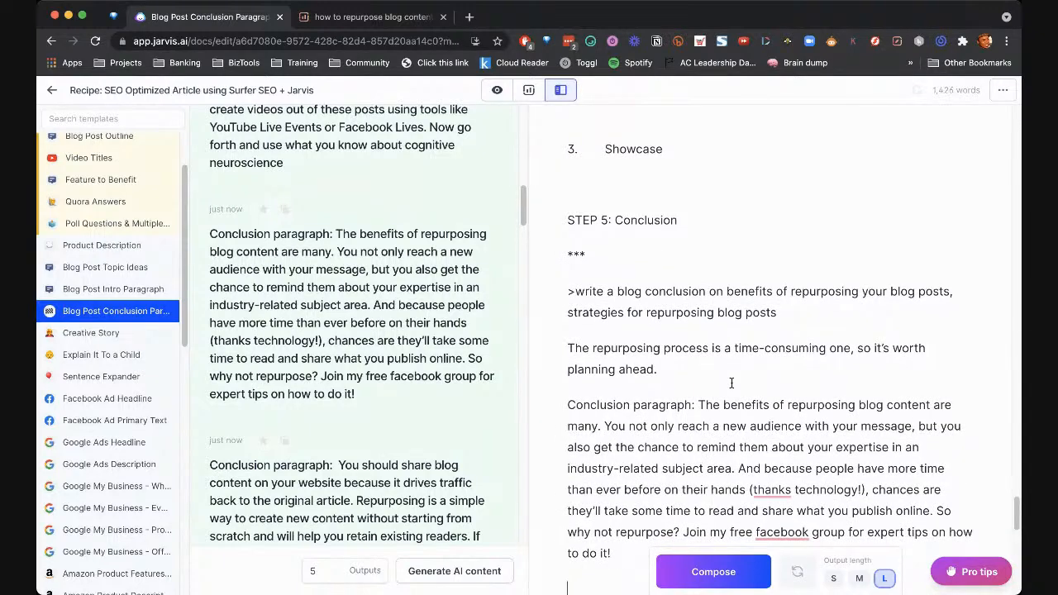
{"action": "left_click_drag", "start_coordinate": [699, 405], "coordinate": [567, 405]}
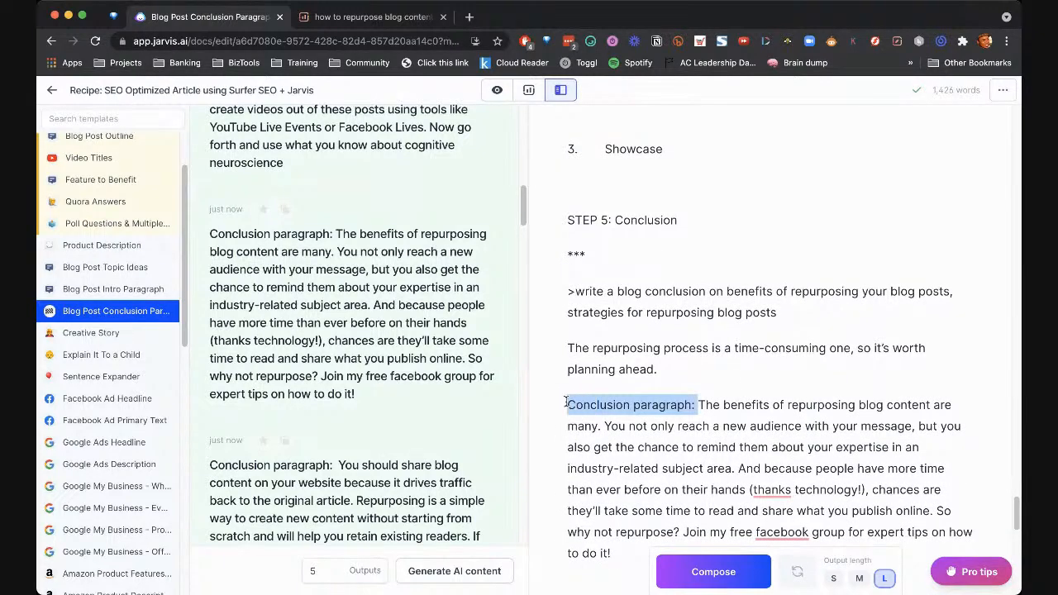
{"action": "key", "text": "BackSpace"}
Split the conclusion after "industry-related subject area." and move the sentence "The repurposing process is a time-consuming one, so it's worth planning ahead." into the gap
{"action": "scroll", "coordinate": [782, 413], "scroll_direction": "down", "scroll_amount": 1}
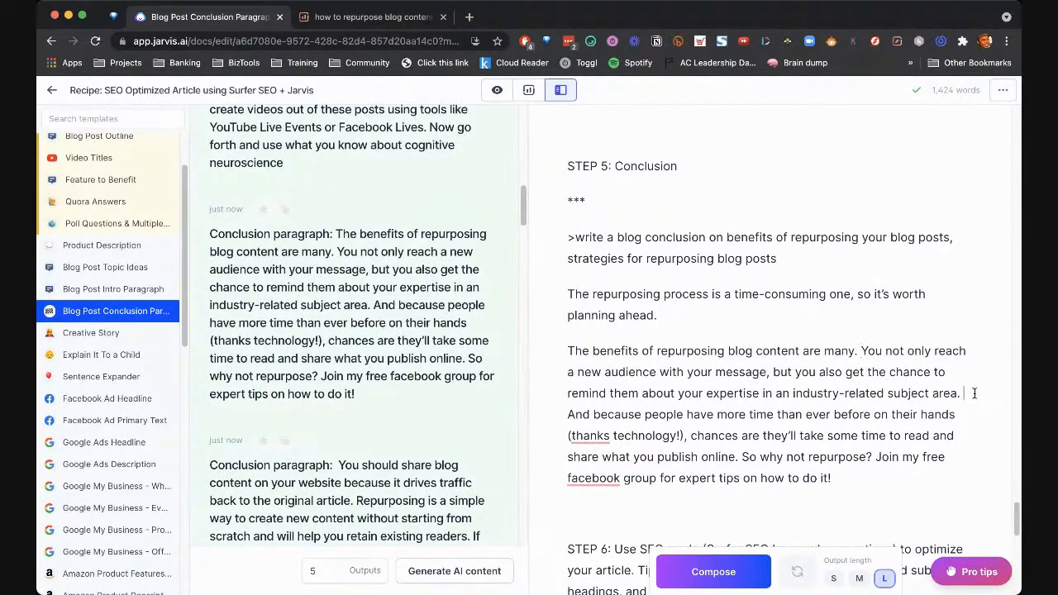
{"action": "key", "text": "Return"}
{"action": "key", "text": "Return"}
{"action": "left_click_drag", "start_coordinate": [658, 316], "coordinate": [552, 293]}
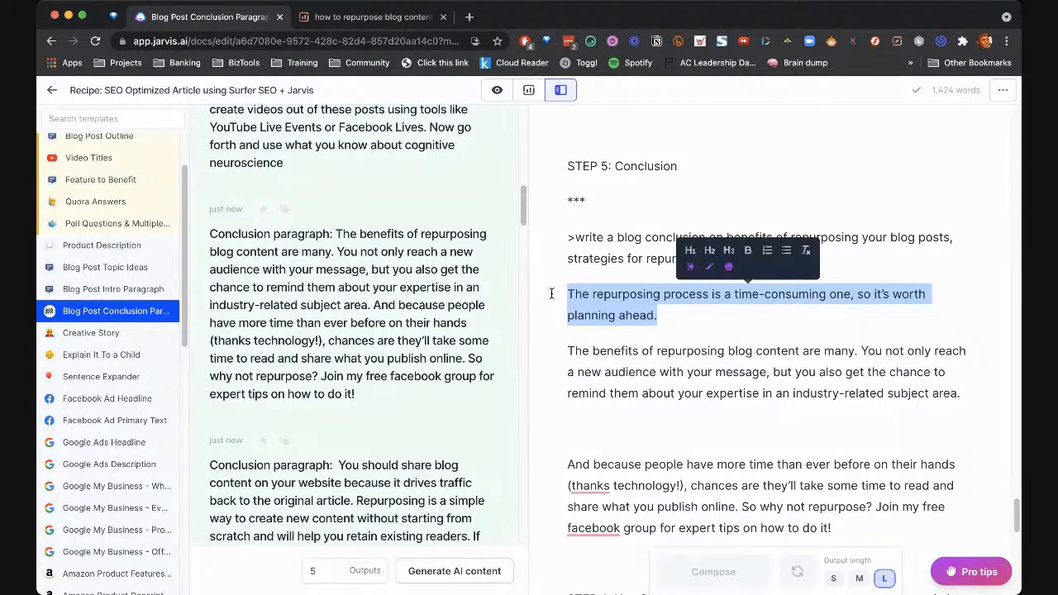
{"action": "key", "text": "BackSpace"}
{"action": "key", "text": "super+z"}
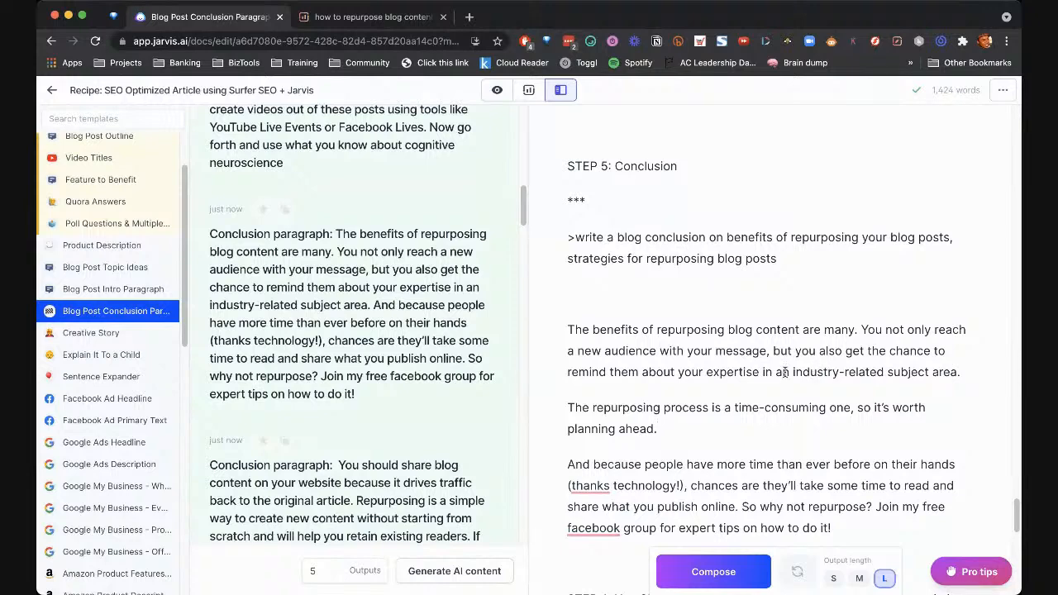
Replace the text before the Facebook group invitation in the last paragraph with "Want more help to put this in action?"
{"action": "scroll", "coordinate": [854, 382], "scroll_direction": "down", "scroll_amount": 1}
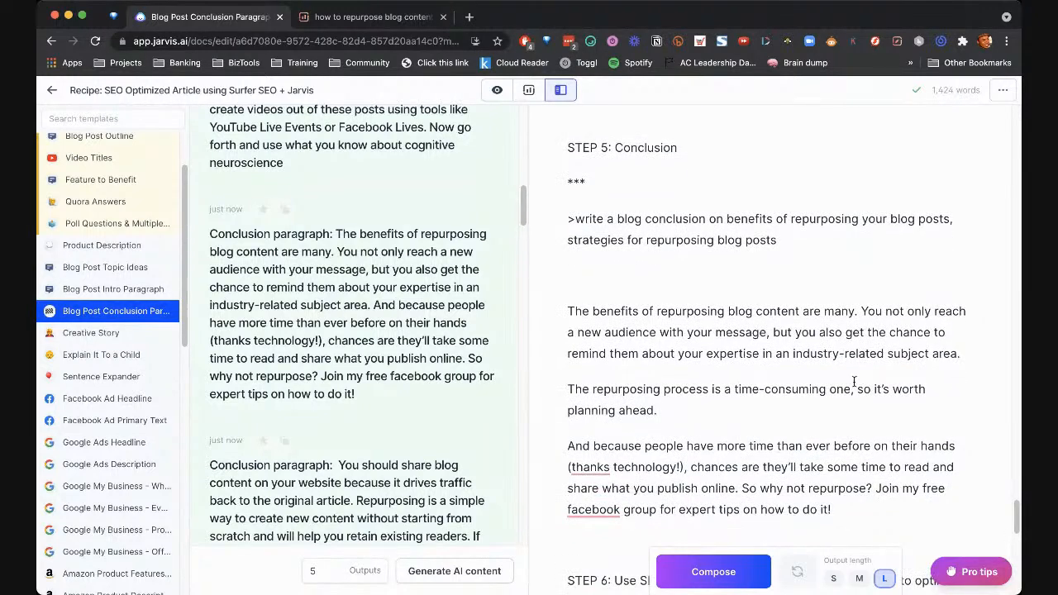
{"action": "scroll", "coordinate": [752, 386], "scroll_direction": "down", "scroll_amount": 2}
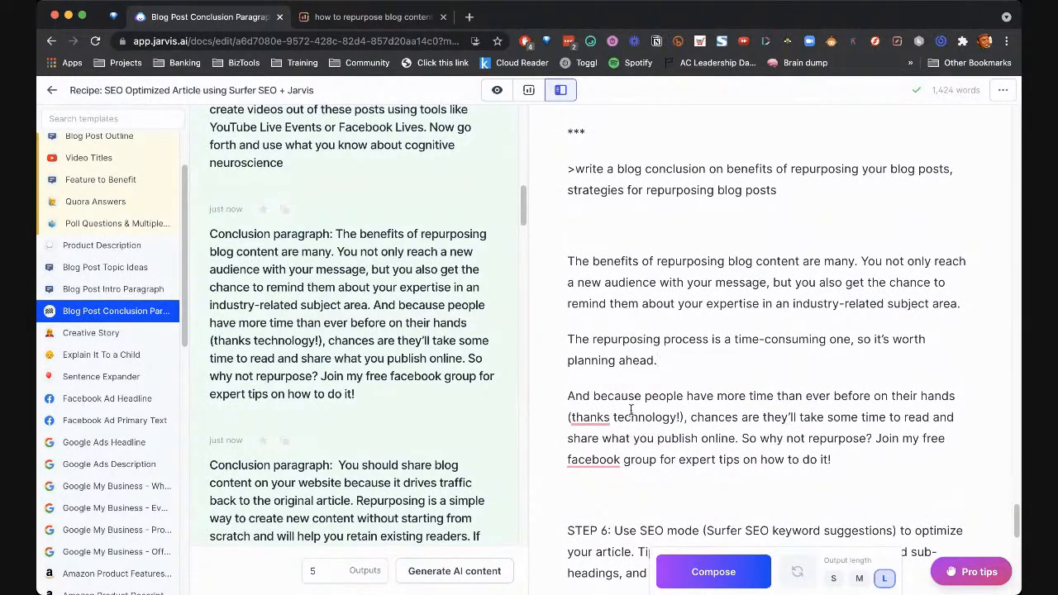
{"action": "left_click_drag", "start_coordinate": [561, 395], "coordinate": [873, 440]}
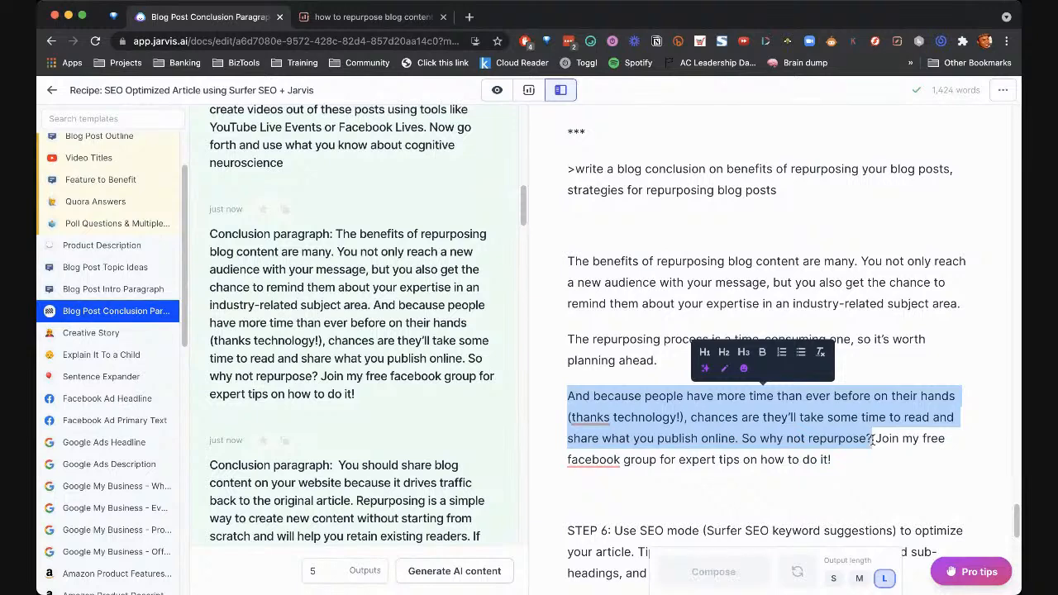
{"action": "key", "text": "BackSpace"}
{"action": "type", "text": "Want m"}
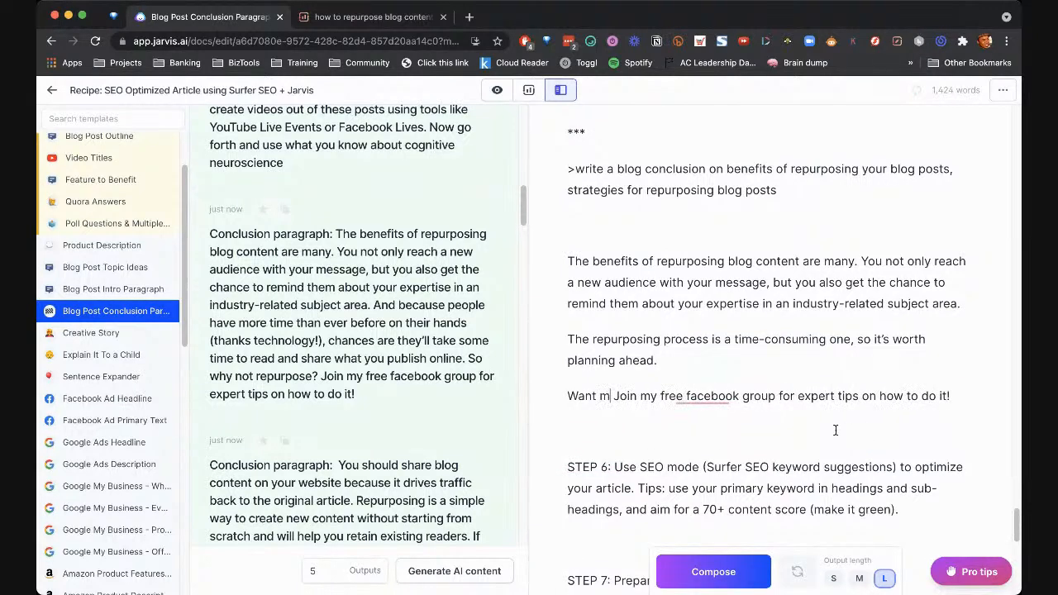
{"action": "type", "text": "ore help to put this in actio"}
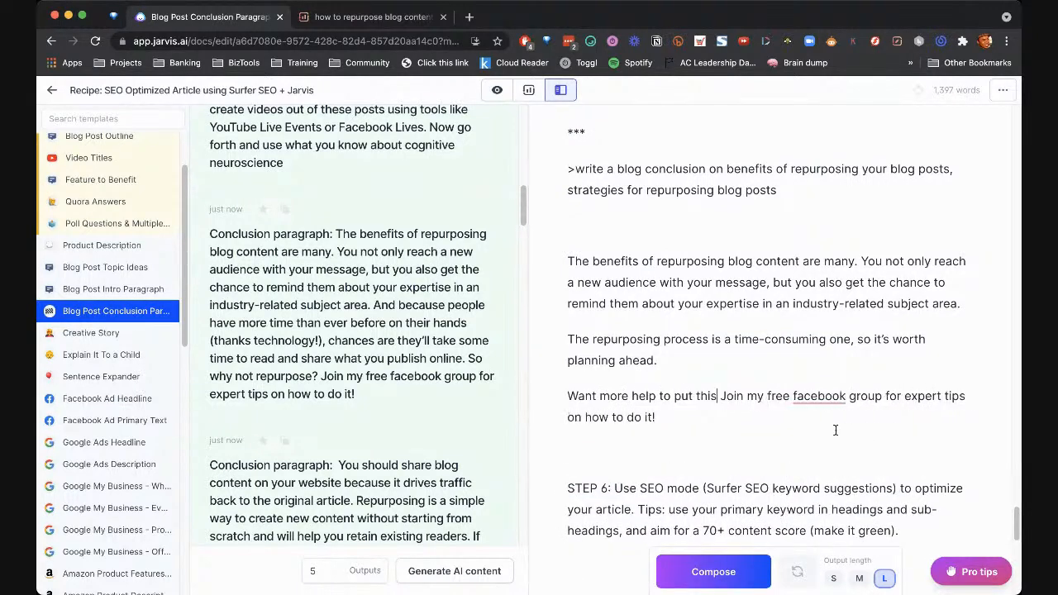
{"action": "type", "text": "n?"}
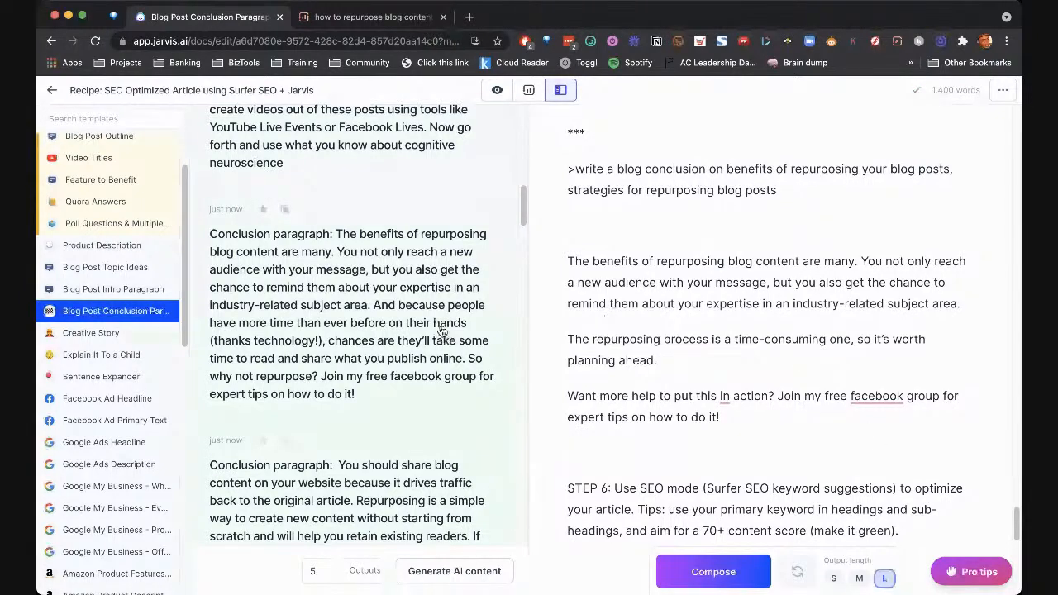
Review the remaining generated conclusions and copy the one beginning "It's a great way to supplement your blog content"
{"action": "scroll", "coordinate": [442, 331], "scroll_direction": "down", "scroll_amount": 3}
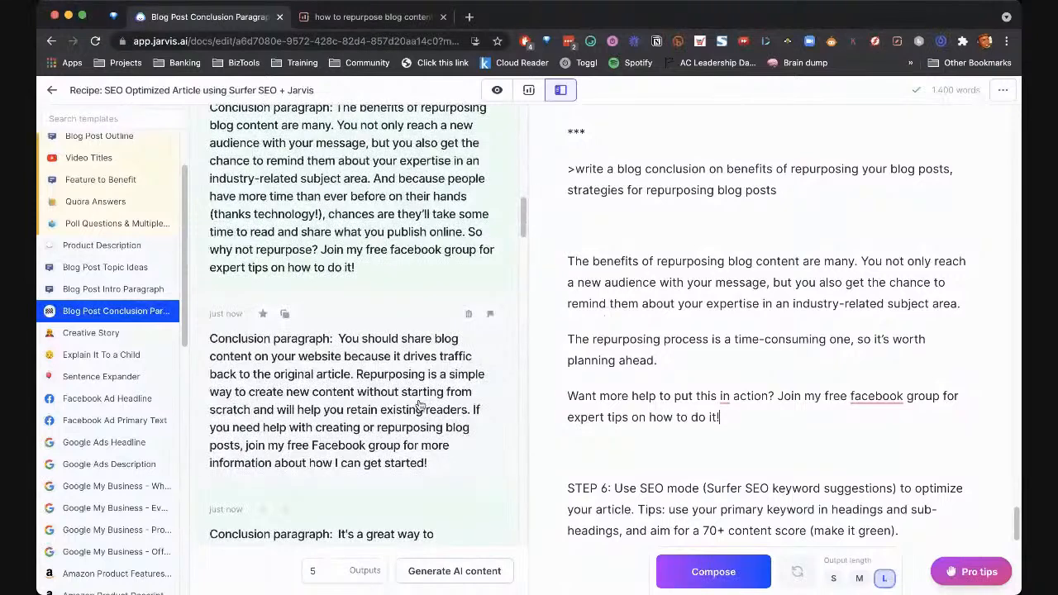
{"action": "scroll", "coordinate": [466, 429], "scroll_direction": "down", "scroll_amount": 5}
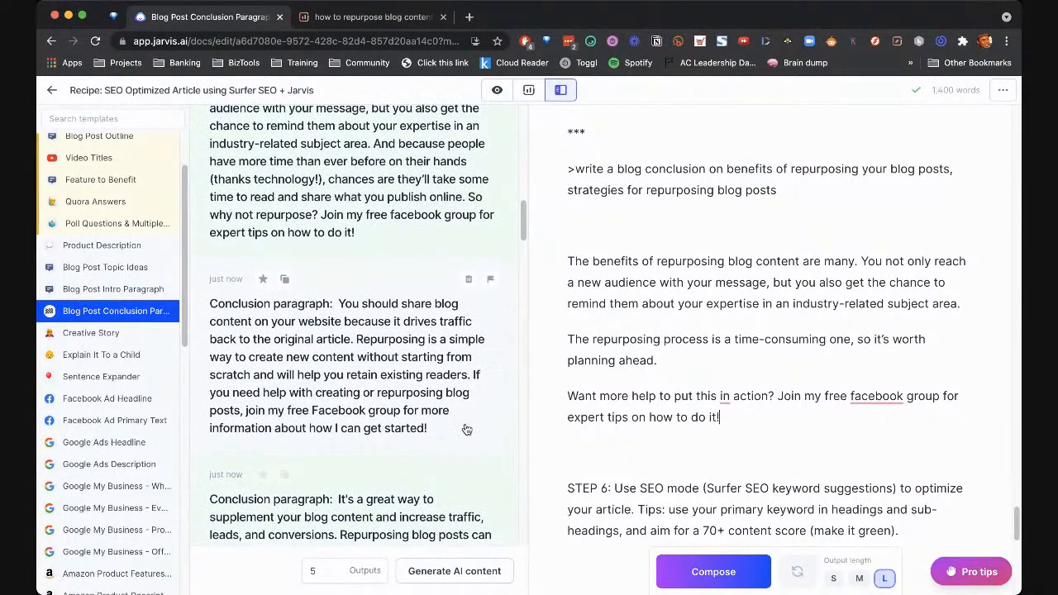
{"action": "scroll", "coordinate": [465, 429], "scroll_direction": "down", "scroll_amount": 2}
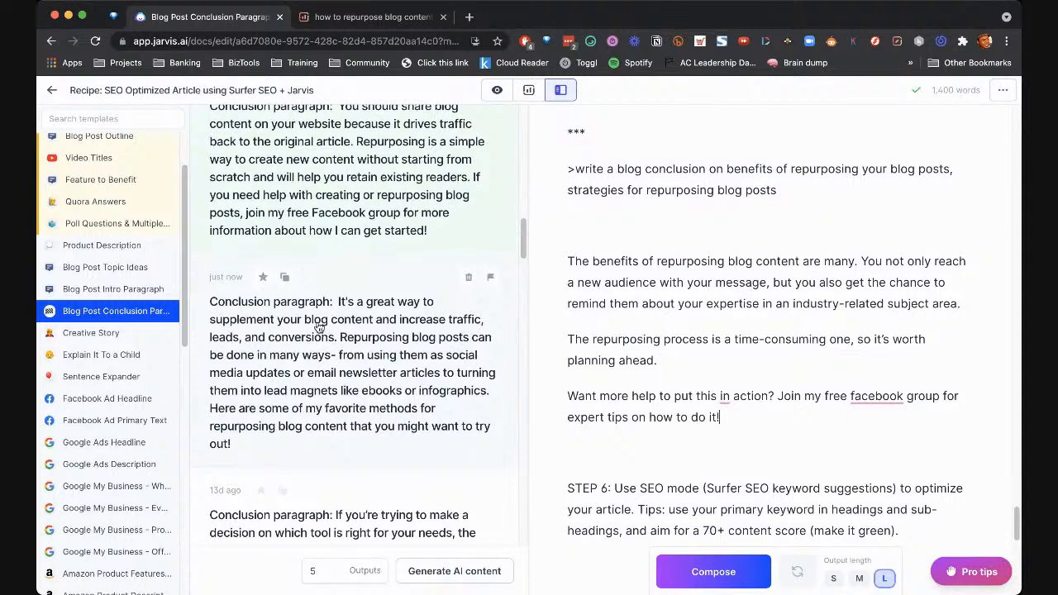
{"action": "left_click", "coordinate": [284, 277]}
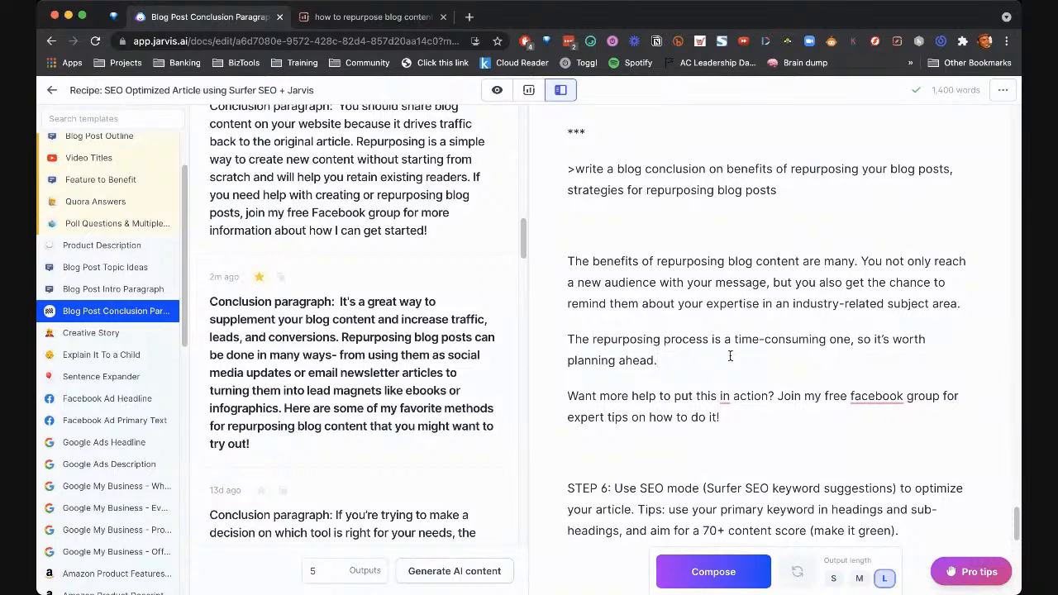
Insert the copied conclusion above the call to action without its label and start a new paragraph at "Repurposing blog posts can be done"
{"action": "key", "text": "Return"}
{"action": "key", "text": "super+v"}
{"action": "left_click_drag", "start_coordinate": [694, 400], "coordinate": [553, 400]}
{"action": "key", "text": "BackSpace"}
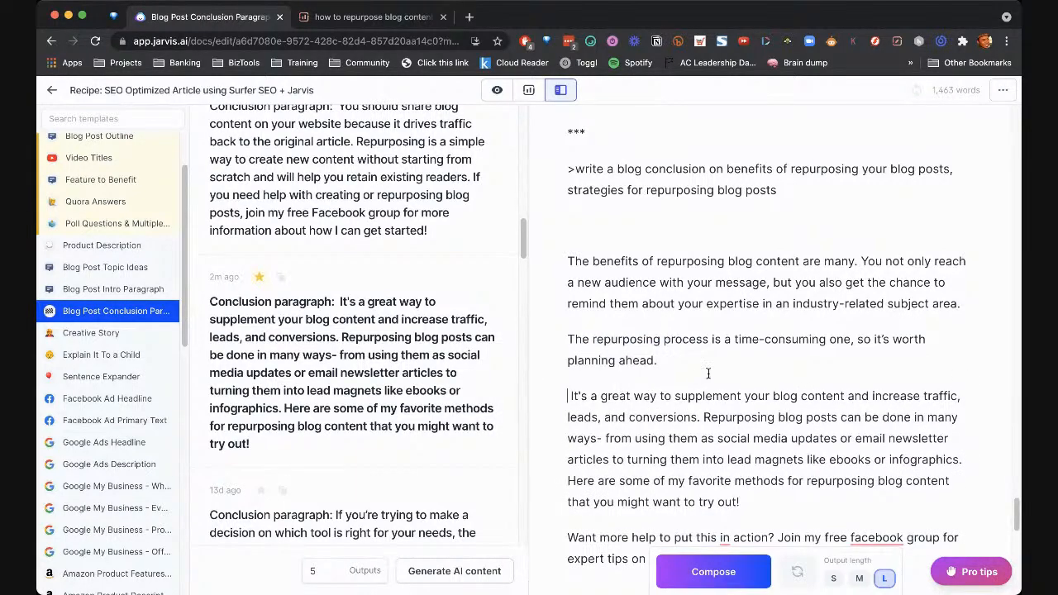
{"action": "key", "text": "Delete"}
{"action": "scroll", "coordinate": [744, 380], "scroll_direction": "down", "scroll_amount": 2}
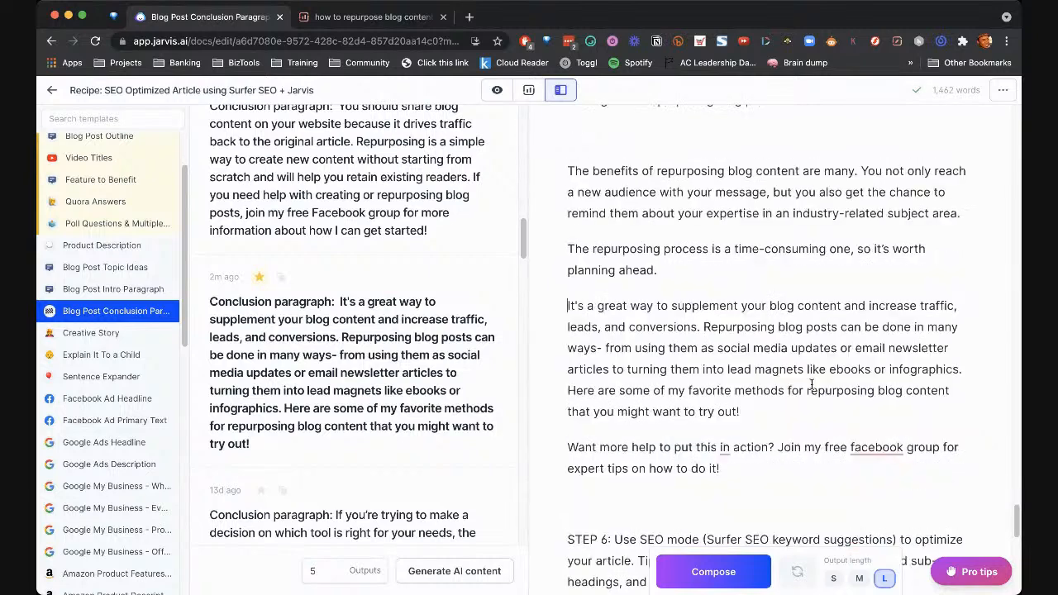
{"action": "left_click", "coordinate": [703, 327]}
{"action": "key", "text": "Return"}
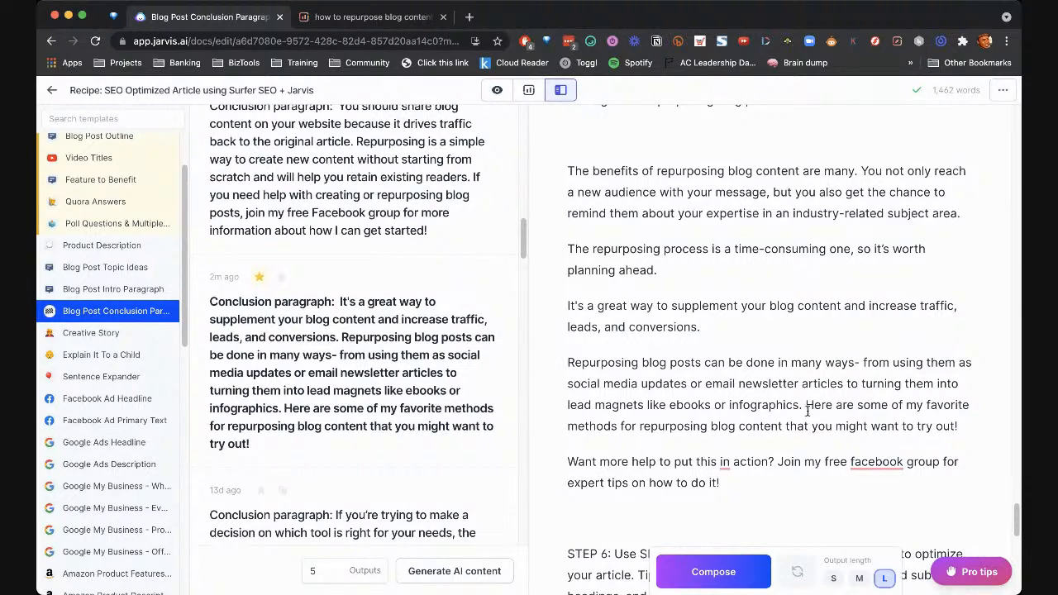
Delete the sentence "Here are some of my favorite methods…" and correct "in action" to "into action" in the call to action
{"action": "left_click_drag", "start_coordinate": [805, 405], "coordinate": [958, 424]}
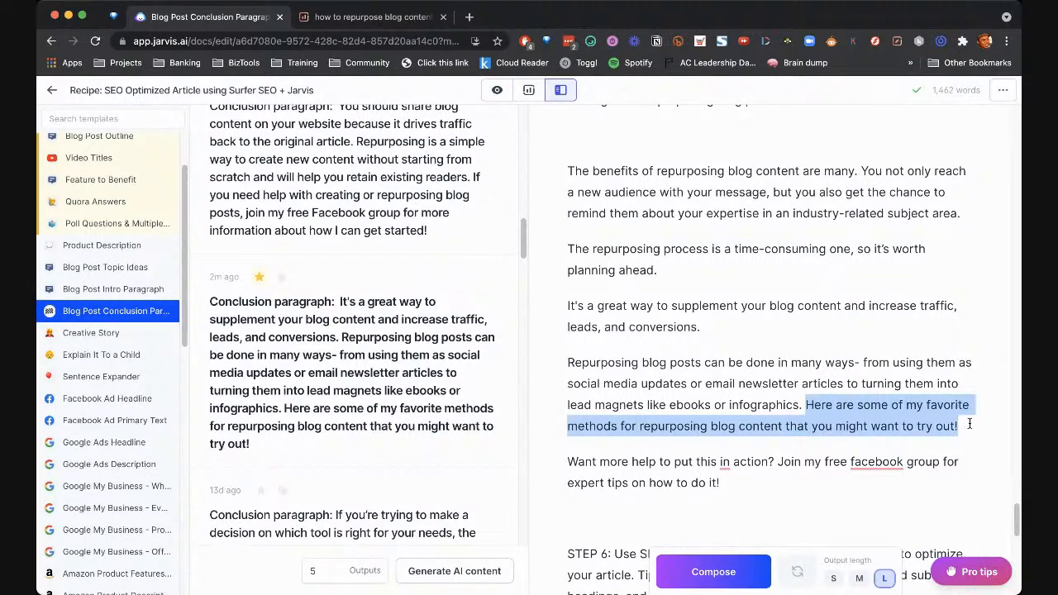
{"action": "key", "text": "BackSpace"}
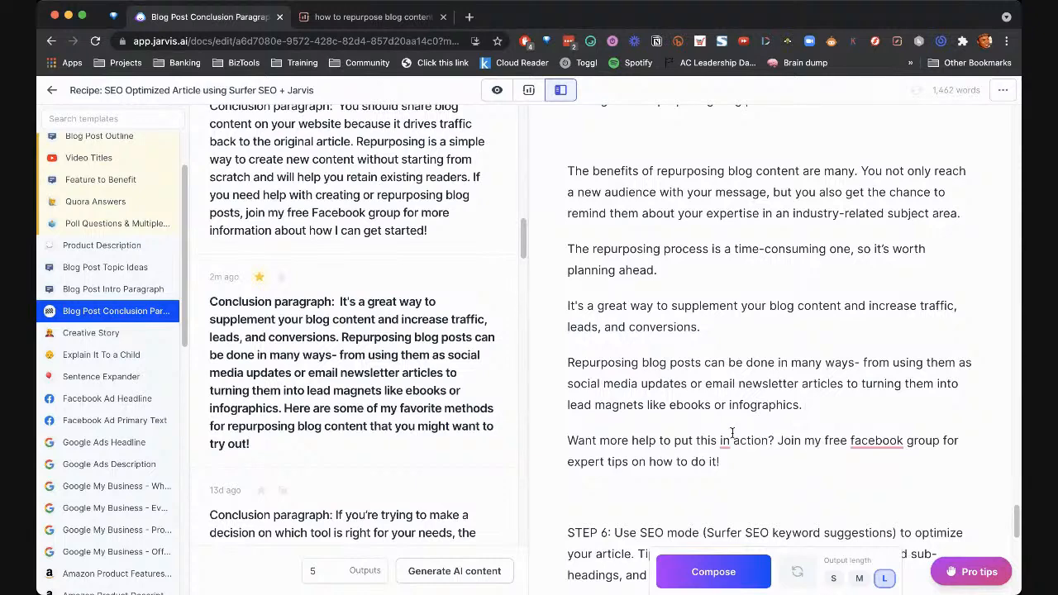
{"action": "mouse_move", "coordinate": [727, 442]}
{"action": "left_click", "coordinate": [735, 473]}
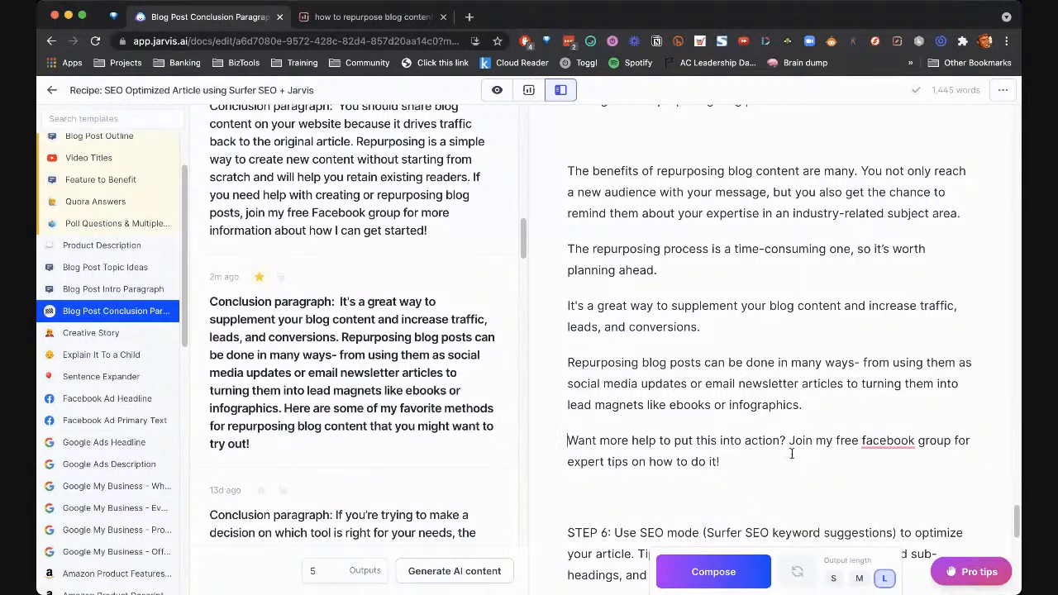
Review the assembled conclusion and look back through the article's numbered benefits, FAQs and key points
{"action": "scroll", "coordinate": [565, 221], "scroll_direction": "up", "scroll_amount": 3}
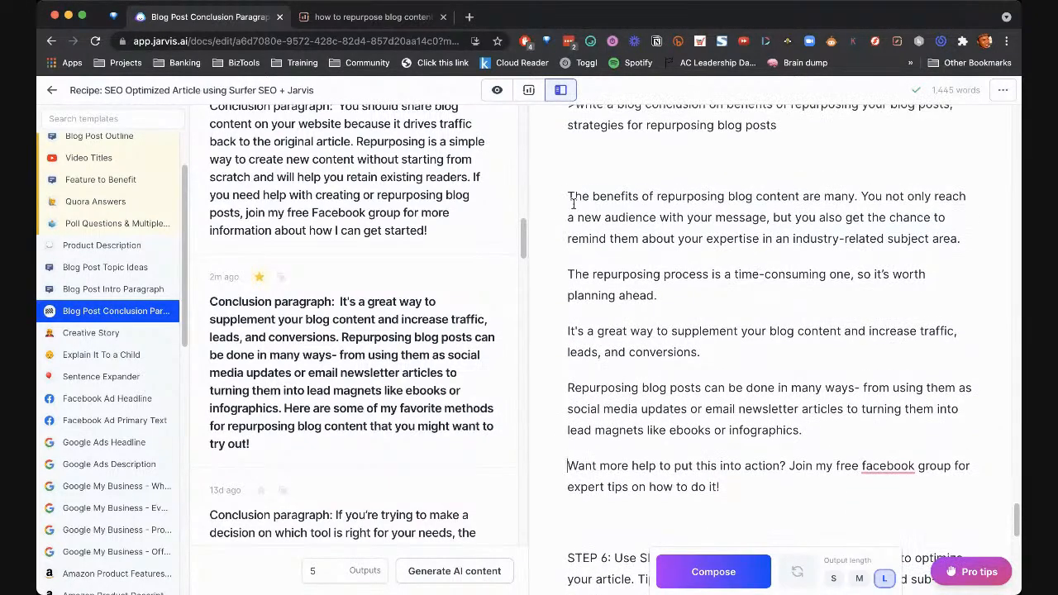
{"action": "scroll", "coordinate": [709, 366], "scroll_direction": "down", "scroll_amount": 3}
{"action": "scroll", "coordinate": [708, 367], "scroll_direction": "down", "scroll_amount": 5}
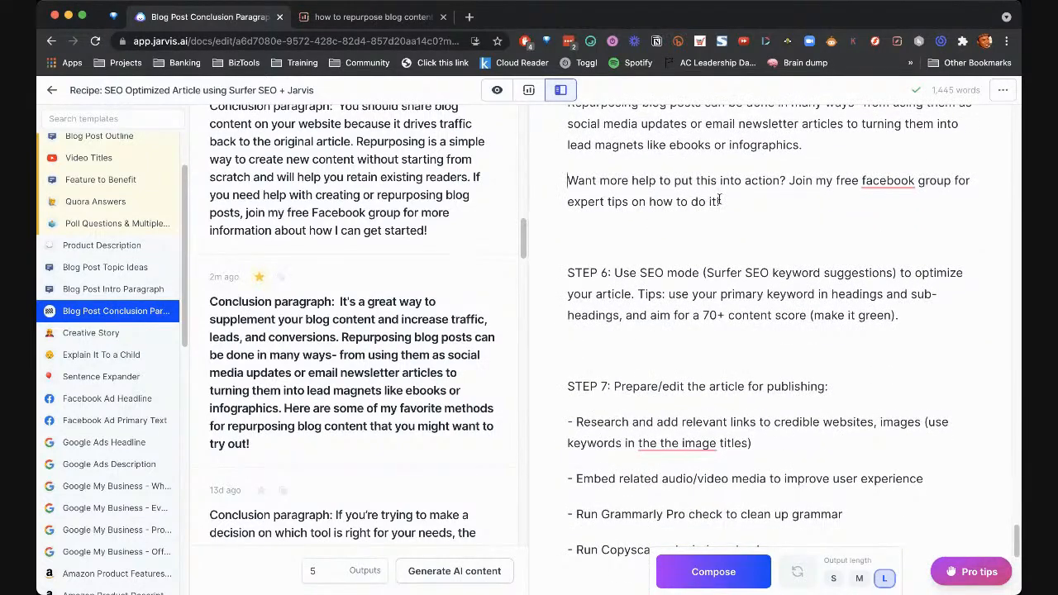
{"action": "scroll", "coordinate": [789, 281], "scroll_direction": "up", "scroll_amount": 10}
{"action": "scroll", "coordinate": [785, 241], "scroll_direction": "down", "scroll_amount": 15}
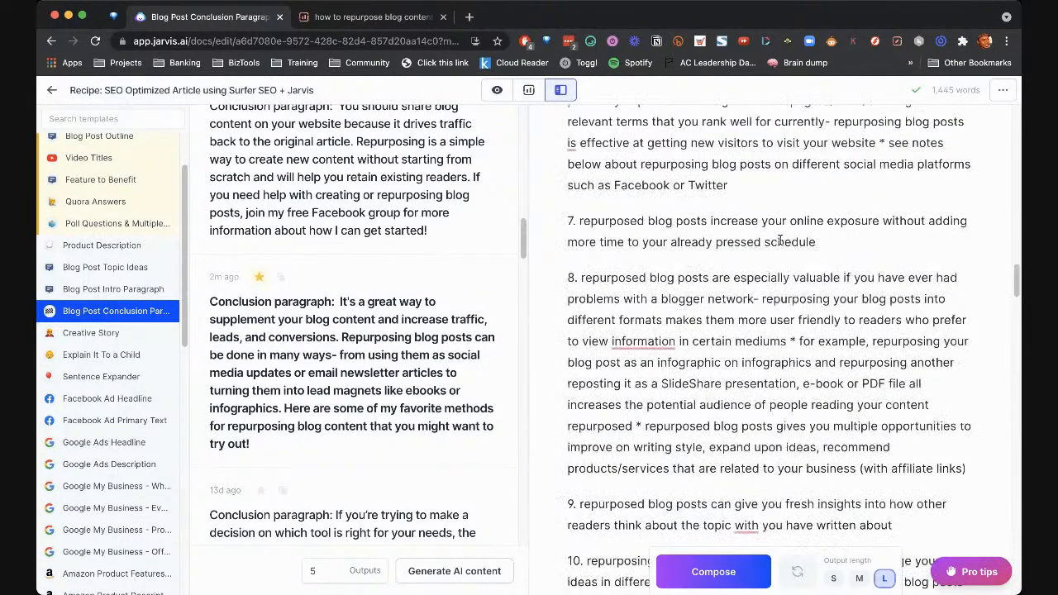
{"action": "scroll", "coordinate": [801, 250], "scroll_direction": "down", "scroll_amount": 10}
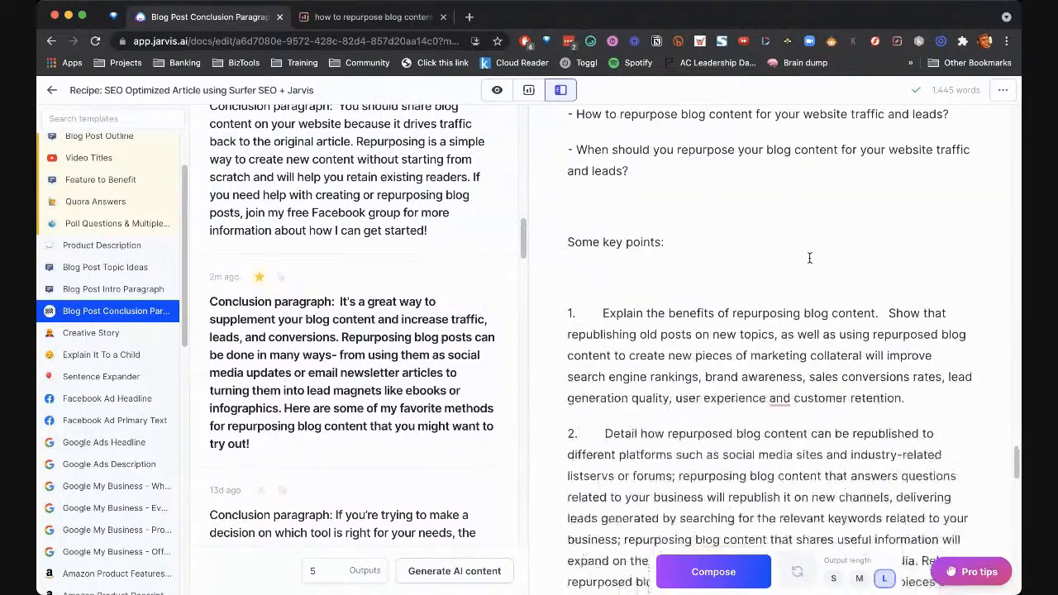
{"action": "scroll", "coordinate": [809, 258], "scroll_direction": "down", "scroll_amount": 4}
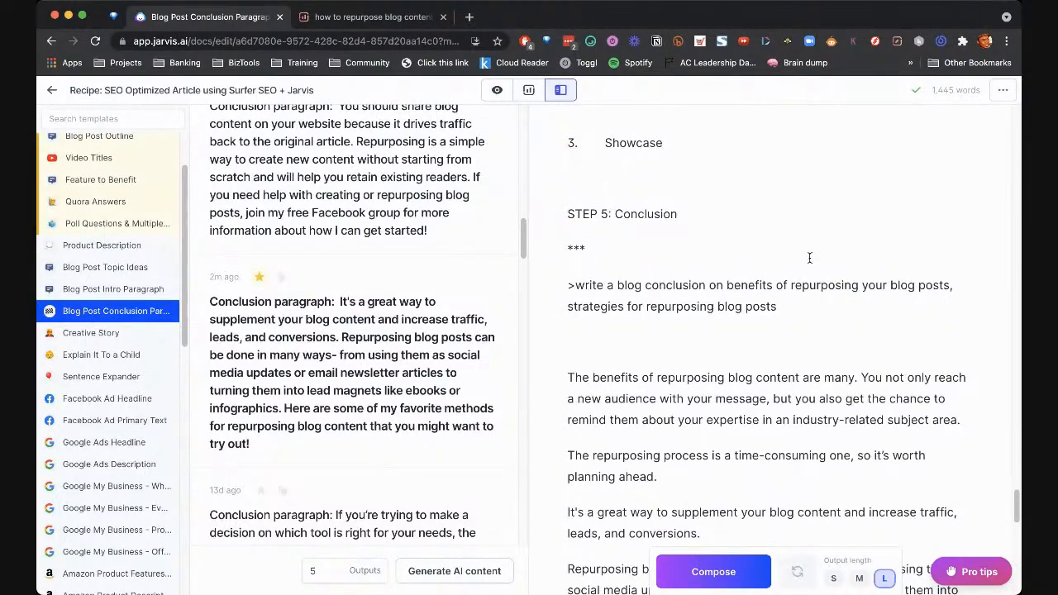
Switch the document to SEO mode and check the recommended word count for the article
{"action": "scroll", "coordinate": [809, 259], "scroll_direction": "down", "scroll_amount": 5}
{"action": "scroll", "coordinate": [839, 272], "scroll_direction": "up", "scroll_amount": 3}
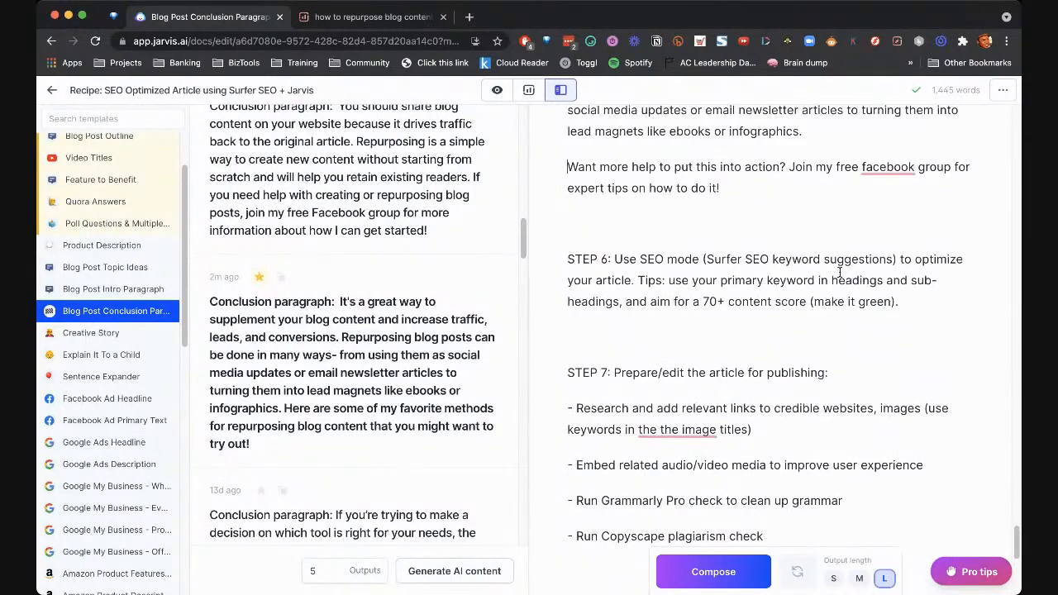
{"action": "scroll", "coordinate": [840, 273], "scroll_direction": "down", "scroll_amount": 2}
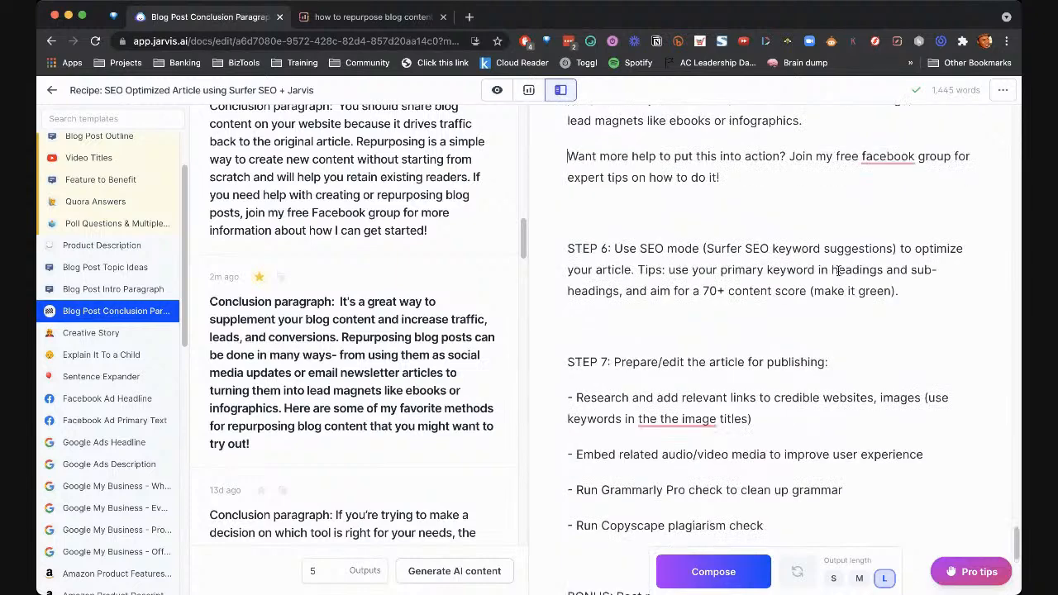
{"action": "scroll", "coordinate": [841, 273], "scroll_direction": "up", "scroll_amount": 4}
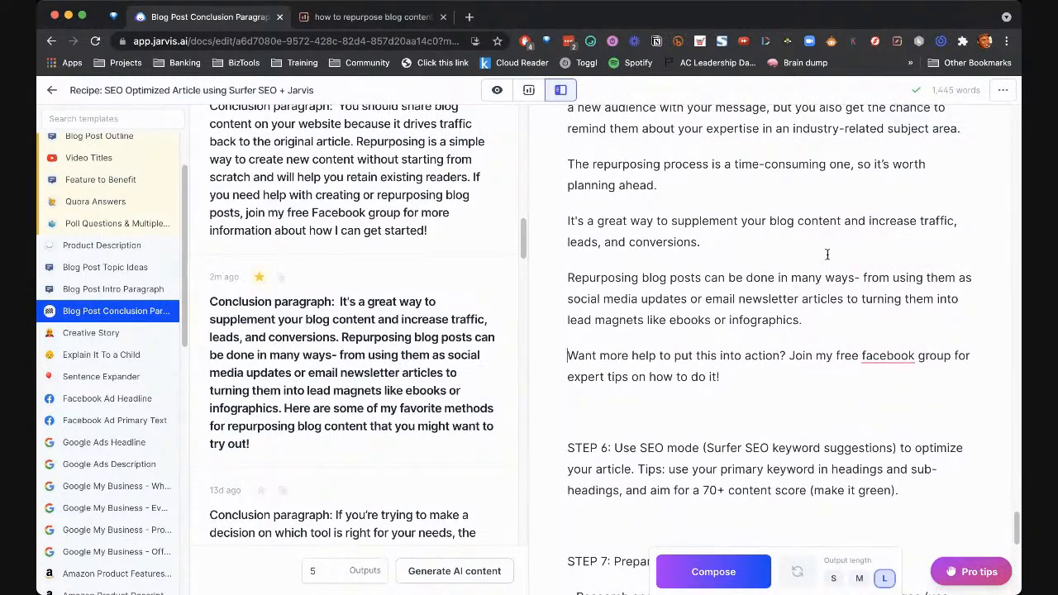
{"action": "scroll", "coordinate": [816, 244], "scroll_direction": "down", "scroll_amount": 1}
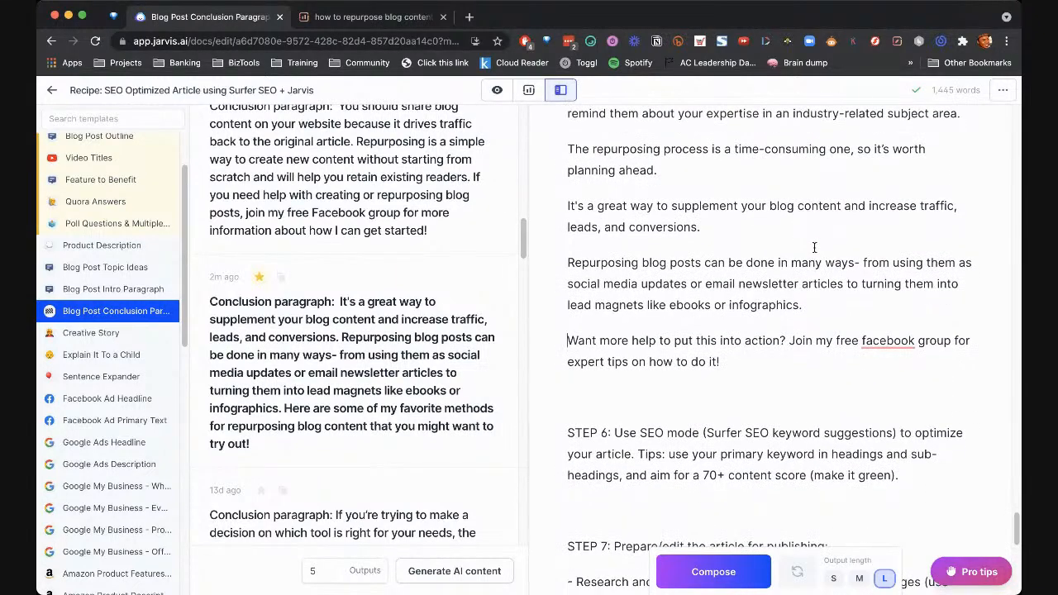
{"action": "left_click", "coordinate": [528, 91]}
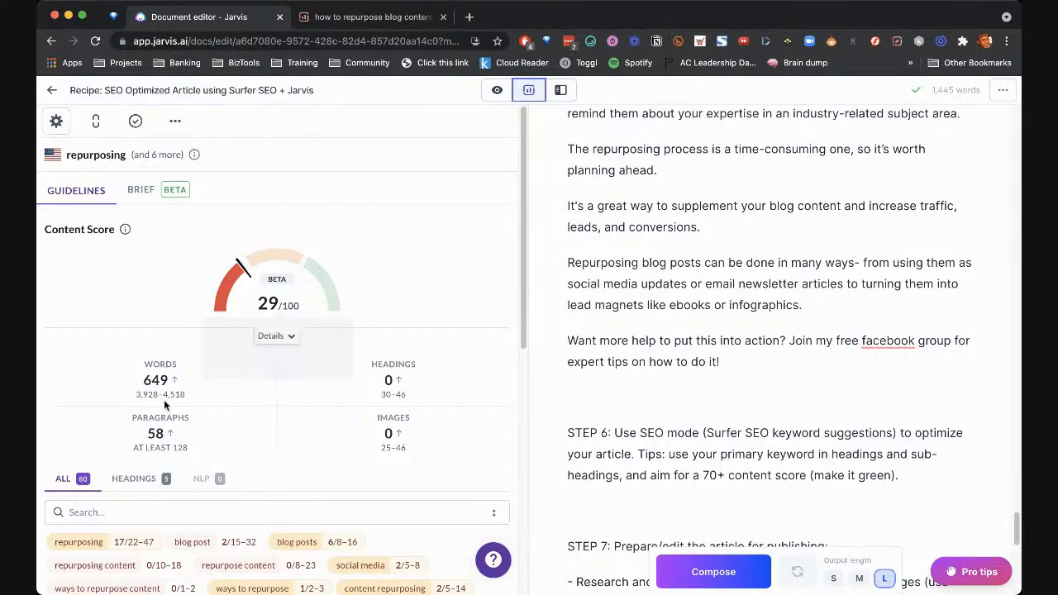
{"action": "mouse_move", "coordinate": [139, 396]}
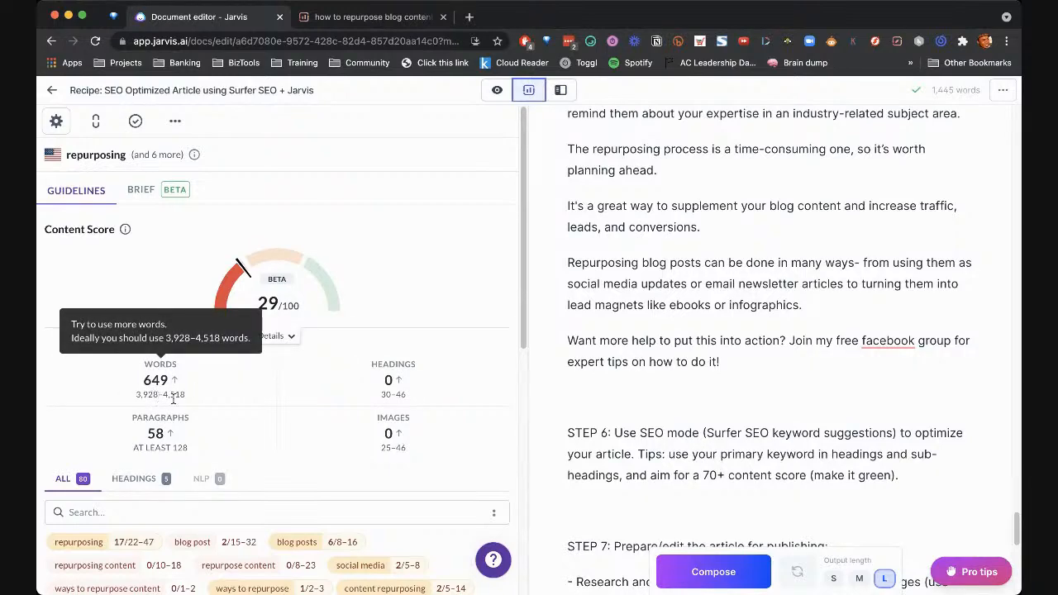
{"action": "left_click", "coordinate": [724, 366]}
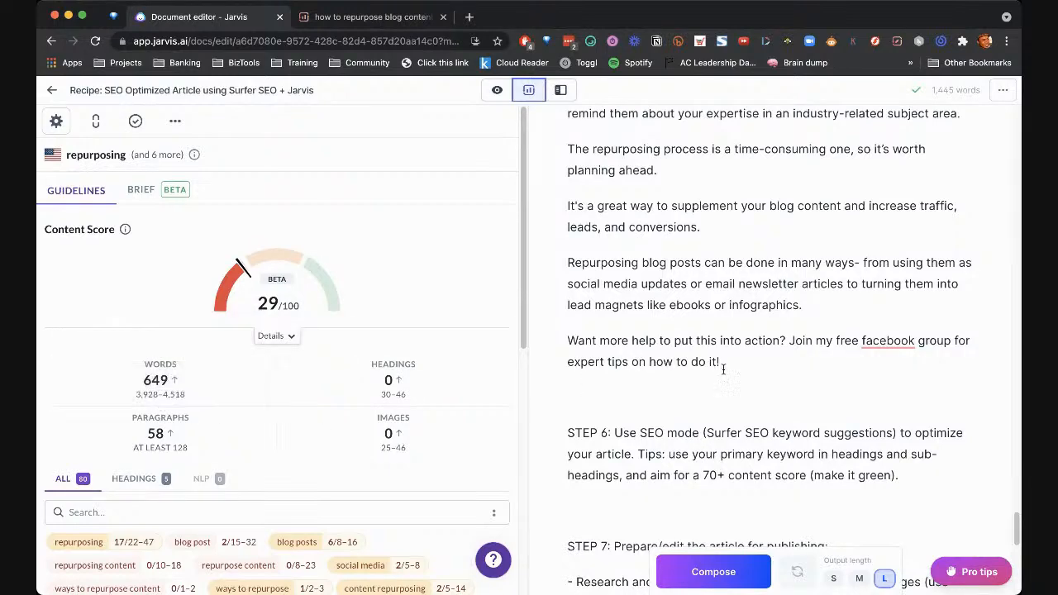
Look back through the article's persuasive bullets and FAQs down to the conclusion
{"action": "scroll", "coordinate": [732, 334], "scroll_direction": "up", "scroll_amount": 15}
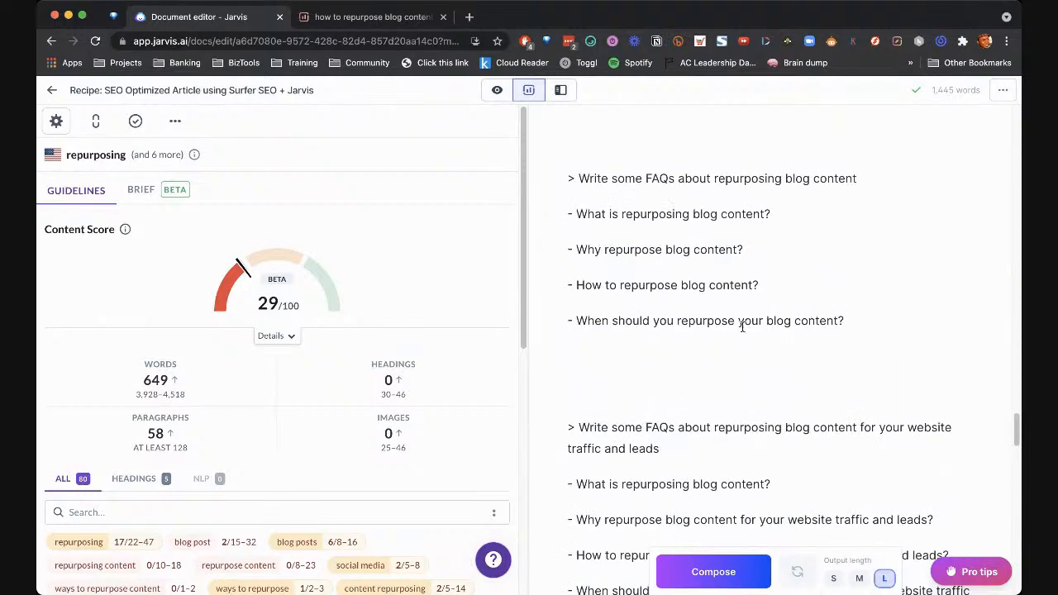
{"action": "scroll", "coordinate": [721, 284], "scroll_direction": "up", "scroll_amount": 5}
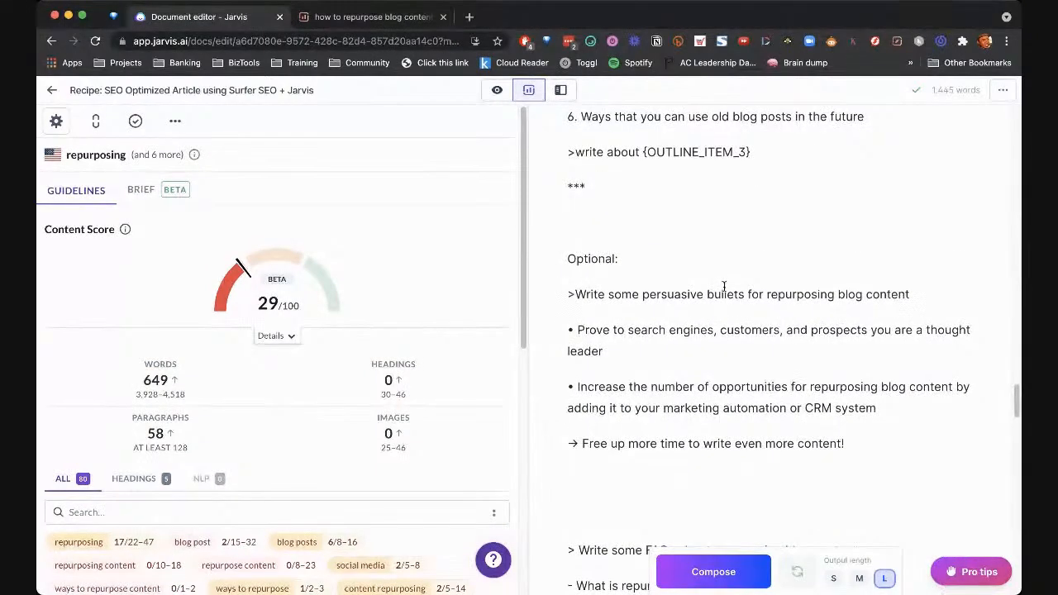
{"action": "scroll", "coordinate": [720, 287], "scroll_direction": "down", "scroll_amount": 1}
{"action": "scroll", "coordinate": [729, 290], "scroll_direction": "down", "scroll_amount": 8}
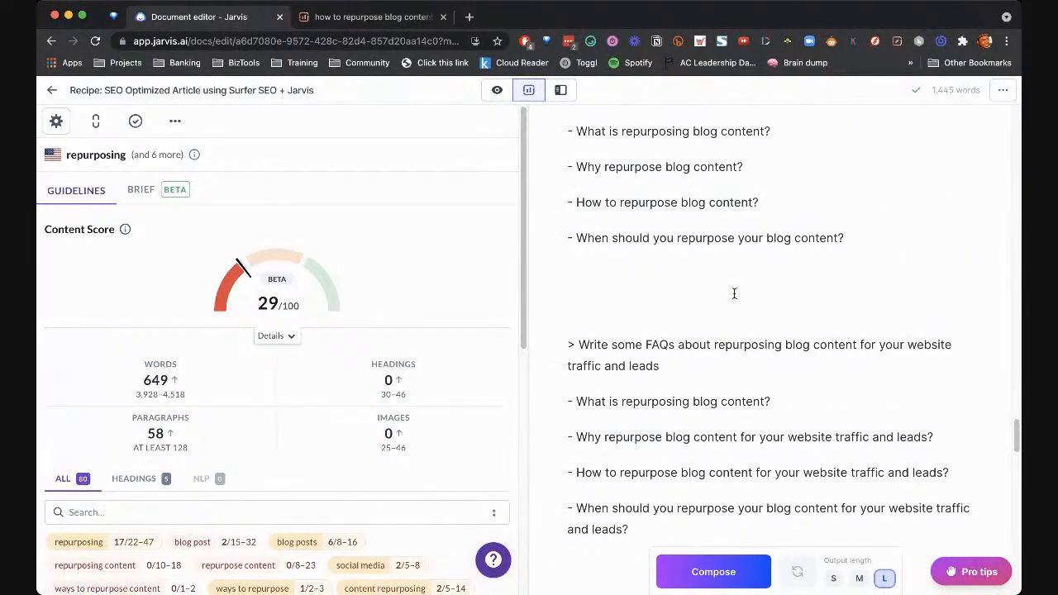
{"action": "scroll", "coordinate": [733, 293], "scroll_direction": "down", "scroll_amount": 10}
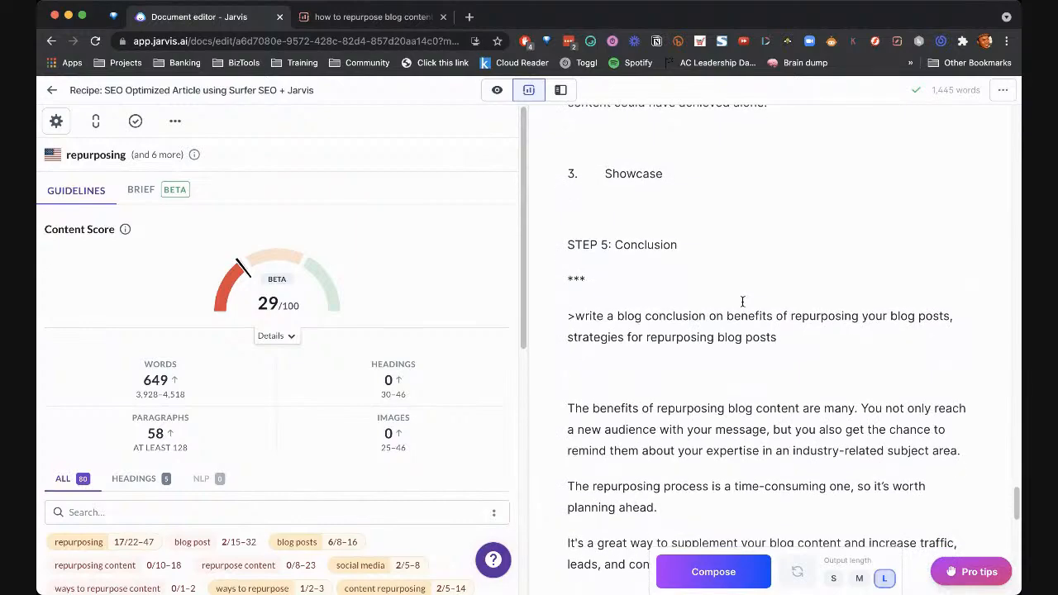
Examine the full list of suggested keywords and their recommended usage ranges in the SEO guidelines
{"action": "scroll", "coordinate": [409, 354], "scroll_direction": "down", "scroll_amount": 4}
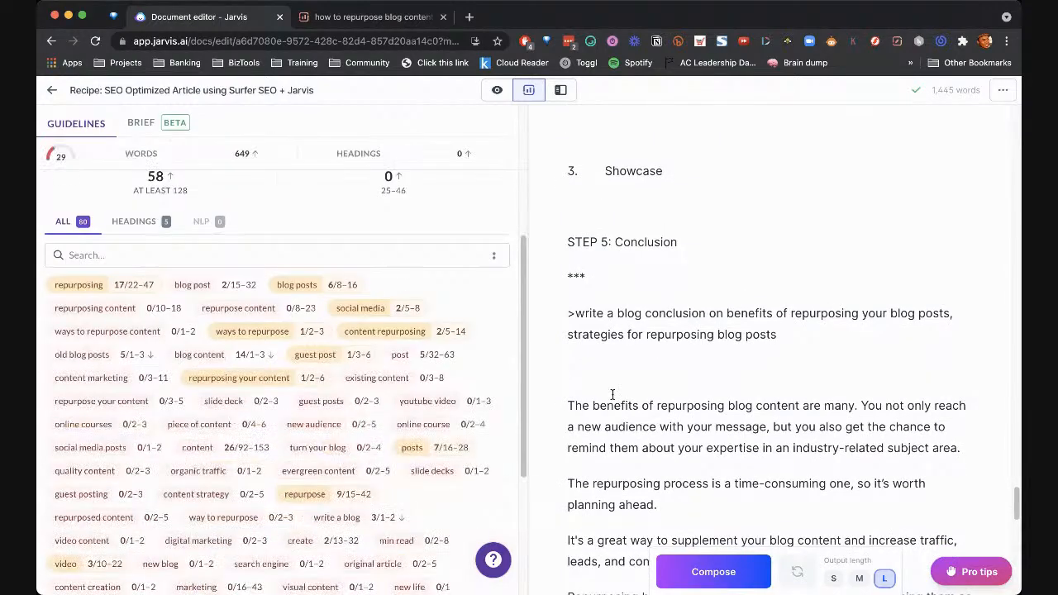
{"action": "scroll", "coordinate": [616, 395], "scroll_direction": "down", "scroll_amount": 5}
{"action": "scroll", "coordinate": [469, 353], "scroll_direction": "down", "scroll_amount": 4}
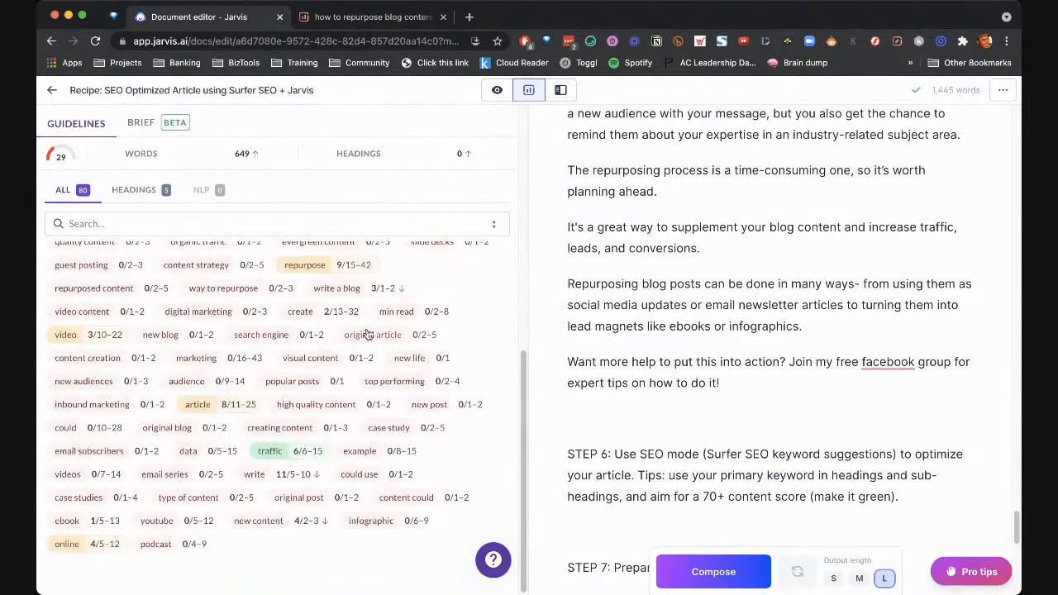
{"action": "scroll", "coordinate": [795, 332], "scroll_direction": "up", "scroll_amount": 4}
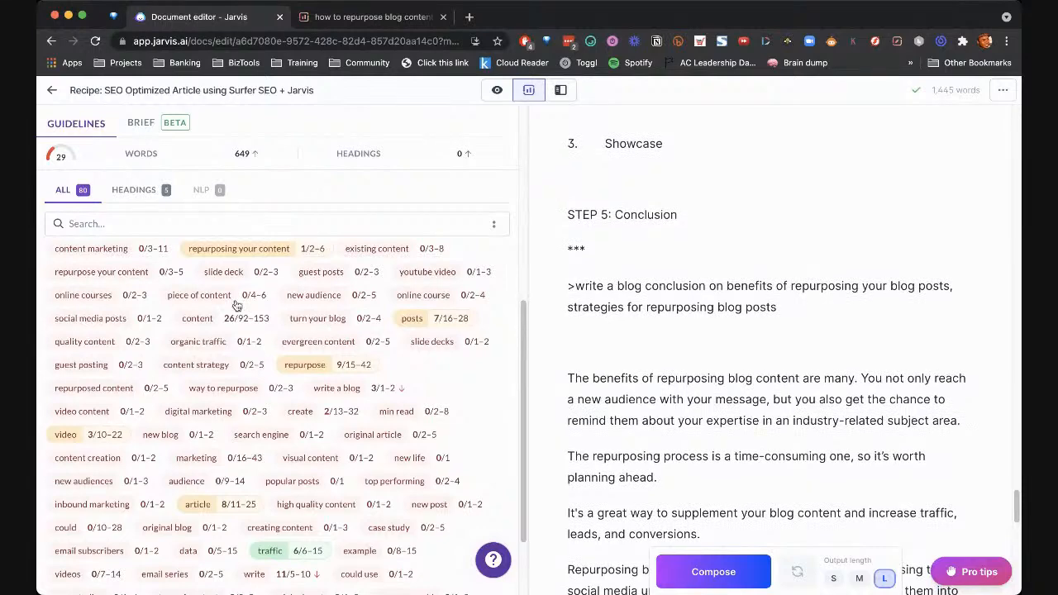
{"action": "scroll", "coordinate": [171, 278], "scroll_direction": "up", "scroll_amount": 1}
{"action": "scroll", "coordinate": [746, 315], "scroll_direction": "up", "scroll_amount": 1}
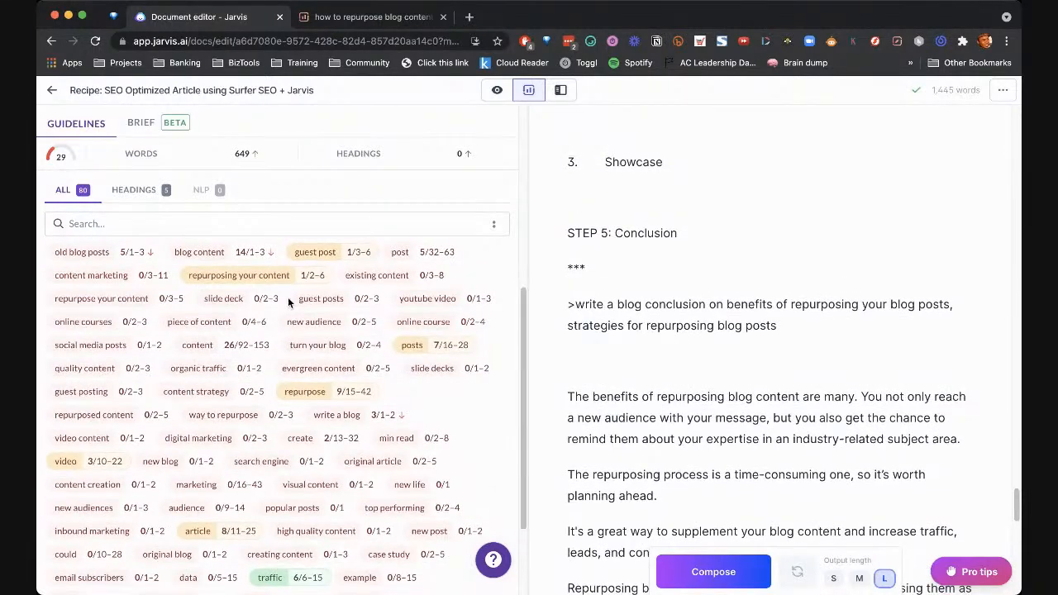
{"action": "scroll", "coordinate": [287, 300], "scroll_direction": "up", "scroll_amount": 3}
{"action": "scroll", "coordinate": [314, 322], "scroll_direction": "up", "scroll_amount": 2}
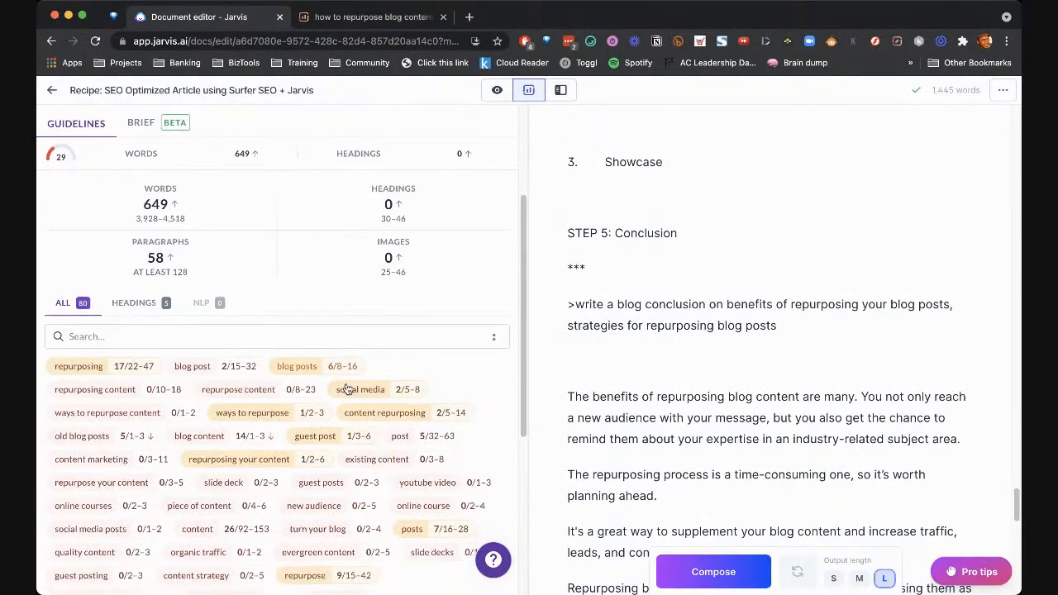
{"action": "scroll", "coordinate": [349, 389], "scroll_direction": "down", "scroll_amount": 3}
Read the key points and the STEP 6 and STEP 7 instructions on SEO optimization and publishing preparation
{"action": "scroll", "coordinate": [727, 347], "scroll_direction": "up", "scroll_amount": 5}
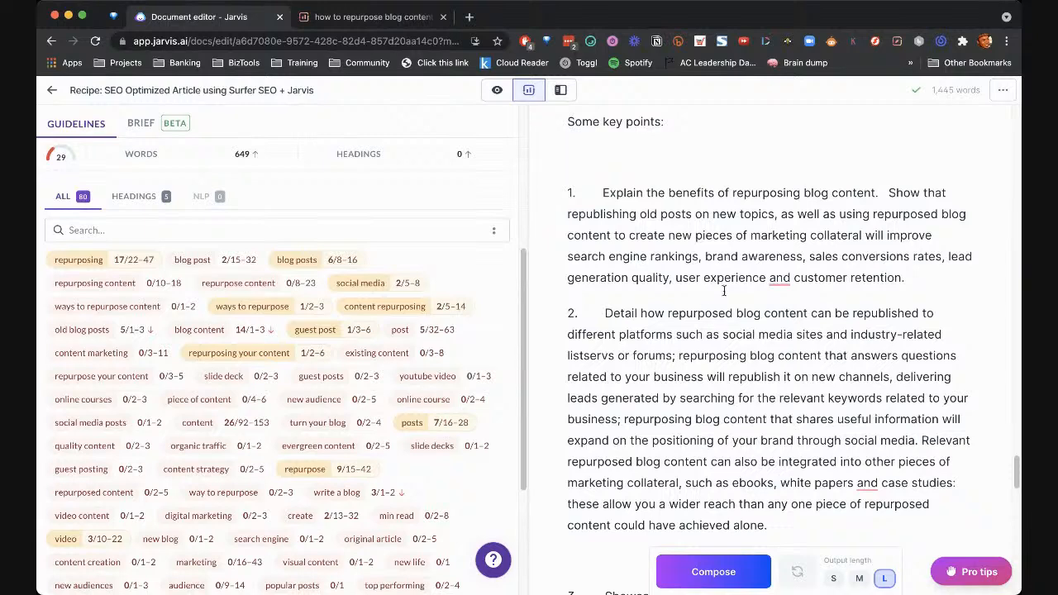
{"action": "scroll", "coordinate": [760, 209], "scroll_direction": "down", "scroll_amount": 1}
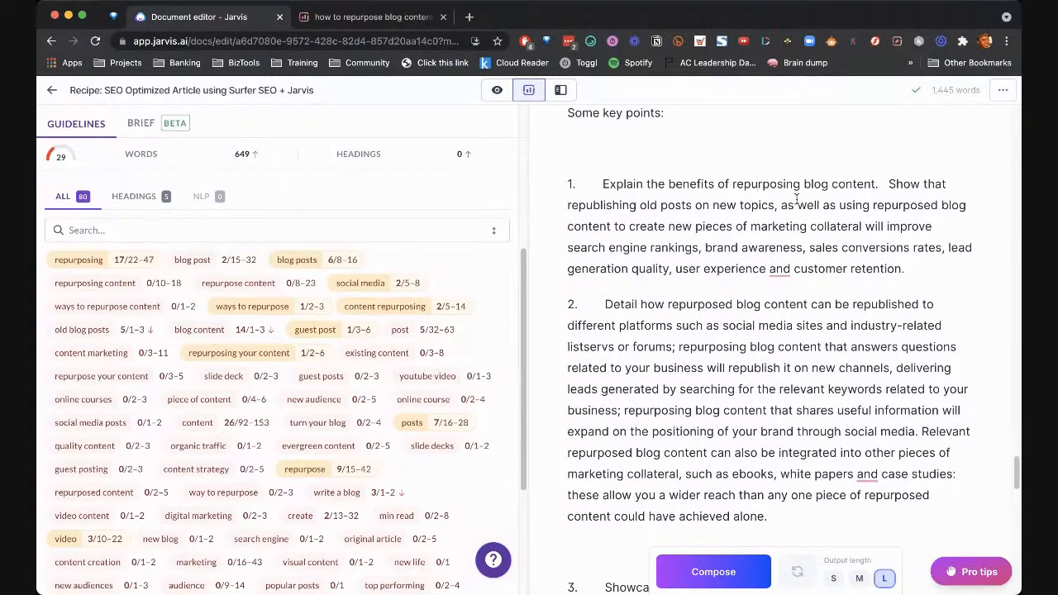
{"action": "scroll", "coordinate": [796, 199], "scroll_direction": "down", "scroll_amount": 15}
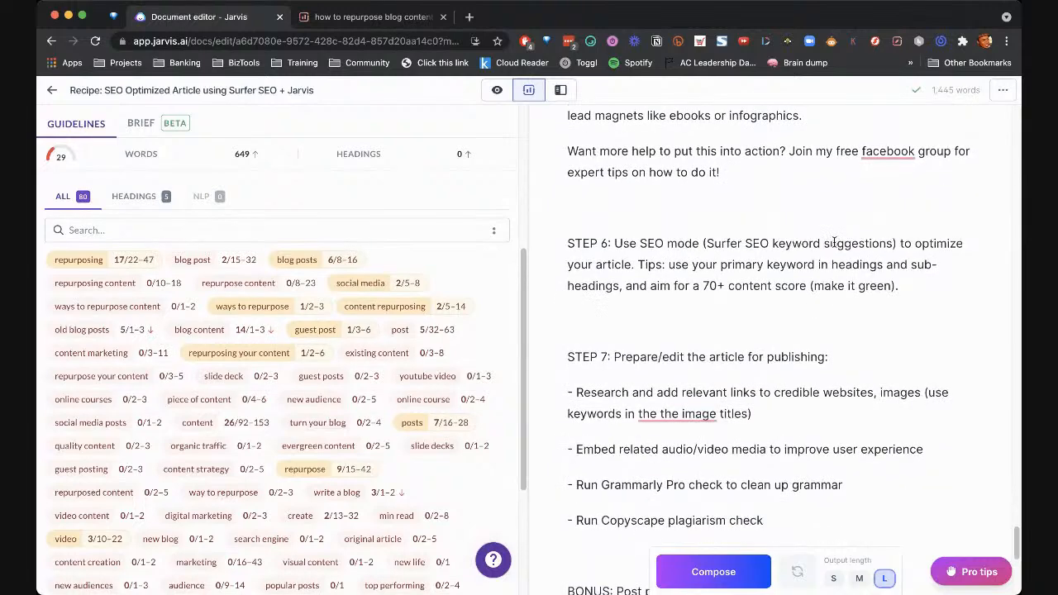
{"action": "scroll", "coordinate": [826, 246], "scroll_direction": "down", "scroll_amount": 3}
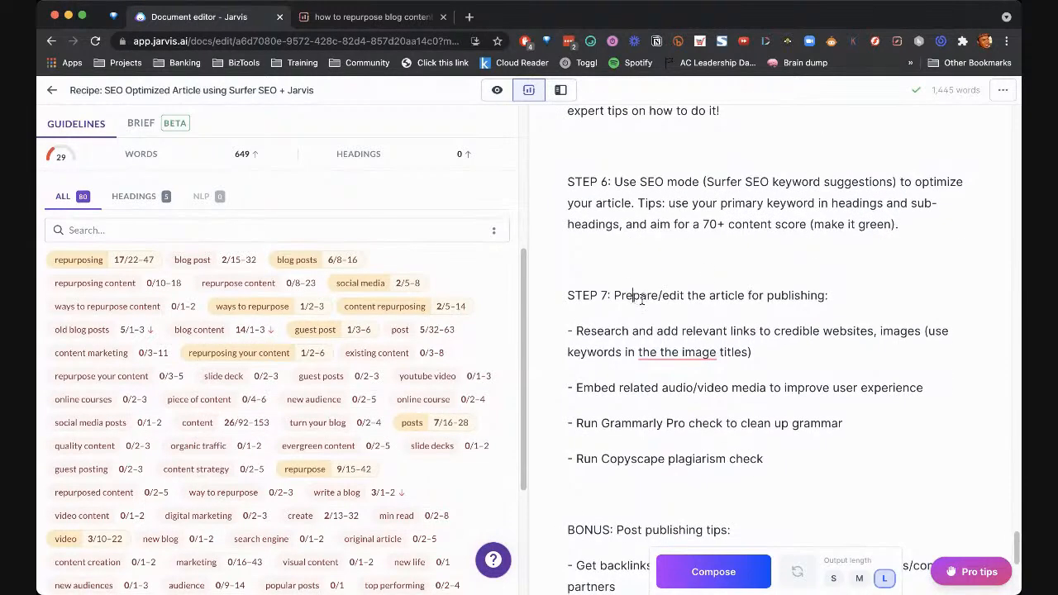
{"action": "scroll", "coordinate": [641, 299], "scroll_direction": "down", "scroll_amount": 5}
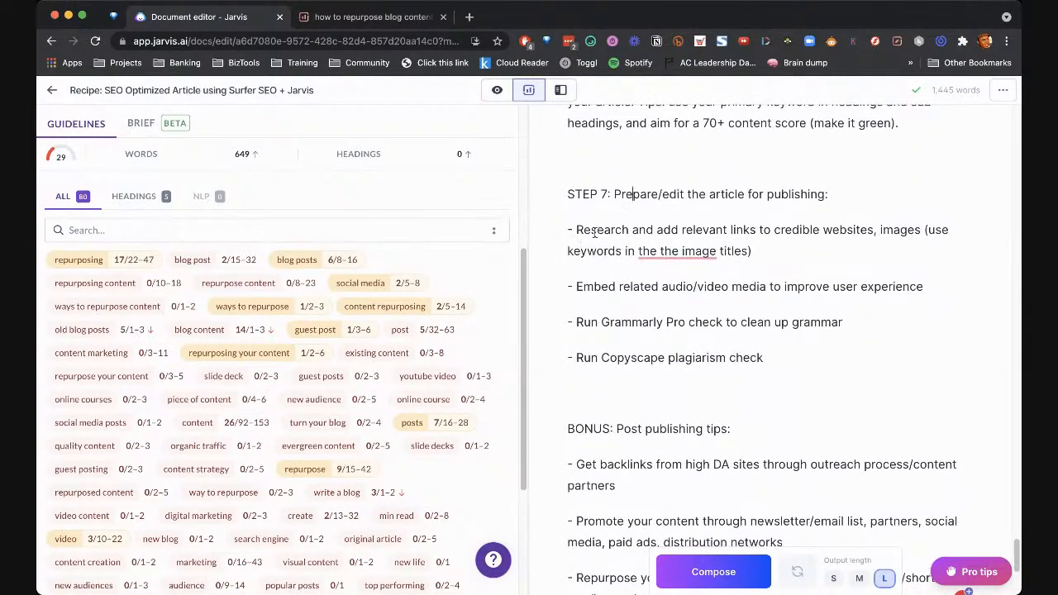
{"action": "scroll", "coordinate": [596, 233], "scroll_direction": "up", "scroll_amount": 6}
{"action": "left_click_drag", "start_coordinate": [613, 203], "coordinate": [890, 205]}
{"action": "left_click", "coordinate": [675, 216]}
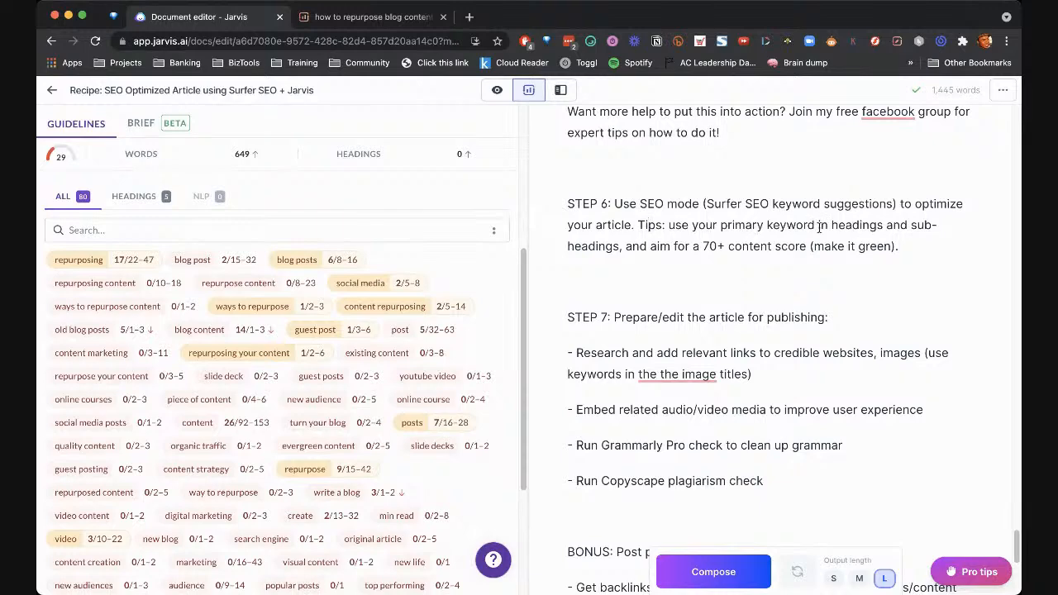
{"action": "scroll", "coordinate": [819, 228], "scroll_direction": "up", "scroll_amount": 1}
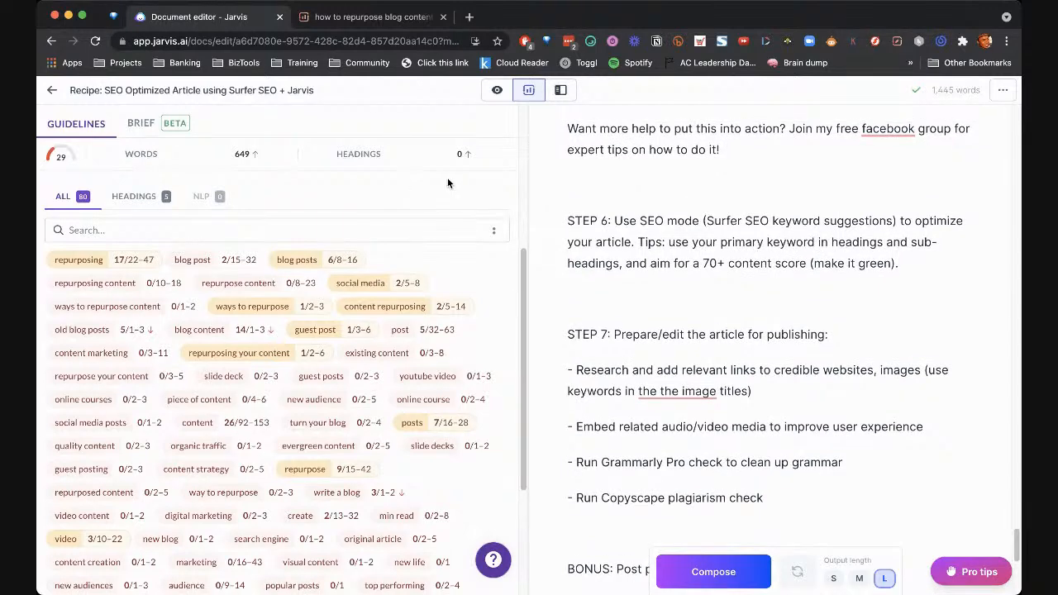
Check the content score and the chosen keyword "repurposing blog content" noted under STEP 2
{"action": "scroll", "coordinate": [368, 237], "scroll_direction": "up", "scroll_amount": 3}
{"action": "scroll", "coordinate": [388, 240], "scroll_direction": "down", "scroll_amount": 1}
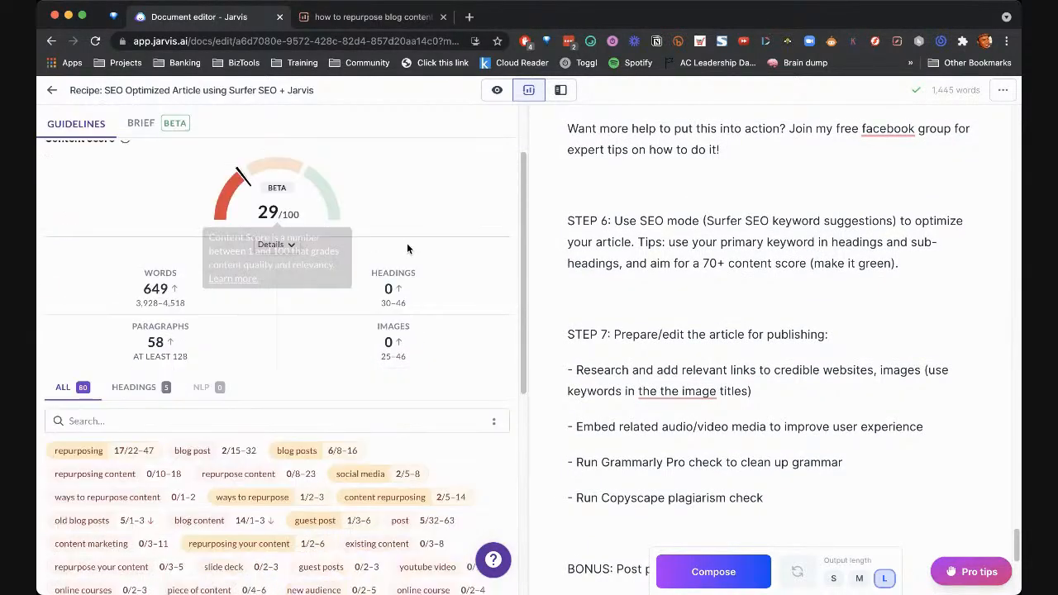
{"action": "scroll", "coordinate": [620, 202], "scroll_direction": "up", "scroll_amount": 5}
{"action": "scroll", "coordinate": [620, 203], "scroll_direction": "up", "scroll_amount": 15}
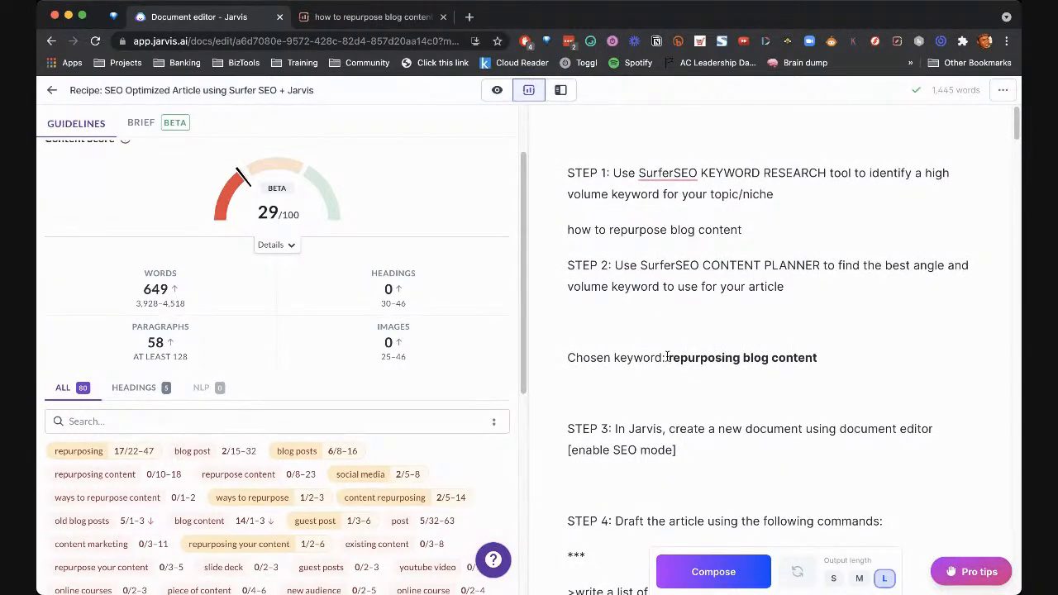
{"action": "left_click_drag", "start_coordinate": [667, 357], "coordinate": [829, 357]}
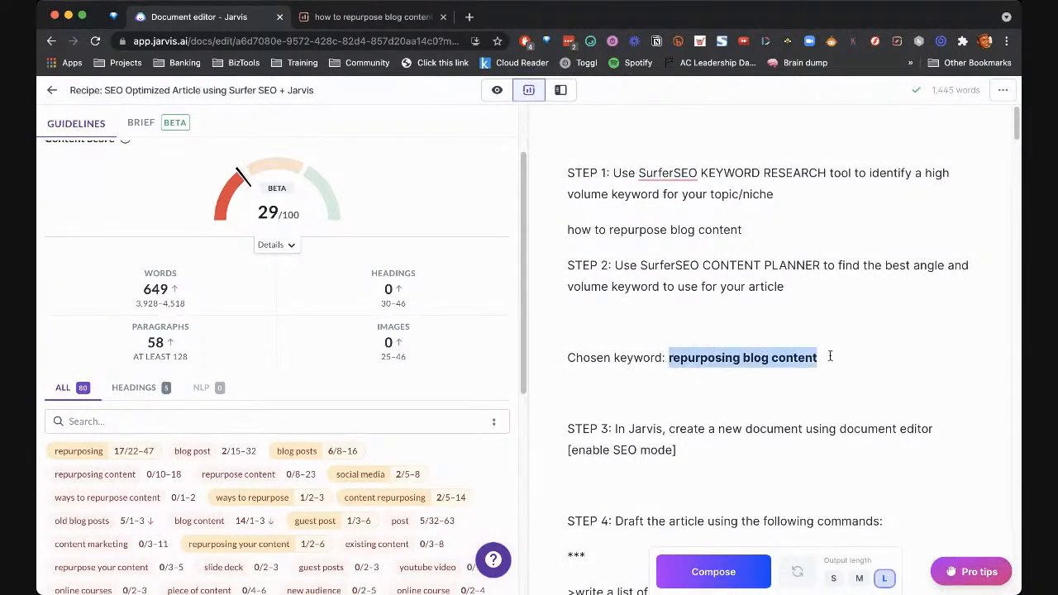
{"action": "left_click", "coordinate": [581, 312]}
Change the first outline heading's ending from "your blog posts" so it reads "1. The benefits of repurposing blog content"
{"action": "scroll", "coordinate": [727, 302], "scroll_direction": "down", "scroll_amount": 10}
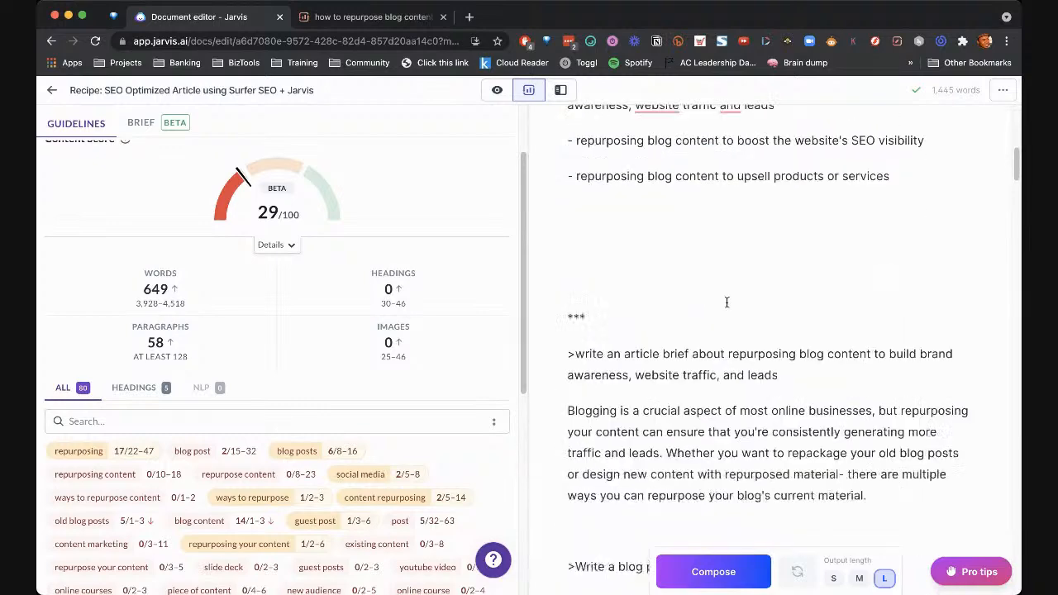
{"action": "scroll", "coordinate": [726, 301], "scroll_direction": "down", "scroll_amount": 9}
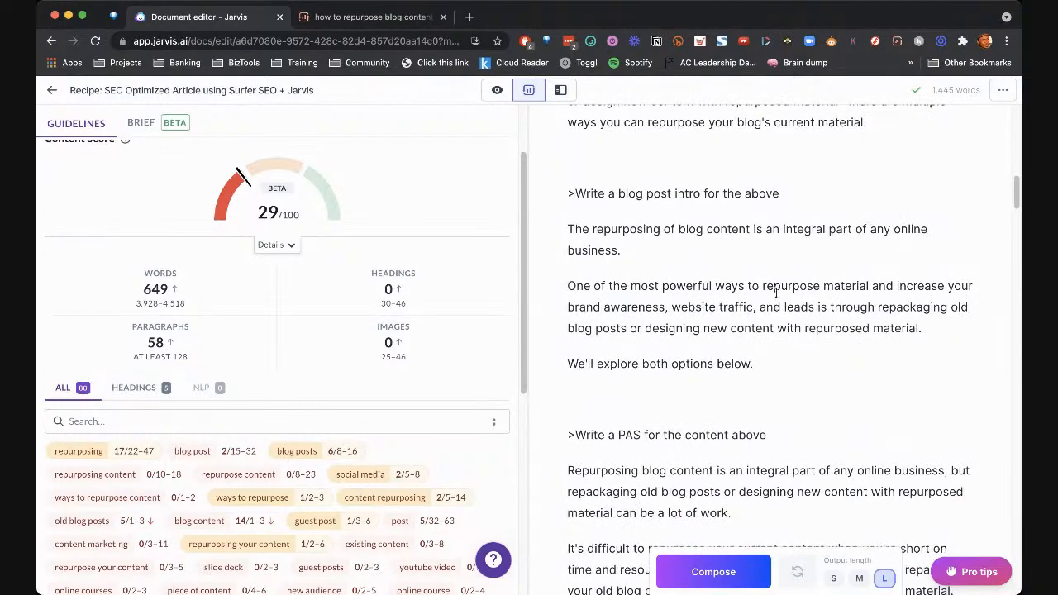
{"action": "scroll", "coordinate": [776, 293], "scroll_direction": "down", "scroll_amount": 10}
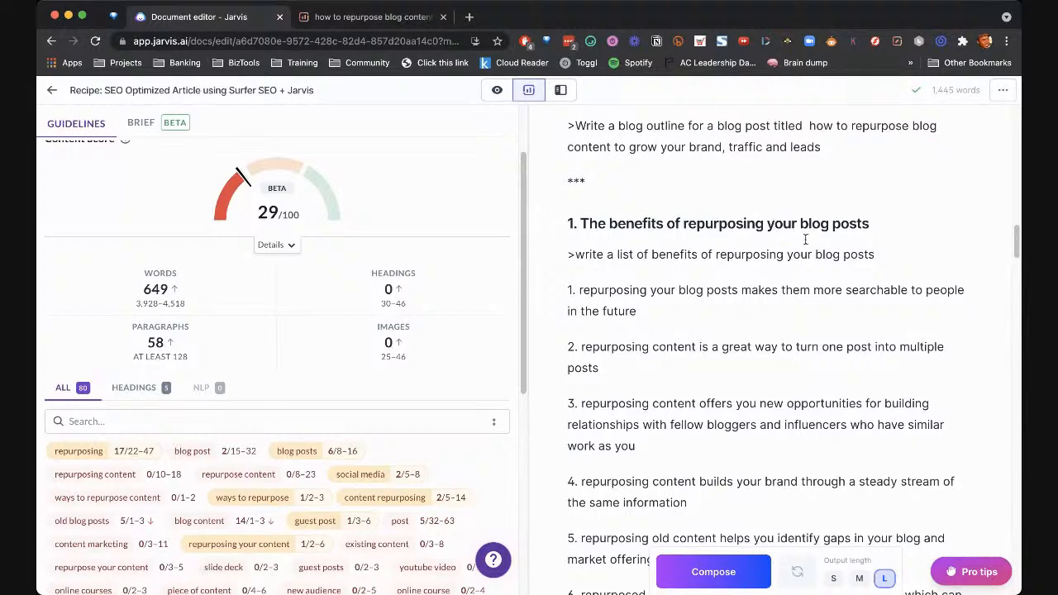
{"action": "left_click_drag", "start_coordinate": [767, 225], "coordinate": [889, 226]}
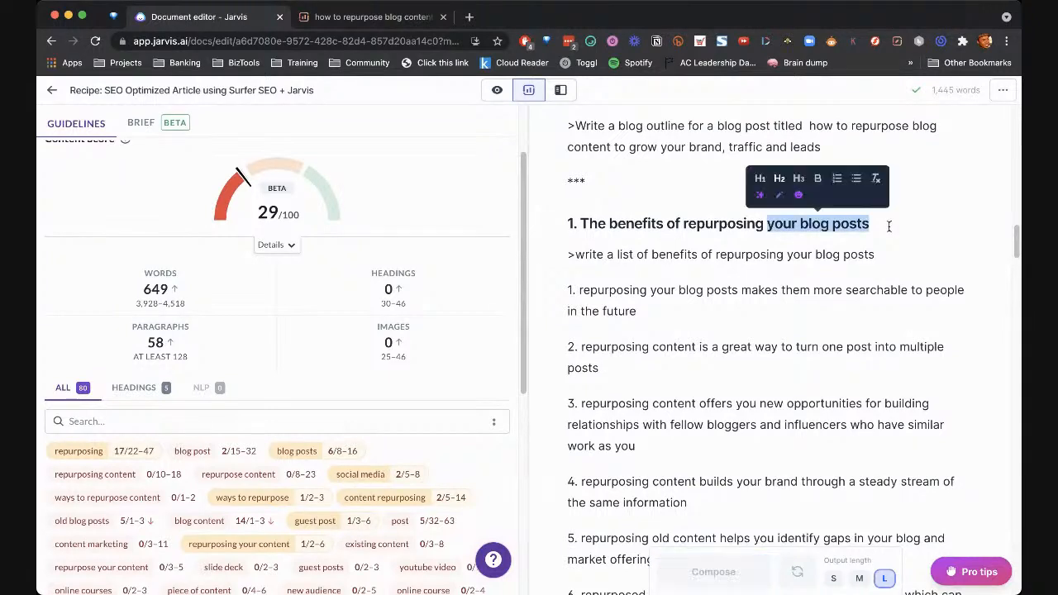
{"action": "type", "text": "ng bl"}
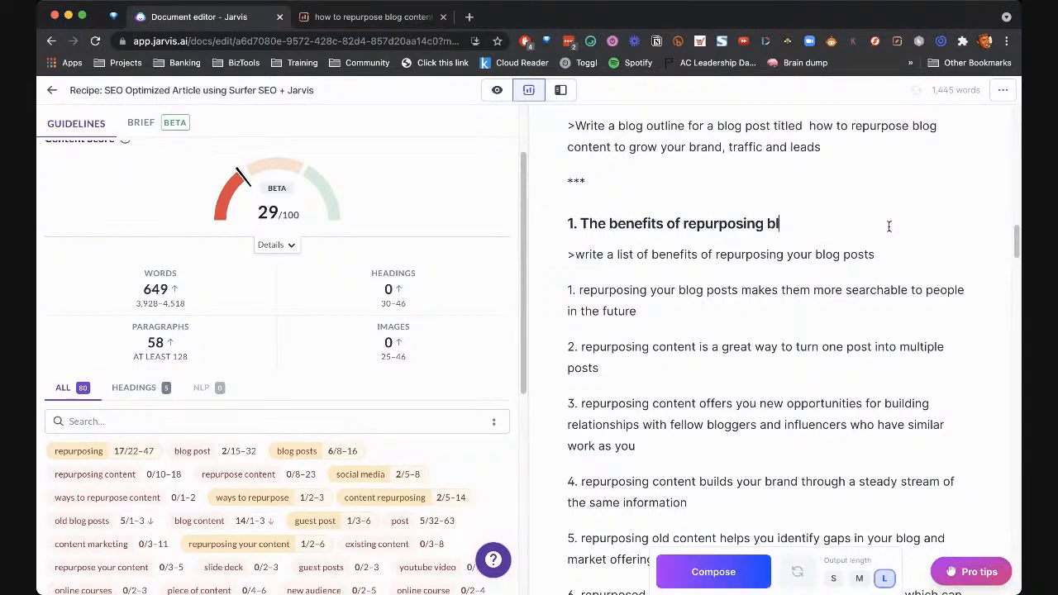
{"action": "type", "text": "og content"}
{"action": "key", "text": "Down"}
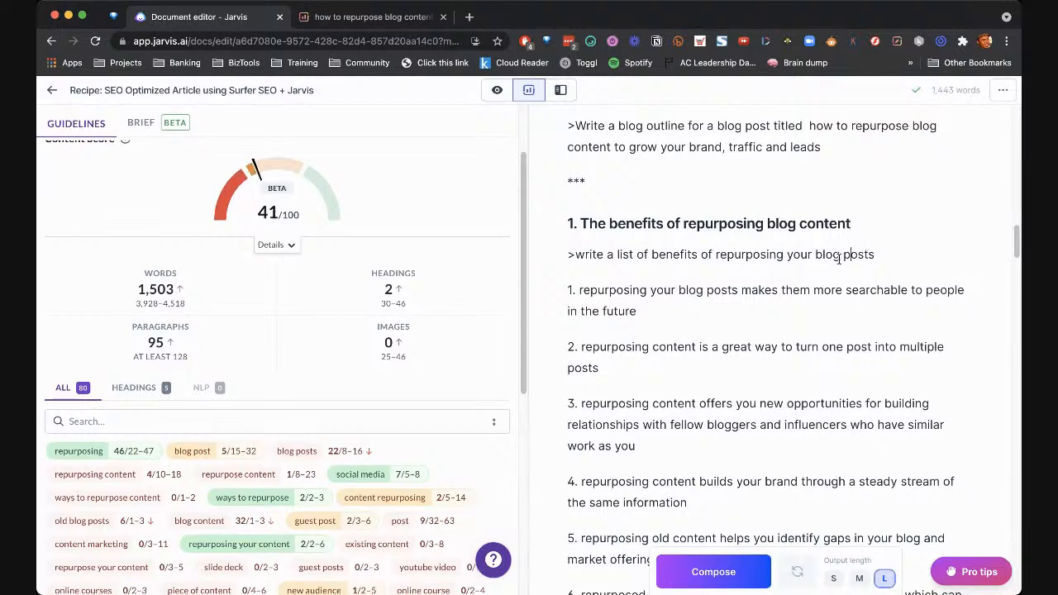
Copy the phrase "repurposing blog content" from the first outline heading and look through the numbered benefits below it
{"action": "left_click_drag", "start_coordinate": [845, 223], "coordinate": [681, 221]}
{"action": "key", "text": "ctrl+c"}
{"action": "left_click_drag", "start_coordinate": [555, 221], "coordinate": [878, 231]}
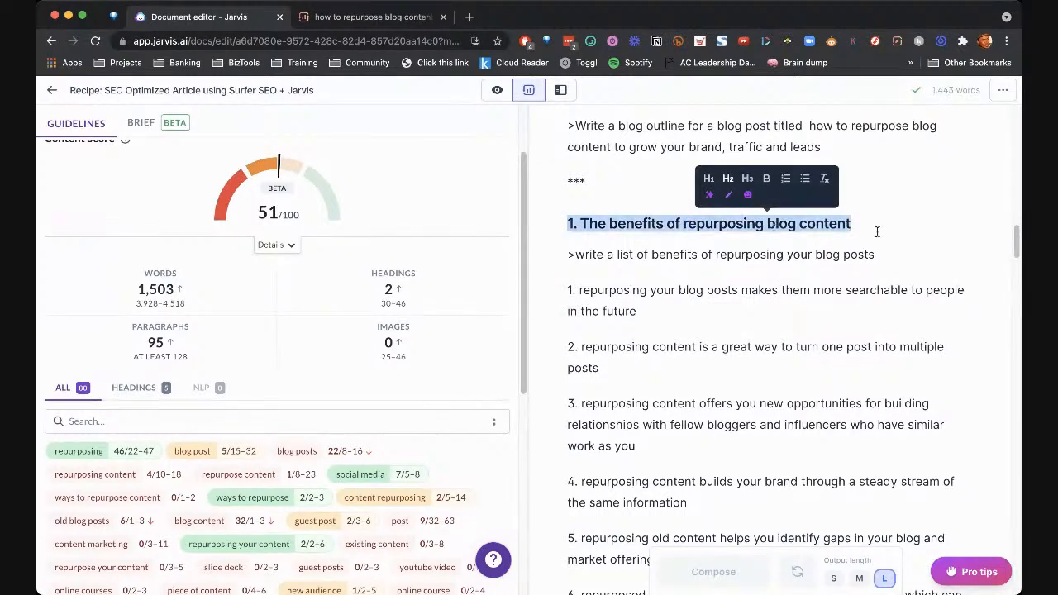
{"action": "left_click", "coordinate": [810, 233]}
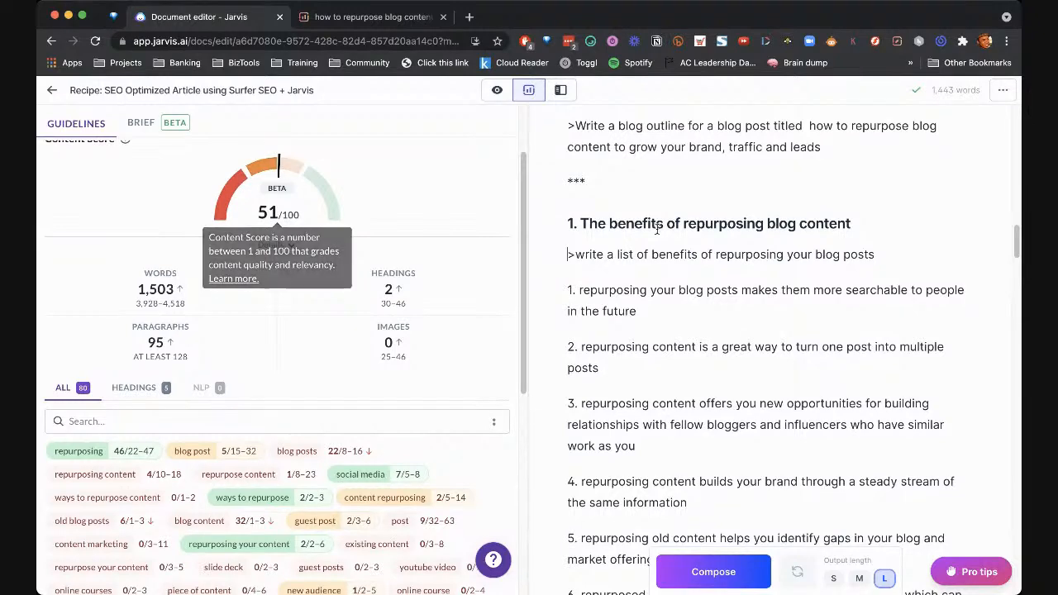
{"action": "scroll", "coordinate": [862, 247], "scroll_direction": "down", "scroll_amount": 1}
{"action": "scroll", "coordinate": [862, 246], "scroll_direction": "down", "scroll_amount": 10}
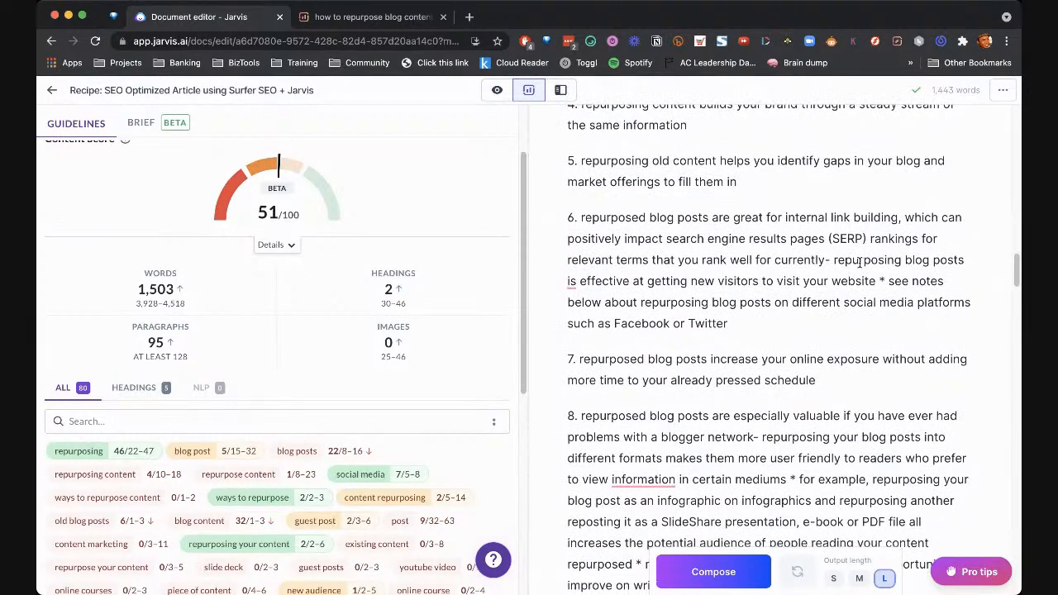
Replace "your content" with "blog content" in the strategies heading so it reads "Strategies for repurposing blog content", without a double space
{"action": "scroll", "coordinate": [892, 290], "scroll_direction": "down", "scroll_amount": 1}
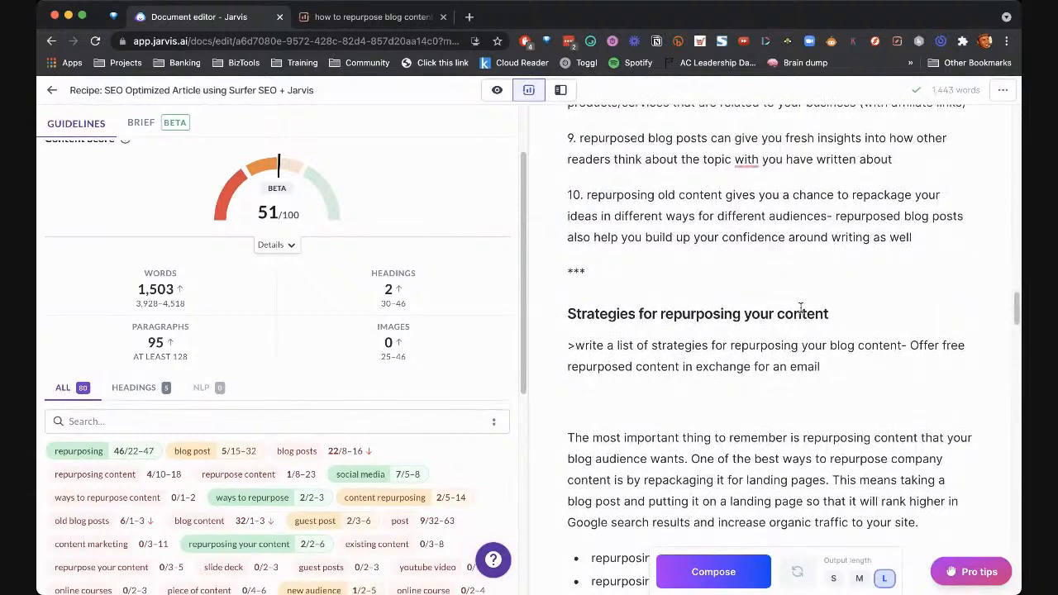
{"action": "left_click_drag", "start_coordinate": [838, 313], "coordinate": [745, 314]}
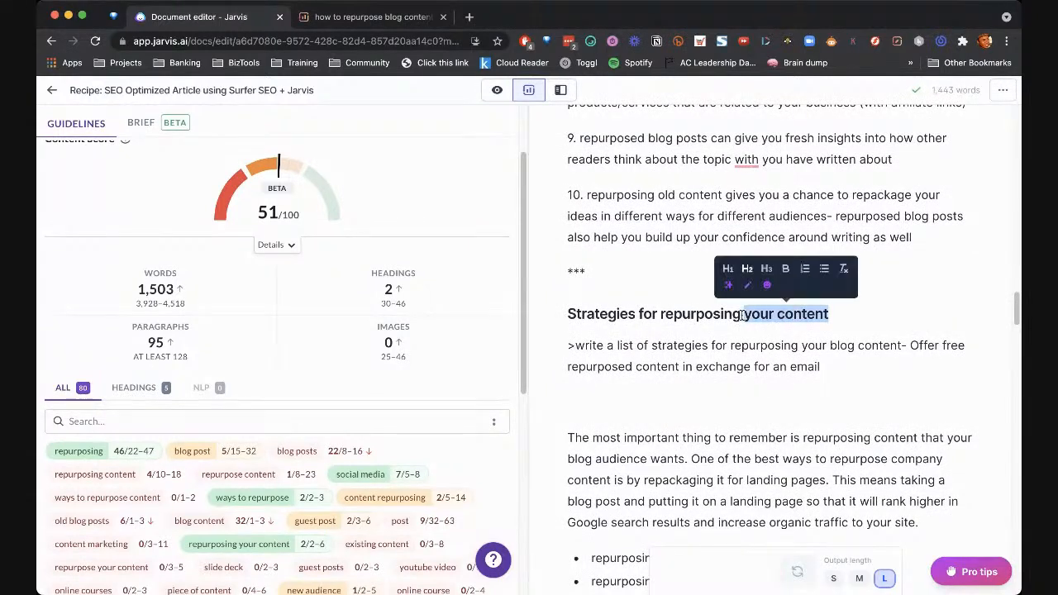
{"action": "key", "text": "BackSpace"}
{"action": "type", "text": "blog content"}
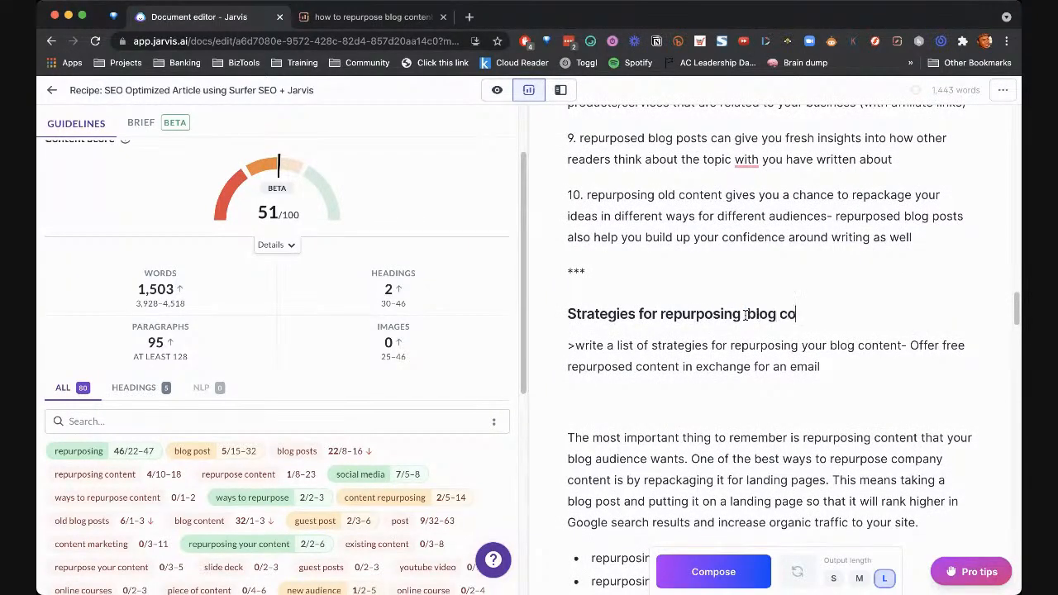
{"action": "left_click", "coordinate": [675, 346]}
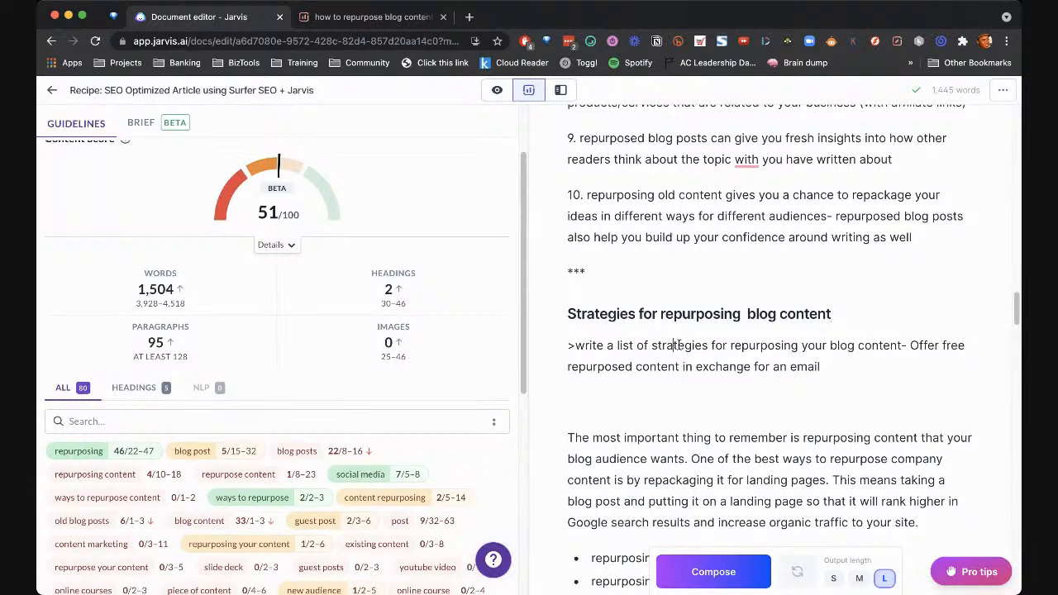
{"action": "scroll", "coordinate": [831, 314], "scroll_direction": "up", "scroll_amount": 15}
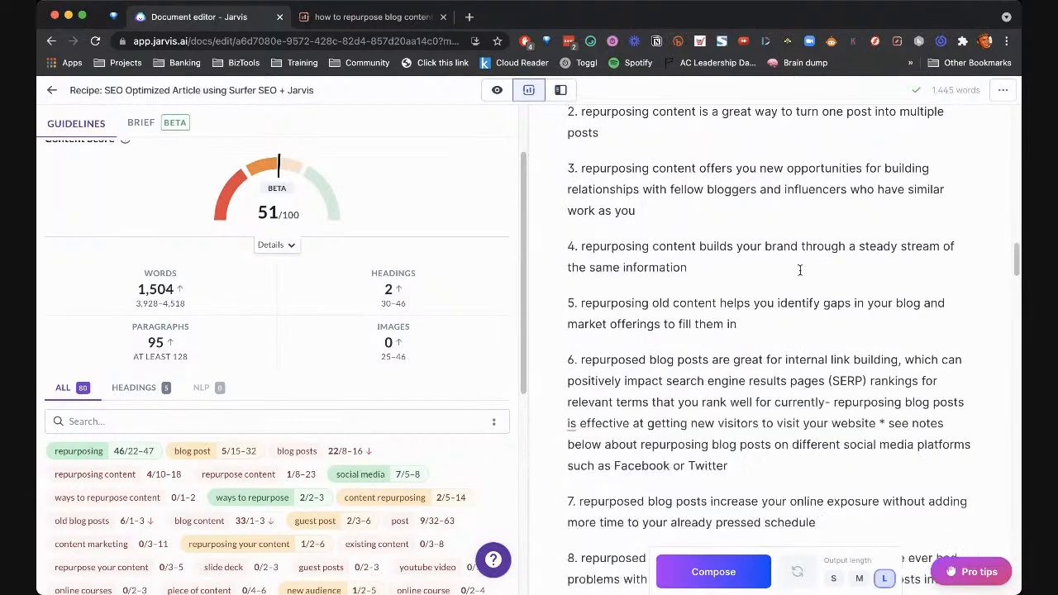
{"action": "scroll", "coordinate": [842, 294], "scroll_direction": "up", "scroll_amount": 1}
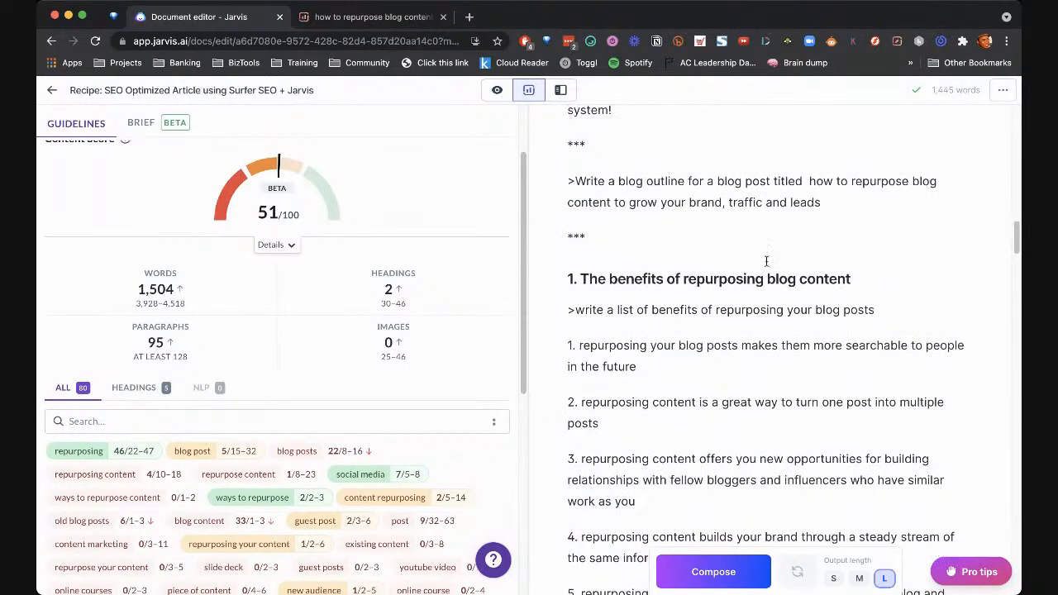
{"action": "scroll", "coordinate": [666, 270], "scroll_direction": "down", "scroll_amount": 20}
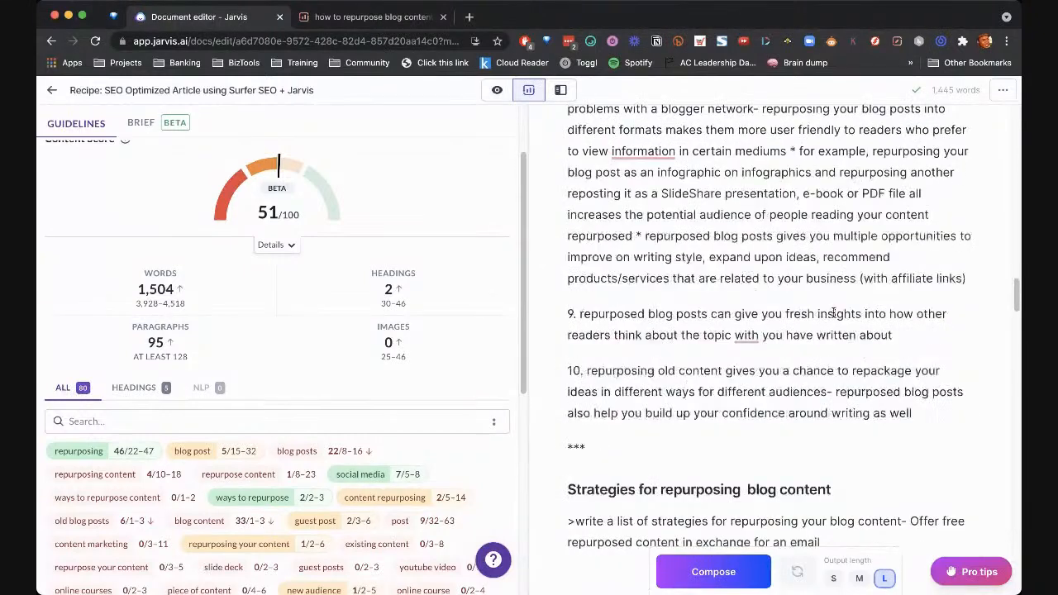
{"action": "scroll", "coordinate": [833, 313], "scroll_direction": "down", "scroll_amount": 3}
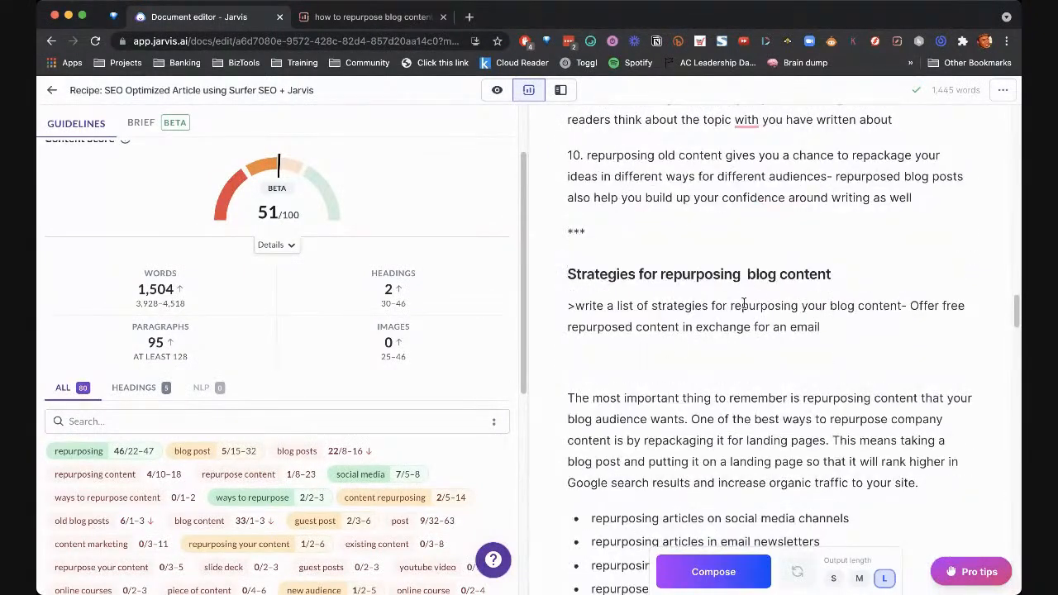
{"action": "left_click", "coordinate": [747, 275]}
{"action": "key", "text": "BackSpace"}
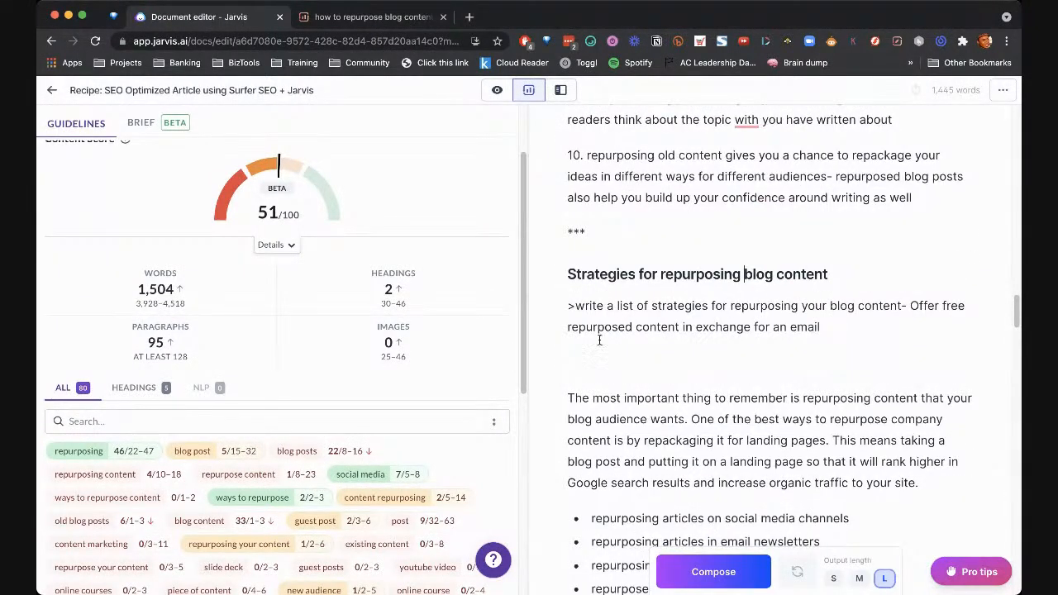
Try to replace "repurposing articles" in the first strategies bullet with the copied phrase "repurposing blog content", and undo it
{"action": "scroll", "coordinate": [699, 320], "scroll_direction": "down", "scroll_amount": 9}
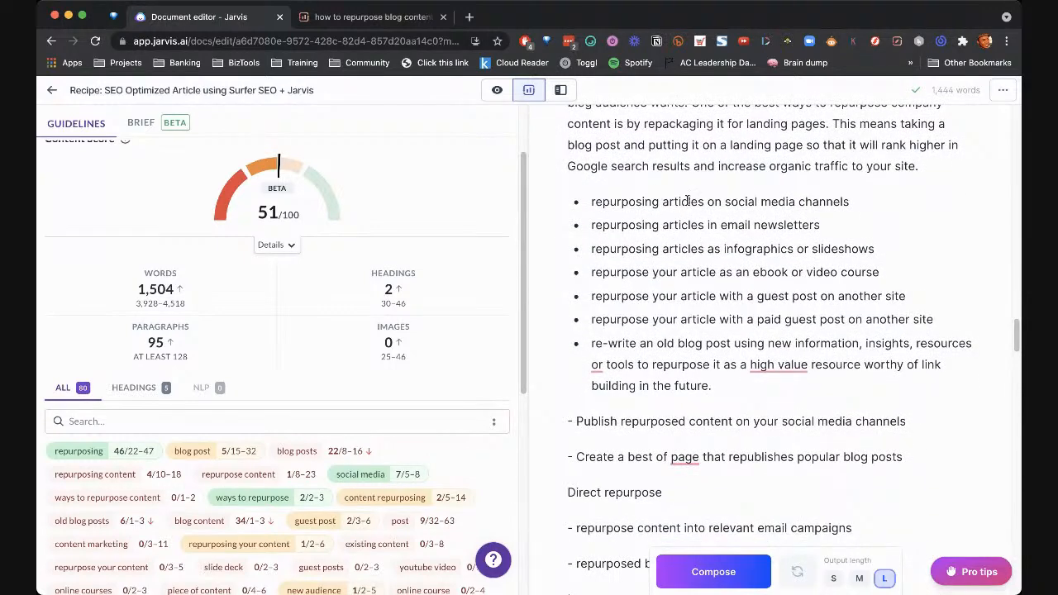
{"action": "left_click_drag", "start_coordinate": [703, 202], "coordinate": [592, 201]}
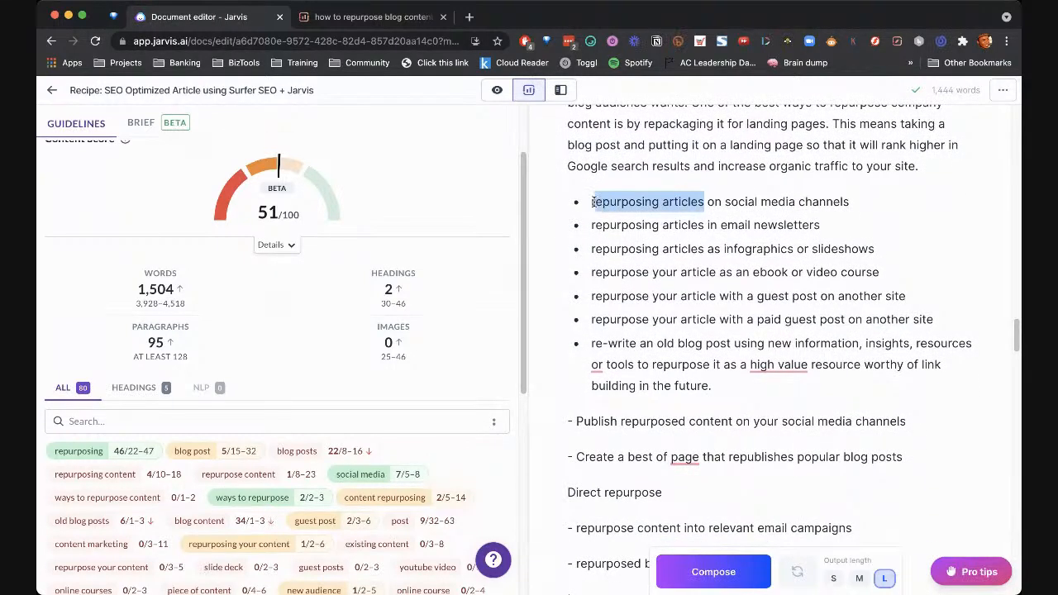
{"action": "key", "text": "ctrl+v"}
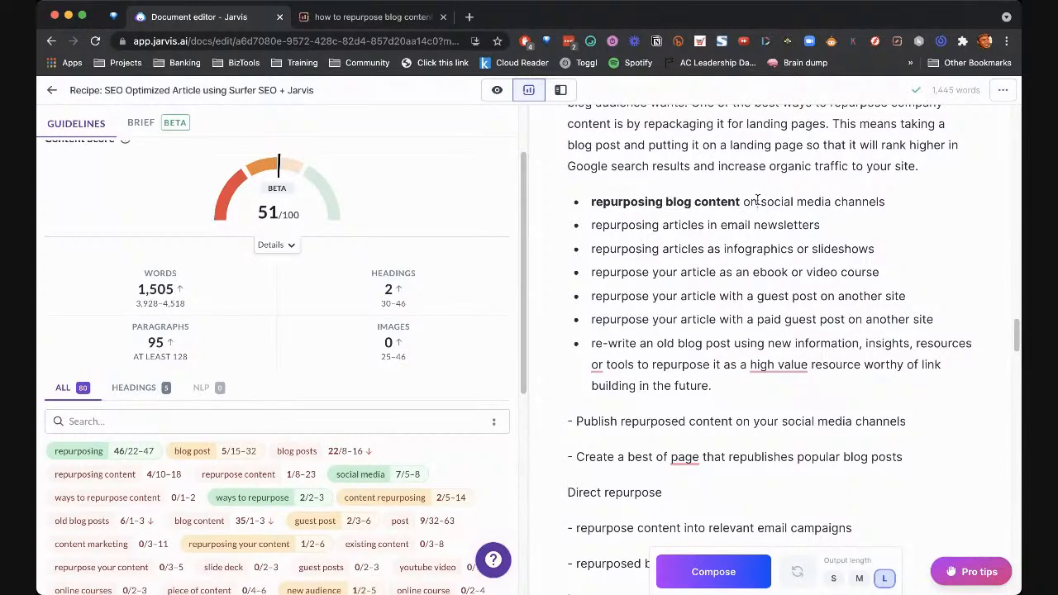
{"action": "key", "text": "ctrl+z"}
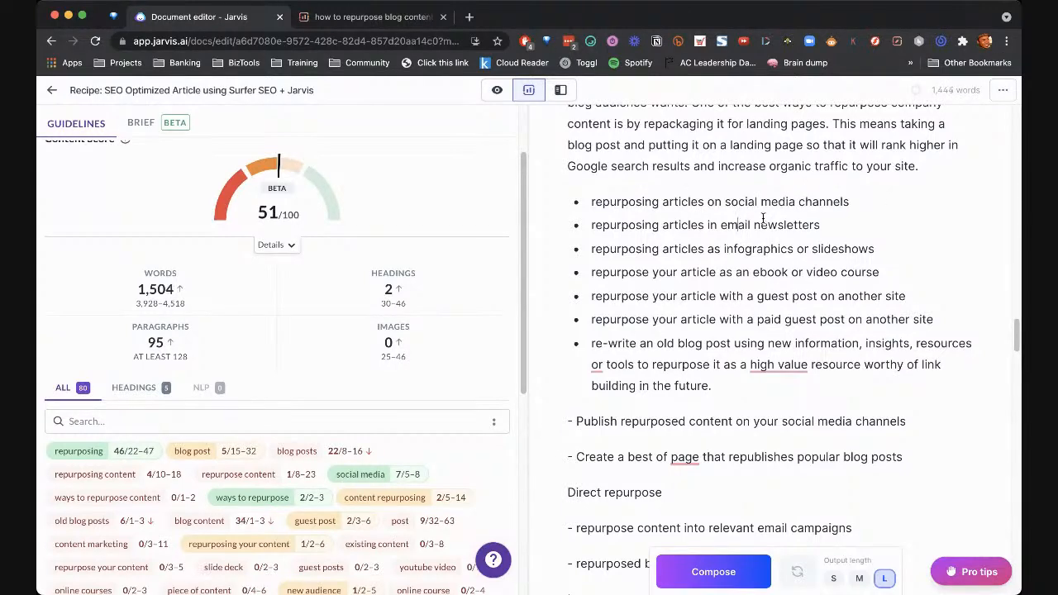
Rewrite outline item 2 as the heading "2. Examples of repurposing blog content", using the copied keyword phrase
{"action": "scroll", "coordinate": [806, 271], "scroll_direction": "down", "scroll_amount": 10}
{"action": "scroll", "coordinate": [805, 271], "scroll_direction": "down", "scroll_amount": 1}
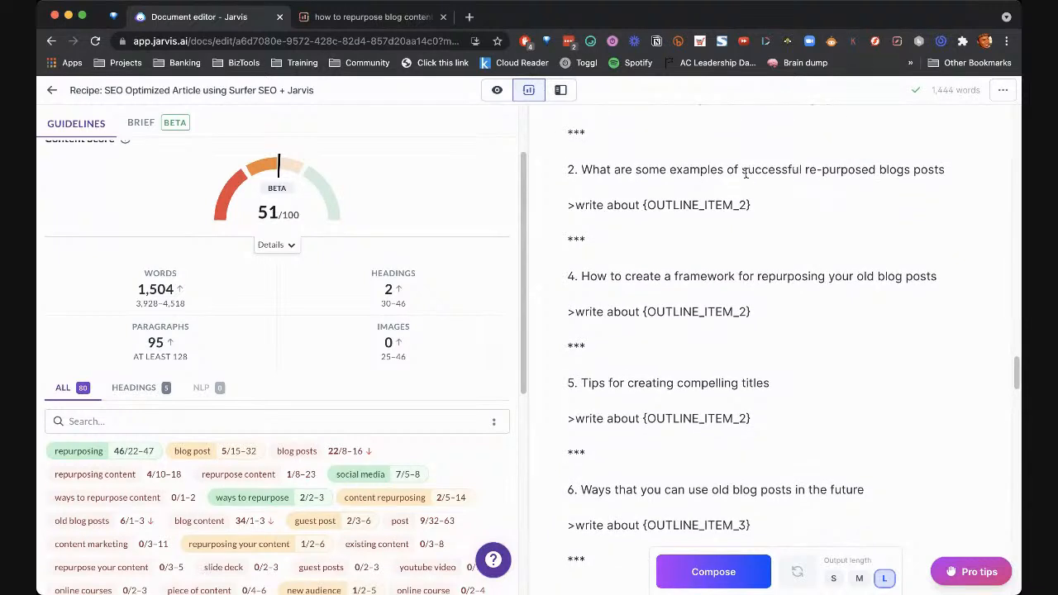
{"action": "left_click_drag", "start_coordinate": [741, 169], "coordinate": [688, 175]}
{"action": "key", "text": "ctrl+v"}
{"action": "left_click", "coordinate": [689, 126]}
{"action": "type", "text": "E"}
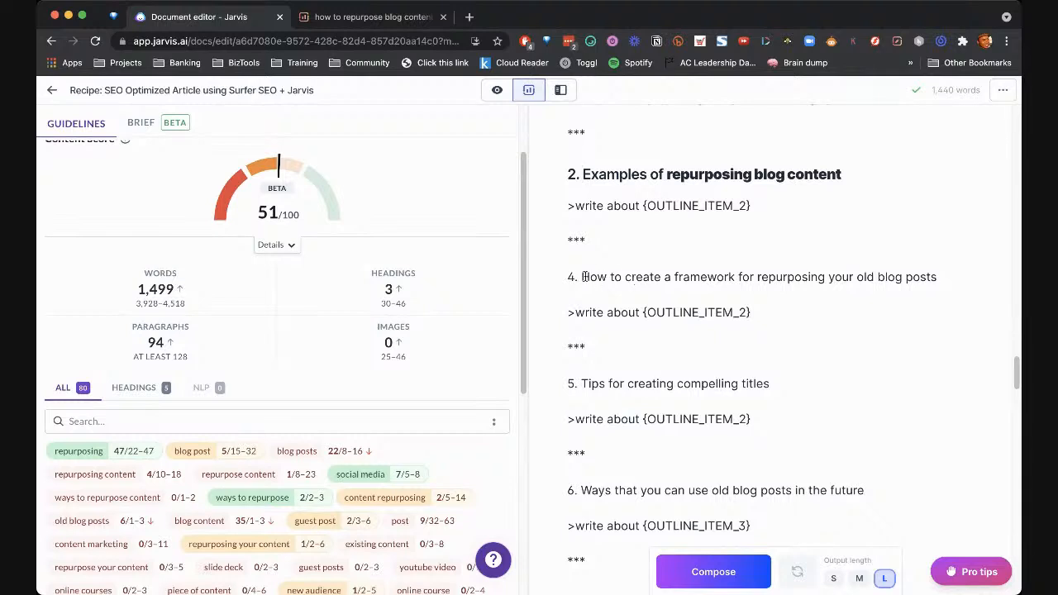
Change outline item 5 into the heading "5. Tips for repurposing blog content"
{"action": "scroll", "coordinate": [620, 364], "scroll_direction": "down", "scroll_amount": 1}
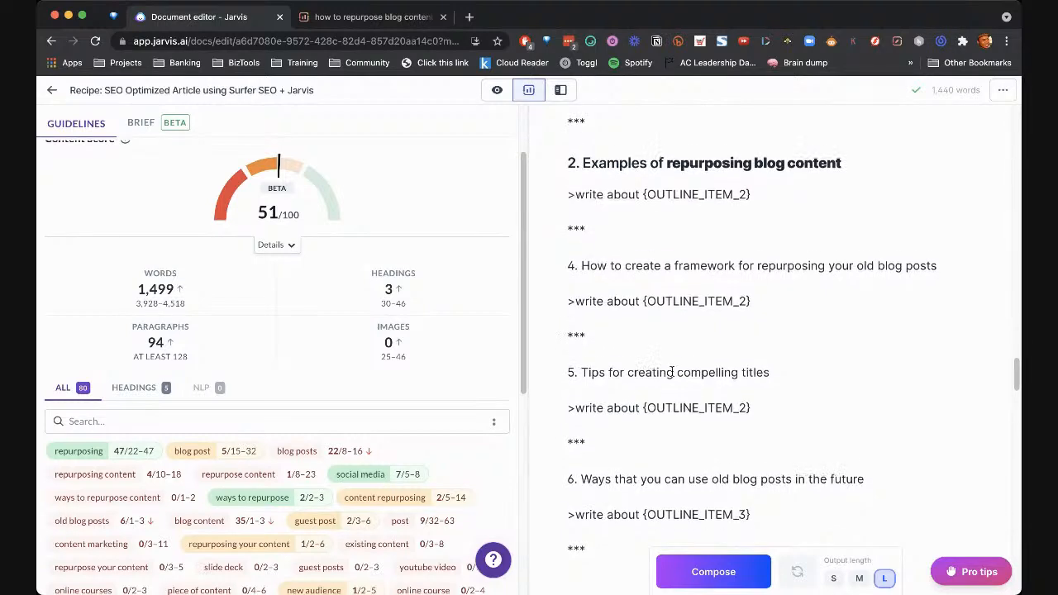
{"action": "left_click_drag", "start_coordinate": [628, 364], "coordinate": [568, 361]}
{"action": "type", "text": "repurposing blog content"}
{"action": "left_click", "coordinate": [632, 324]}
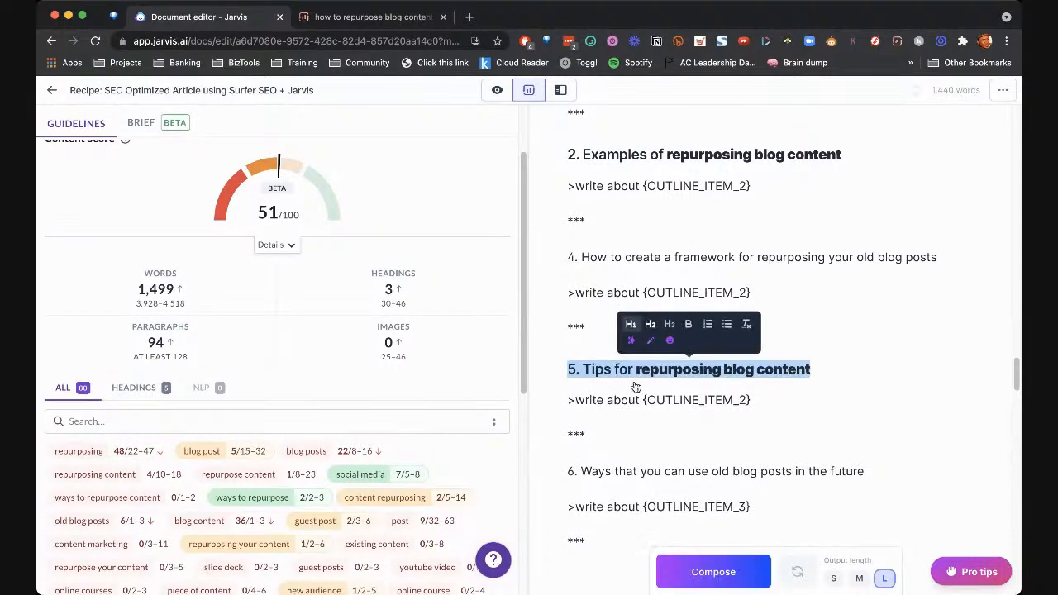
Make the entire heading "5. Tips for repurposing blog content" bold
{"action": "key", "text": "Down"}
{"action": "scroll", "coordinate": [710, 373], "scroll_direction": "down", "scroll_amount": 4}
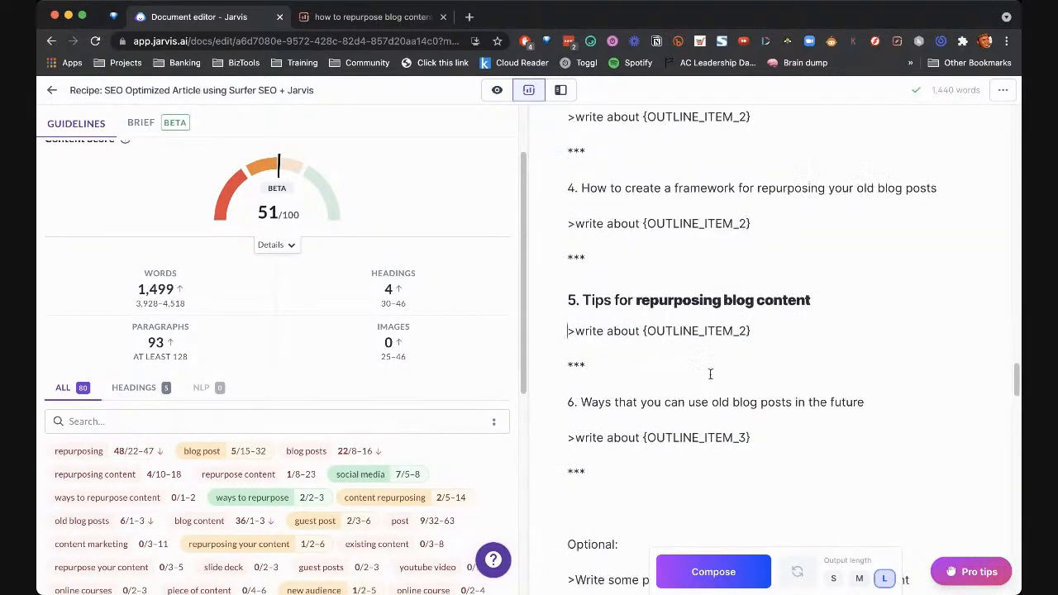
{"action": "left_click_drag", "start_coordinate": [567, 192], "coordinate": [912, 191]}
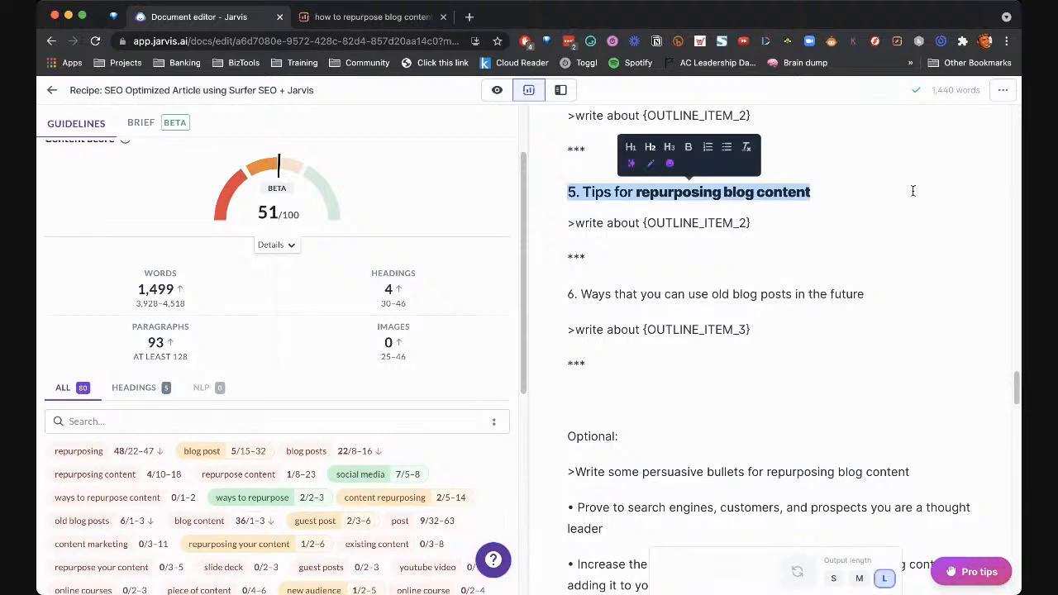
{"action": "key", "text": "ctrl+b"}
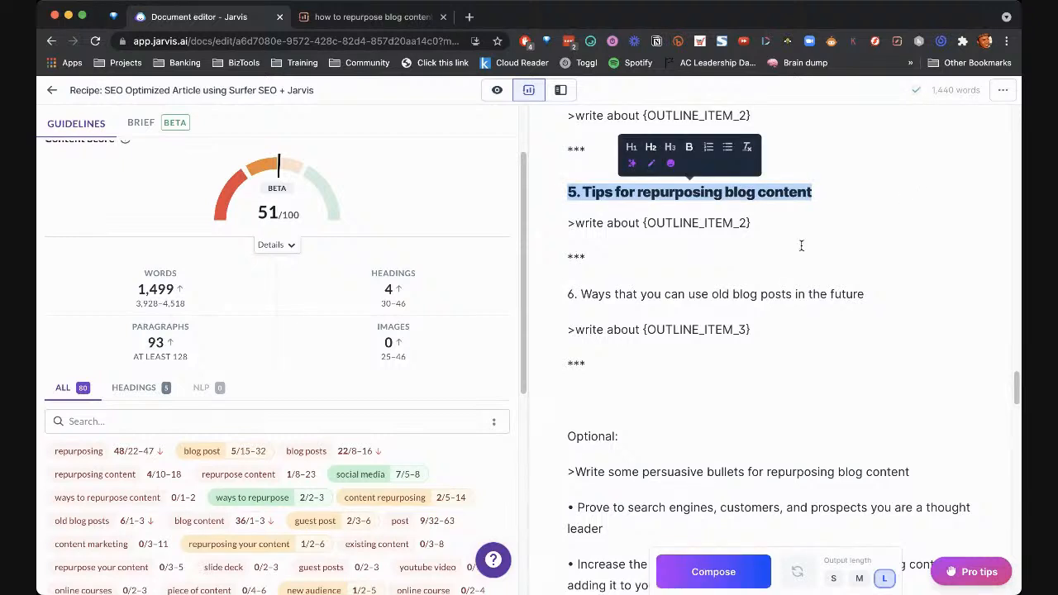
{"action": "left_click", "coordinate": [783, 273]}
Check the content score and look through the optional persuasive bullets and FAQ prompt below the outline
{"action": "scroll", "coordinate": [779, 296], "scroll_direction": "down", "scroll_amount": 4}
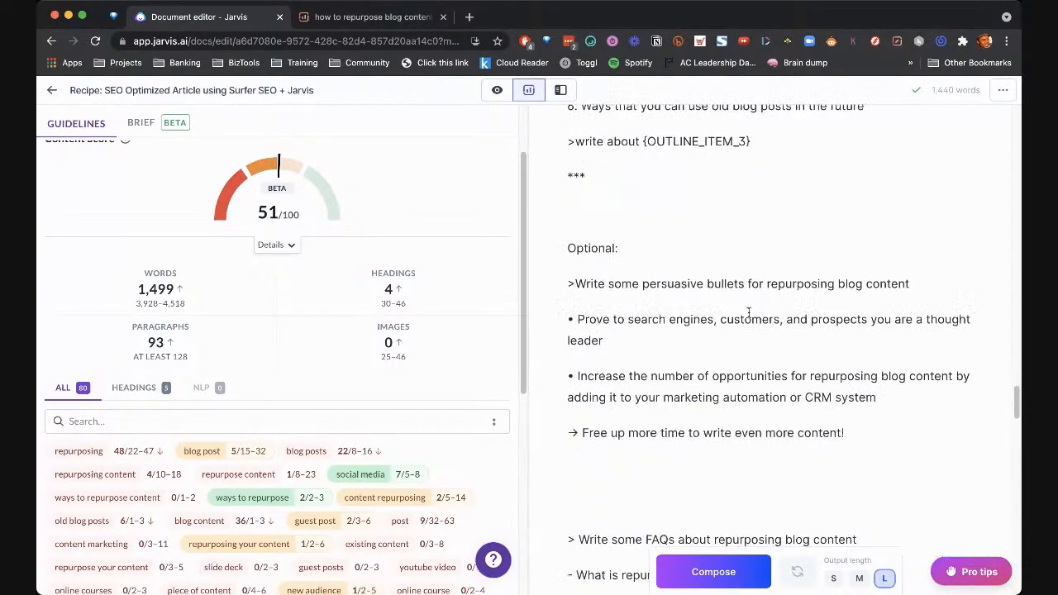
{"action": "scroll", "coordinate": [738, 303], "scroll_direction": "down", "scroll_amount": 1}
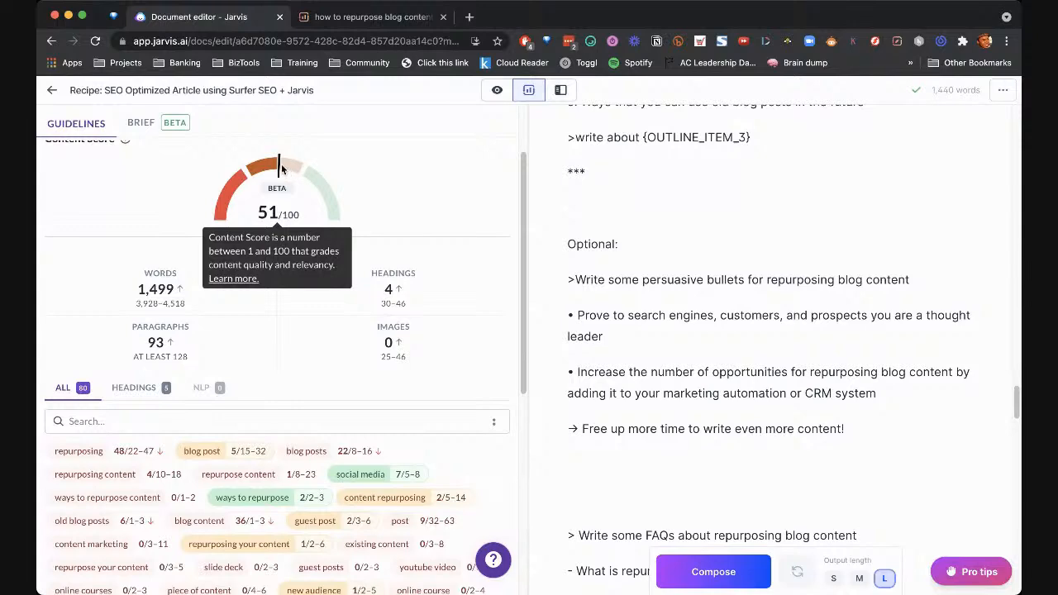
{"action": "scroll", "coordinate": [855, 264], "scroll_direction": "down", "scroll_amount": 1}
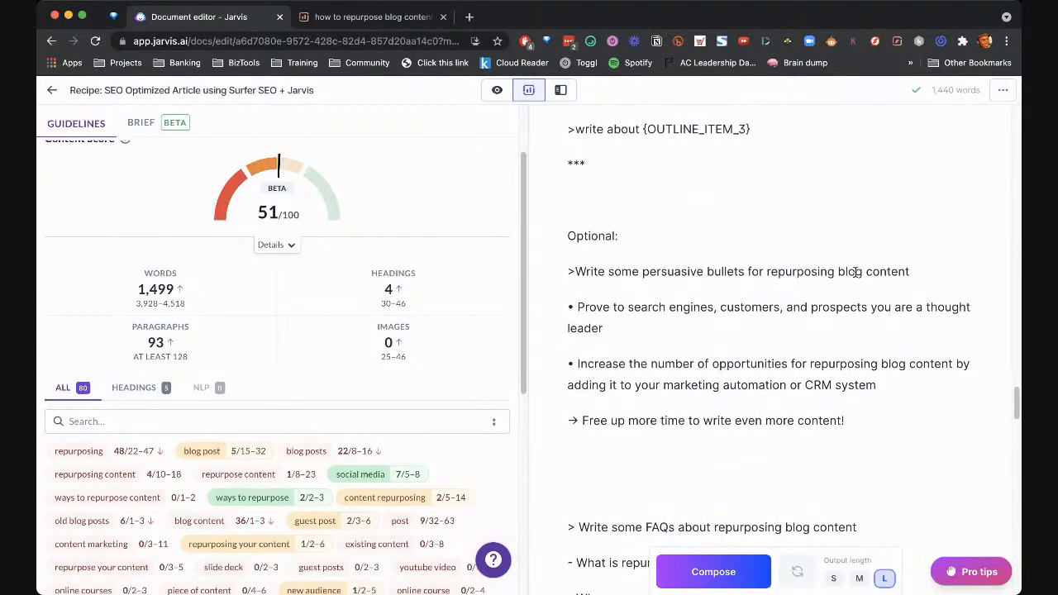
{"action": "scroll", "coordinate": [880, 266], "scroll_direction": "down", "scroll_amount": 2}
{"action": "scroll", "coordinate": [880, 267], "scroll_direction": "down", "scroll_amount": 2}
{"action": "scroll", "coordinate": [846, 265], "scroll_direction": "up", "scroll_amount": 8}
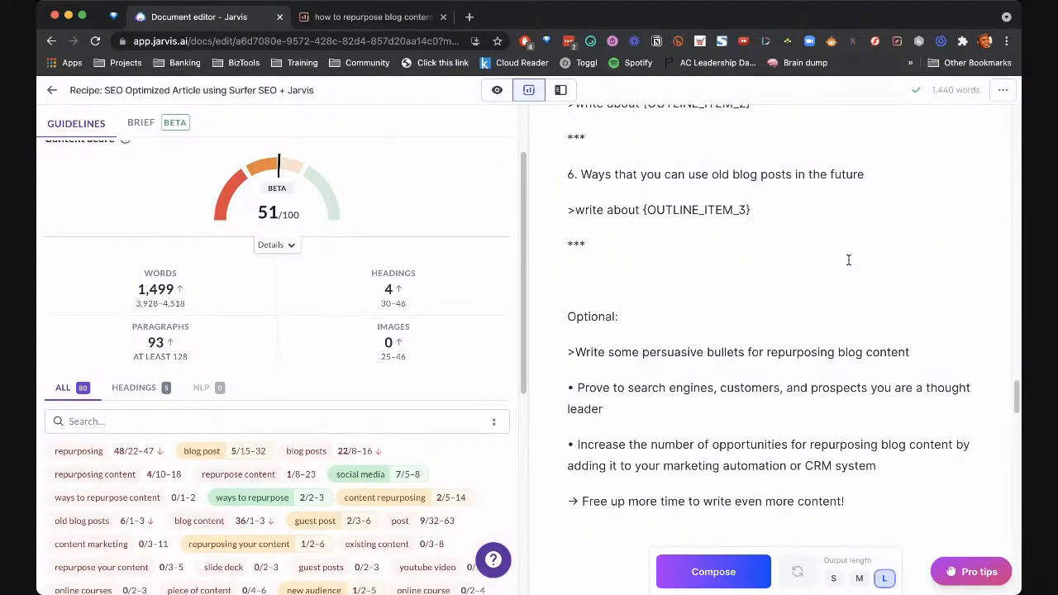
Replace {OUTLINE_ITEM_2} in the prompt under heading 5 with "tips for repurposing blog content" and generate text from the prompt
{"action": "scroll", "coordinate": [824, 265], "scroll_direction": "up", "scroll_amount": 1}
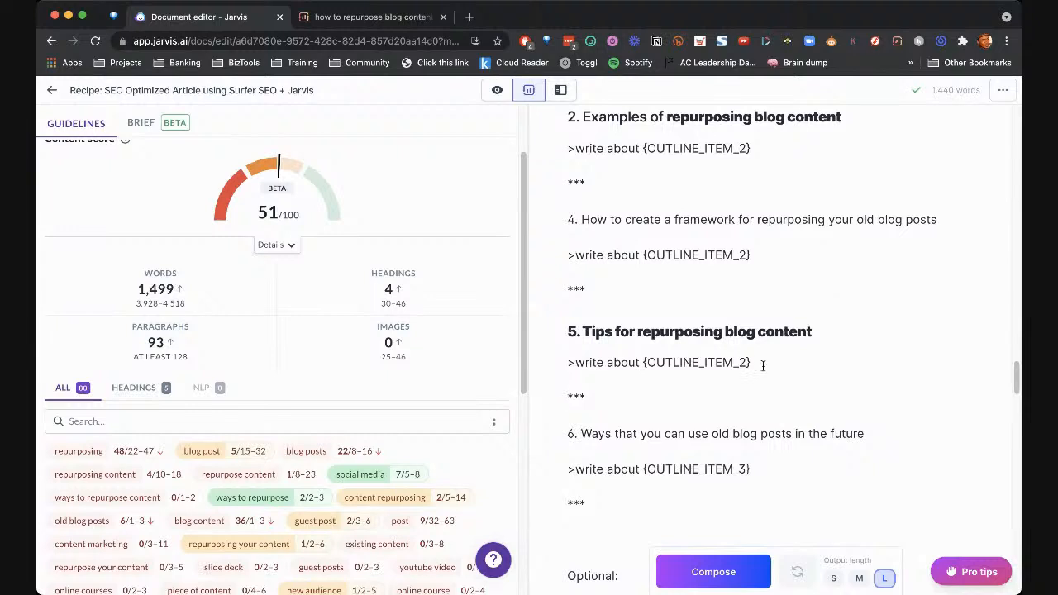
{"action": "left_click_drag", "start_coordinate": [763, 365], "coordinate": [643, 365]}
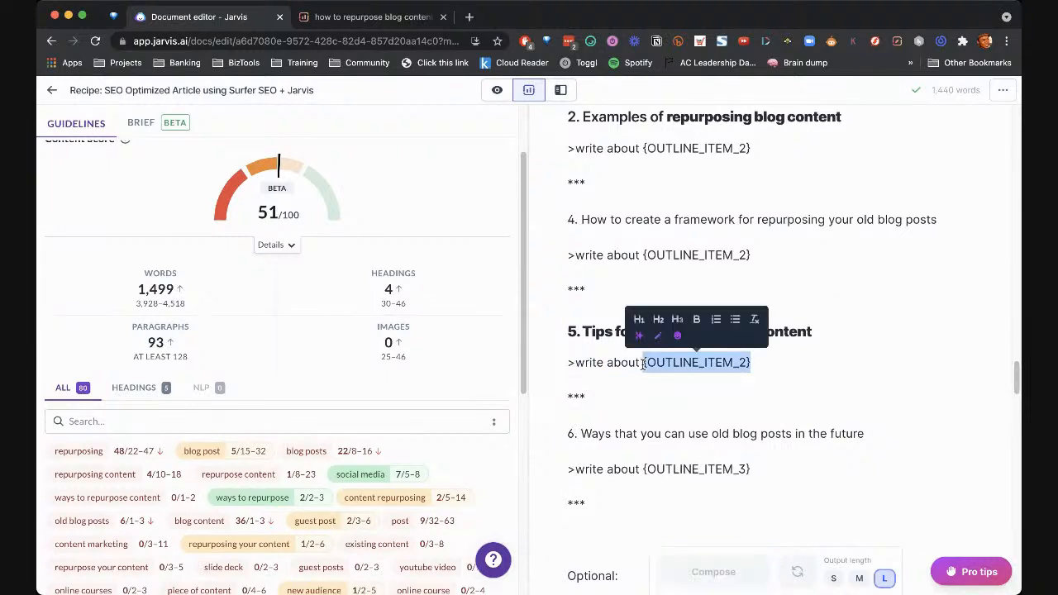
{"action": "type", "text": "tips for reup"}
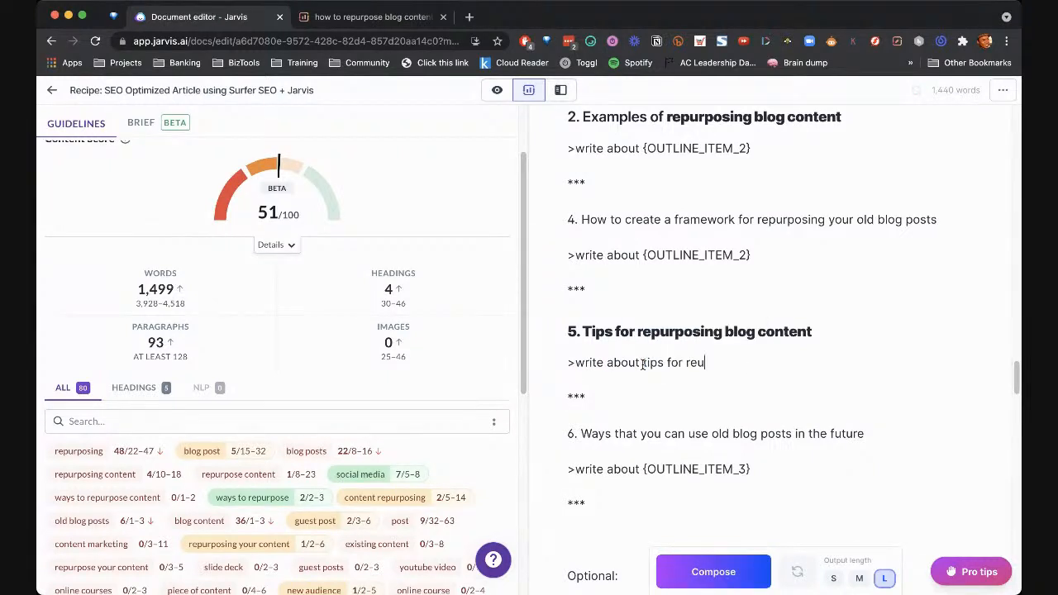
{"action": "key", "text": "BackSpace"}
{"action": "key", "text": "BackSpace"}
{"action": "type", "text": "purposing blog content"}
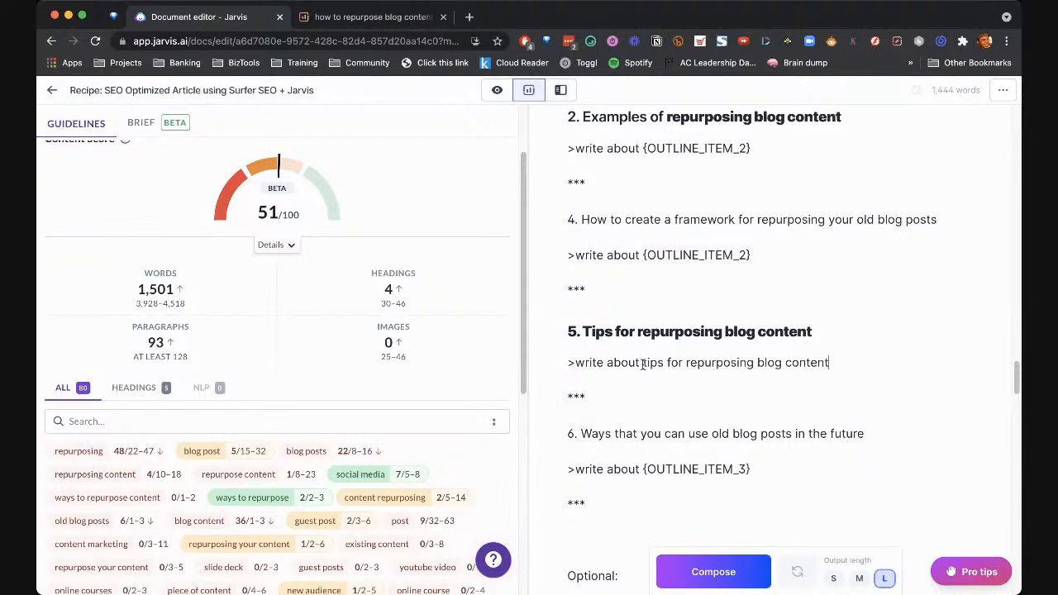
{"action": "key", "text": "super+Return"}
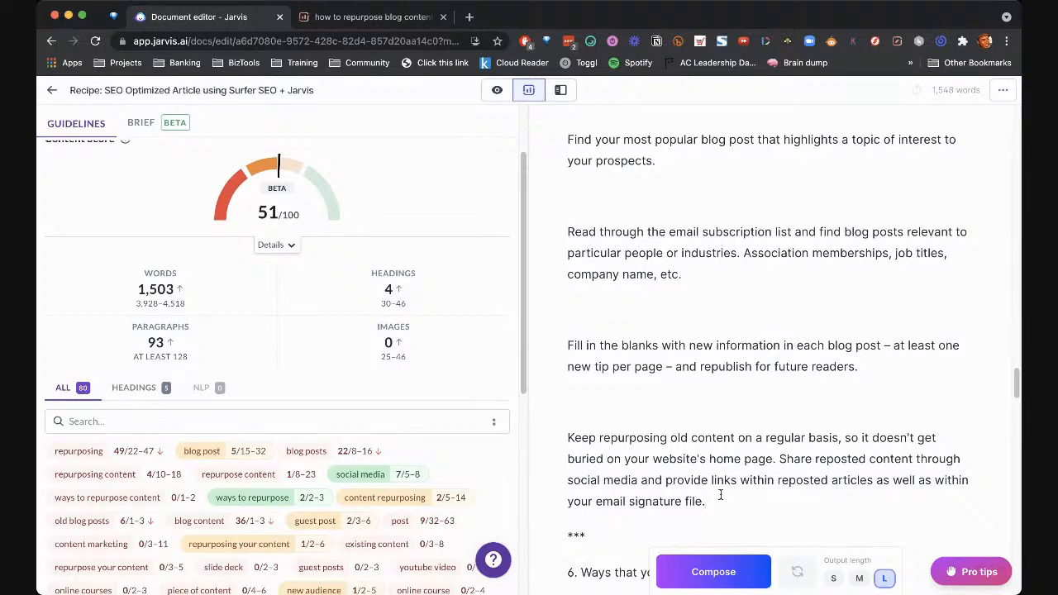
Generate more text after the last tip in section 5, and delete the added paragraphs starting with "Here's a repurposed article"
{"action": "key", "text": "super+j"}
{"action": "scroll", "coordinate": [819, 418], "scroll_direction": "down", "scroll_amount": 1}
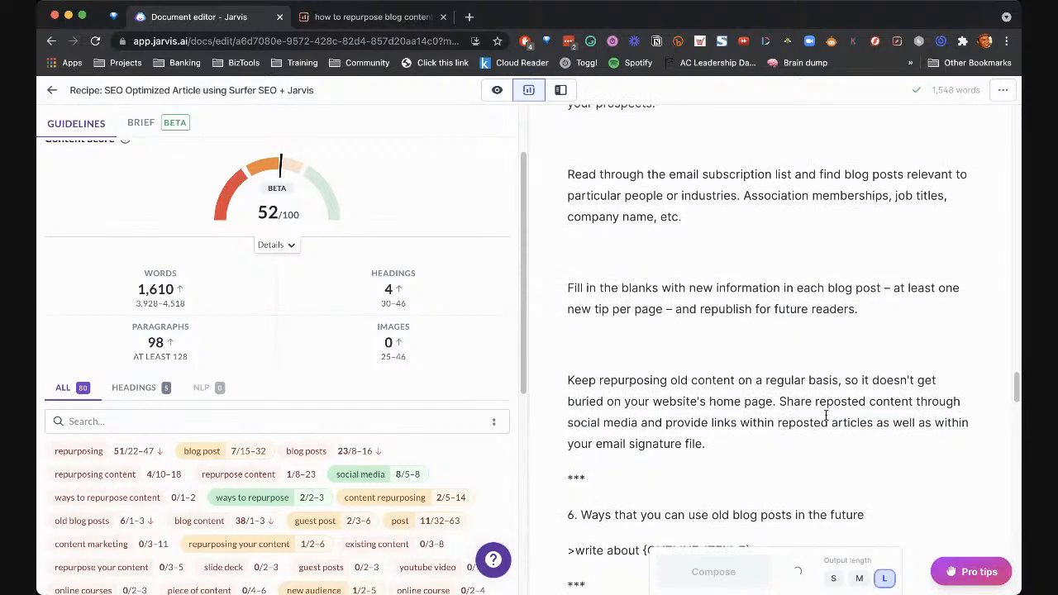
{"action": "scroll", "coordinate": [886, 389], "scroll_direction": "down", "scroll_amount": 2}
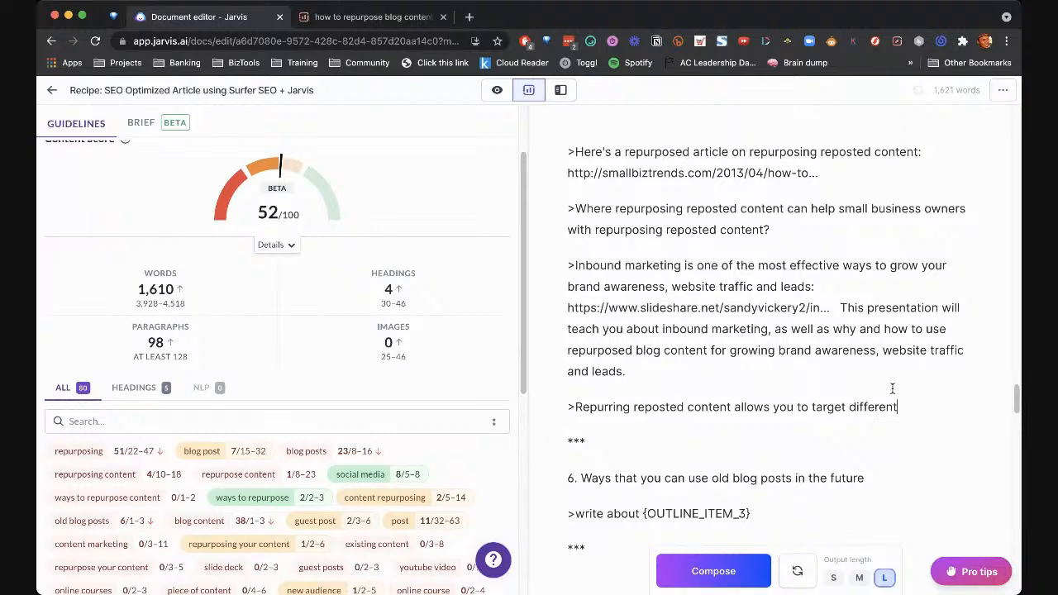
{"action": "left_click_drag", "start_coordinate": [923, 454], "coordinate": [562, 162]}
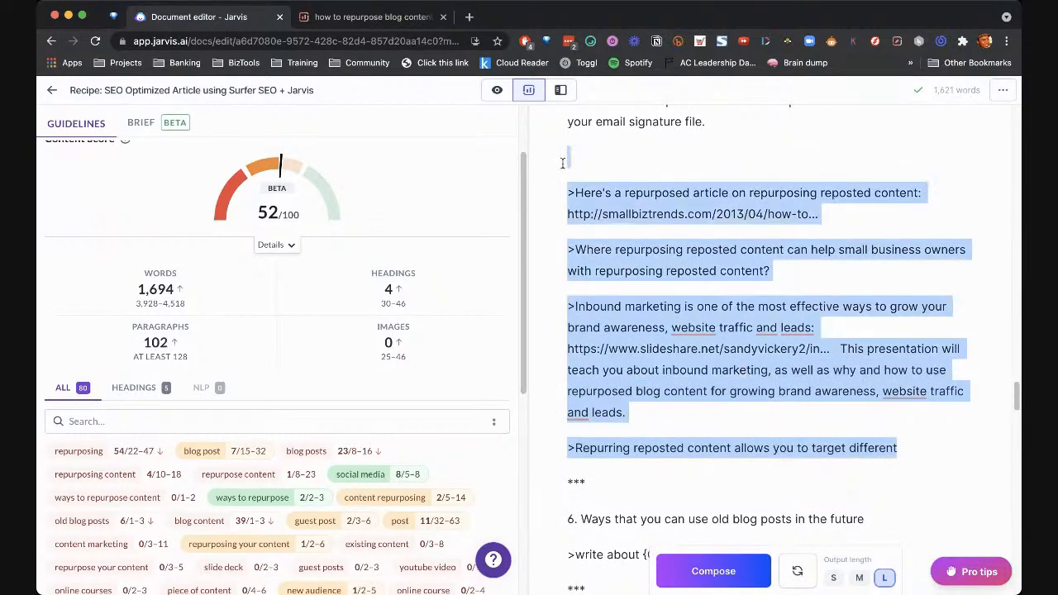
{"action": "key", "text": "BackSpace"}
Remove the blank lines between the prompt, the introductory sentence and the first tip in section 5
{"action": "scroll", "coordinate": [649, 244], "scroll_direction": "up", "scroll_amount": 3}
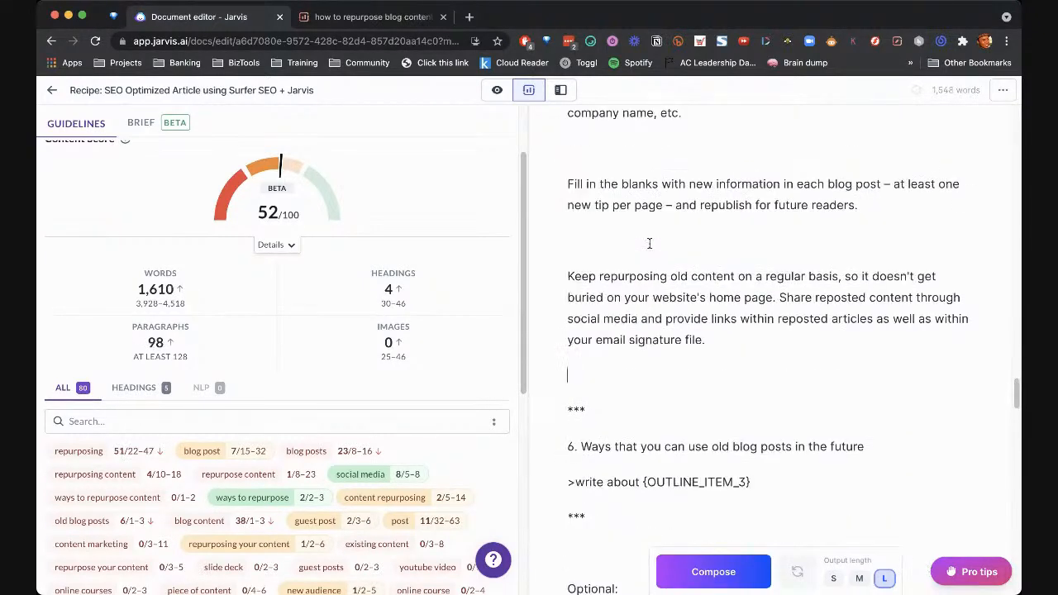
{"action": "scroll", "coordinate": [650, 244], "scroll_direction": "up", "scroll_amount": 5}
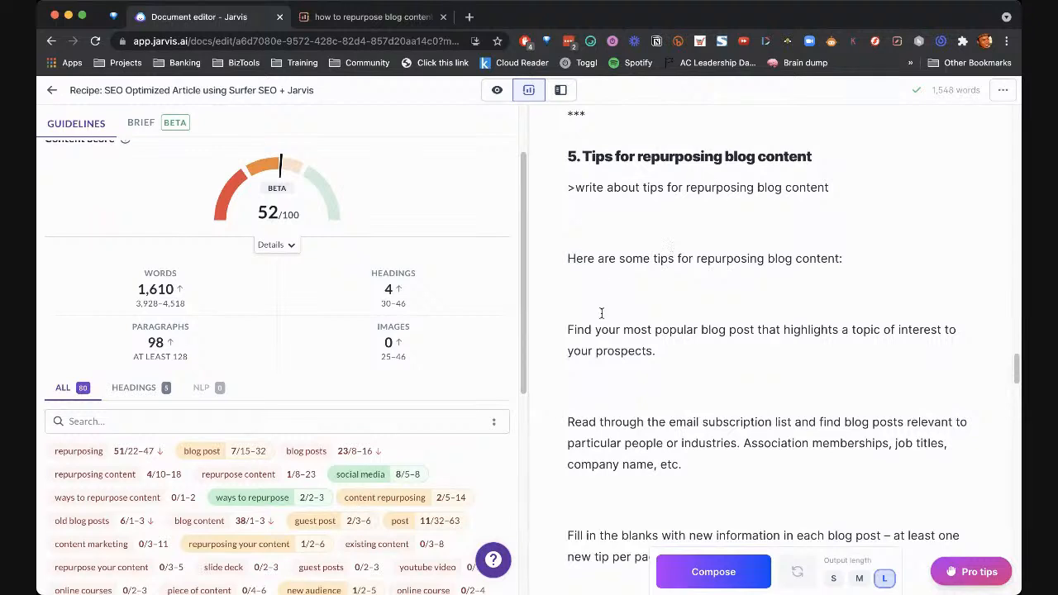
{"action": "left_click", "coordinate": [601, 312]}
{"action": "key", "text": "BackSpace"}
{"action": "left_click", "coordinate": [664, 229]}
{"action": "key", "text": "BackSpace"}
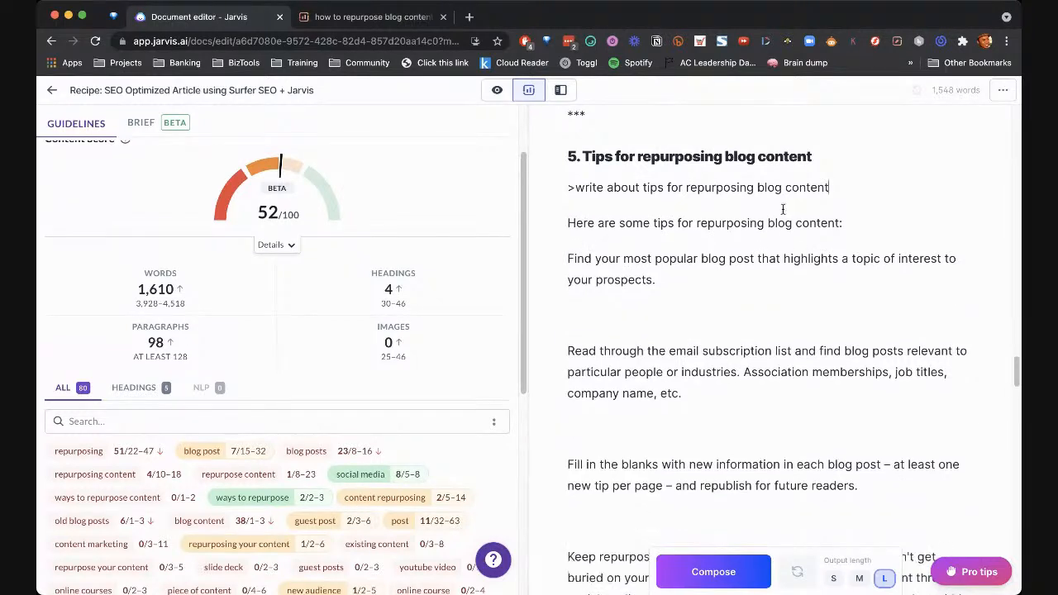
{"action": "scroll", "coordinate": [830, 229], "scroll_direction": "down", "scroll_amount": 1}
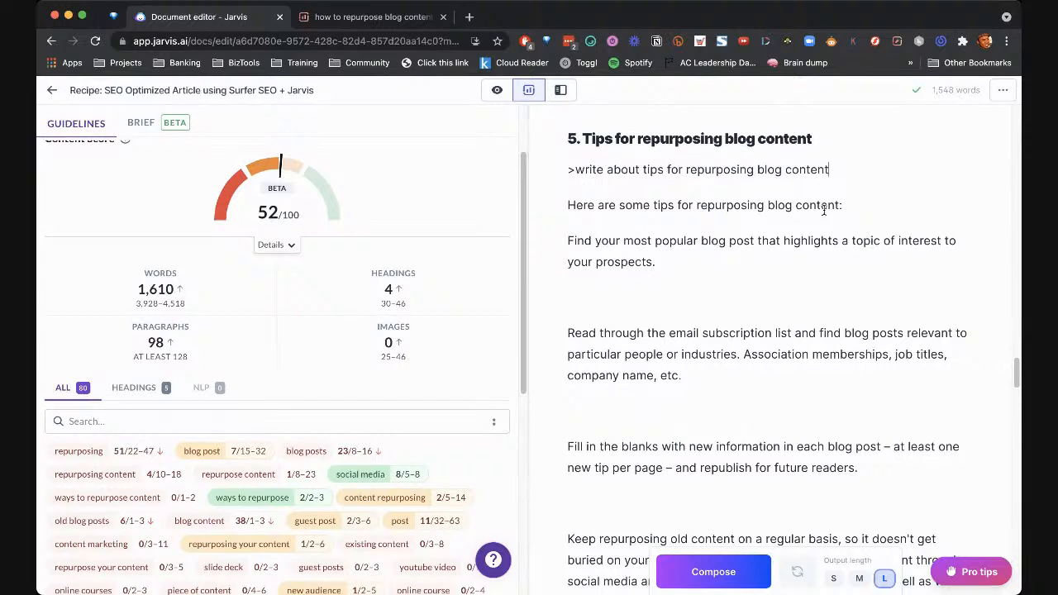
Delete the word "blog" from section 5's introductory sentence and from its heading so both read "repurposing content"
{"action": "left_click", "coordinate": [826, 208]}
{"action": "double_click", "coordinate": [778, 209]}
{"action": "key", "text": "BackSpace"}
{"action": "key", "text": "BackSpace"}
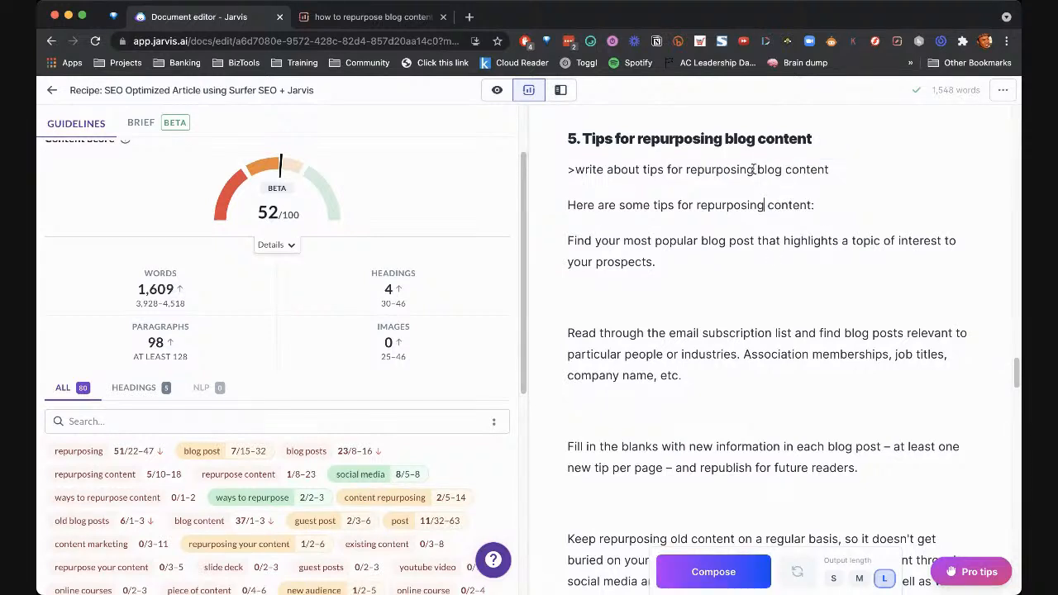
{"action": "double_click", "coordinate": [770, 172]}
{"action": "left_click", "coordinate": [737, 154]}
{"action": "double_click", "coordinate": [740, 139]}
{"action": "key", "text": "BackSpace"}
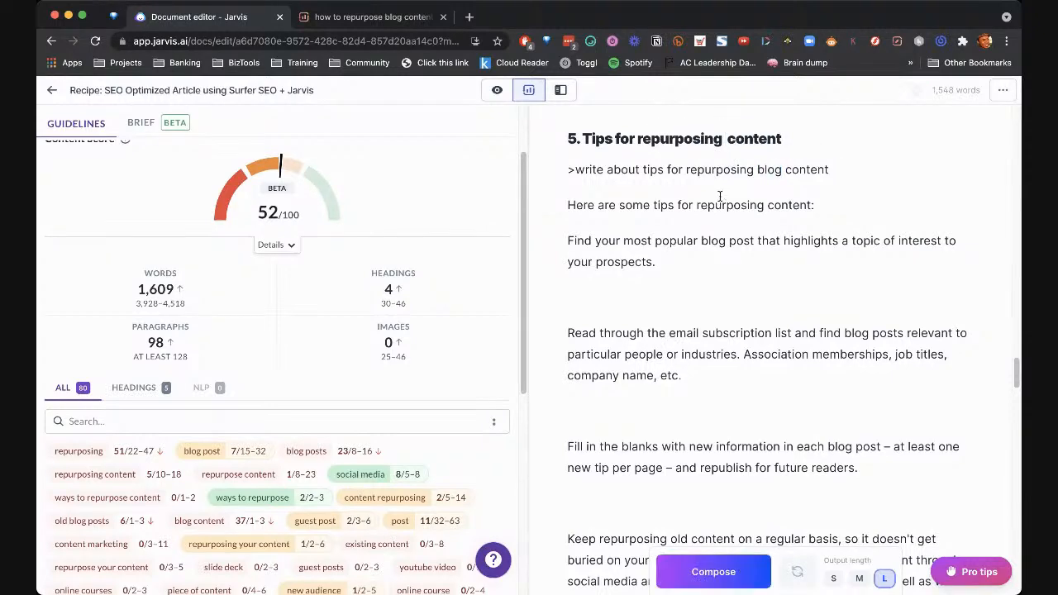
{"action": "key", "text": "BackSpace"}
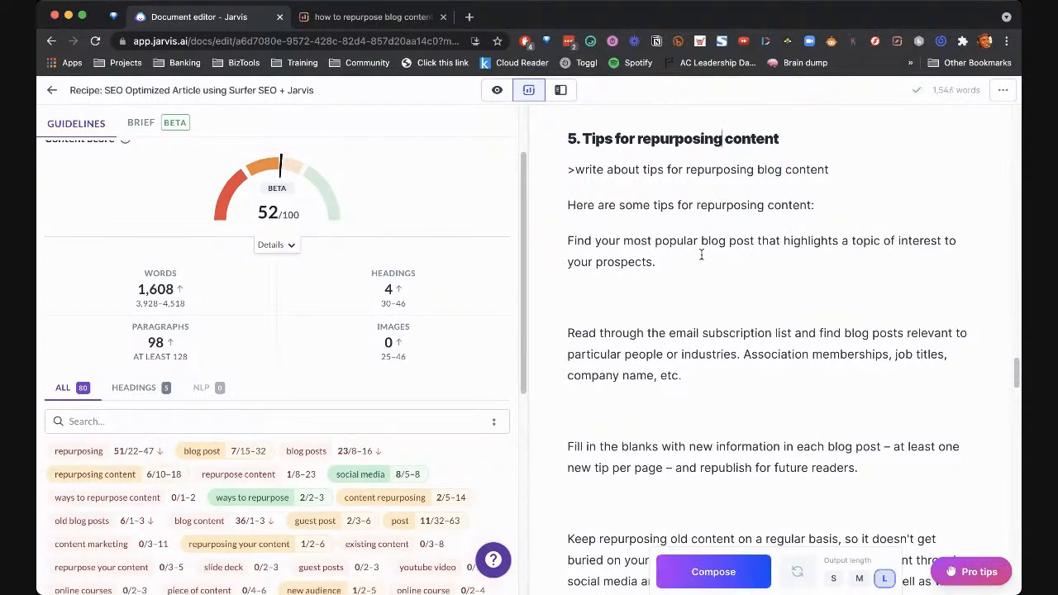
Add the line "Content repurposing FAQ" above the prompt for FAQs about repurposing blog content for website traffic and leads
{"action": "scroll", "coordinate": [761, 249], "scroll_direction": "down", "scroll_amount": 5}
{"action": "scroll", "coordinate": [762, 252], "scroll_direction": "down", "scroll_amount": 2}
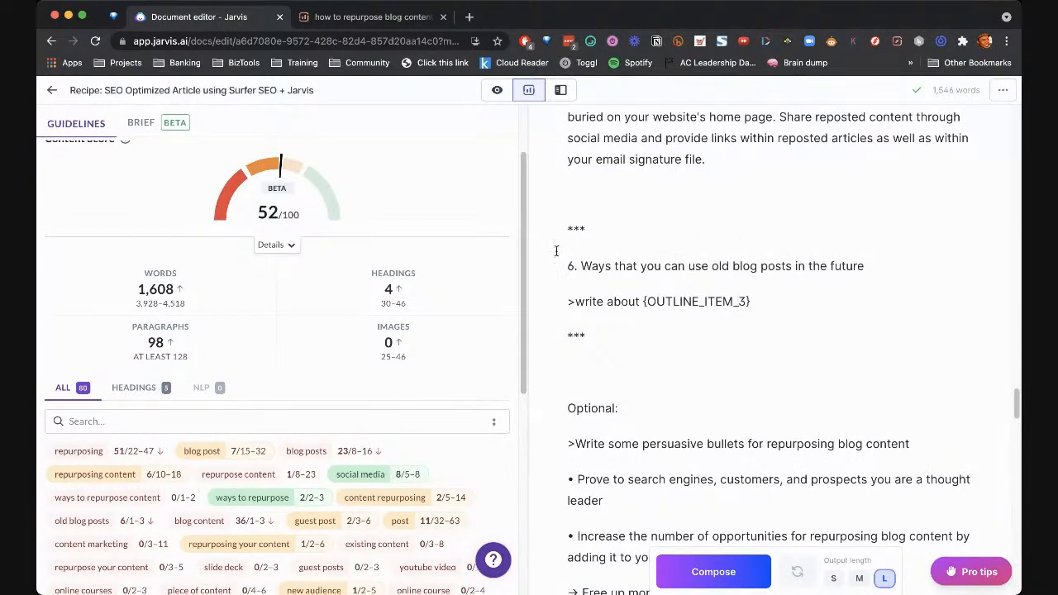
{"action": "left_click_drag", "start_coordinate": [556, 250], "coordinate": [754, 354]}
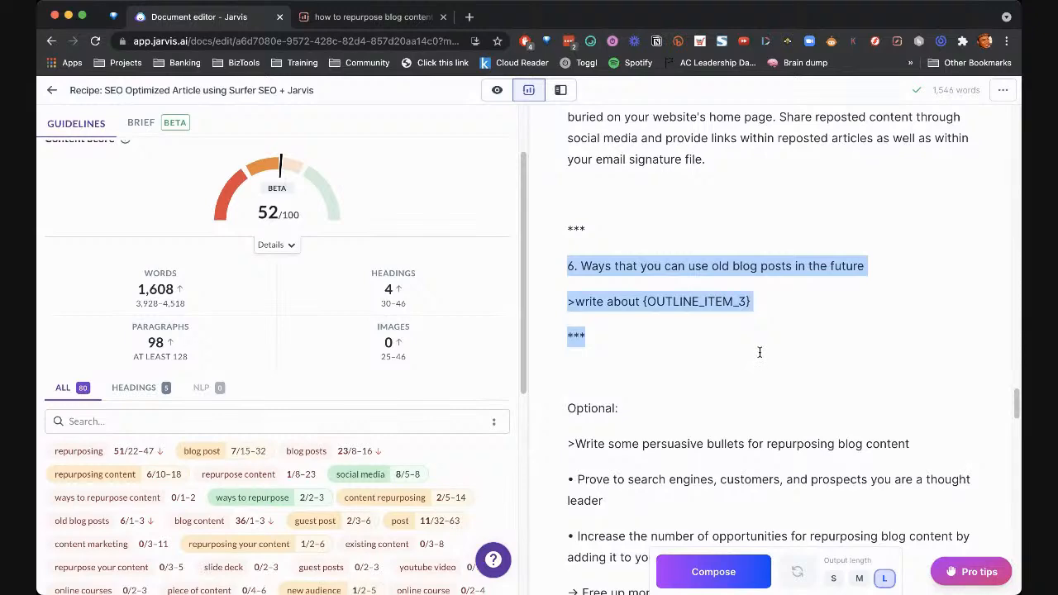
{"action": "scroll", "coordinate": [760, 352], "scroll_direction": "down", "scroll_amount": 5}
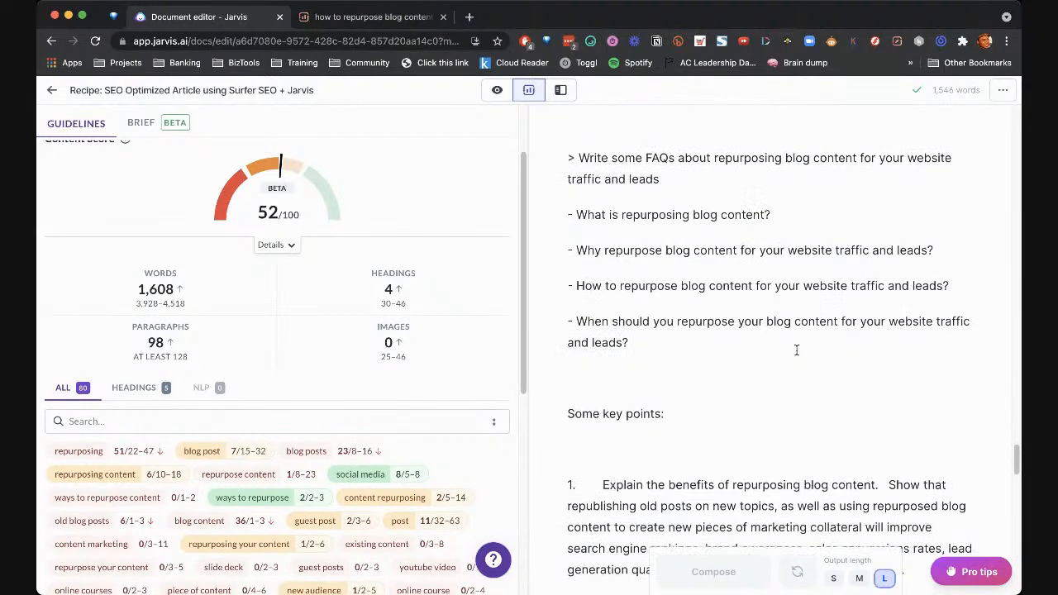
{"action": "scroll", "coordinate": [793, 349], "scroll_direction": "down", "scroll_amount": 2}
{"action": "scroll", "coordinate": [796, 369], "scroll_direction": "up", "scroll_amount": 2}
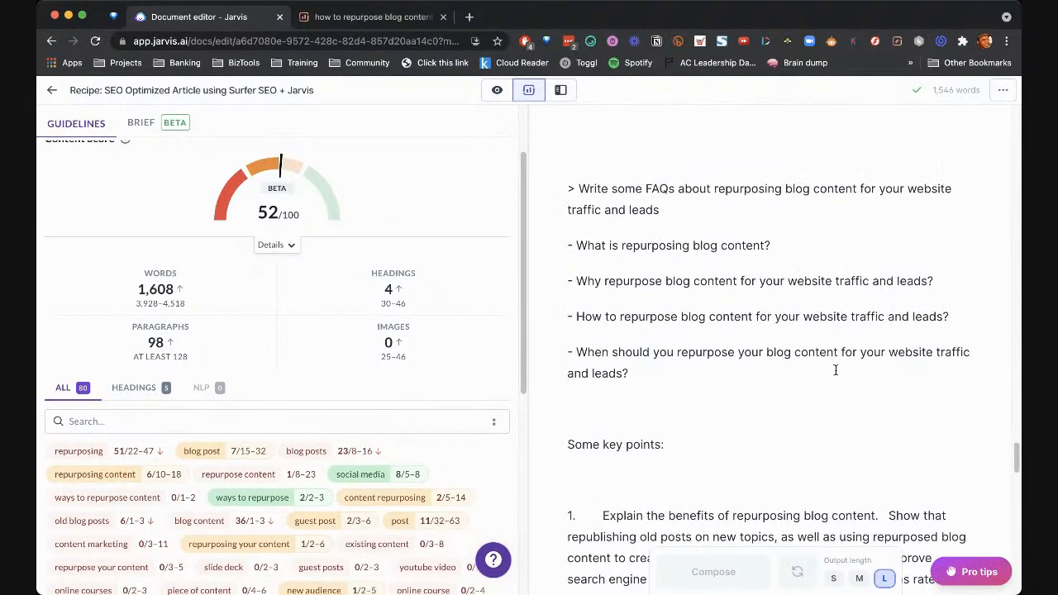
{"action": "scroll", "coordinate": [830, 366], "scroll_direction": "up", "scroll_amount": 3}
{"action": "left_click", "coordinate": [641, 279]}
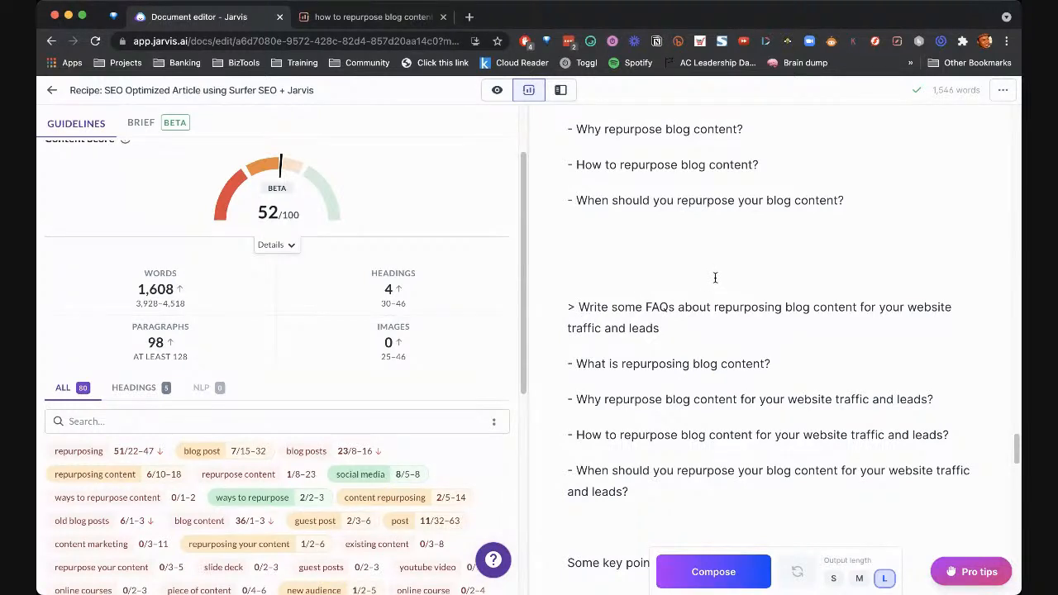
{"action": "type", "text": "Repurp"}
{"action": "key", "text": "BackSpace"}
{"action": "key", "text": "BackSpace"}
{"action": "key", "text": "BackSpace"}
{"action": "key", "text": "BackSpace"}
{"action": "type", "text": "Content repurposing "}
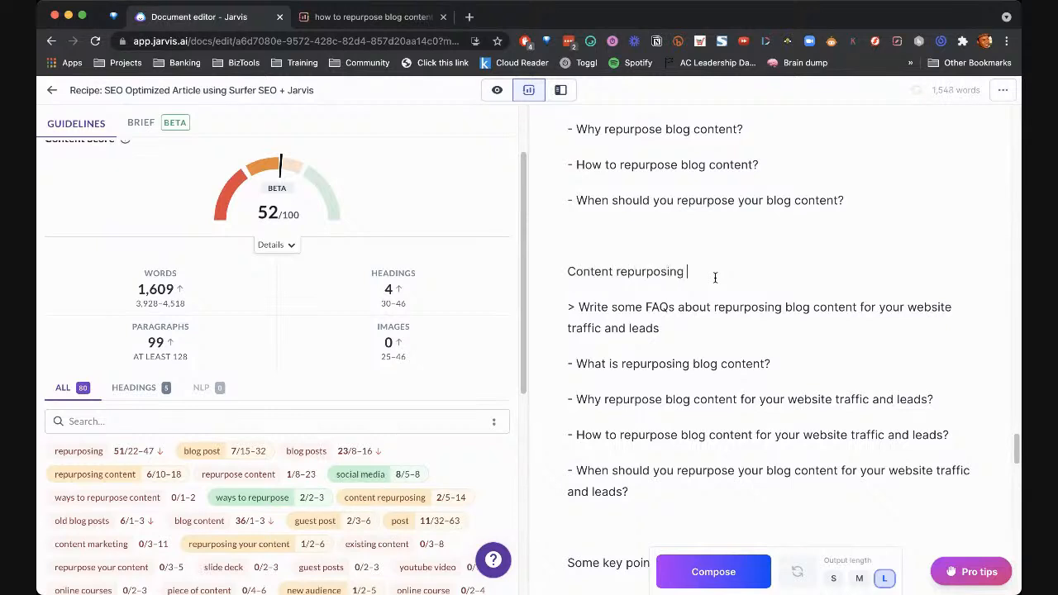
{"action": "type", "text": "FAQ"}
Format the line "Content repurposing FAQ" as a level 2 heading
{"action": "triple_click", "coordinate": [715, 278]}
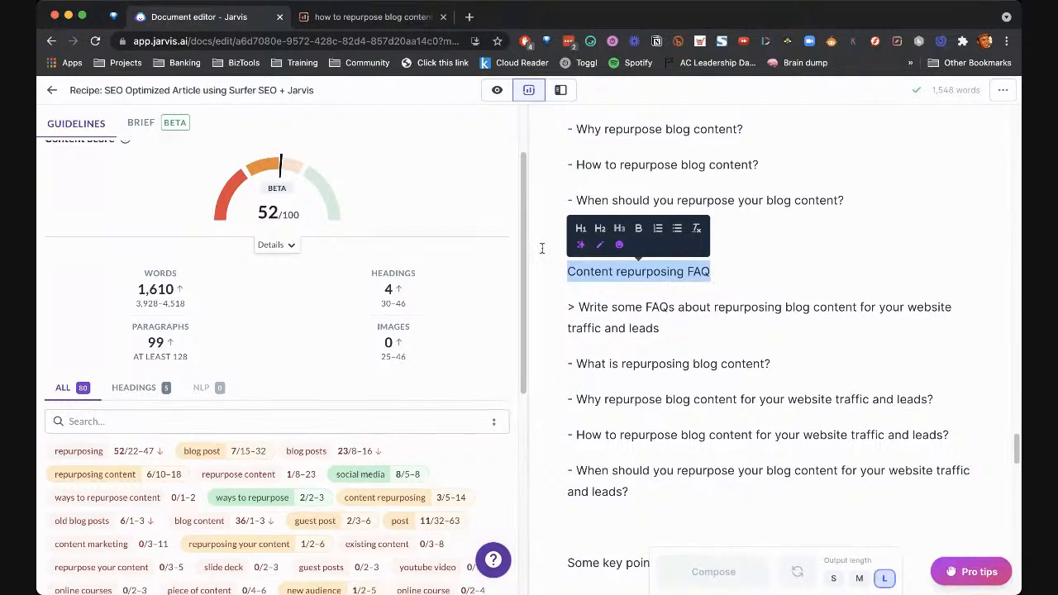
{"action": "left_click", "coordinate": [600, 231]}
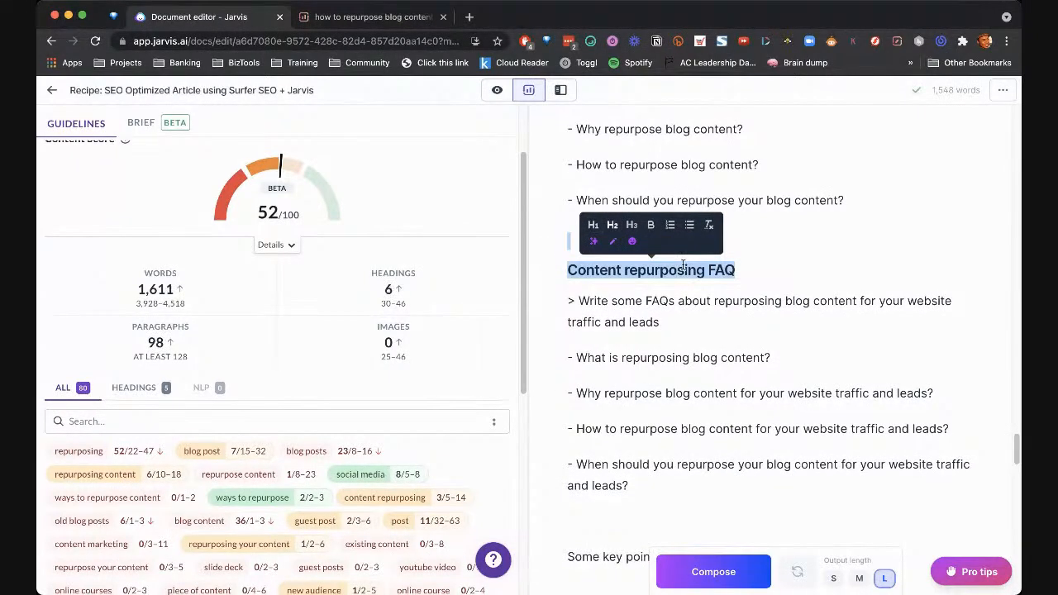
{"action": "left_click", "coordinate": [754, 291]}
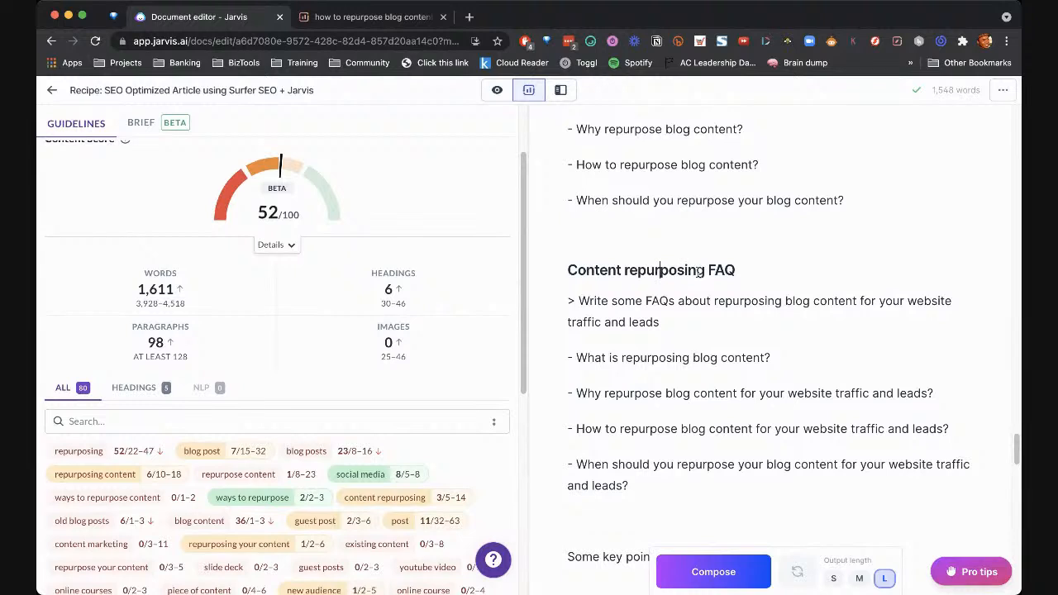
Try "Repurpose Content" in place of "Content repurposing" in the FAQ heading, and restore the wording "Content repurposing FAQ"
{"action": "left_click_drag", "start_coordinate": [704, 271], "coordinate": [545, 274]}
{"action": "type", "text": "Repurpose Conten"}
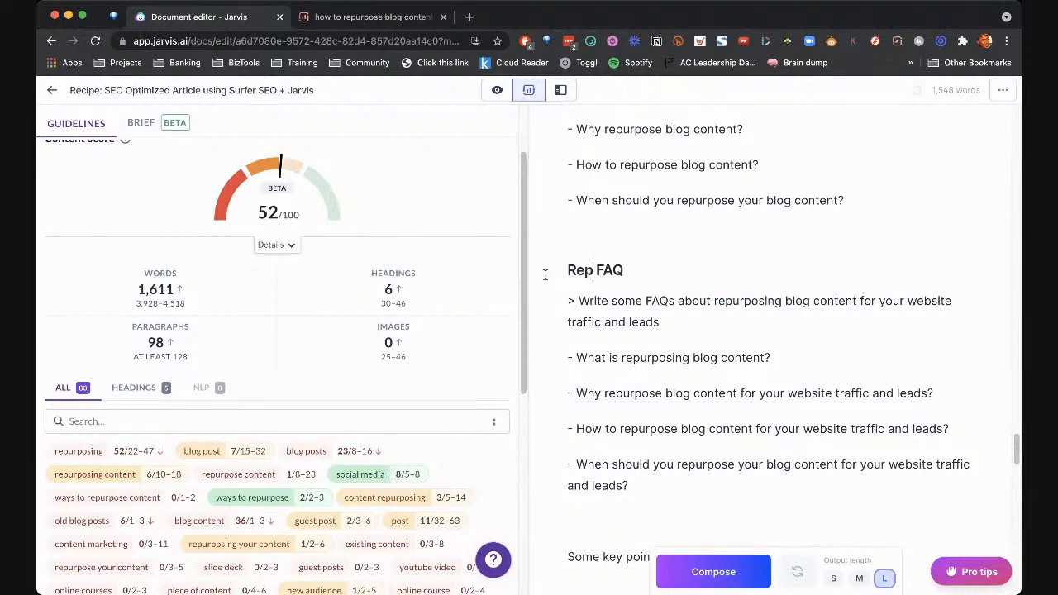
{"action": "type", "text": "t"}
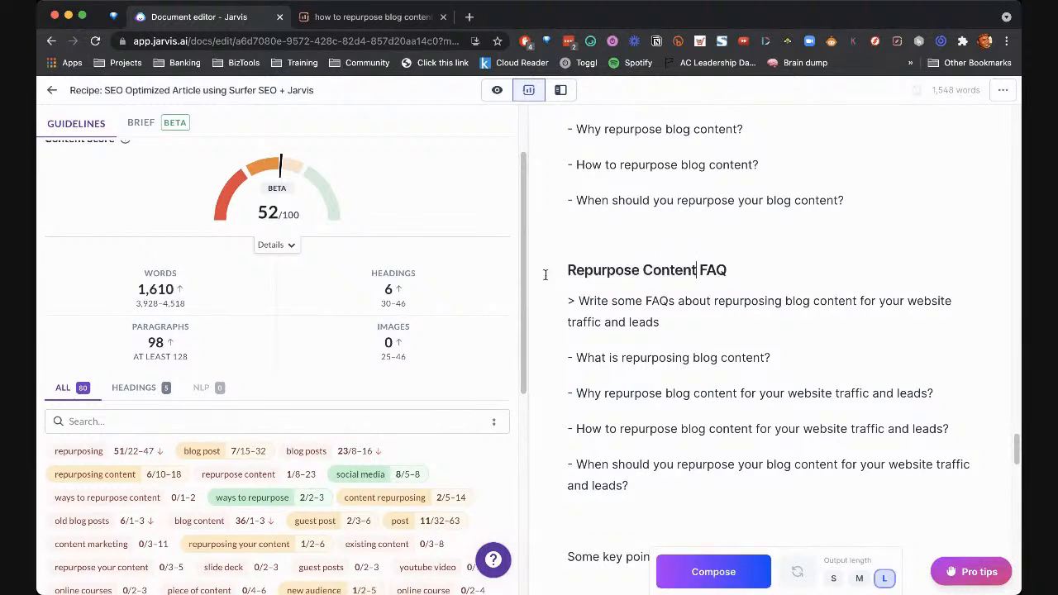
{"action": "left_click", "coordinate": [769, 271]}
{"action": "double_click", "coordinate": [601, 270]}
{"action": "type", "text": "Content"}
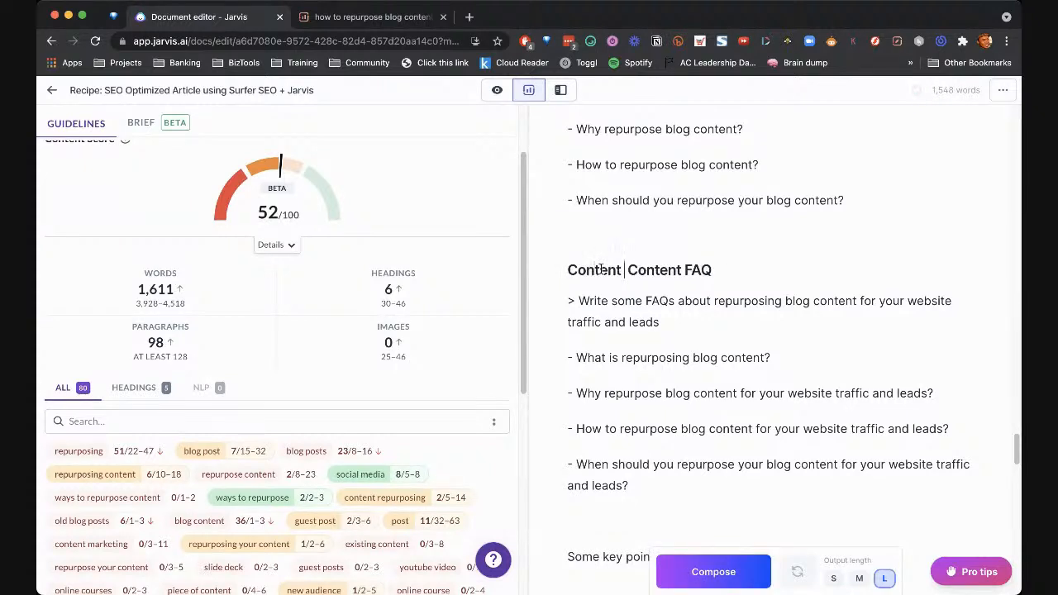
{"action": "type", "text": " repurposing"}
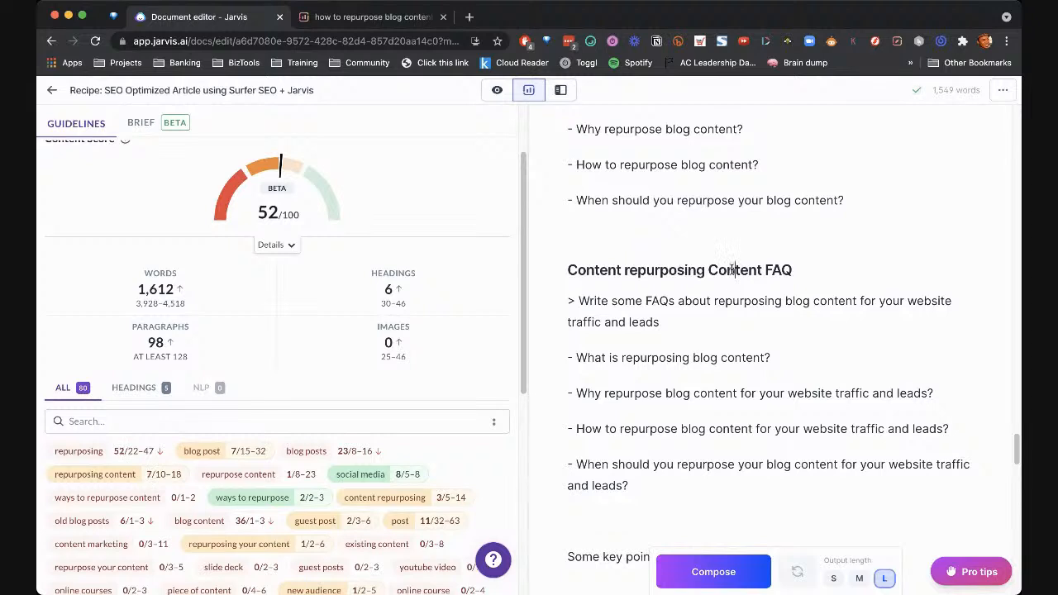
{"action": "double_click", "coordinate": [732, 269]}
{"action": "key", "text": "BackSpace"}
Accept the Grammarly suggestion that removes the duplicate "the" before "image titles" in the STEP 7 checklist
{"action": "scroll", "coordinate": [744, 273], "scroll_direction": "down", "scroll_amount": 1}
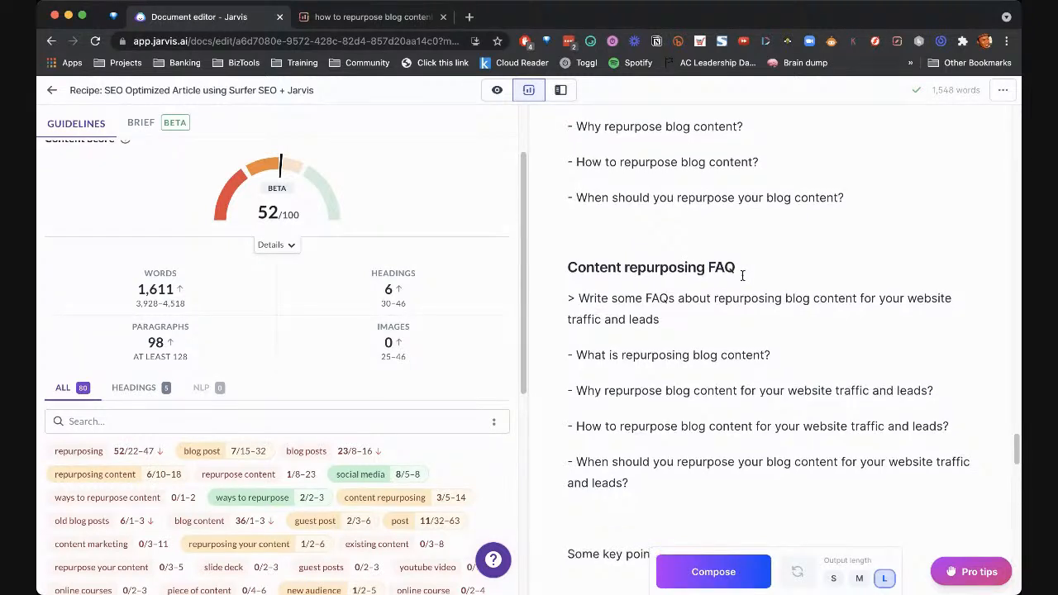
{"action": "scroll", "coordinate": [720, 390], "scroll_direction": "down", "scroll_amount": 2}
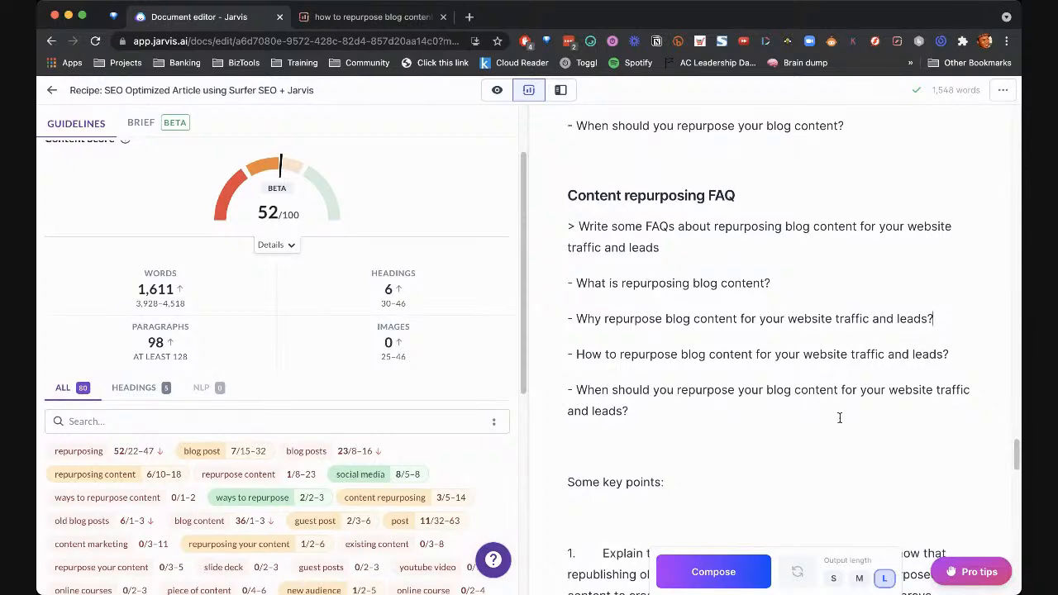
{"action": "scroll", "coordinate": [787, 461], "scroll_direction": "down", "scroll_amount": 5}
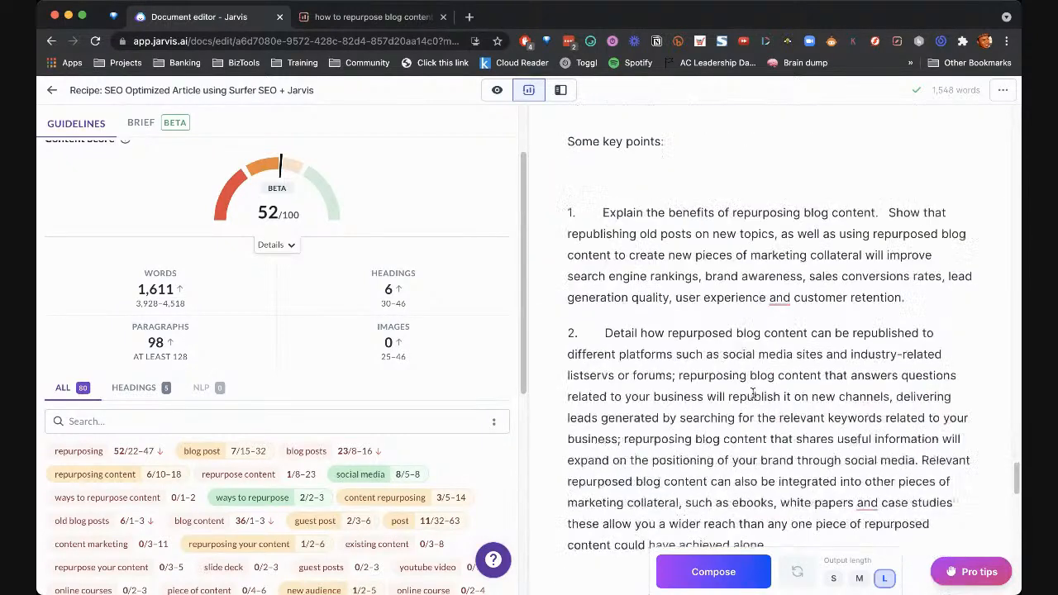
{"action": "scroll", "coordinate": [790, 395], "scroll_direction": "down", "scroll_amount": 12}
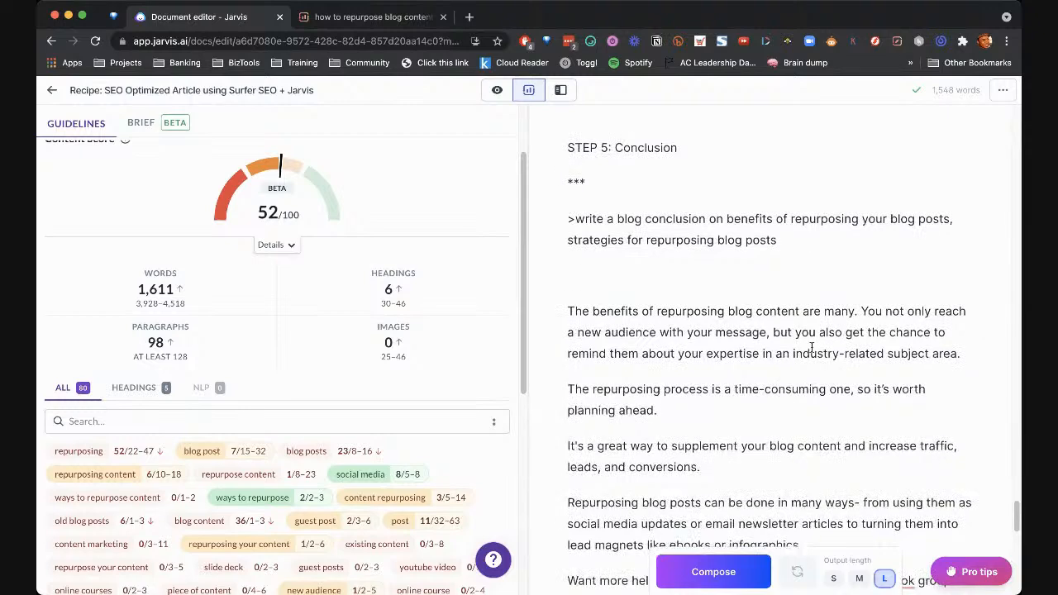
{"action": "scroll", "coordinate": [777, 308], "scroll_direction": "down", "scroll_amount": 4}
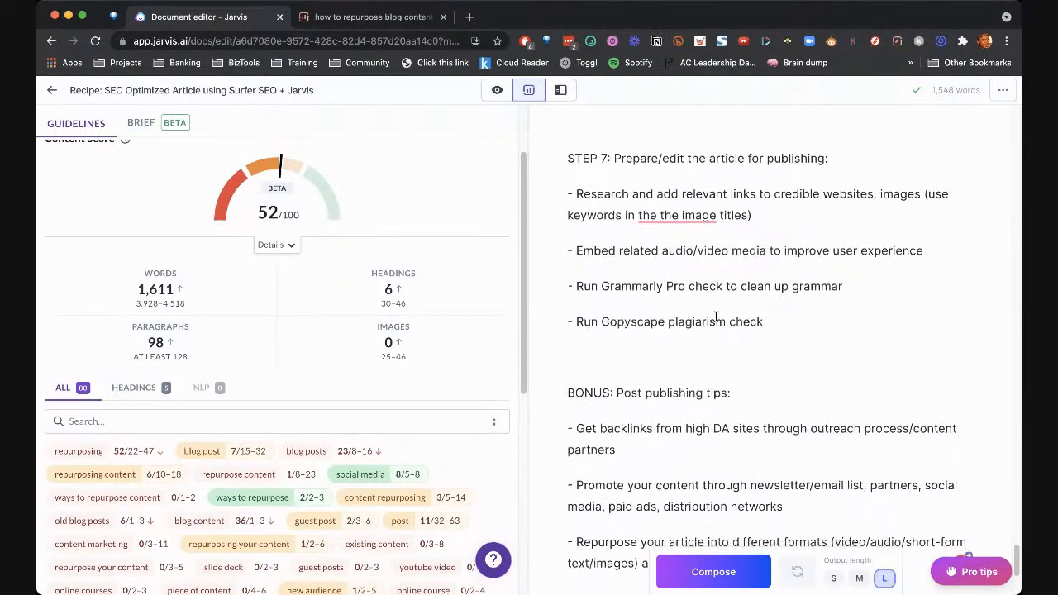
{"action": "mouse_move", "coordinate": [678, 208]}
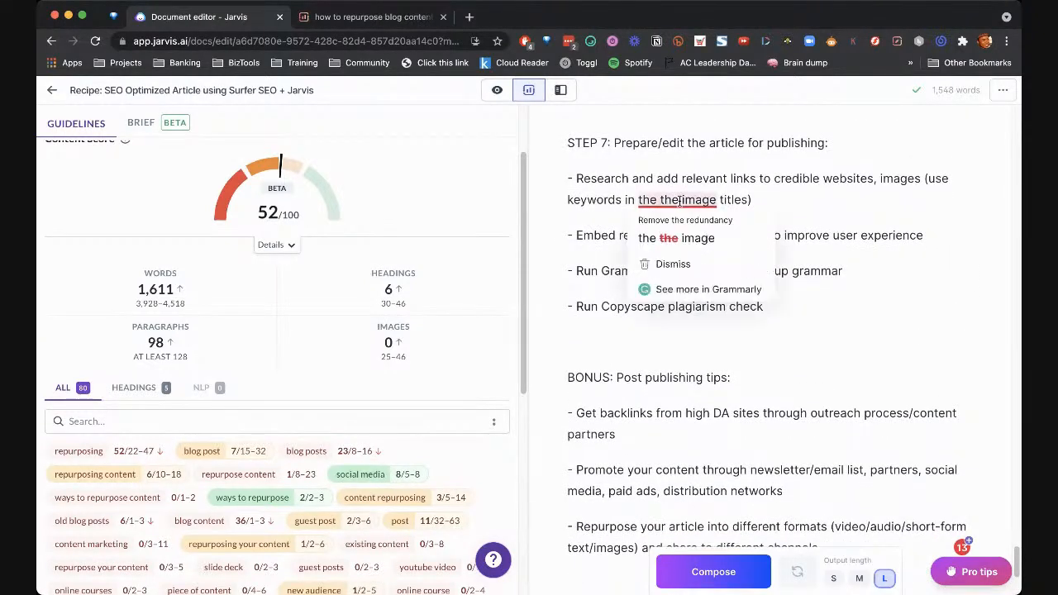
{"action": "left_click", "coordinate": [688, 228]}
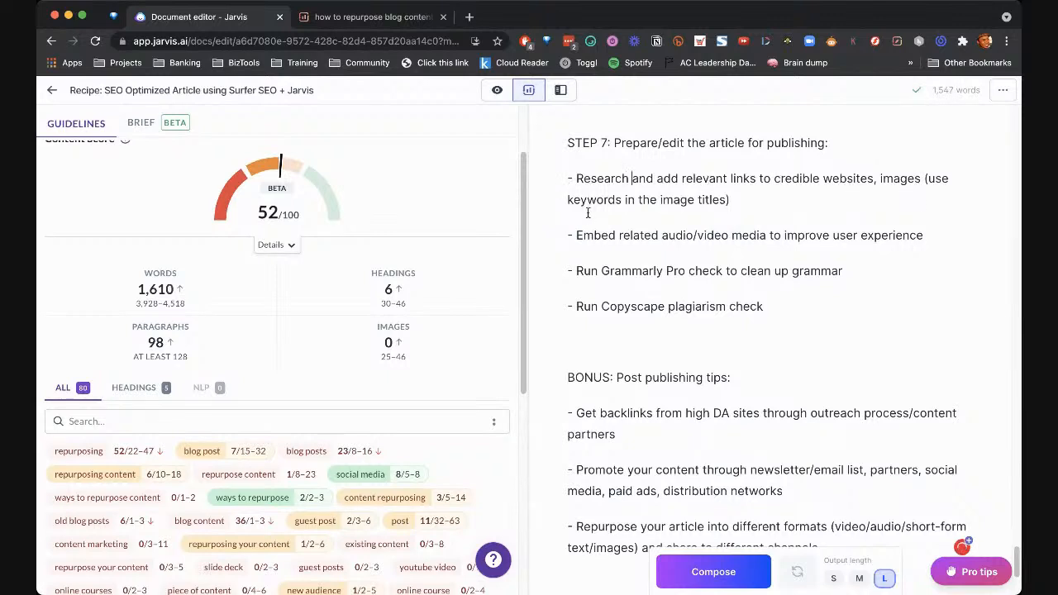
Review the STEP 7 checklist items on links, images, embedded media and the Grammarly check, and return to section 1
{"action": "mouse_move", "coordinate": [334, 198]}
{"action": "double_click", "coordinate": [891, 179]}
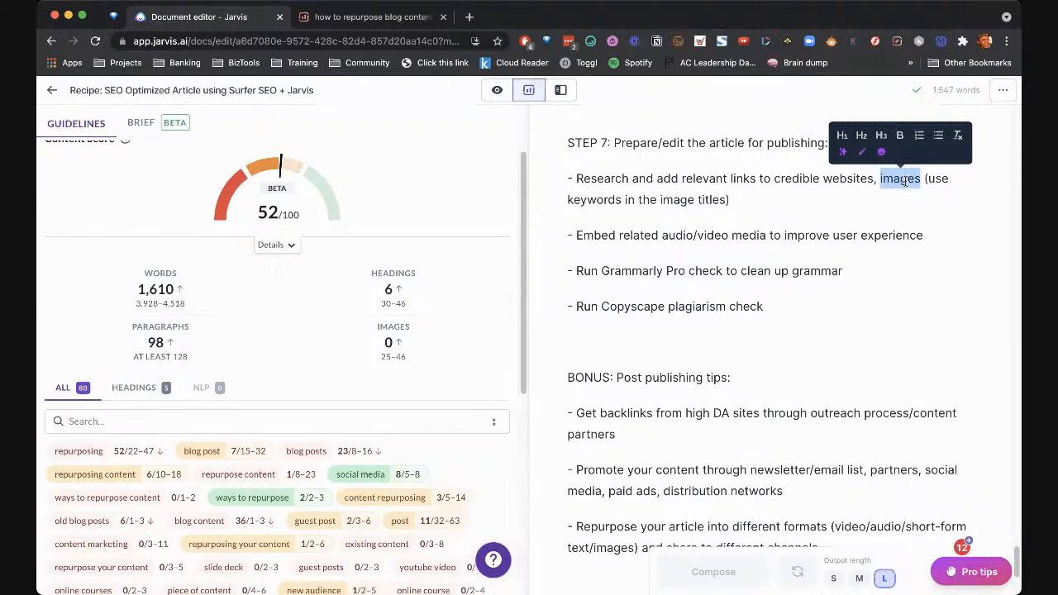
{"action": "mouse_move", "coordinate": [285, 191]}
{"action": "left_click", "coordinate": [798, 258]}
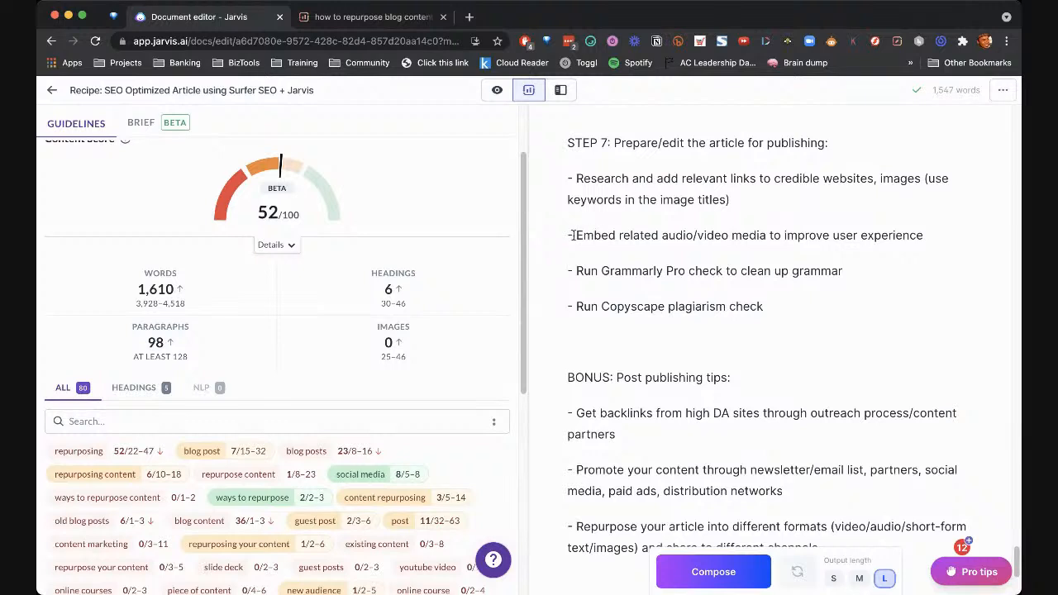
{"action": "left_click_drag", "start_coordinate": [572, 235], "coordinate": [759, 237]}
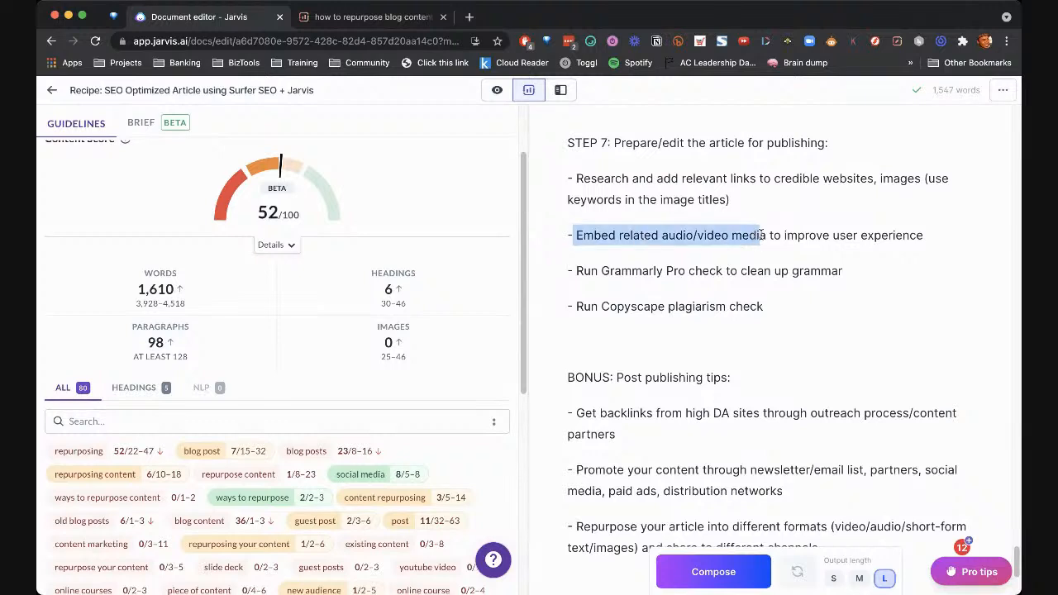
{"action": "left_click", "coordinate": [671, 238]}
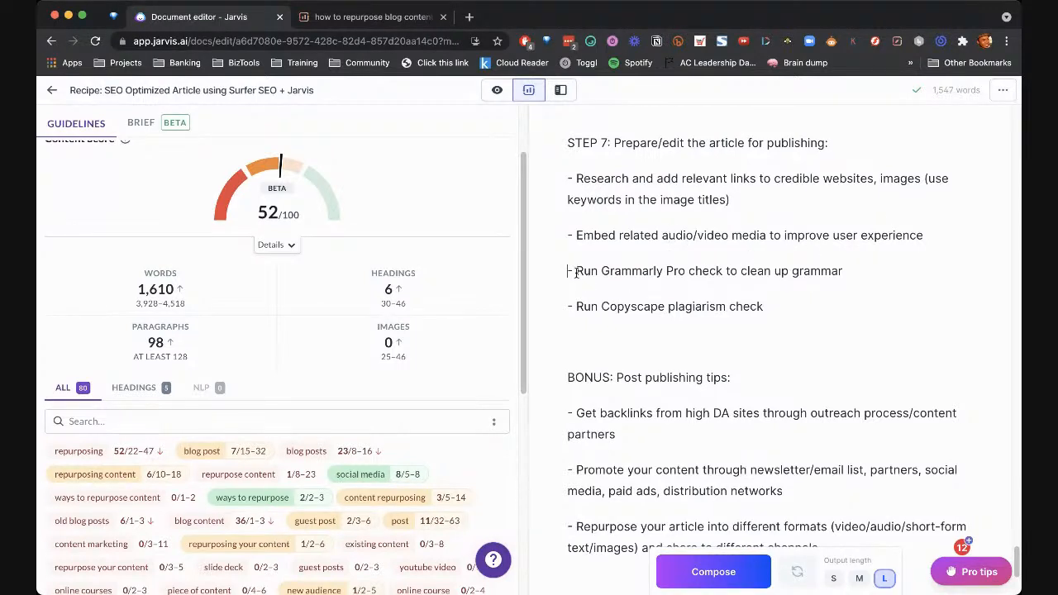
{"action": "left_click_drag", "start_coordinate": [576, 274], "coordinate": [885, 271]}
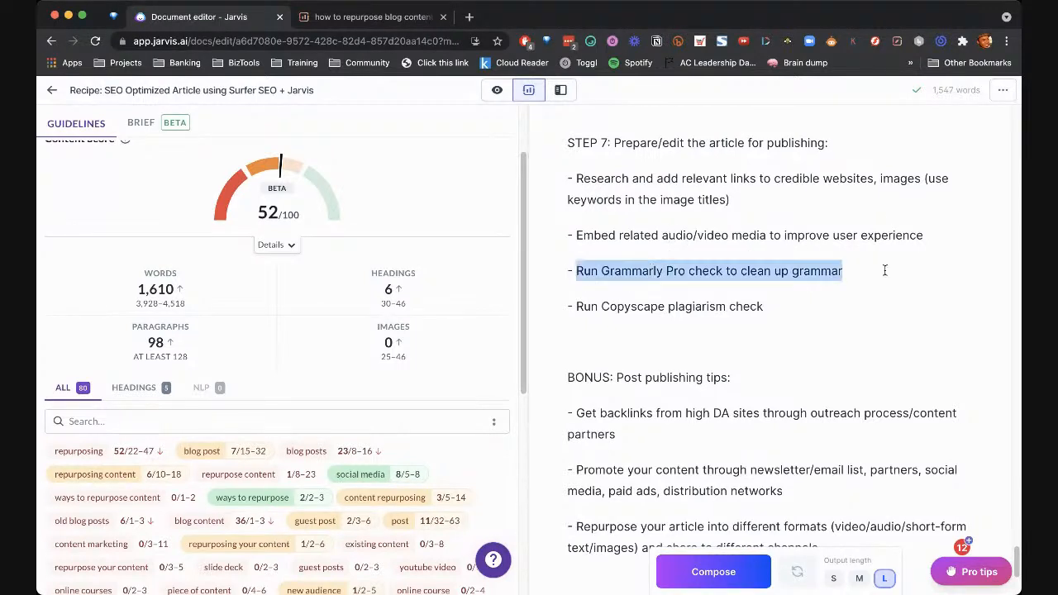
{"action": "left_click", "coordinate": [579, 275]}
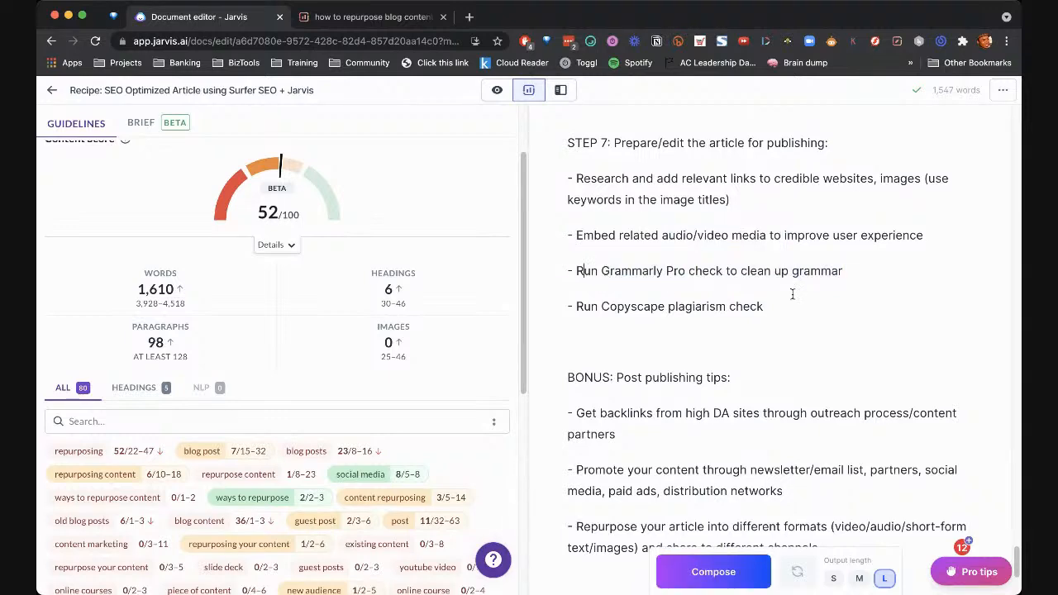
{"action": "scroll", "coordinate": [719, 203], "scroll_direction": "up", "scroll_amount": 15}
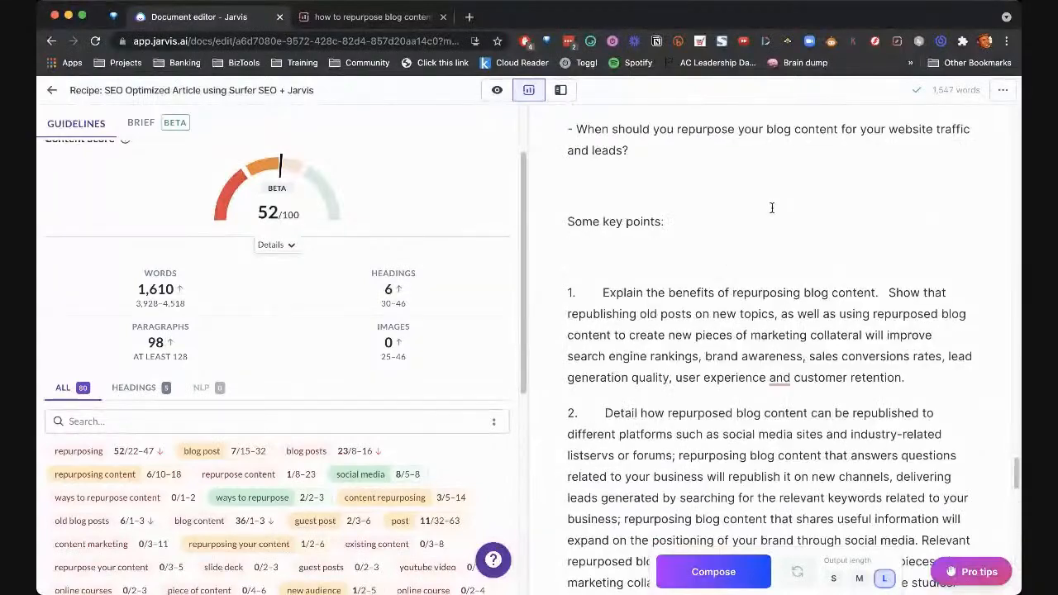
{"action": "scroll", "coordinate": [786, 212], "scroll_direction": "up", "scroll_amount": 15}
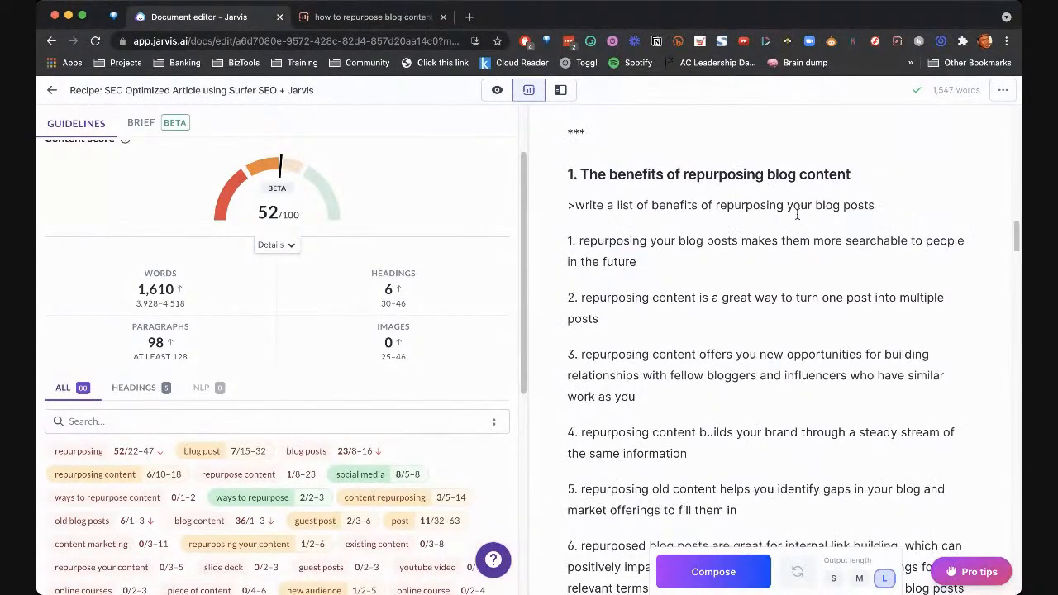
Skim the whole document from STEP 1 down to the STEP 7 checklist and the post publishing tips
{"action": "scroll", "coordinate": [797, 214], "scroll_direction": "up", "scroll_amount": 10}
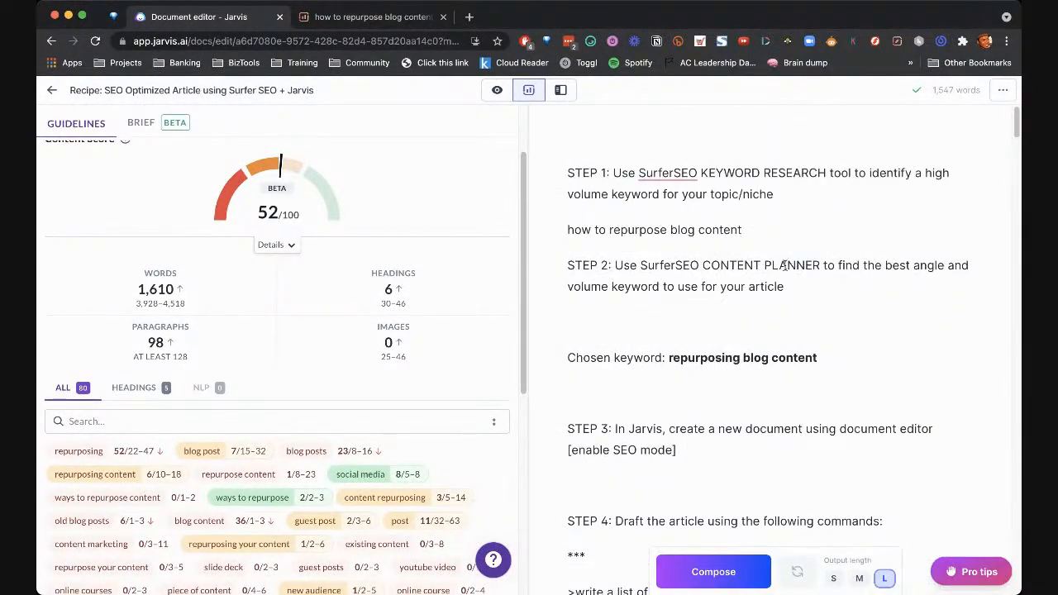
{"action": "scroll", "coordinate": [782, 305], "scroll_direction": "down", "scroll_amount": 5}
{"action": "scroll", "coordinate": [781, 305], "scroll_direction": "down", "scroll_amount": 15}
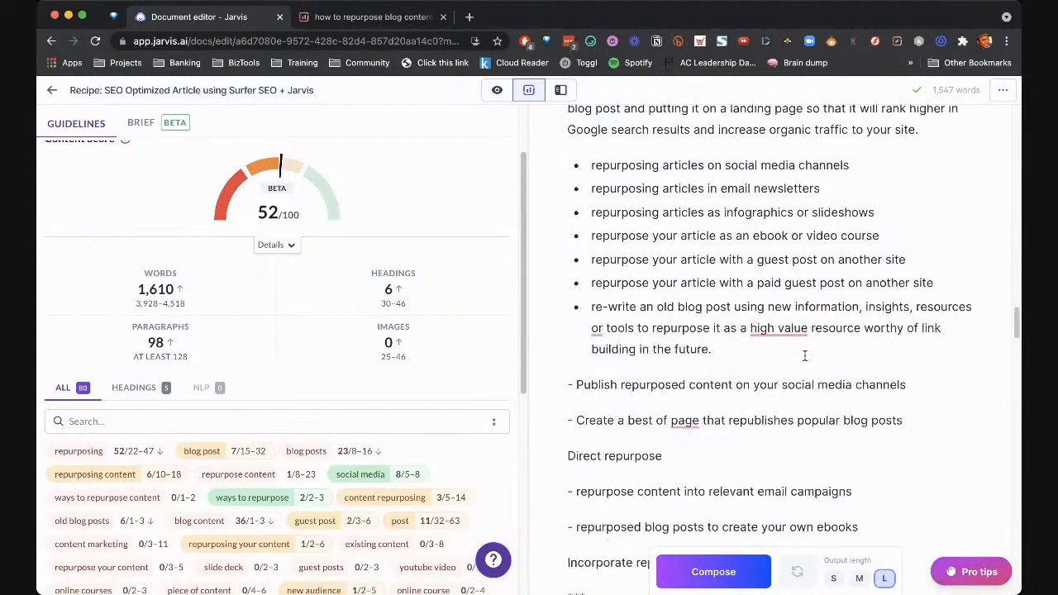
{"action": "scroll", "coordinate": [804, 356], "scroll_direction": "down", "scroll_amount": 20}
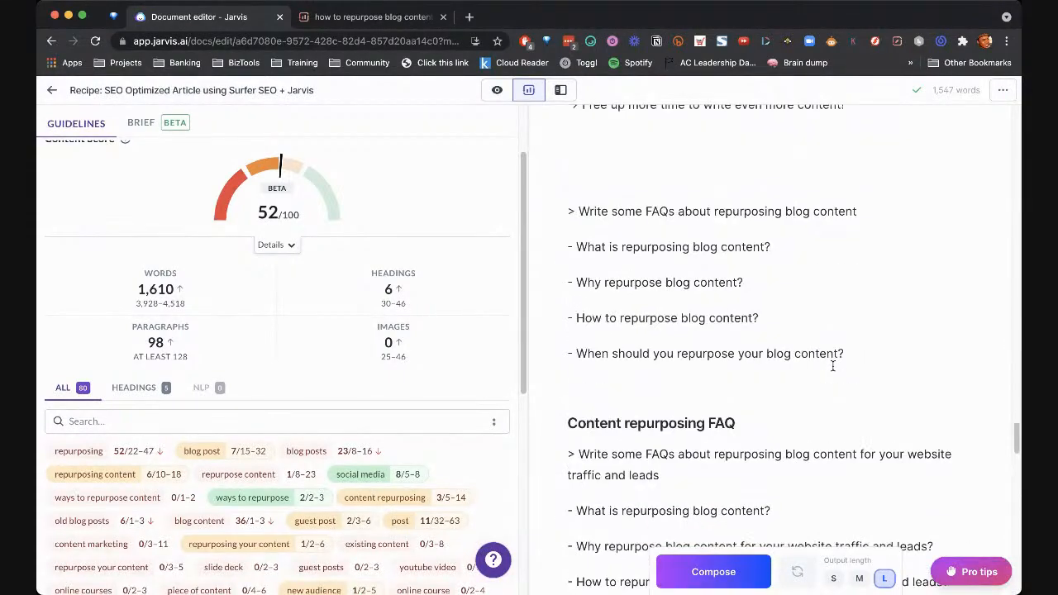
{"action": "scroll", "coordinate": [832, 366], "scroll_direction": "up", "scroll_amount": 2}
{"action": "scroll", "coordinate": [833, 366], "scroll_direction": "down", "scroll_amount": 10}
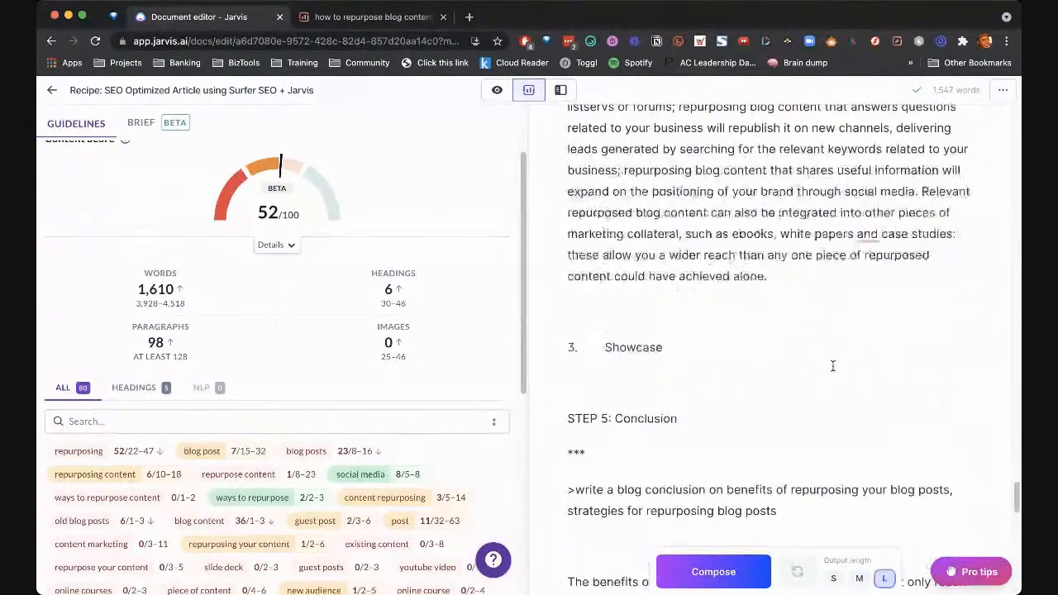
{"action": "scroll", "coordinate": [832, 366], "scroll_direction": "down", "scroll_amount": 15}
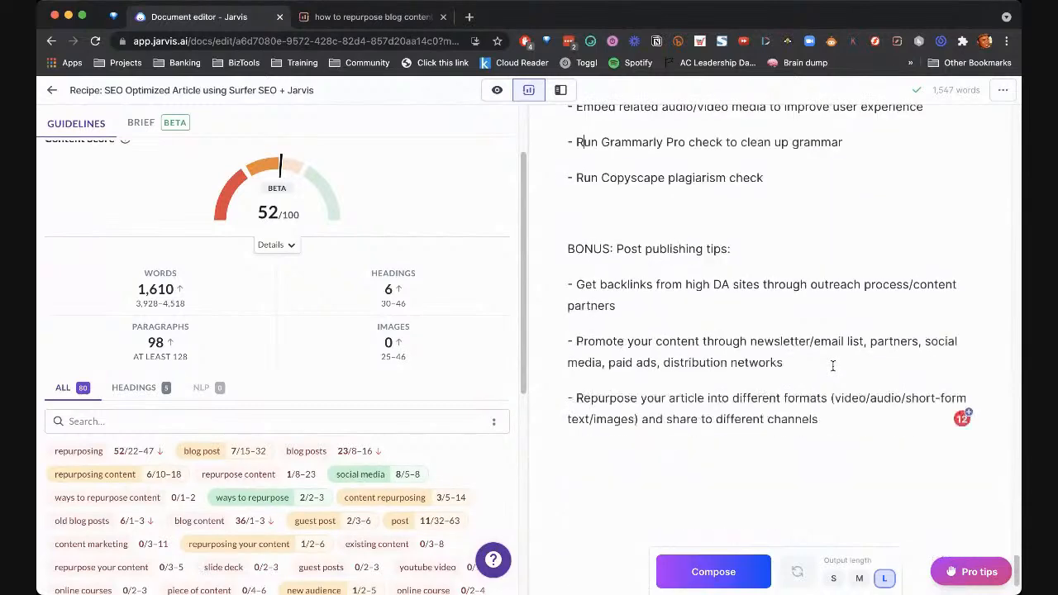
{"action": "scroll", "coordinate": [755, 285], "scroll_direction": "up", "scroll_amount": 2}
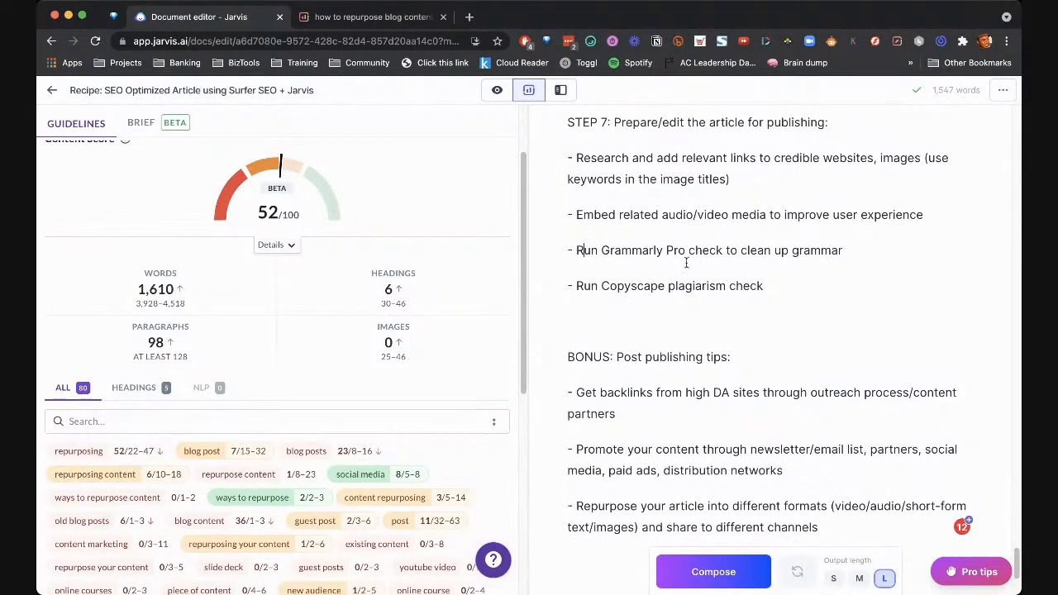
Review the Grammarly Pro and Copyscape plagiarism check items in STEP 7, and view the explanation of the content score
{"action": "left_click_drag", "start_coordinate": [864, 253], "coordinate": [558, 251]}
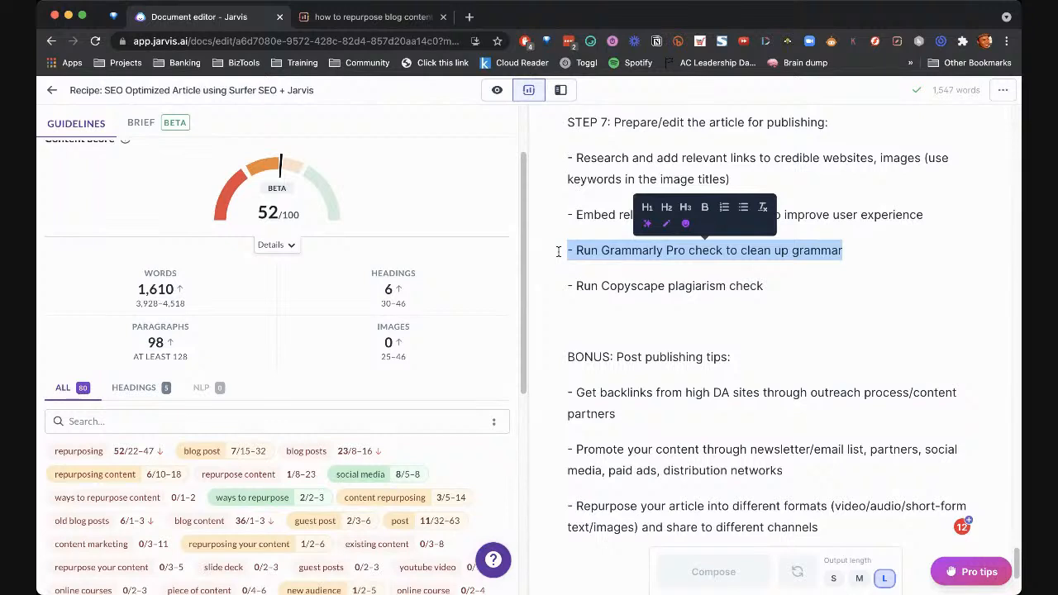
{"action": "left_click", "coordinate": [562, 286]}
{"action": "left_click_drag", "start_coordinate": [562, 286], "coordinate": [763, 286]}
{"action": "left_click", "coordinate": [666, 287]}
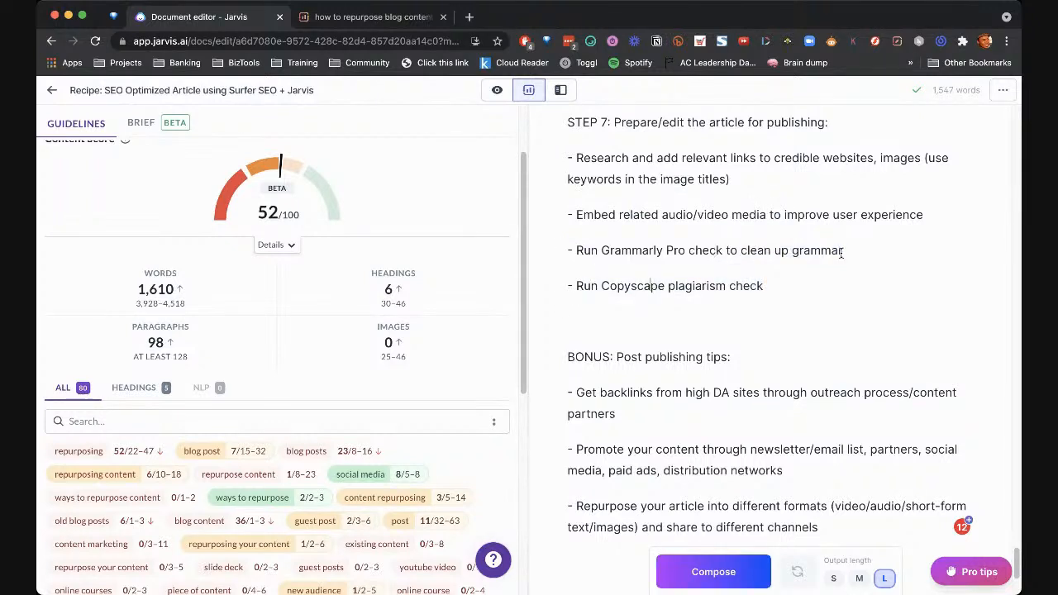
{"action": "left_click_drag", "start_coordinate": [841, 253], "coordinate": [570, 252]}
{"action": "left_click", "coordinate": [945, 222]}
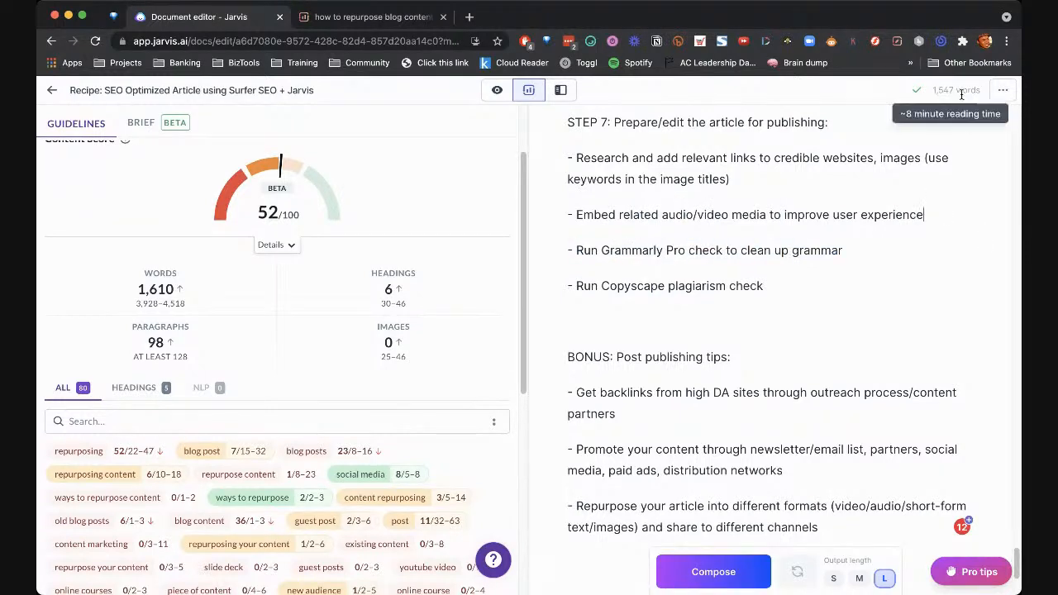
{"action": "mouse_move", "coordinate": [231, 212]}
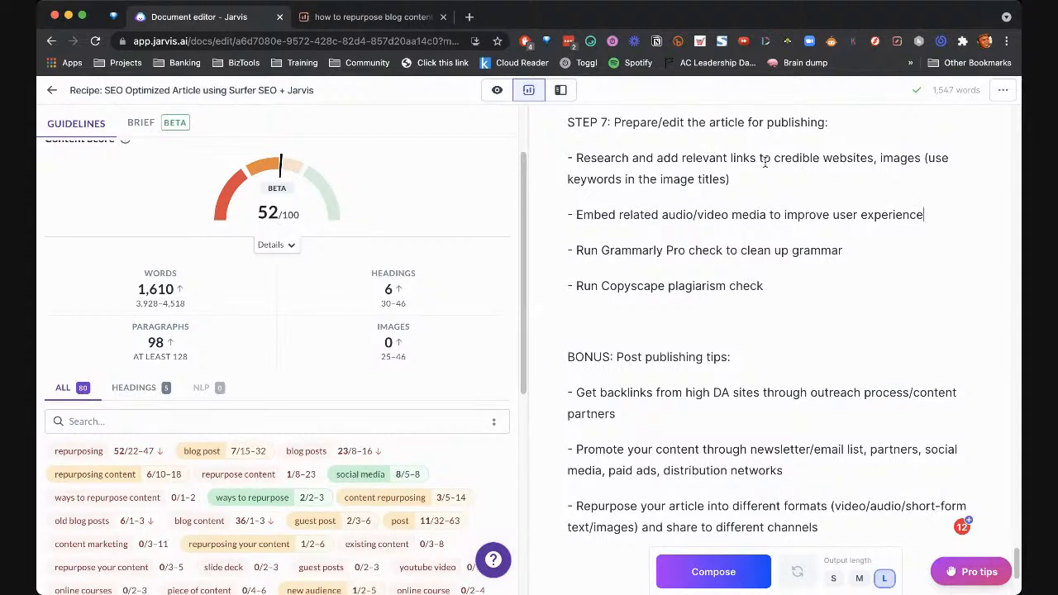
{"action": "left_click_drag", "start_coordinate": [602, 252], "coordinate": [668, 250]}
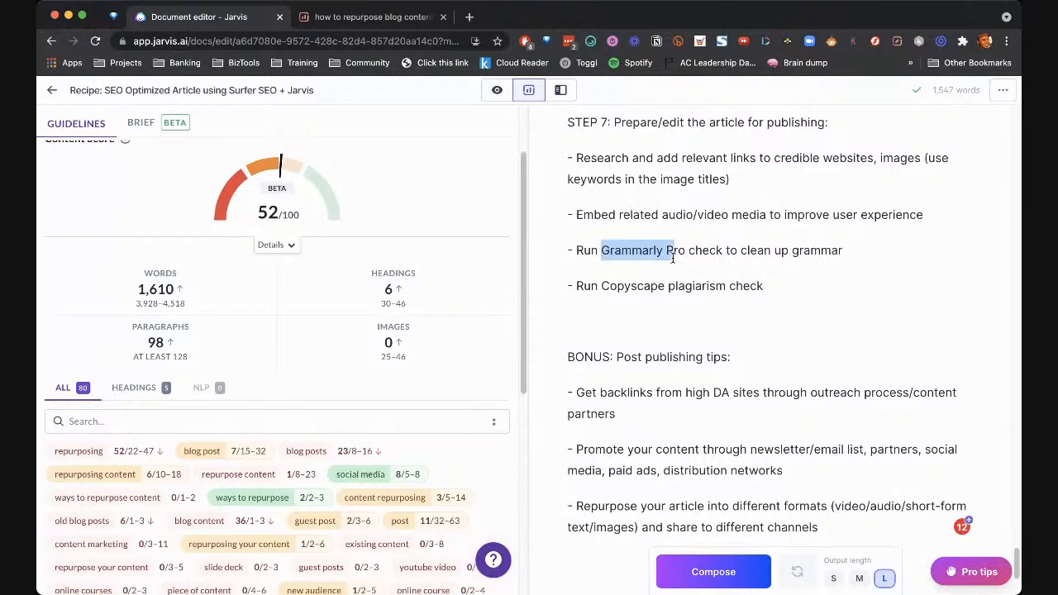
{"action": "left_click", "coordinate": [681, 252]}
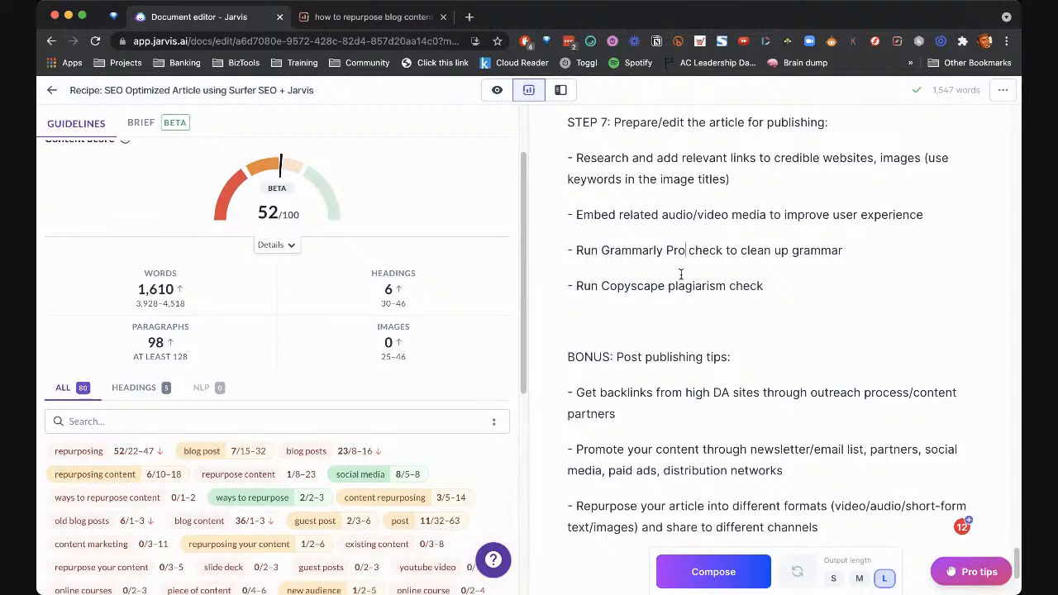
{"action": "left_click", "coordinate": [728, 286]}
{"action": "left_click", "coordinate": [743, 286]}
{"action": "scroll", "coordinate": [746, 286], "scroll_direction": "down", "scroll_amount": 3}
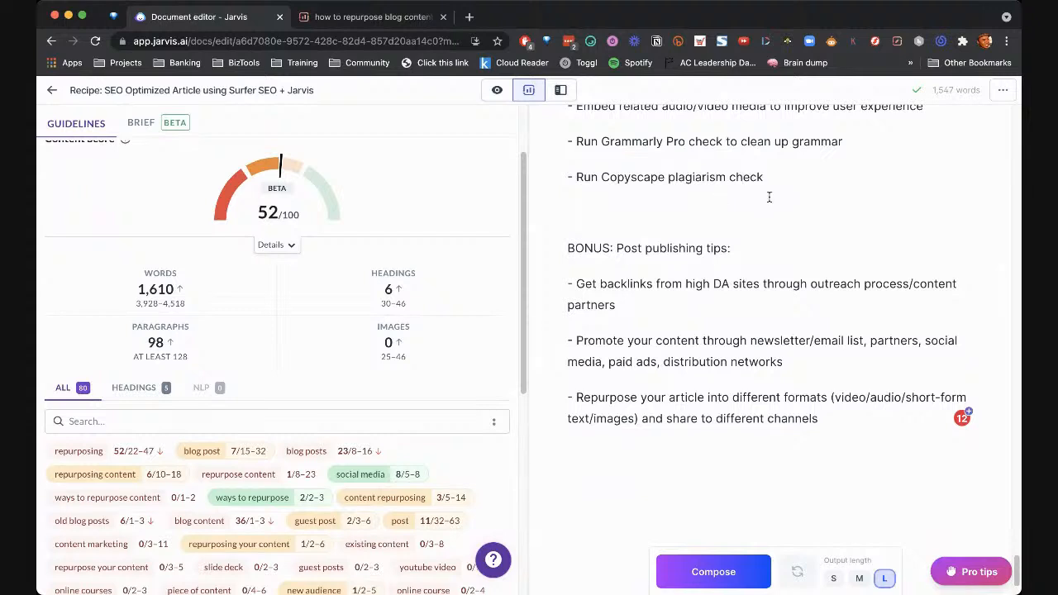
{"action": "mouse_move", "coordinate": [317, 184]}
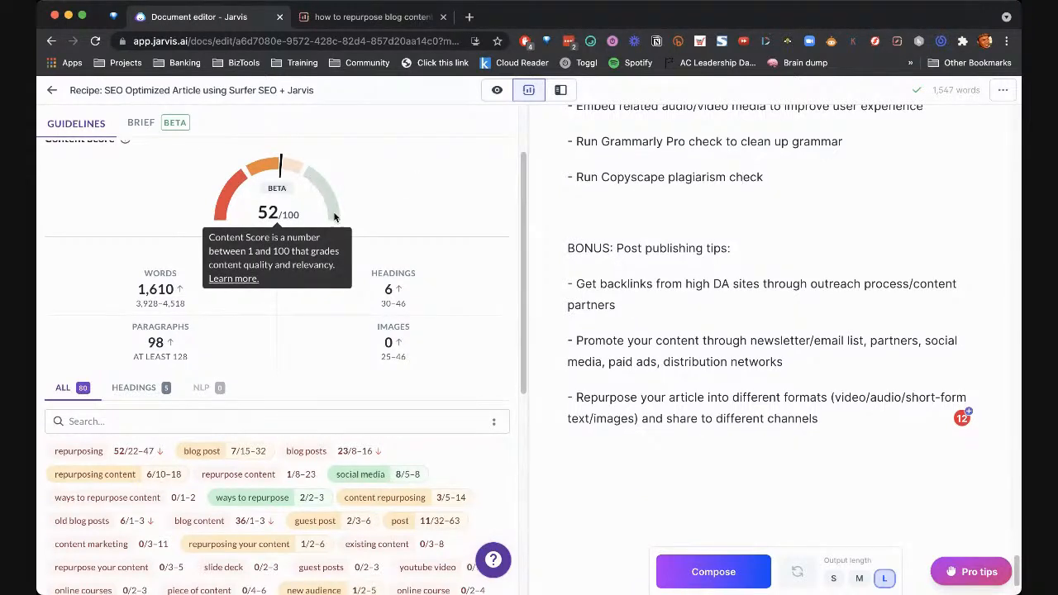
Review the BONUS post publishing tips on backlinks, promotion channels and repurposing the article into different formats
{"action": "scroll", "coordinate": [744, 289], "scroll_direction": "up", "scroll_amount": 2}
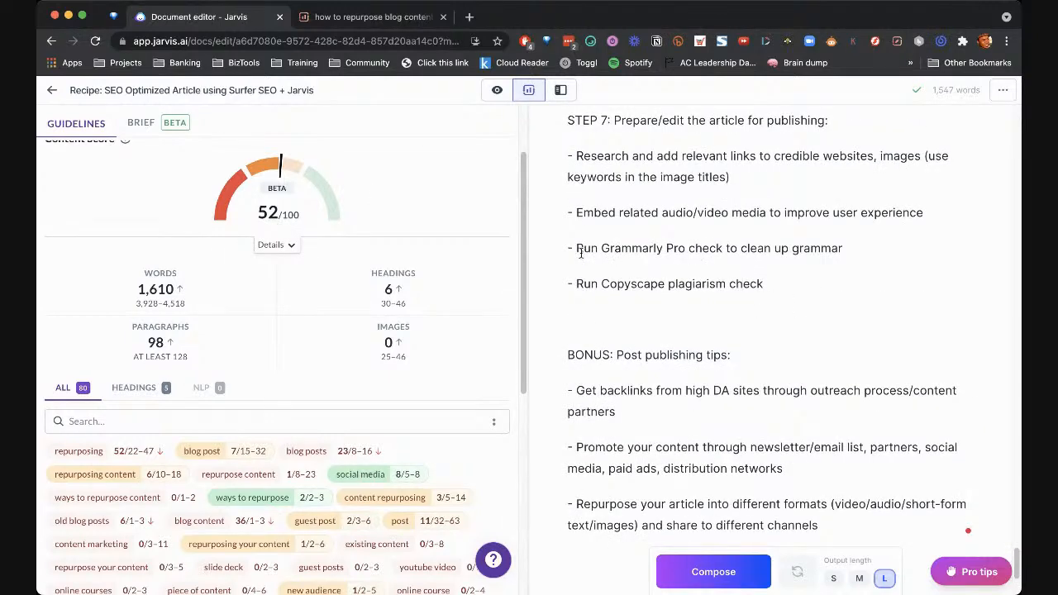
{"action": "left_click_drag", "start_coordinate": [576, 355], "coordinate": [798, 364]}
{"action": "left_click", "coordinate": [552, 323]}
{"action": "scroll", "coordinate": [770, 272], "scroll_direction": "down", "scroll_amount": 2}
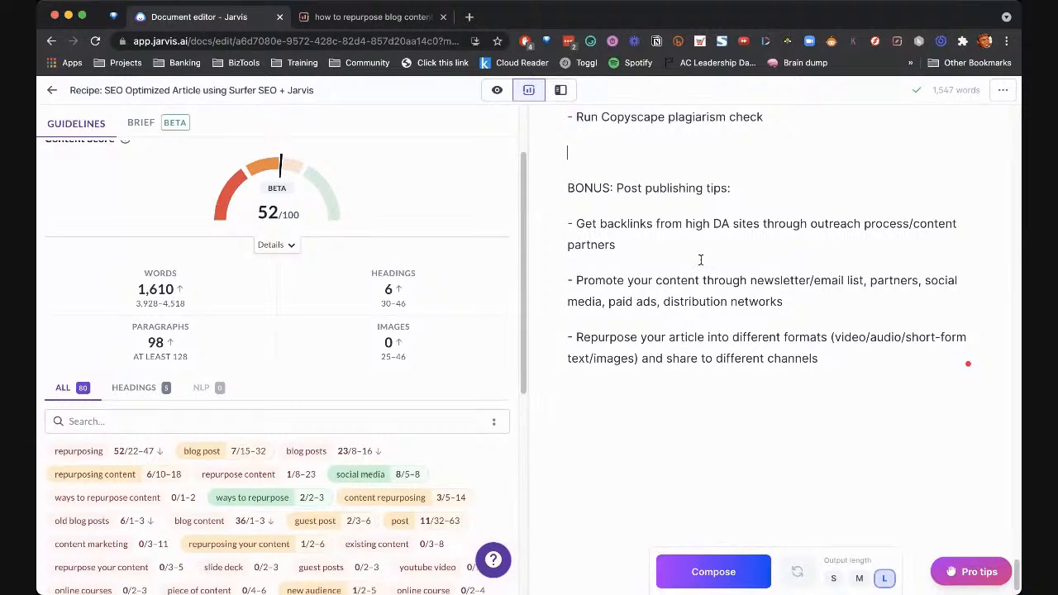
{"action": "left_click_drag", "start_coordinate": [616, 245], "coordinate": [588, 221]}
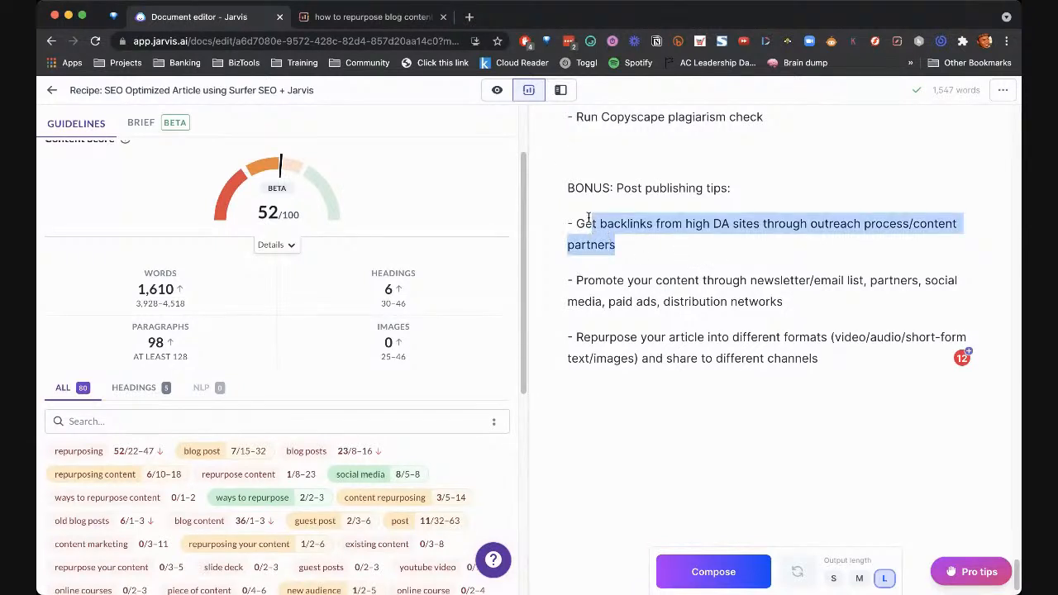
{"action": "left_click", "coordinate": [723, 224]}
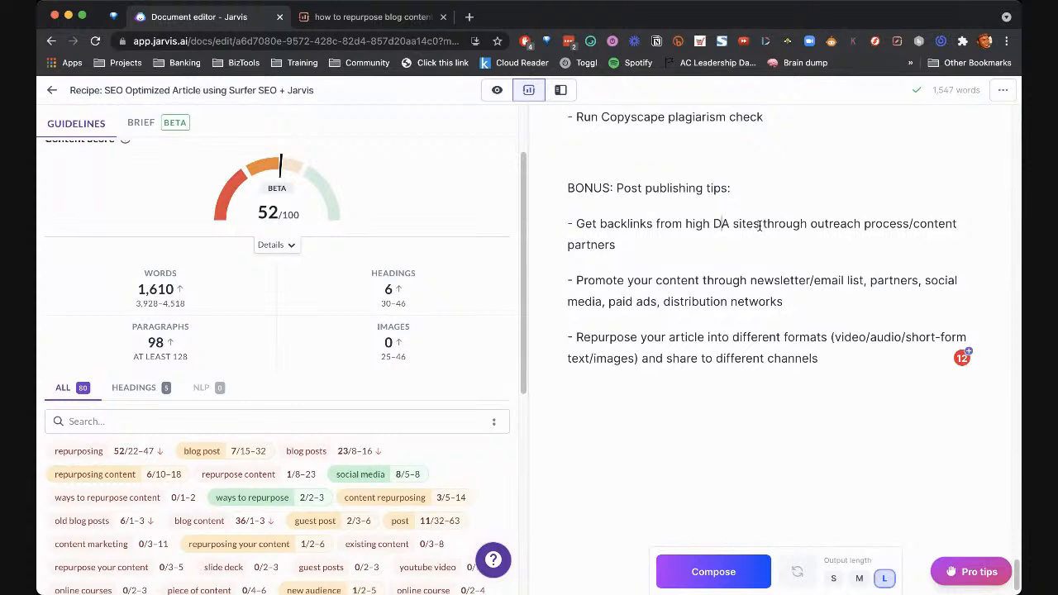
{"action": "left_click", "coordinate": [766, 299]}
{"action": "scroll", "coordinate": [809, 283], "scroll_direction": "down", "scroll_amount": 1}
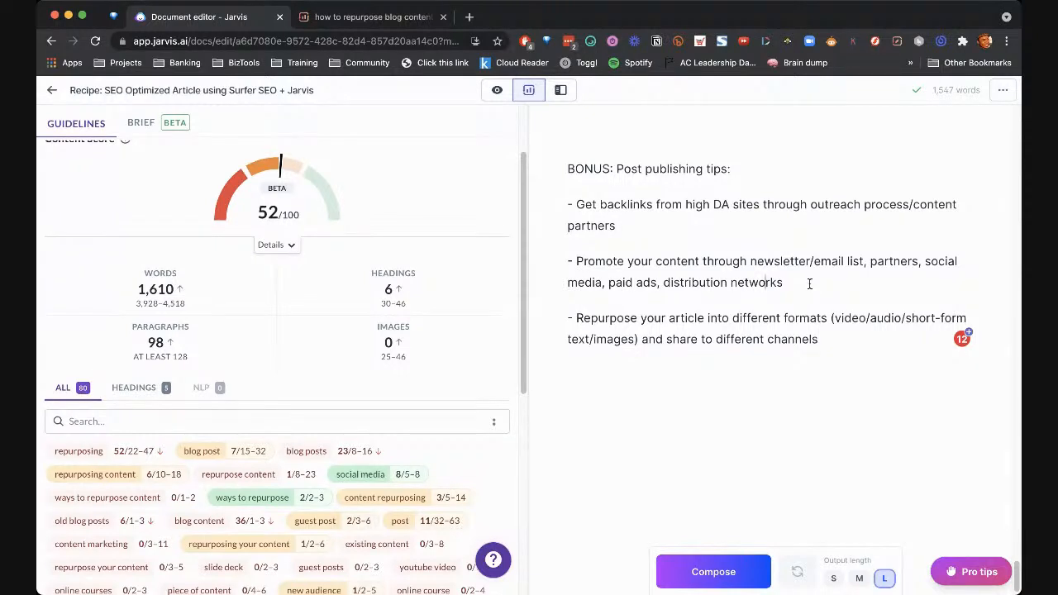
{"action": "scroll", "coordinate": [827, 248], "scroll_direction": "up", "scroll_amount": 1}
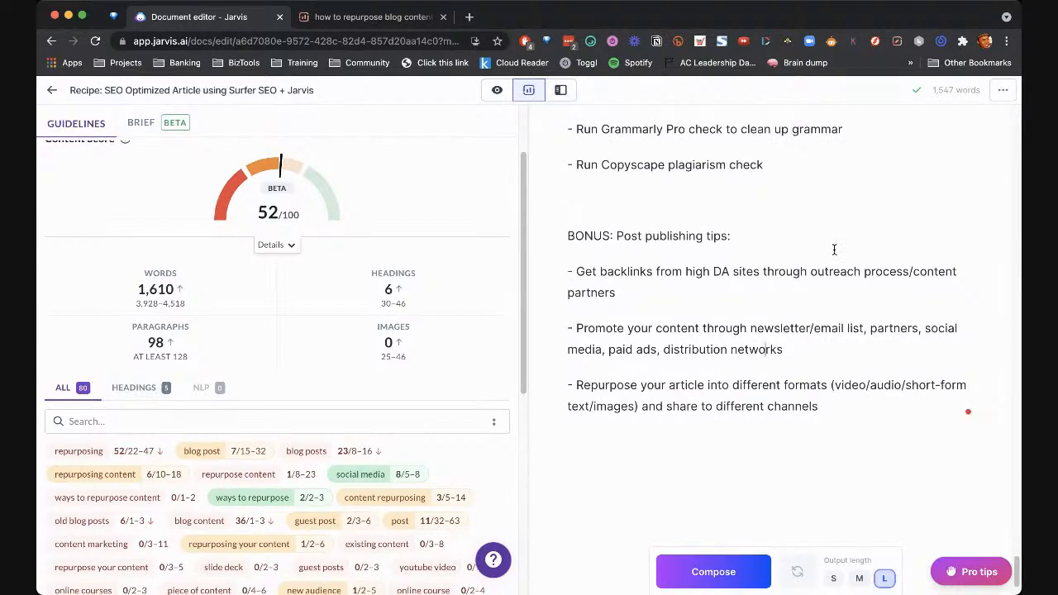
{"action": "scroll", "coordinate": [834, 249], "scroll_direction": "down", "scroll_amount": 1}
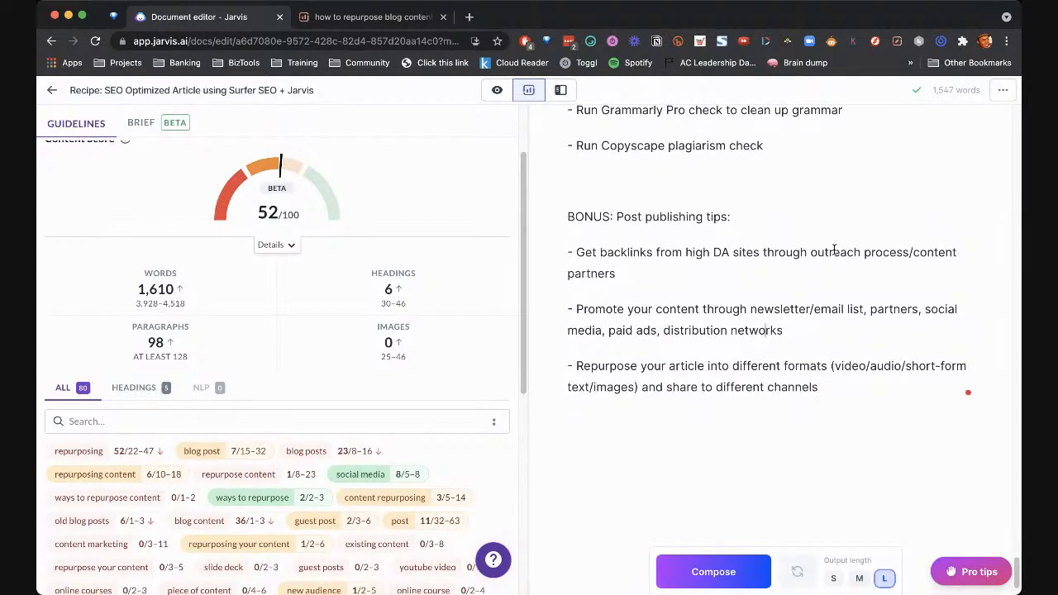
{"action": "left_click_drag", "start_coordinate": [828, 369], "coordinate": [619, 345]}
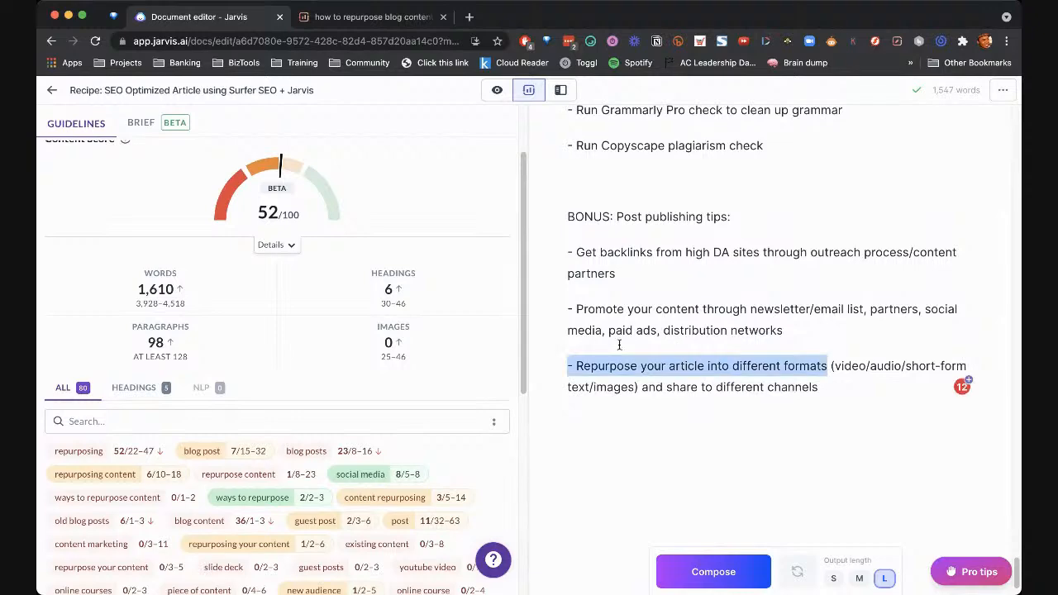
{"action": "left_click", "coordinate": [666, 387]}
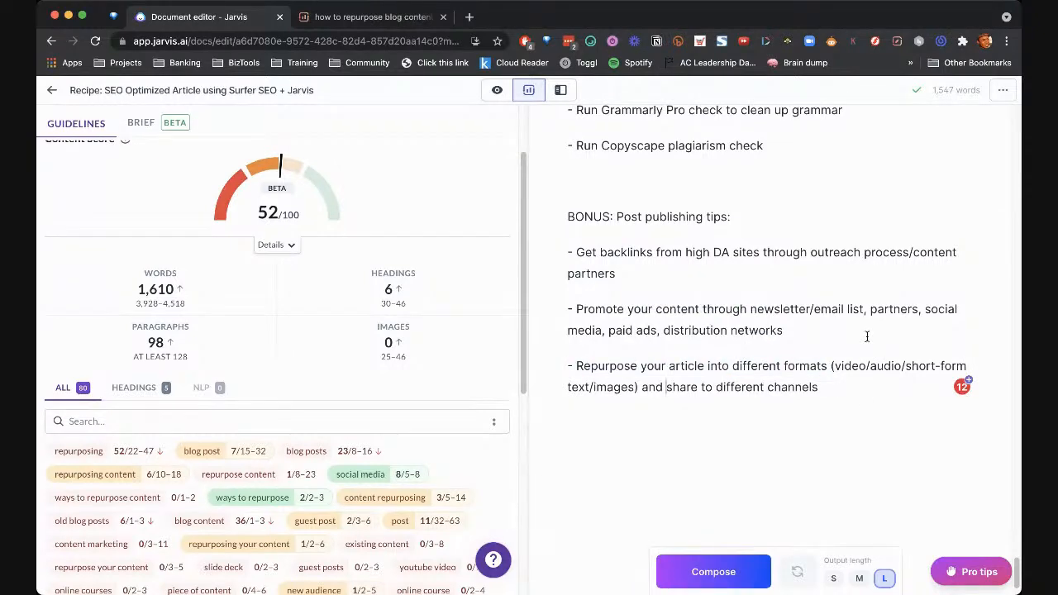
Return to the start of the document, leave it, and open the recipe for SEO-optimized articles using Surfer SEO + Jarvis
{"action": "scroll", "coordinate": [867, 337], "scroll_direction": "up", "scroll_amount": 5}
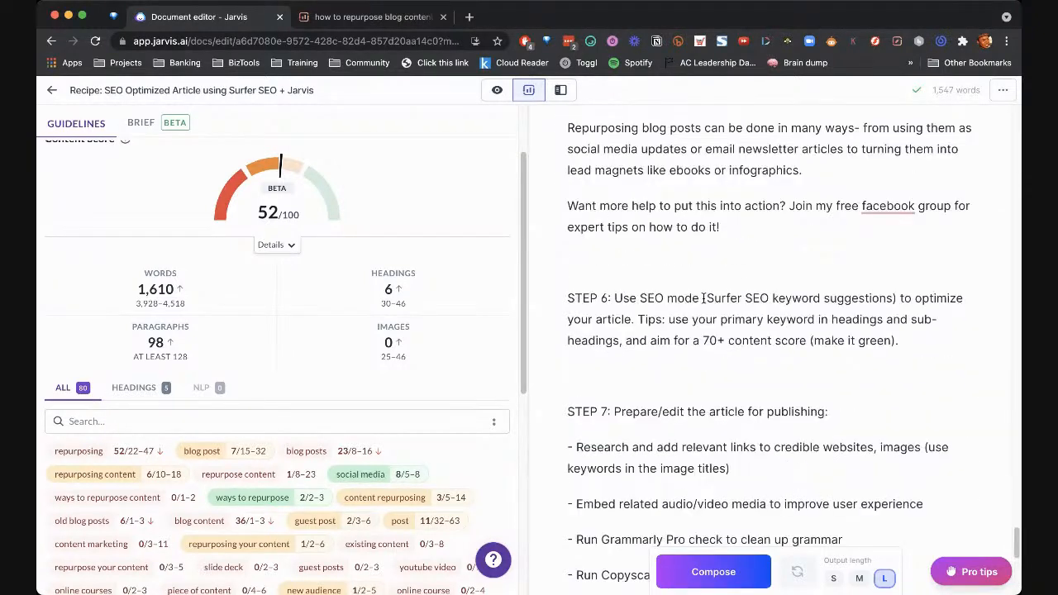
{"action": "scroll", "coordinate": [774, 281], "scroll_direction": "up", "scroll_amount": 20}
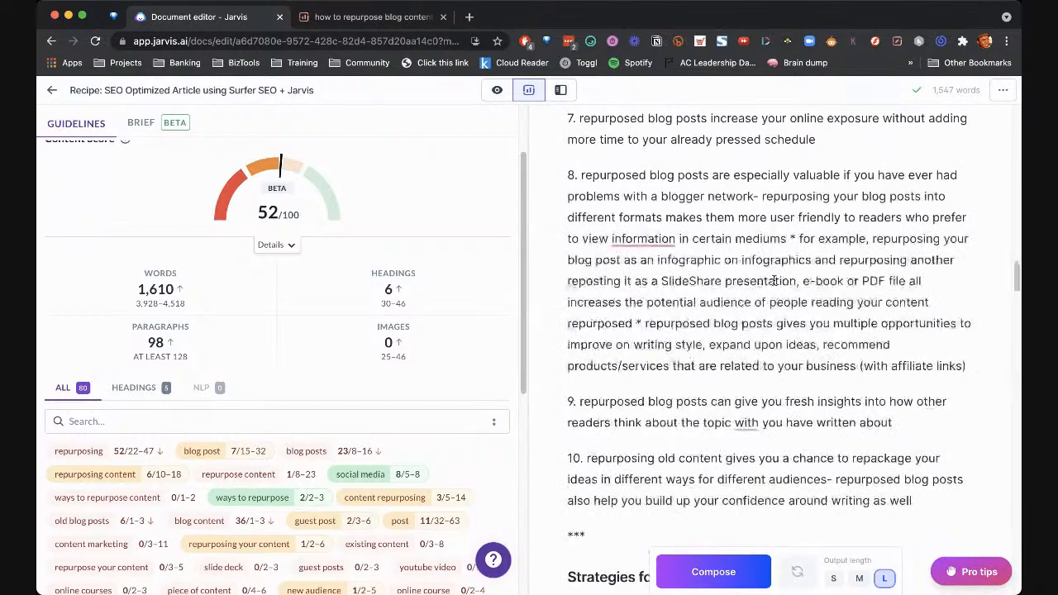
{"action": "scroll", "coordinate": [774, 281], "scroll_direction": "up", "scroll_amount": 15}
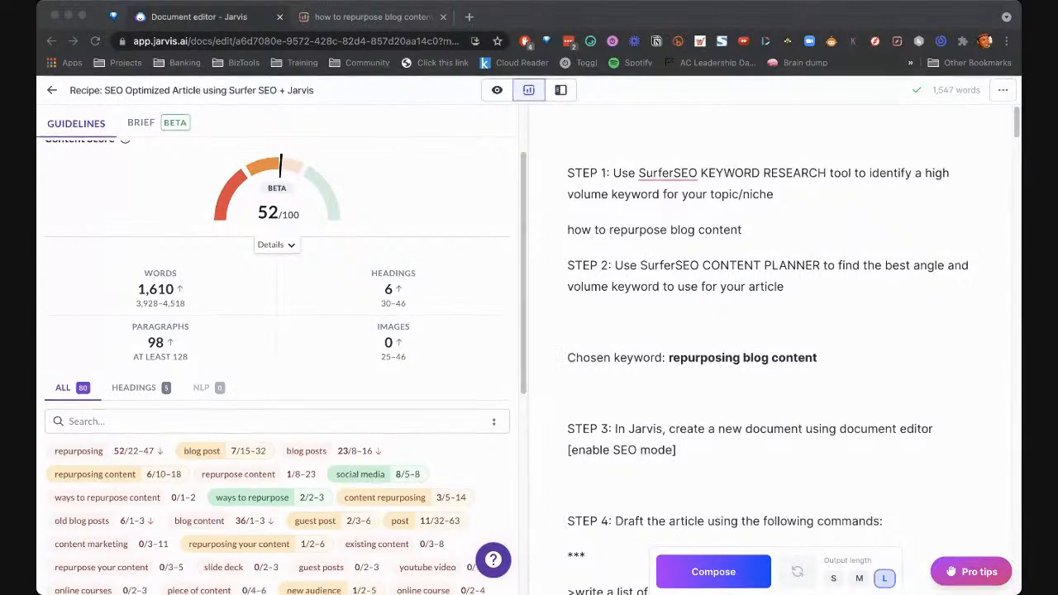
{"action": "left_click", "coordinate": [467, 164]}
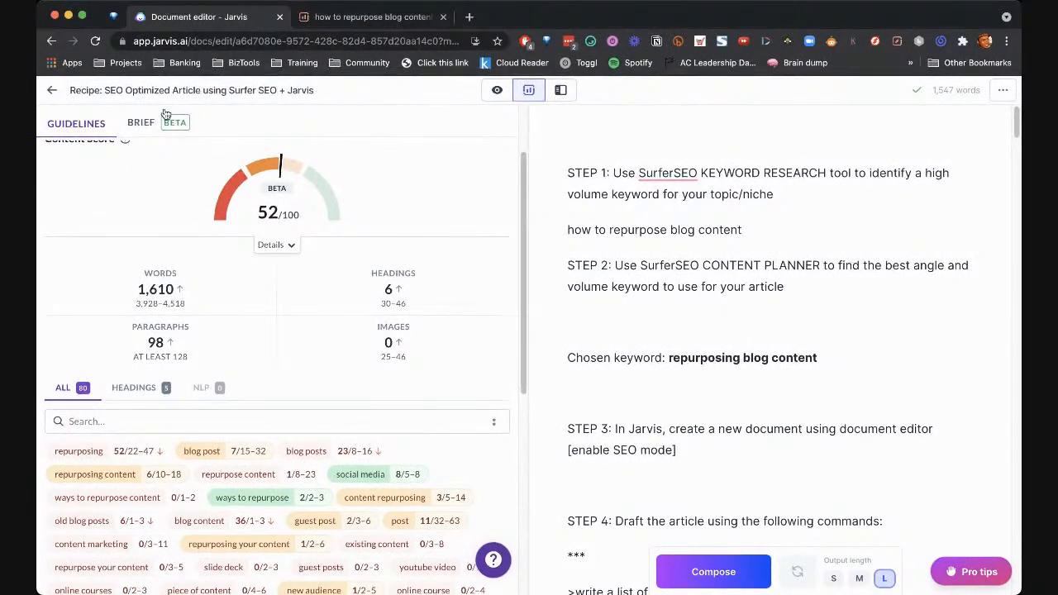
{"action": "left_click", "coordinate": [52, 93]}
{"action": "left_click", "coordinate": [104, 210]}
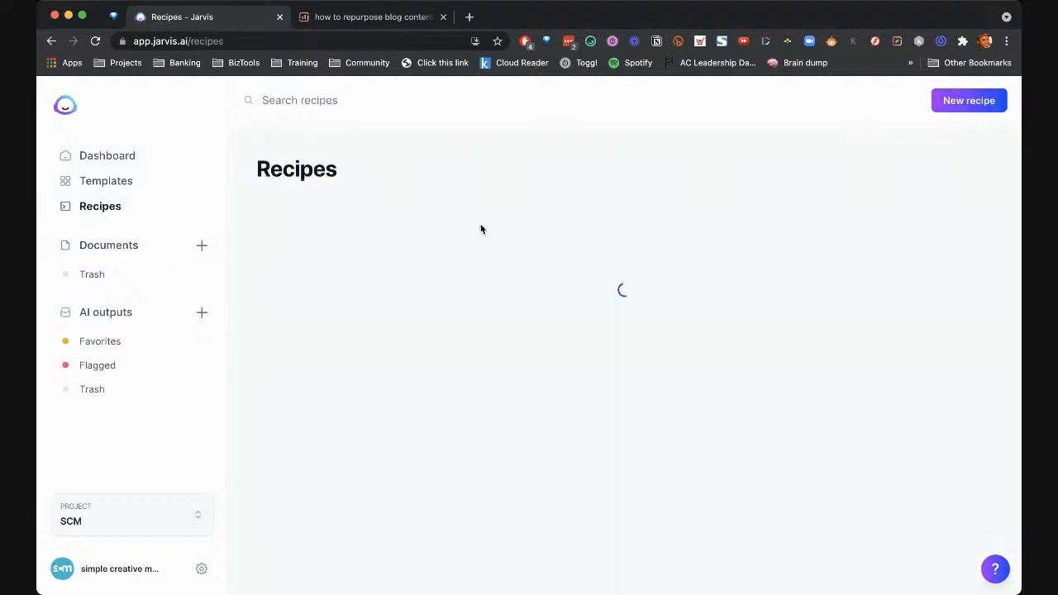
{"action": "left_click", "coordinate": [486, 263]}
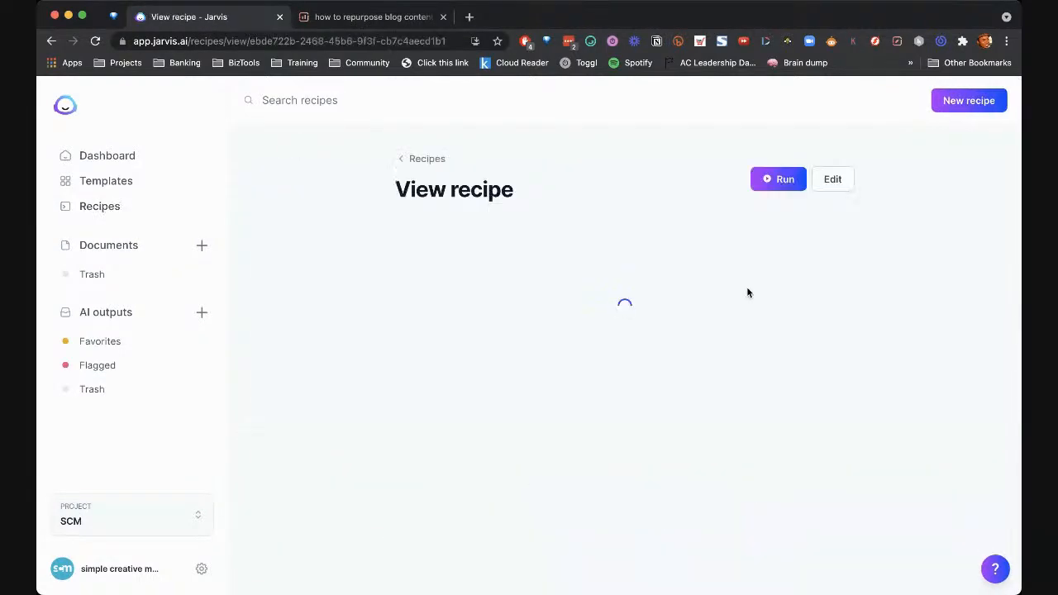
Examine the recipe content from STEP 1 through the STEP 4 commands, highlighting the {BLOG_POST_TOPIC} placeholder after "Chosen keyword"
{"action": "scroll", "coordinate": [879, 332], "scroll_direction": "down", "scroll_amount": 3}
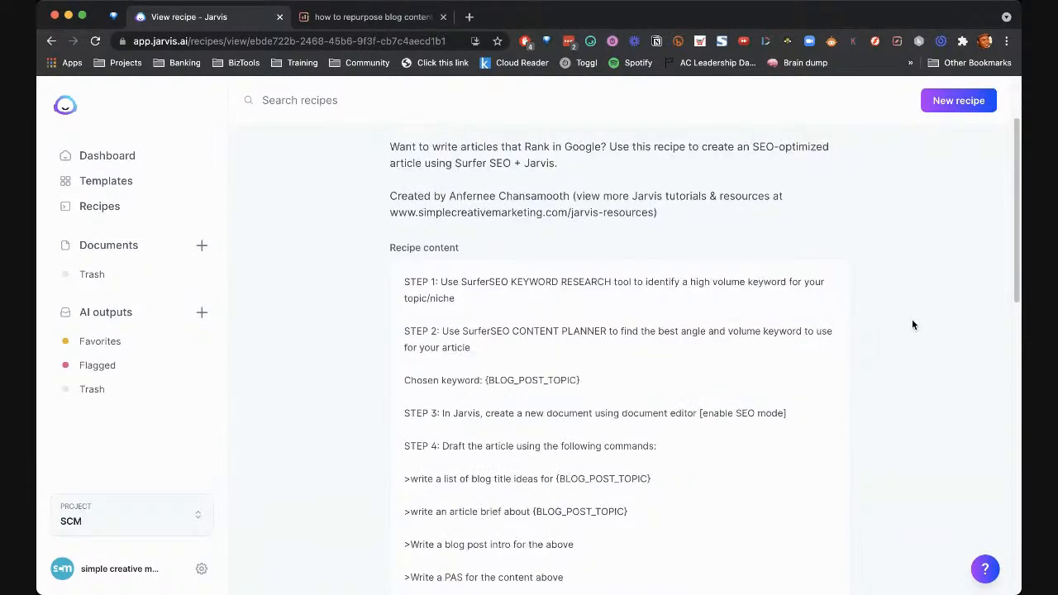
{"action": "scroll", "coordinate": [956, 291], "scroll_direction": "down", "scroll_amount": 1}
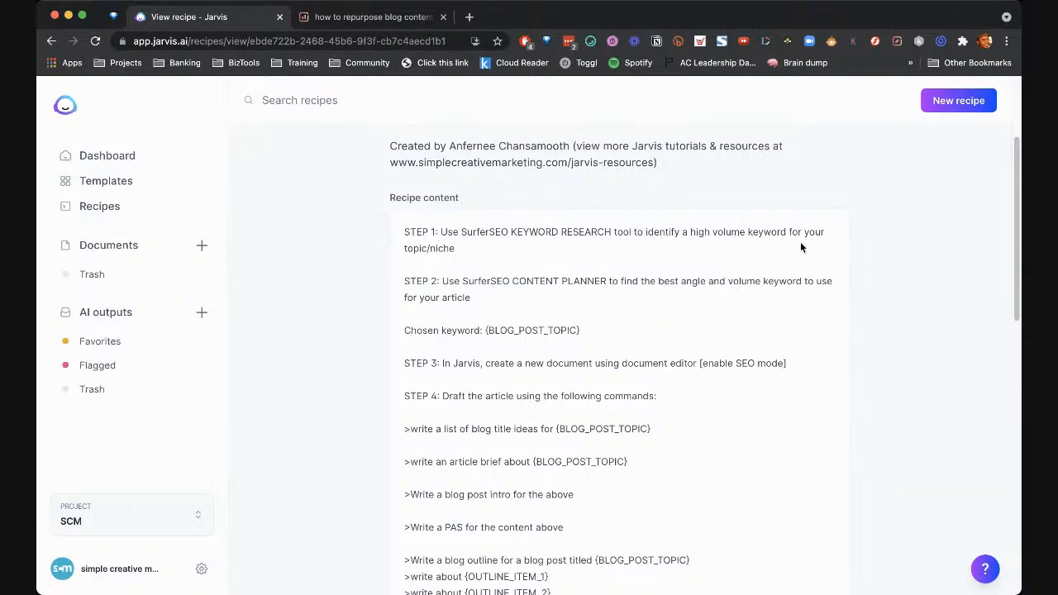
{"action": "scroll", "coordinate": [802, 243], "scroll_direction": "down", "scroll_amount": 1}
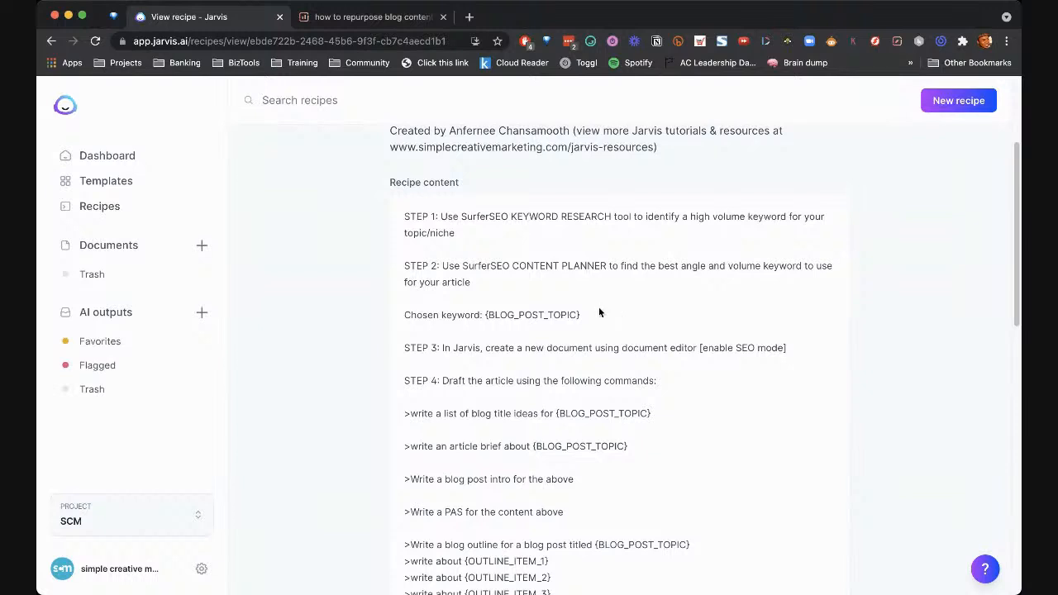
{"action": "left_click_drag", "start_coordinate": [599, 312], "coordinate": [485, 315]}
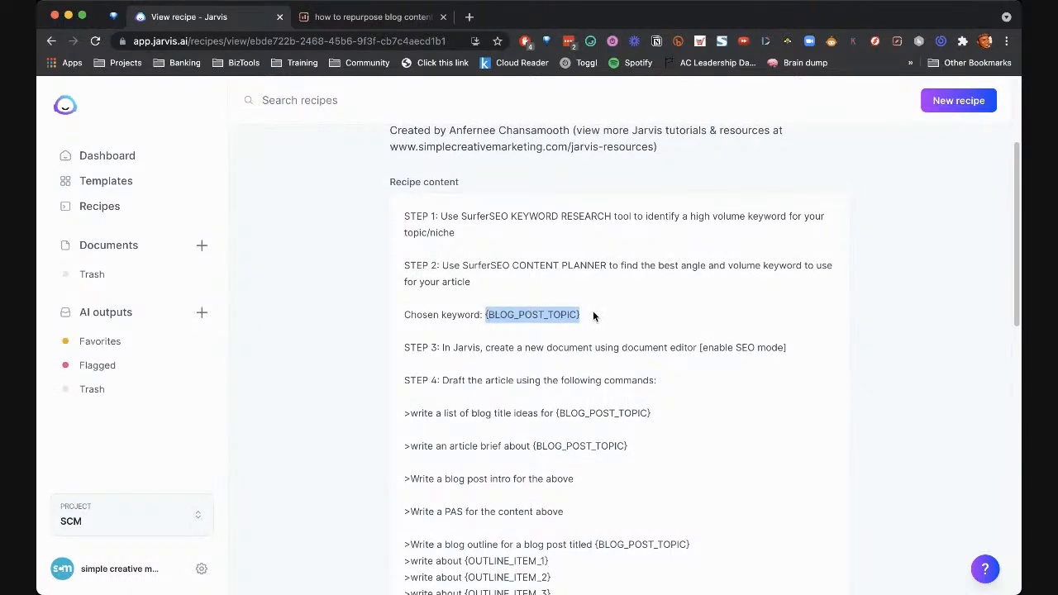
{"action": "scroll", "coordinate": [616, 311], "scroll_direction": "down", "scroll_amount": 1}
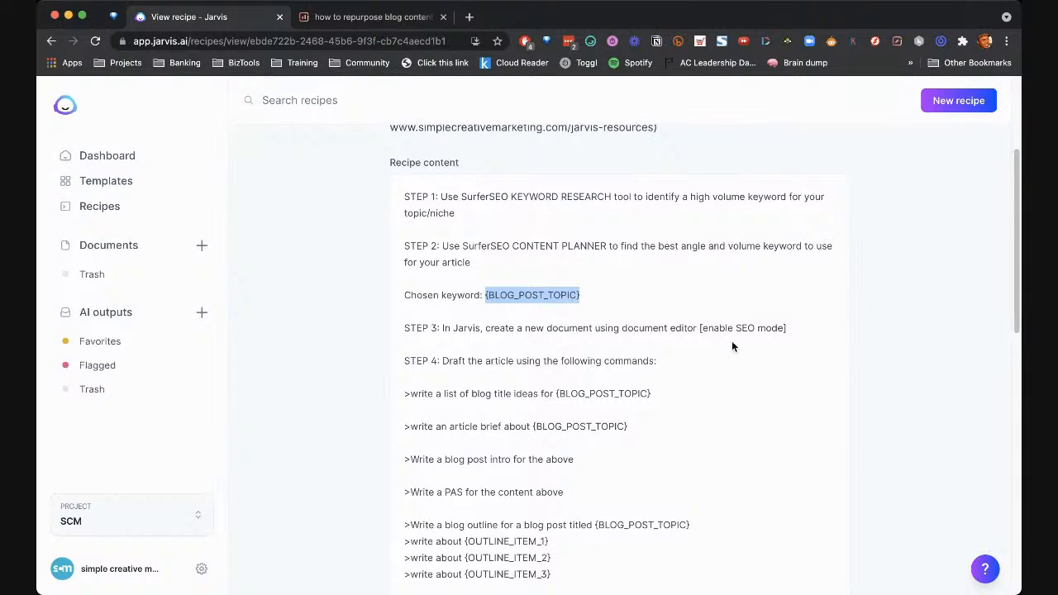
{"action": "scroll", "coordinate": [764, 328], "scroll_direction": "down", "scroll_amount": 4}
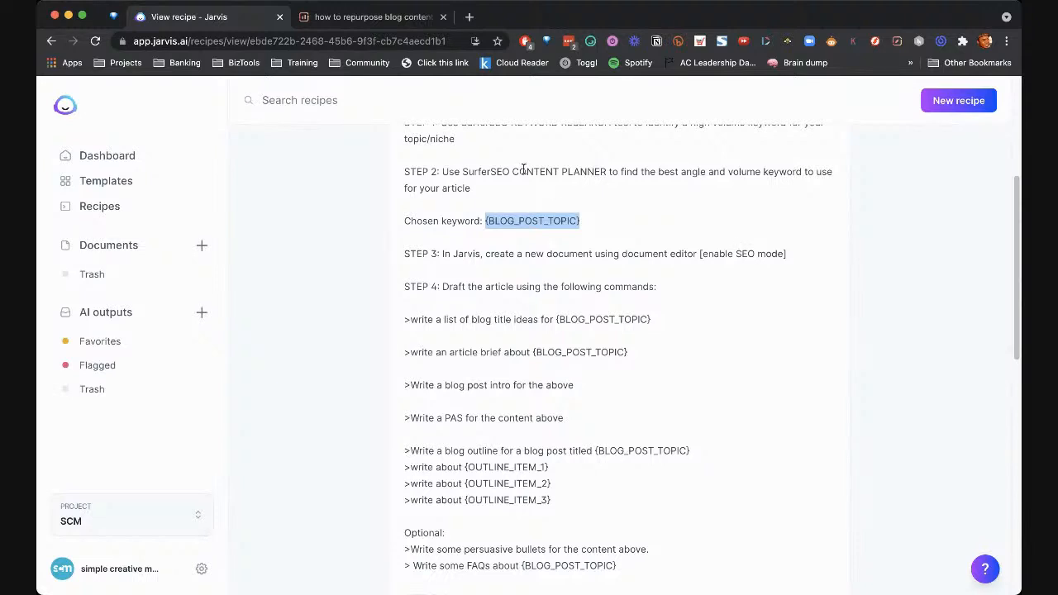
Highlight the STEP 4 line about drafting the article, and examine its commands from blog title ideas through the optional bullets and FAQs
{"action": "left_click", "coordinate": [519, 284]}
{"action": "scroll", "coordinate": [513, 291], "scroll_direction": "down", "scroll_amount": 1}
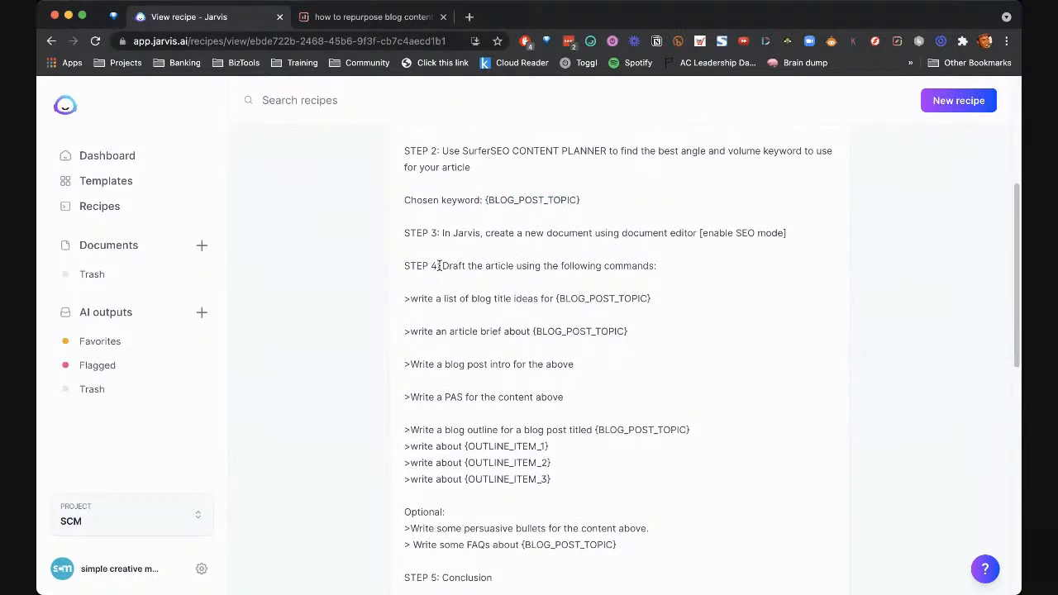
{"action": "left_click_drag", "start_coordinate": [439, 265], "coordinate": [644, 282]}
{"action": "left_click", "coordinate": [676, 260]}
{"action": "scroll", "coordinate": [424, 234], "scroll_direction": "down", "scroll_amount": 3}
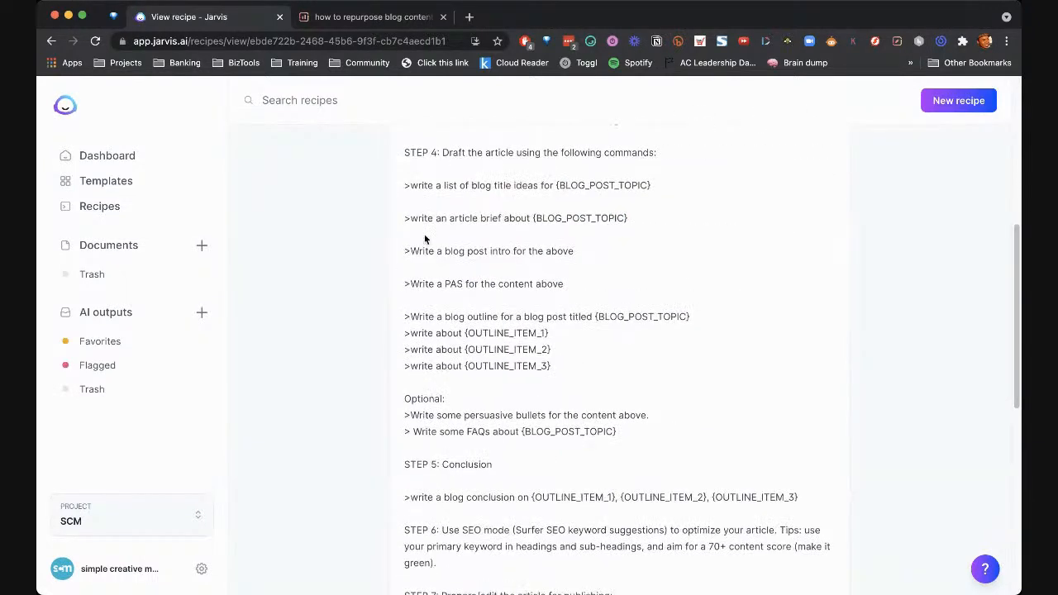
{"action": "scroll", "coordinate": [414, 215], "scroll_direction": "up", "scroll_amount": 1}
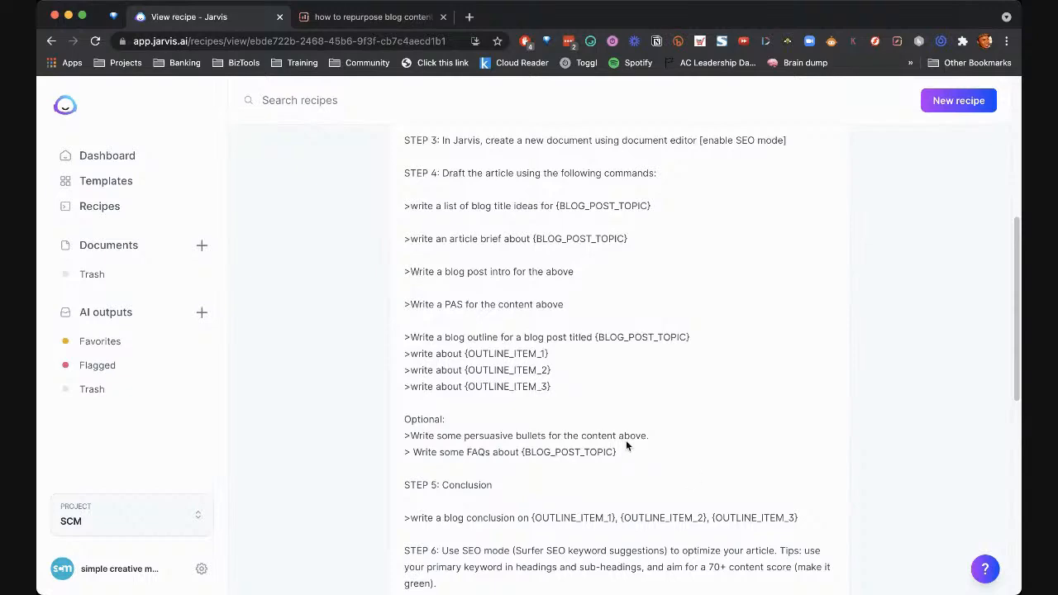
{"action": "scroll", "coordinate": [574, 460], "scroll_direction": "down", "scroll_amount": 3}
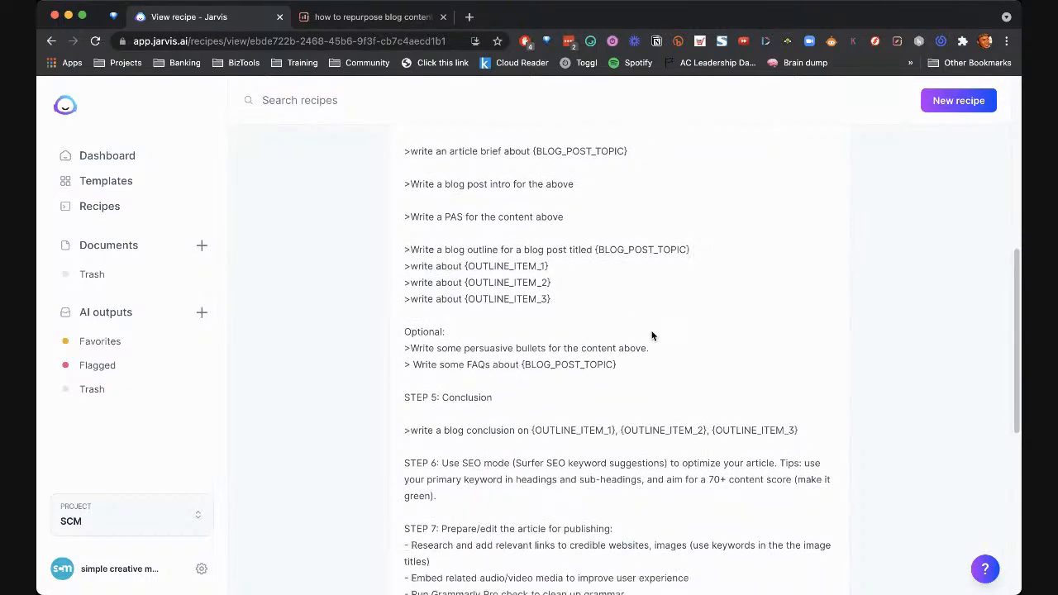
Highlight the 70+ content score tip in STEP 6 of the recipe, and review the STEP 7 publishing preparation items
{"action": "scroll", "coordinate": [627, 425], "scroll_direction": "down", "scroll_amount": 4}
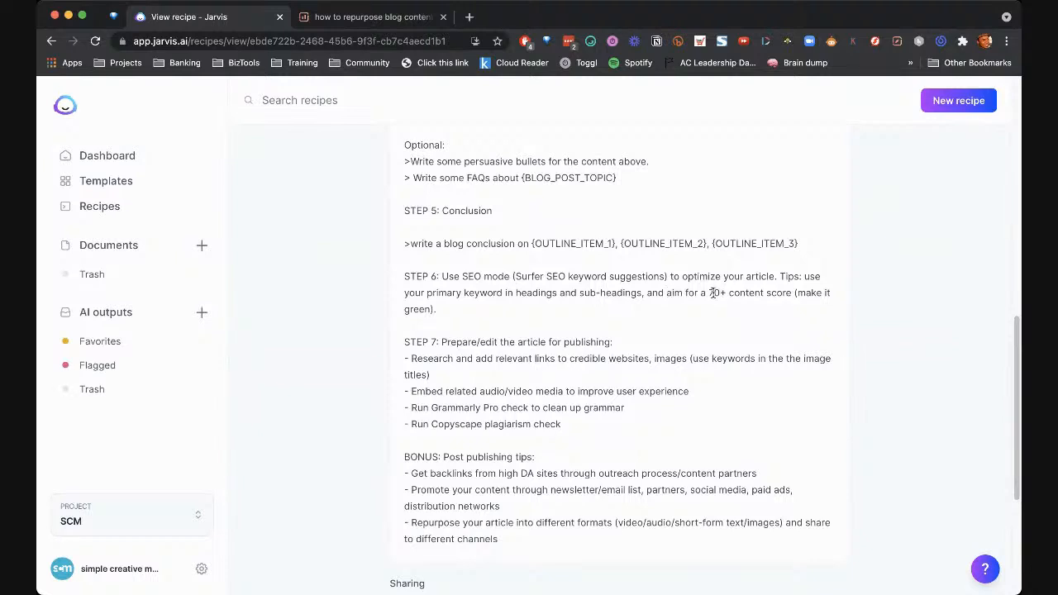
{"action": "left_click_drag", "start_coordinate": [708, 292], "coordinate": [789, 303]}
{"action": "left_click", "coordinate": [536, 317]}
{"action": "scroll", "coordinate": [536, 317], "scroll_direction": "down", "scroll_amount": 1}
{"action": "scroll", "coordinate": [536, 317], "scroll_direction": "down", "scroll_amount": 1}
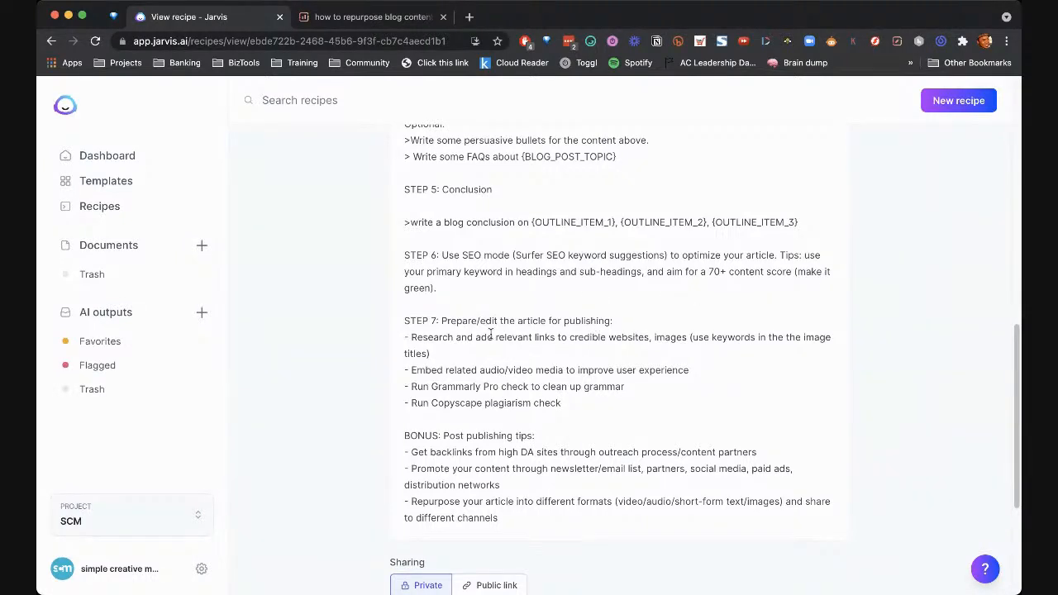
{"action": "scroll", "coordinate": [491, 333], "scroll_direction": "down", "scroll_amount": 2}
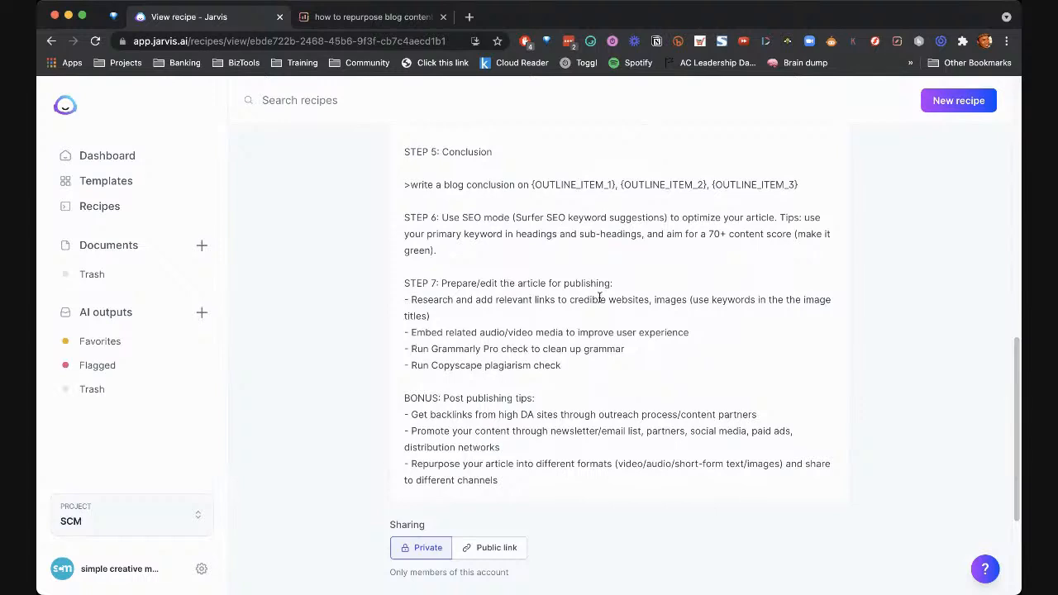
Highlight the recipe's BONUS post publishing tips on backlinks, promotion and repurposing, and return to STEP 1 of the recipe
{"action": "scroll", "coordinate": [571, 374], "scroll_direction": "down", "scroll_amount": 3}
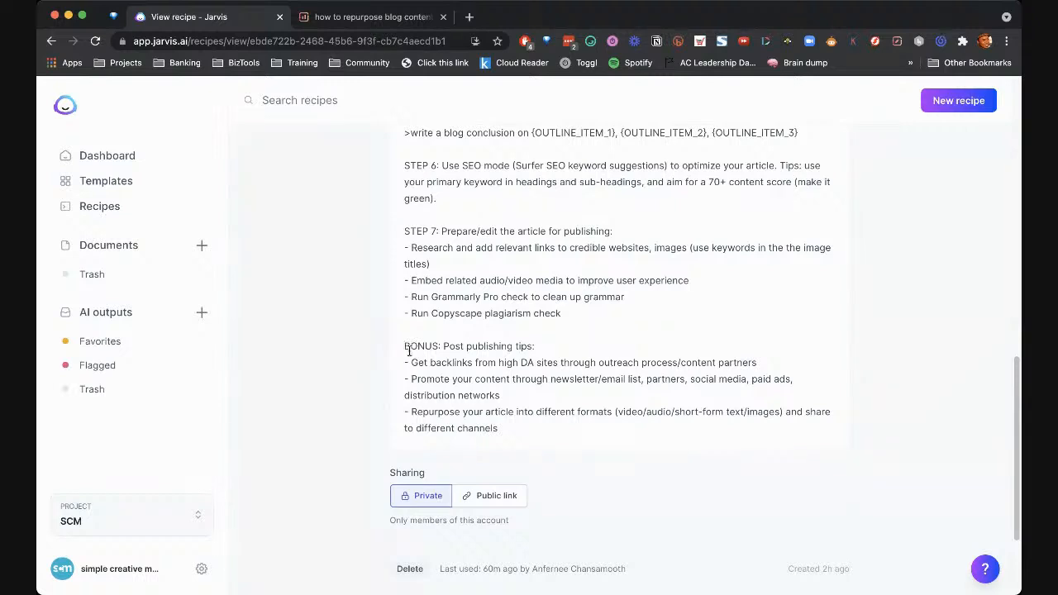
{"action": "left_click_drag", "start_coordinate": [406, 362], "coordinate": [500, 420]}
{"action": "left_click", "coordinate": [500, 420]}
{"action": "scroll", "coordinate": [655, 384], "scroll_direction": "up", "scroll_amount": 1}
{"action": "scroll", "coordinate": [702, 360], "scroll_direction": "up", "scroll_amount": 15}
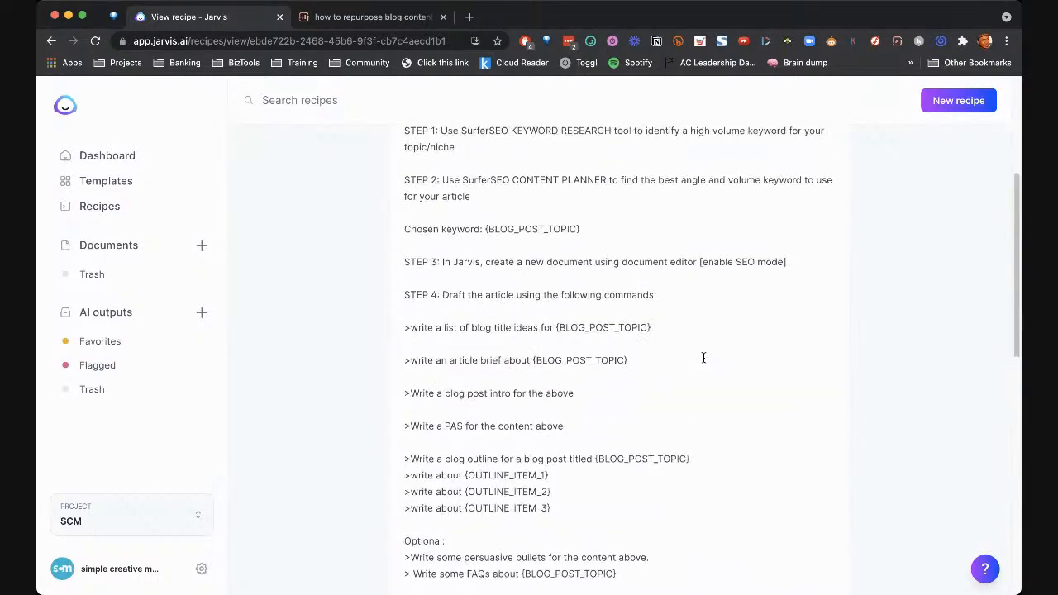